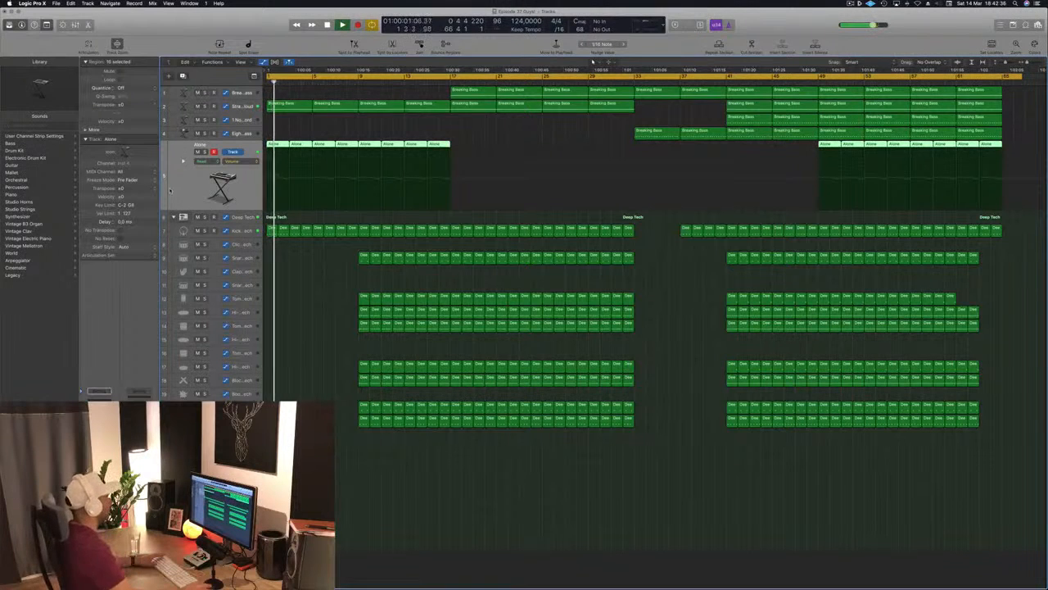
Step: Solo the Alone track and play its part from the start
key(space)
key(space)
key(s)
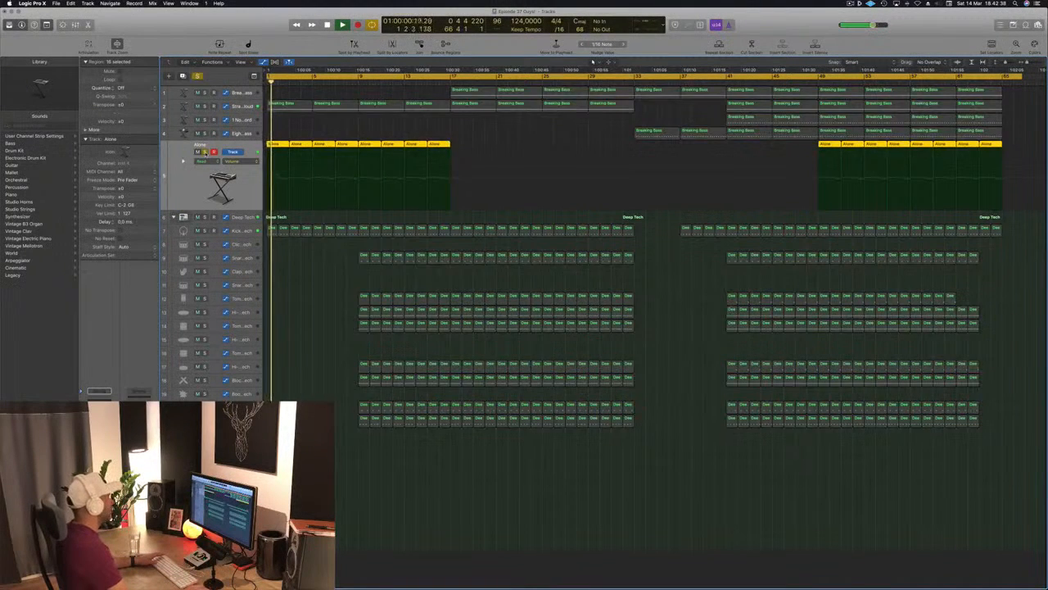
key(space)
Step: Switch the solo from the Alone track to the Strange Voice Cloud track, play it and select that track
key(s)
key(space)
click(204, 107)
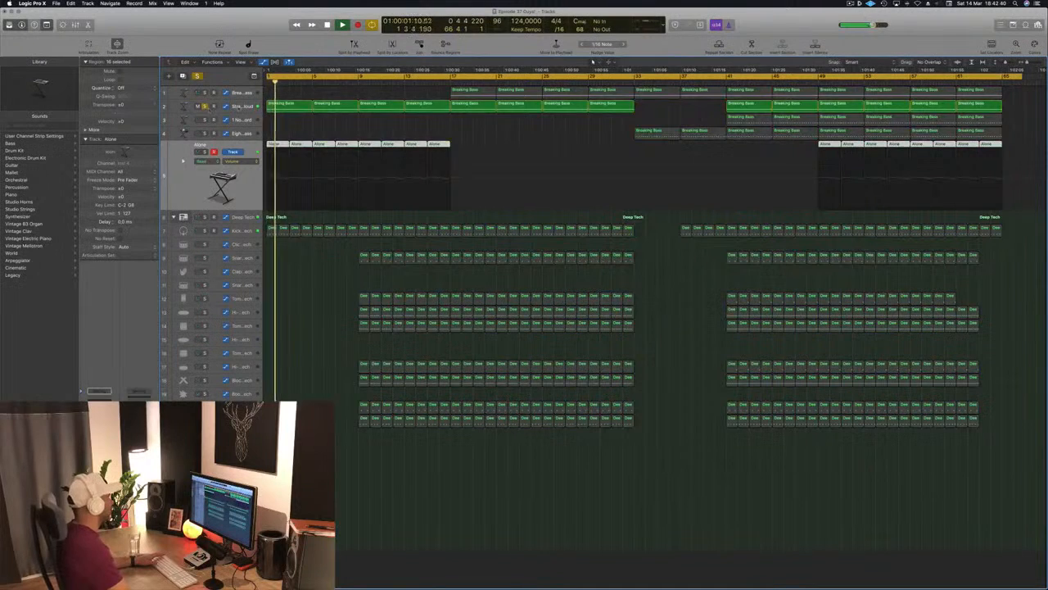
click(243, 108)
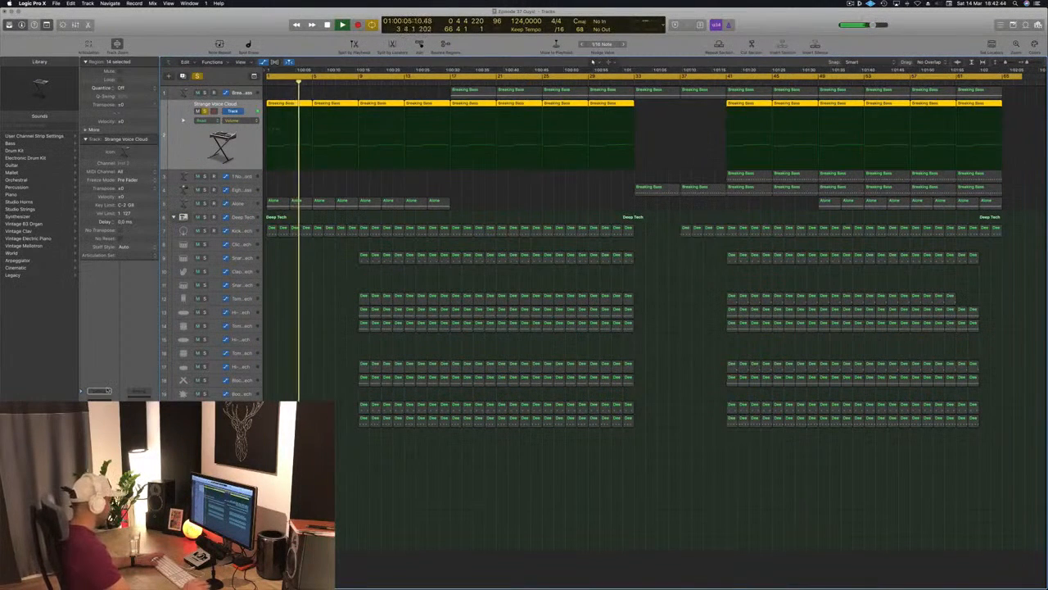
key(space)
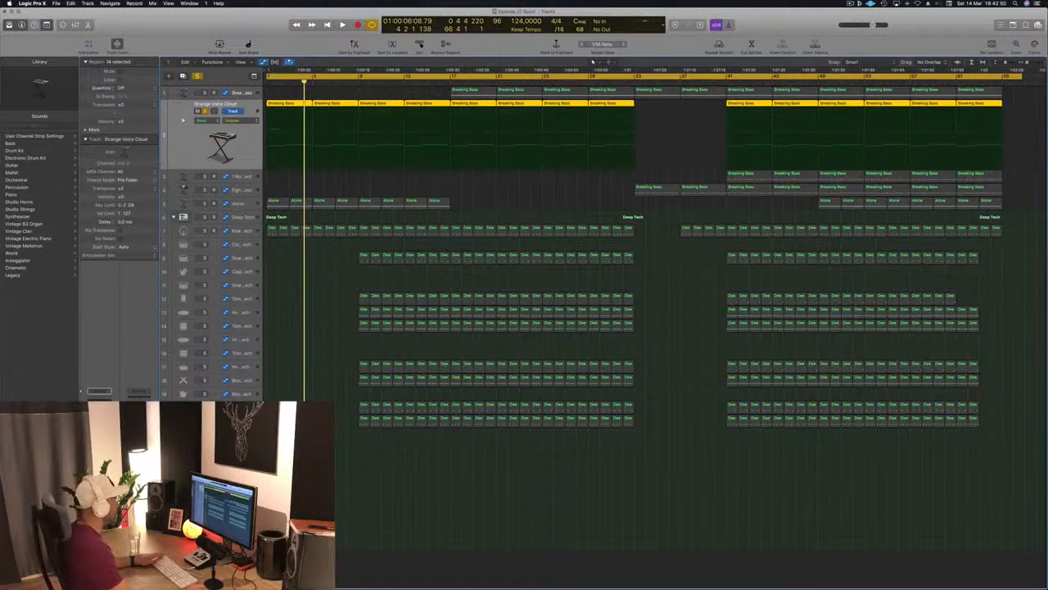
Step: Inspect the Alchemy instrument settings of the Strange Voice Cloud track, then close the plug-in window and deselect all regions
key(v)
drag(281, 30, 559, 61)
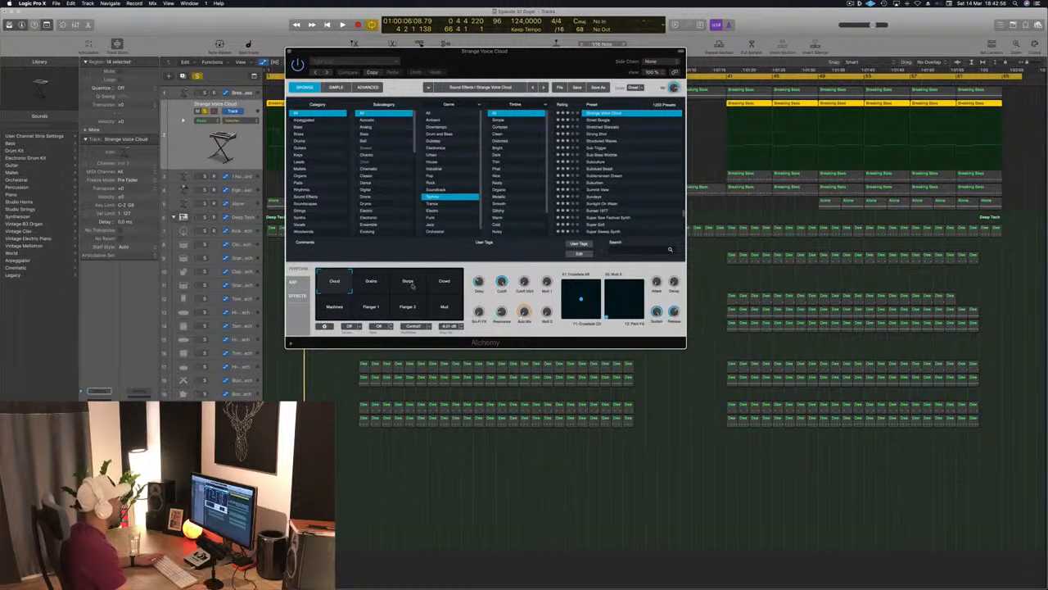
drag(496, 61, 581, 87)
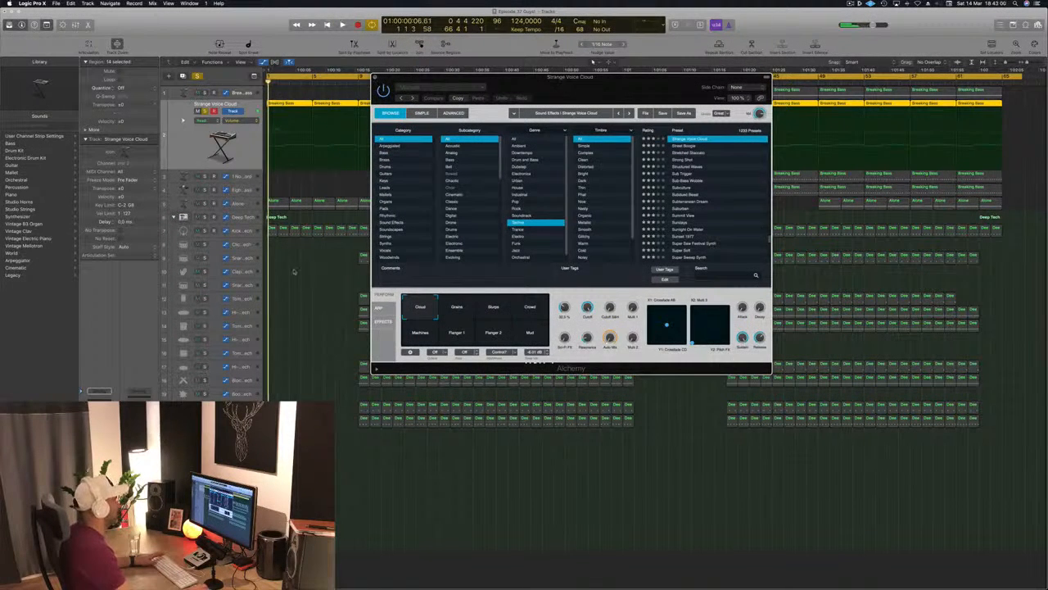
key(super+w)
click(300, 303)
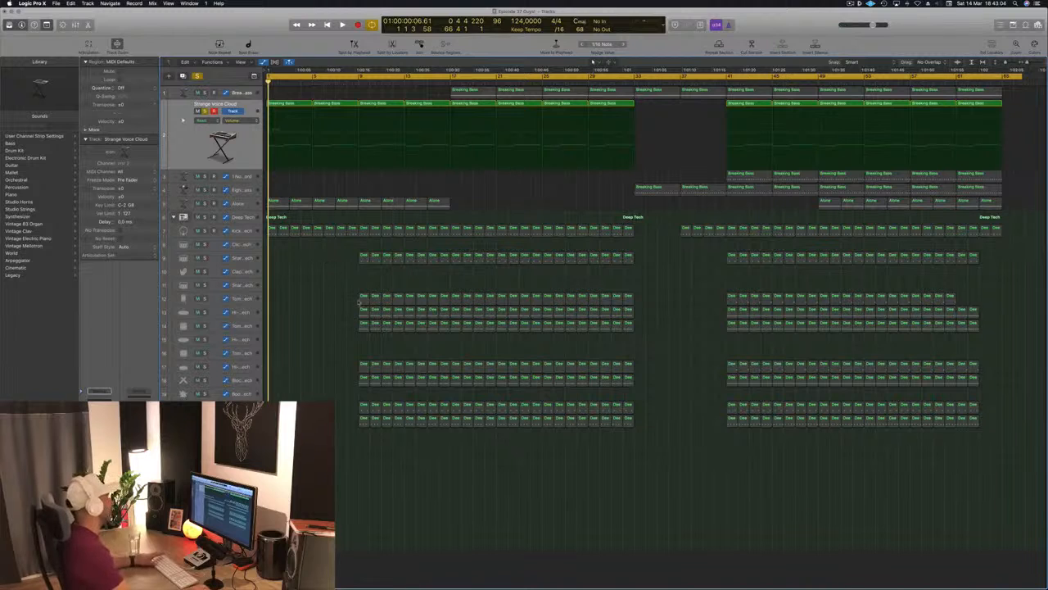
Step: Set the cycle range to bars 17–33 and play that section with the solo cleared
key(space)
drag(441, 78, 635, 76)
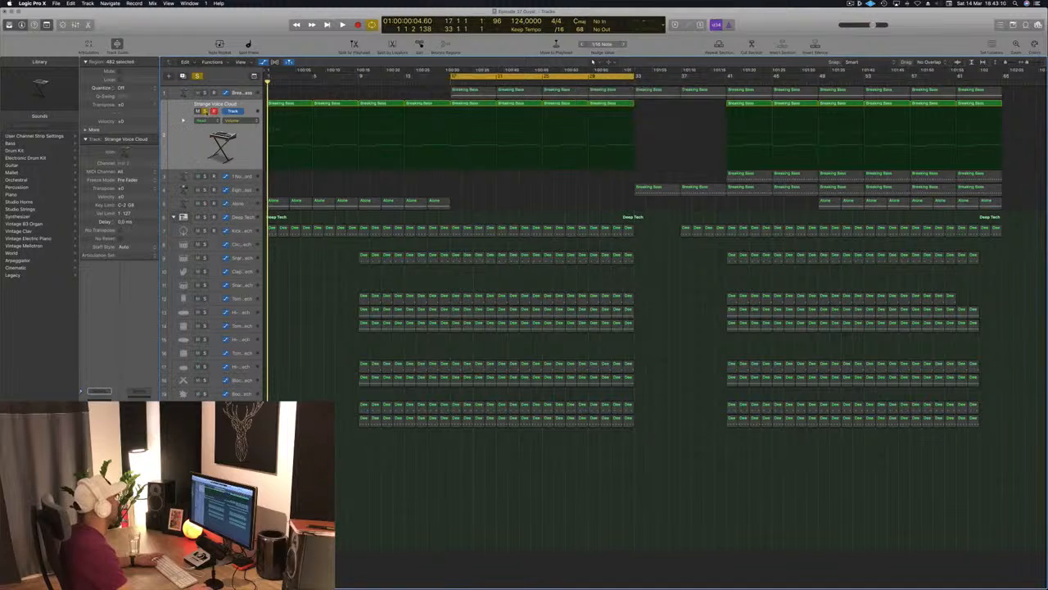
key(space)
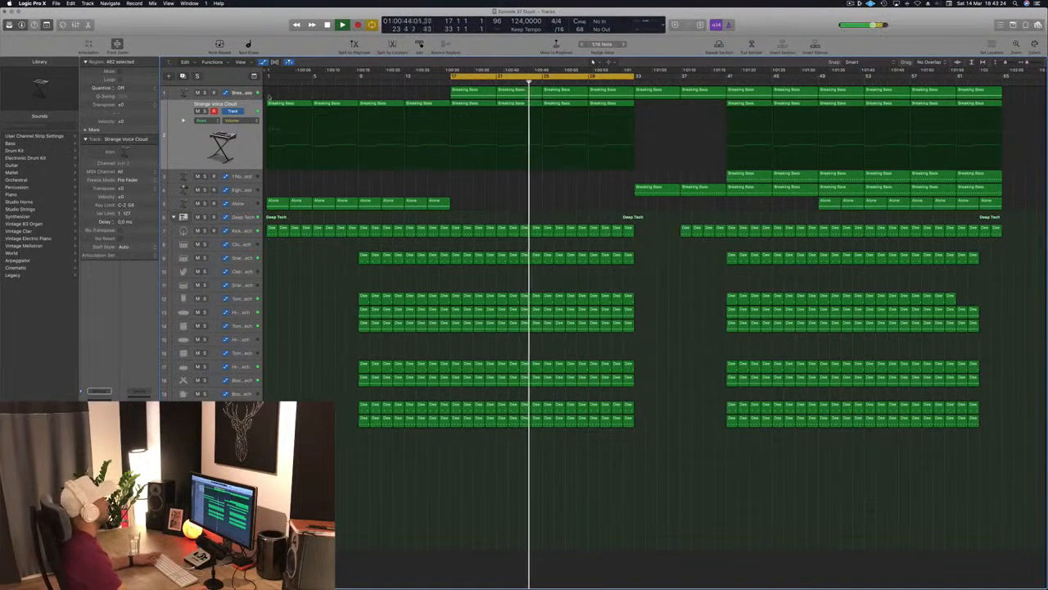
key(space)
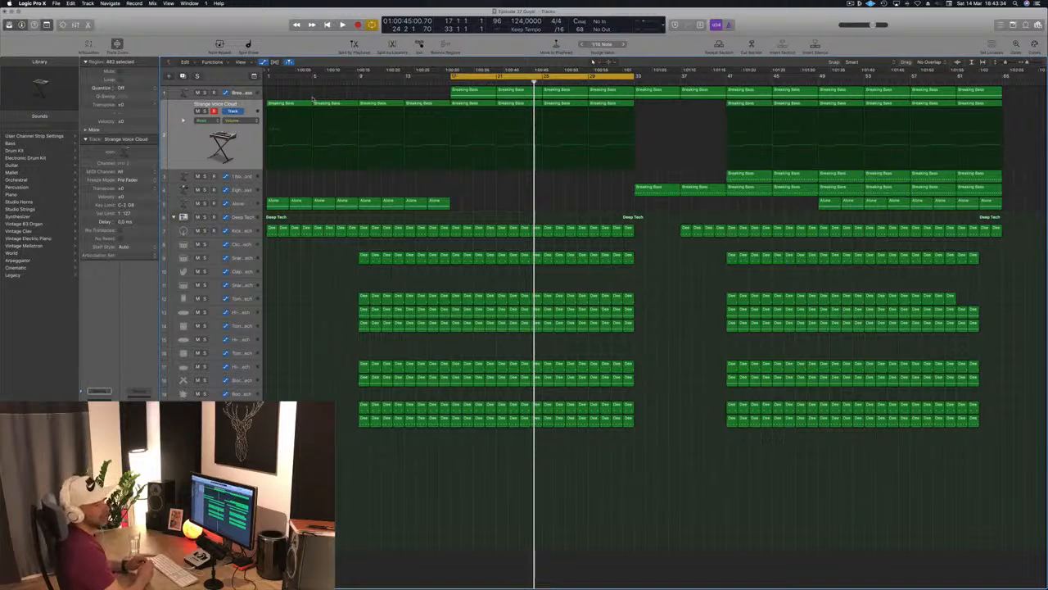
key(space)
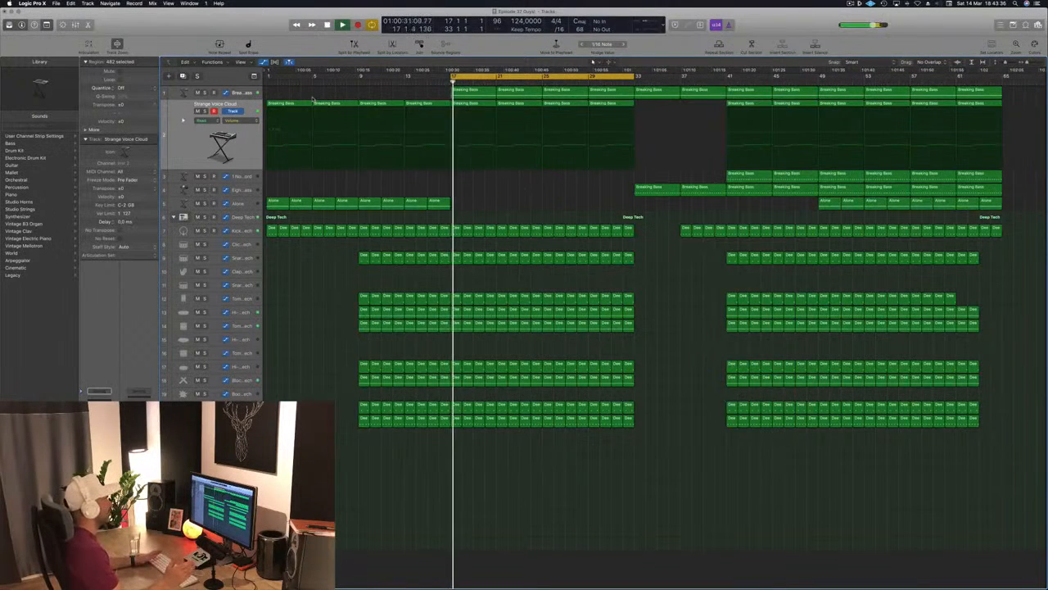
key(space)
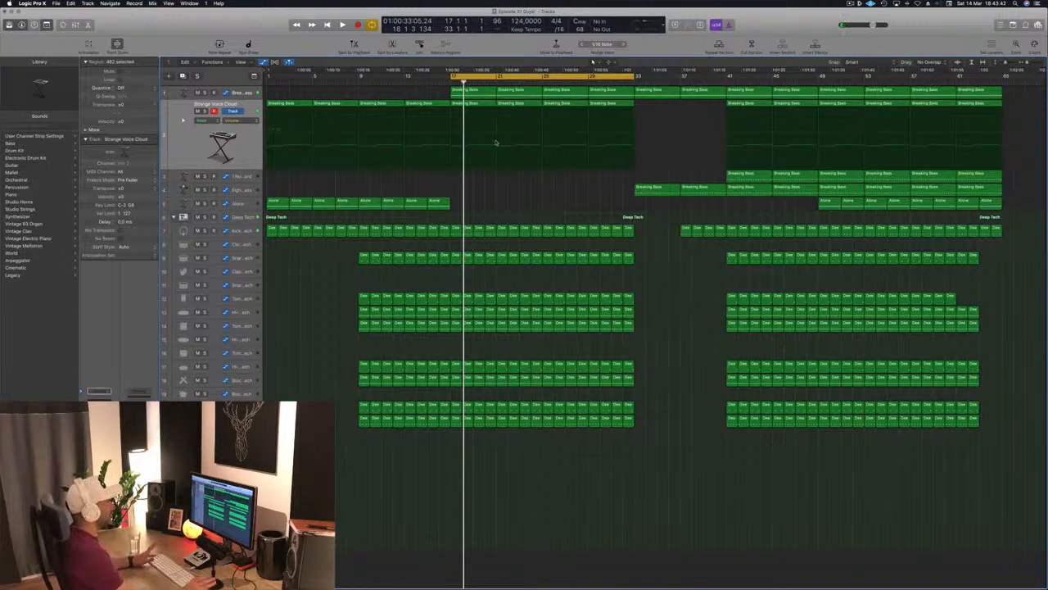
key(space)
key(space)
Step: Move the cycle range to bars 41–57 and play that section
drag(601, 76, 858, 76)
key(space)
key(space)
key(space)
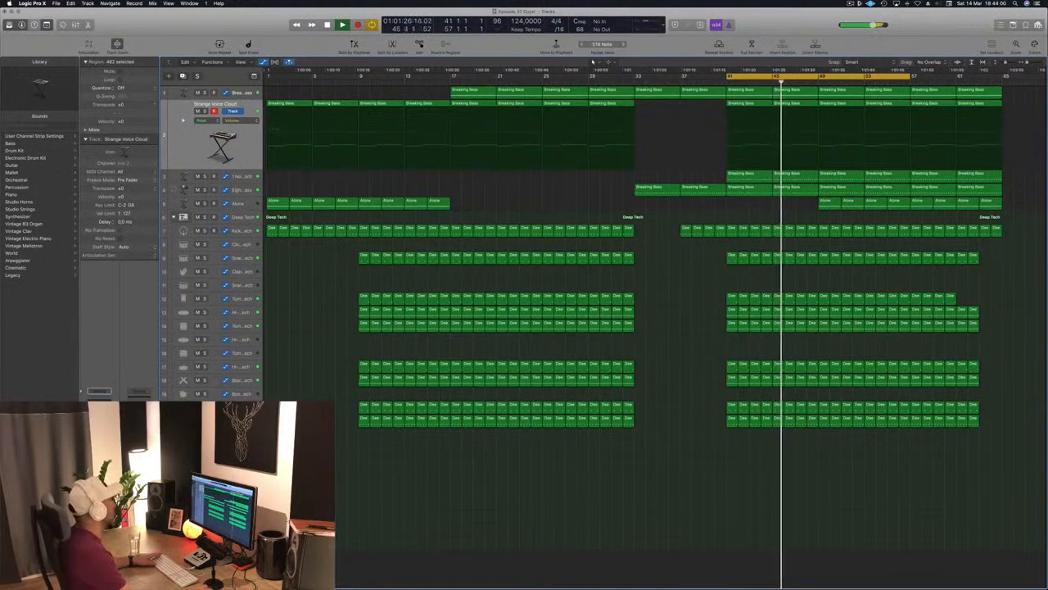
Step: Audition tracks 3 and 4 and the Alone track in solo during playback, clearing each solo again
click(204, 176)
click(205, 189)
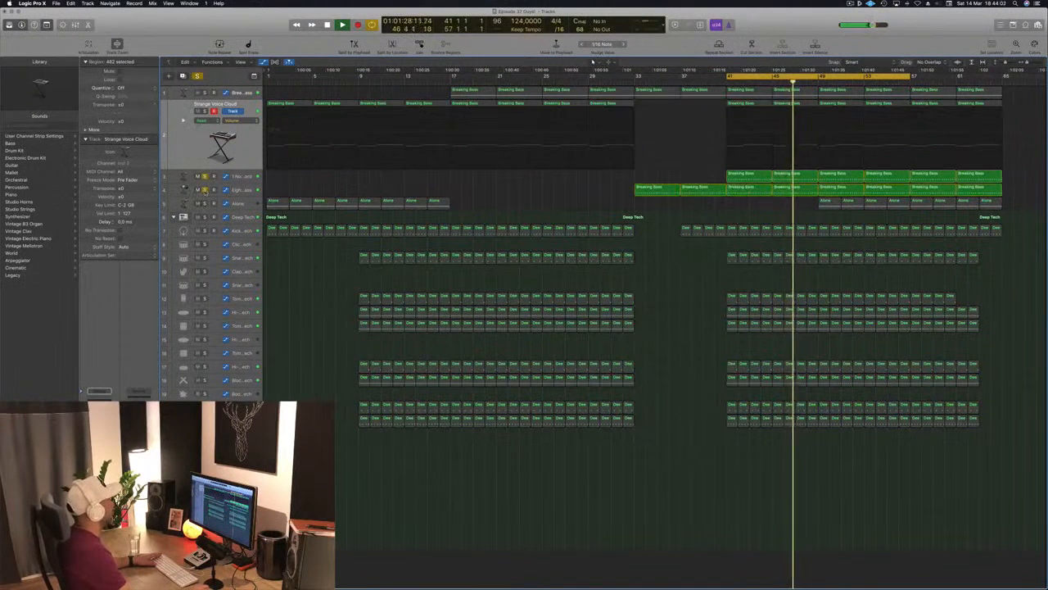
click(205, 189)
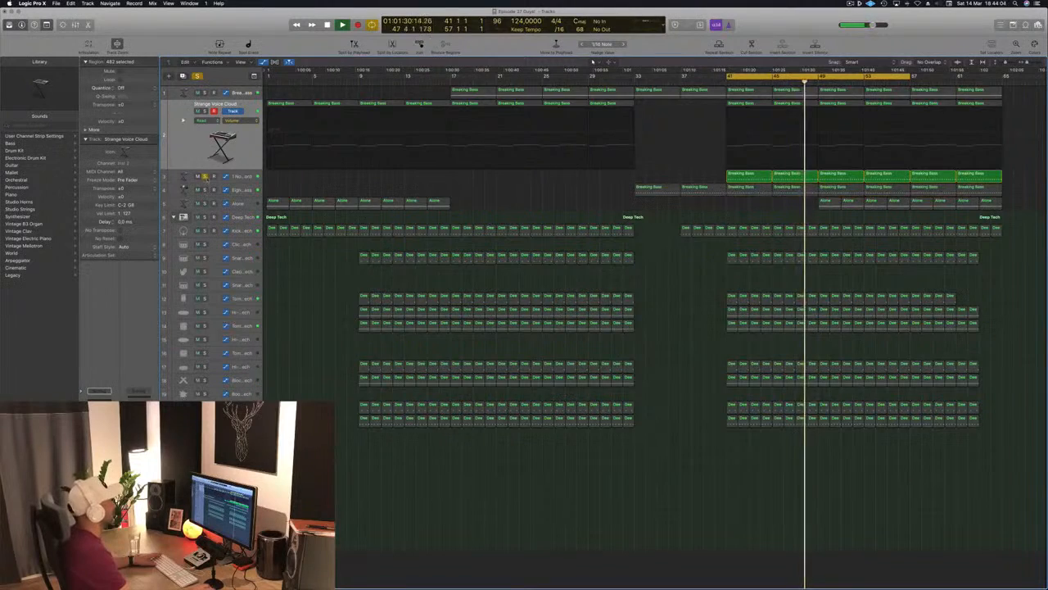
click(204, 176)
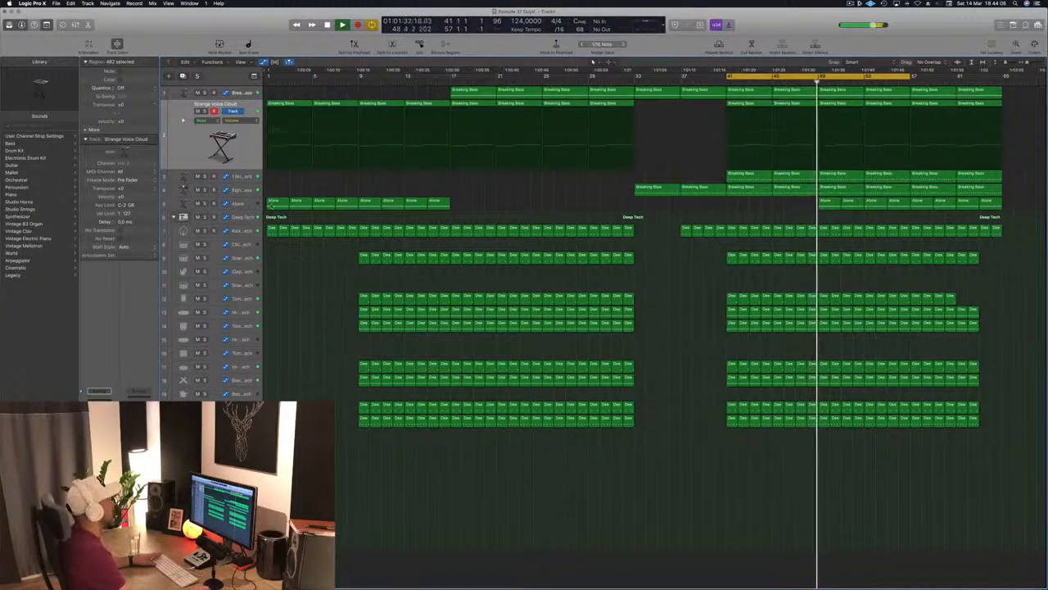
click(204, 203)
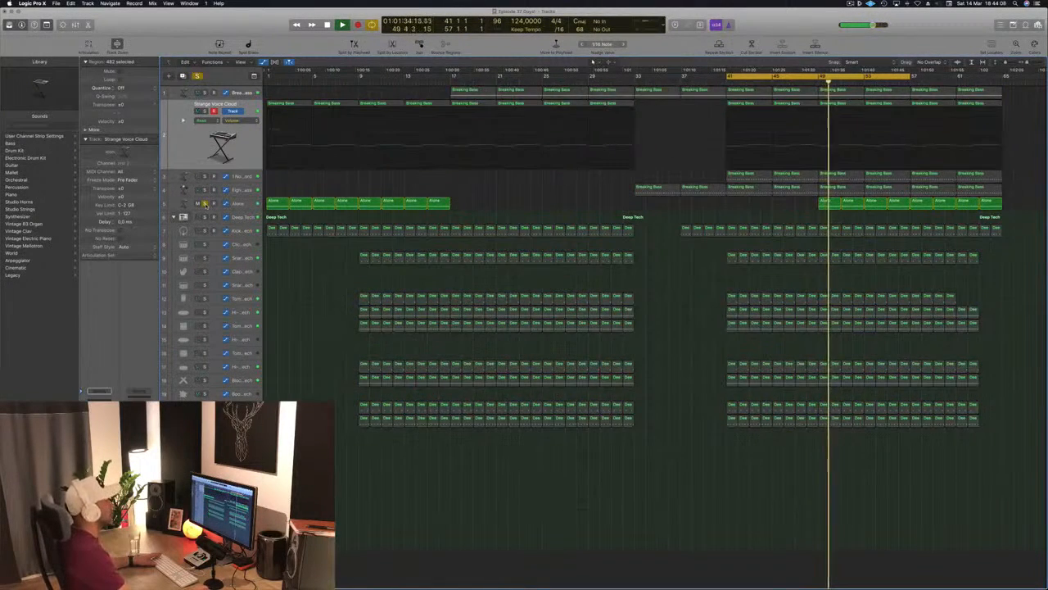
click(205, 203)
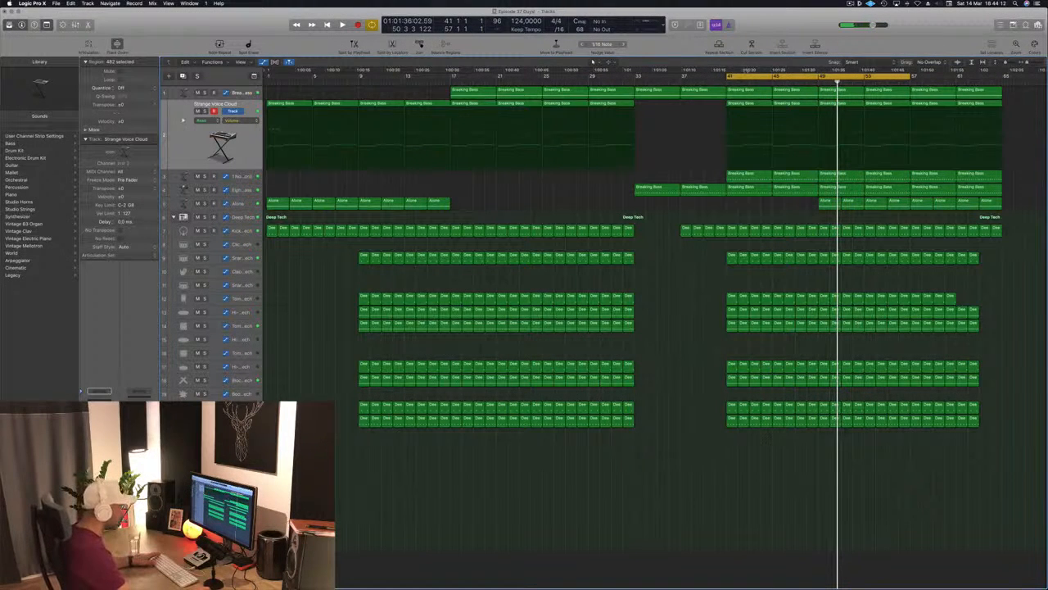
Step: Move the cycle range back to bars 1–17 and play the intro
drag(745, 77, 286, 90)
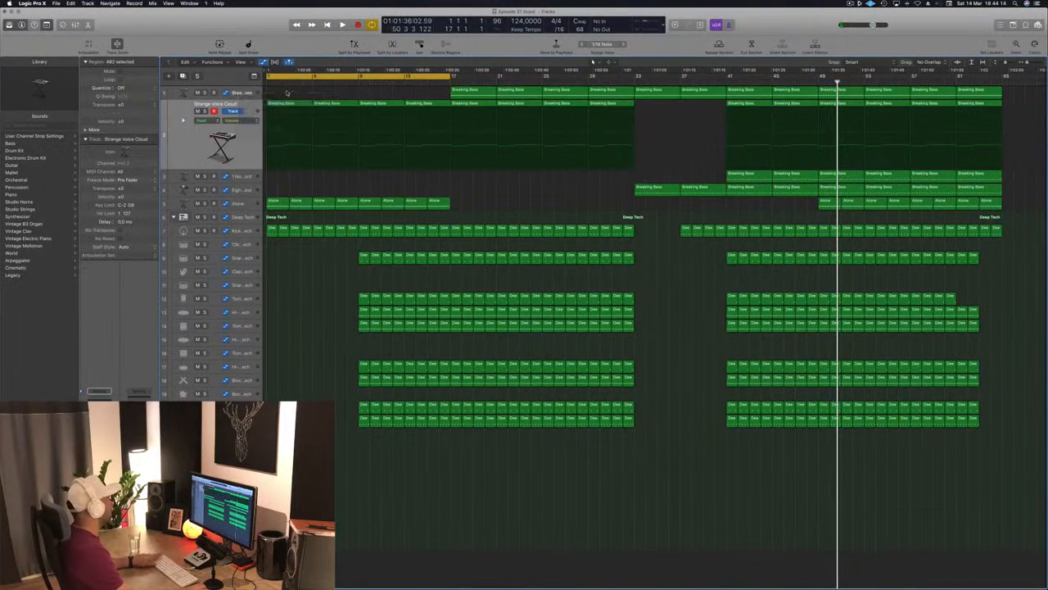
key(space)
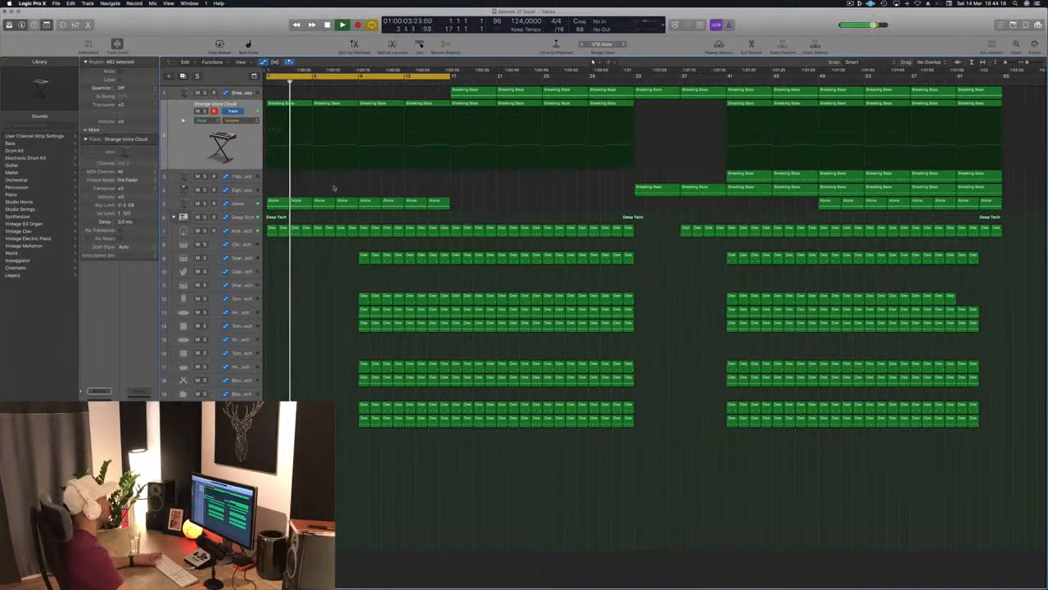
key(space)
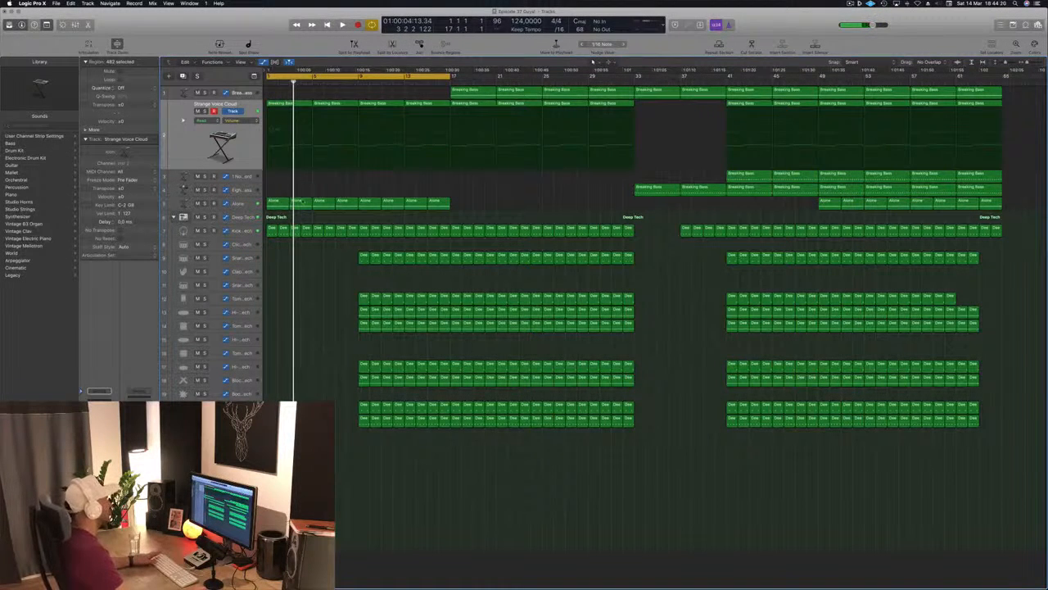
Step: Delete the first four Alone regions in bars 1–9 and play the intro from the start
drag(271, 188, 339, 212)
key(BackSpace)
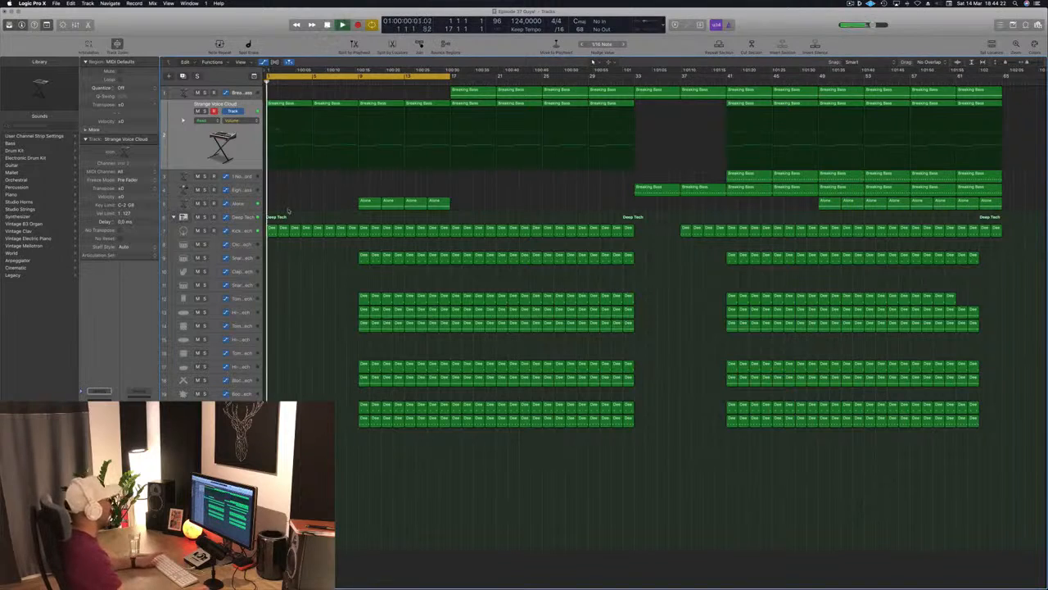
key(Return)
key(space)
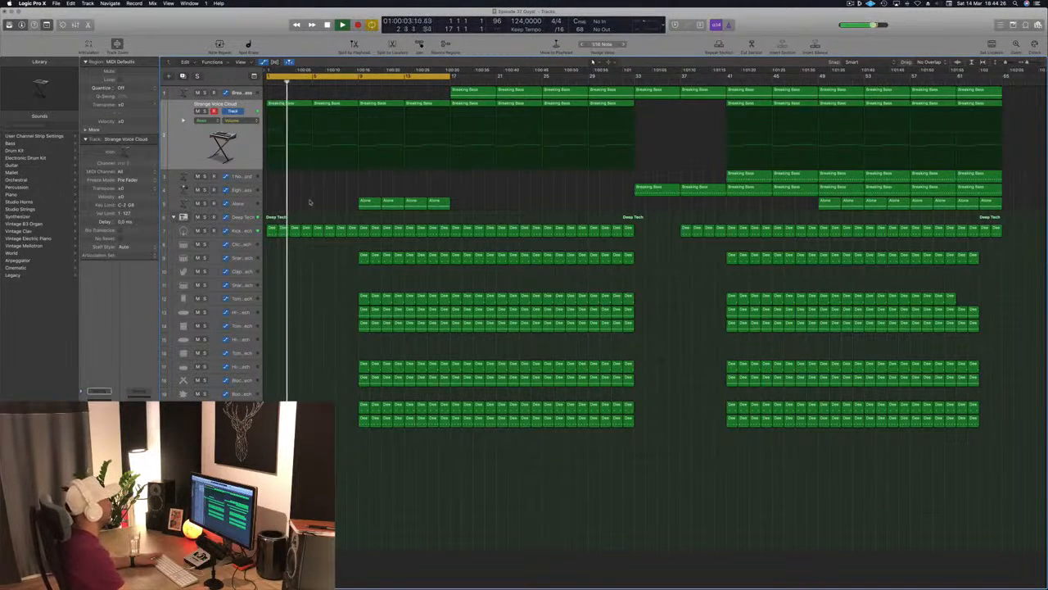
Step: Move the track 1 Breaking Bass region from bar 17 to bar 1 and place a copy of it at bar 5
click(469, 92)
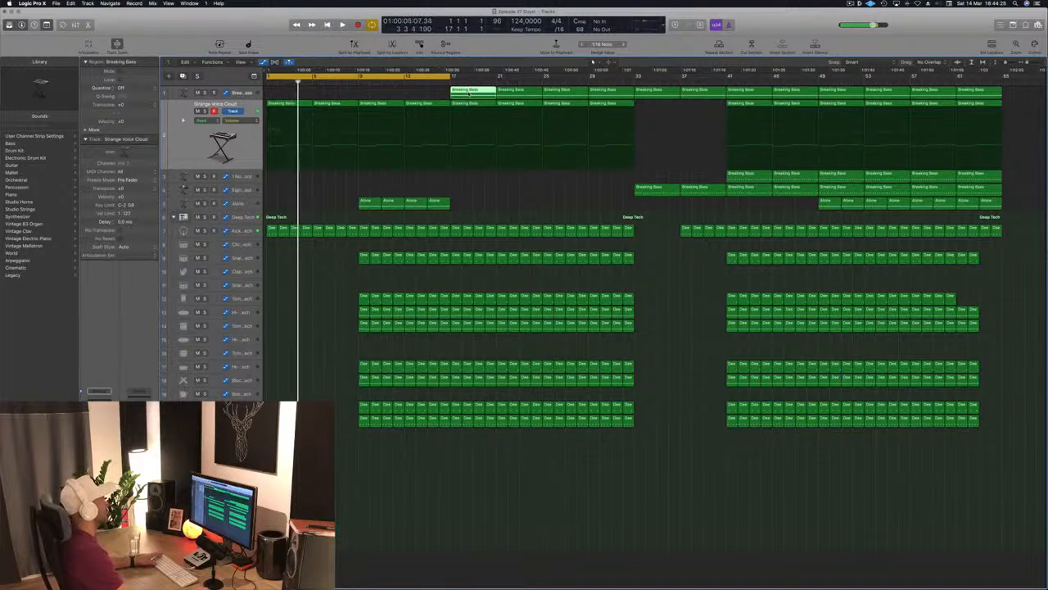
key(Return)
drag(469, 92, 342, 98)
key(space)
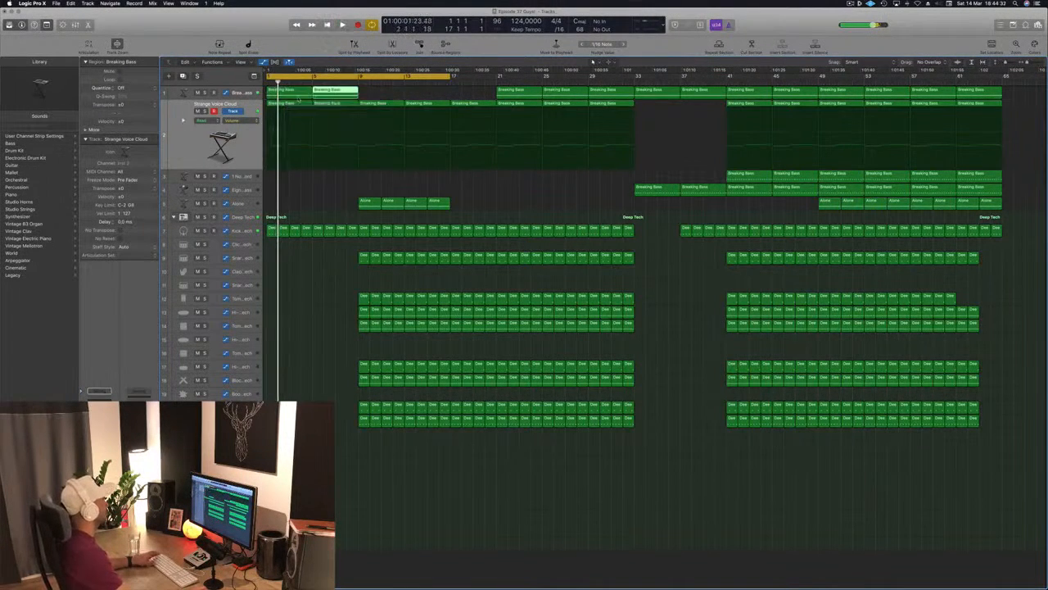
Step: Set the cycle range to bars 1–9 and repeat that section between the locators
drag(296, 173, 291, 88)
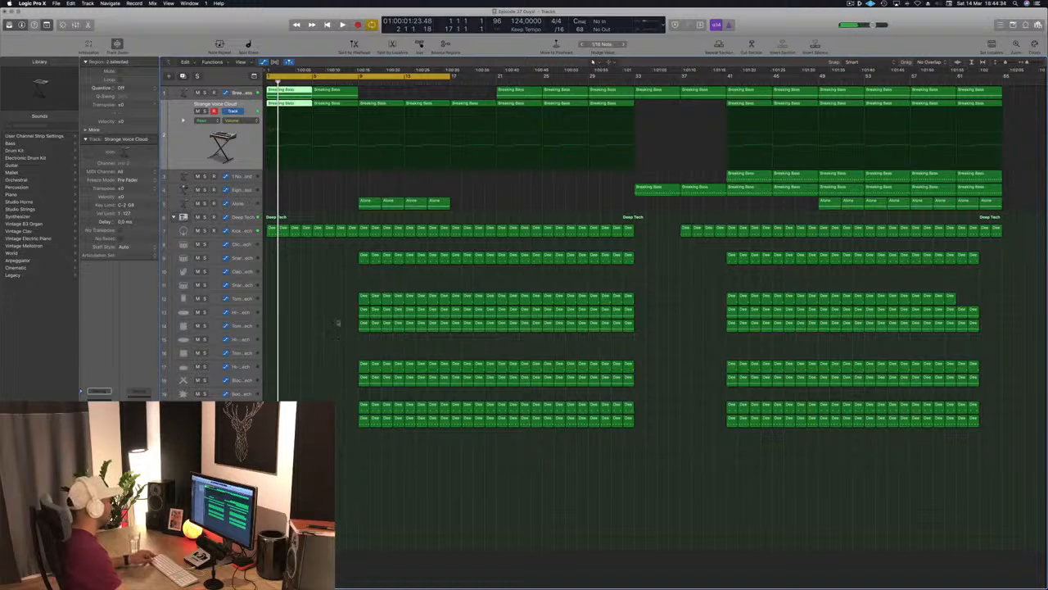
drag(451, 73, 358, 83)
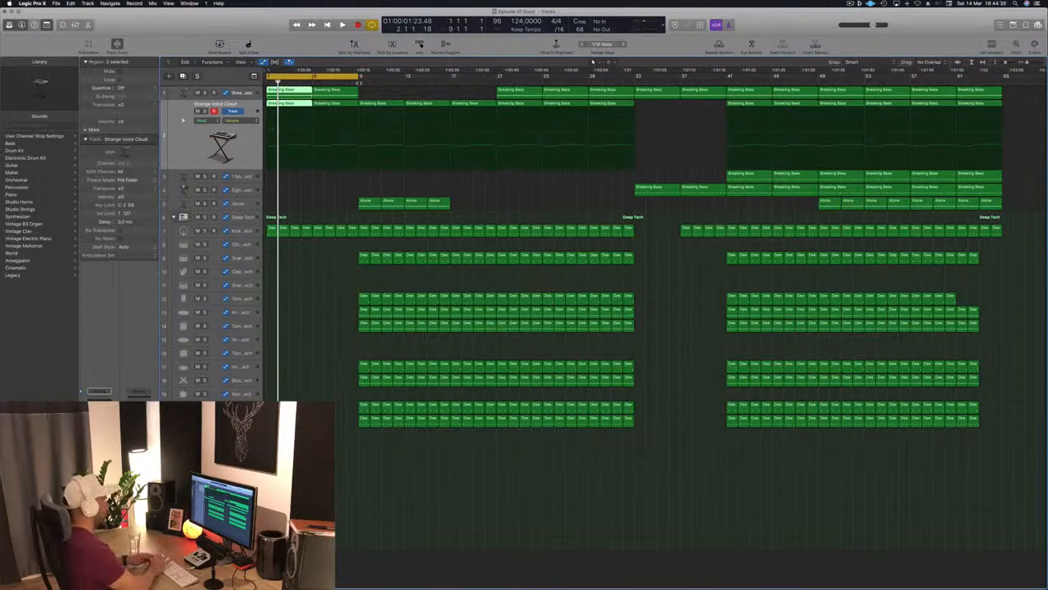
key(super+r)
key(space)
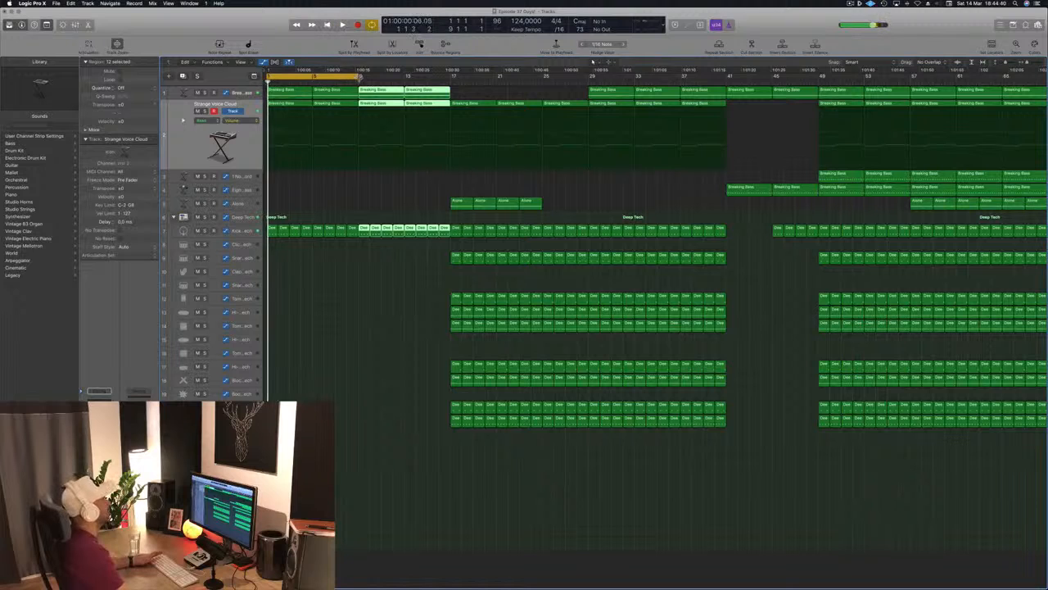
Step: Extend the cycle range to bars 1–17 and play the lengthened intro from the start
drag(359, 83, 449, 82)
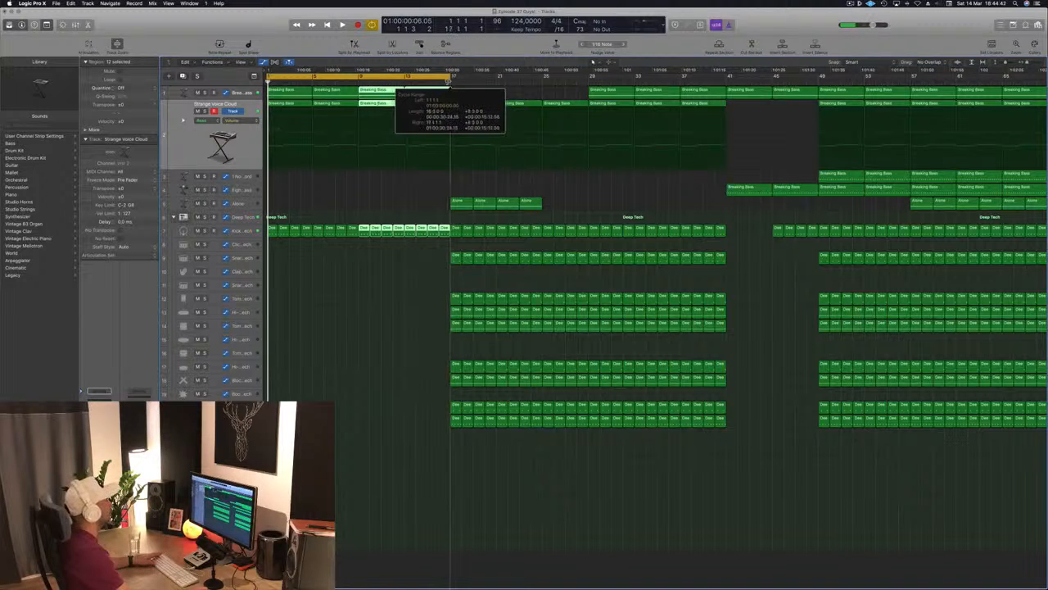
click(324, 206)
key(space)
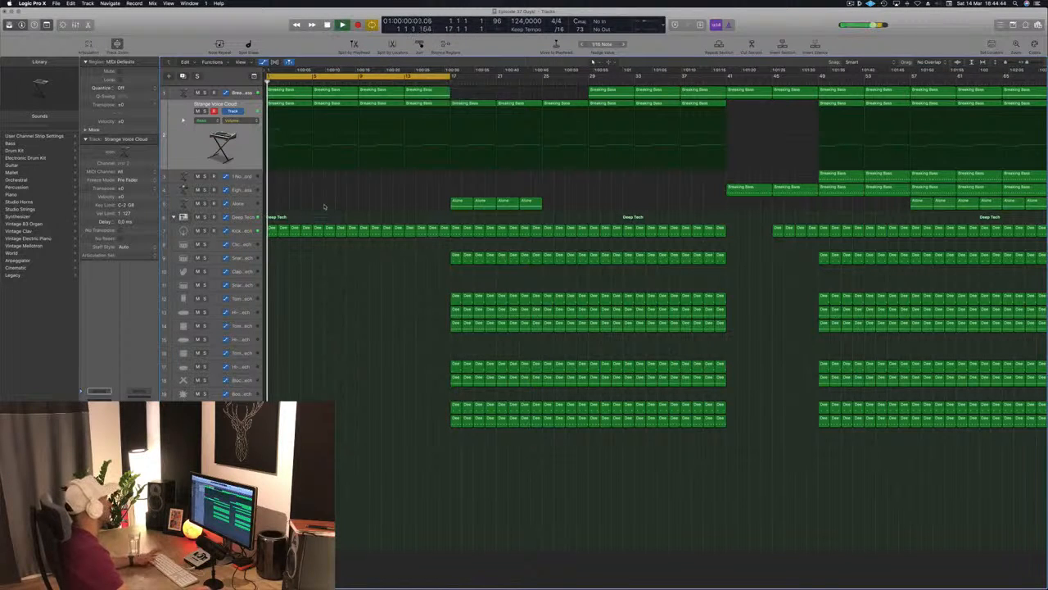
click(244, 106)
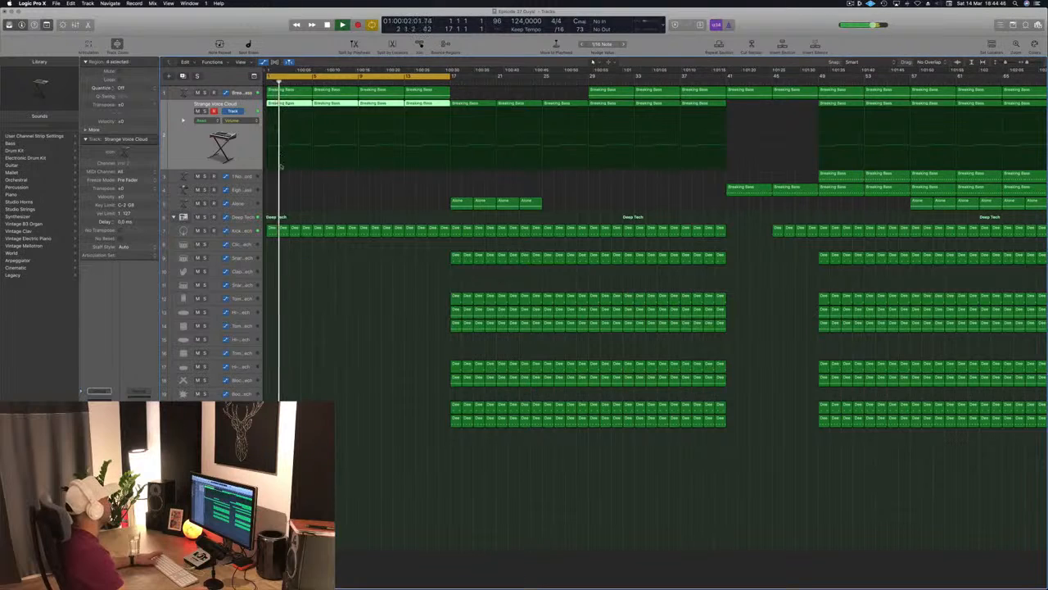
key(space)
click(285, 110)
click(295, 111)
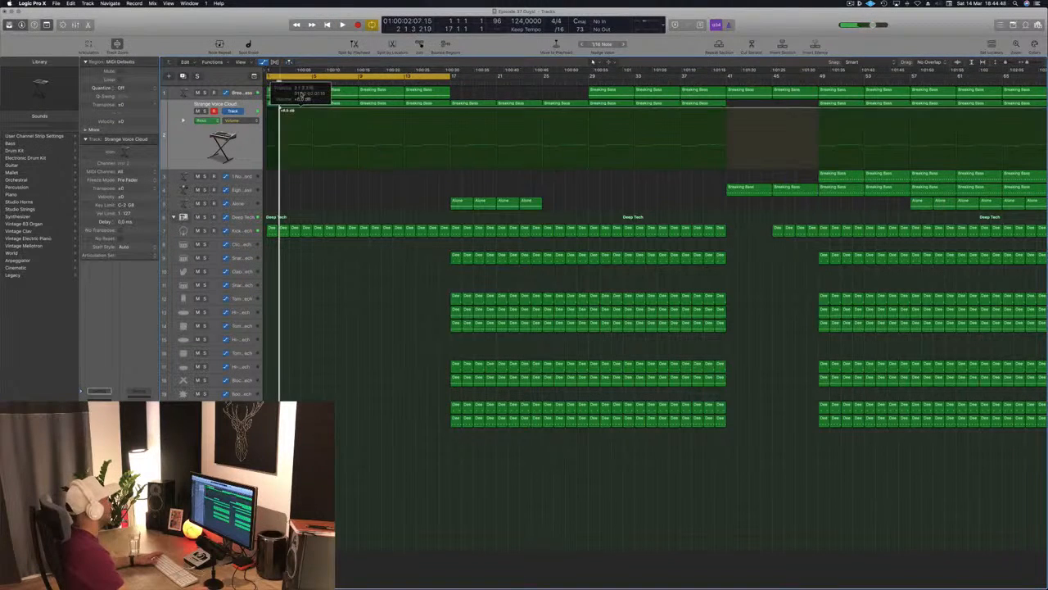
key(super+z)
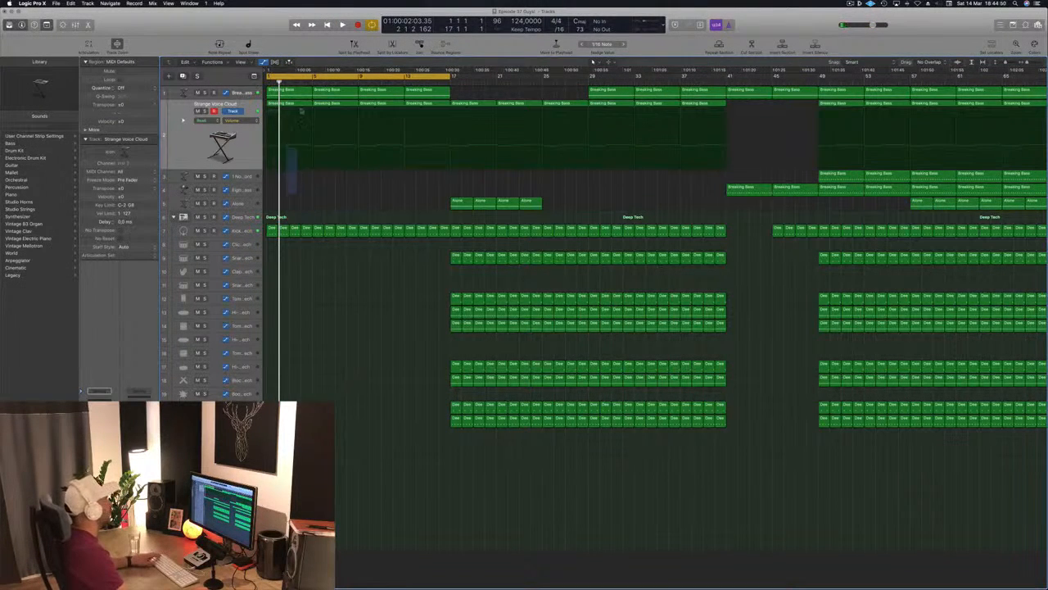
Step: Open the first Breaking Bass regions of track 1 and Strange Voice Cloud together in the Piano Roll
drag(301, 112, 305, 92)
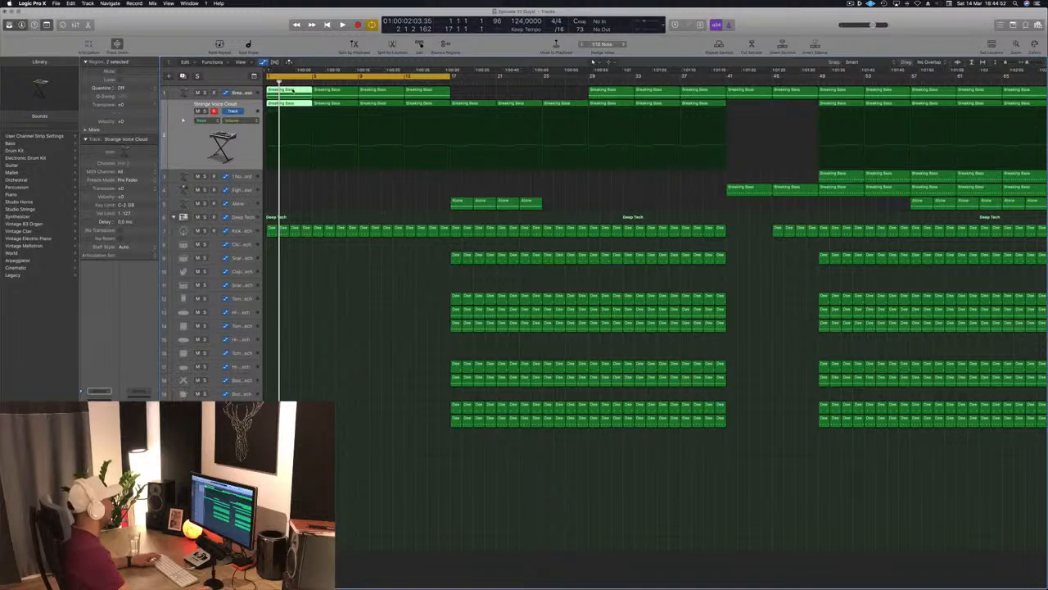
key(e)
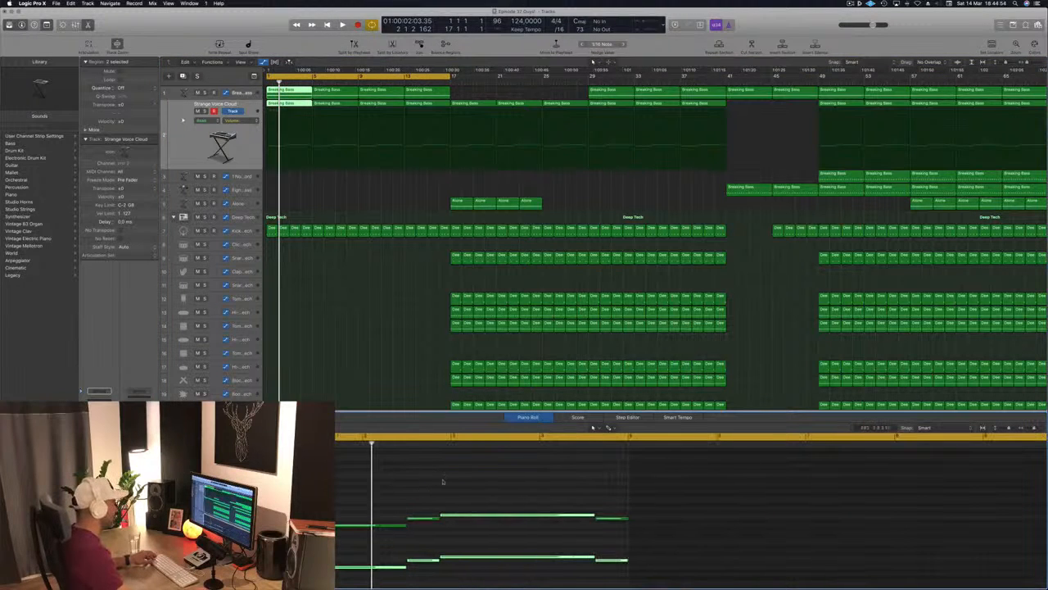
Step: Delete the shorter notes between bars 2 and 5 in both regions, then lengthen the remaining two notes to bar 5
drag(434, 464, 620, 576)
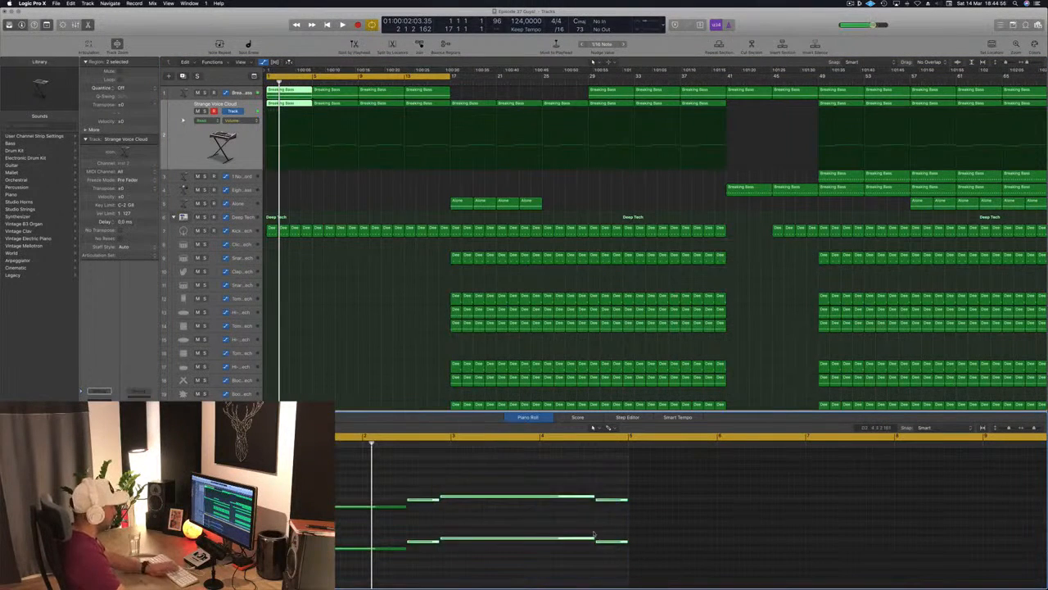
key(Delete)
scroll(457, 519, down, 3)
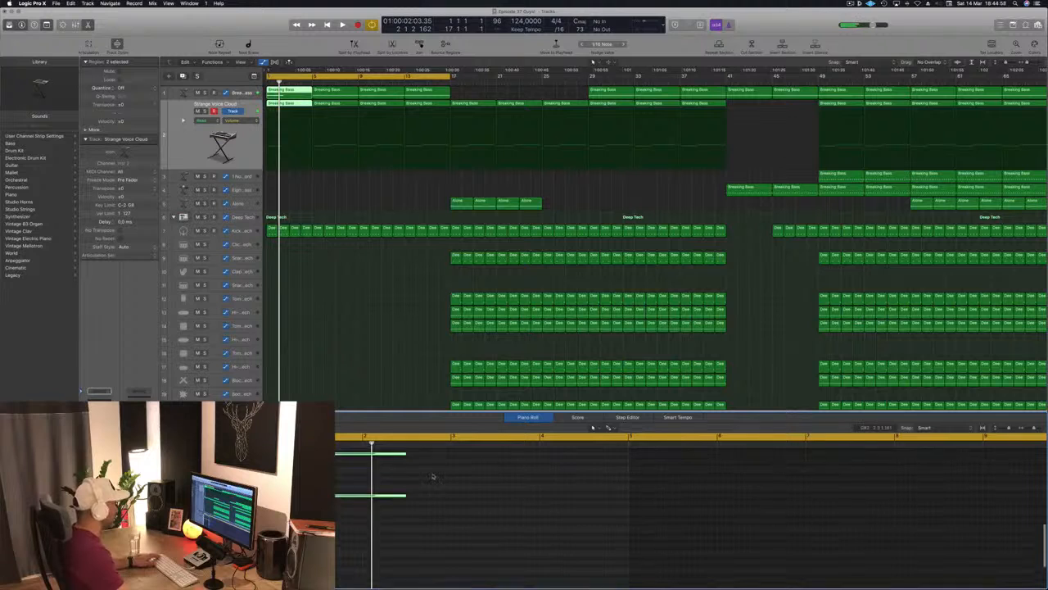
scroll(405, 466, up, 1)
drag(403, 470, 623, 472)
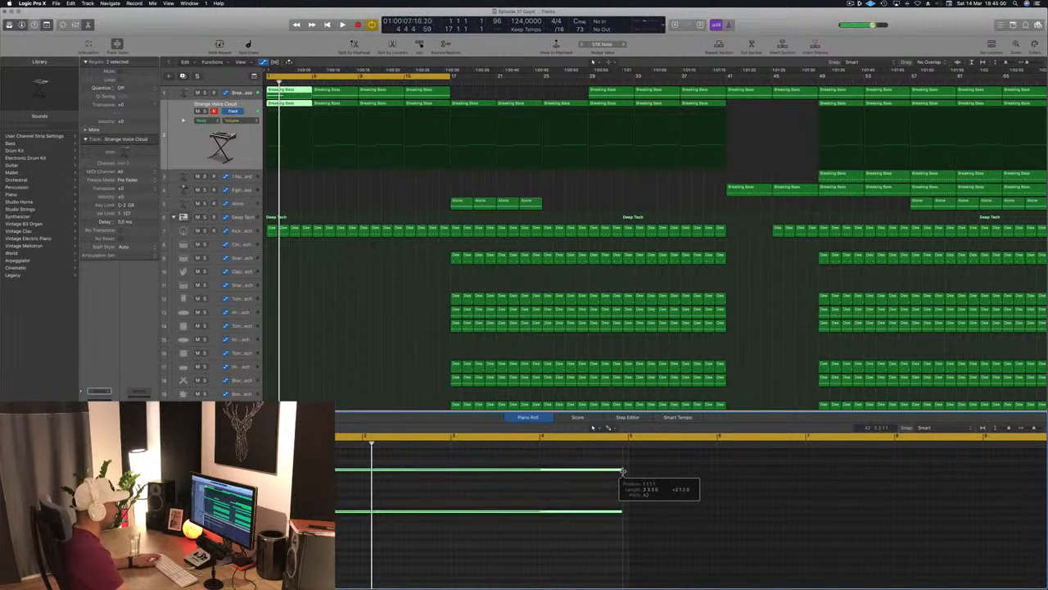
key(space)
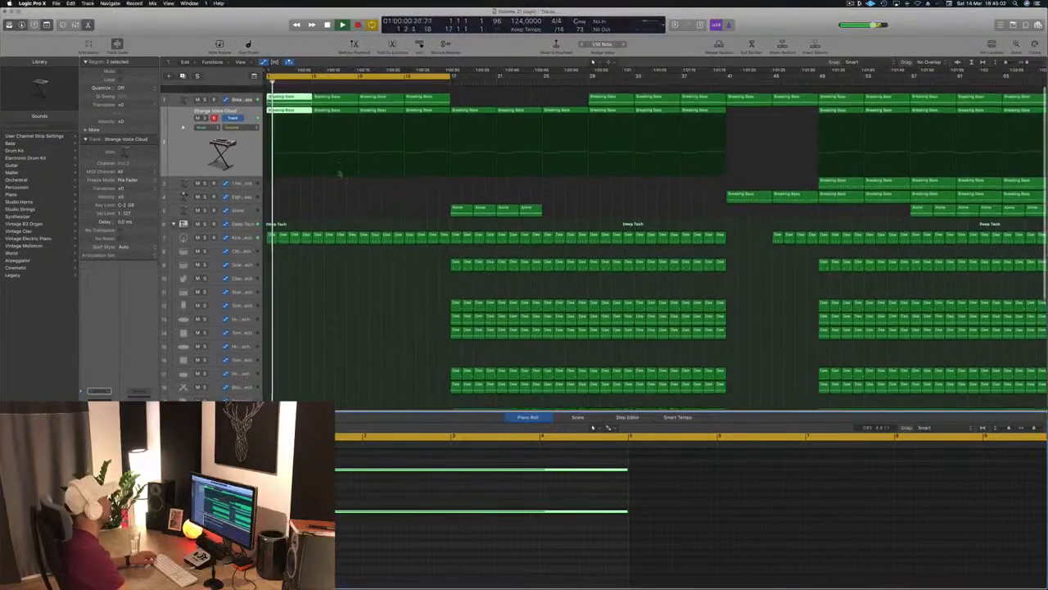
Step: Replace the bar 5–17 regions on Breaking Bass and Strange Voice Cloud with copies of the edited opening regions and play the intro
click(333, 104)
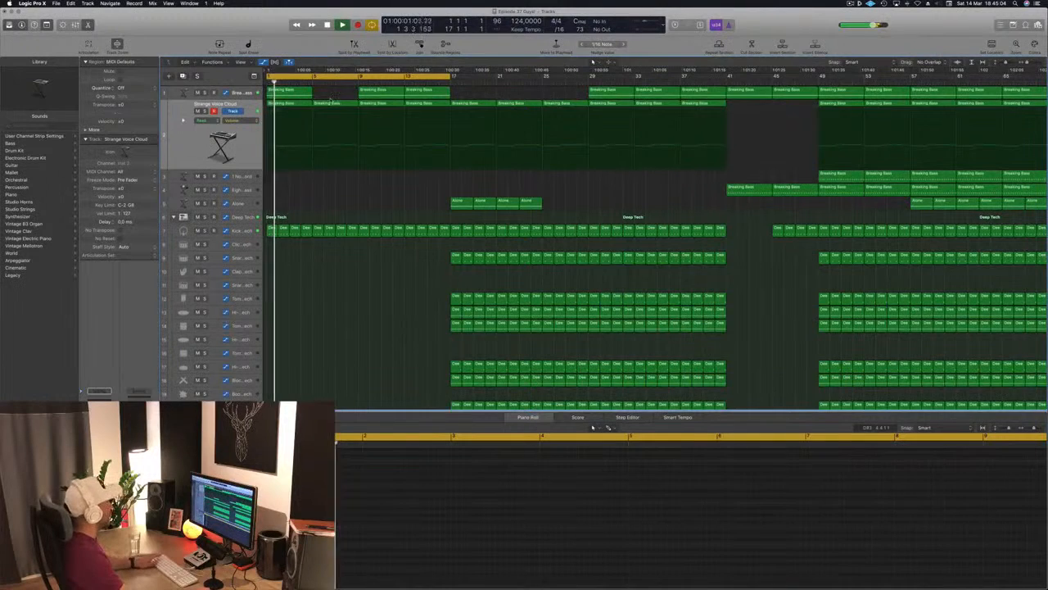
key(Delete)
drag(346, 89, 443, 106)
key(Delete)
drag(372, 105, 403, 99)
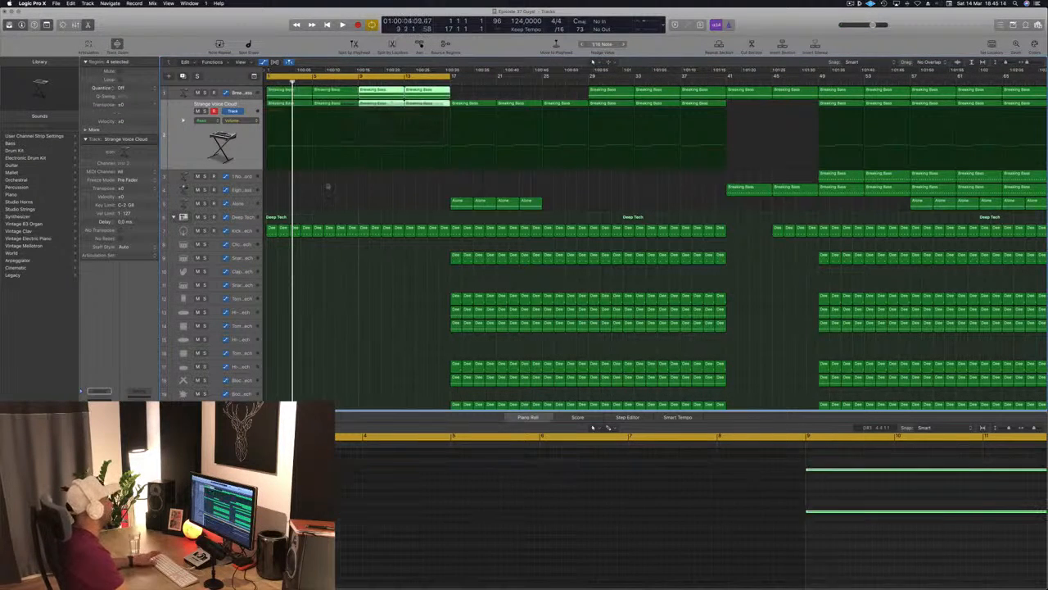
key(space)
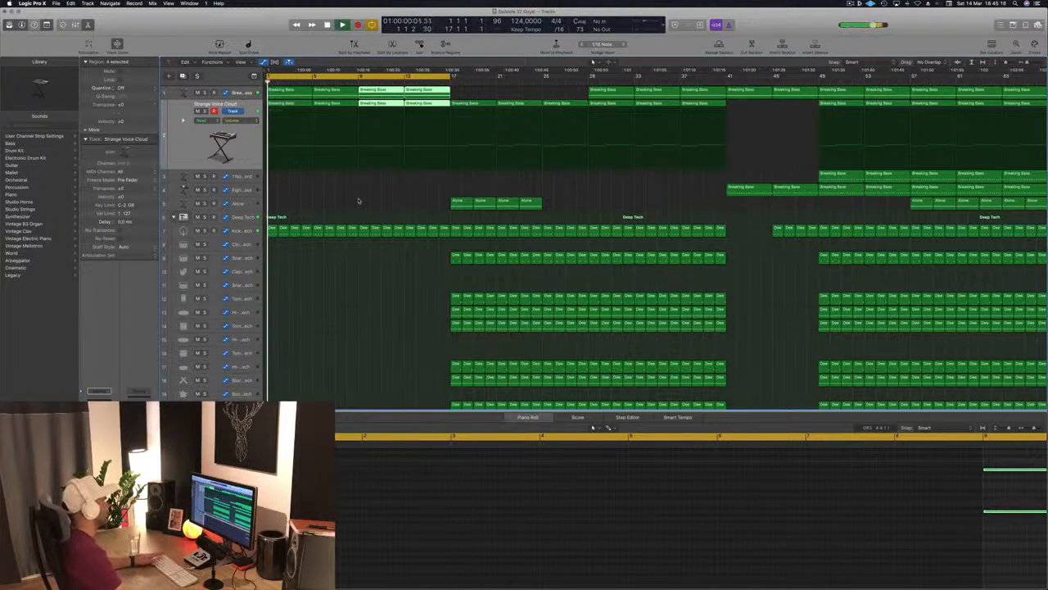
click(358, 201)
key(space)
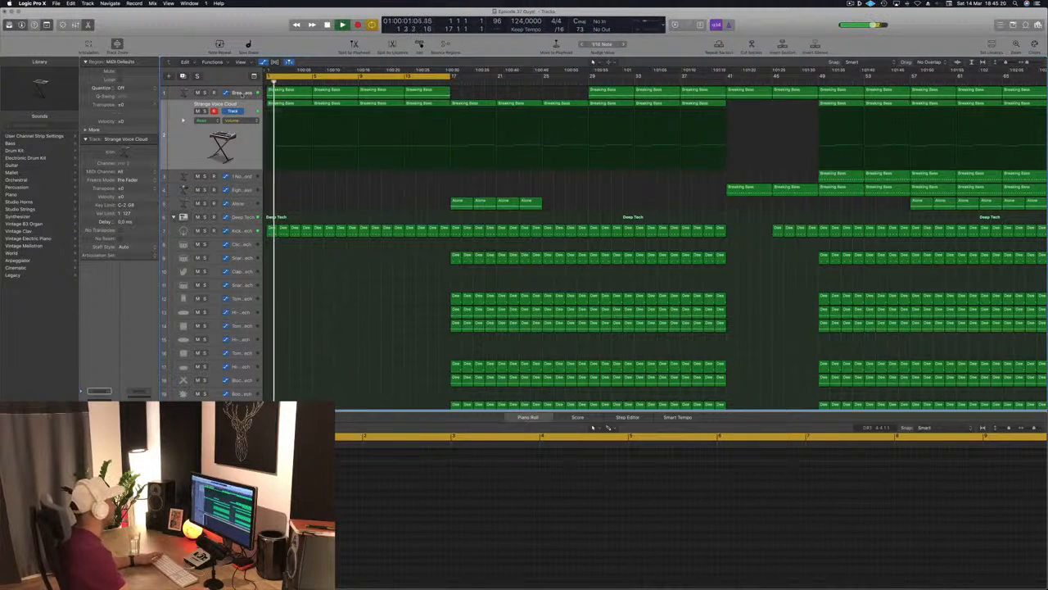
Step: Open the Alchemy instrument of the Breaking Bass track and play the intro from the start
click(242, 94)
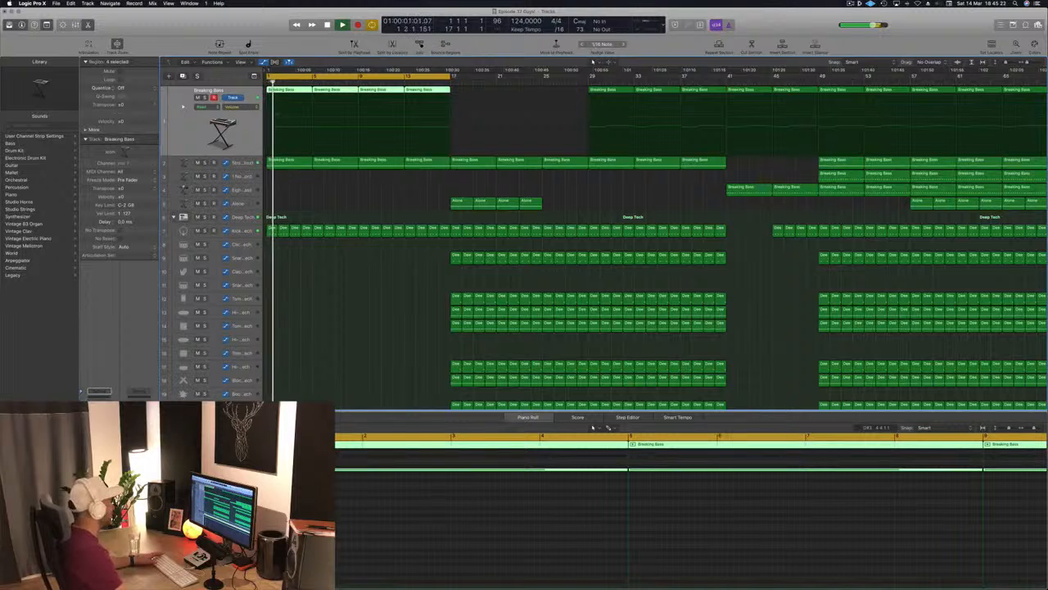
key(v)
drag(268, 27, 773, 109)
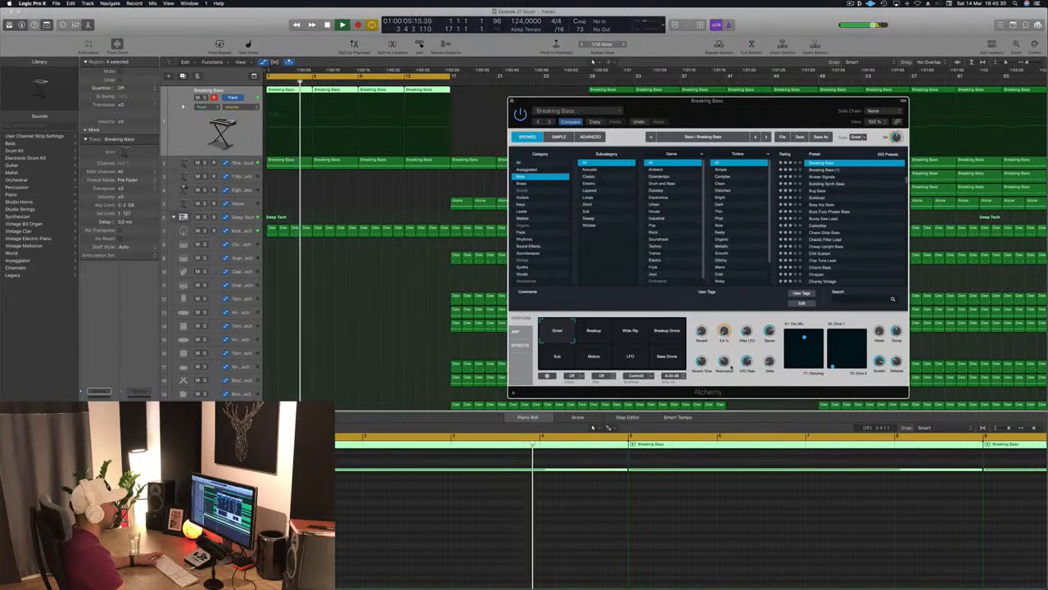
key(Return)
key(space)
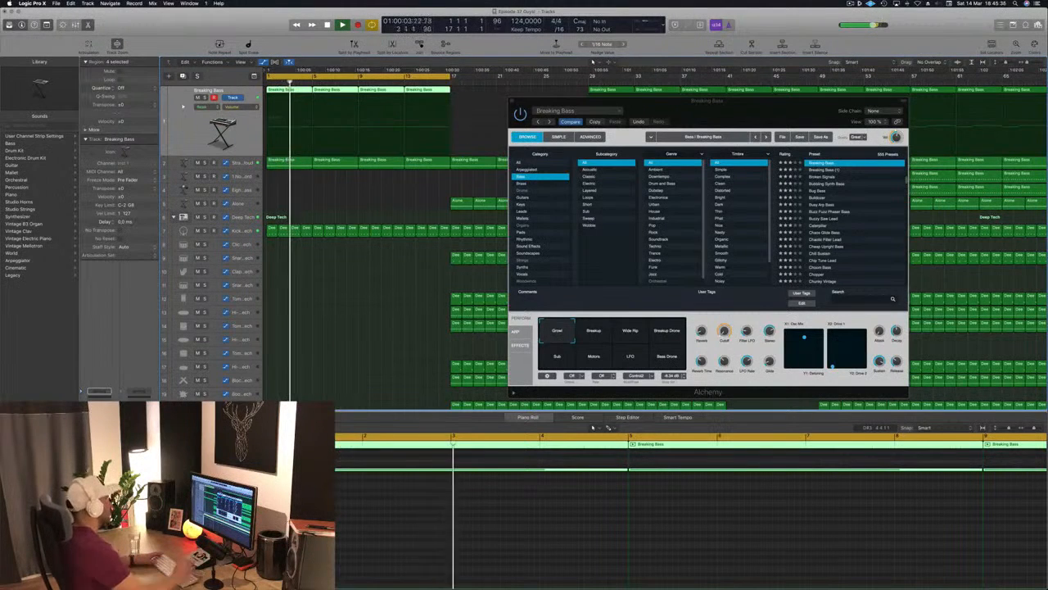
drag(771, 112, 776, 154)
key(Return)
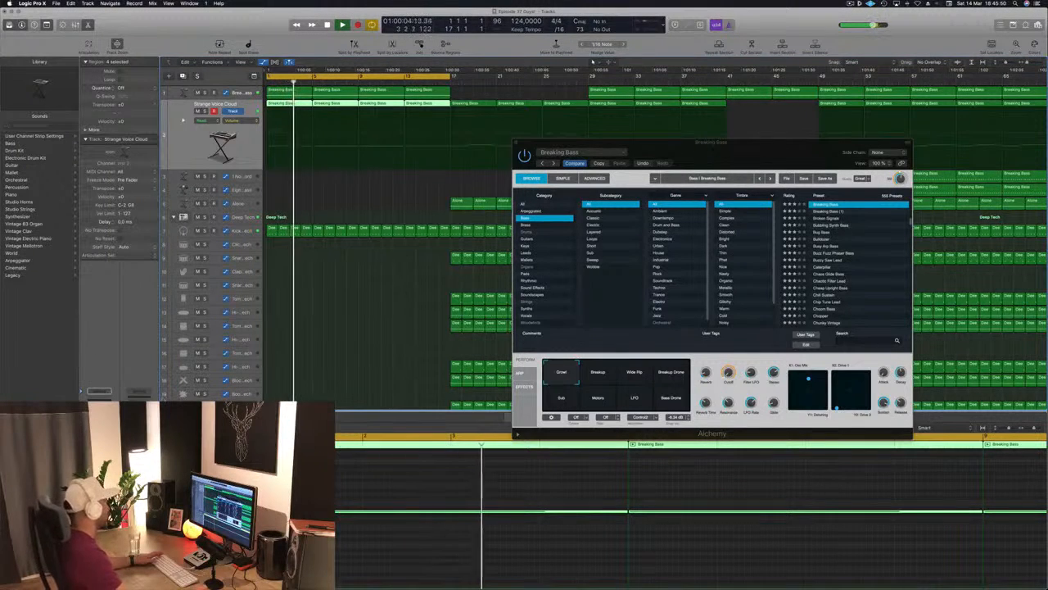
Step: Move the Breaking Bass Alchemy window clear of the opening regions and replay the intro
drag(793, 152, 708, 248)
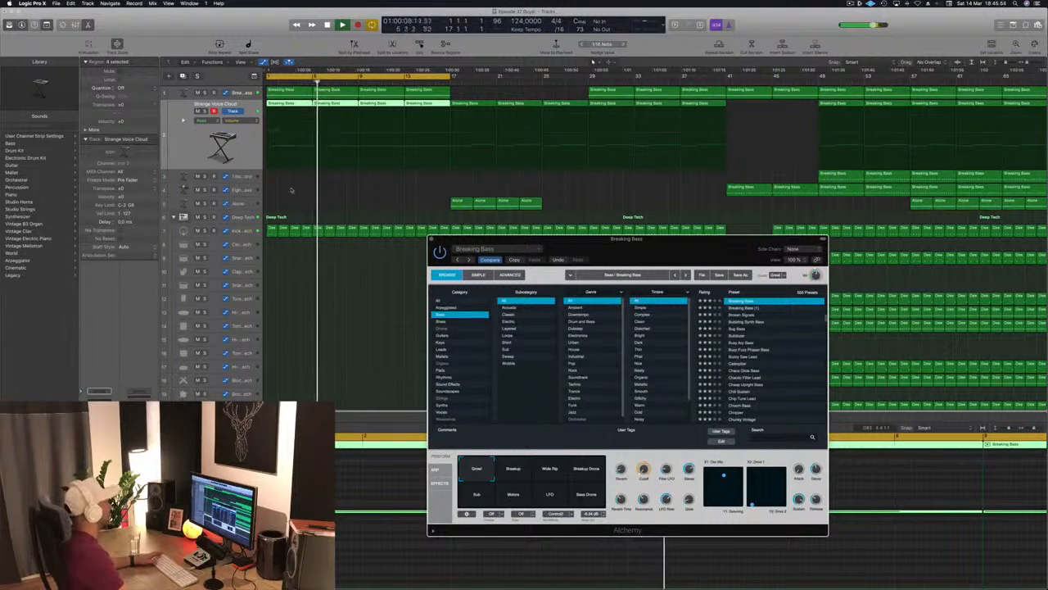
key(space)
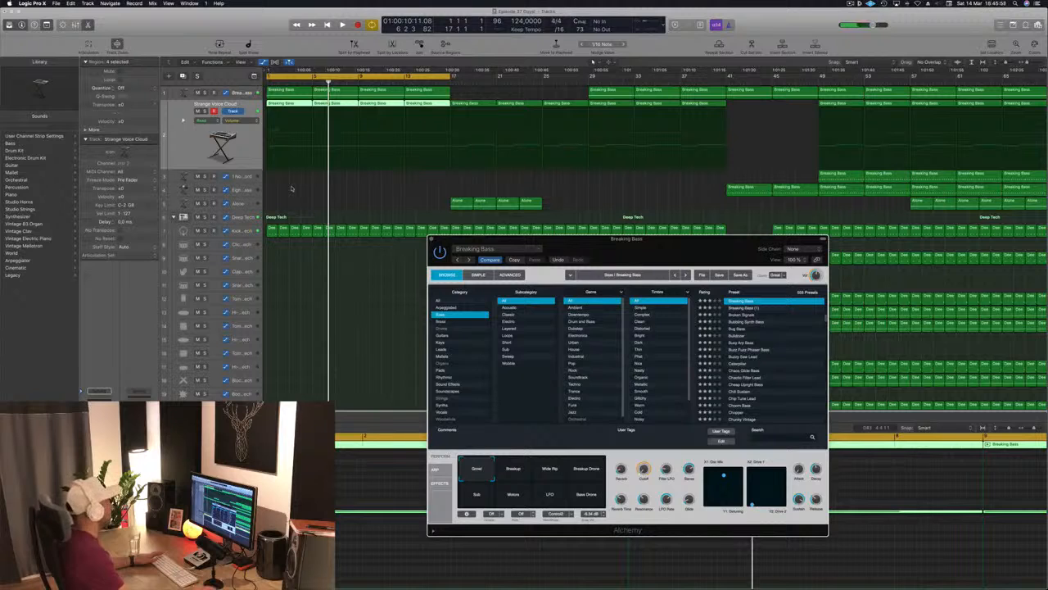
drag(521, 242, 732, 227)
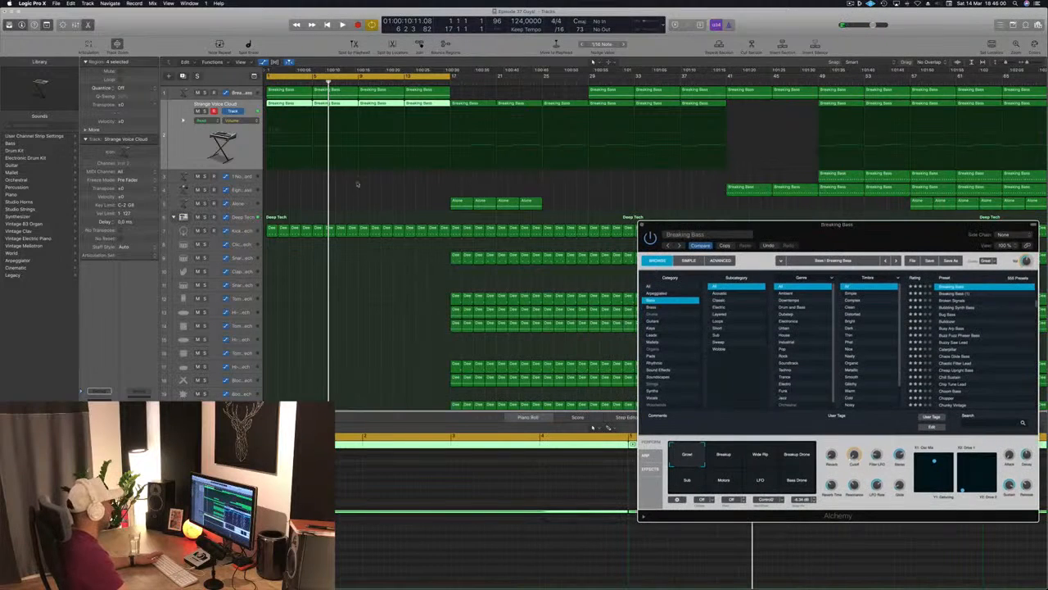
scroll(371, 190, down, 1)
key(space)
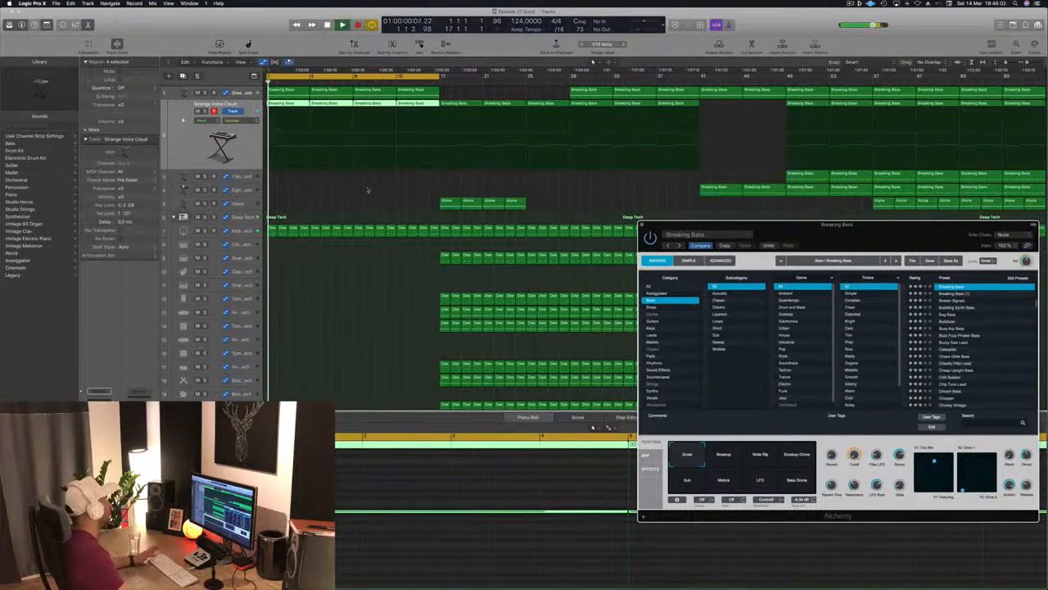
Step: Create a software instrument track below Strange Voice Cloud and copy that track's first Breaking Bass region onto it at bar 1
click(221, 146)
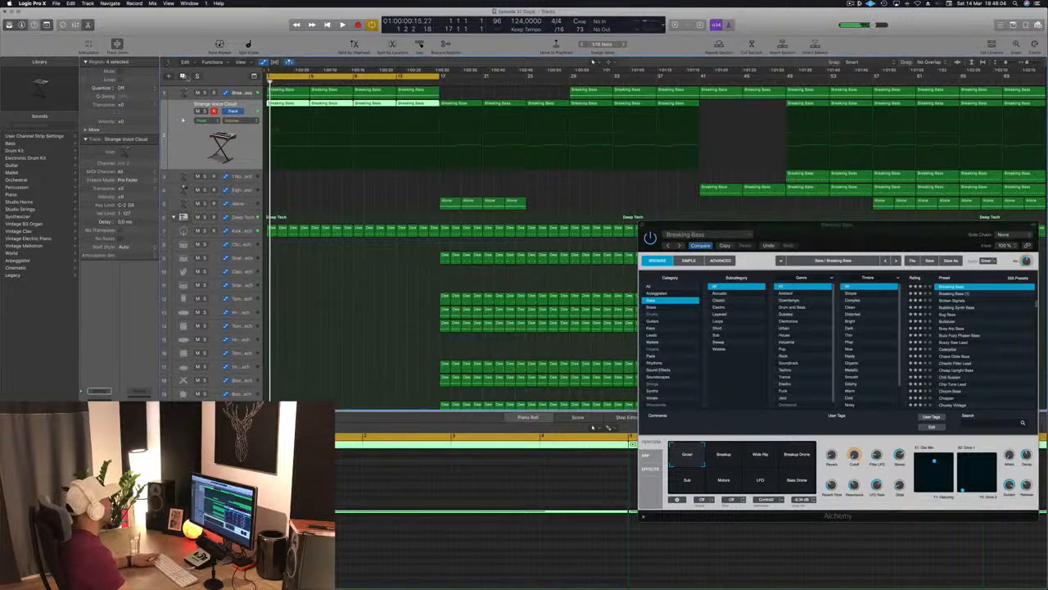
key(alt+super+s)
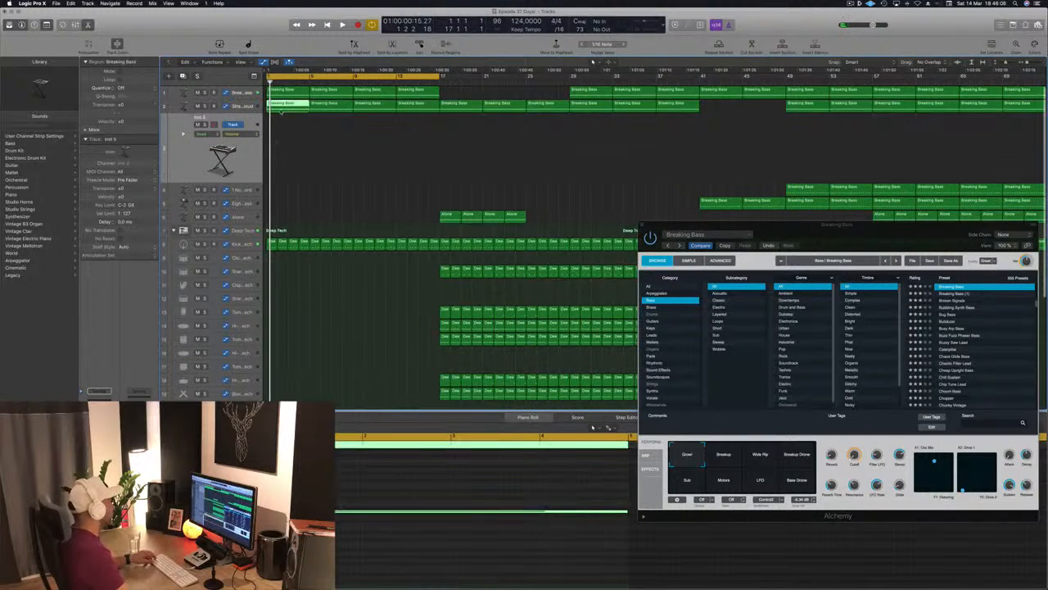
drag(281, 104, 271, 173)
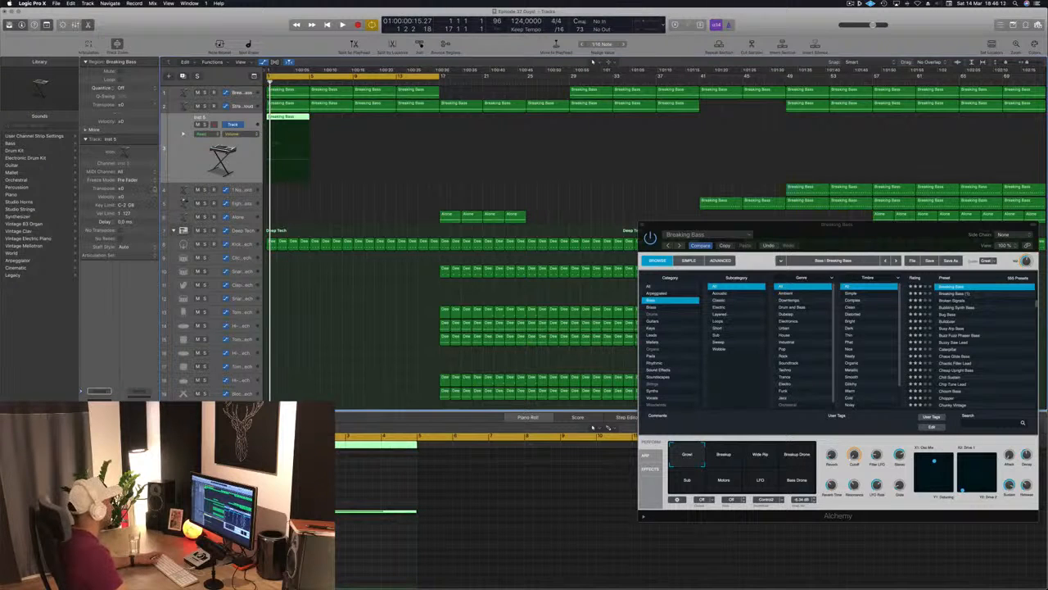
Step: In the new track's Alchemy, filter presets to Keys, try Harpsichord Synth and load Old Time Radio
drag(71, 18, 458, 31)
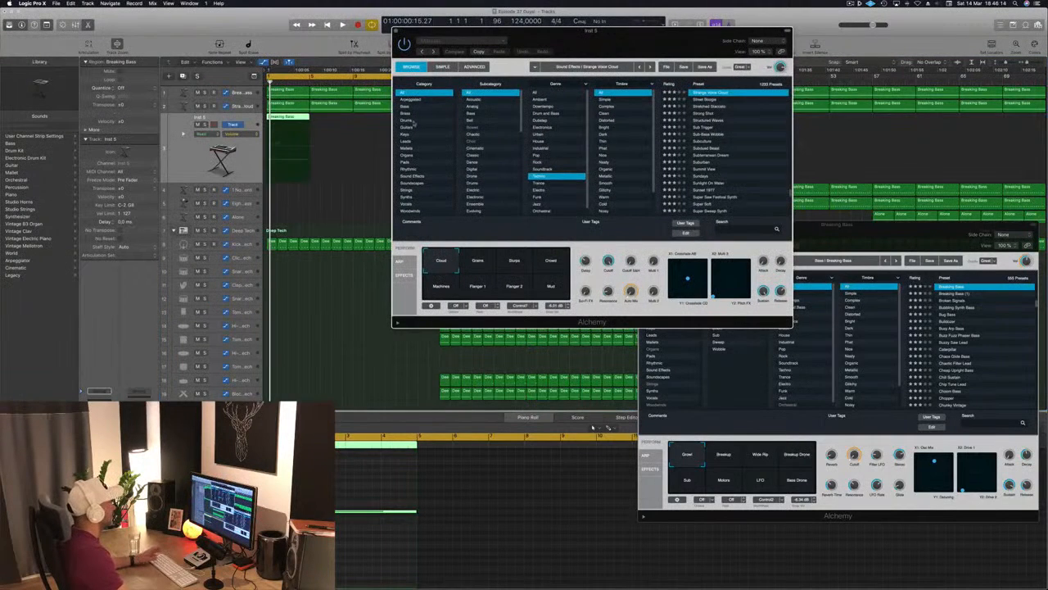
click(410, 133)
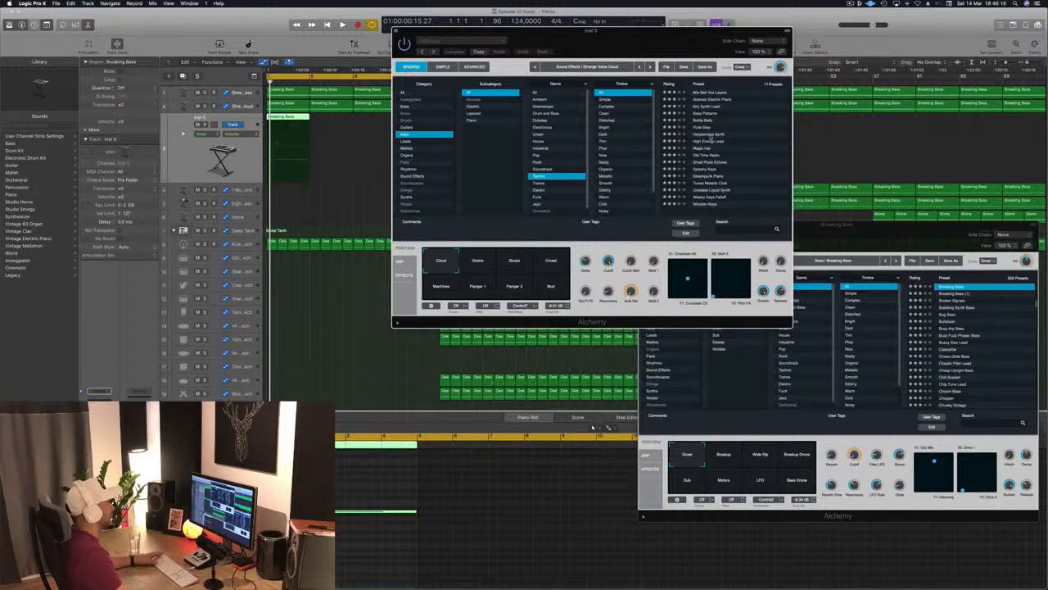
click(709, 134)
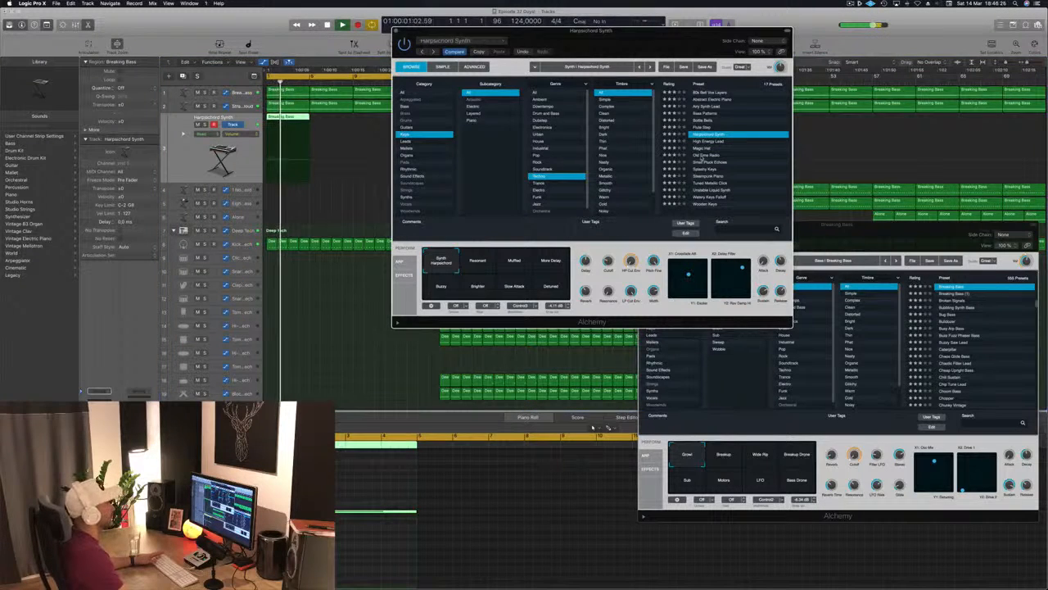
click(700, 154)
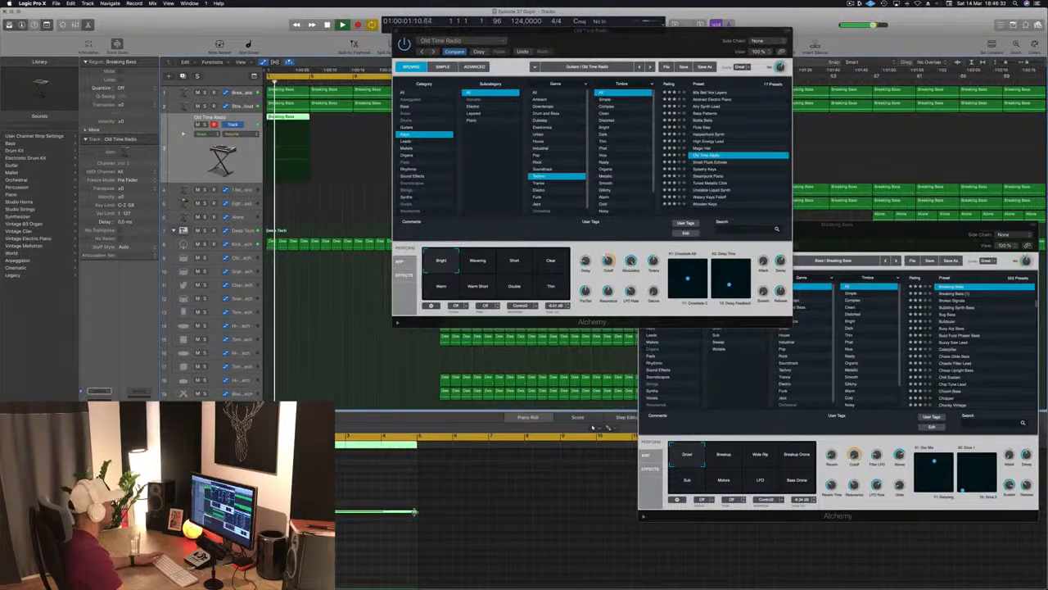
Step: Shorten the Old Time Radio region's long note to one bar and repeat it to fill the four bars
drag(414, 512, 316, 513)
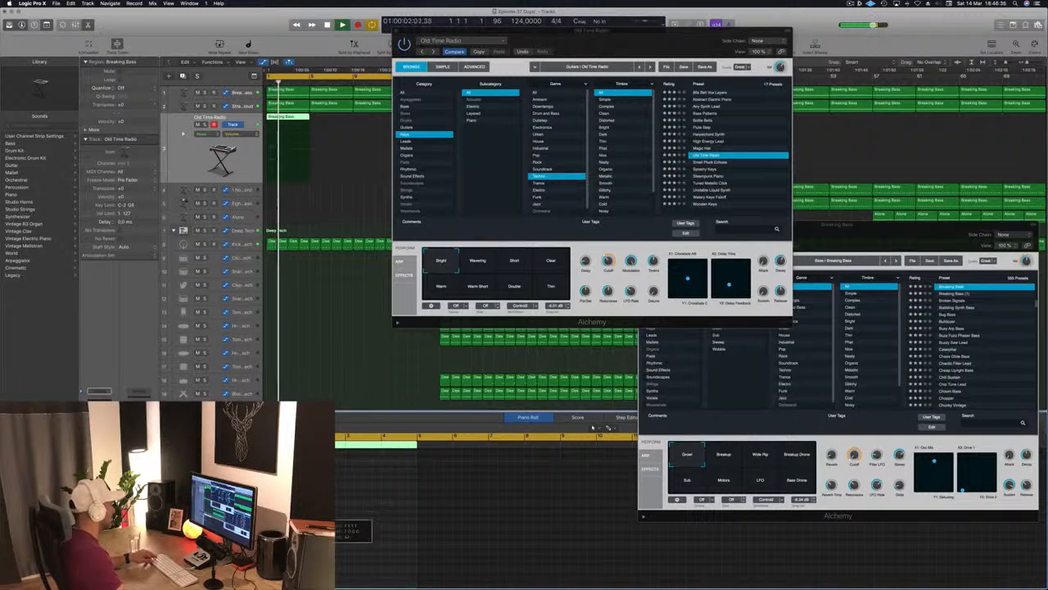
drag(291, 512, 364, 513)
key(space)
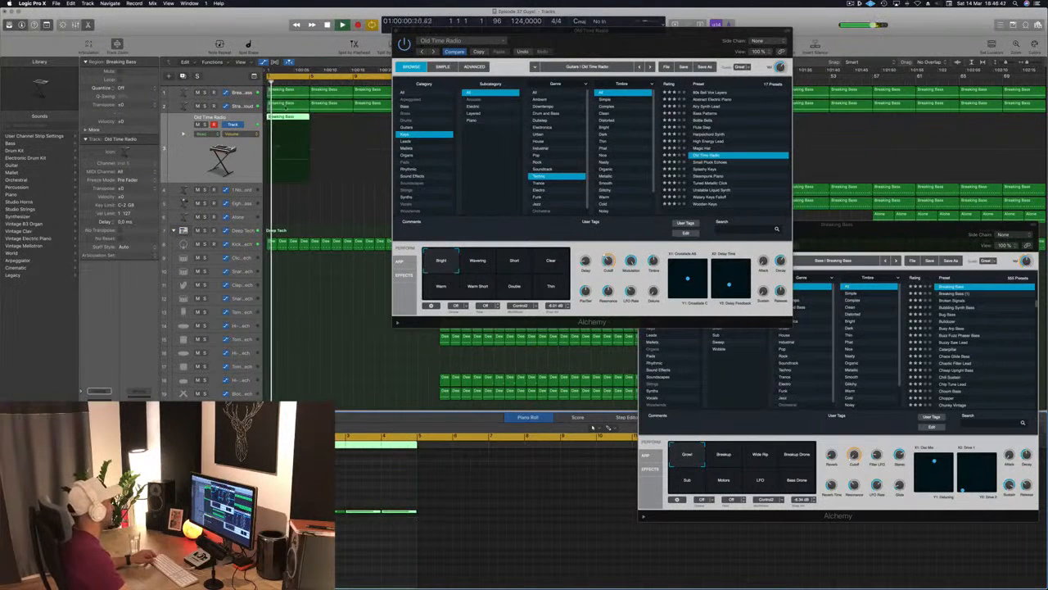
Step: Copy the Old Time Radio region to bars 5, 9 and 13 so the part fills the intro up to bar 17
drag(284, 119, 328, 125)
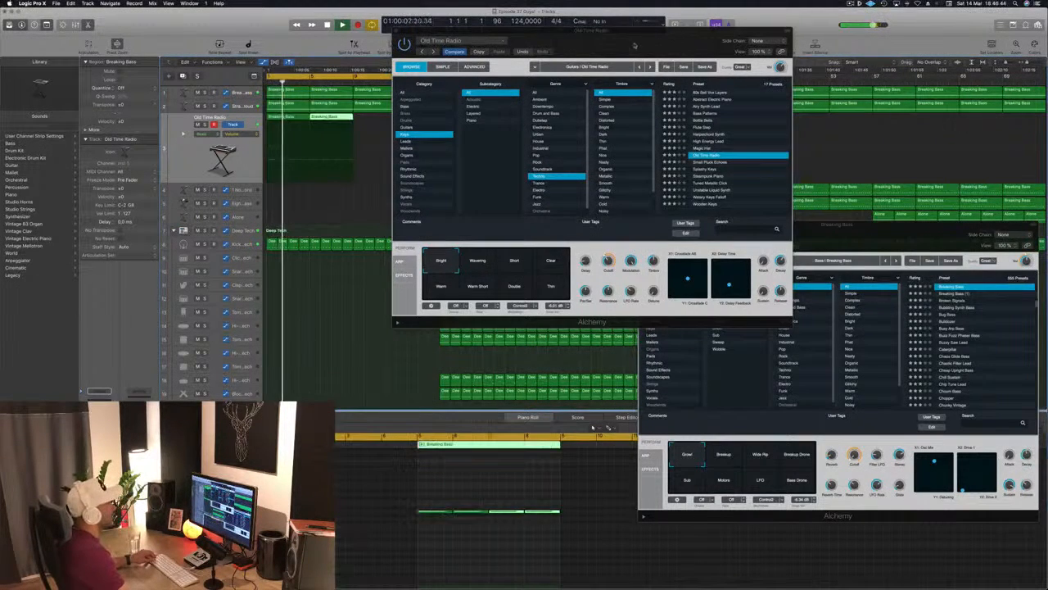
drag(635, 45, 946, 55)
mouse_move(375, 122)
mouse_down()
mouse_move(298, 124)
mouse_move(390, 127)
mouse_up()
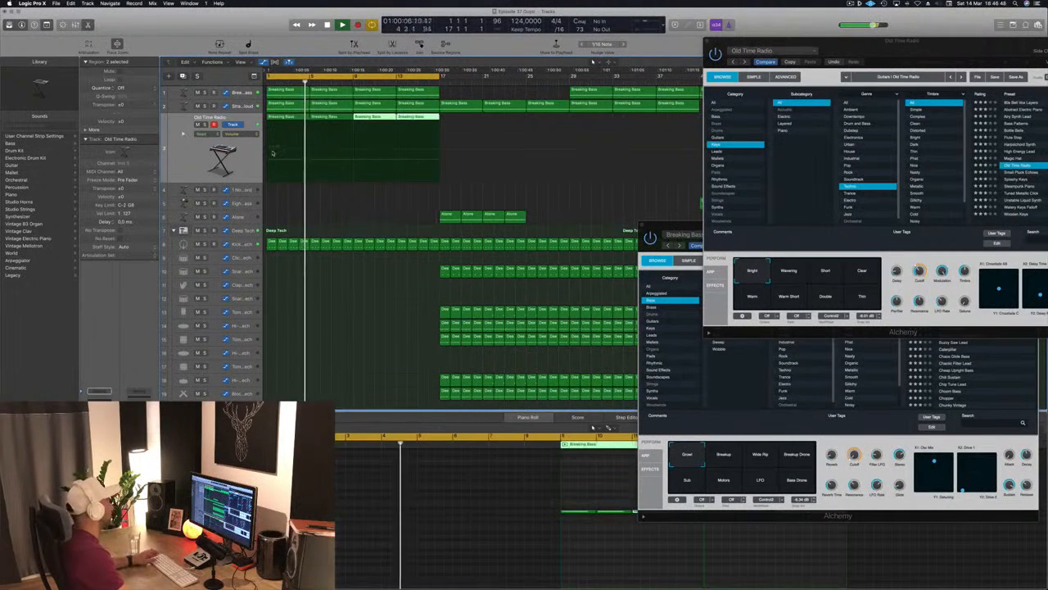
click(304, 215)
scroll(305, 214, down, 3)
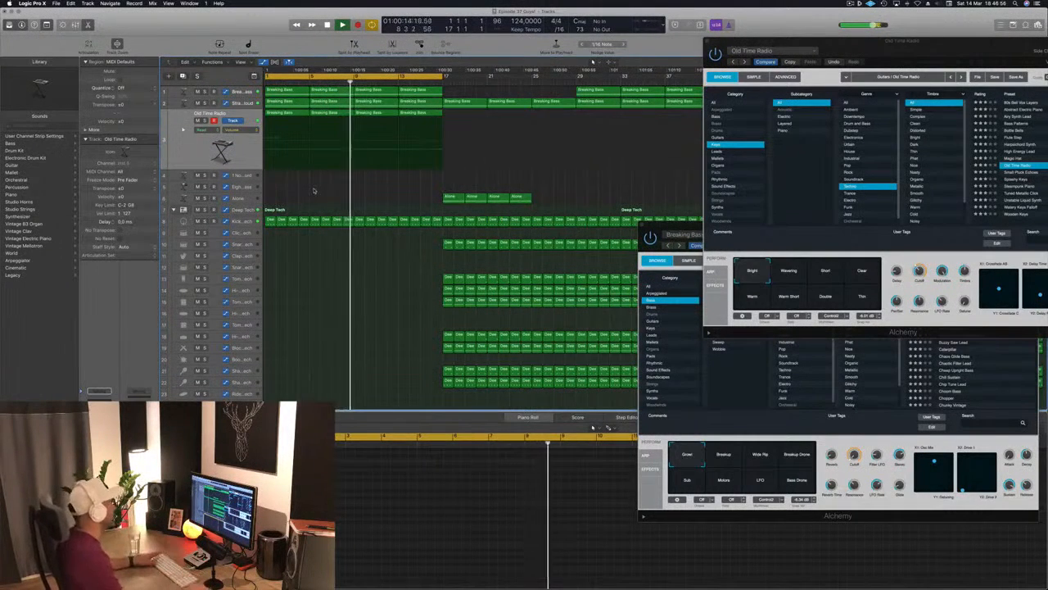
Step: Remove the low-cut frequency automation dip near bar 9 on the Kick 1 Deep Tech track
click(242, 221)
key(Return)
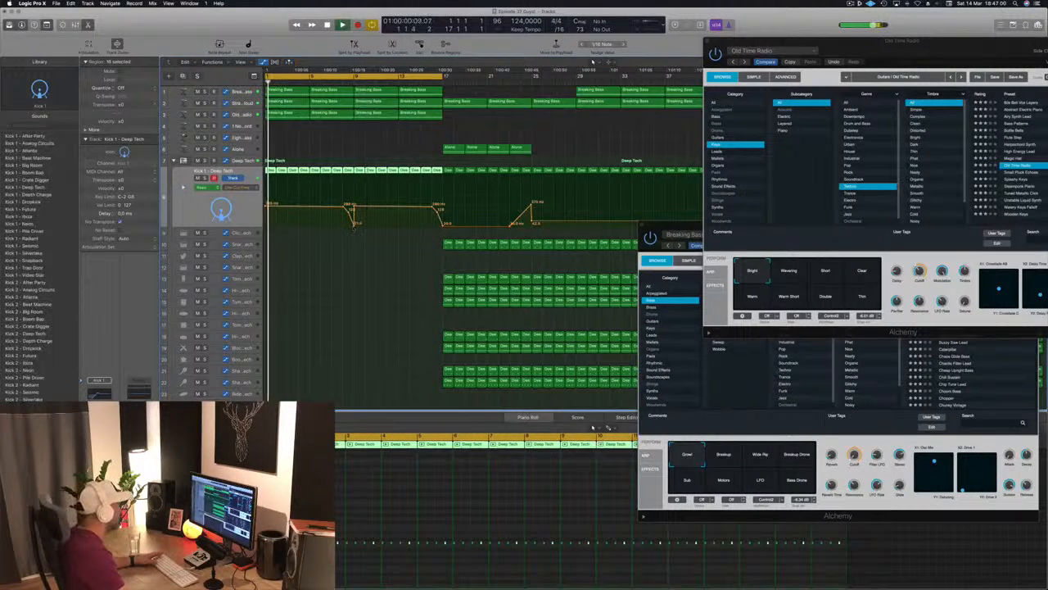
click(354, 225)
double_click(348, 214)
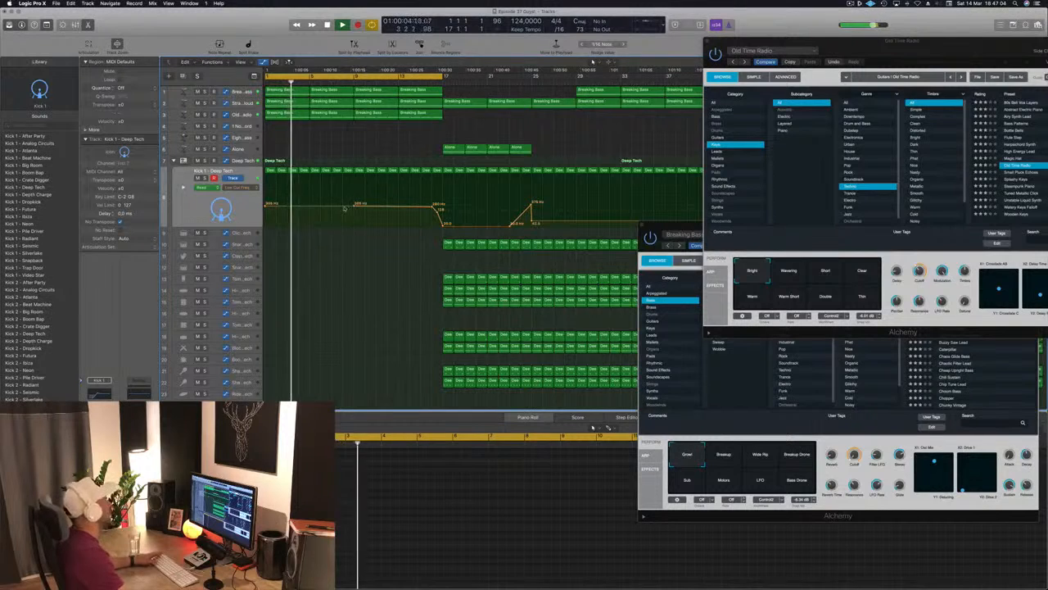
scroll(312, 148, down, 1)
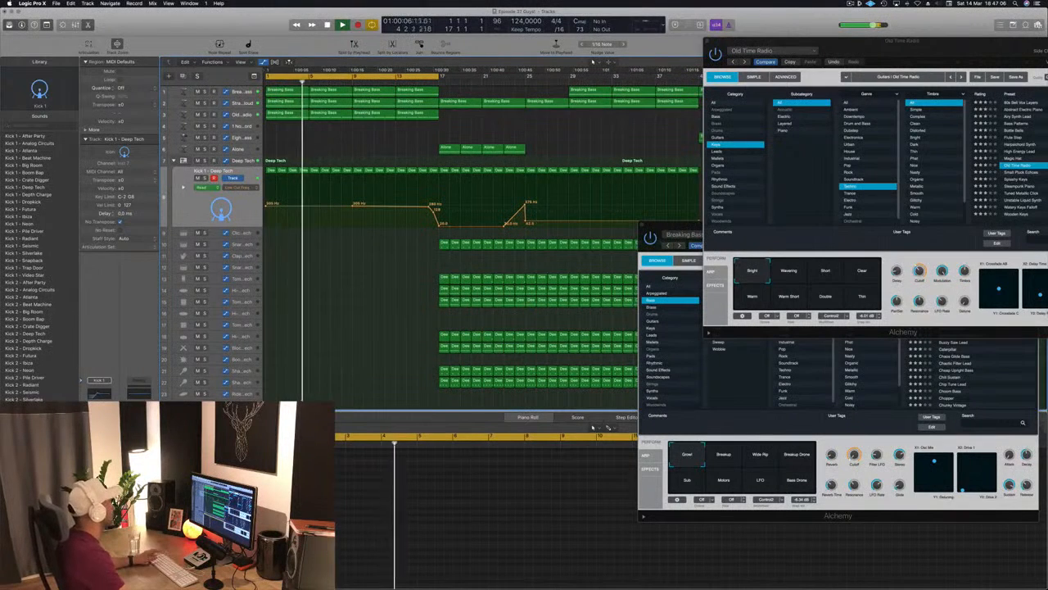
Step: Audition the Old Time Radio preset's Double, Clear and Warm snapshots, settle on Wavering, and clear both Alchemy windows off the arrangement
click(237, 114)
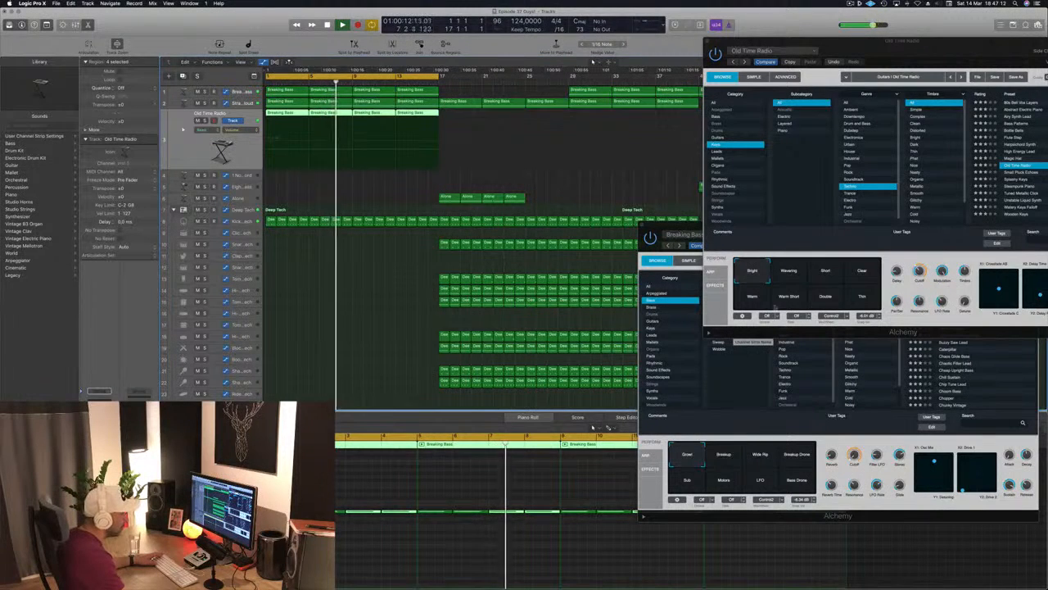
click(823, 296)
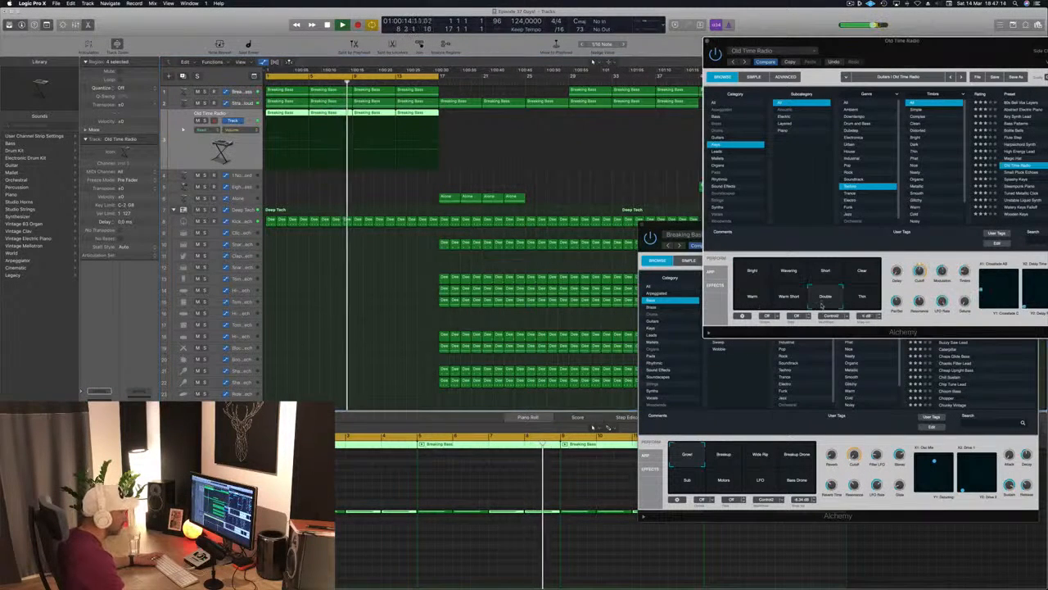
click(788, 272)
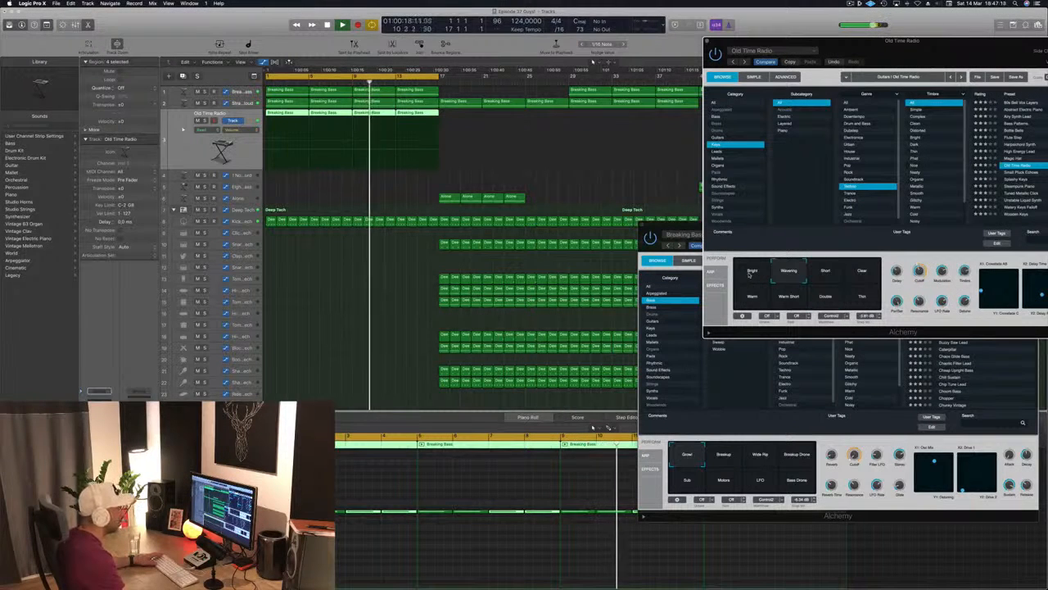
drag(927, 47, 736, 83)
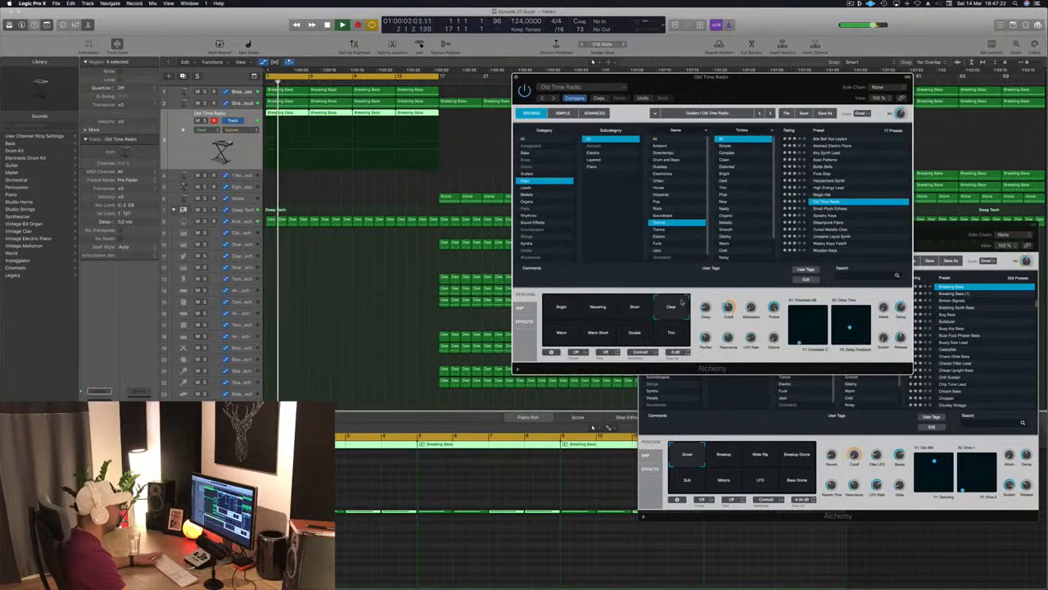
click(559, 334)
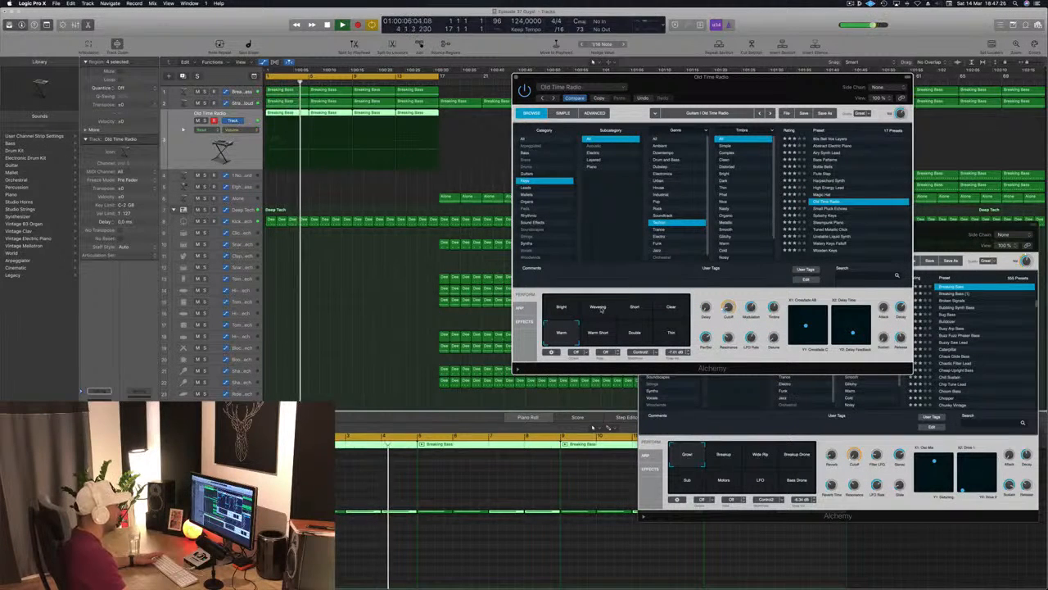
click(599, 308)
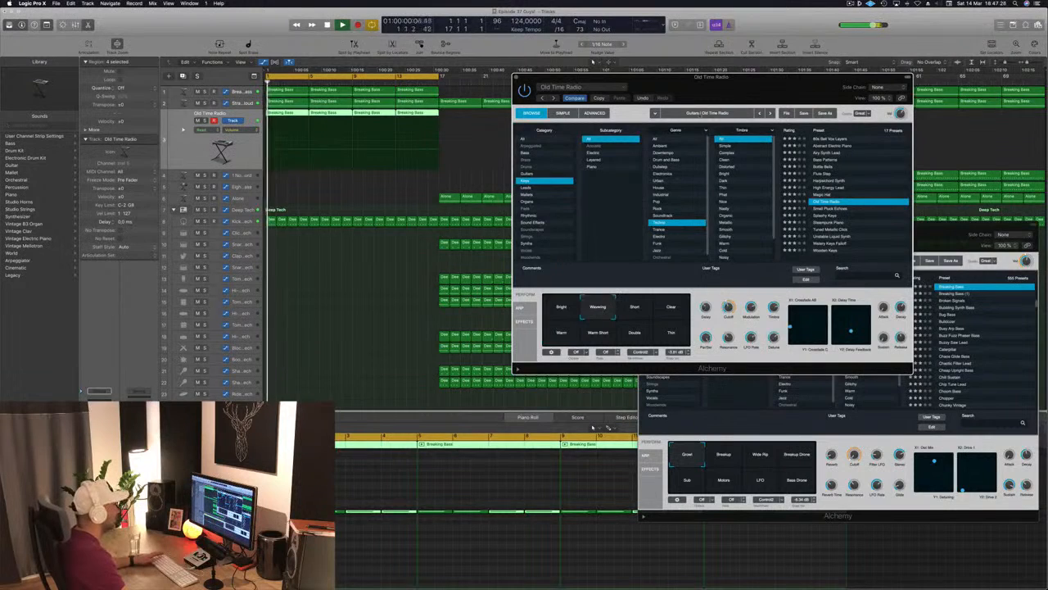
drag(759, 82, 802, 76)
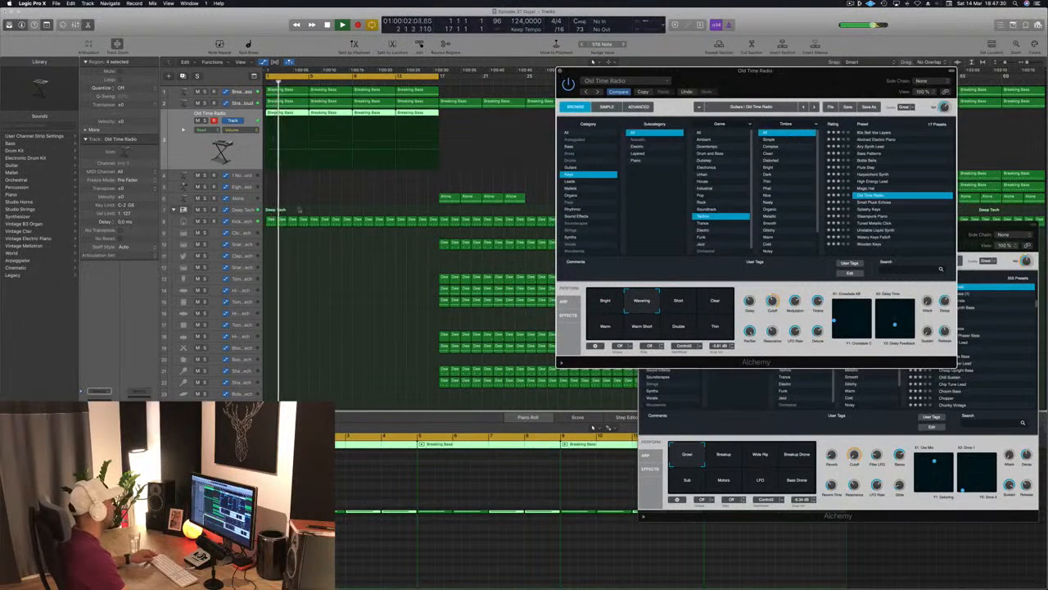
click(560, 71)
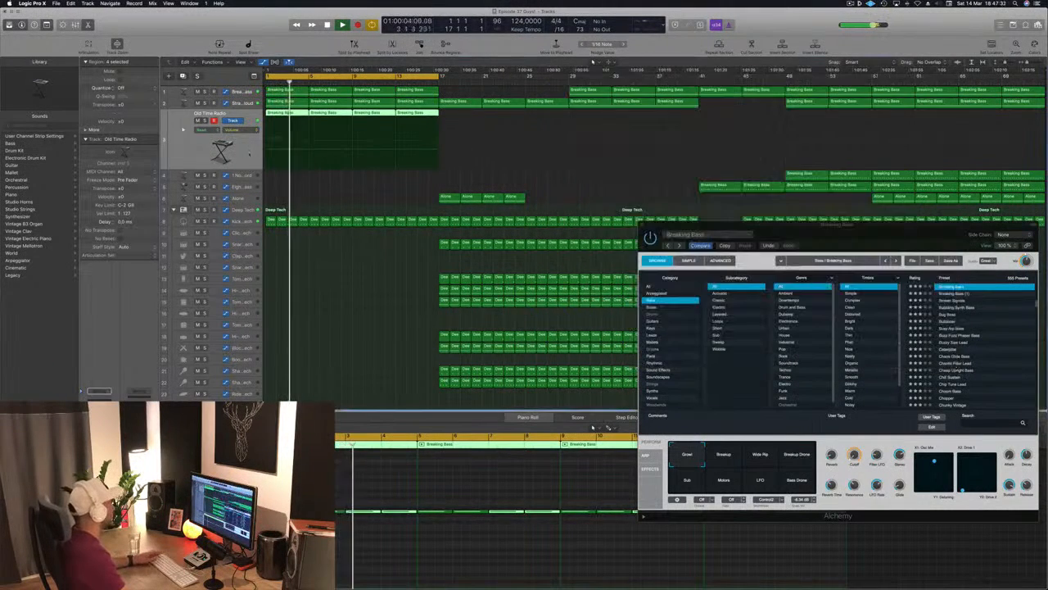
scroll(497, 286, down, 1)
drag(763, 225, 975, 379)
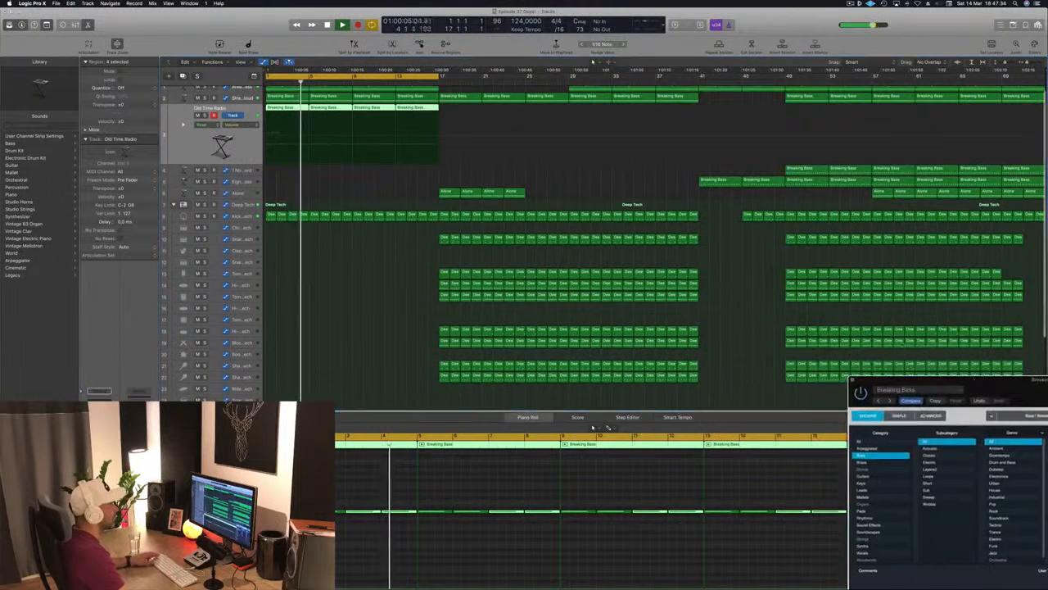
Step: Copy the first snare region from bar 17 to bar 3 of the clap track and audition it from the start
drag(443, 239, 293, 252)
drag(328, 472, 460, 588)
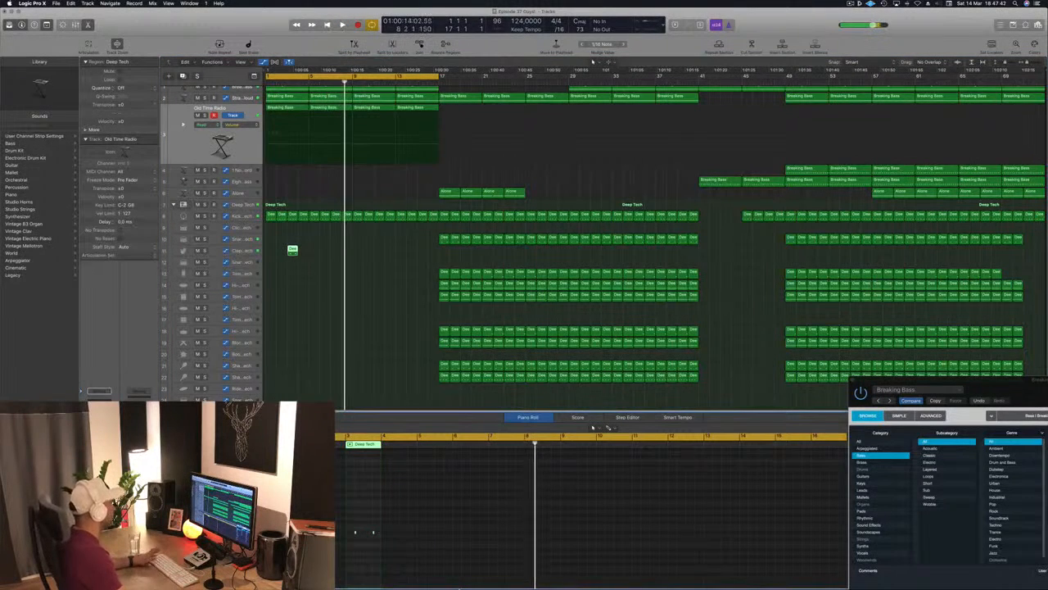
scroll(367, 517, up, 3)
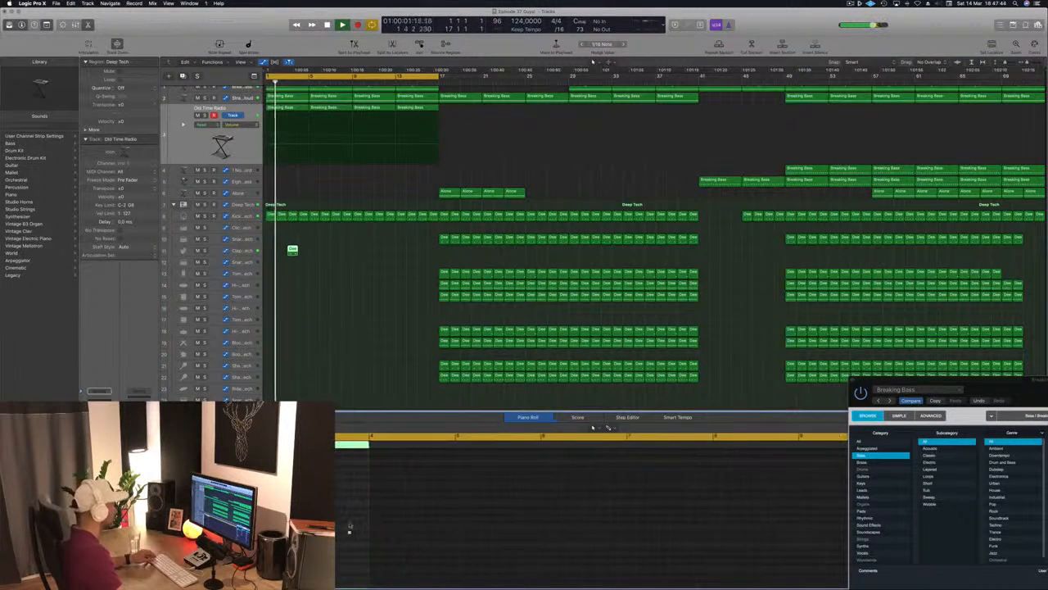
scroll(376, 516, left, 5)
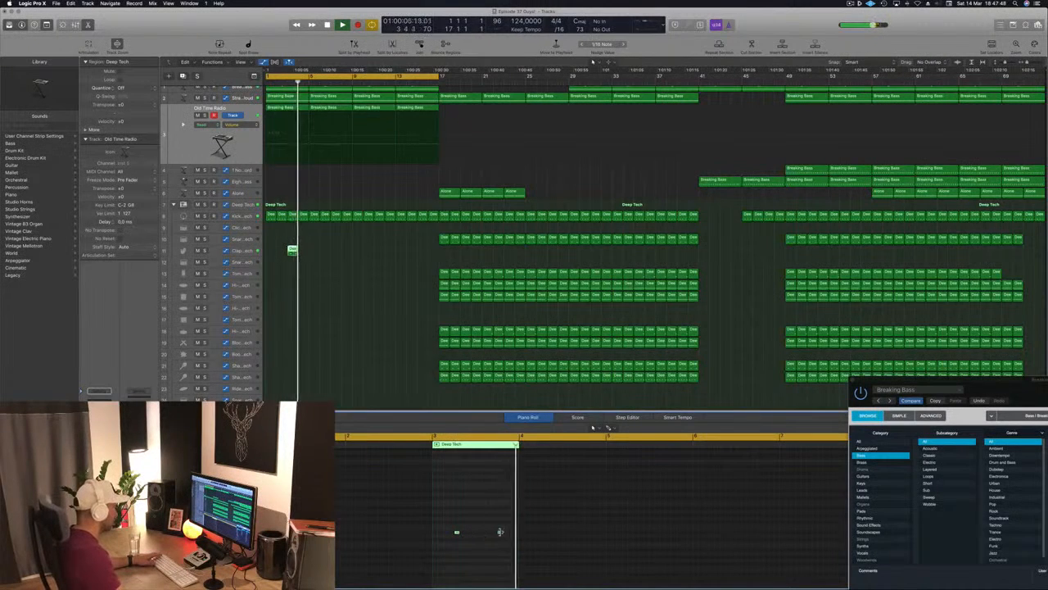
key(Return)
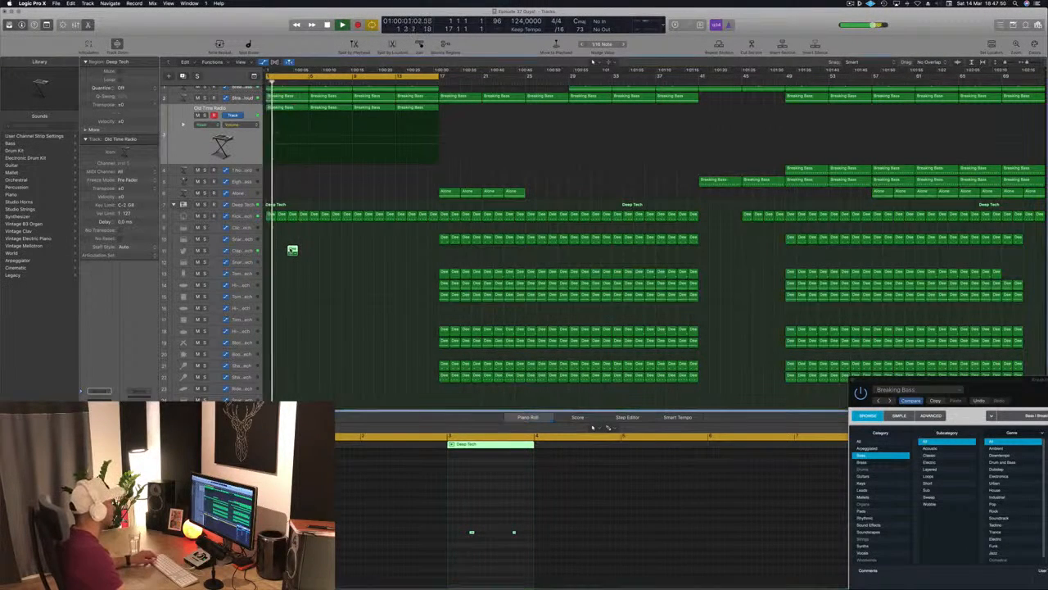
Step: Repeat the clap region across bars 1 to 16 and change the track's sound to Clap - Snapback
mouse_move(292, 250)
mouse_down()
mouse_move(265, 254)
mouse_move(303, 253)
mouse_up()
drag(335, 253, 404, 255)
key(space)
click(196, 251)
key(space)
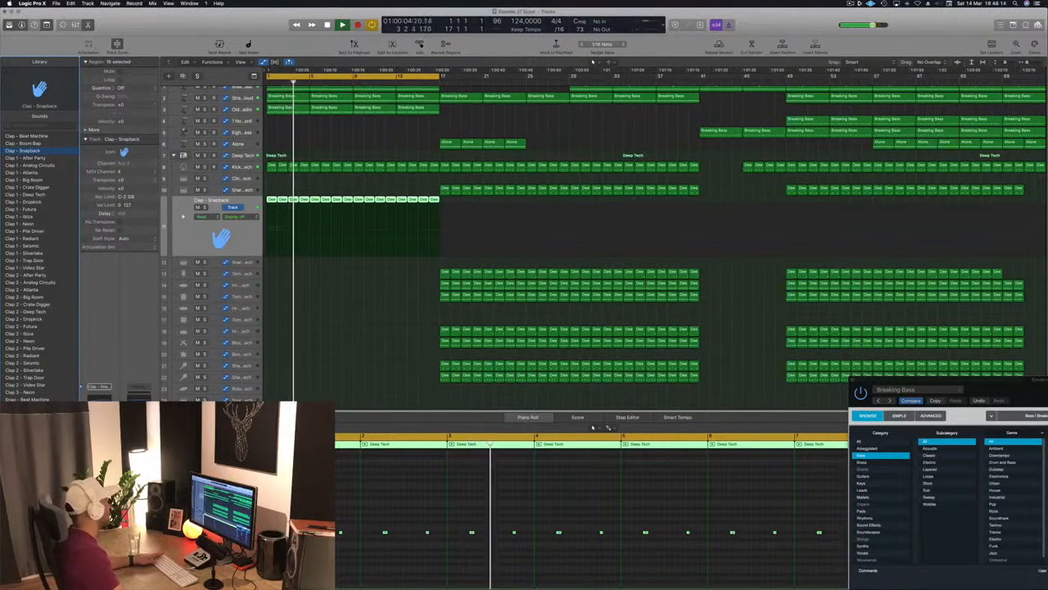
Step: Save the project and deselect the clap regions
scroll(332, 338, up, 2)
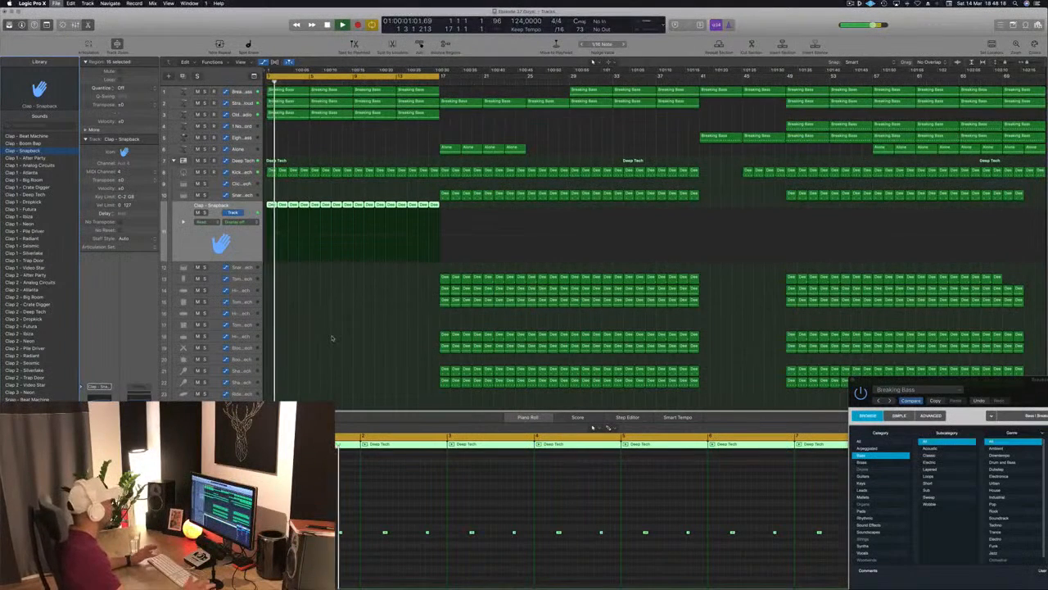
key(super+s)
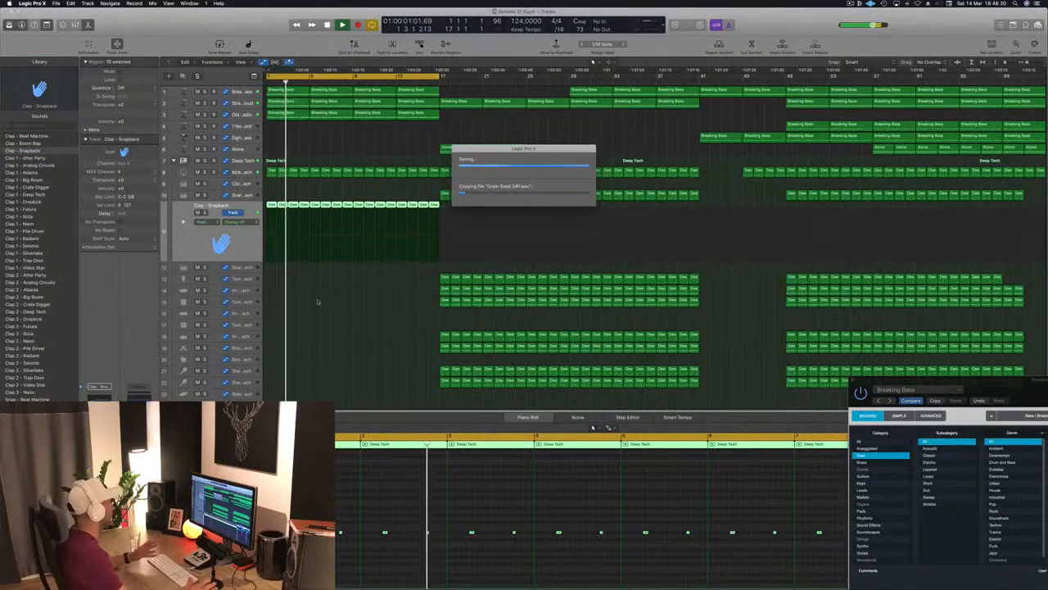
click(318, 303)
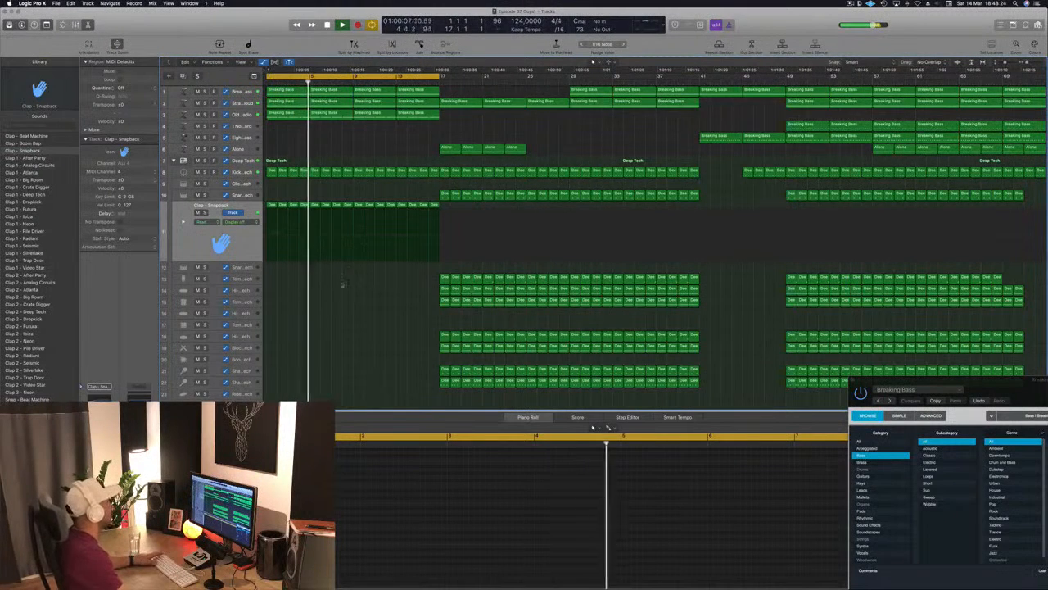
Step: Copy the hi-hat region at bar 17 on track 18 to bar 1 of the Tom High - Deep Tech track and audition it
scroll(344, 318, down, 5)
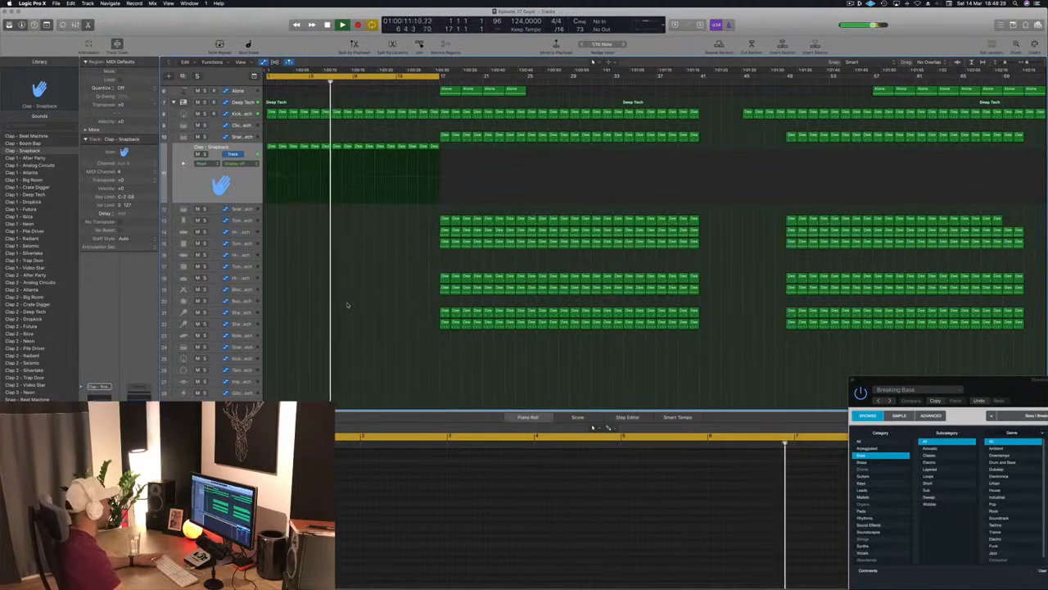
scroll(350, 307, down, 3)
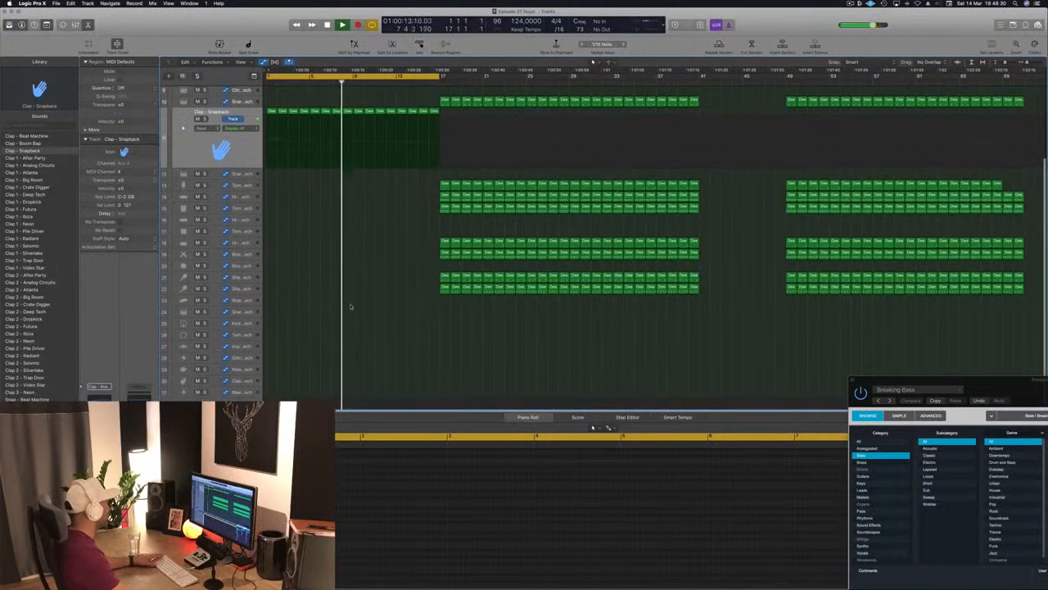
key(Return)
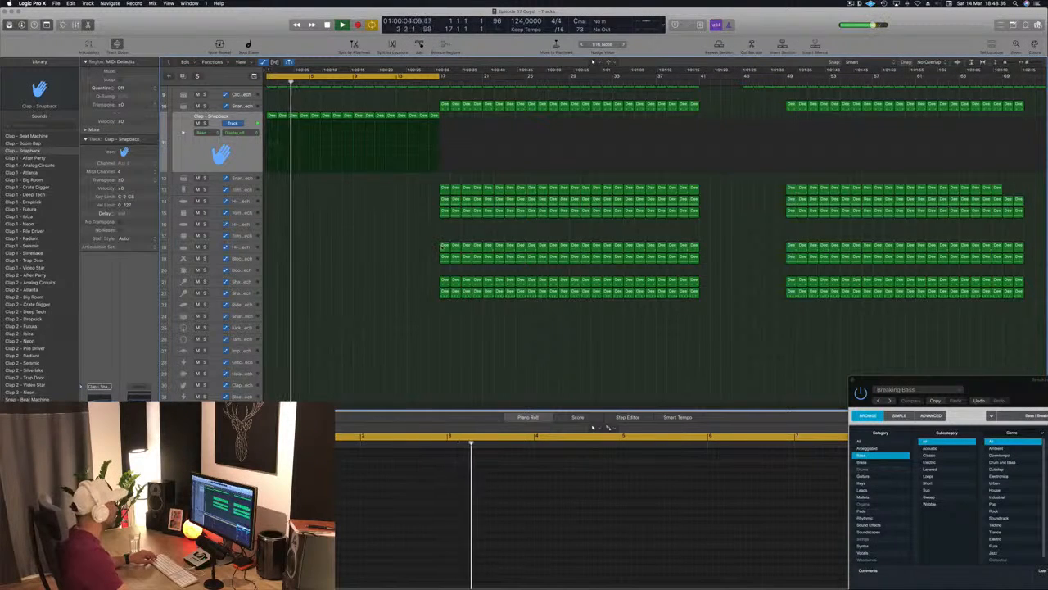
drag(441, 245, 271, 236)
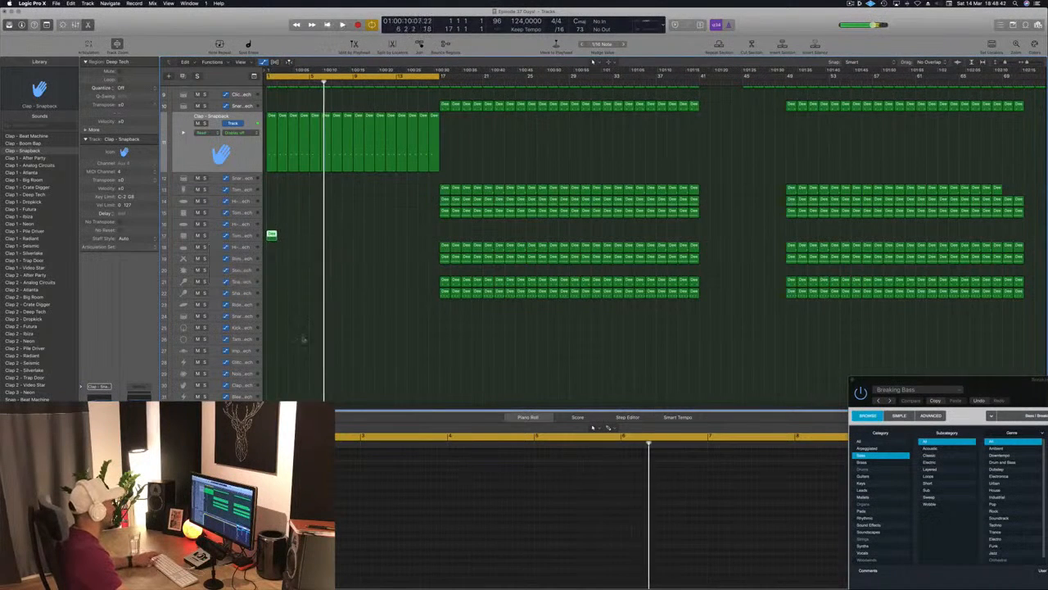
click(353, 507)
key(space)
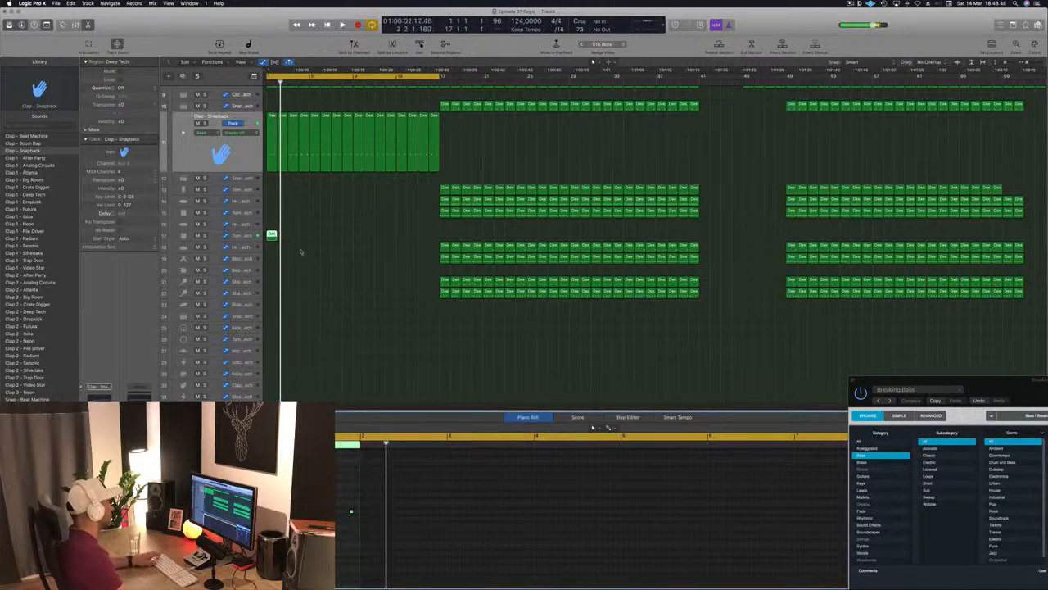
Step: Repeat the high tom region from bar 1 to fill the intro through bar 16
drag(271, 236, 282, 239)
drag(292, 243, 362, 238)
key(Return)
Step: On the Tom High track, try the Tom Low sounds Analog Circuits and Atlanta, and settle on Tom Low - Beat Machine
click(235, 236)
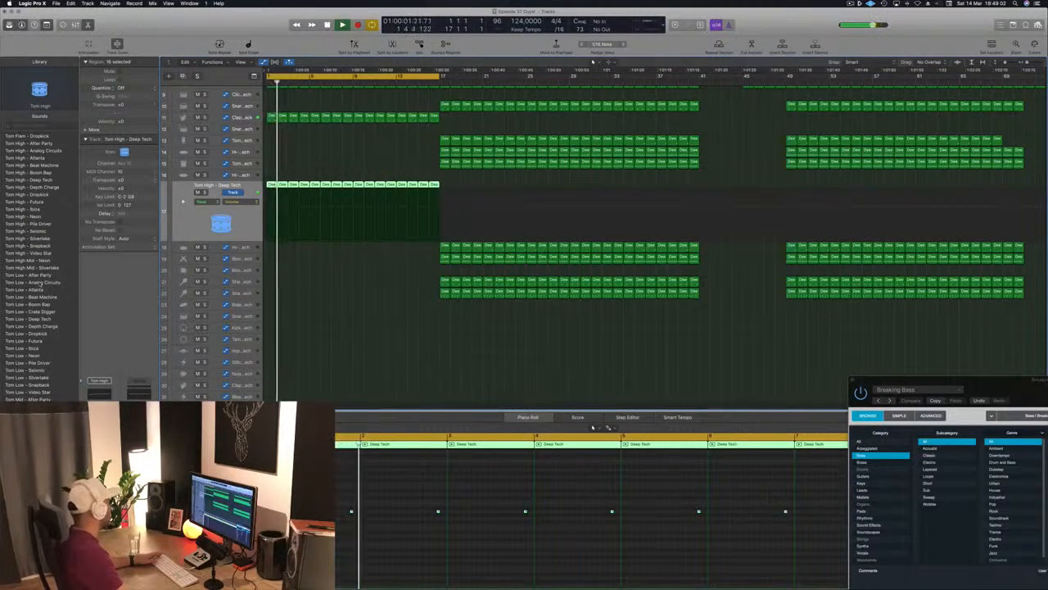
click(33, 282)
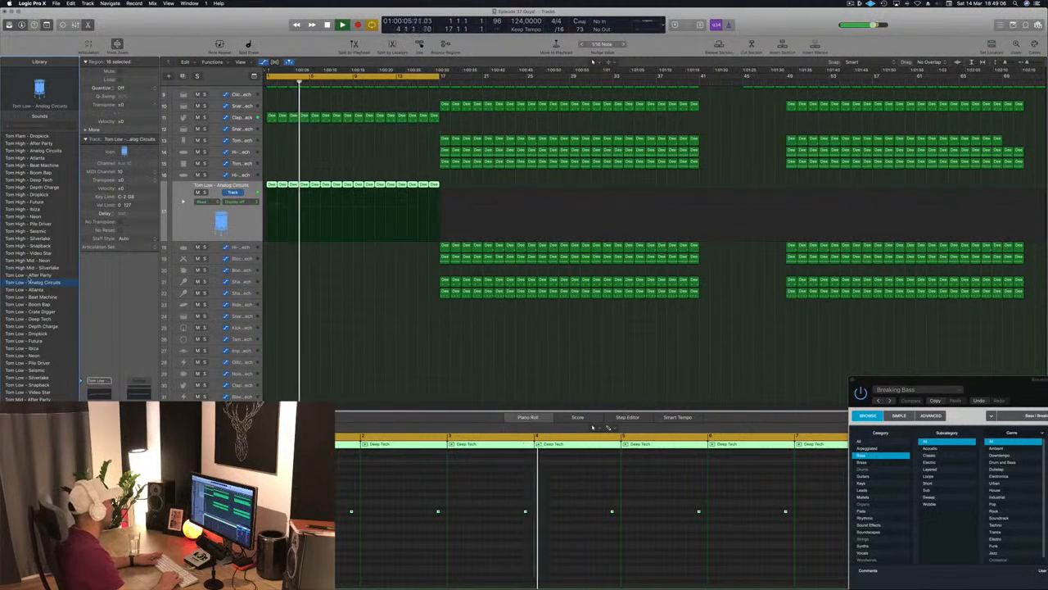
key(Down)
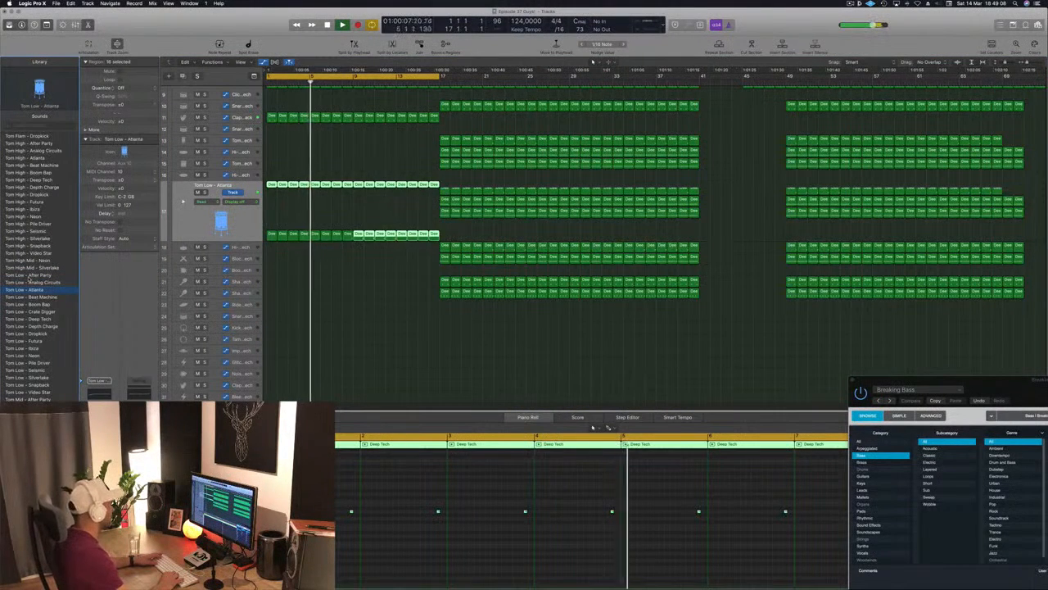
key(Down)
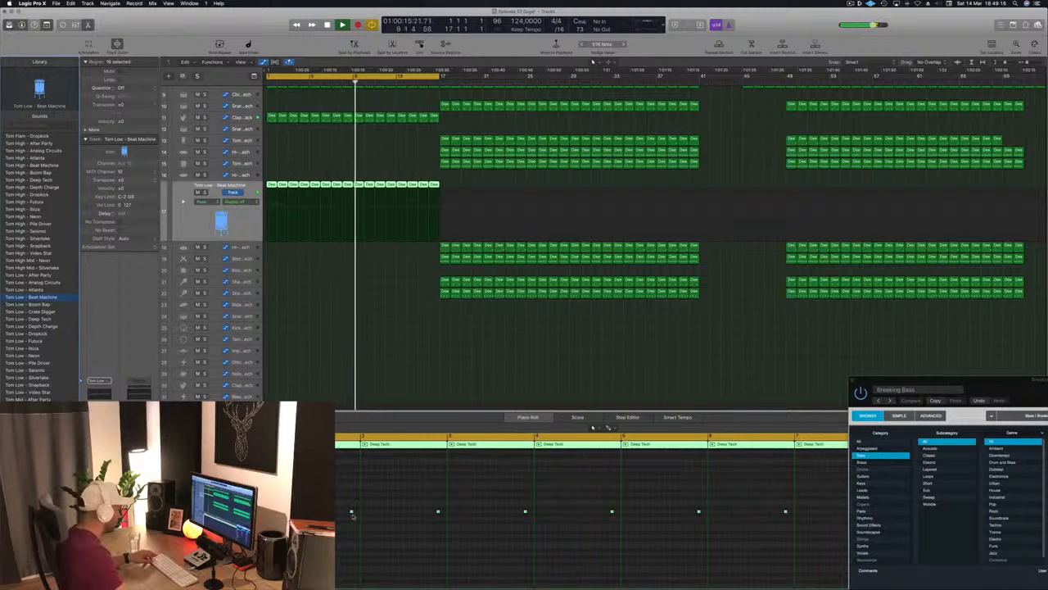
Step: Add a copy of the low tom note in every intro region, three sixteenths before the original note
drag(351, 512, 341, 516)
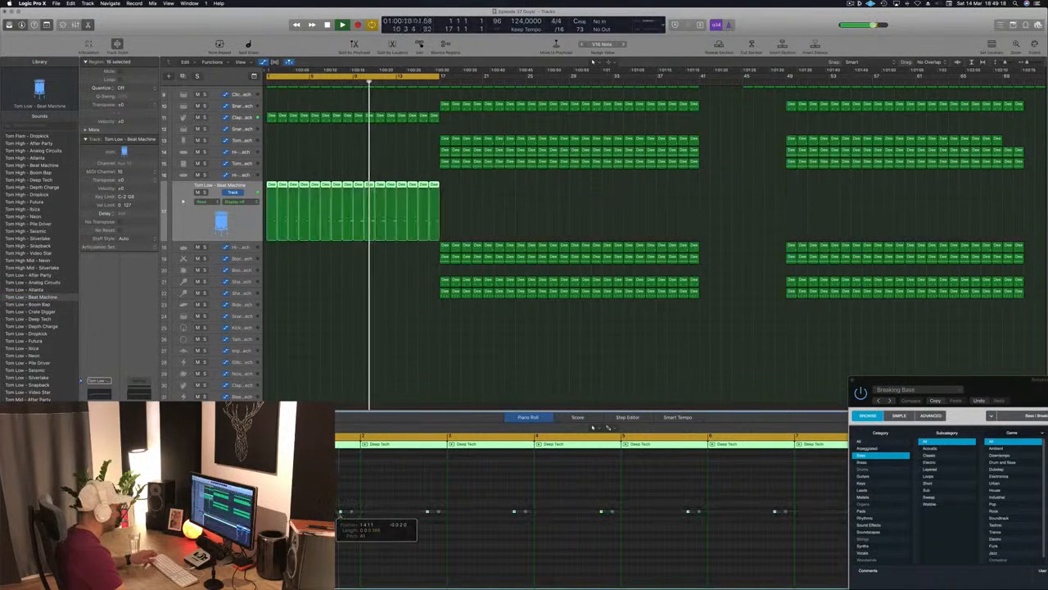
click(331, 320)
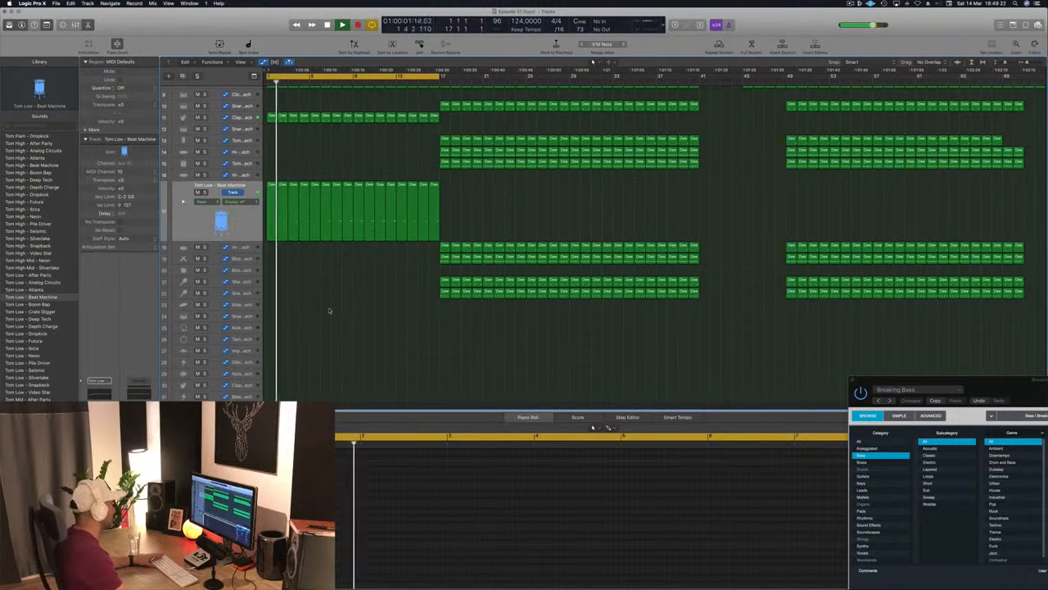
drag(460, 213, 270, 222)
drag(341, 511, 336, 511)
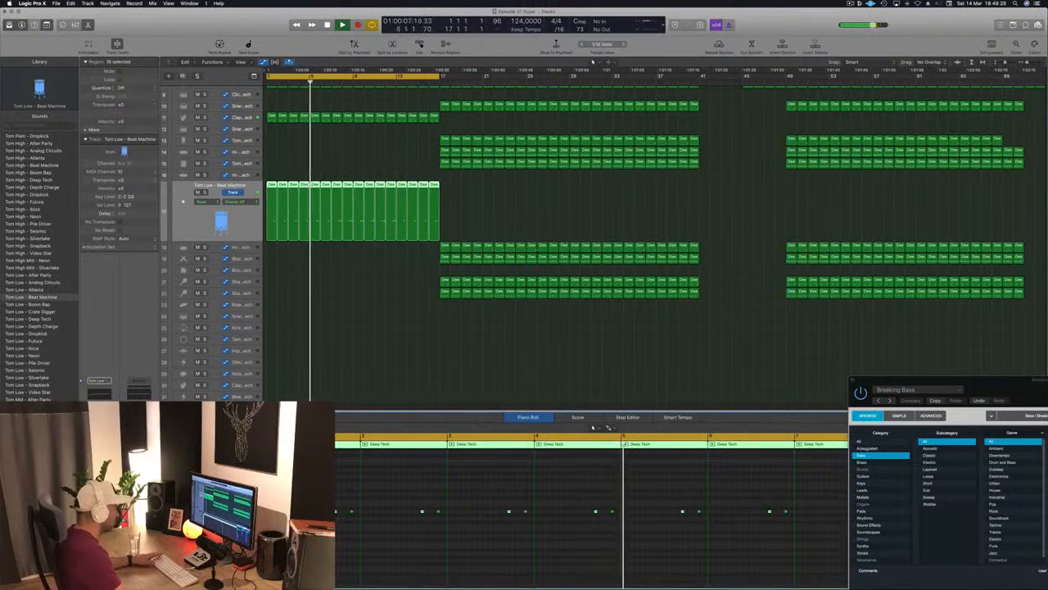
click(358, 368)
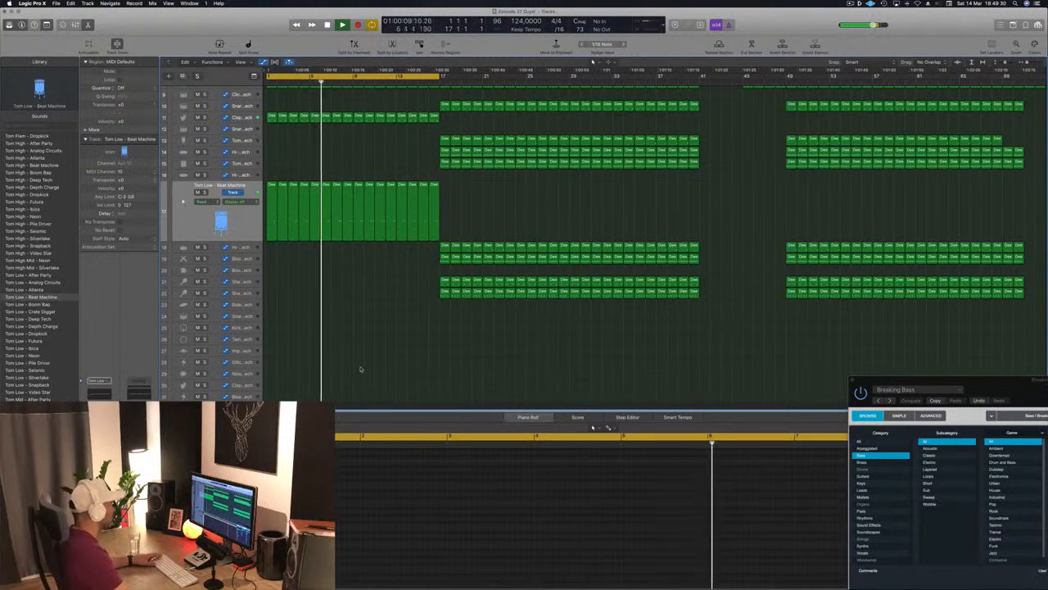
Step: Copy the track 14 hi-hat region from bar 17 into the intro so it repeats across bars 9 to 15
scroll(361, 327, up, 5)
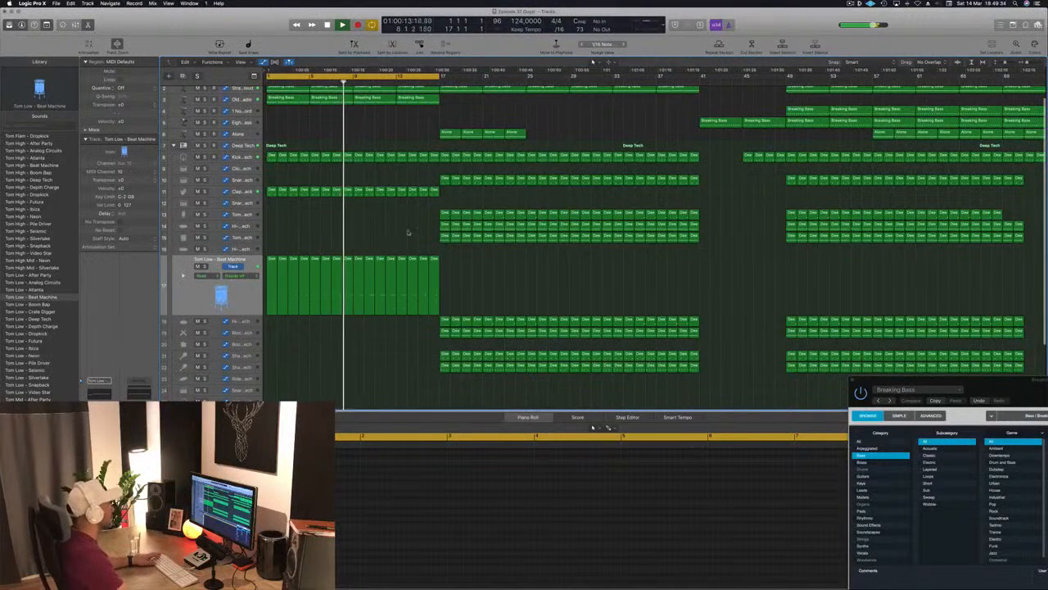
click(445, 225)
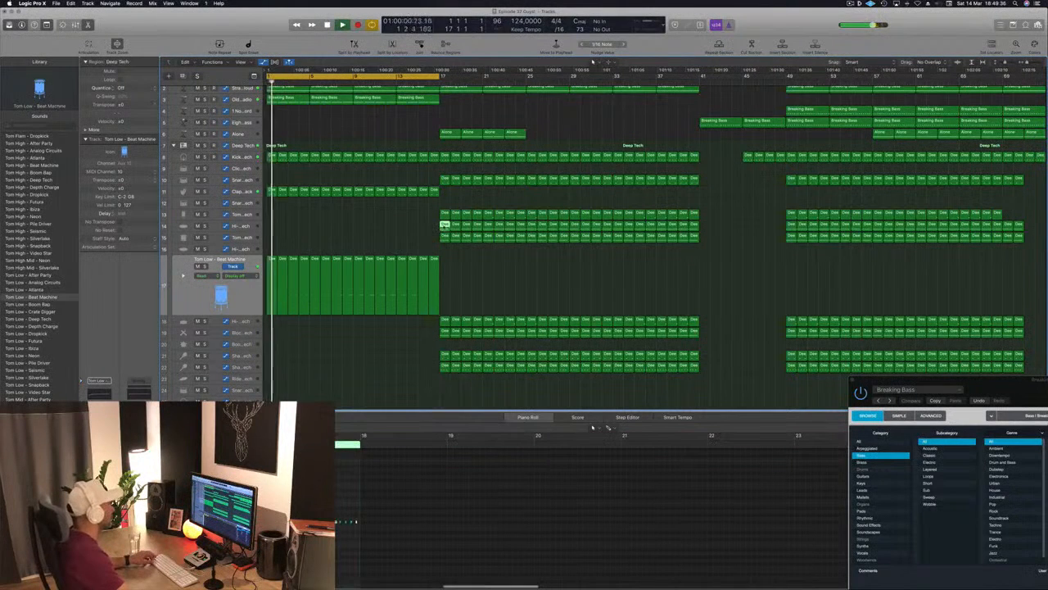
drag(444, 225, 273, 237)
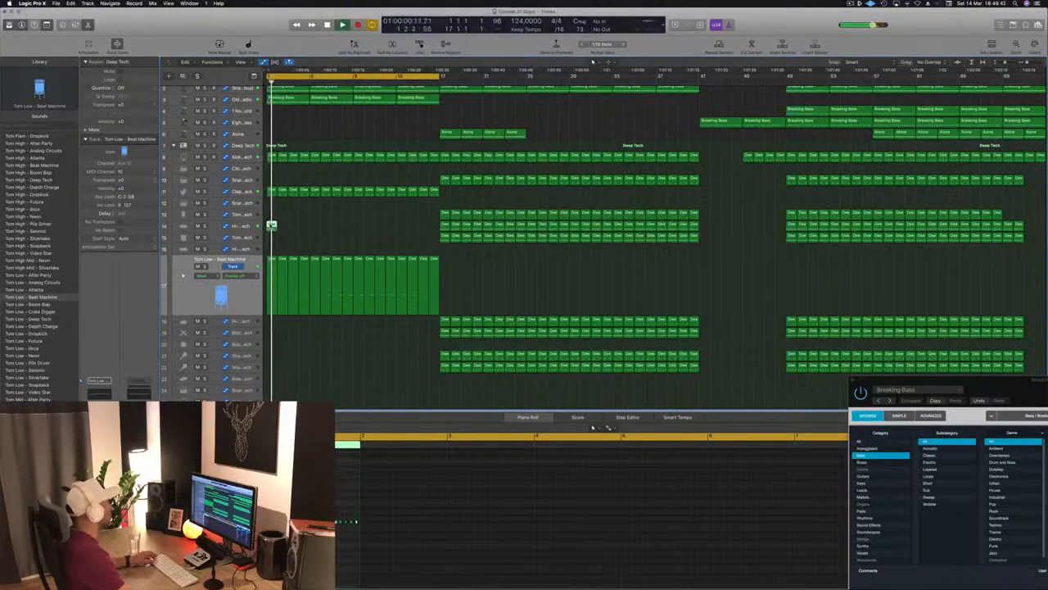
drag(271, 224, 424, 227)
click(426, 228)
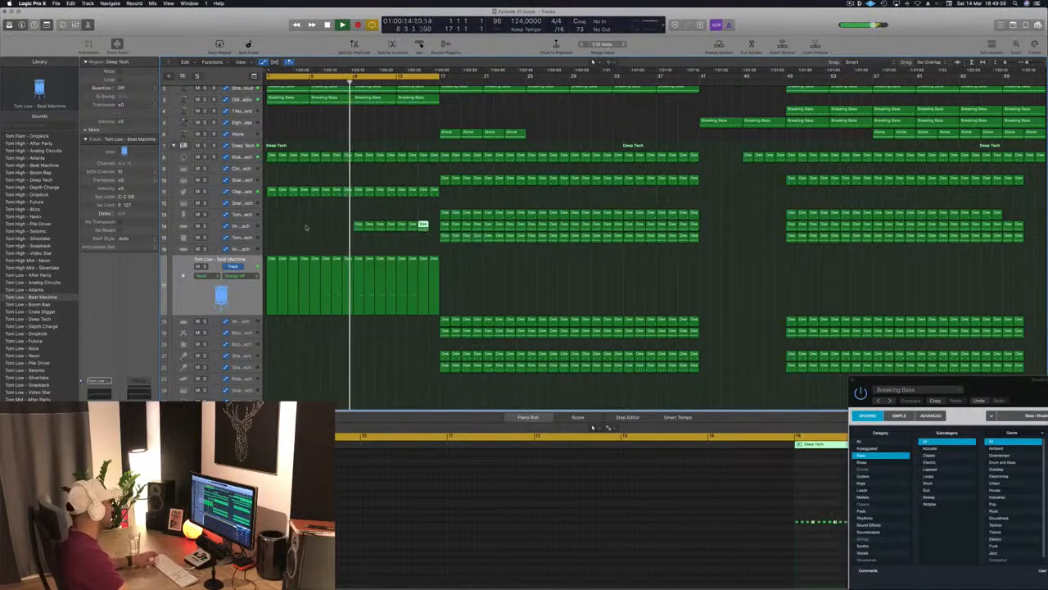
scroll(309, 232, up, 2)
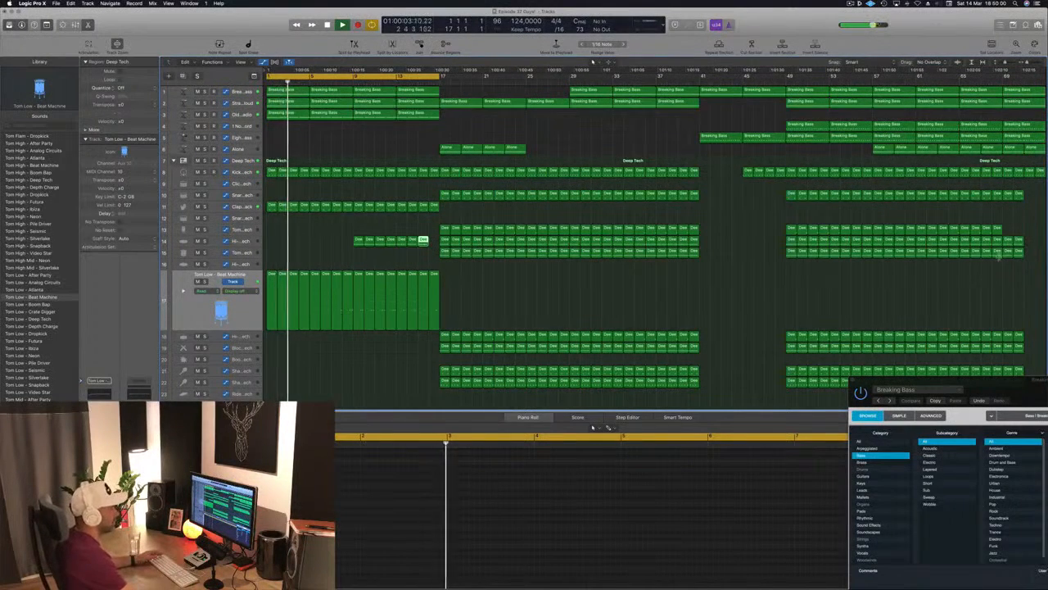
Step: Listen to the intro and close the Breaking Bass Alchemy plug-in window
drag(987, 383, 639, 107)
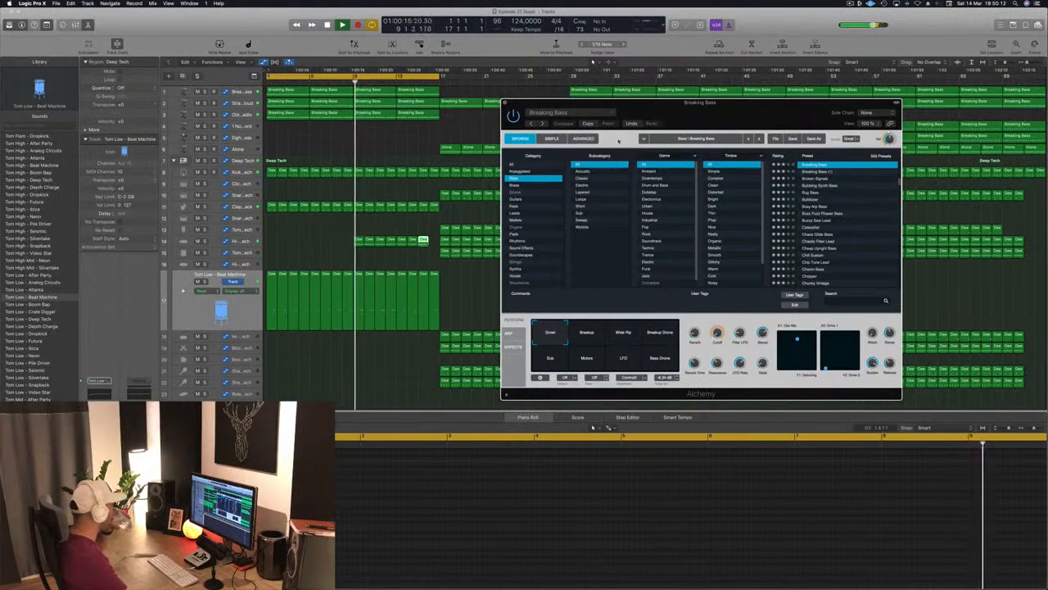
click(332, 240)
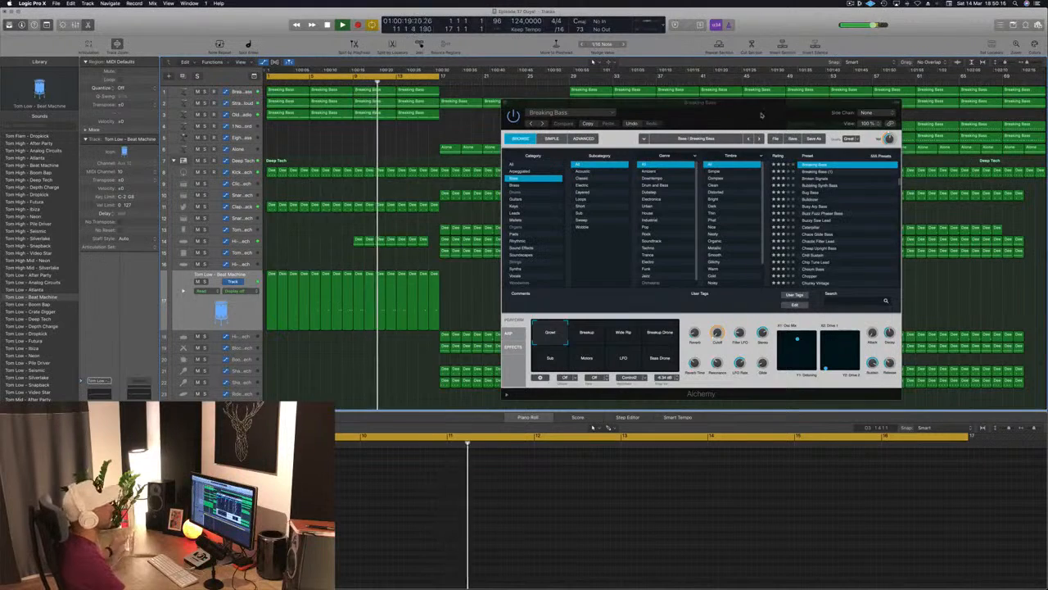
drag(762, 115, 714, 113)
click(457, 100)
key(space)
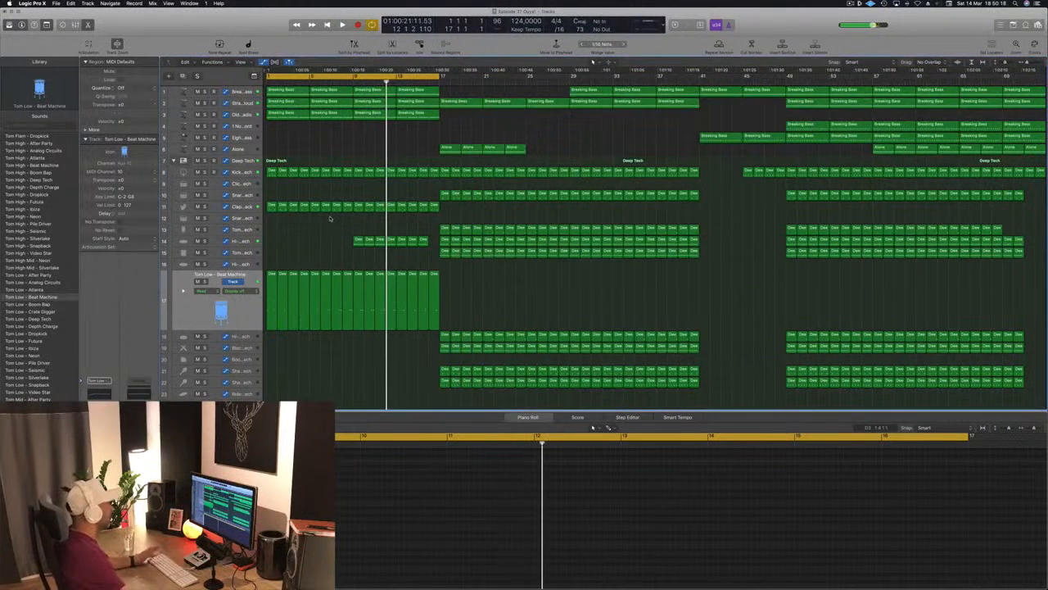
Step: Copy the track 22 region from bar 17 to bar 1 of the empty Ride track below
scroll(330, 219, down, 5)
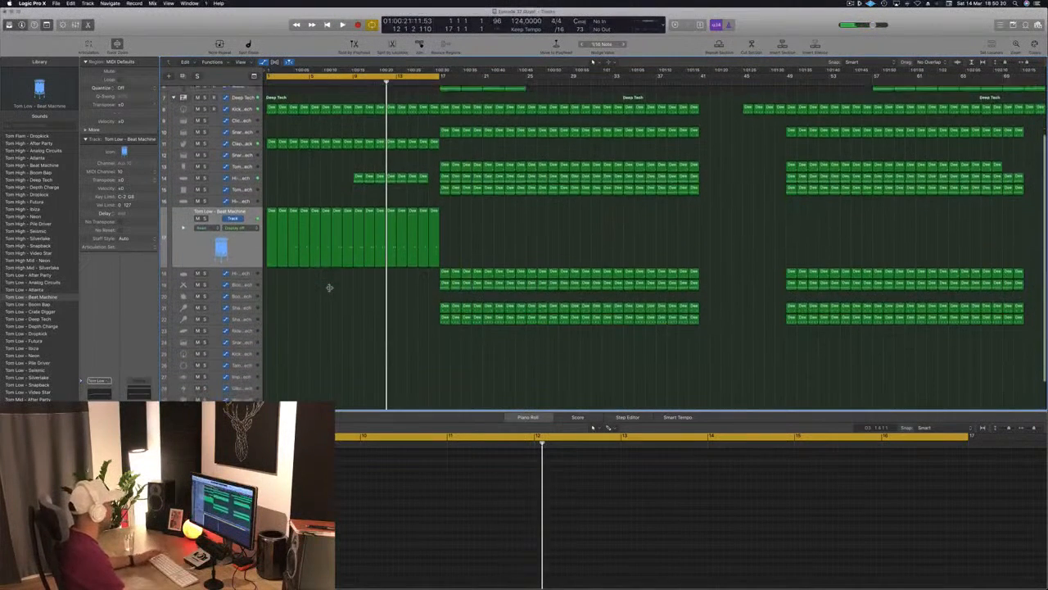
mouse_move(445, 318)
mouse_down()
mouse_move(365, 341)
mouse_move(447, 330)
mouse_up()
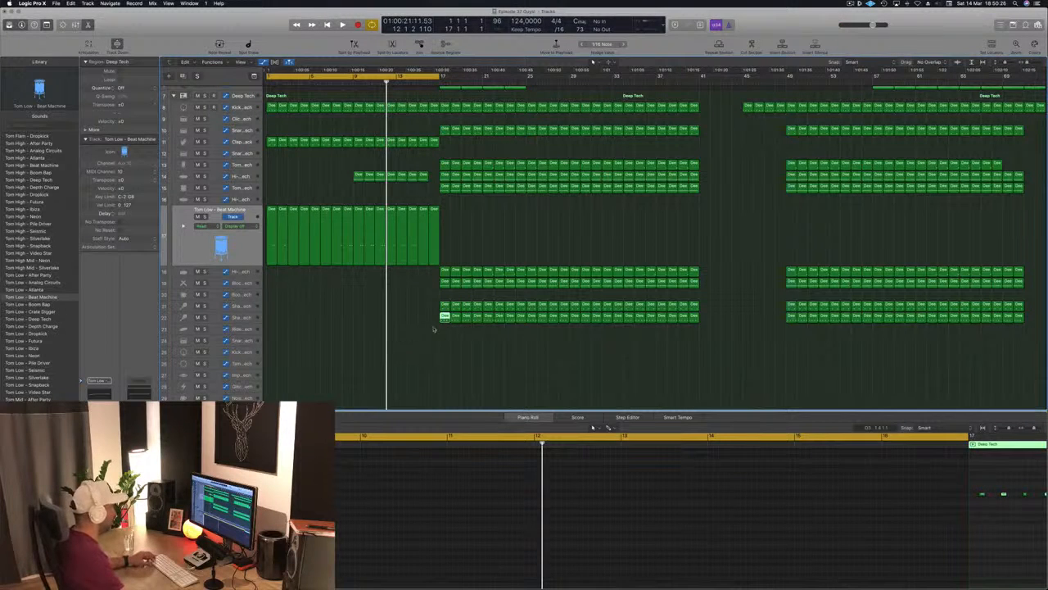
drag(445, 317, 273, 328)
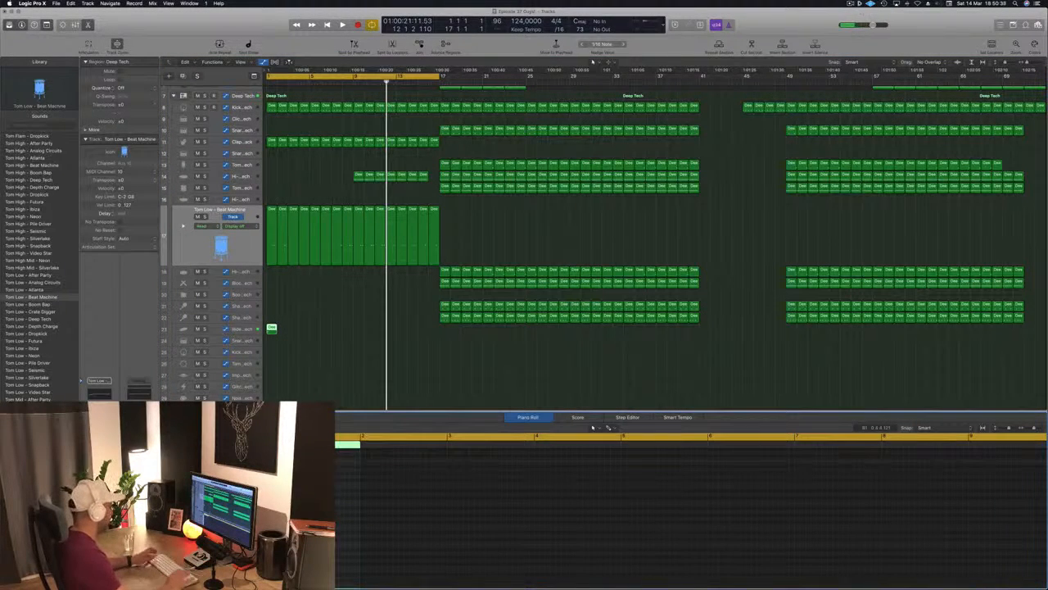
Step: Play from the start and change the Ride track's sound to Crash - Analog Circuits
key(Return)
key(space)
click(304, 328)
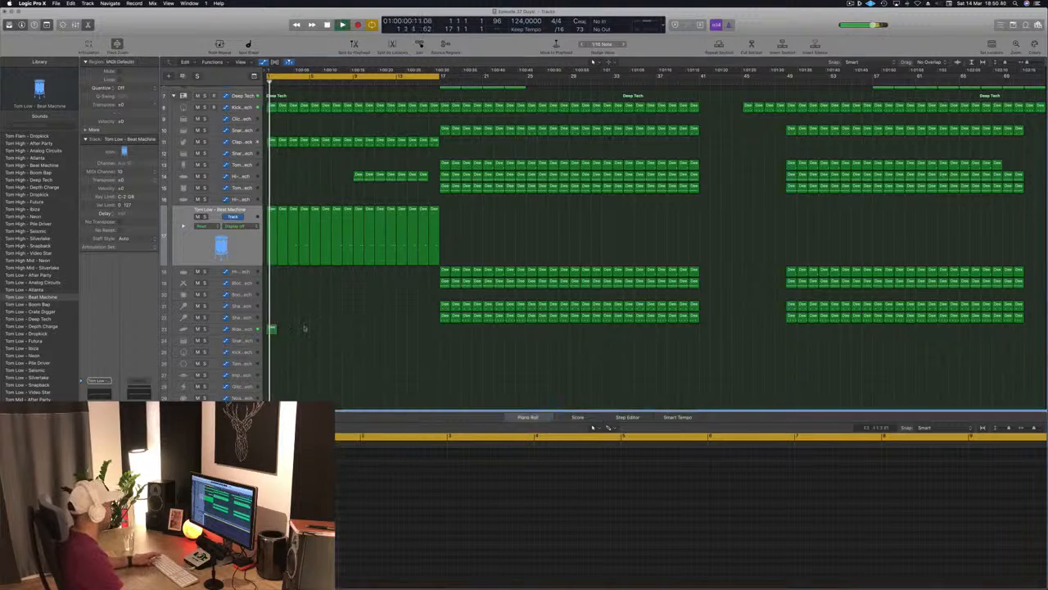
click(240, 332)
key(Return)
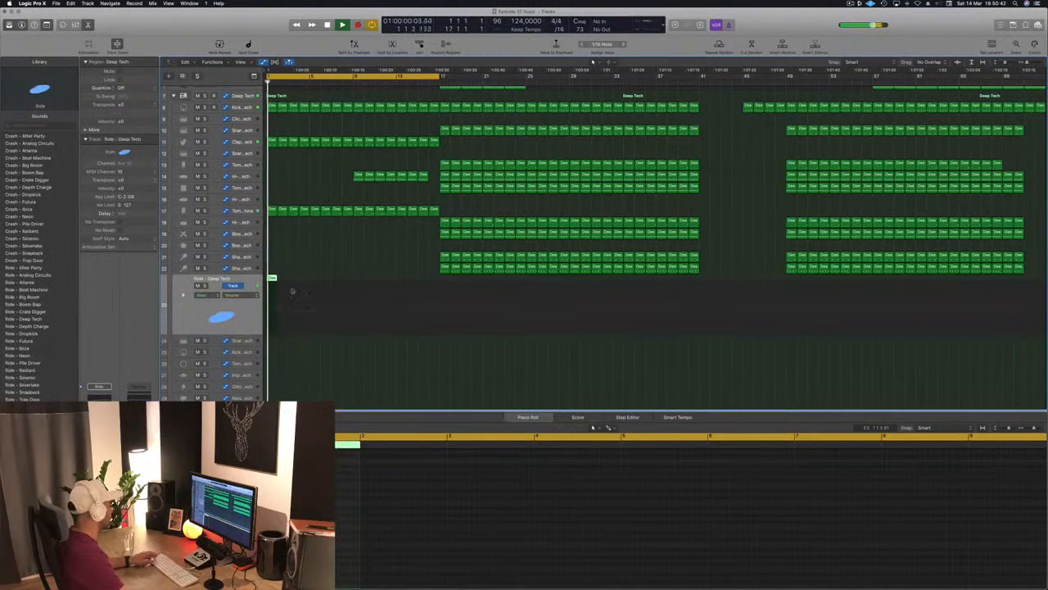
click(27, 136)
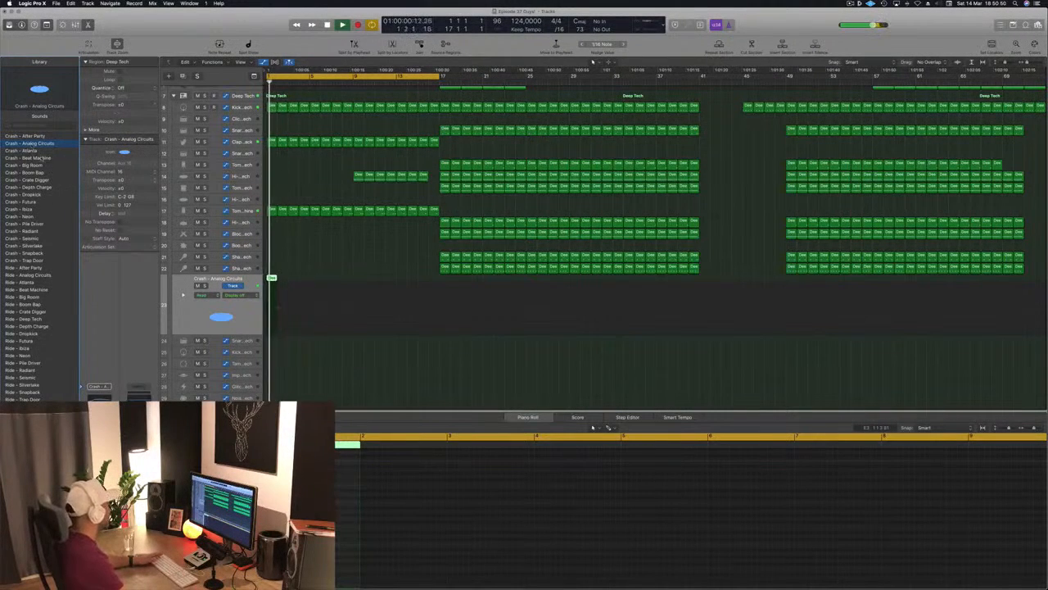
key(space)
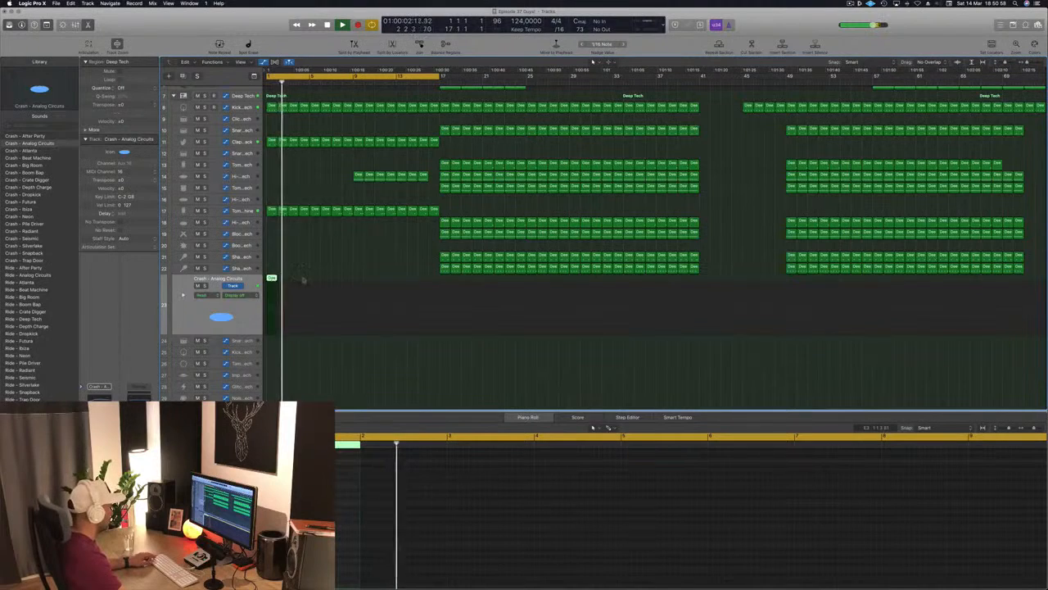
Step: Copy the crash region from bar 1 to bar 9 and bar 17
drag(303, 280, 360, 280)
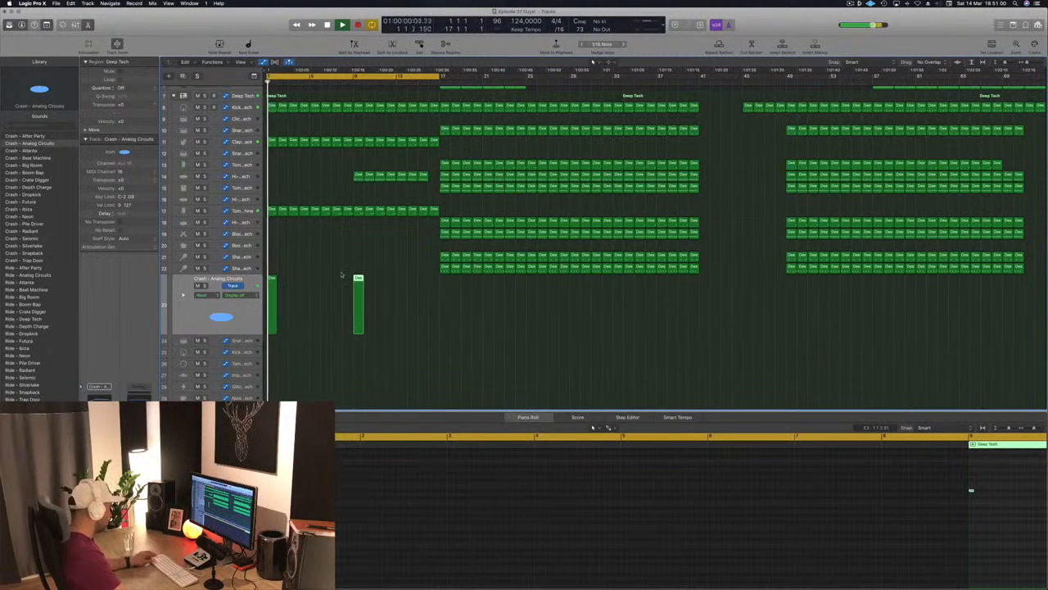
scroll(331, 260, up, 2)
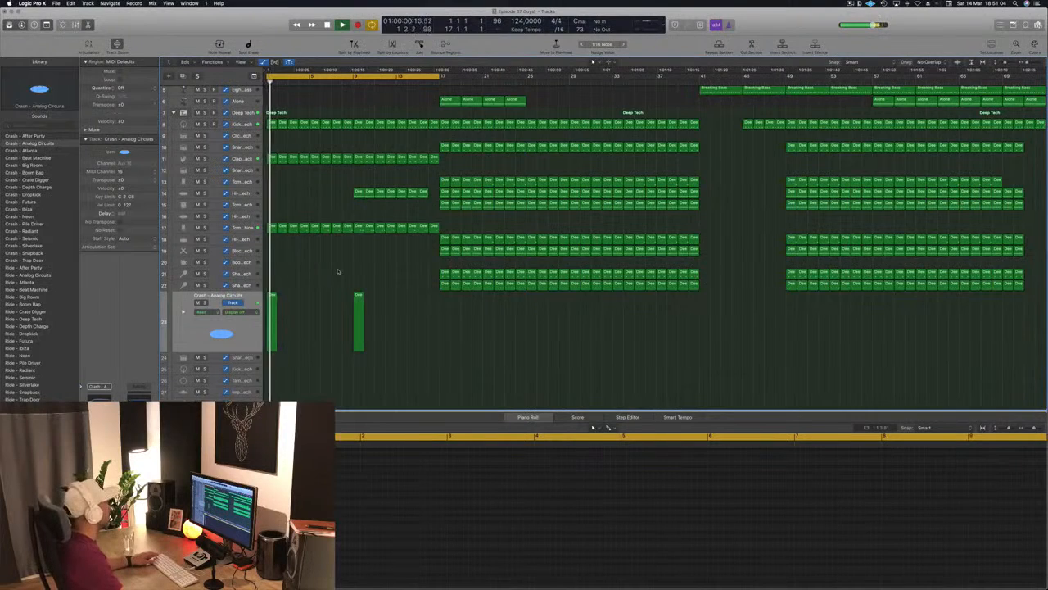
click(228, 338)
key(Return)
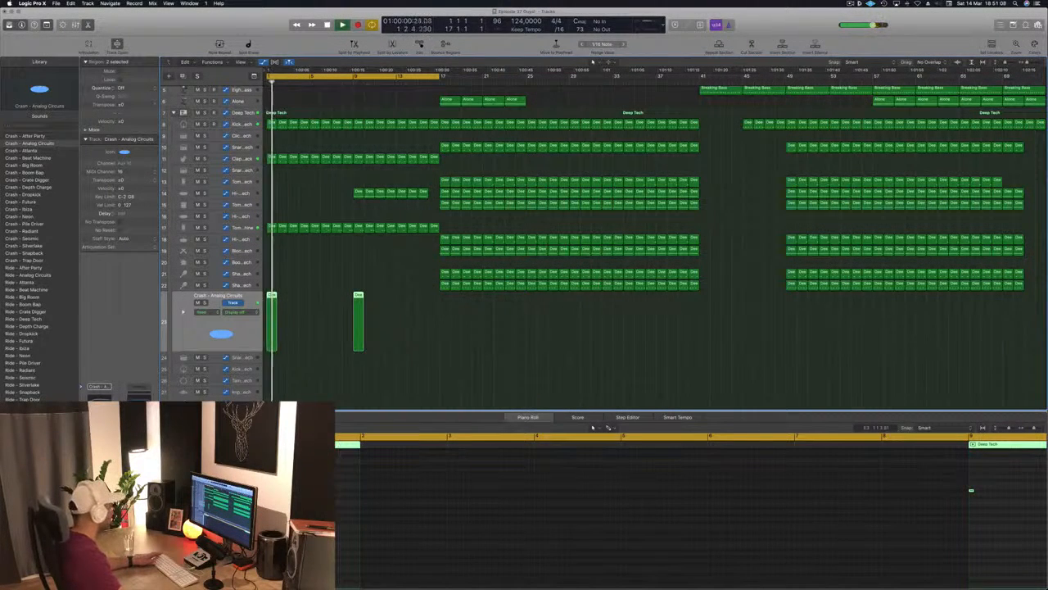
click(358, 296)
drag(358, 296, 444, 296)
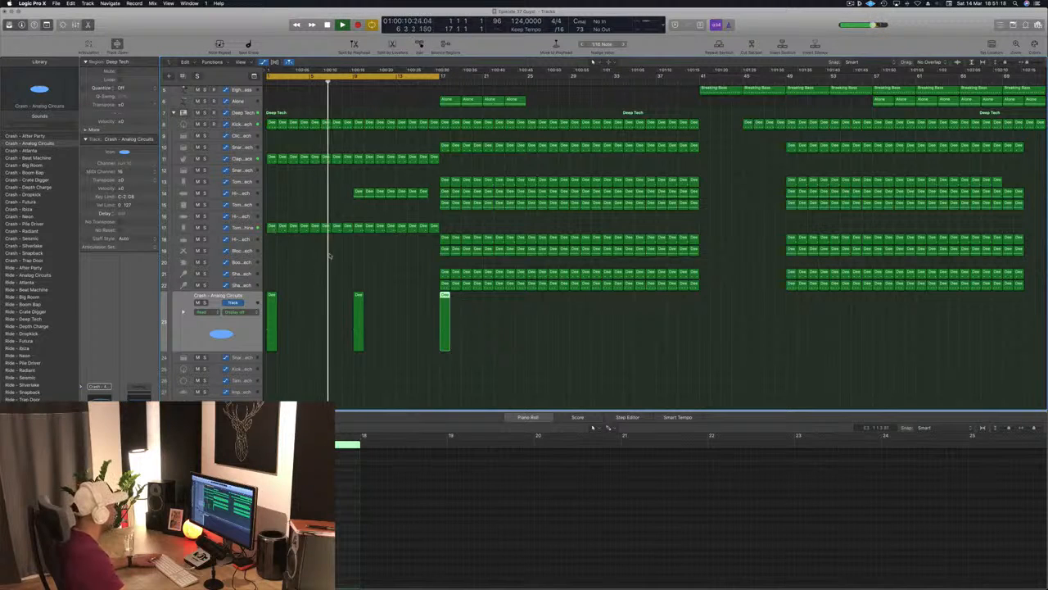
Step: Move the first four Block - Deep Tech regions from bar 17 to the start of the intro at bar 1
click(425, 255)
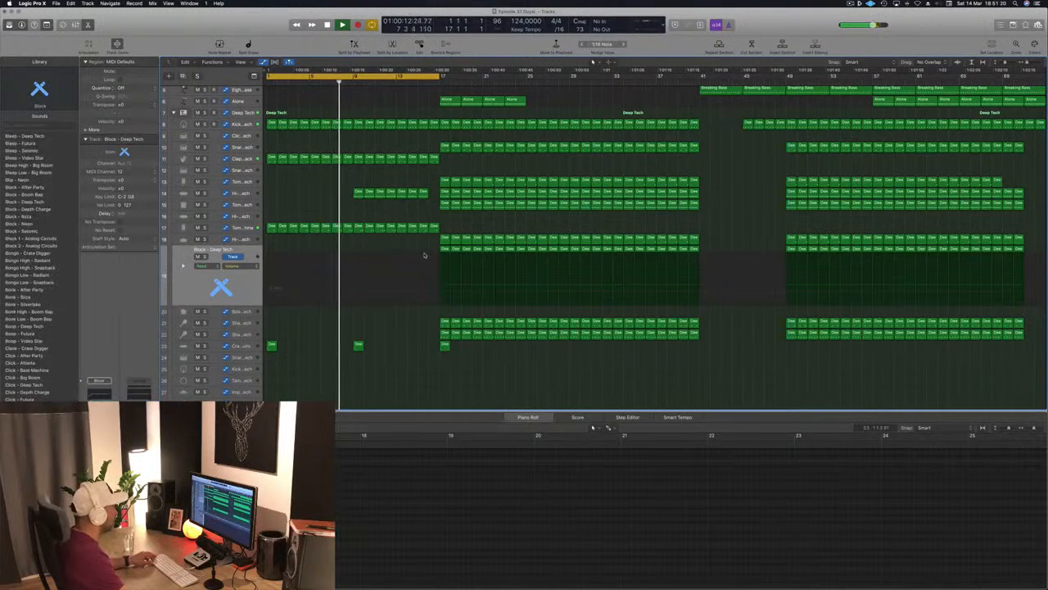
drag(424, 256, 272, 262)
key(Return)
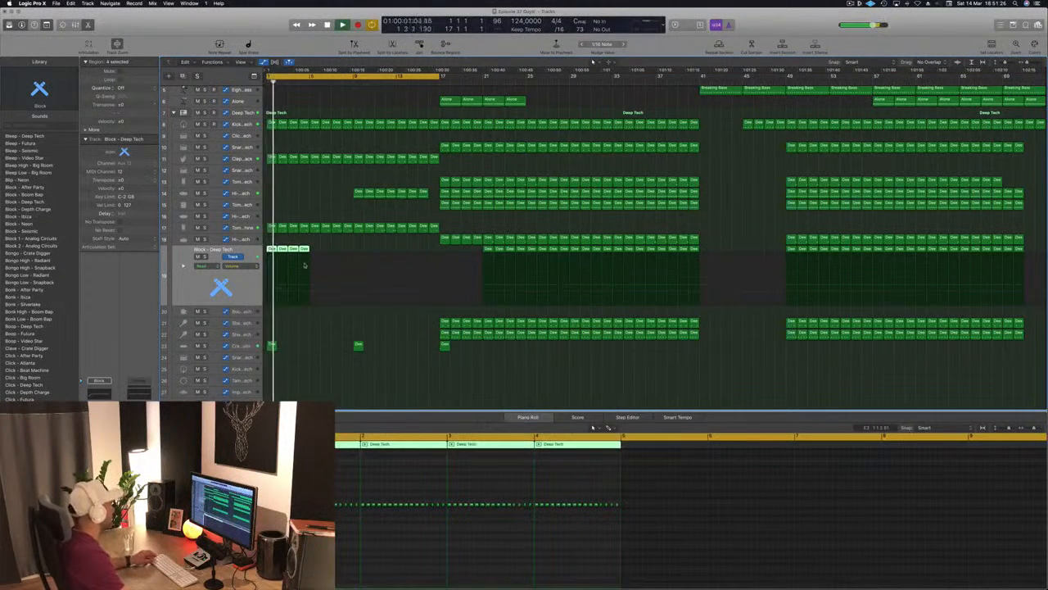
key(super+Right)
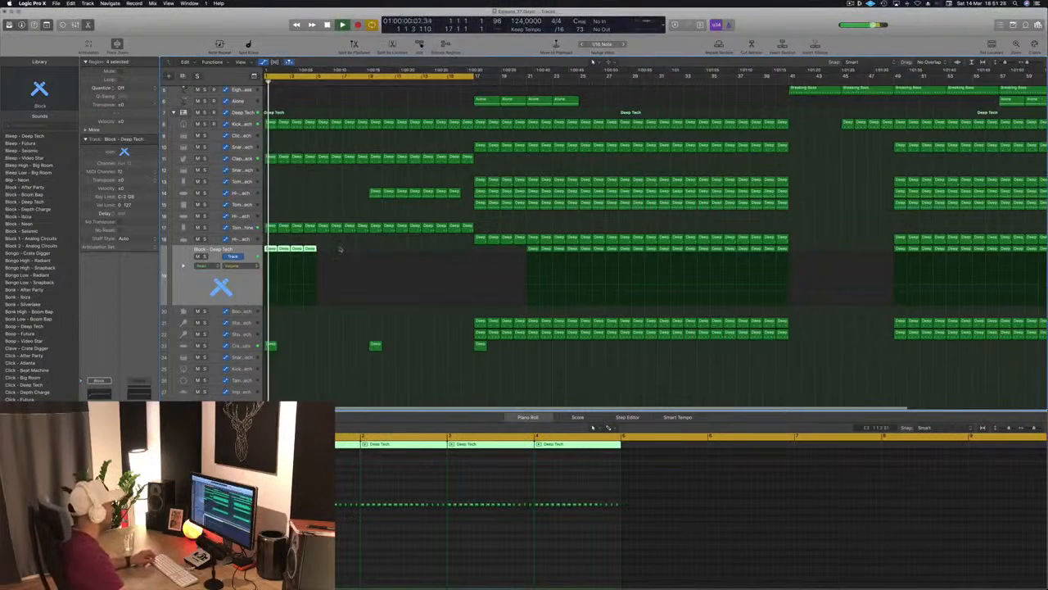
key(super+Left)
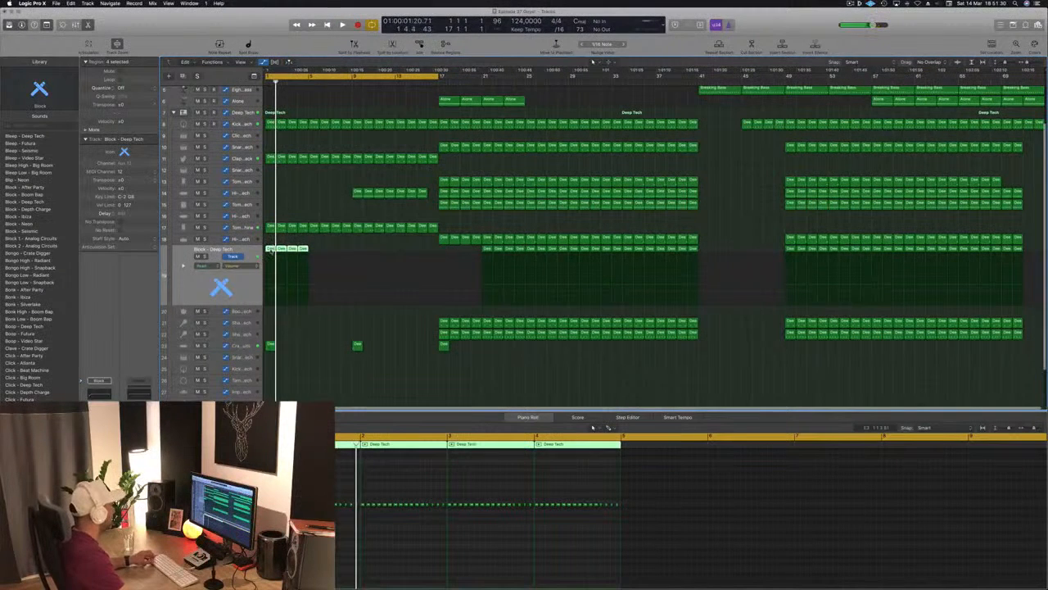
Step: Copy the Block regions across the intro through bar 16 and delete the one in bar 16
drag(271, 251, 364, 254)
key(space)
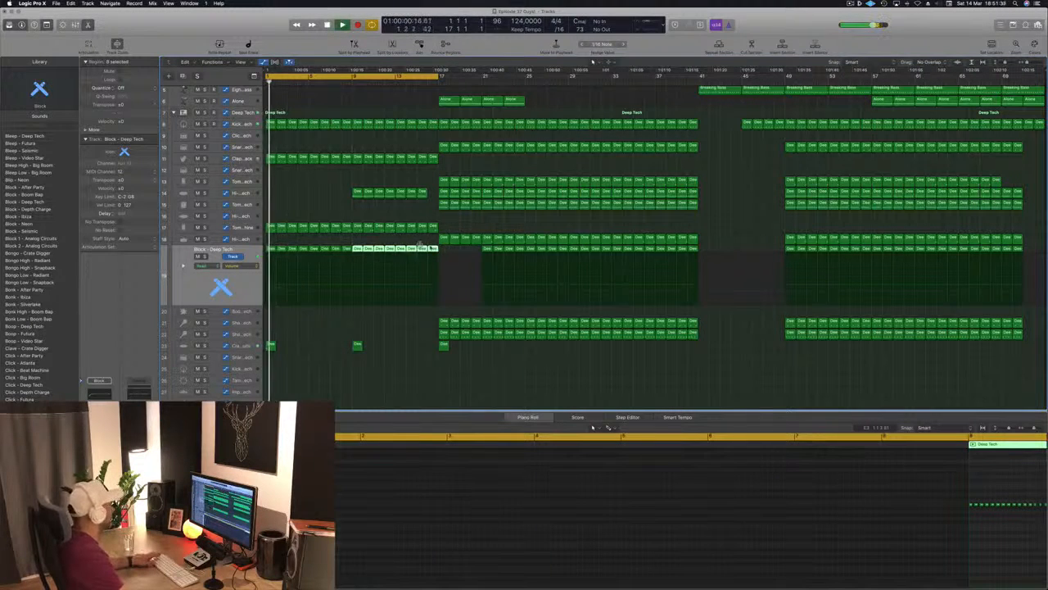
click(434, 248)
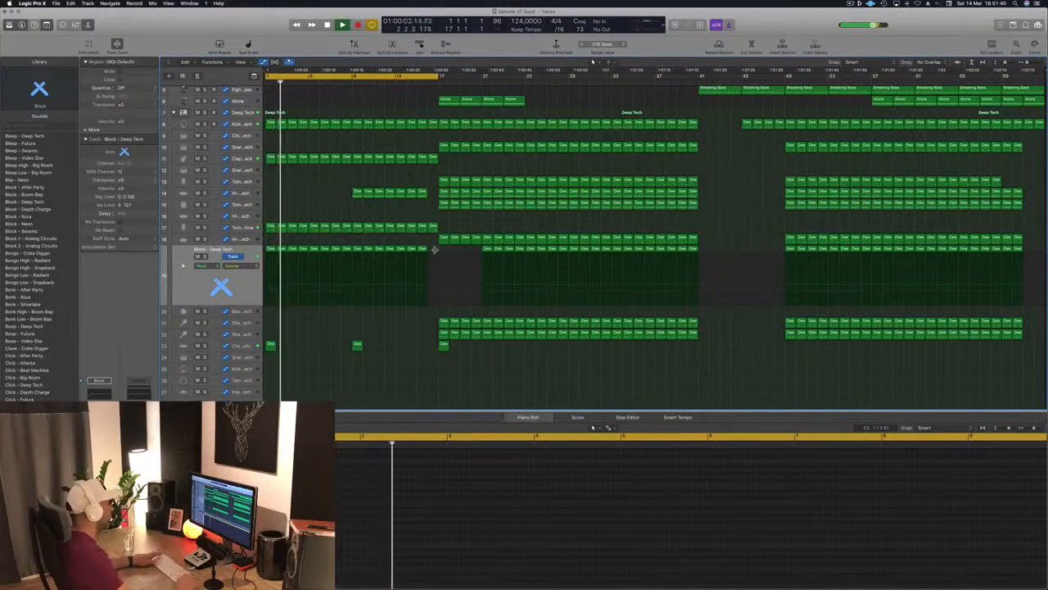
Step: Open the Block track's Channel EQ and set its low cut to 160 Hz with a 48 dB/Oct slope
key(Return)
click(215, 284)
key(Return)
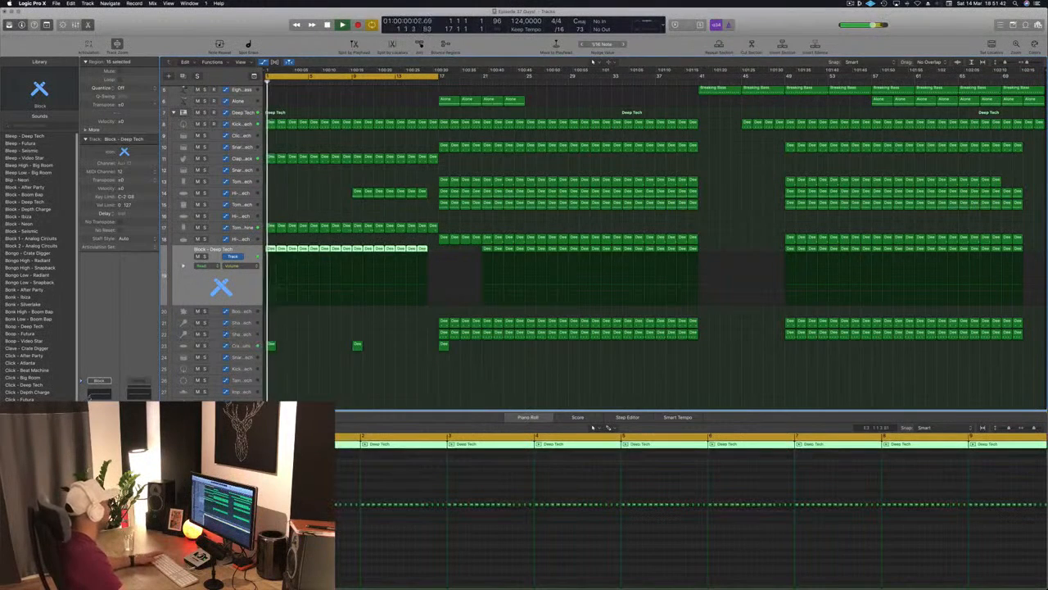
click(99, 394)
drag(346, 33, 593, 50)
drag(298, 250, 297, 217)
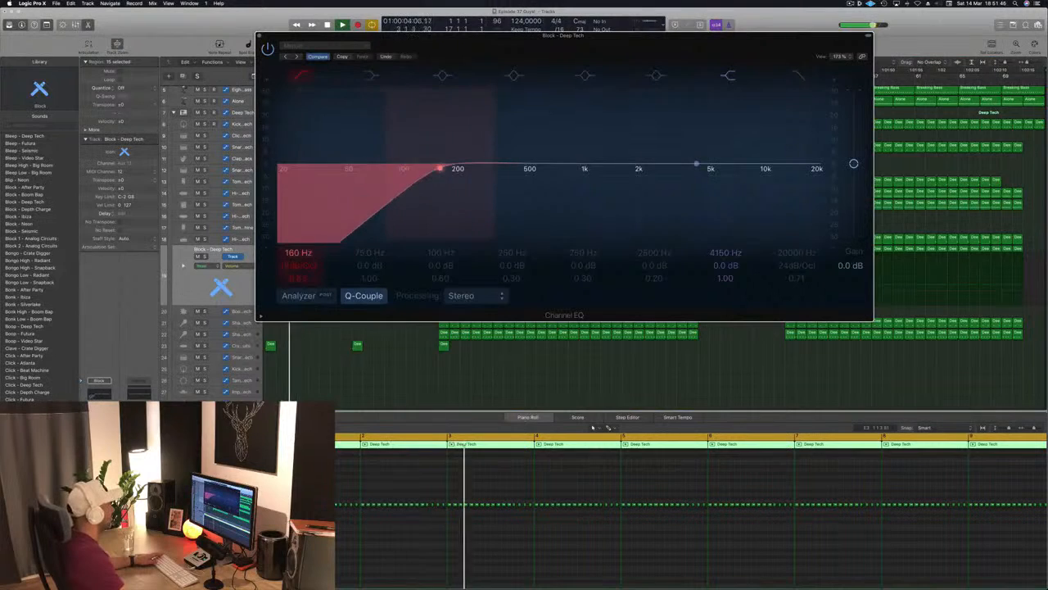
drag(288, 266, 289, 246)
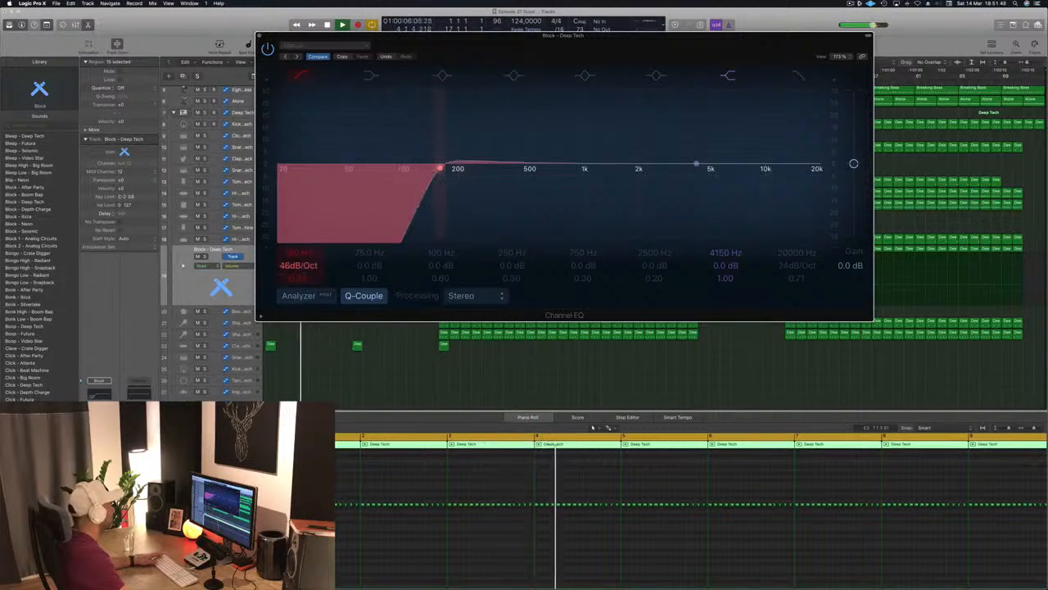
Step: Turn on the EQ analyzer and raise the Block track's low cut frequency to 3050 Hz
click(293, 293)
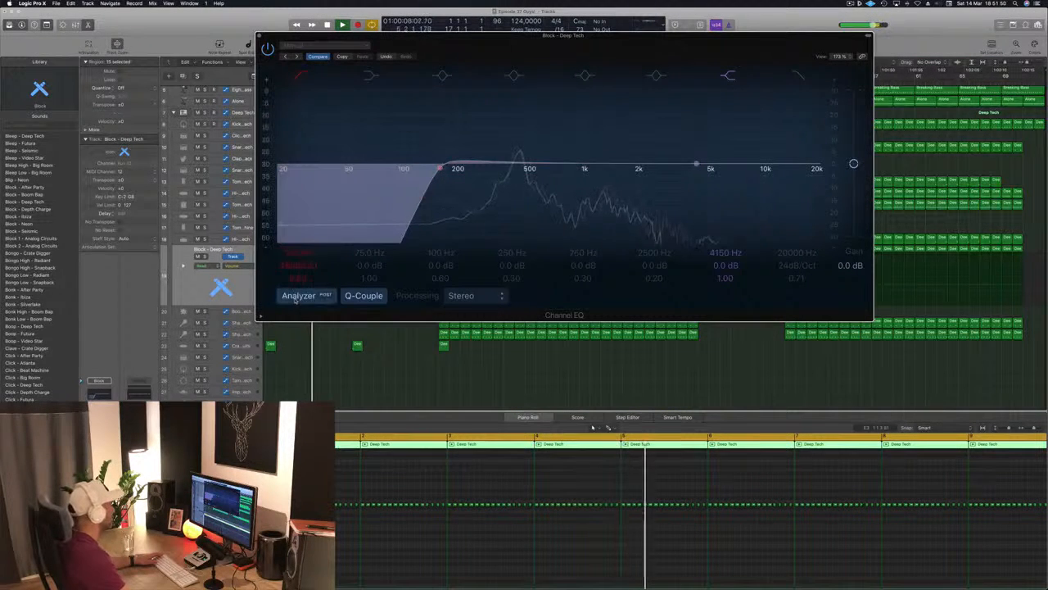
drag(285, 247, 286, 206)
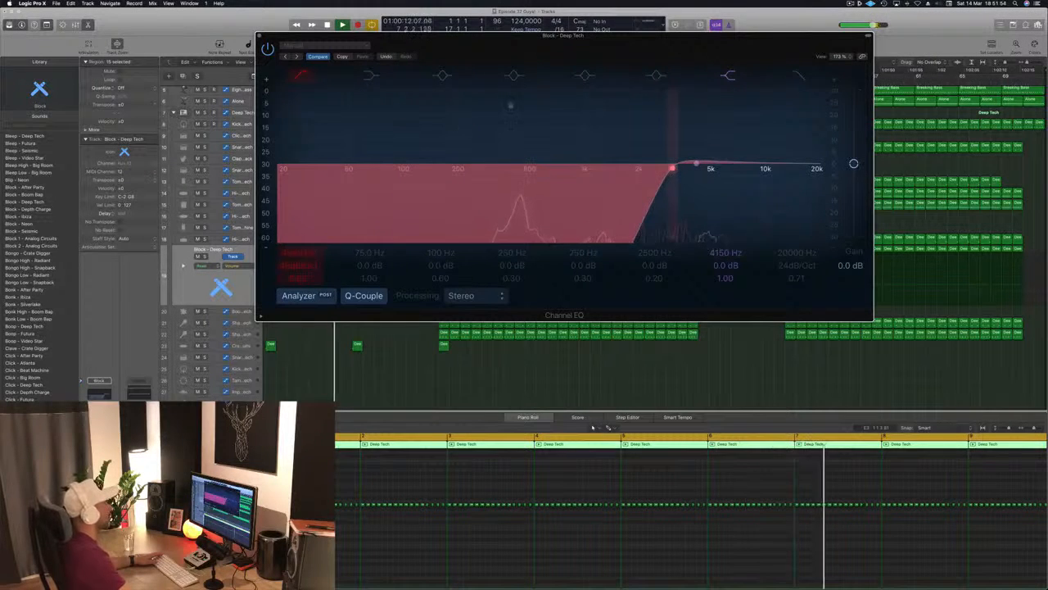
drag(611, 37, 705, 98)
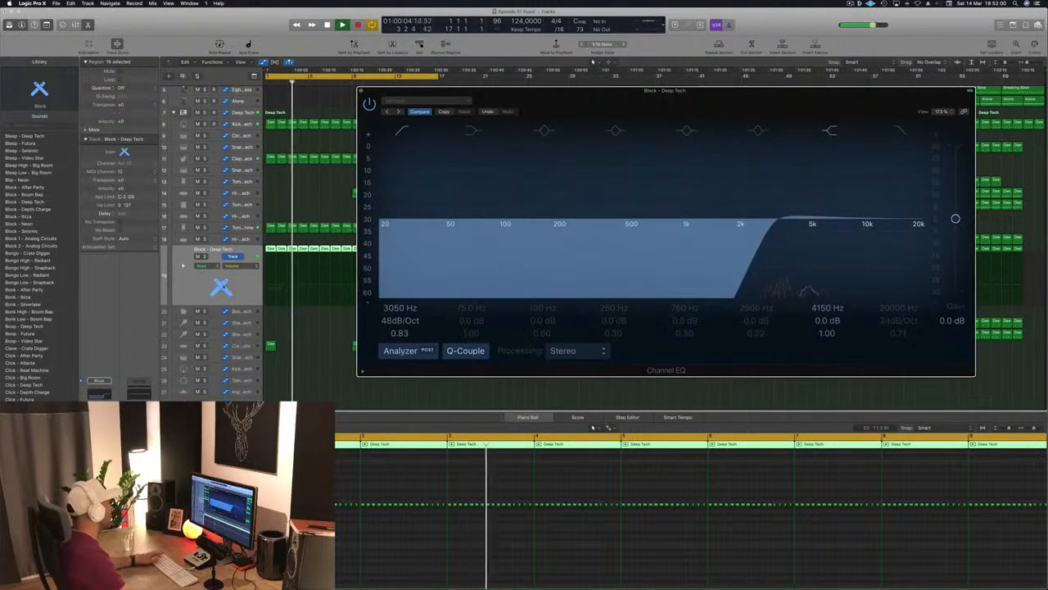
Step: Try recording a low cut frequency sweep on the Block track over the first four bars in Touch automation mode
key(space)
key(super+w)
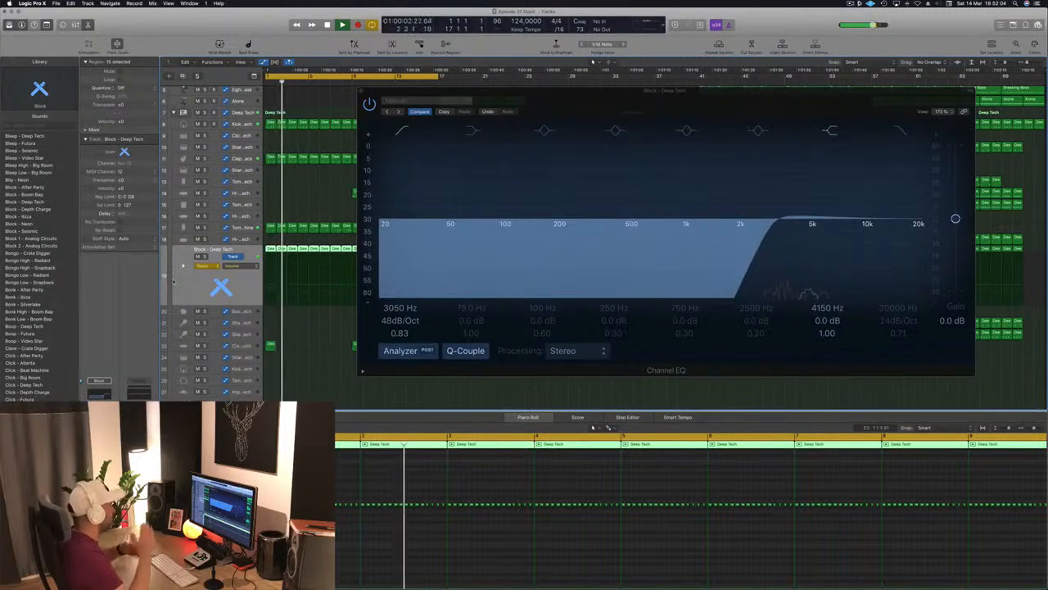
key(Return)
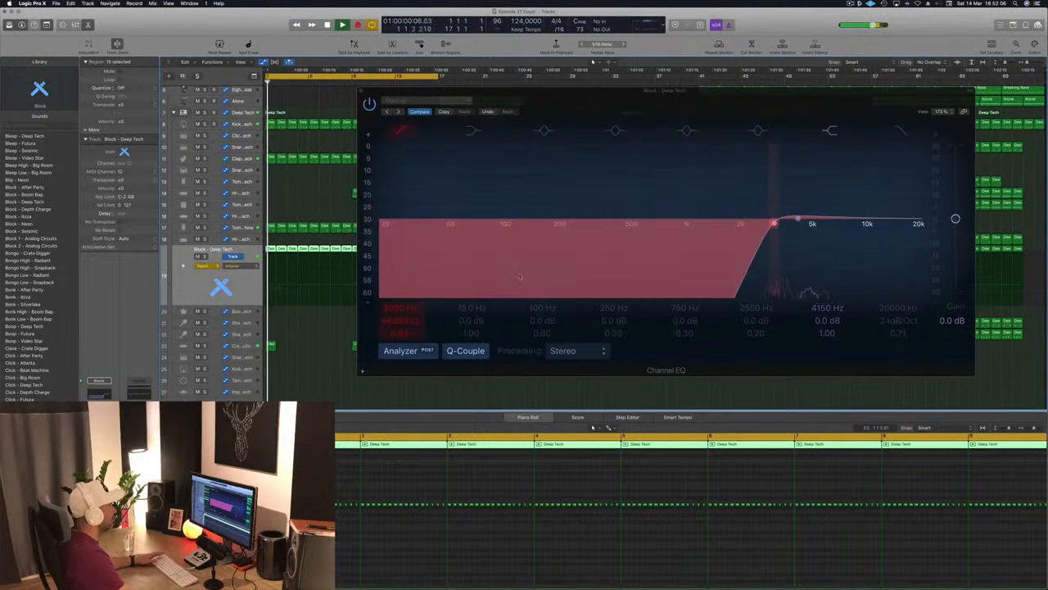
drag(396, 310, 396, 345)
key(space)
click(360, 91)
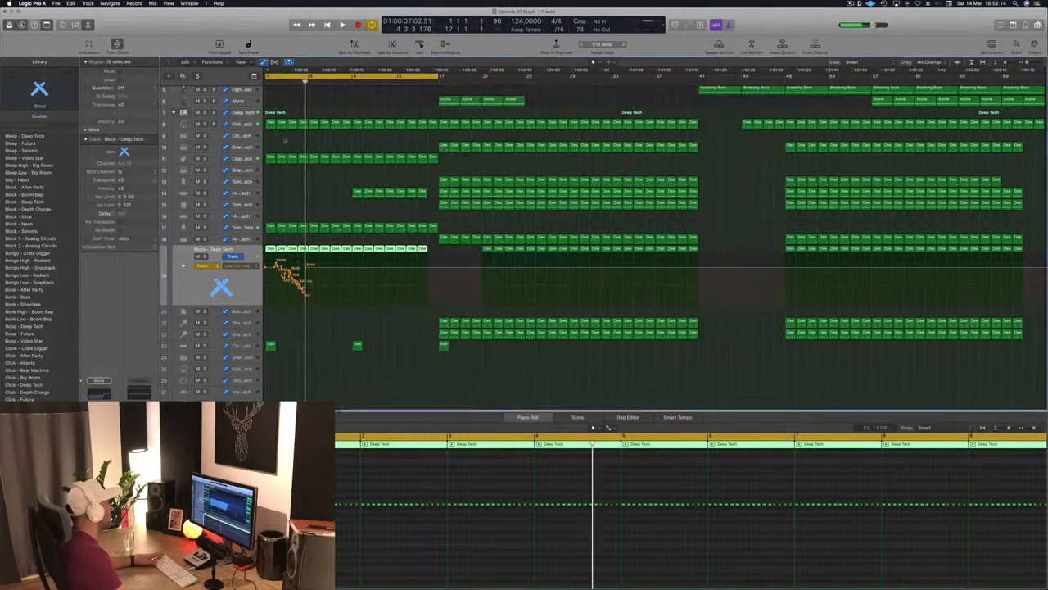
Step: Undo the recorded low cut sweep and return the Block track's automation mode to Read
key(super+z)
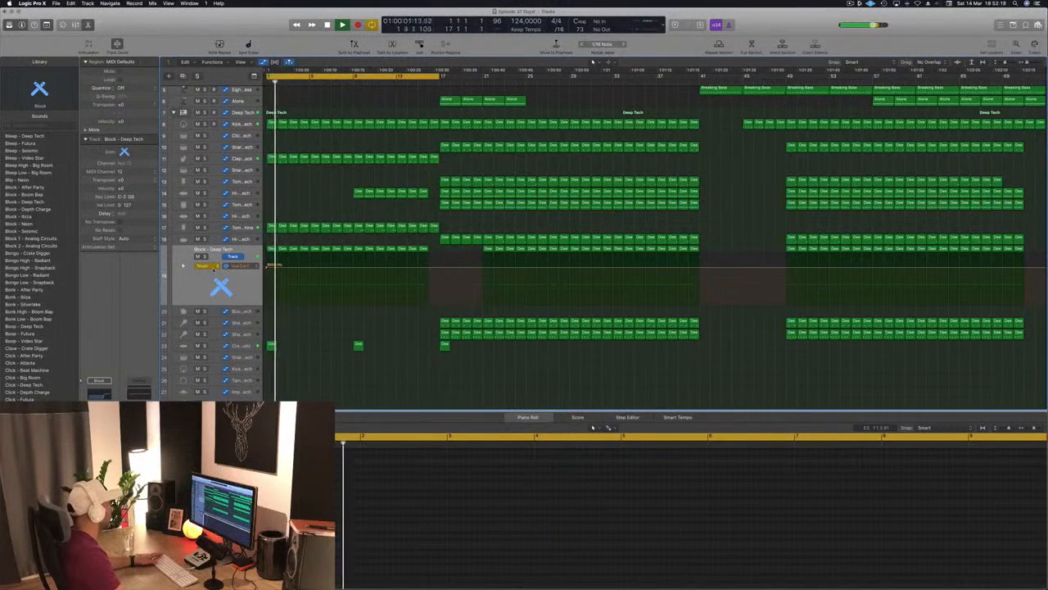
click(214, 267)
click(208, 259)
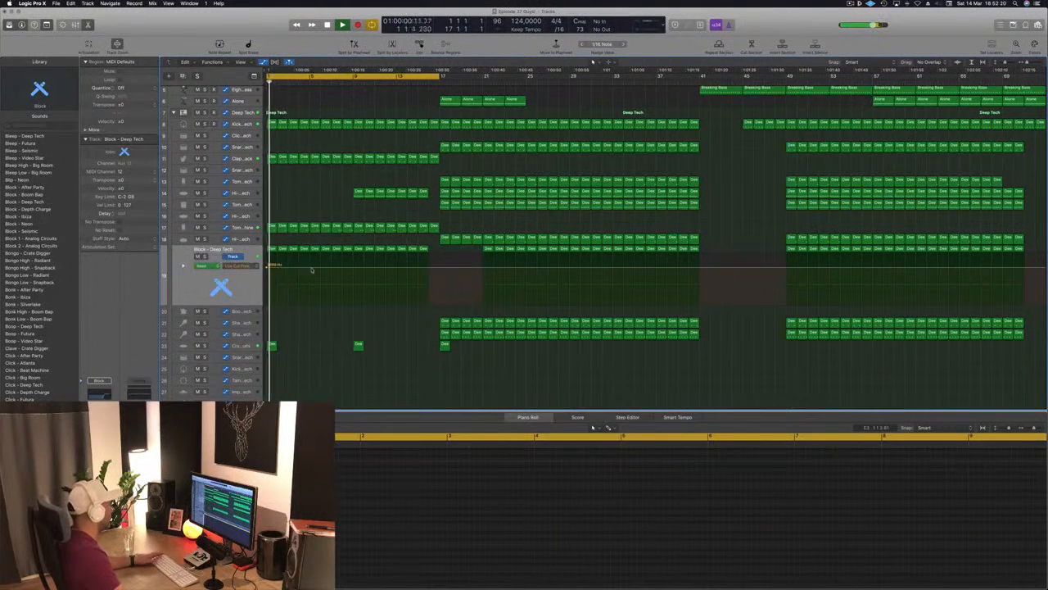
Step: Draw low cut frequency automation on the Block track from bar 1, falling gradually, dropping steeply to bar 5, and jumping back up there
mouse_move(309, 268)
mouse_down()
mouse_move(314, 287)
mouse_move(312, 271)
mouse_up()
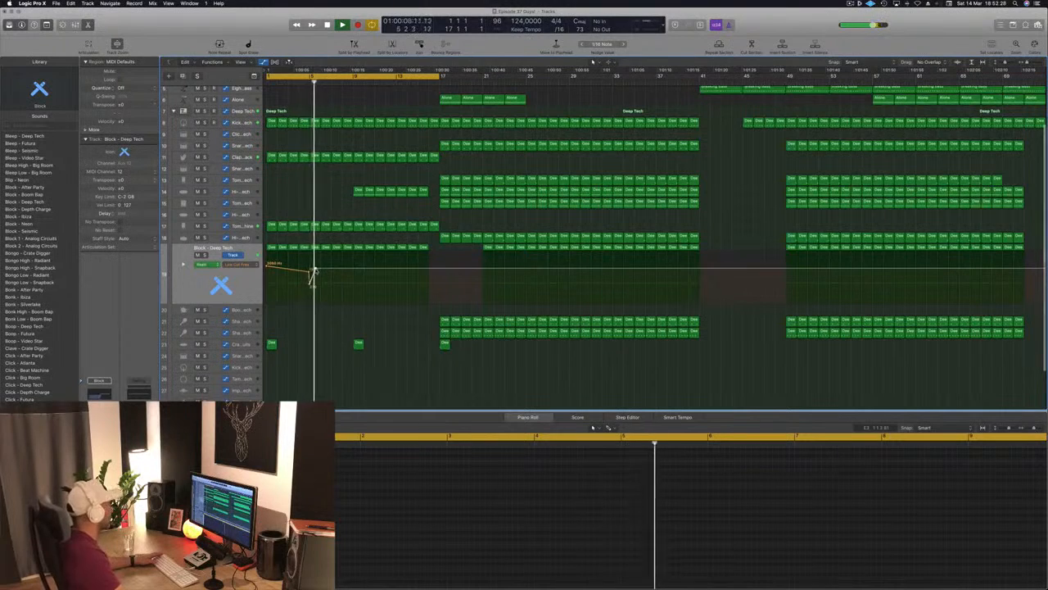
key(super+Right)
key(super+Right)
key(super+Right)
key(super+Right)
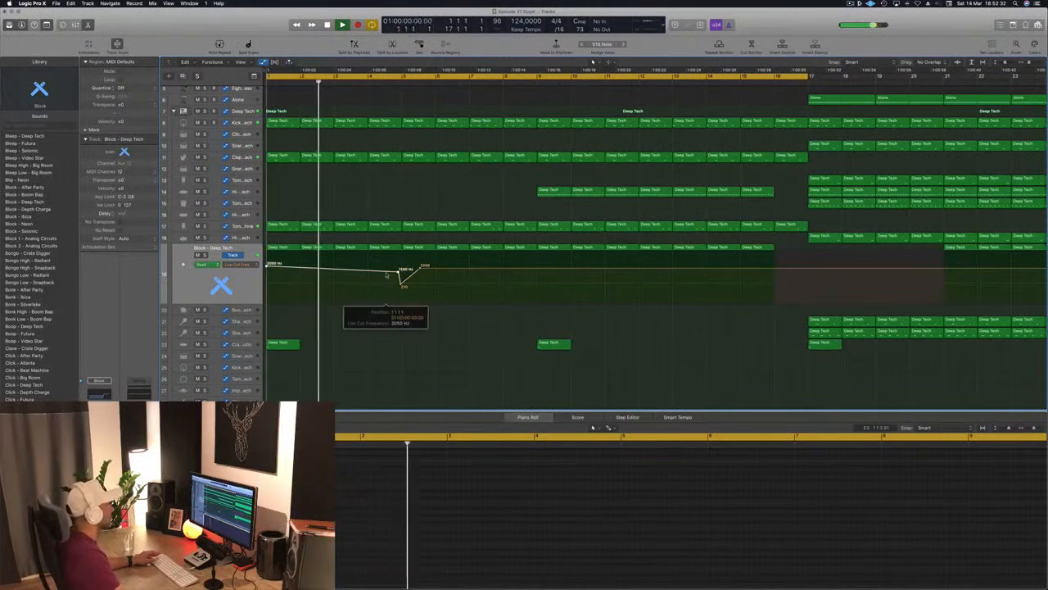
mouse_move(390, 271)
mouse_down()
mouse_move(401, 287)
mouse_move(402, 268)
mouse_up()
key(Return)
Step: Copy the Block track's low cut automation from bars 1 to 4 onto bars 5 to 8
drag(268, 288, 402, 304)
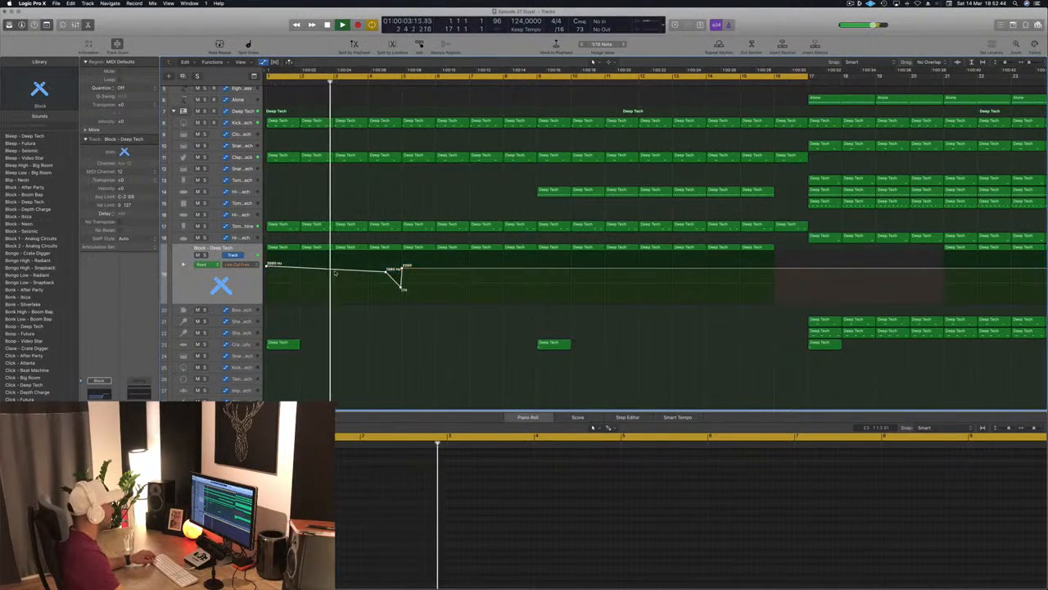
drag(334, 270, 471, 271)
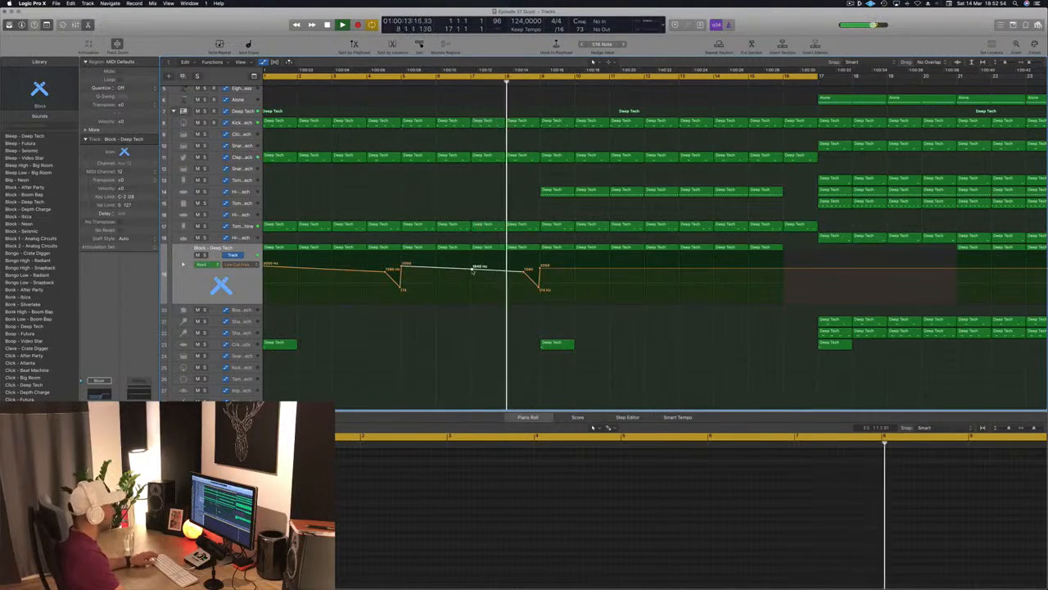
Step: Add a low cut automation point at bar 7 on the Block track and pull it down to form a moderate dip
click(474, 268)
drag(473, 268, 467, 282)
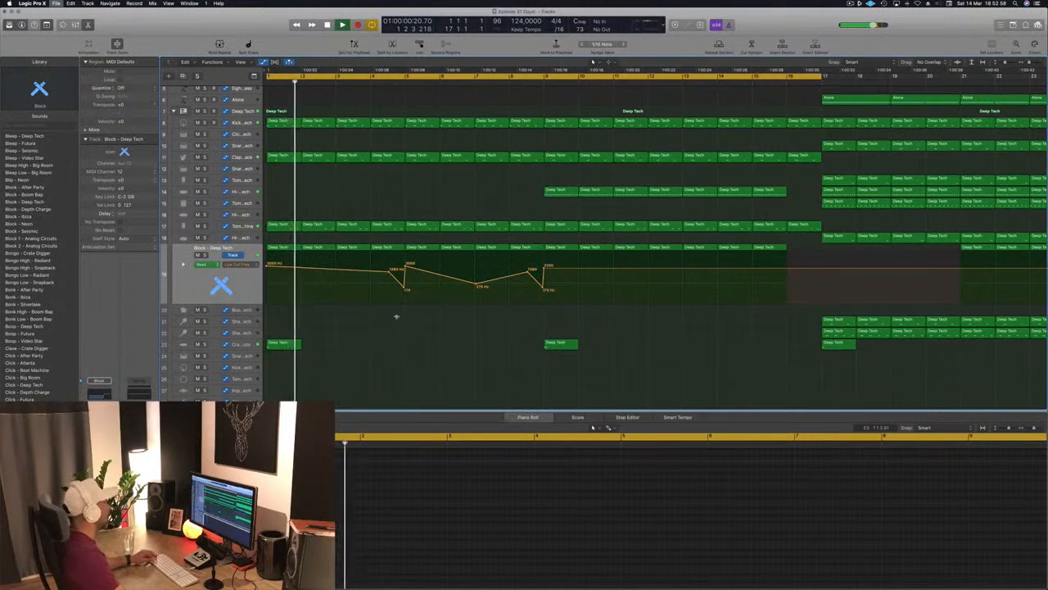
scroll(402, 353, down, 5)
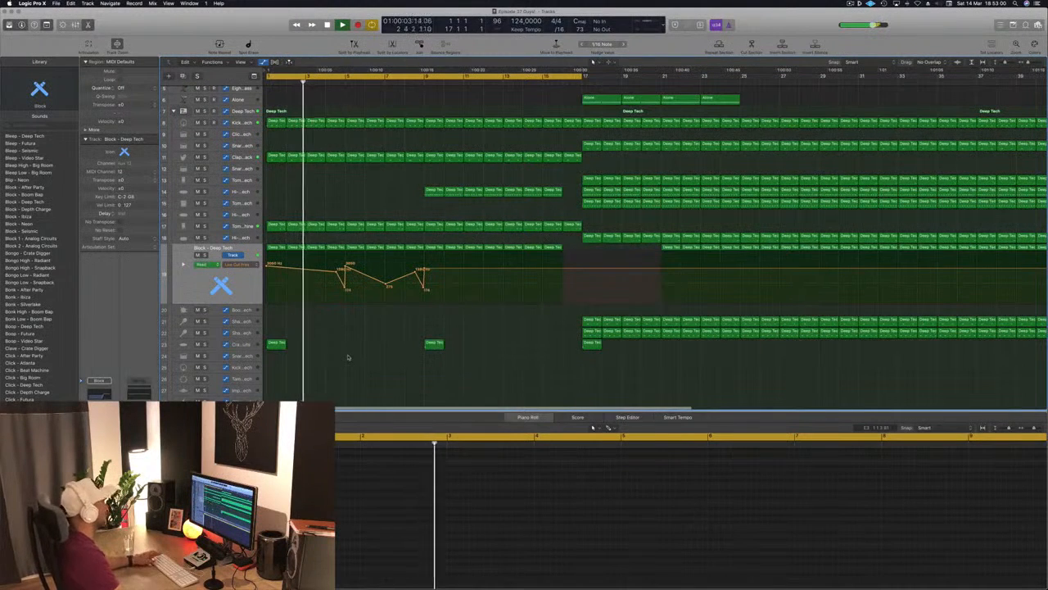
key(super+Left)
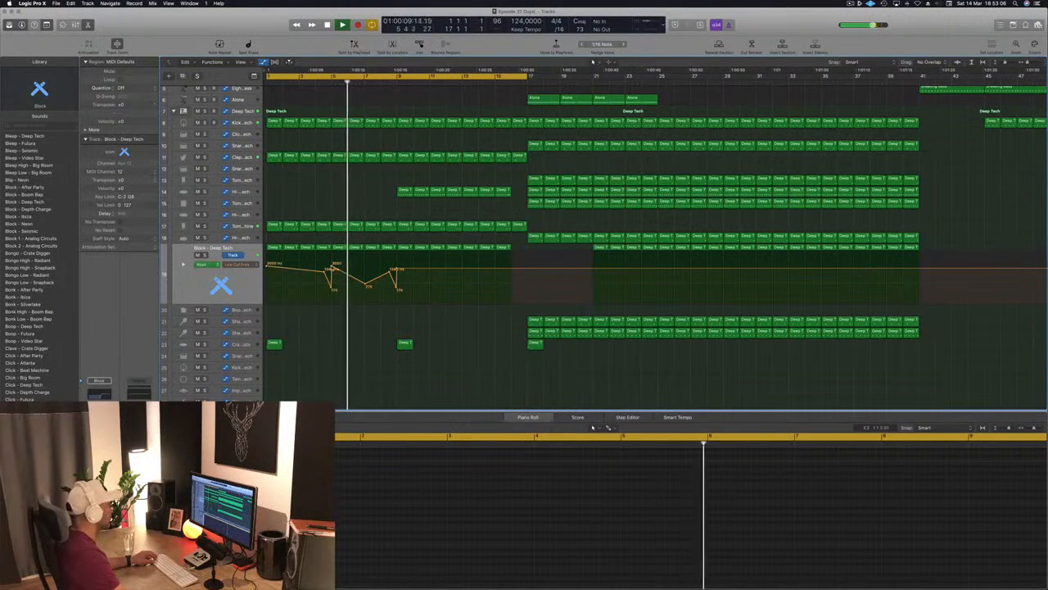
click(247, 283)
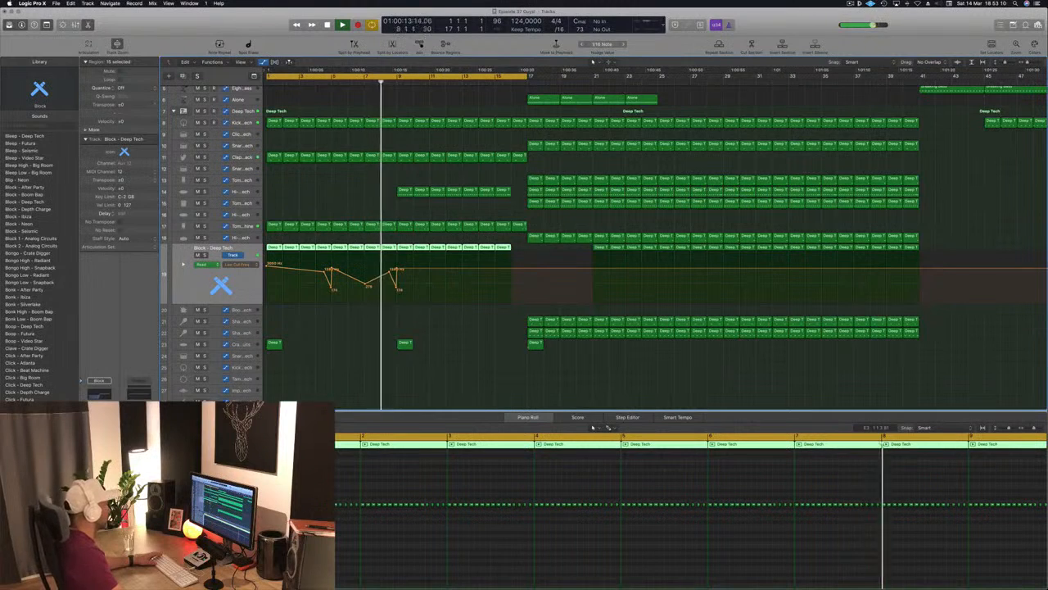
drag(365, 283, 366, 279)
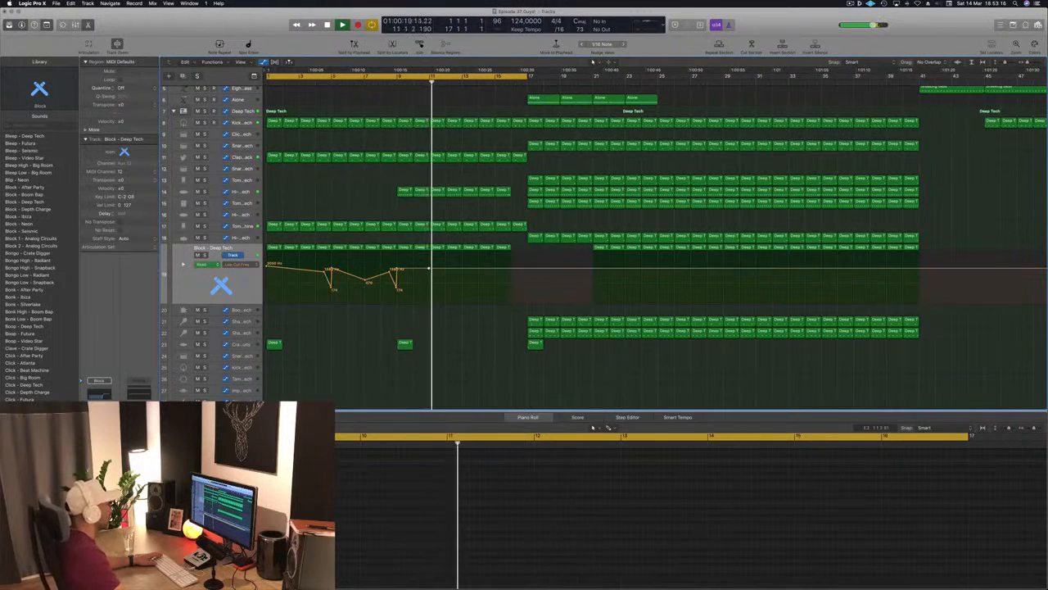
Step: Add falling low cut automation points on the Block track at bars 11 and 13, dropping from there to the minimum at the intro regions' end
click(432, 277)
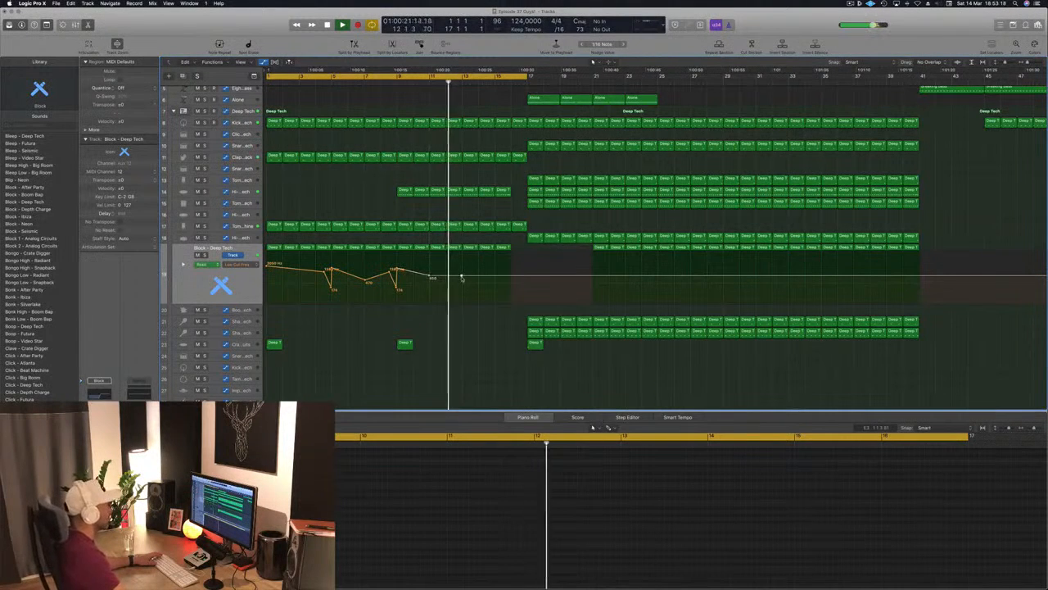
click(461, 278)
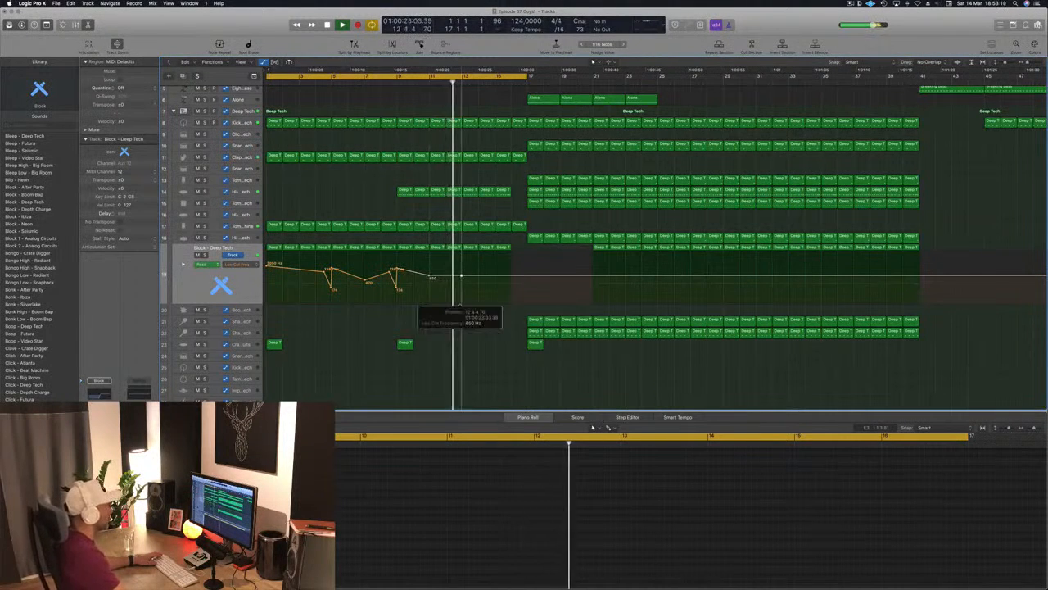
click(513, 279)
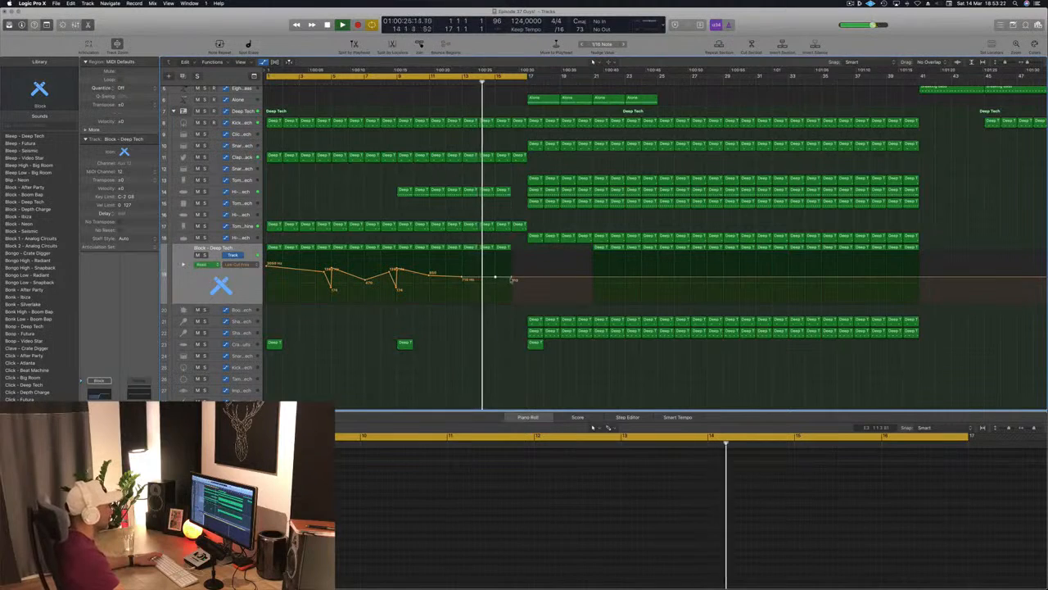
drag(513, 279, 514, 300)
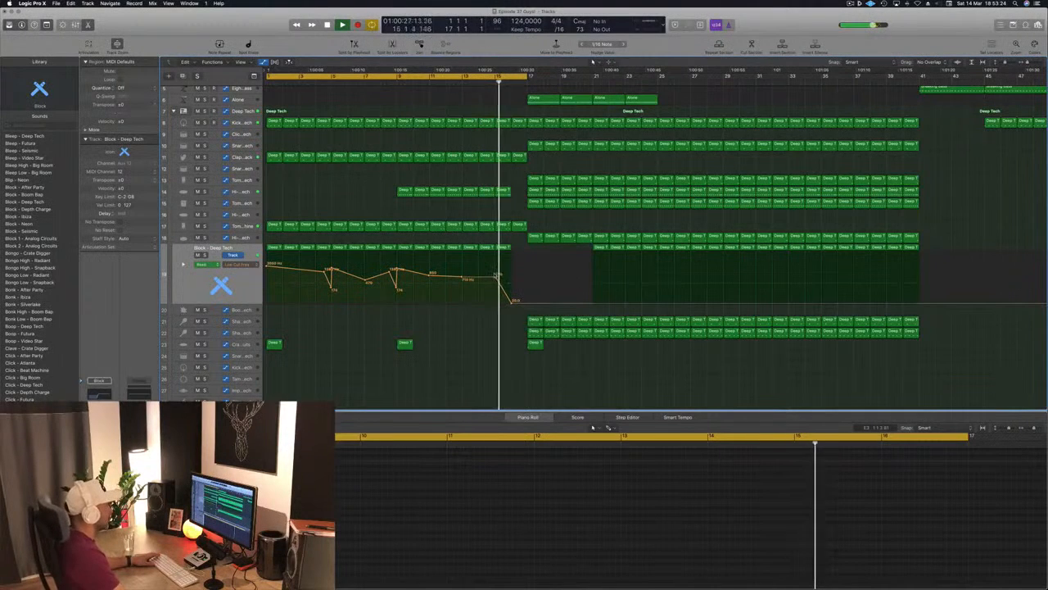
click(496, 277)
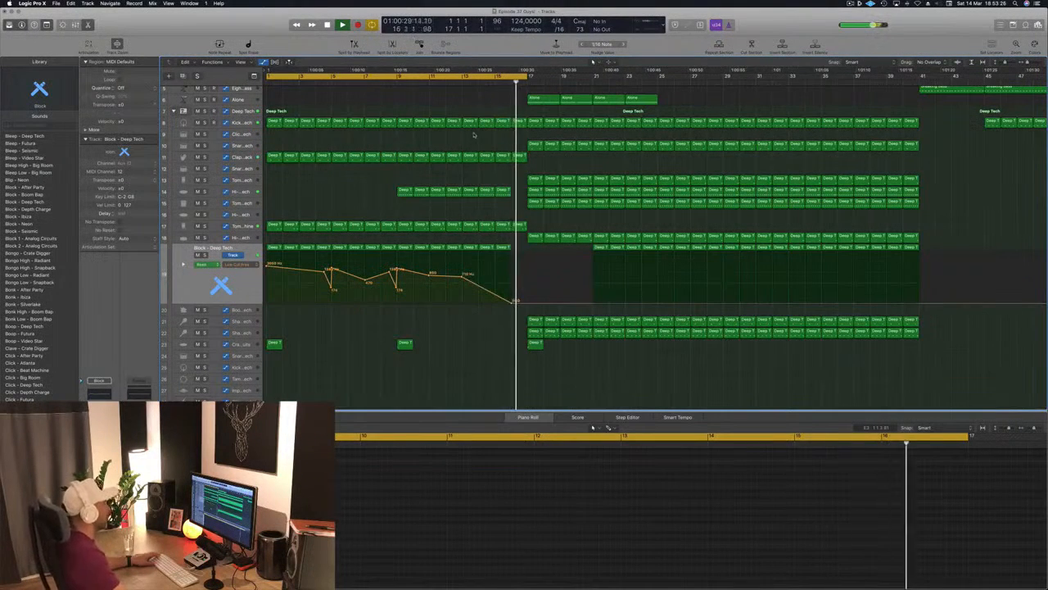
Step: Record a rising Alchemy cutoff sweep over the first four bars of the Breaking Bass track in Touch automation mode
scroll(347, 188, down, 3)
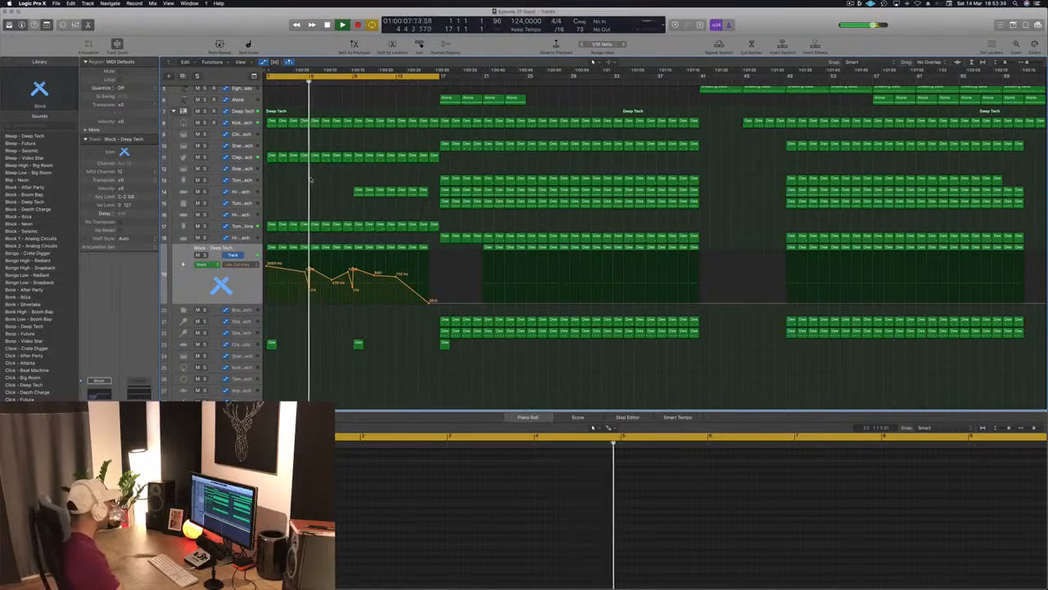
scroll(340, 191, up, 3)
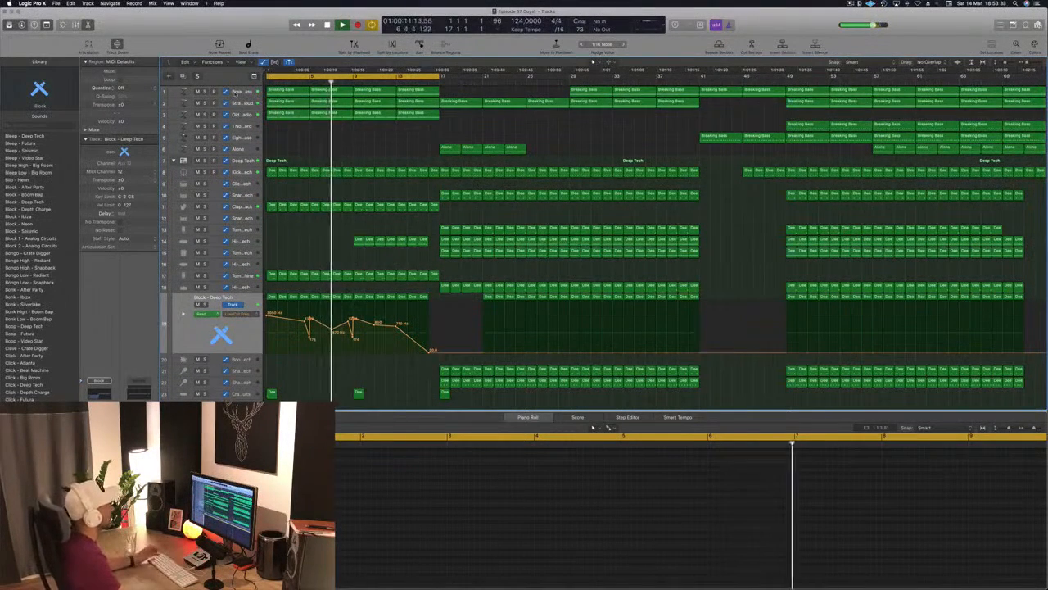
click(236, 92)
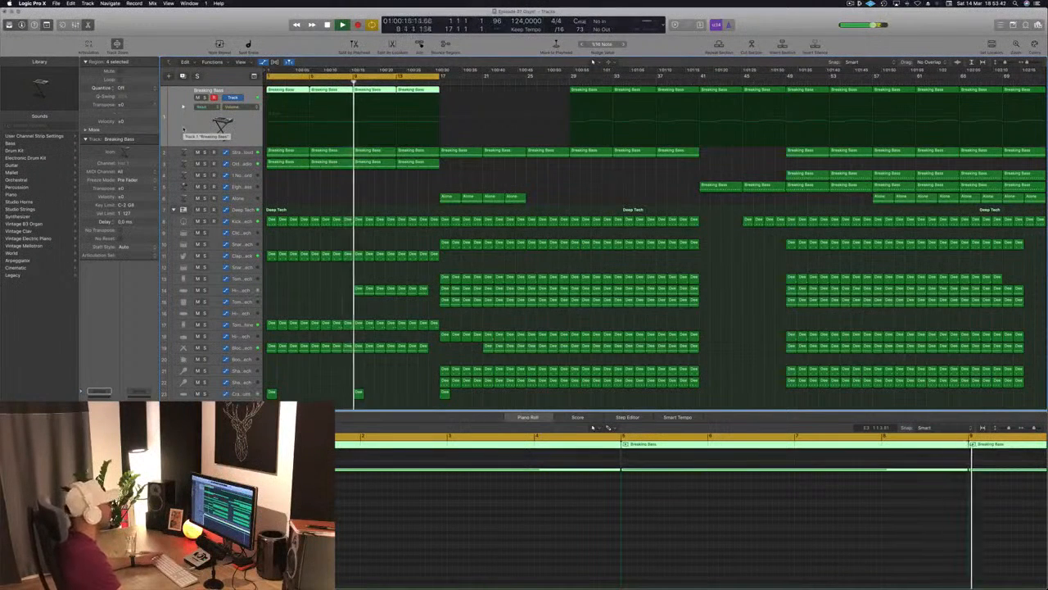
key(Return)
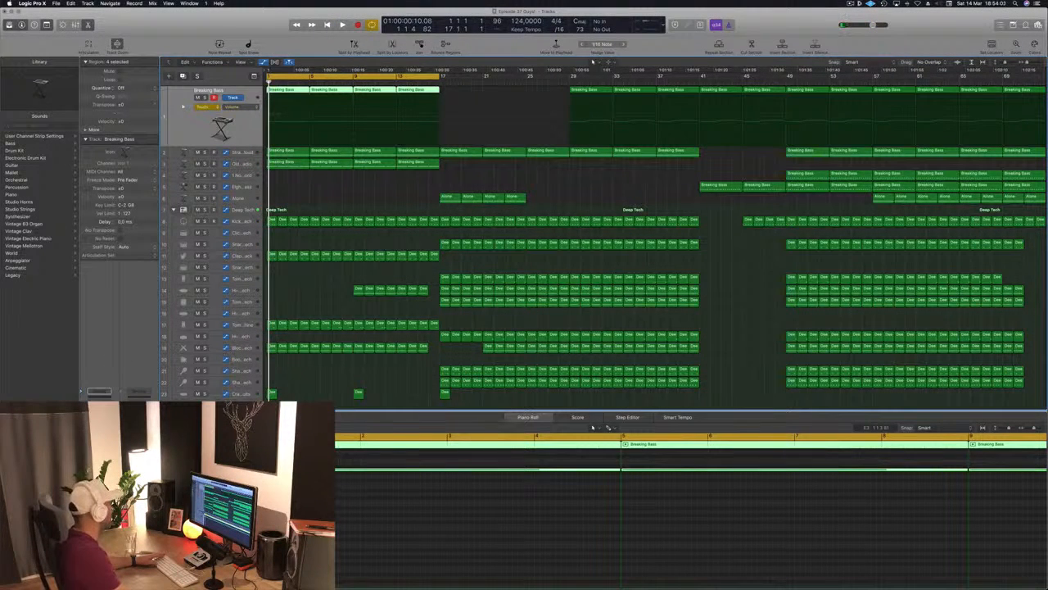
key(v)
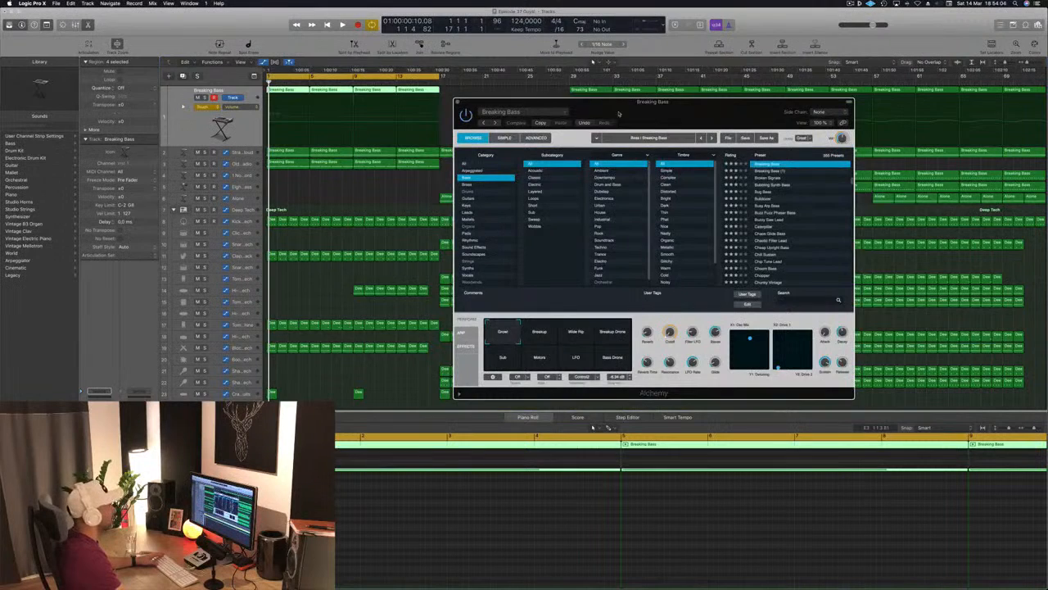
drag(618, 114, 676, 108)
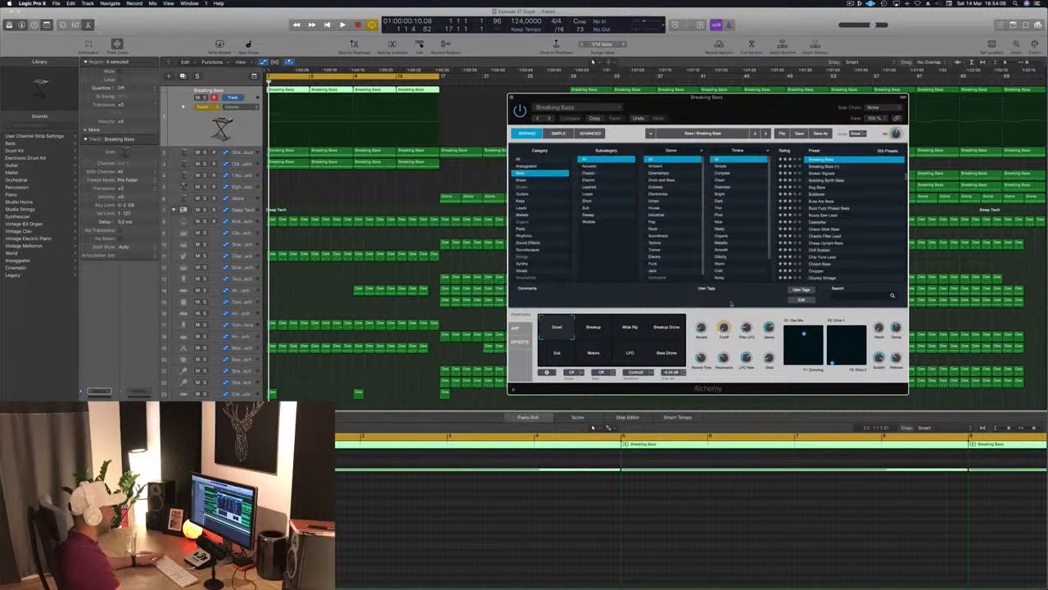
drag(726, 330, 726, 281)
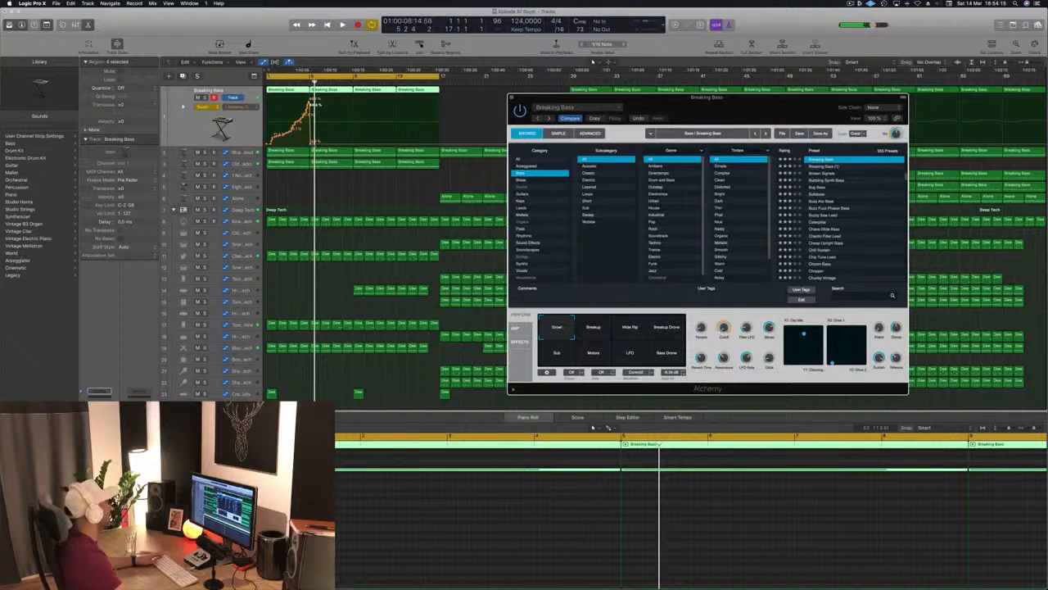
Step: Simplify the recorded Breaking Bass cutoff automation into a slightly bent ramp from bar 1 to 5, and return the track to Read mode
drag(312, 142, 266, 144)
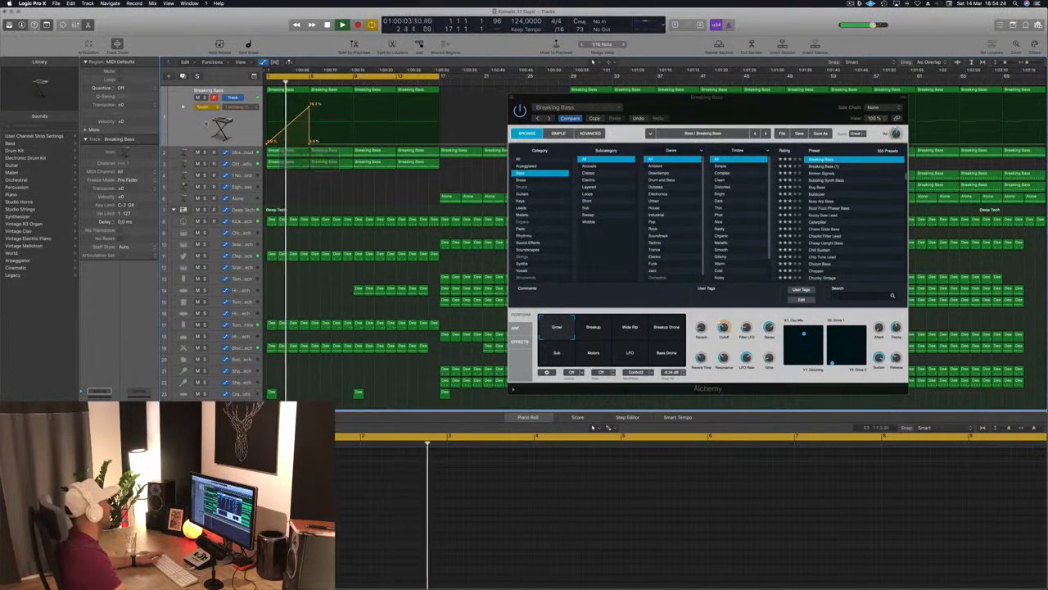
click(201, 106)
click(202, 99)
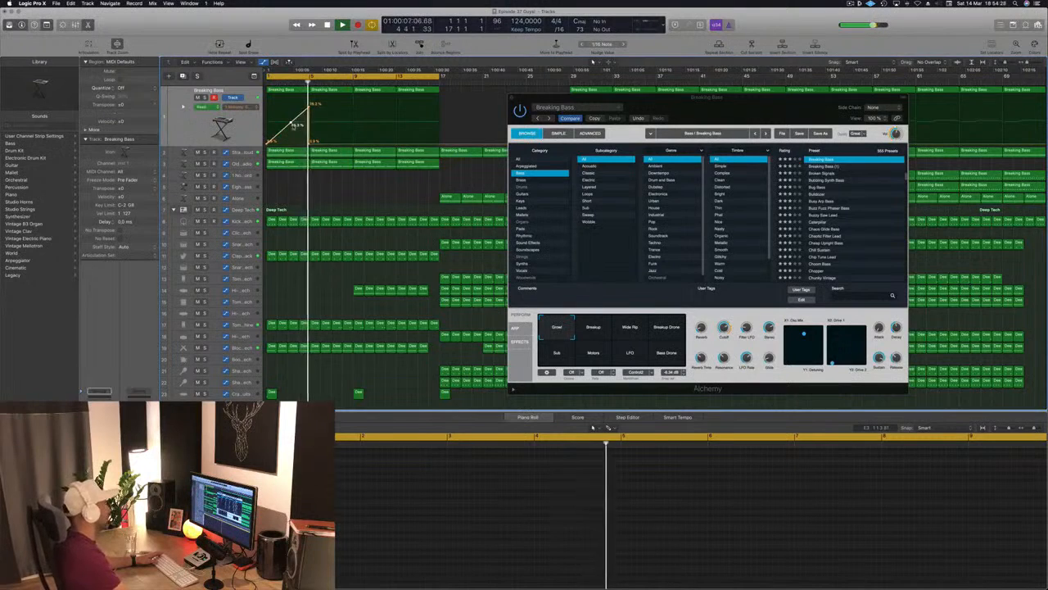
key(Return)
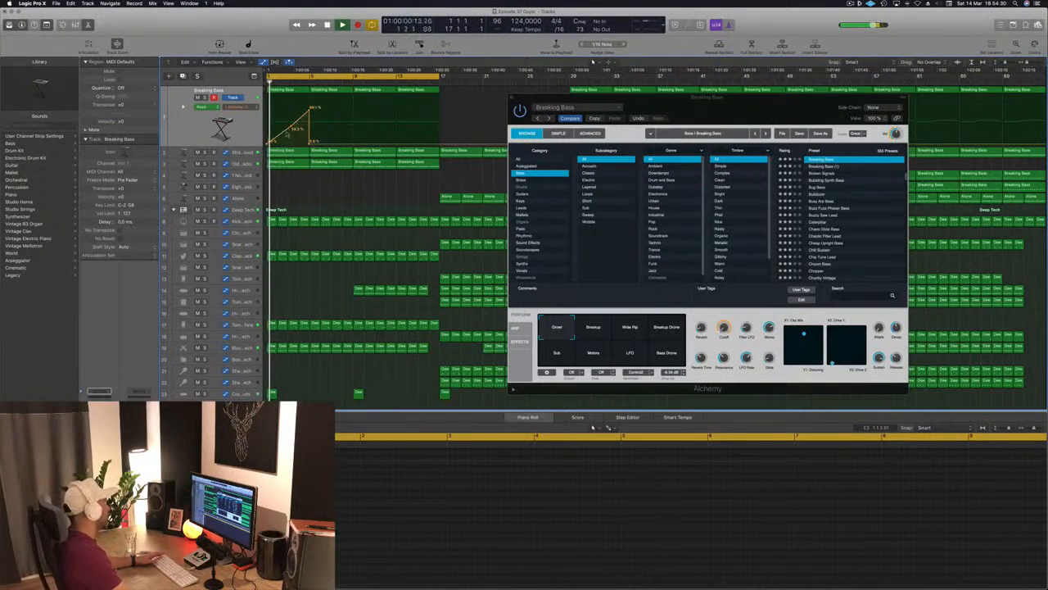
click(251, 133)
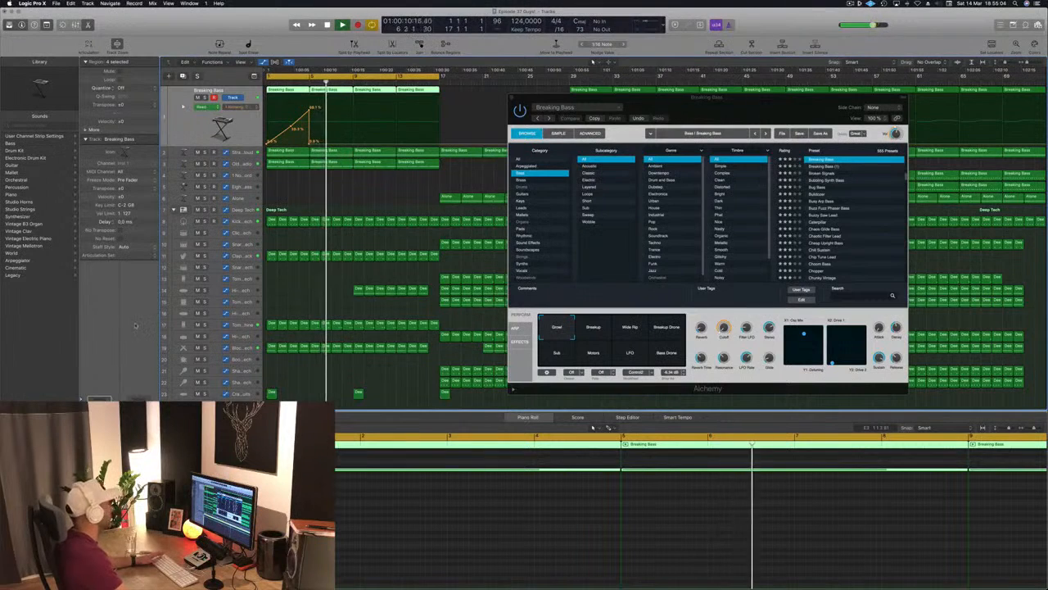
Step: Draw a second rising cutoff ramp on Breaking Bass from bar 9 to 13, and lower the point after the first ramp at bar 5
key(Return)
drag(692, 108, 770, 116)
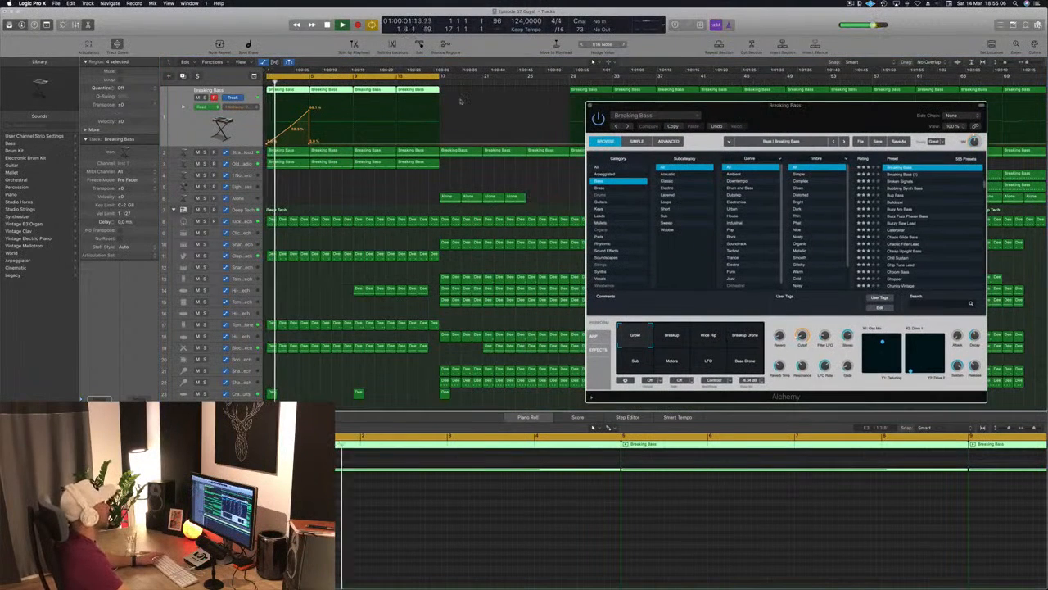
click(353, 145)
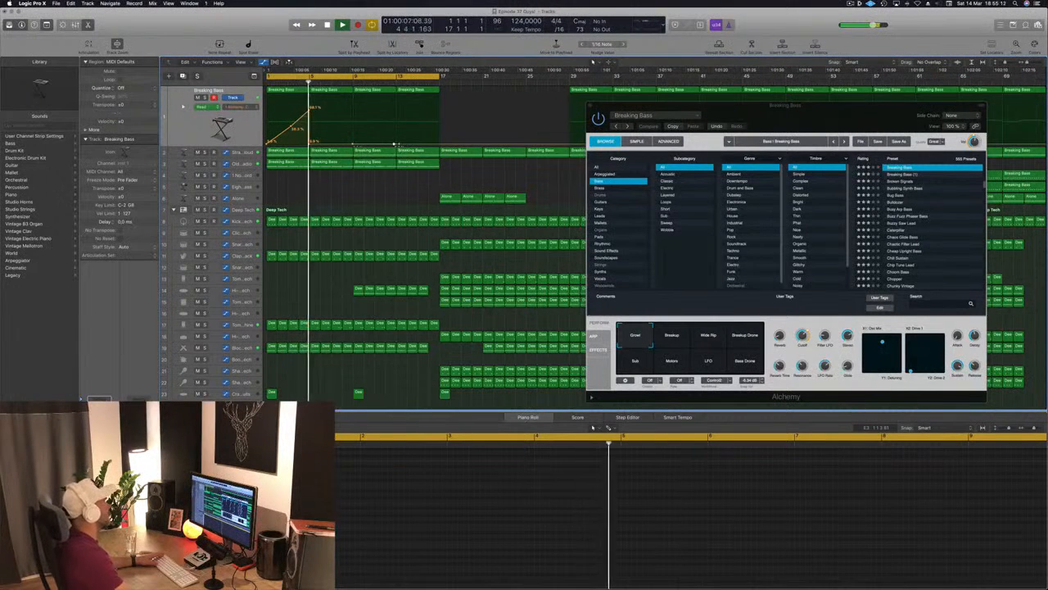
mouse_move(394, 145)
mouse_down()
mouse_move(395, 107)
mouse_move(395, 146)
mouse_up()
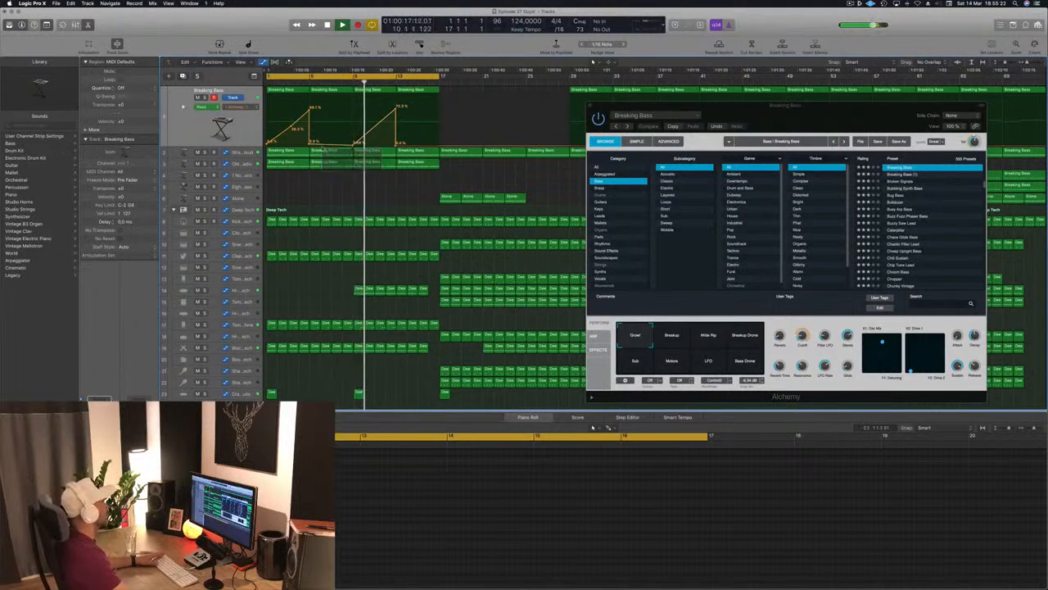
drag(310, 142, 310, 144)
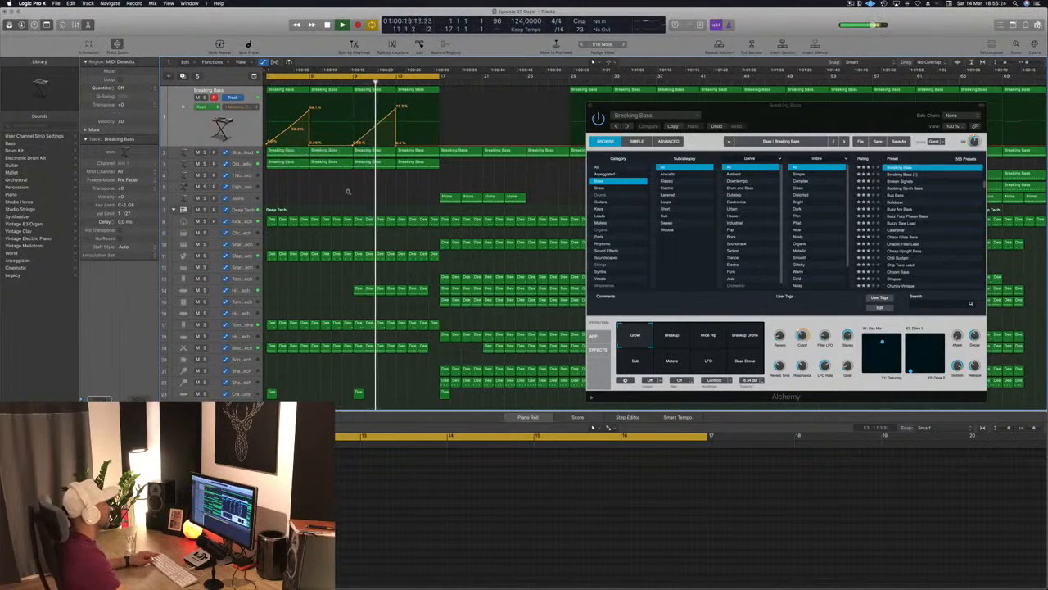
Step: Make the Breaking Bass cutoff fall gradually from its bar 13 peak to a low point at bar 17, removing the sudden drop
drag(713, 114, 908, 124)
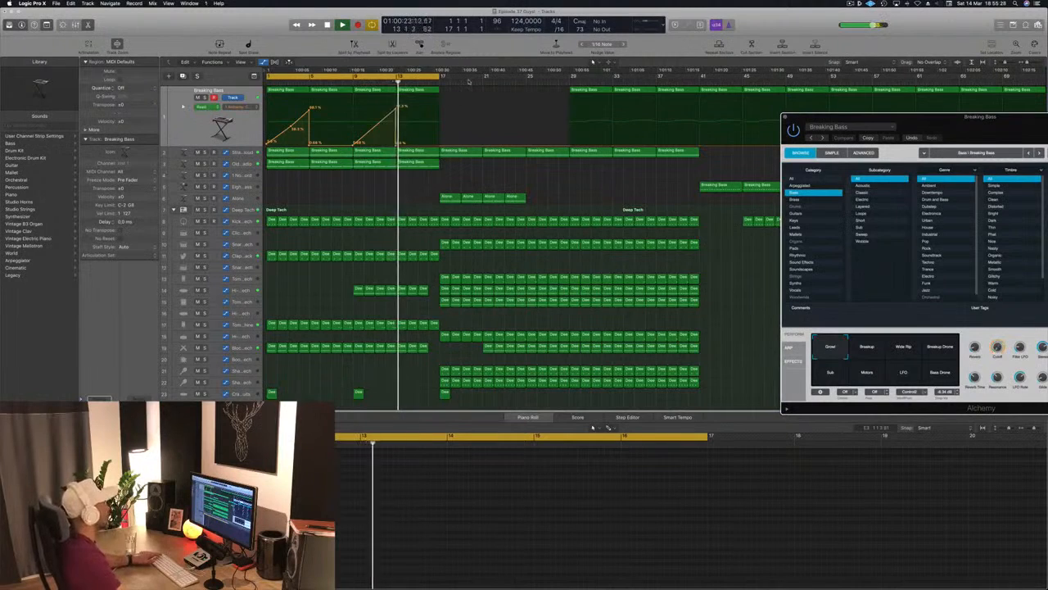
click(438, 146)
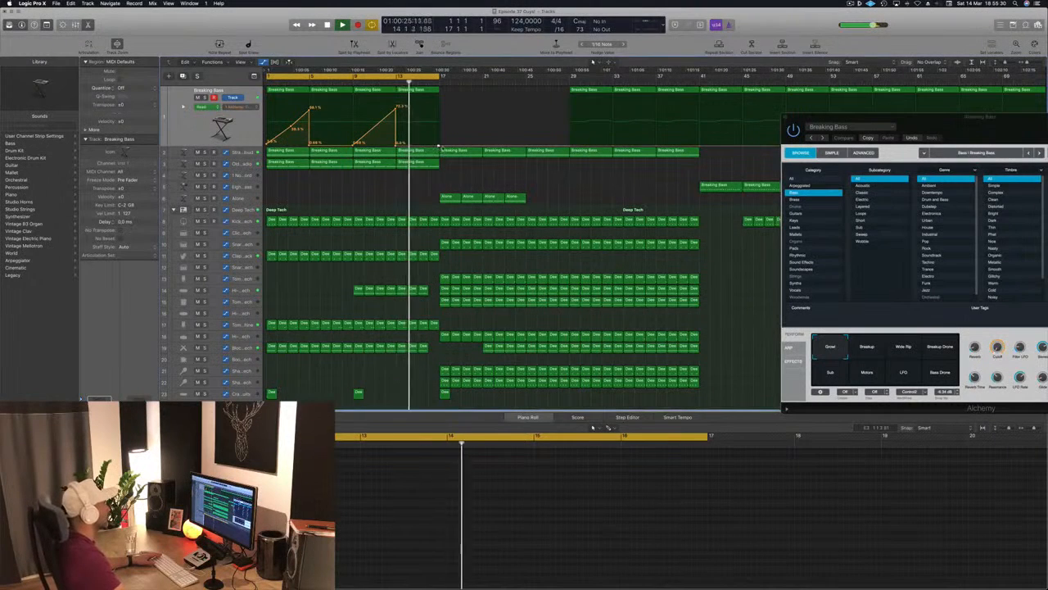
click(395, 147)
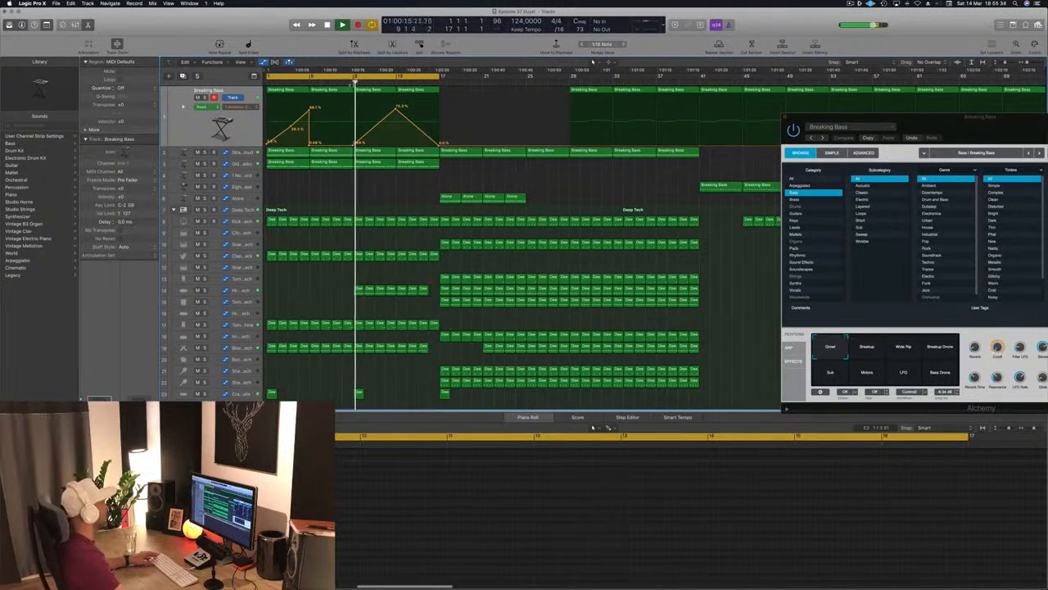
Step: Solo the Strange Voice Cloud track briefly to hear it alone, and select the Old Time Radio track
key(Down)
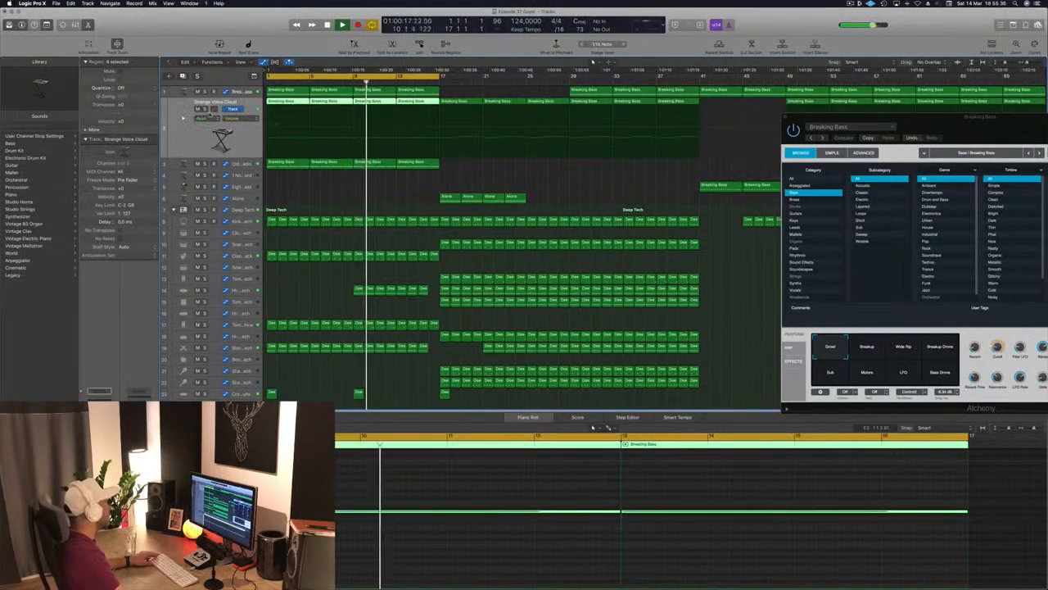
key(s)
key(s)
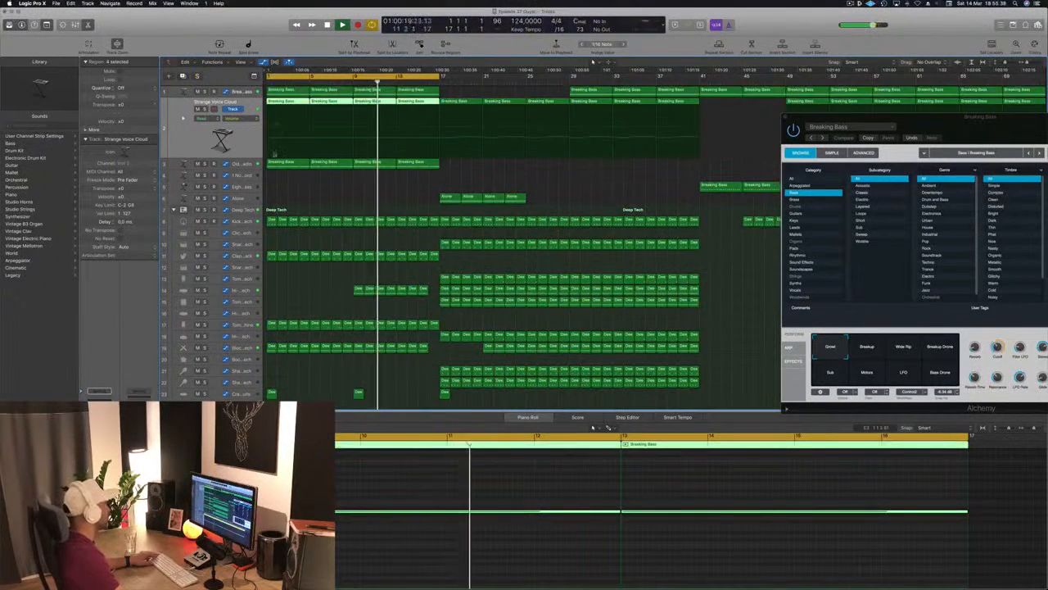
key(Down)
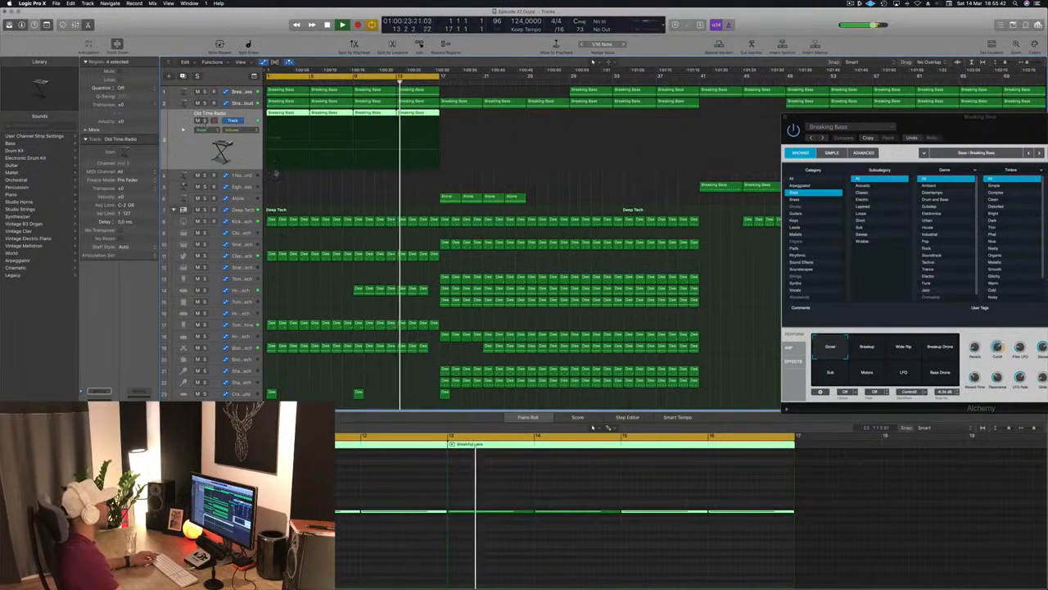
Step: Delete the Breaking Bass regions between bars 17 and 33 on the Breaking Bass and Strange Voice Cloud tracks
click(458, 103)
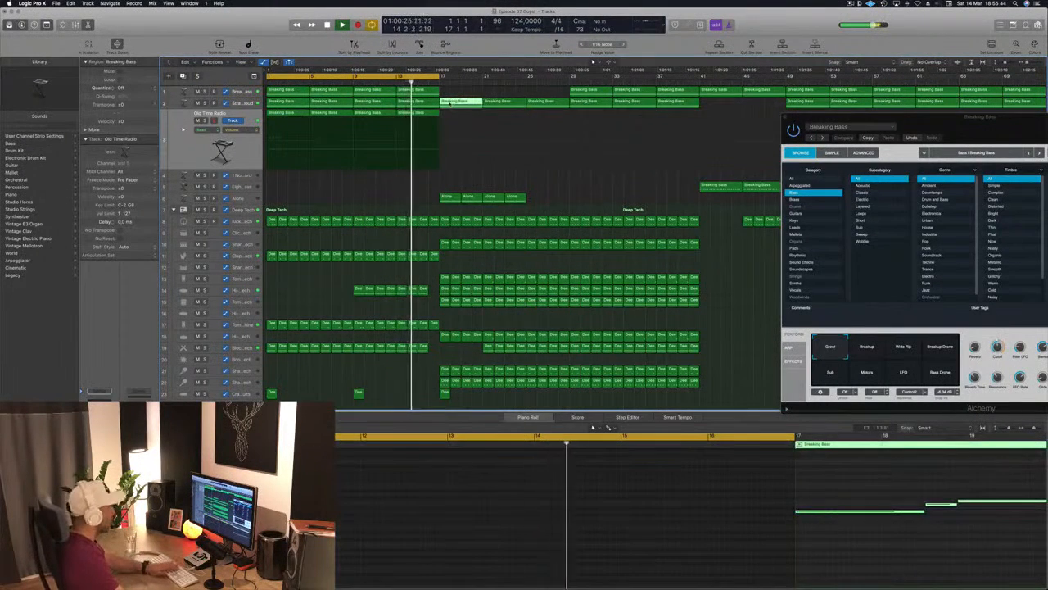
key(Delete)
drag(505, 95, 583, 104)
key(Delete)
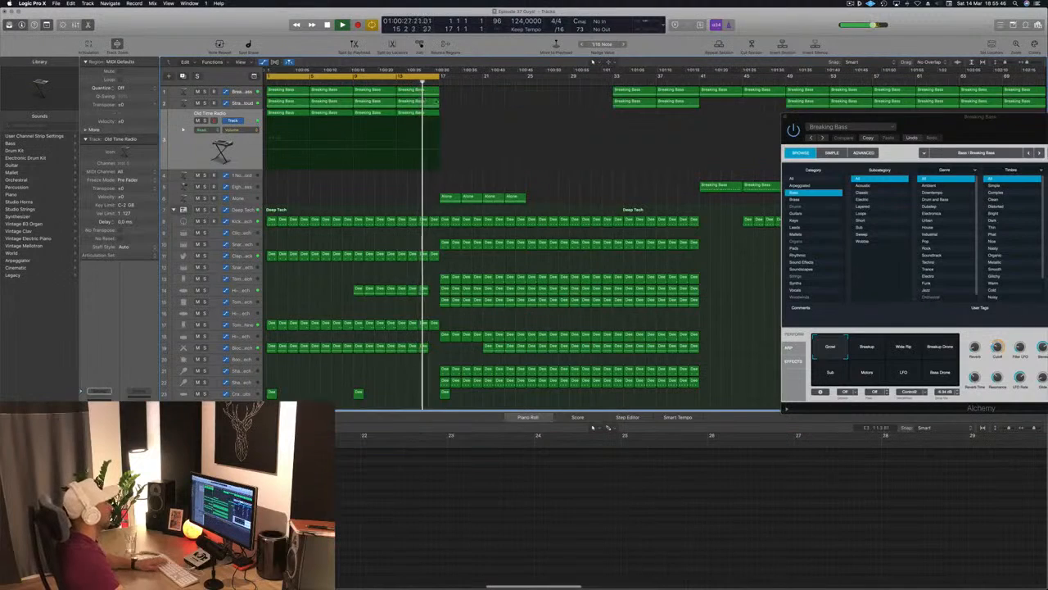
Step: Copy the top three tracks' regions from bars 1 to 16 to bar 17, and set the cycle range to bars 17 to 33
drag(460, 92, 606, 77)
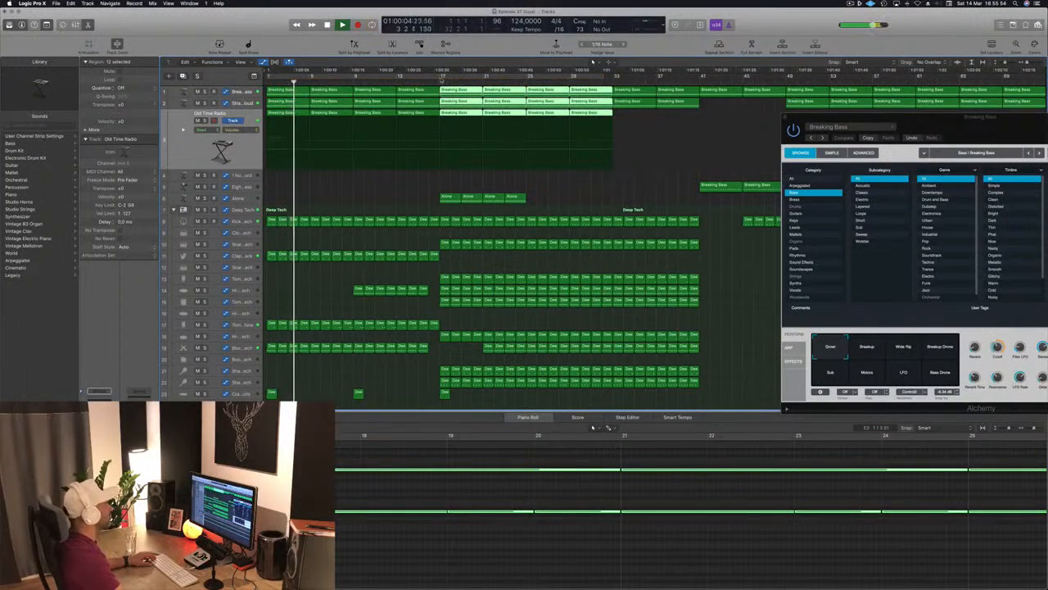
drag(440, 80, 610, 86)
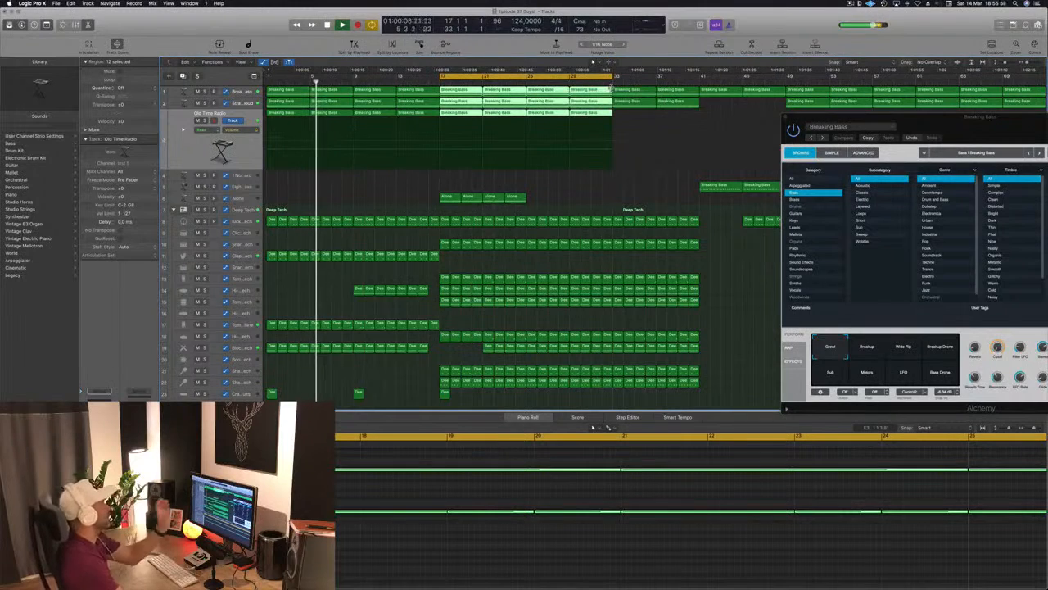
Step: Restart playback at bar 17 and delete the four Alone regions between bars 17 and 25
key(space)
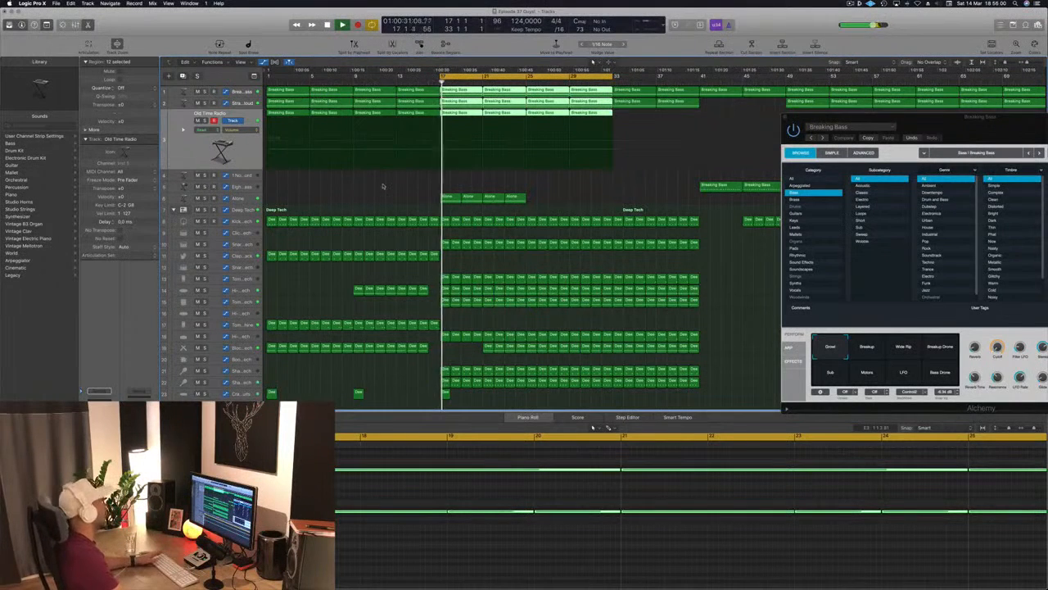
key(space)
drag(400, 202, 517, 195)
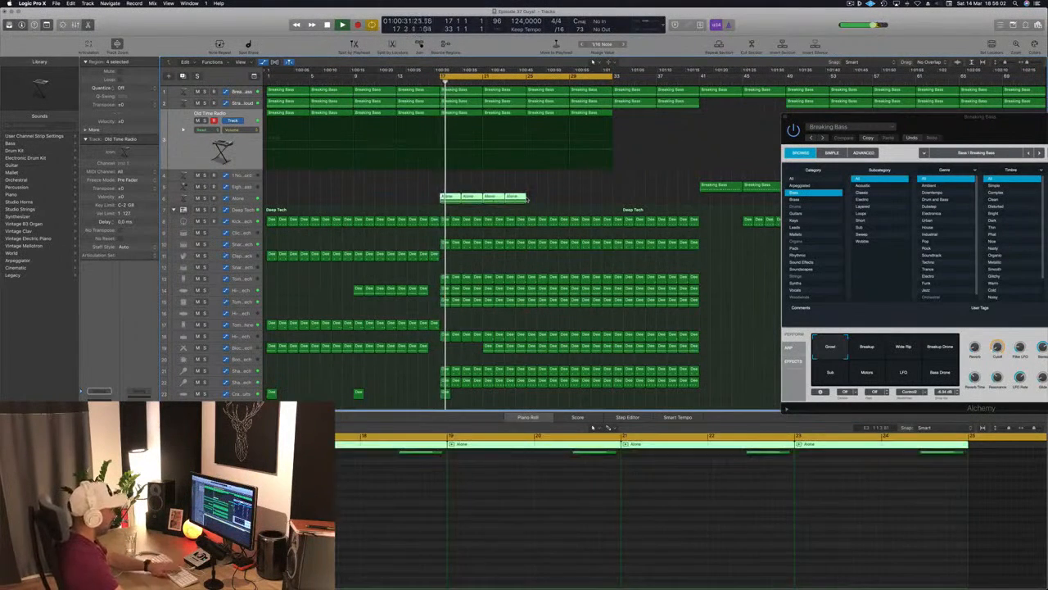
key(Delete)
Step: Close the Breaking Bass instrument window and replay the cycled section from bar 17
key(space)
key(space)
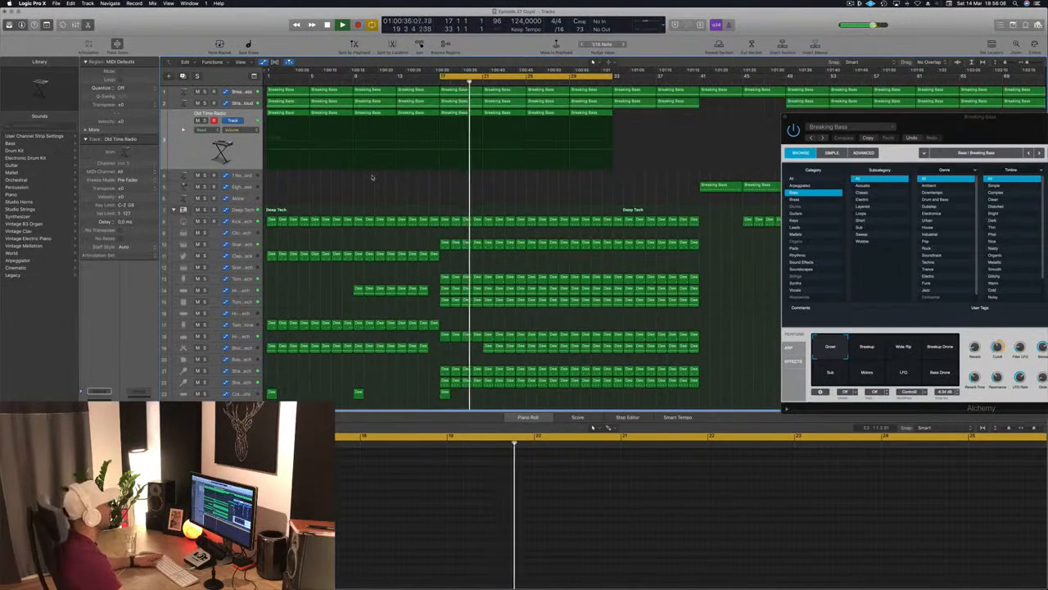
drag(940, 123, 674, 182)
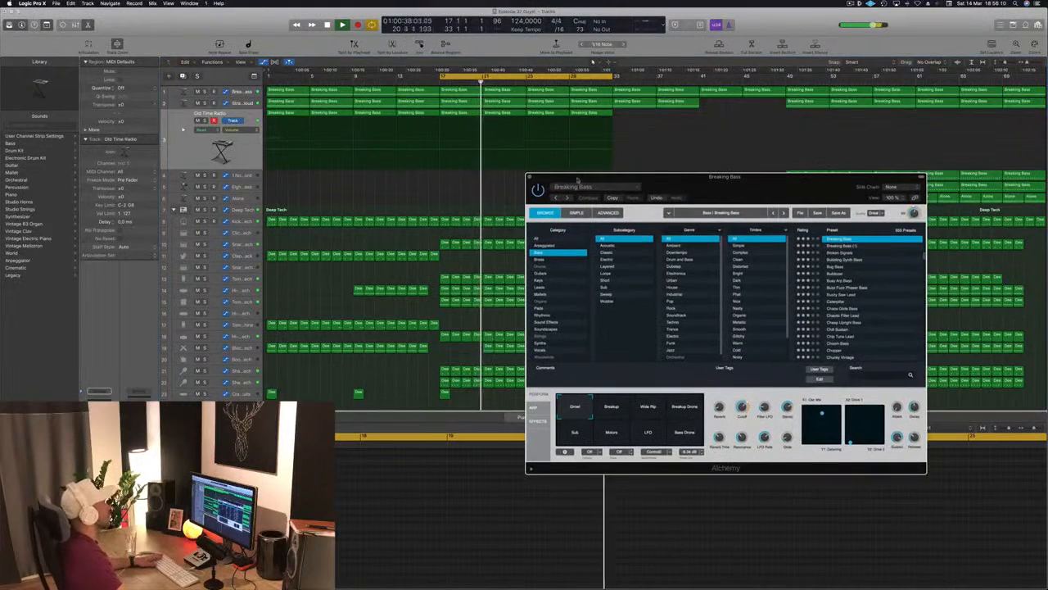
click(528, 179)
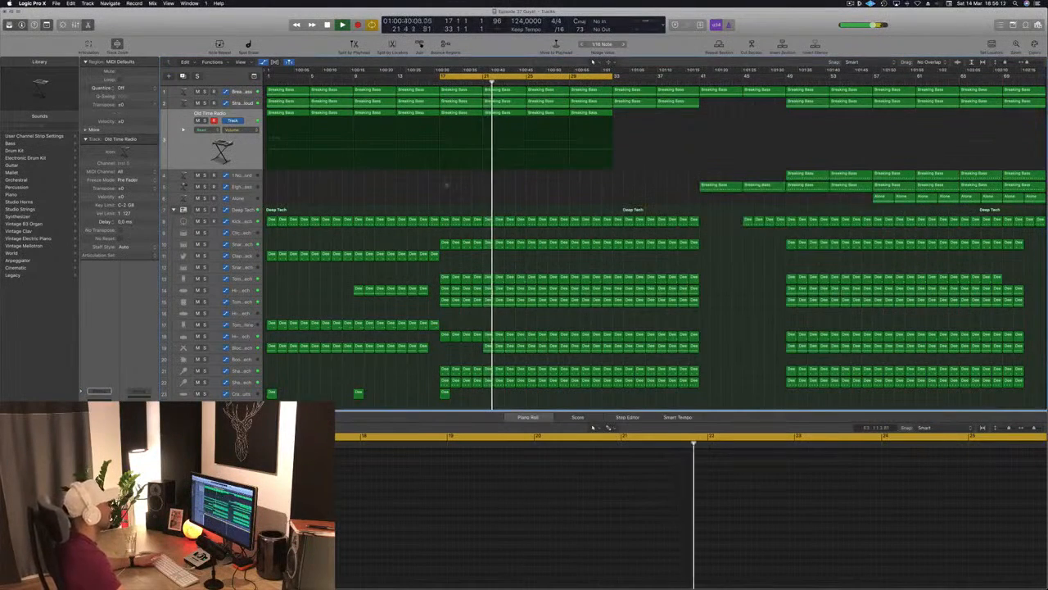
key(Return)
Step: Try the section without the four Block - Deep Tech regions between bars 21 and 25, and undo their deletion
scroll(405, 182, down, 1)
scroll(409, 158, down, 2)
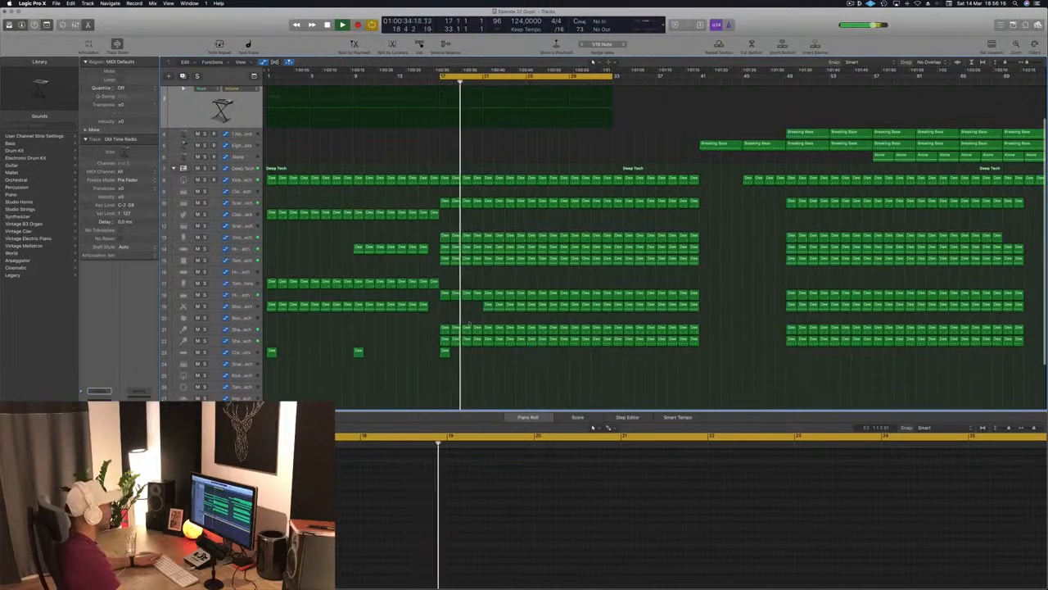
drag(475, 313, 518, 323)
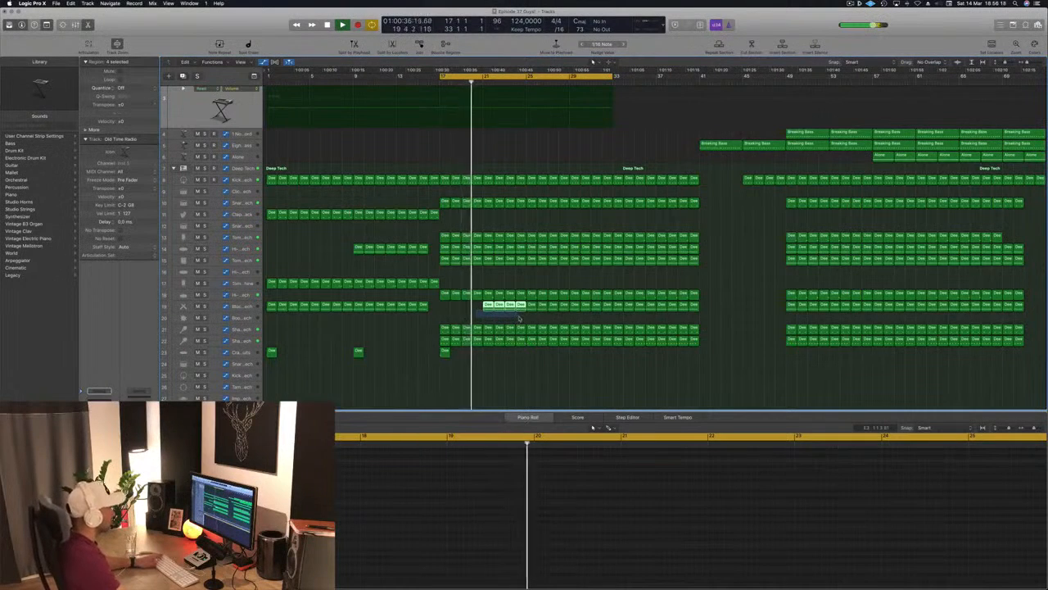
key(Delete)
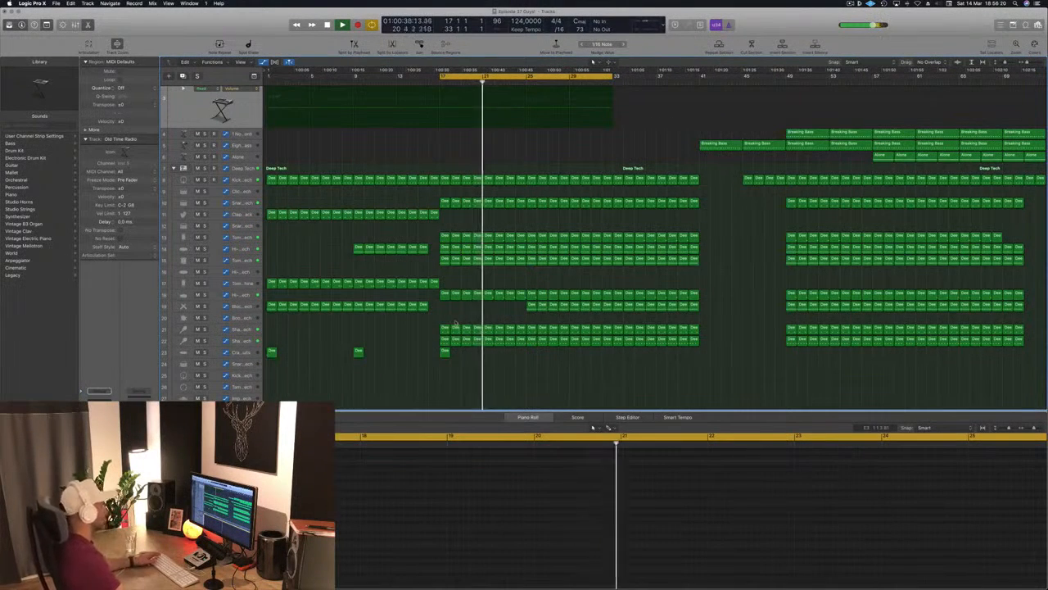
key(super+z)
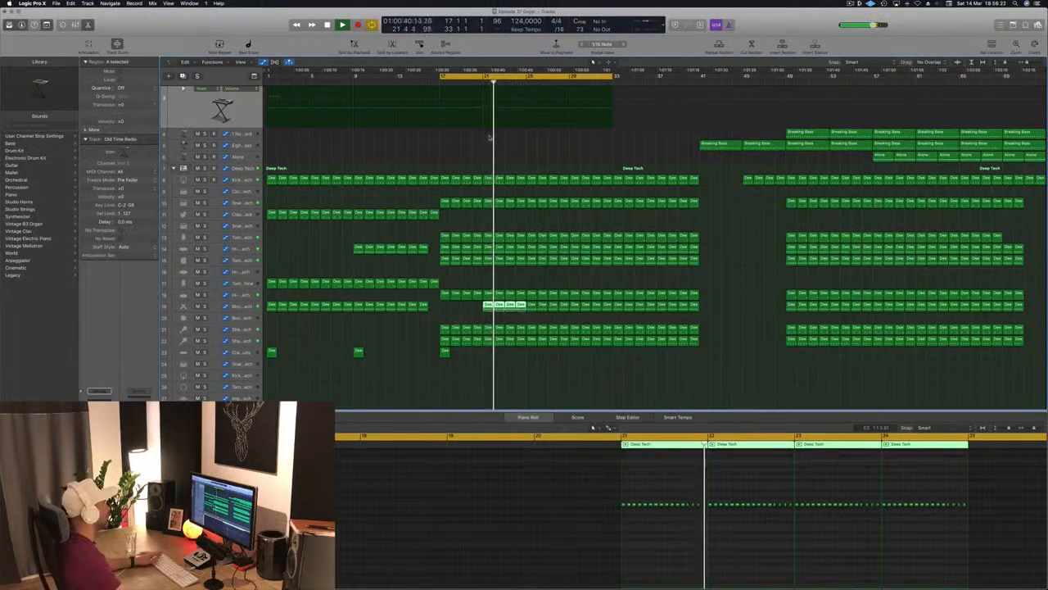
Step: Automate the Block - Deep Tech low cut to rise from bar 21 to a peak at bar 25 and fall back by bar 29
click(237, 307)
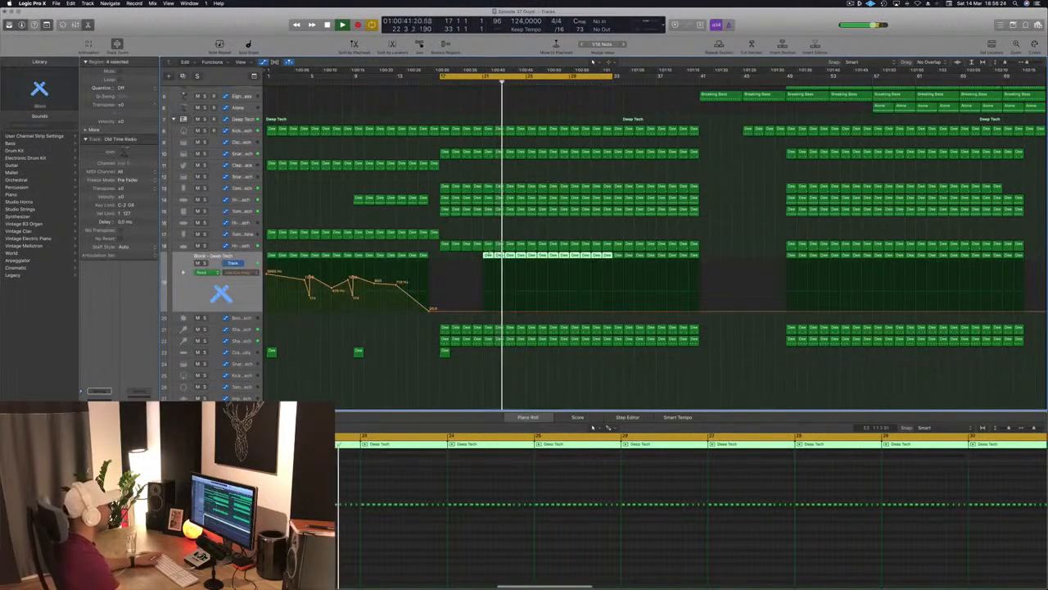
click(483, 311)
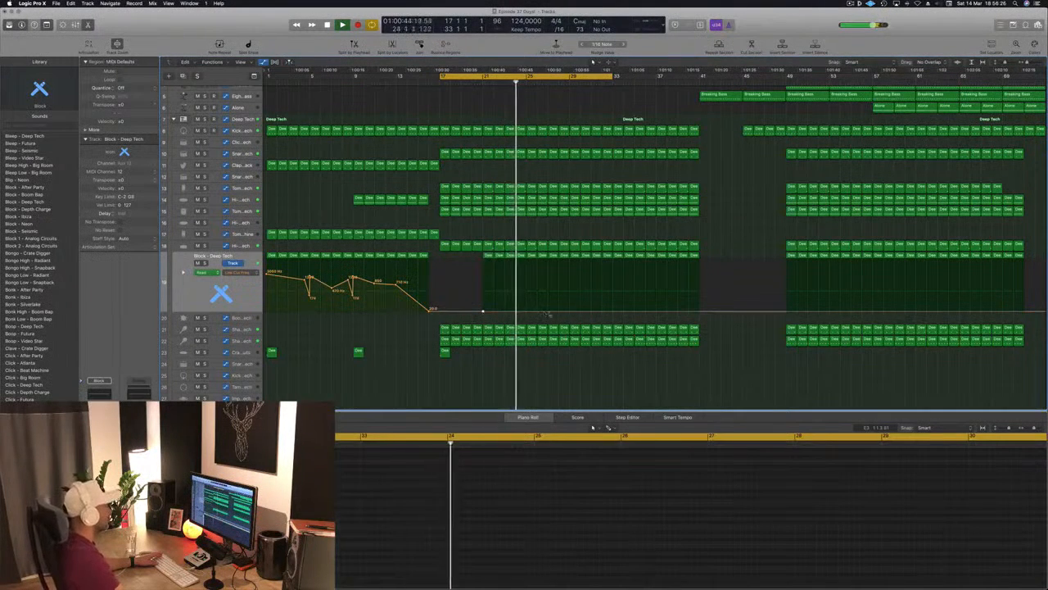
click(580, 311)
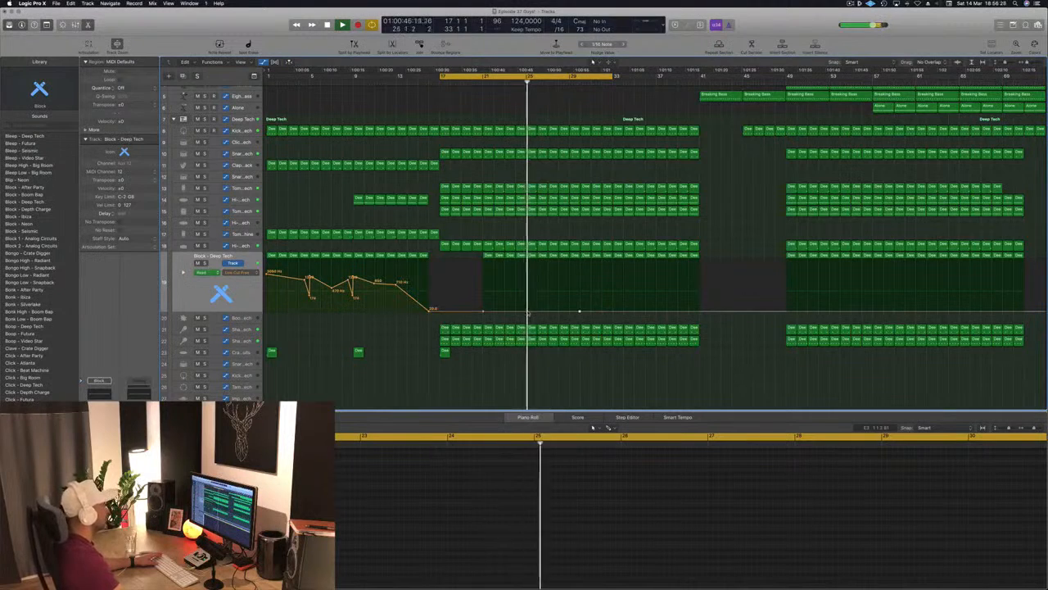
drag(528, 312, 528, 276)
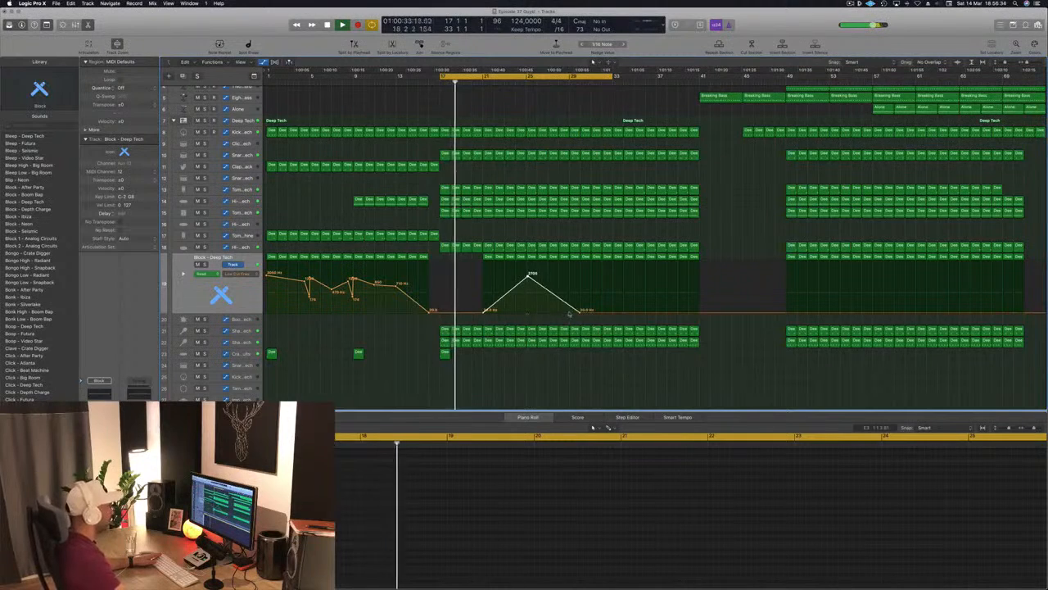
drag(580, 310, 570, 310)
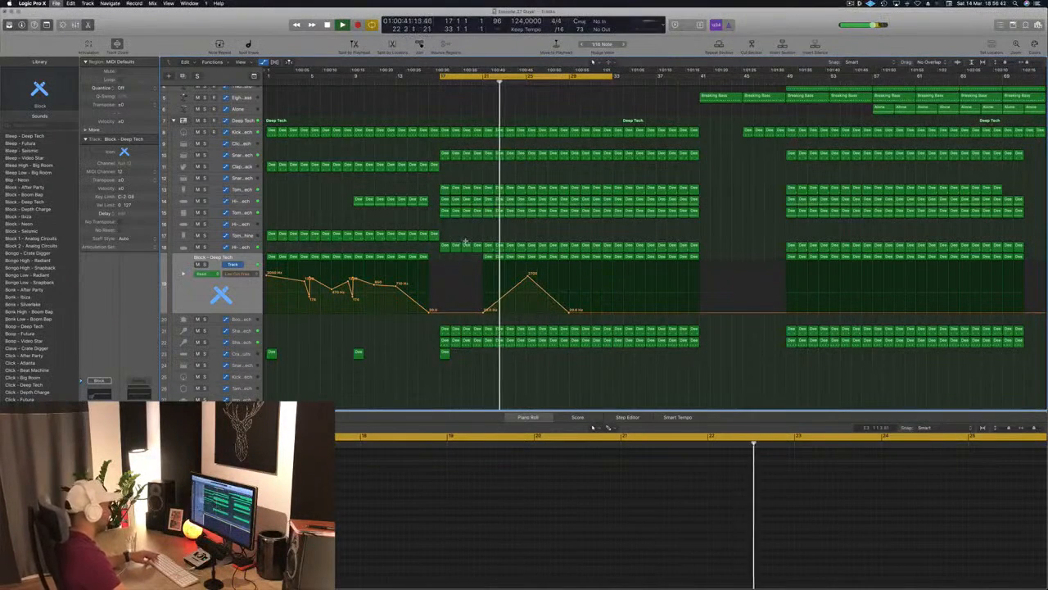
Step: Extend the project end further past the last regions of the arrangement
scroll(495, 232, up, 3)
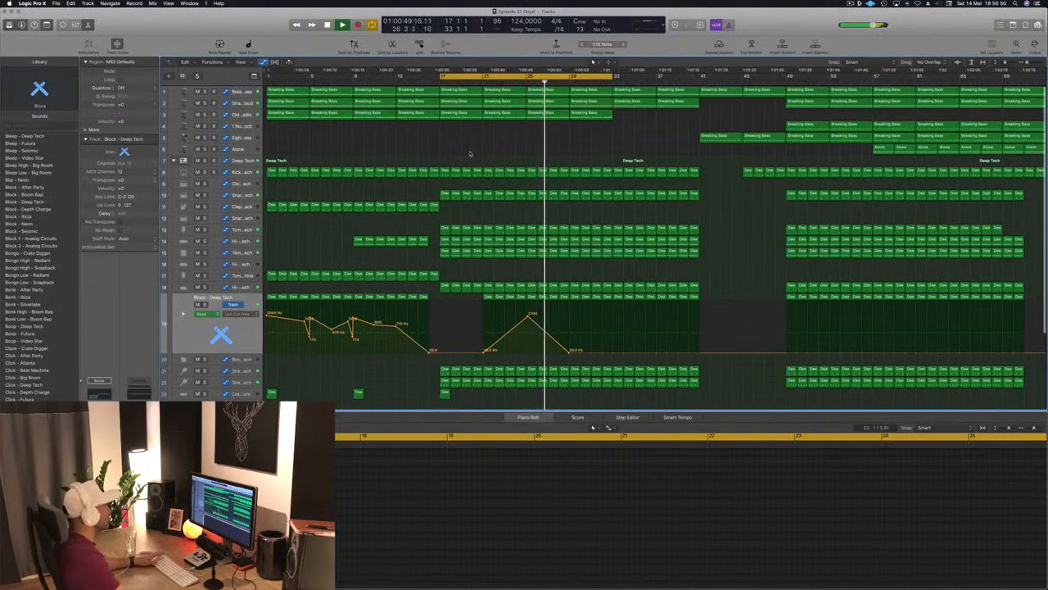
key(space)
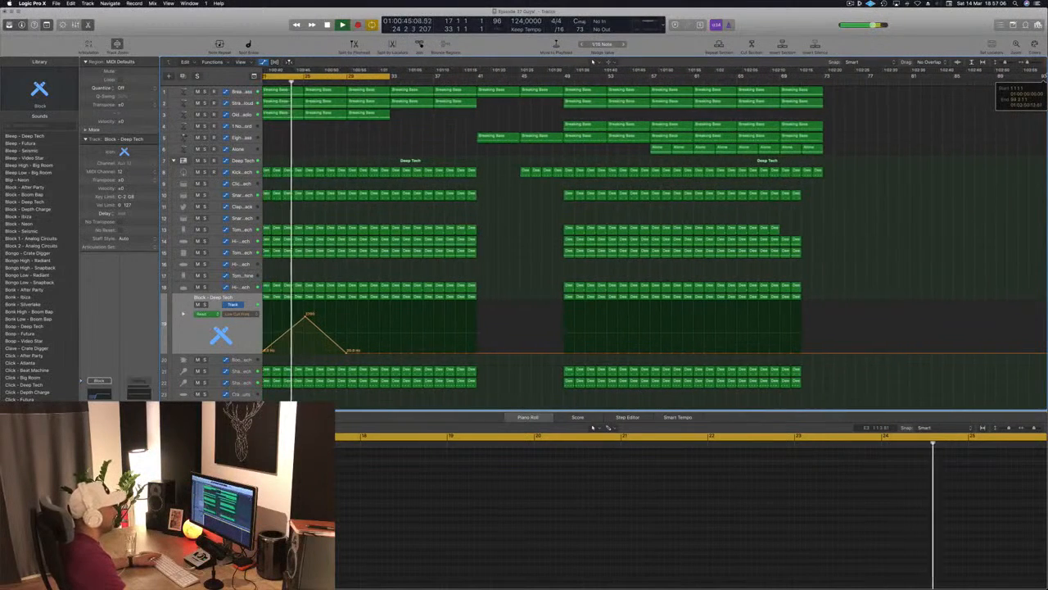
drag(1045, 76, 1046, 76)
key(super+Left)
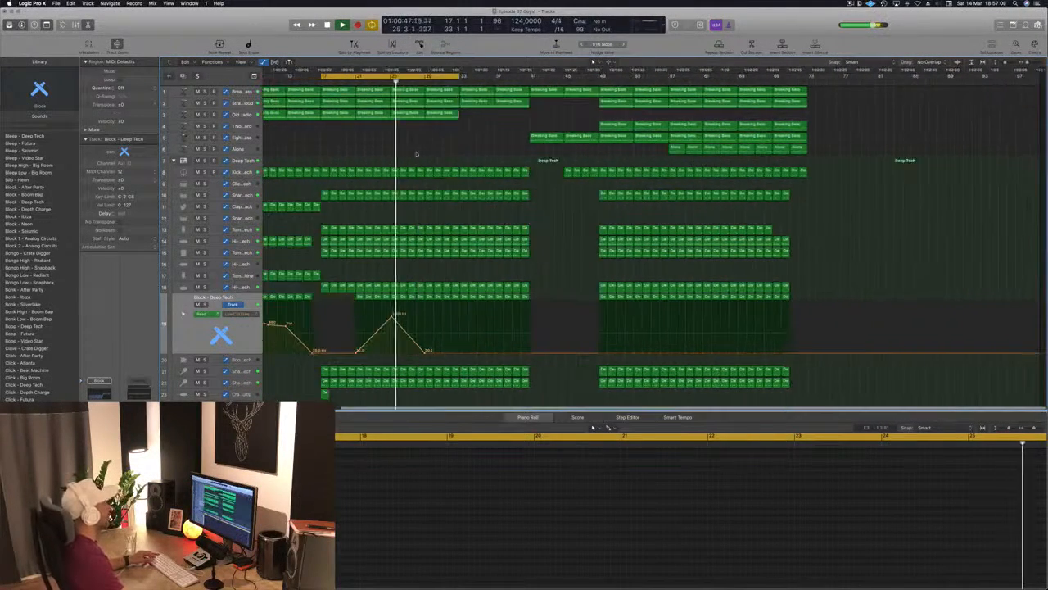
key(super+Left)
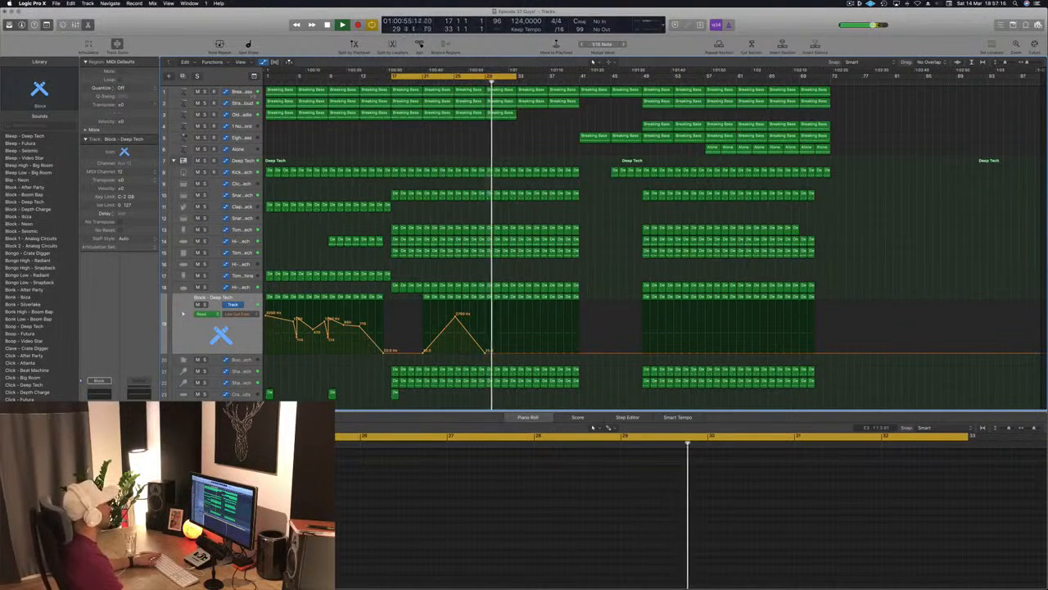
Step: Make the Breaking Bass cutoff drop straight down from its bar 29 peak instead of falling gradually to bar 33
click(241, 92)
click(491, 117)
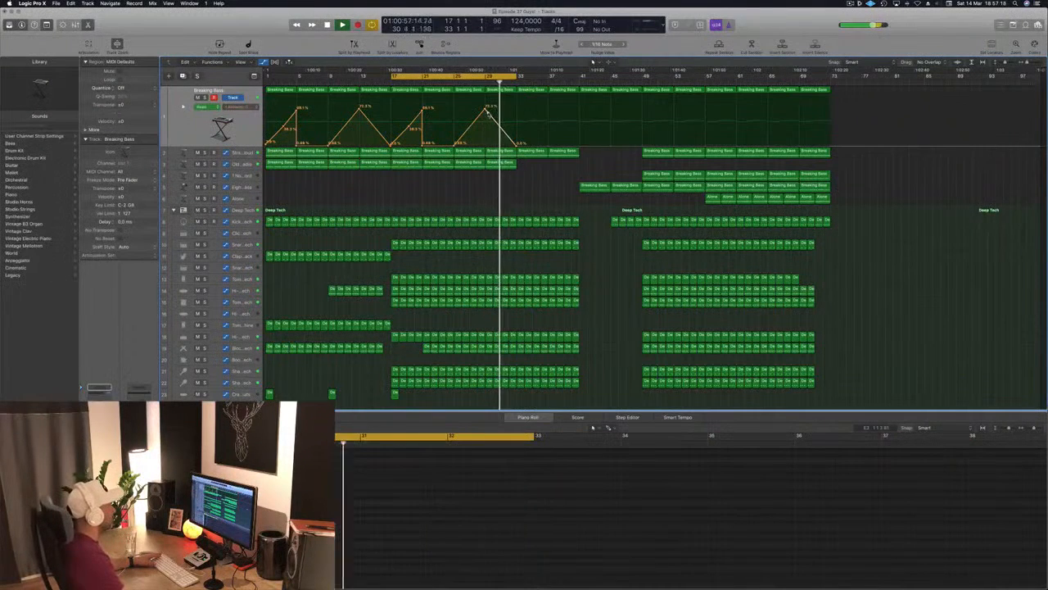
drag(491, 117, 484, 146)
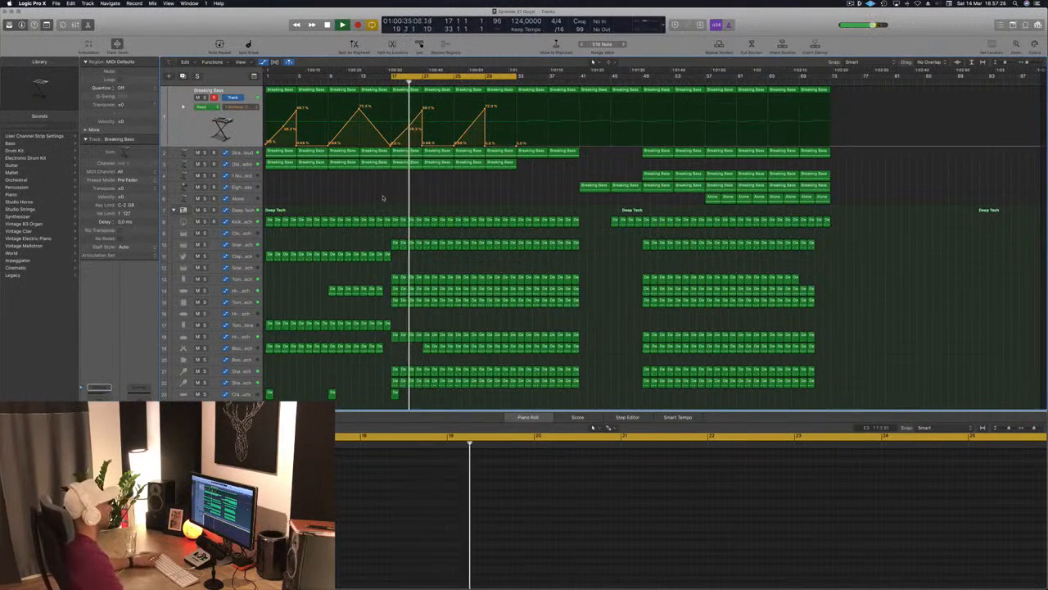
Step: Try a copy of the 1 Note Chord track's bar 49 region at bar 25, and delete that copy
click(658, 176)
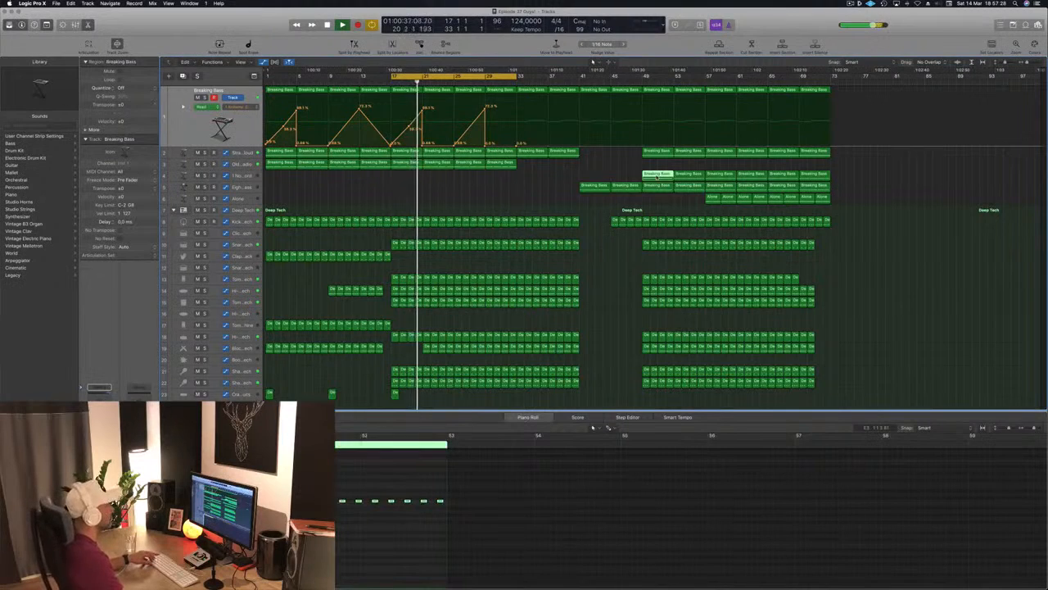
drag(658, 175, 472, 179)
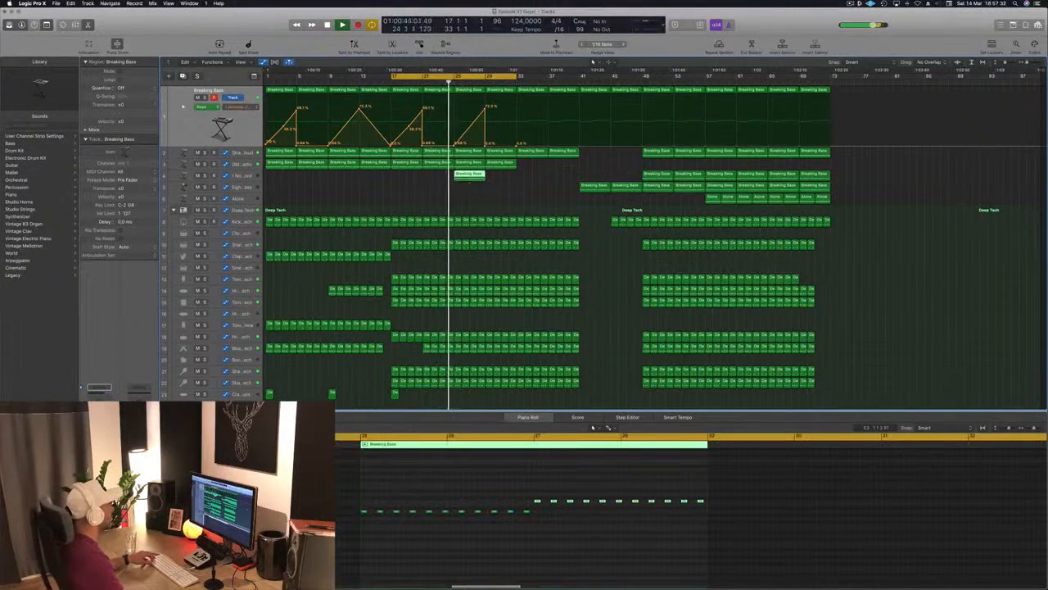
click(233, 175)
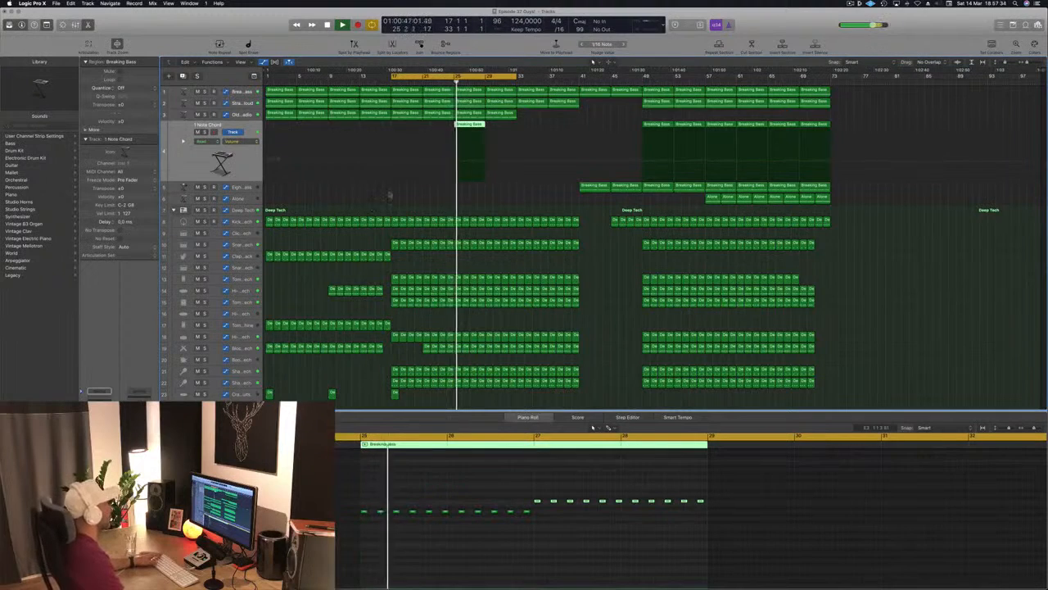
click(515, 130)
click(461, 127)
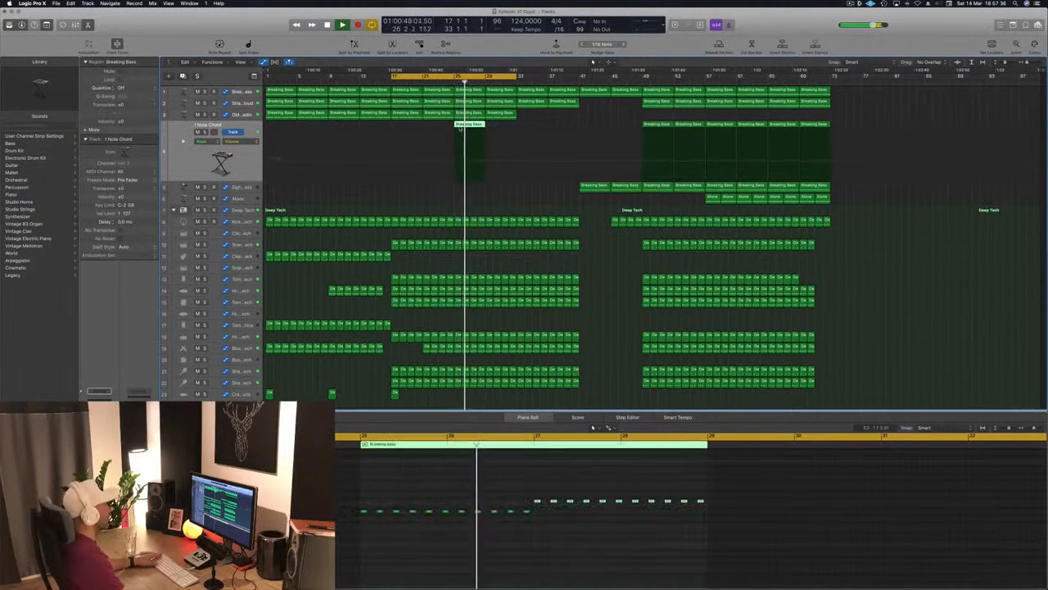
key(Delete)
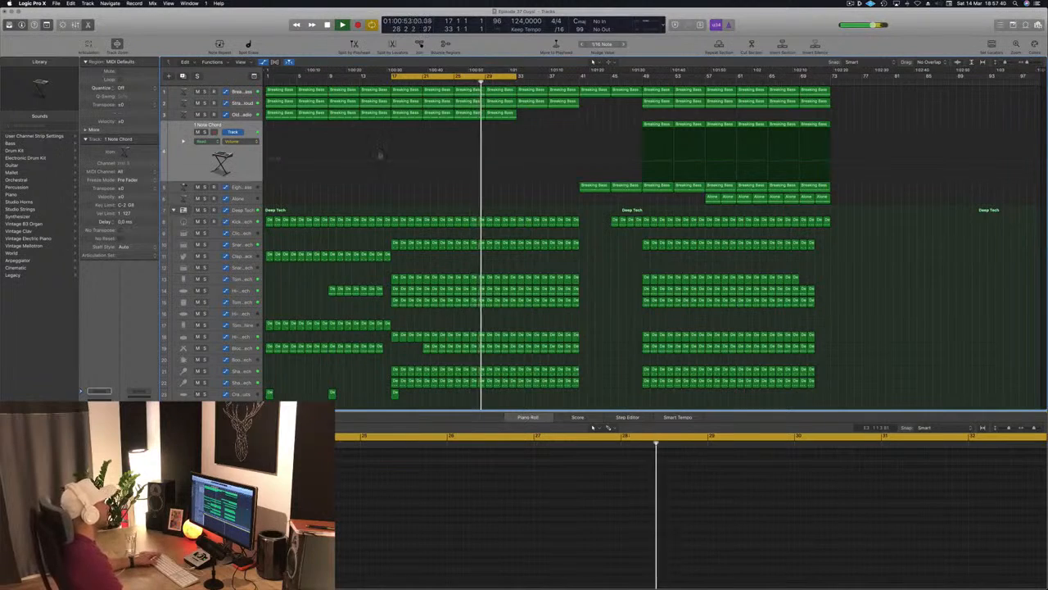
Step: Duplicate the Old Time Radio track and copy its bar 17 region onto the new track at the same position
click(243, 115)
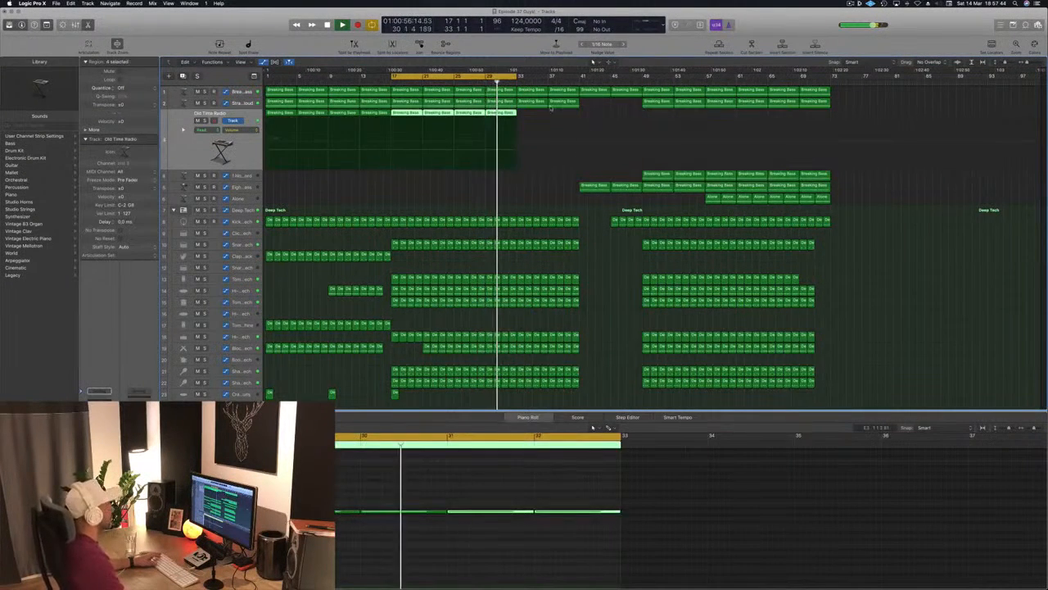
key(Down)
click(406, 113)
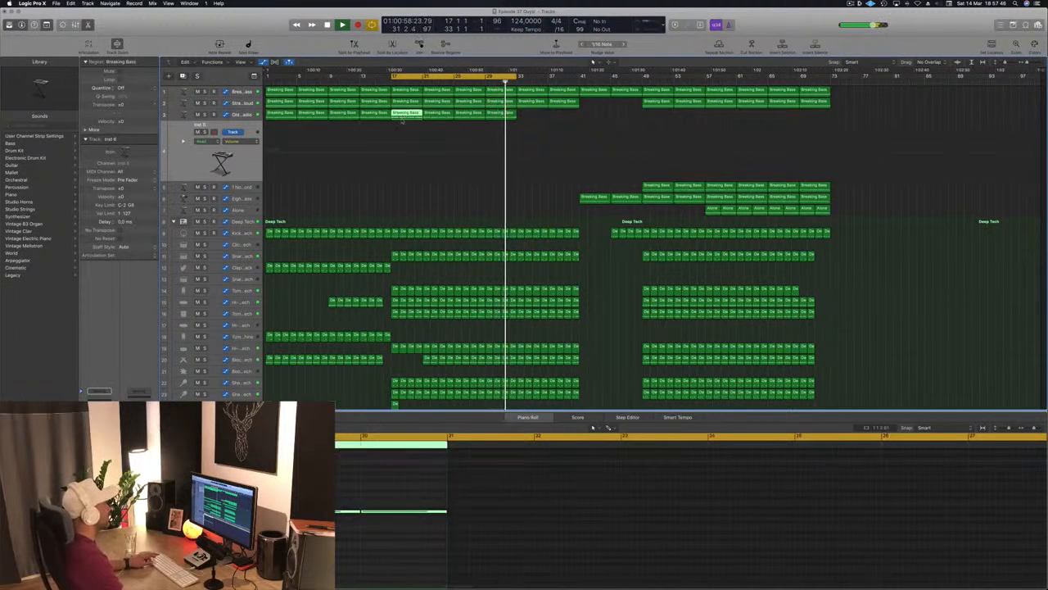
drag(402, 121, 403, 137)
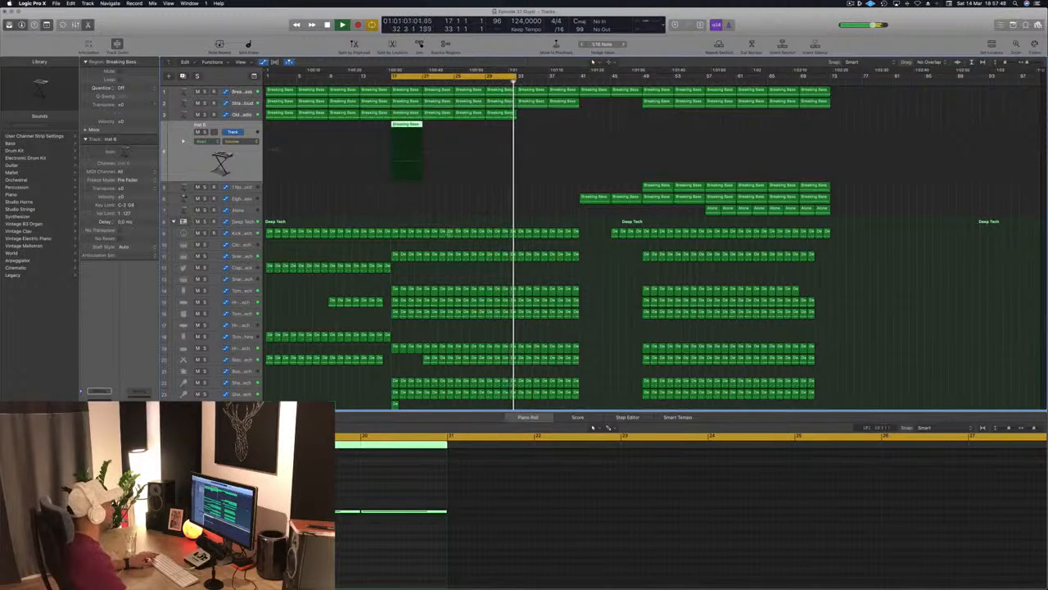
Step: Trim the starts of the notes in the copied region so each plays only during the second half of its bar
scroll(373, 517, down, 3)
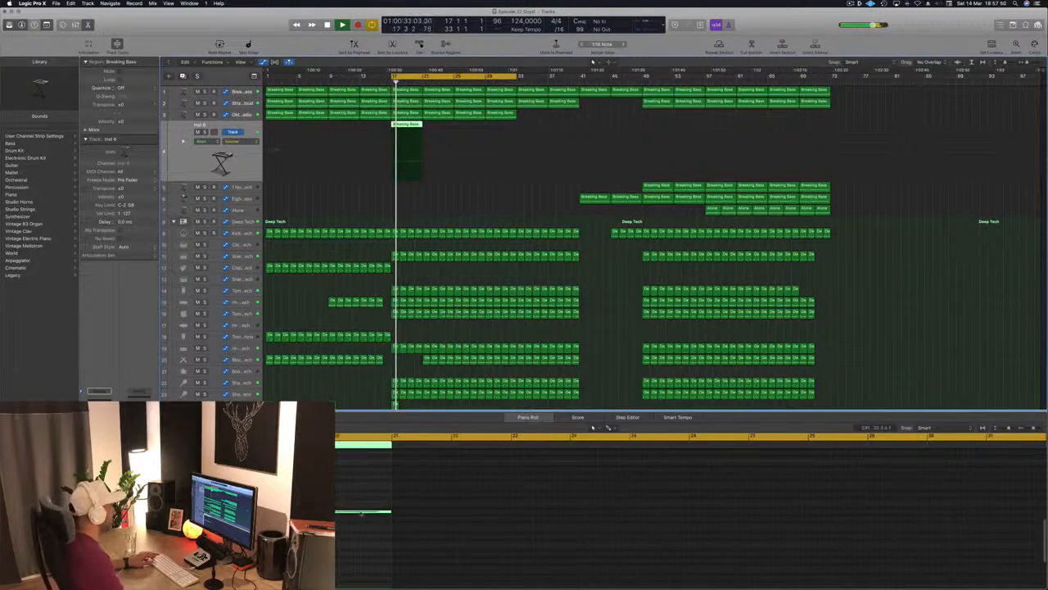
scroll(372, 517, left, 5)
drag(441, 494, 626, 514)
drag(444, 515, 474, 515)
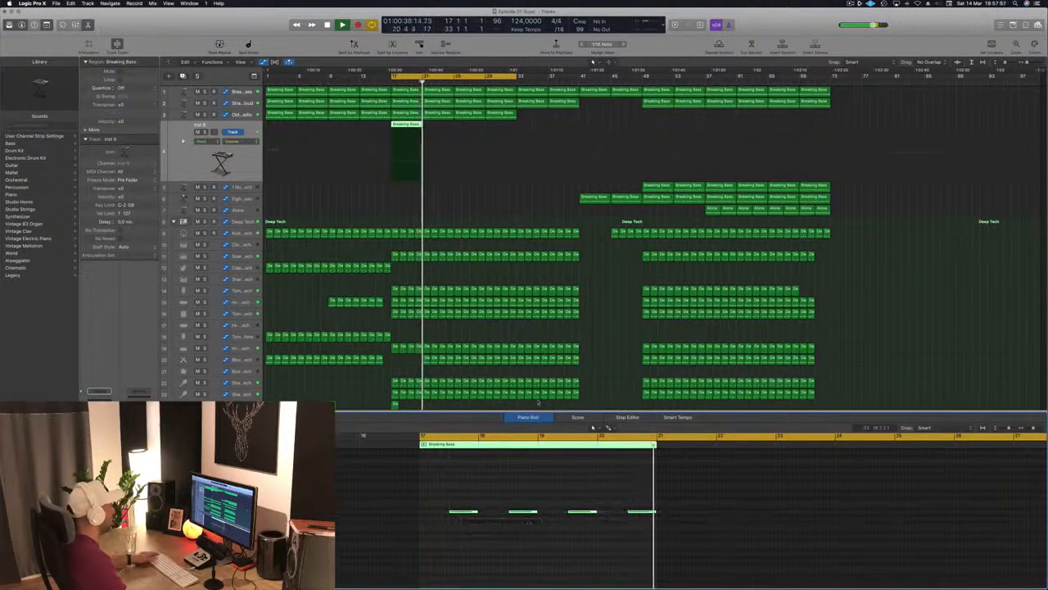
Step: Open the duplicated track's Alchemy instrument, audition the Thin performance variation, and set it to Warm
click(244, 172)
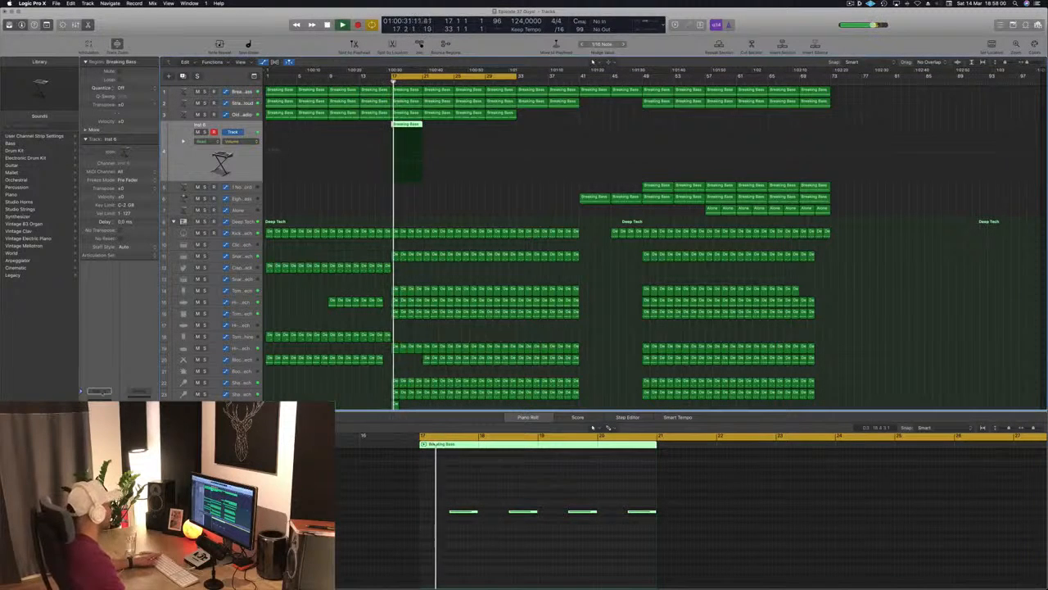
key(v)
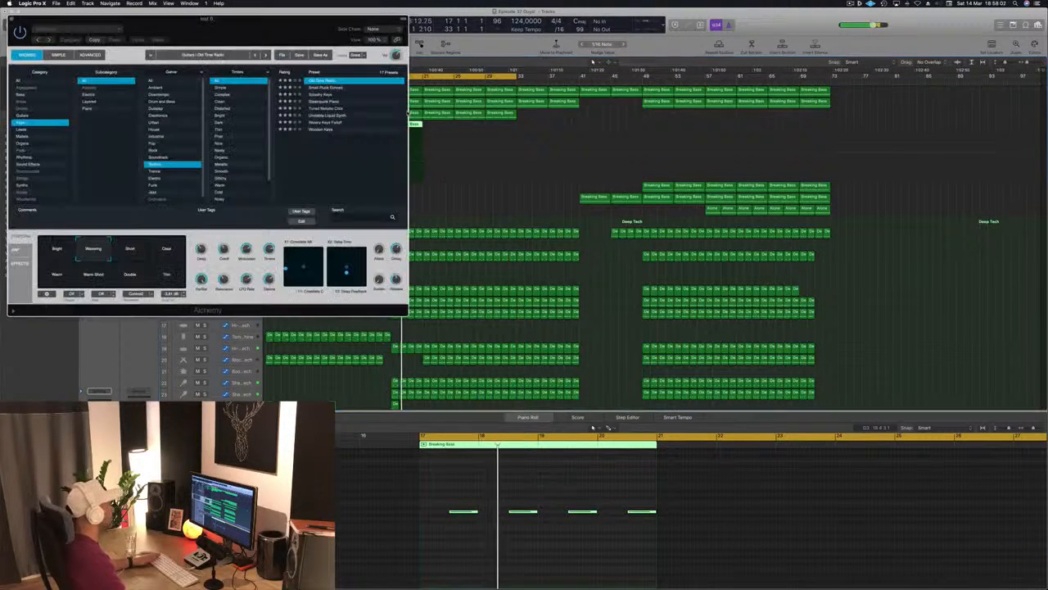
drag(345, 23, 762, 108)
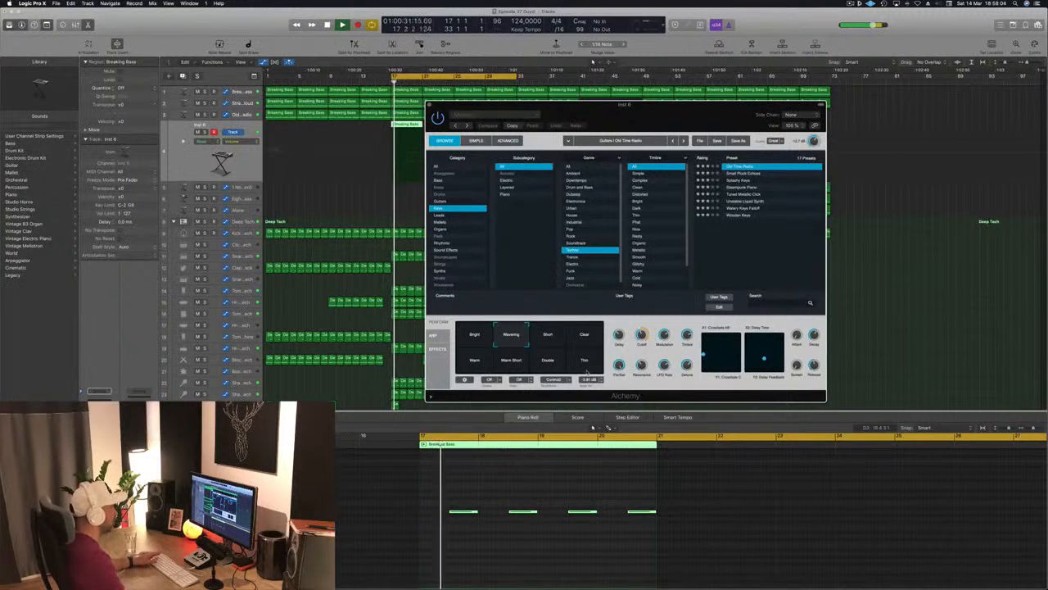
click(588, 365)
drag(659, 117, 746, 106)
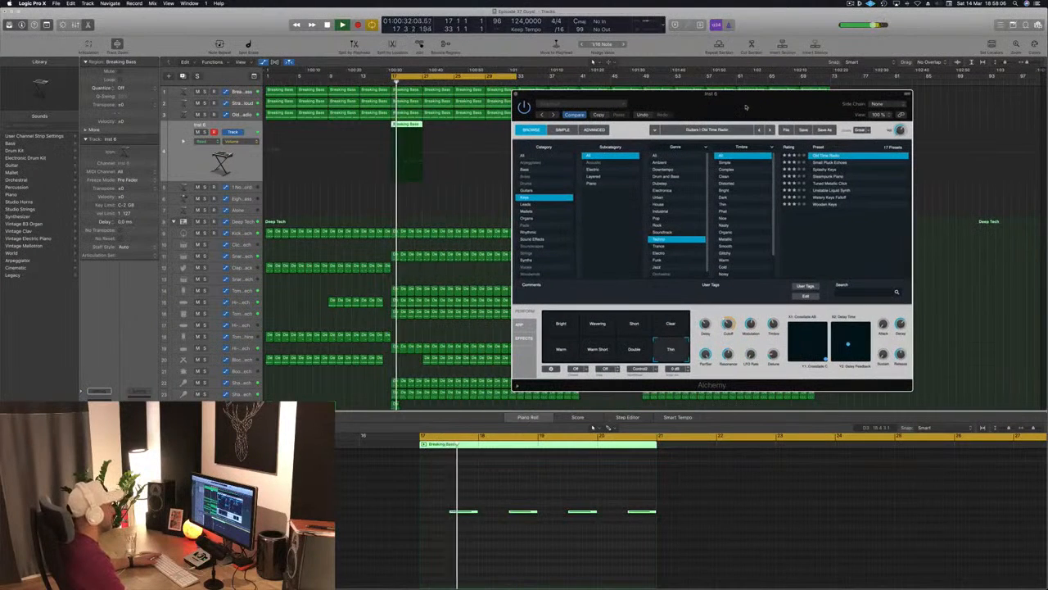
click(572, 349)
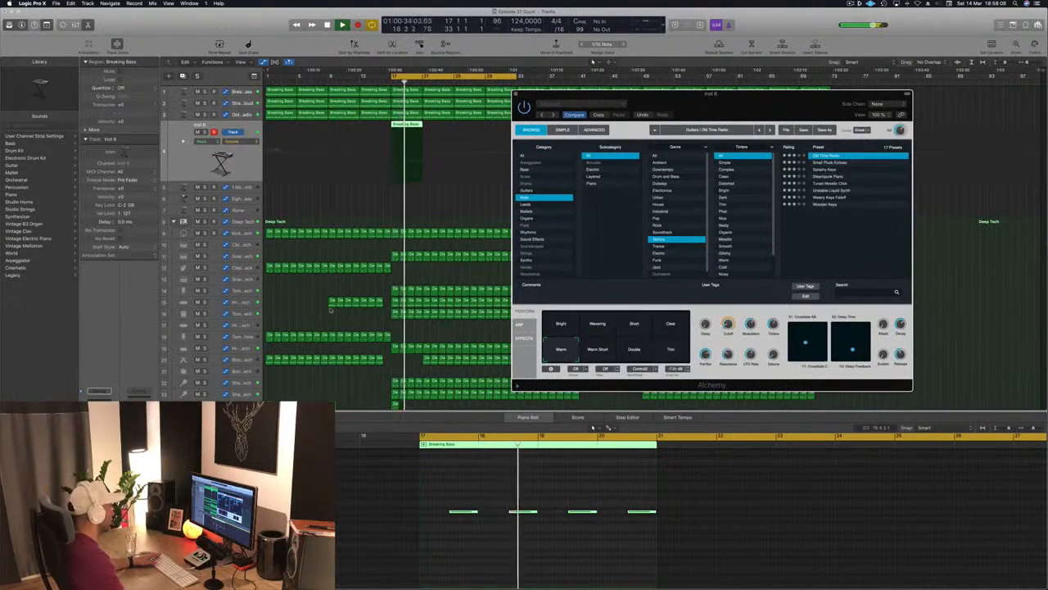
Step: Adjust the Old Time Radio preset's cutoff and audition its Warm Short, Double and Clear variations during playback
key(super+grave)
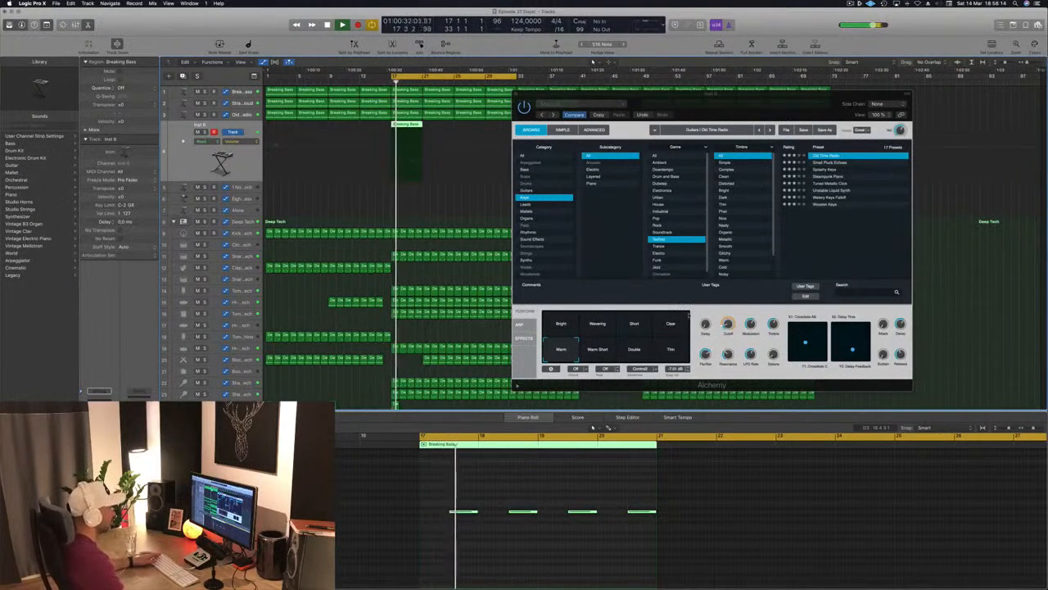
drag(728, 324, 731, 309)
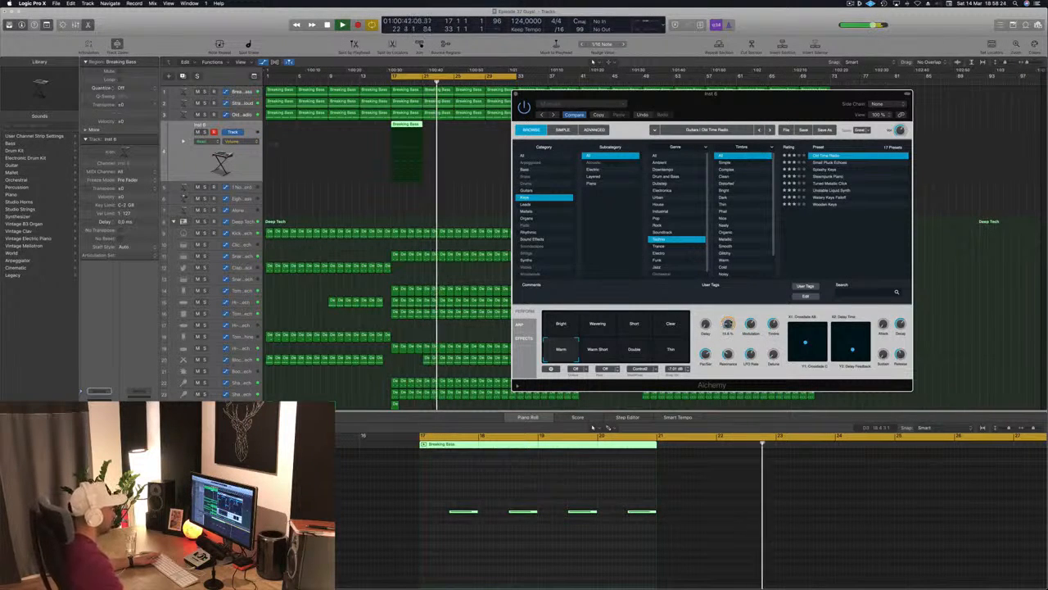
click(597, 350)
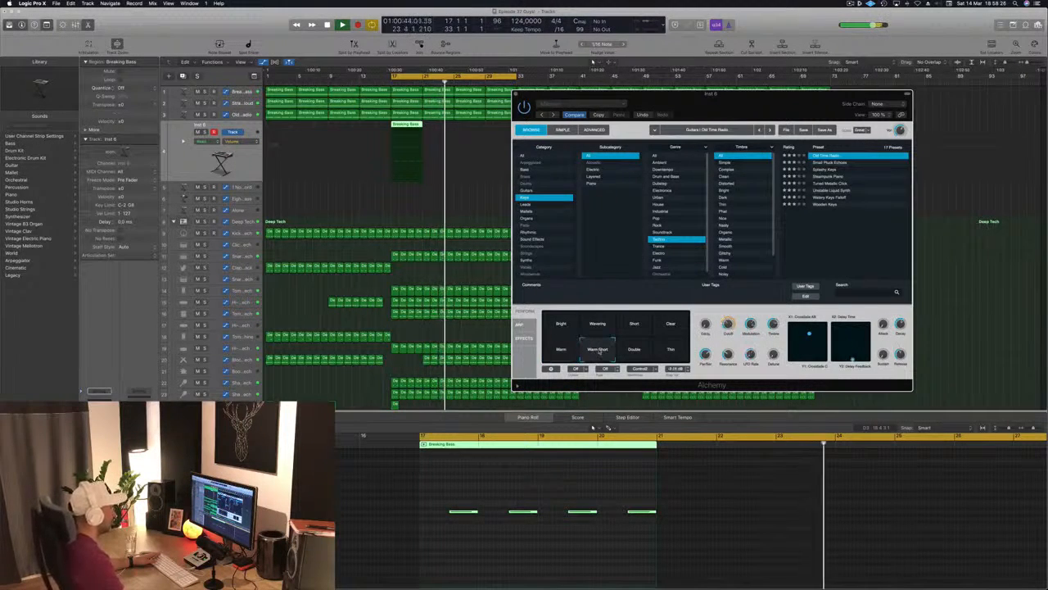
key(space)
key(space)
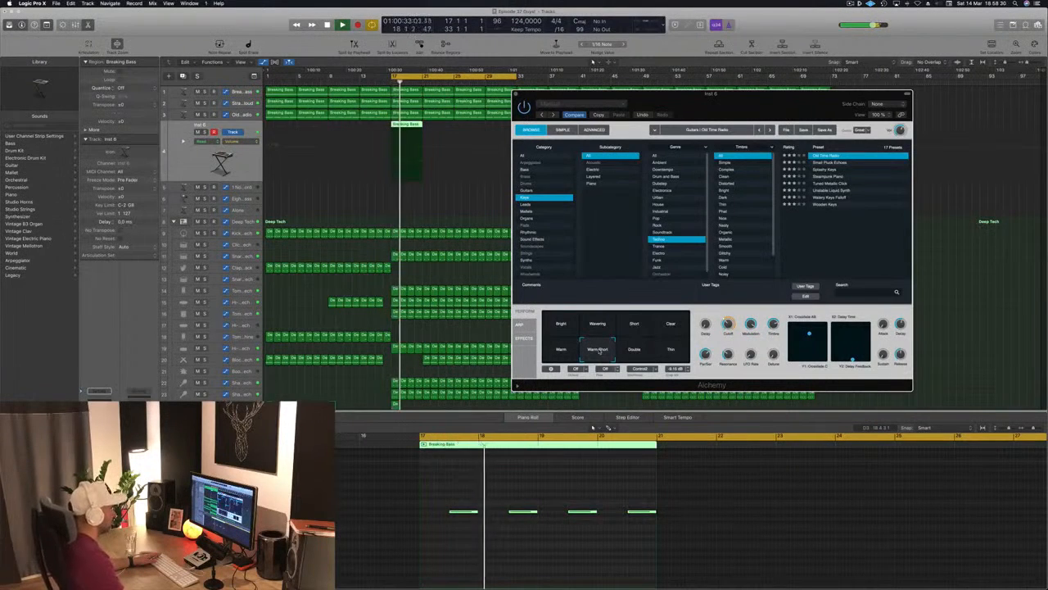
click(660, 349)
click(641, 353)
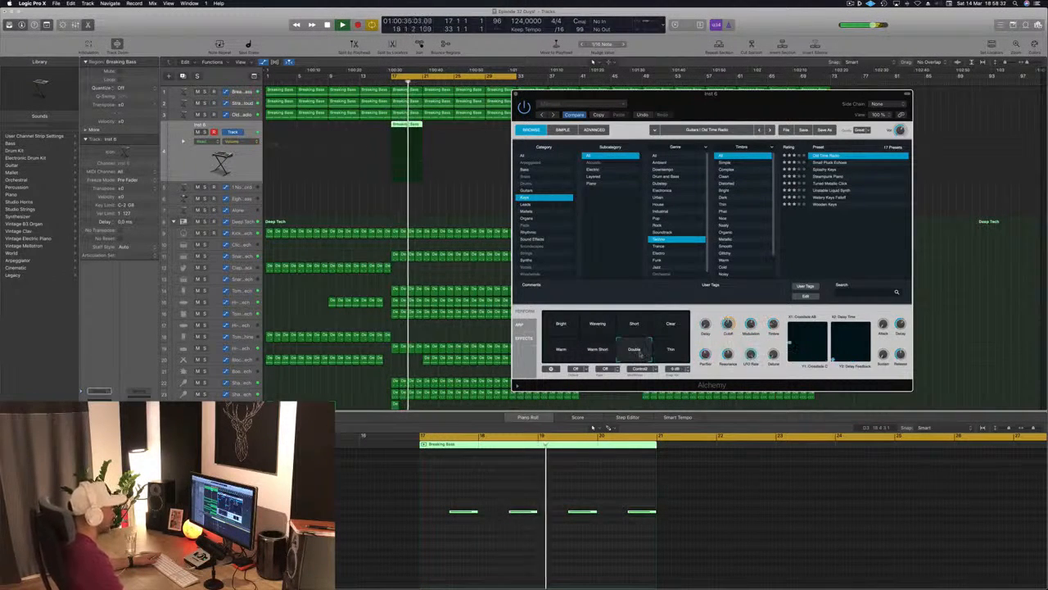
click(663, 331)
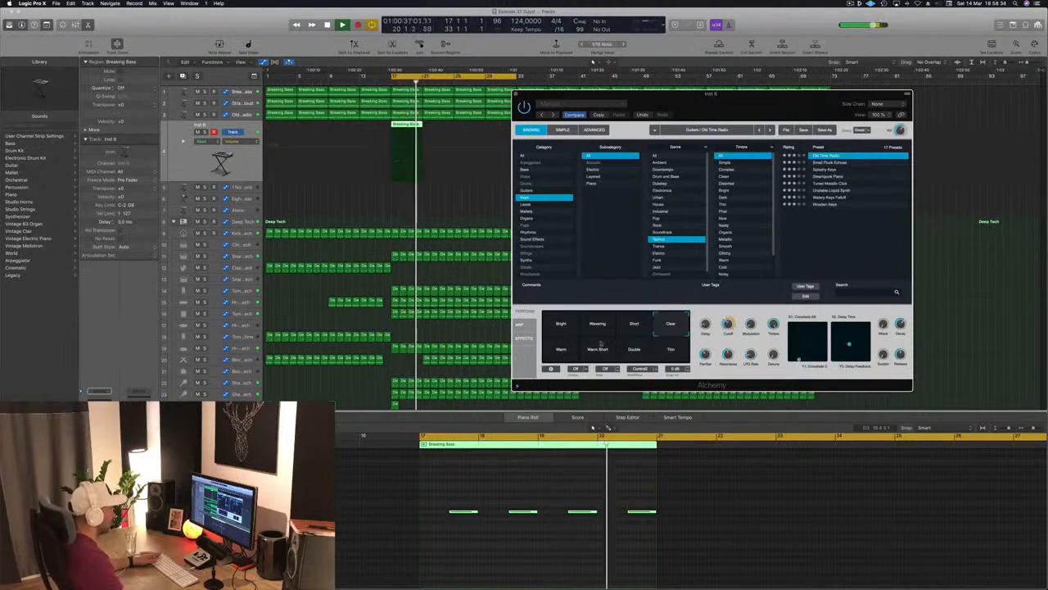
Step: Load the Small Pluck Echoes preset and audition its Soft, Pluck, Shorter, Bright & Short and Chord variations
click(829, 163)
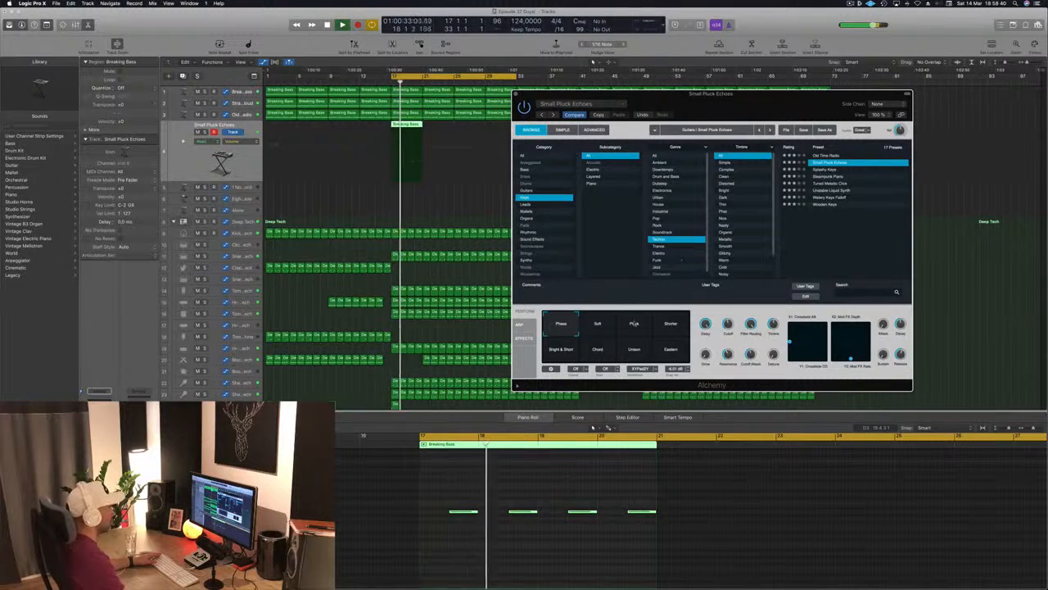
click(599, 332)
click(635, 332)
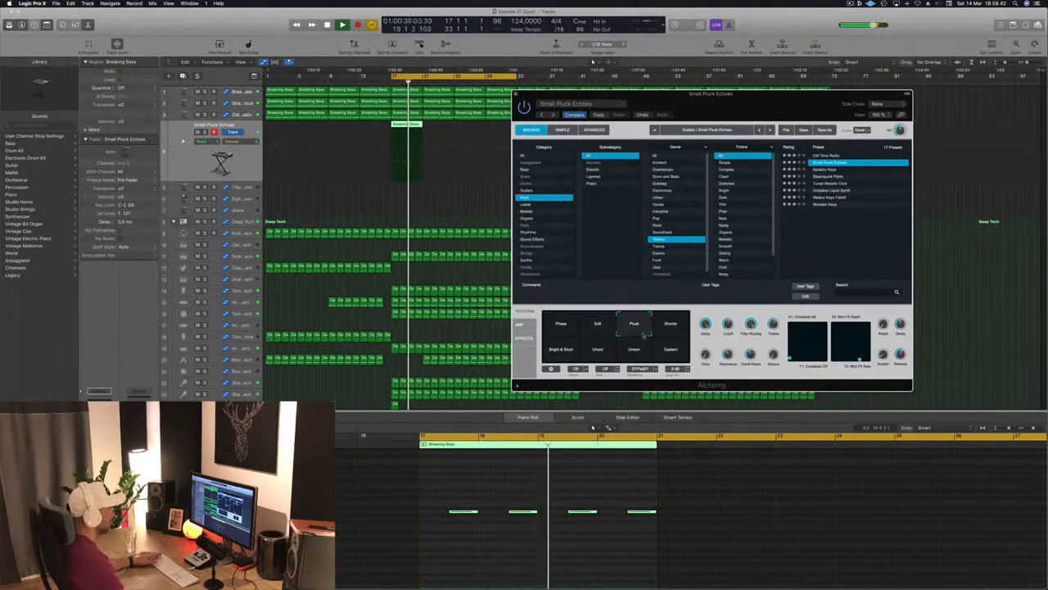
click(672, 332)
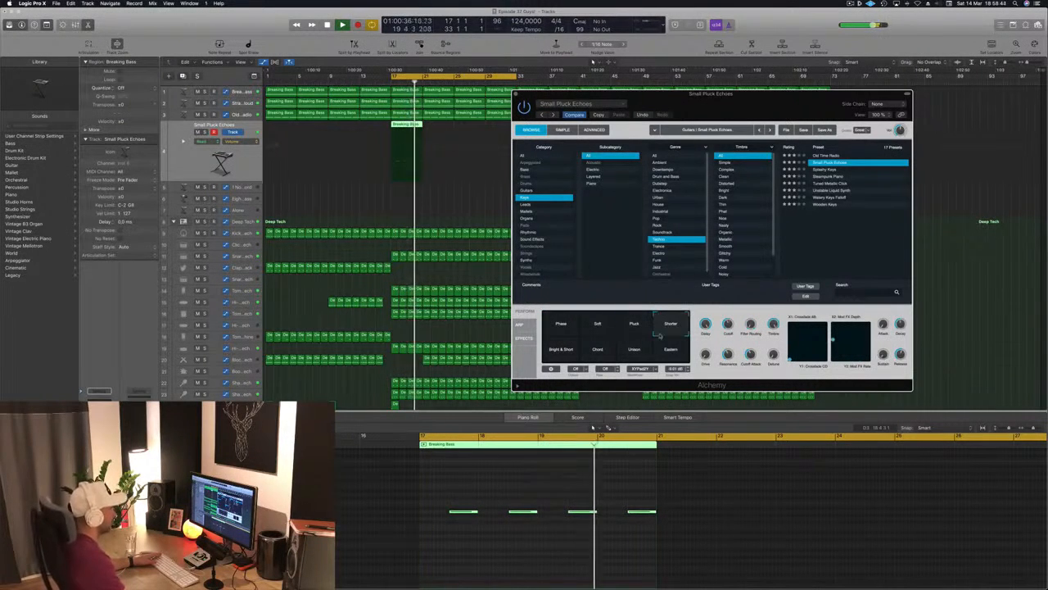
click(564, 352)
click(597, 352)
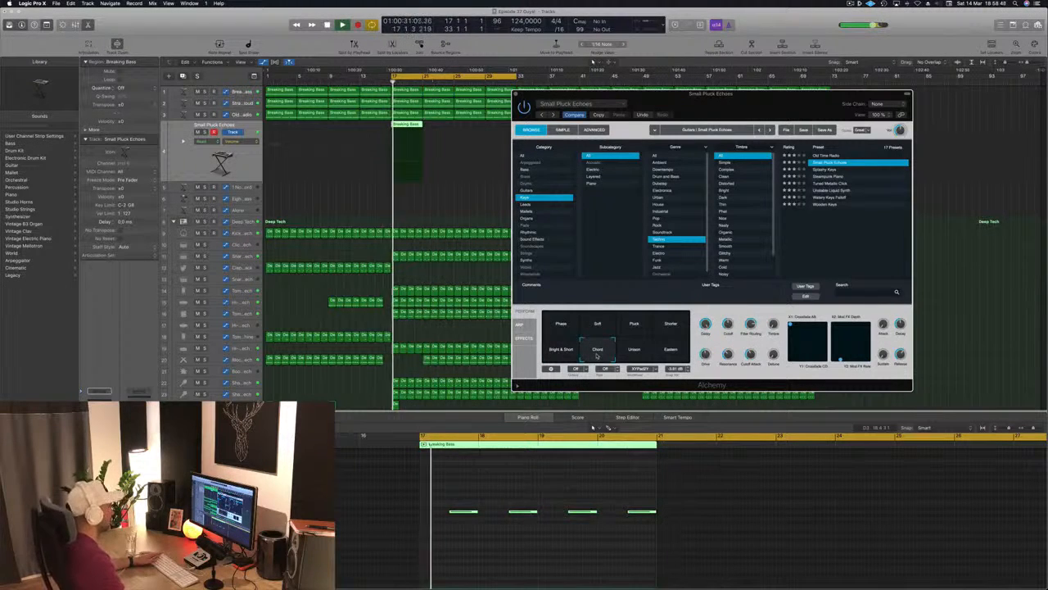
Step: Copy the duplicated track's bar 17 region to bar 21, and copy both regions to bar 25 to fill bars 17 to 33
drag(670, 93, 825, 132)
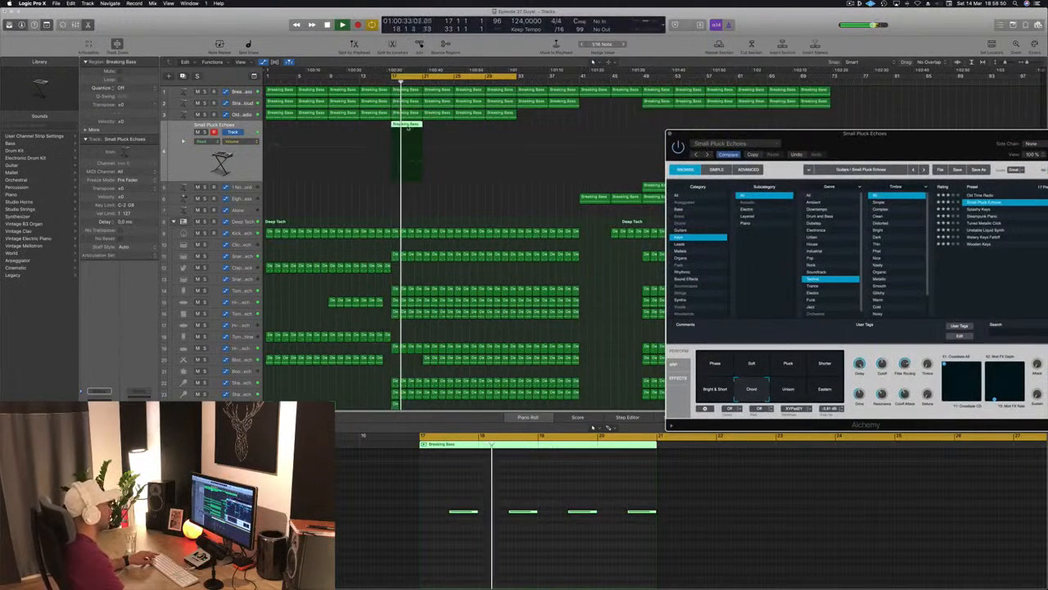
drag(407, 128, 446, 133)
drag(464, 155, 469, 134)
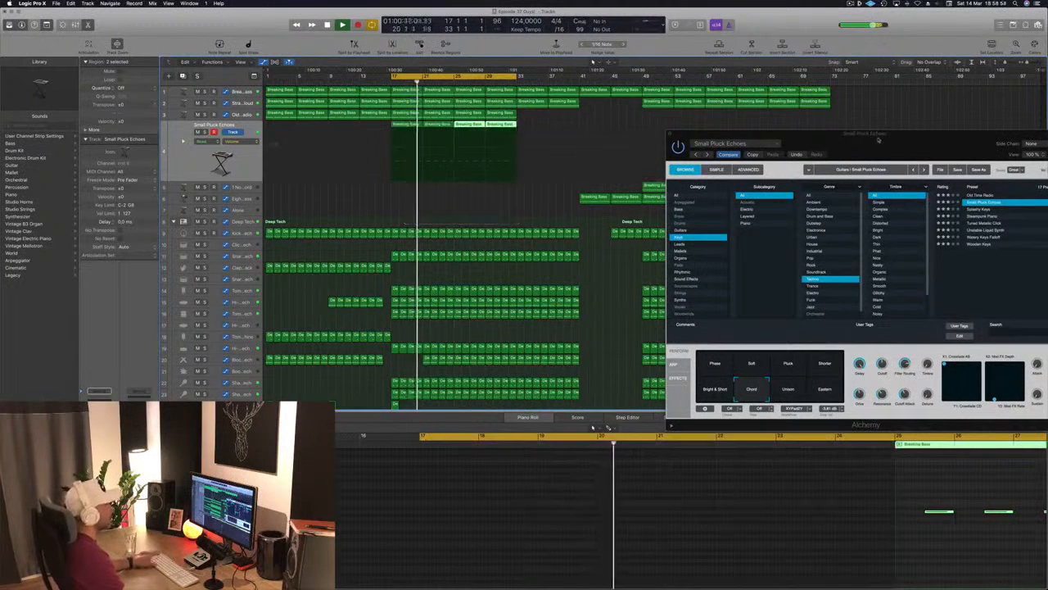
drag(872, 142, 692, 104)
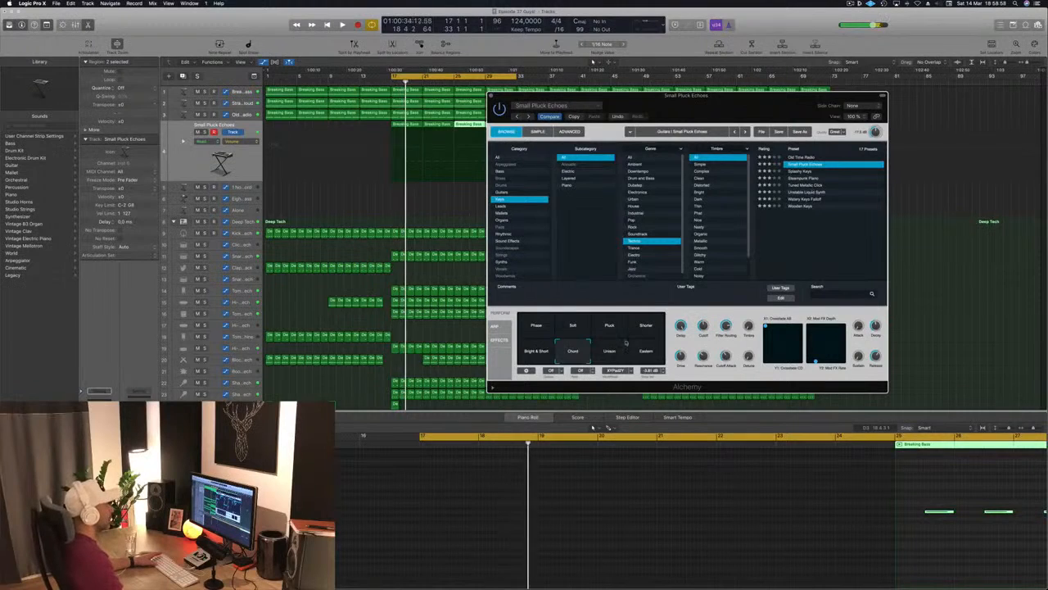
Step: Audition the Unison and Eastern variations of the Small Pluck Echoes preset during playback
key(space)
click(620, 347)
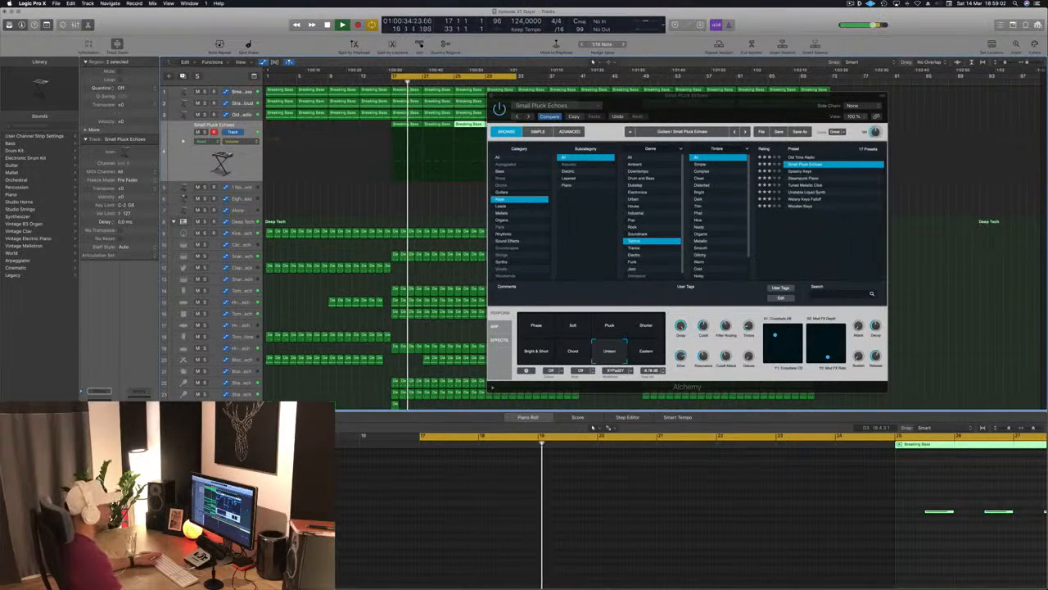
click(646, 351)
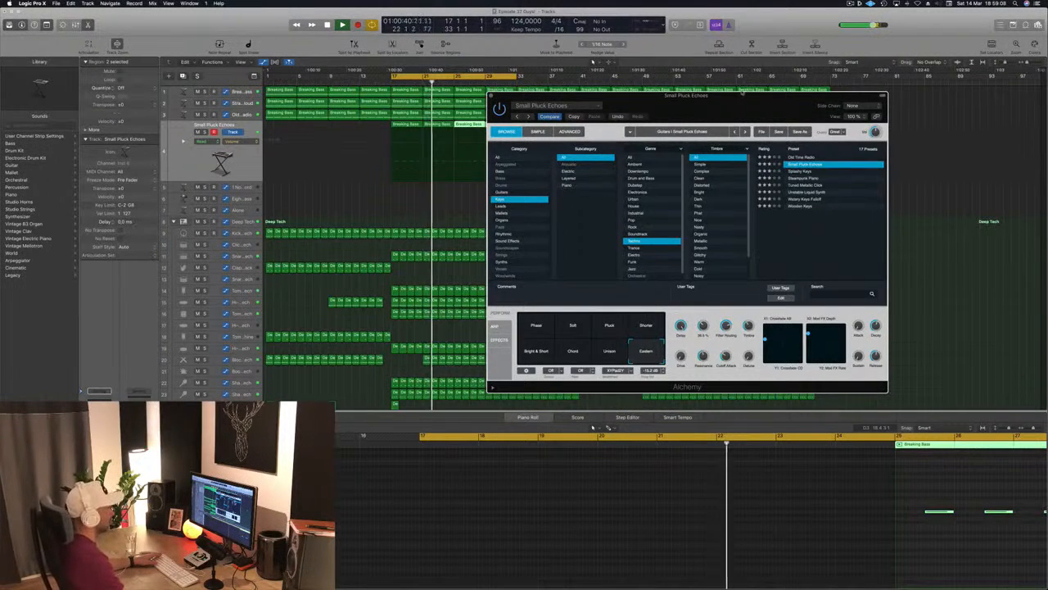
drag(742, 96, 657, 111)
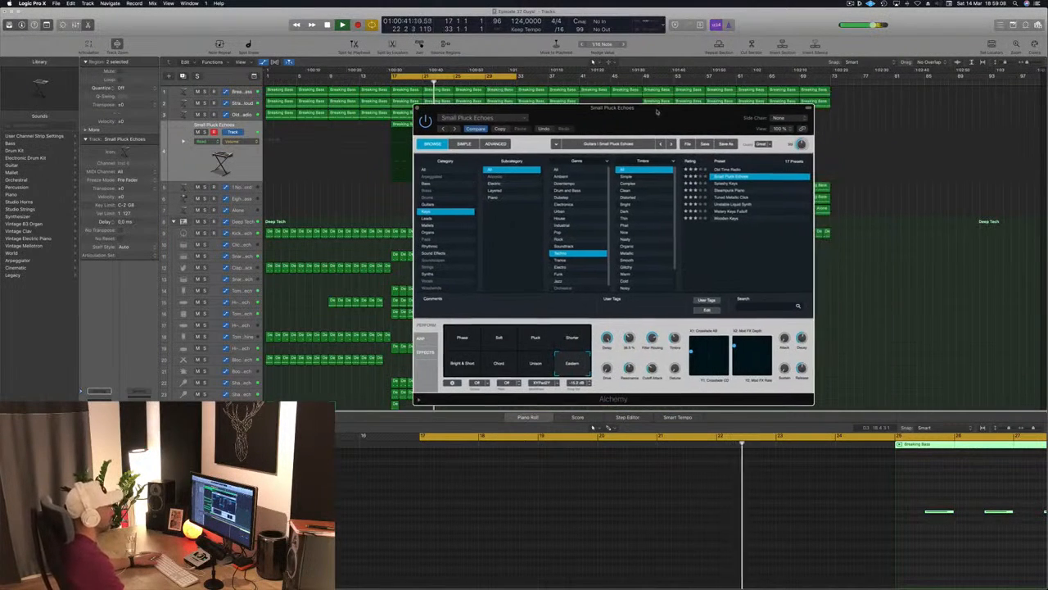
Step: Load the Splashy Keys preset and audition variations including Key Driver, Distorted Organ, Room and Wet Organ
click(727, 184)
drag(676, 127, 801, 111)
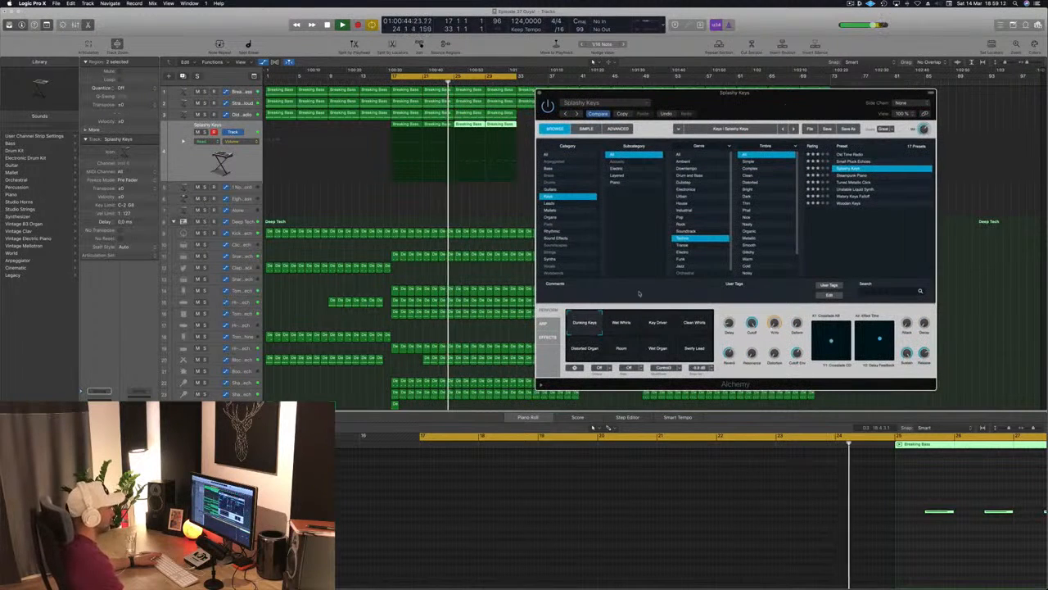
click(659, 326)
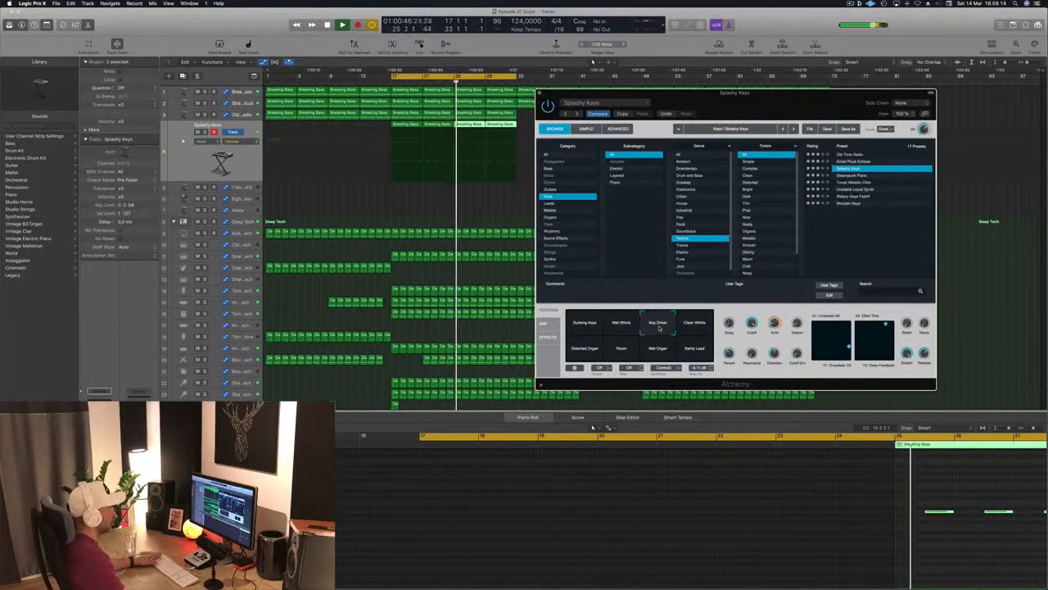
click(699, 328)
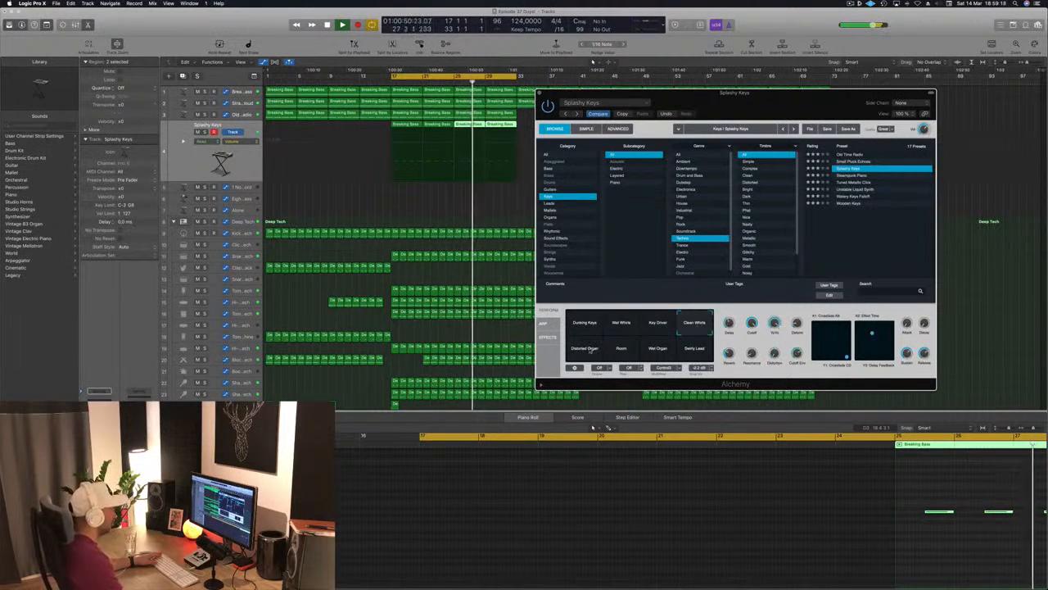
click(591, 348)
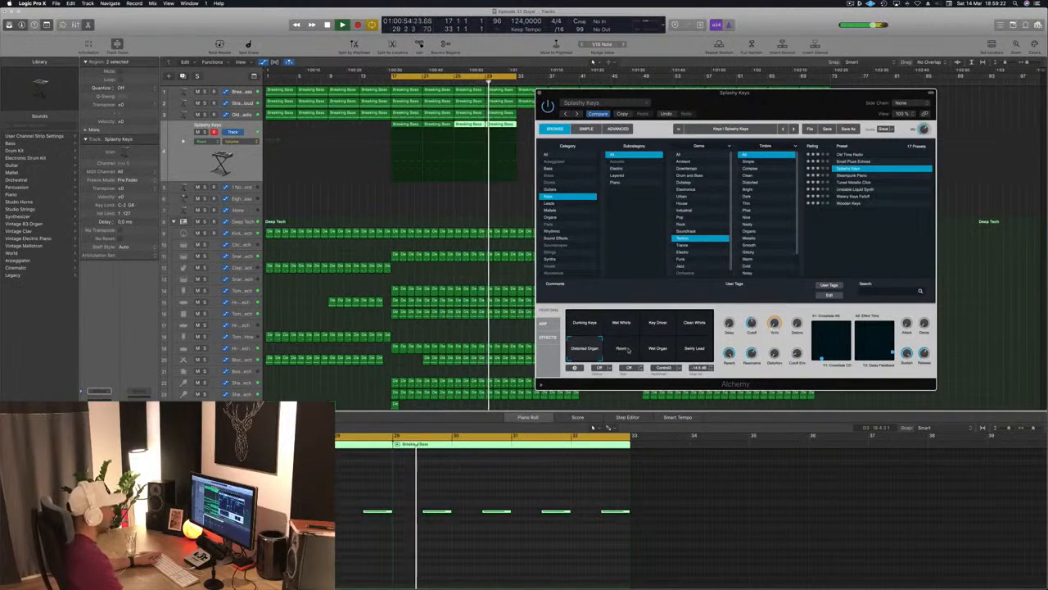
click(620, 348)
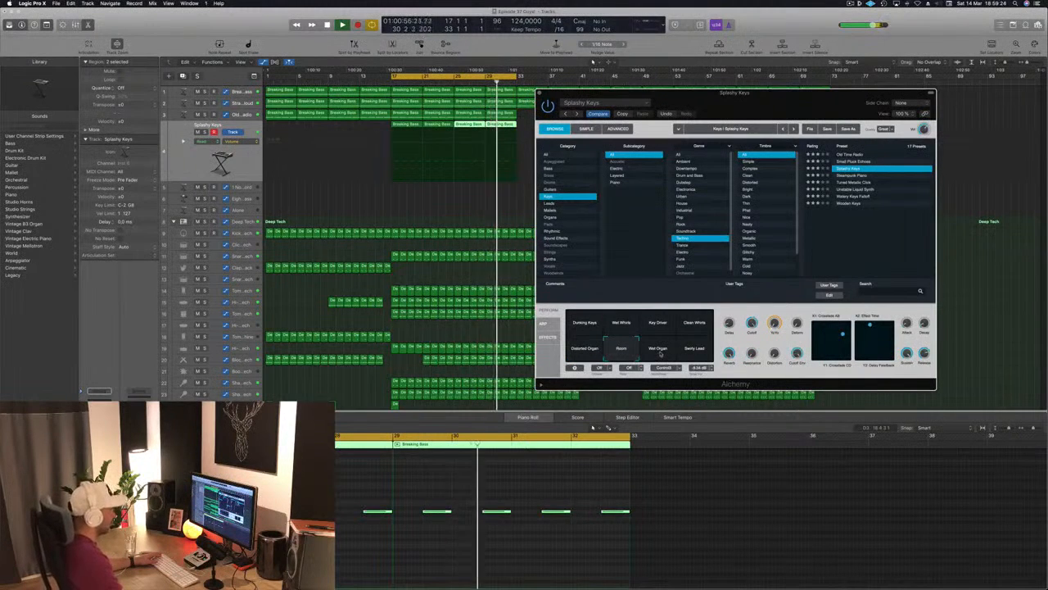
click(660, 351)
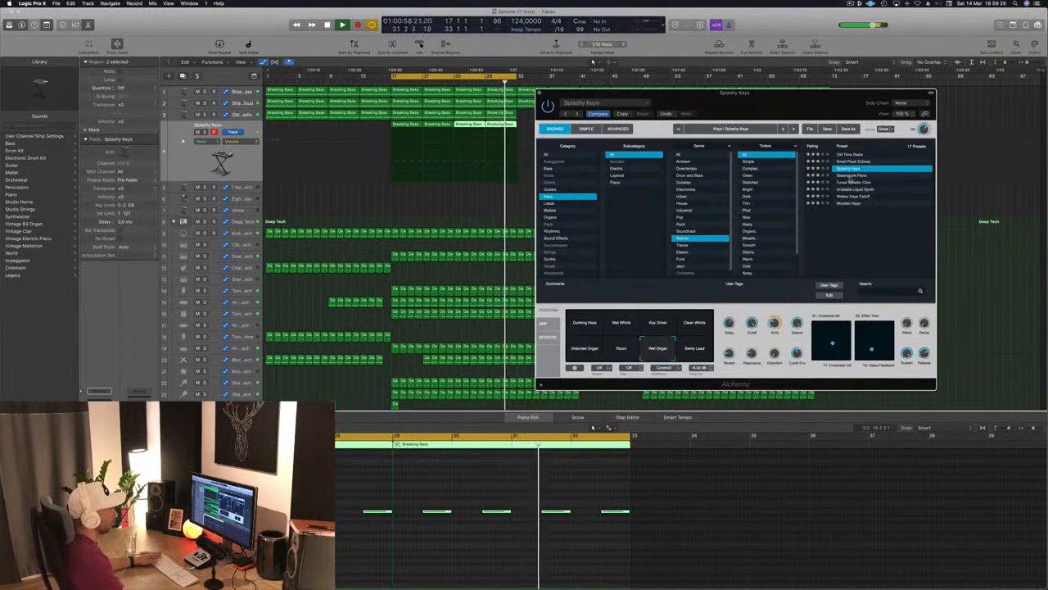
Step: Audition the Steampunk Piano, Tuned Metallic Click and Wooden Keys presets on the duplicated track
click(853, 175)
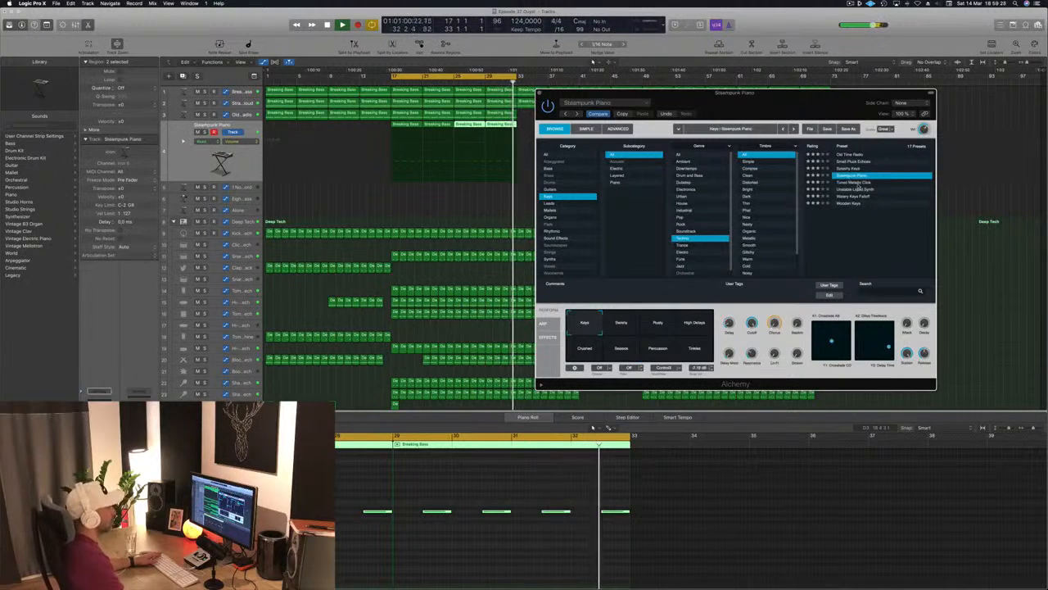
click(856, 182)
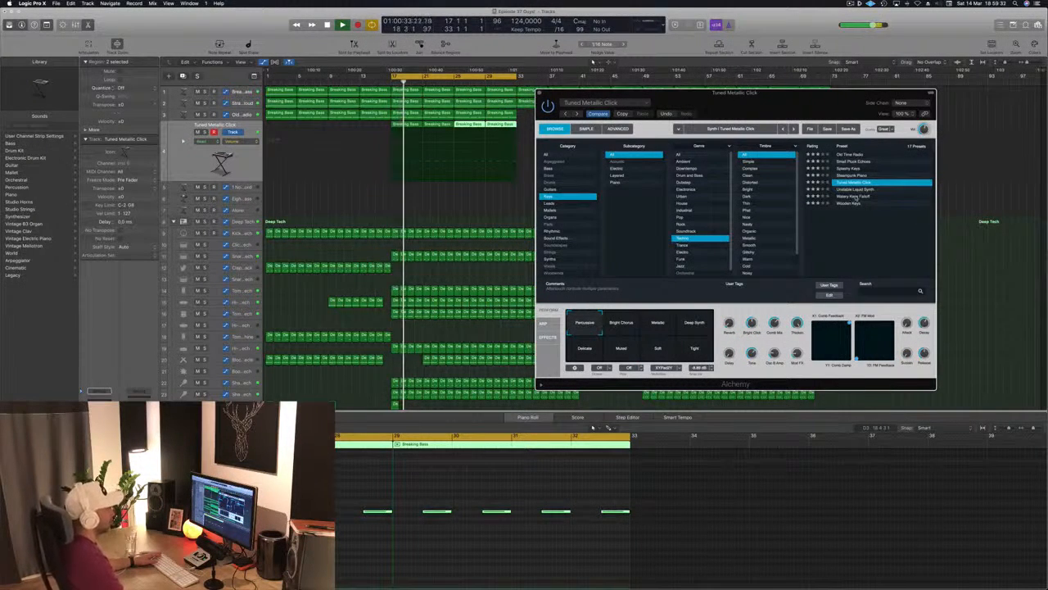
click(853, 203)
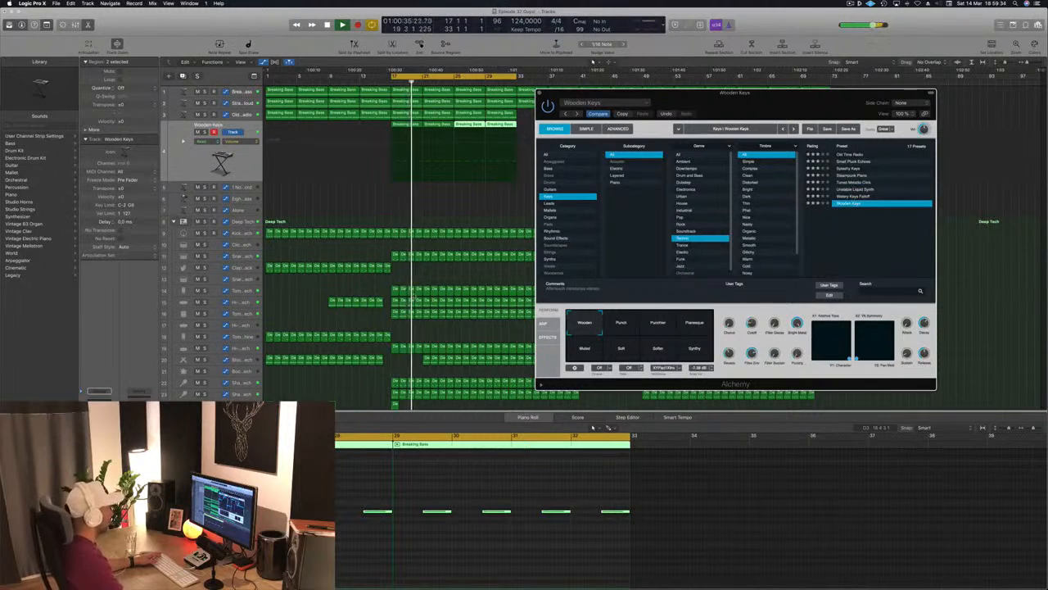
Step: Audition the Punch, Puncher, Muted, Soft and Synthy variations, among others, of the Wooden Keys preset
click(628, 333)
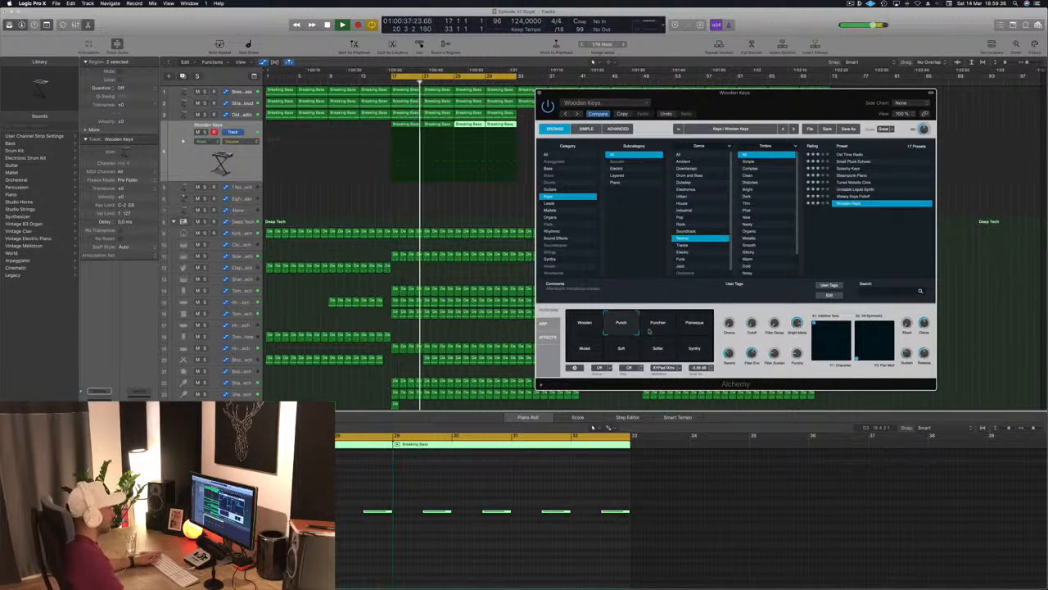
click(660, 331)
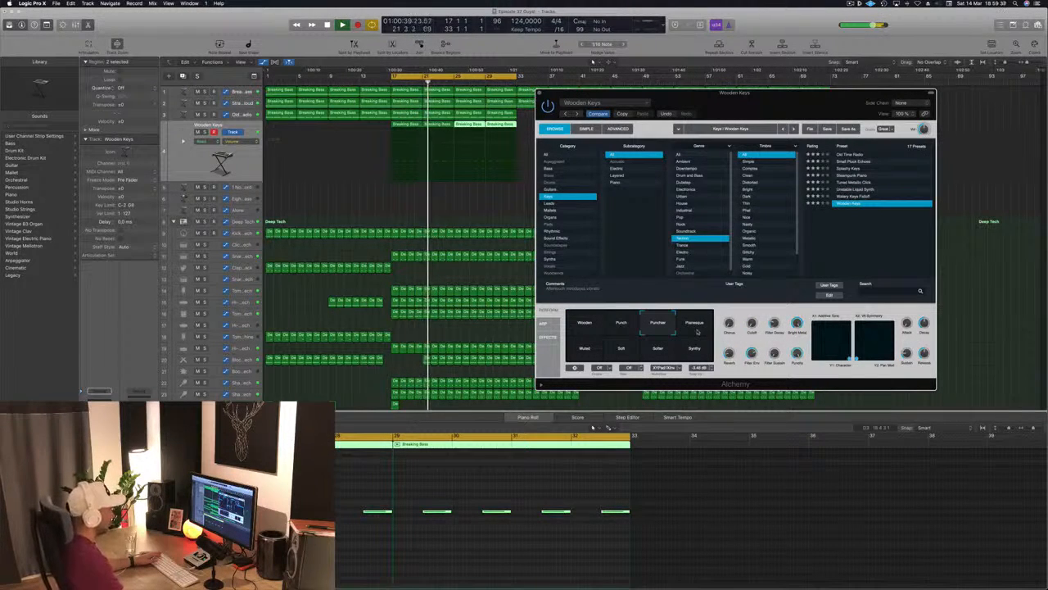
click(695, 328)
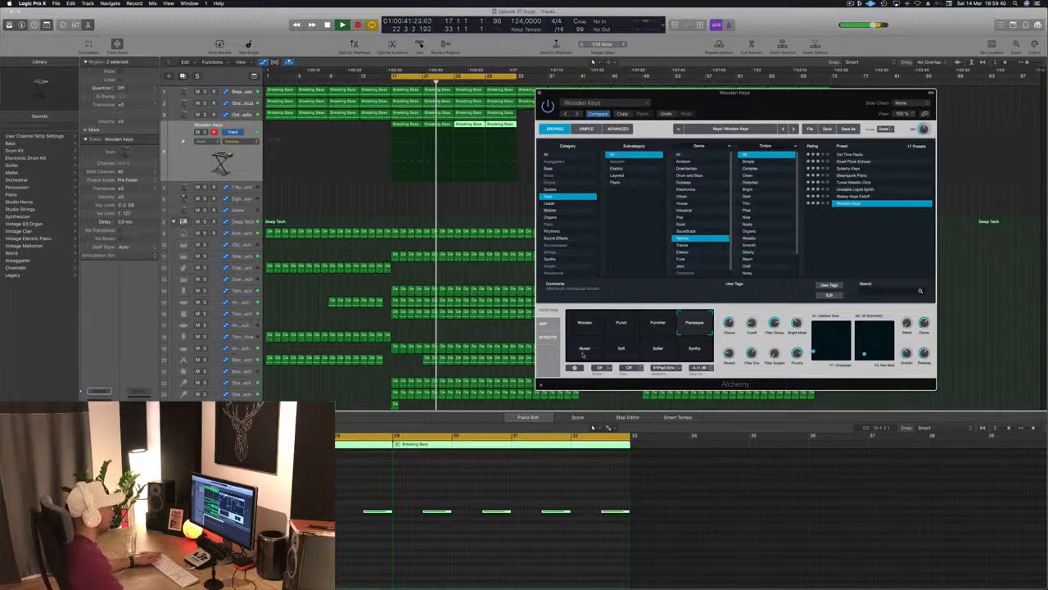
click(583, 352)
click(623, 350)
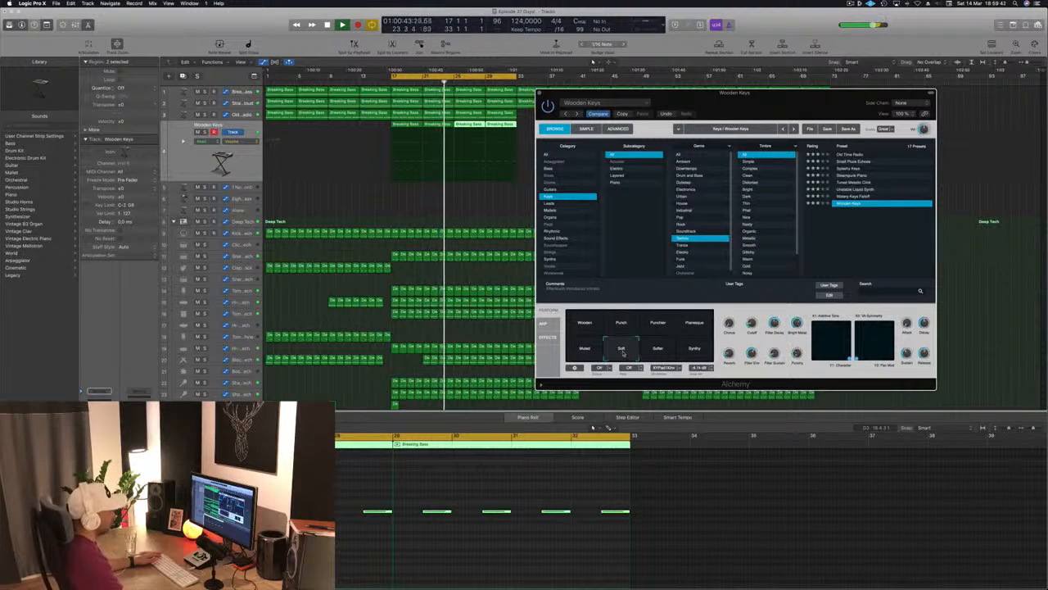
click(698, 352)
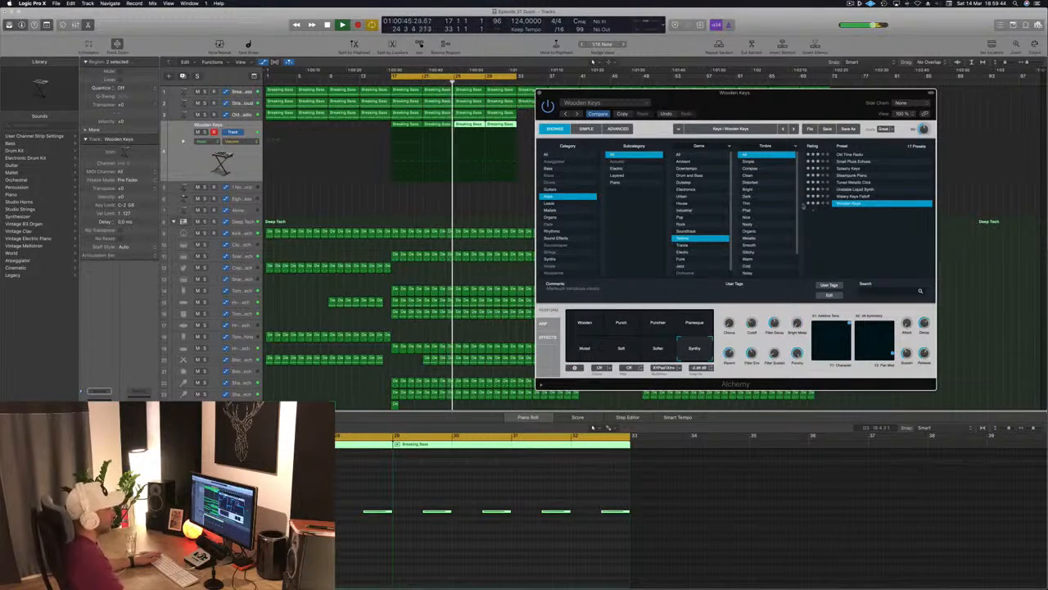
Step: Show Keys presets of all genres, audition VA Chime Piano, Watery Electric Piano and Wet Bar, and load Wooden Bells
click(680, 156)
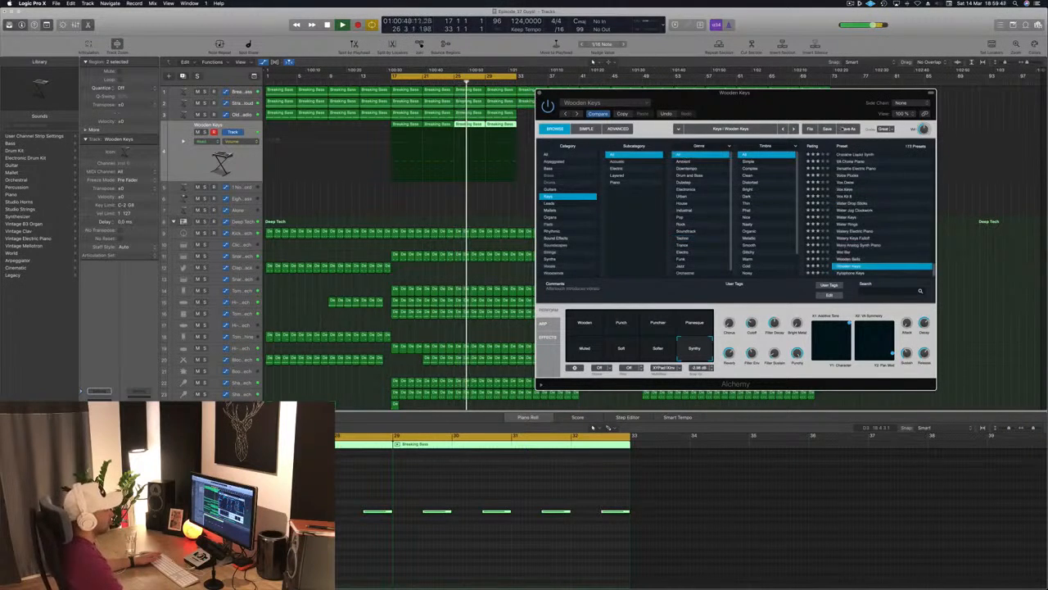
click(852, 161)
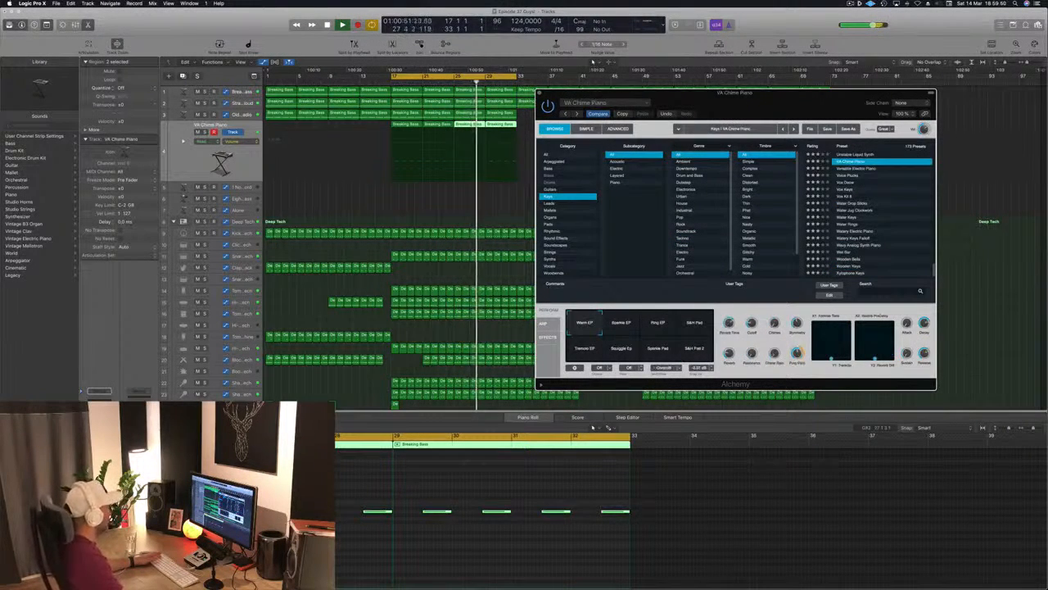
click(860, 231)
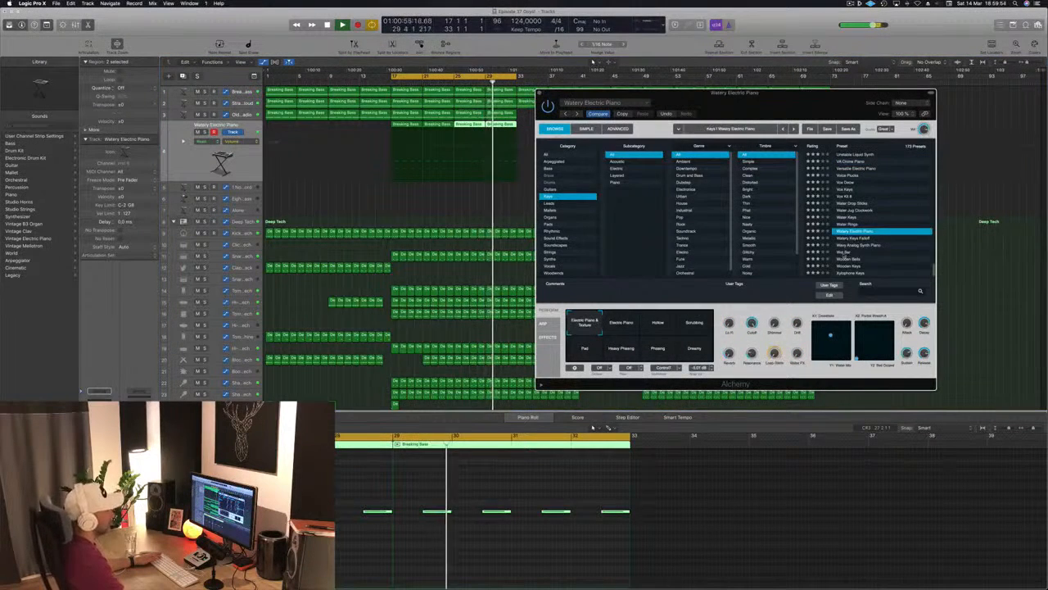
click(856, 251)
click(849, 260)
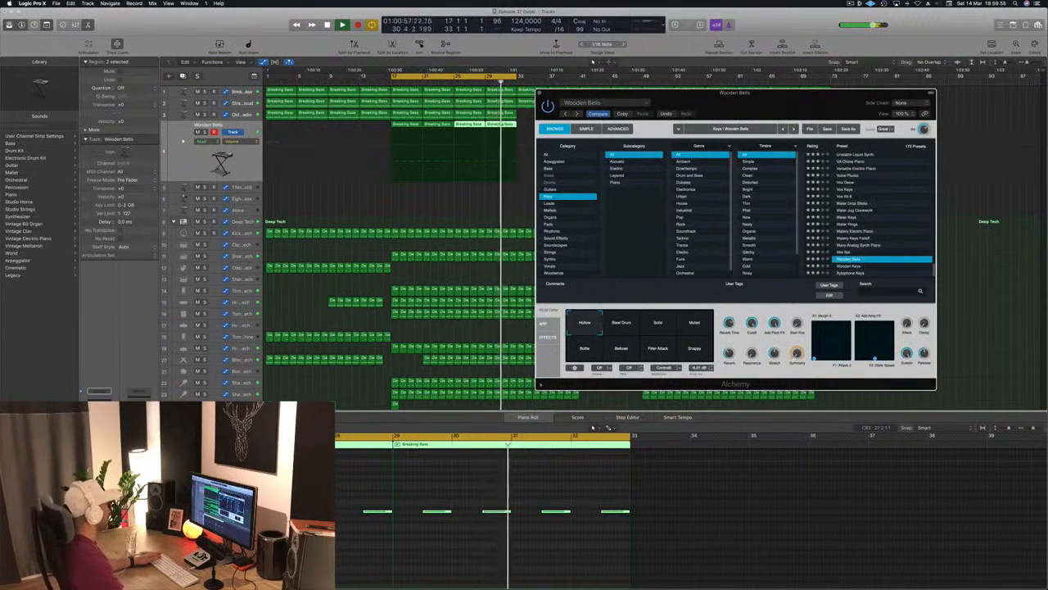
key(super+grave)
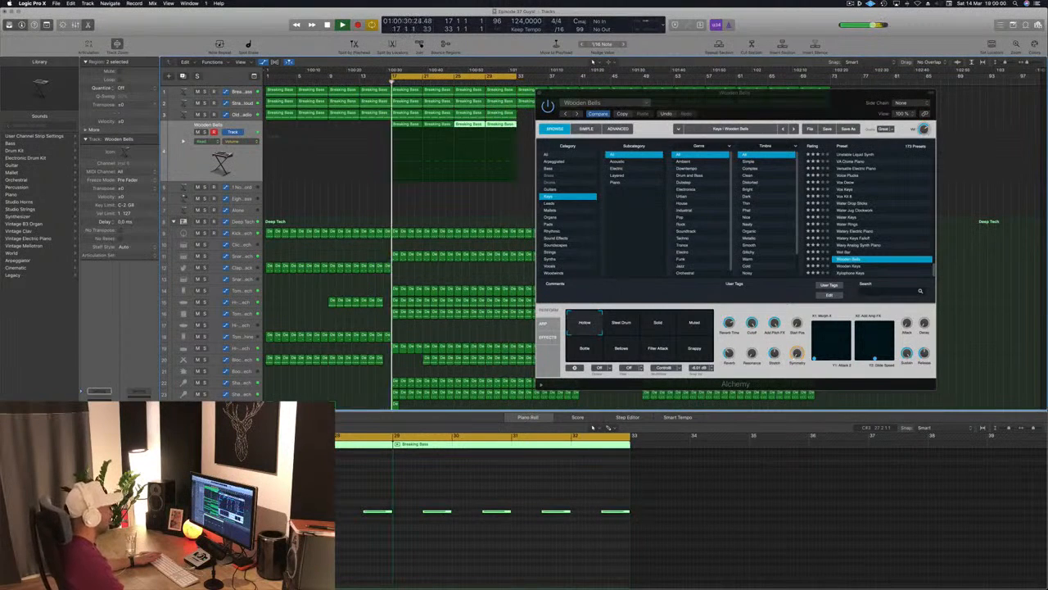
Step: Close the Alchemy window and clear the region selection on the Wooden Bells track
drag(789, 109, 702, 131)
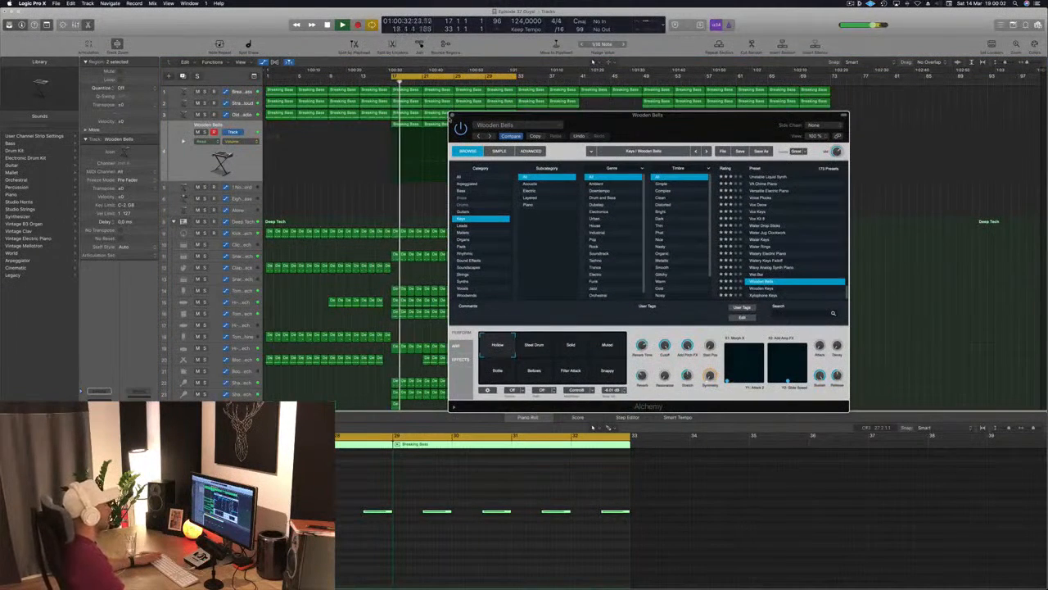
key(super+w)
click(220, 156)
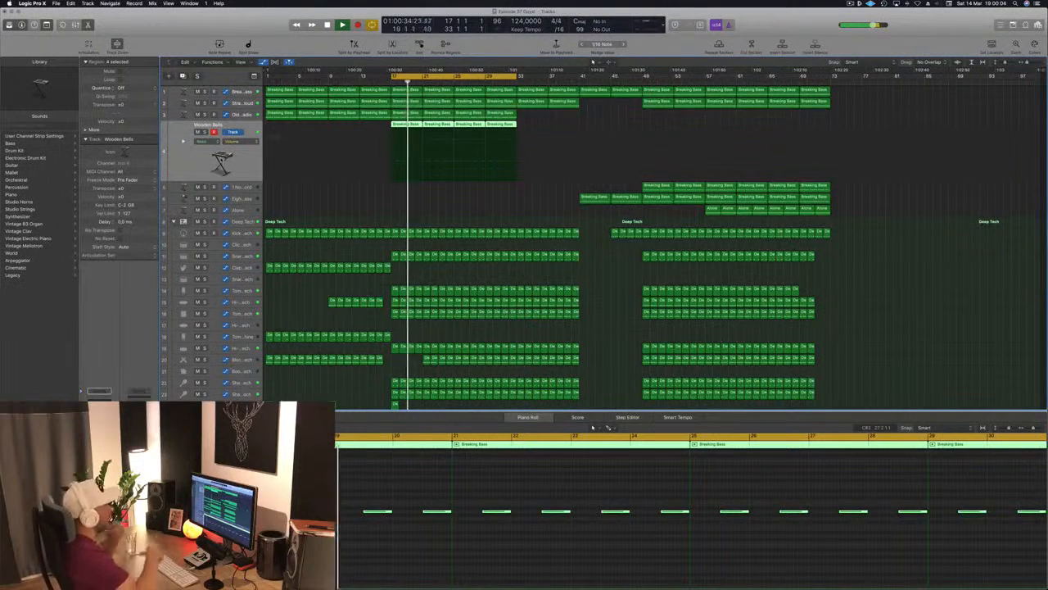
click(503, 204)
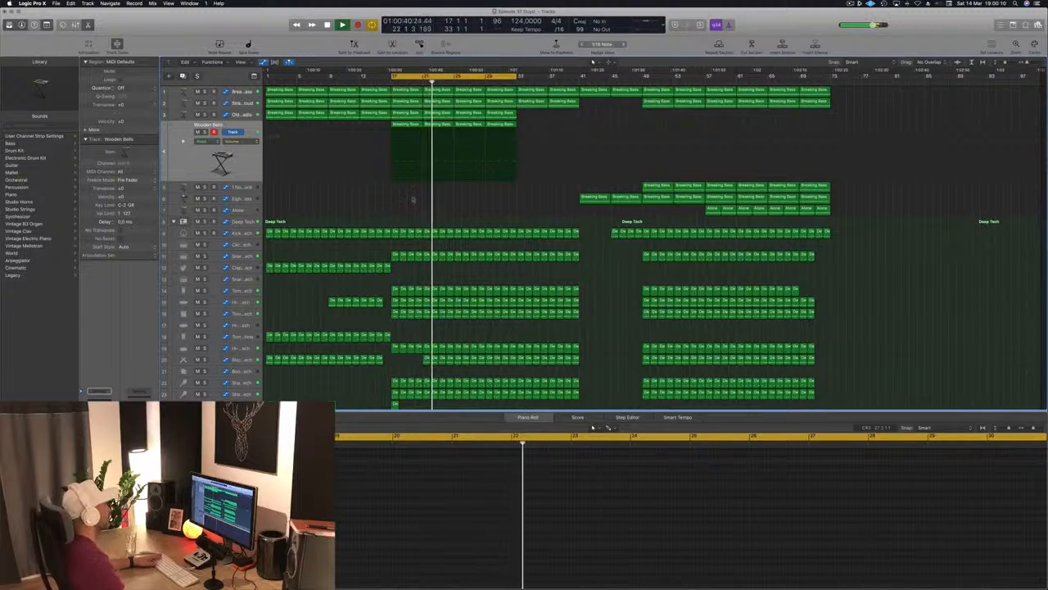
Step: Check the Beep and Block drum tracks and the main Deep Tech track while the section from bar 17 plays
scroll(246, 303, down, 5)
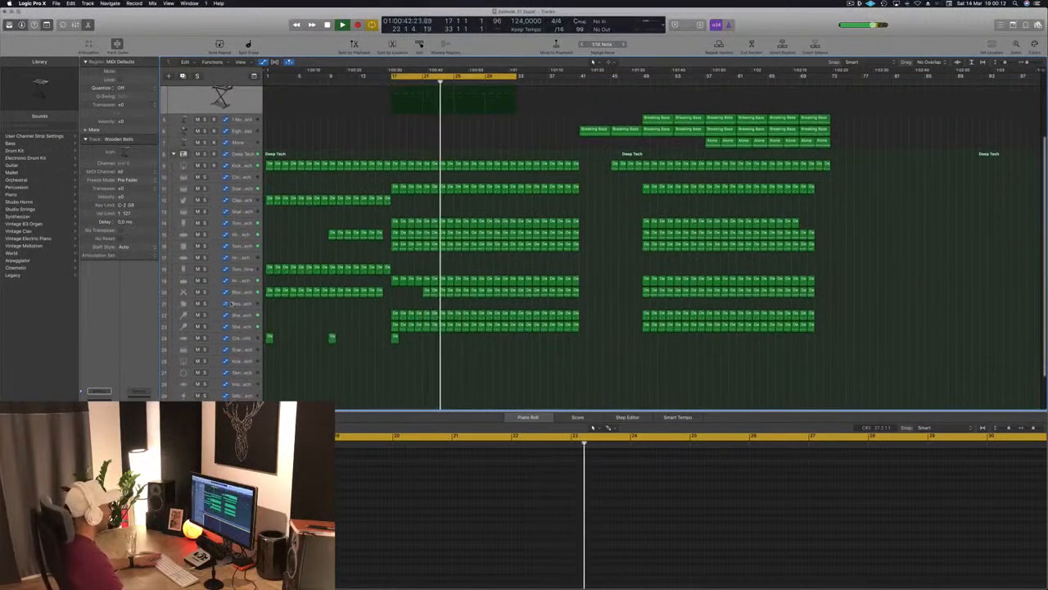
click(246, 303)
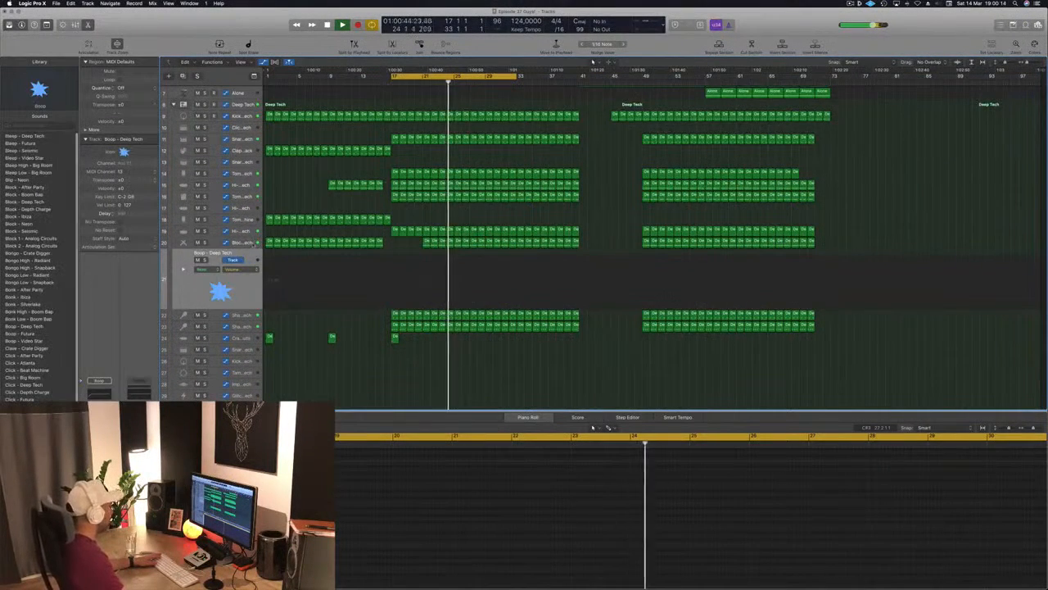
key(Up)
scroll(524, 245, up, 5)
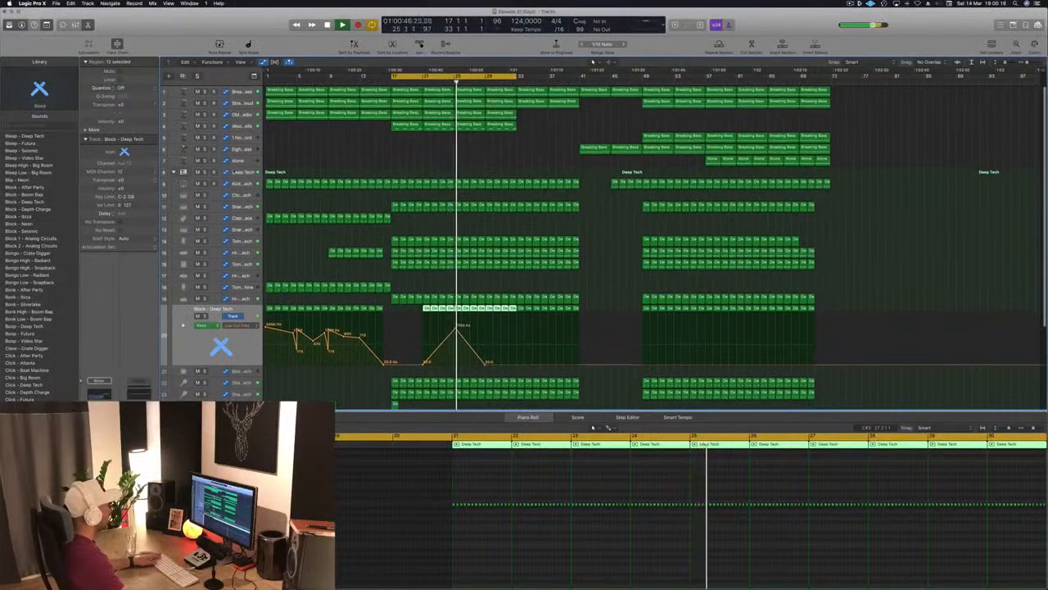
click(237, 172)
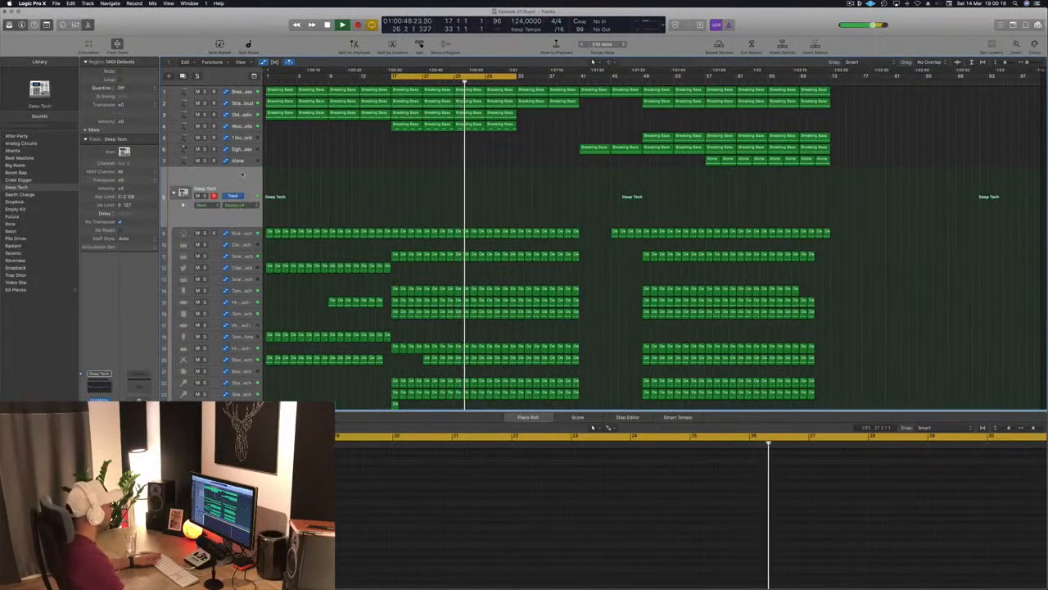
Step: On the Kick 1 track, lower the low-cut frequency automation from bar 25 to bar 41 and remove the peak at bar 25
click(248, 236)
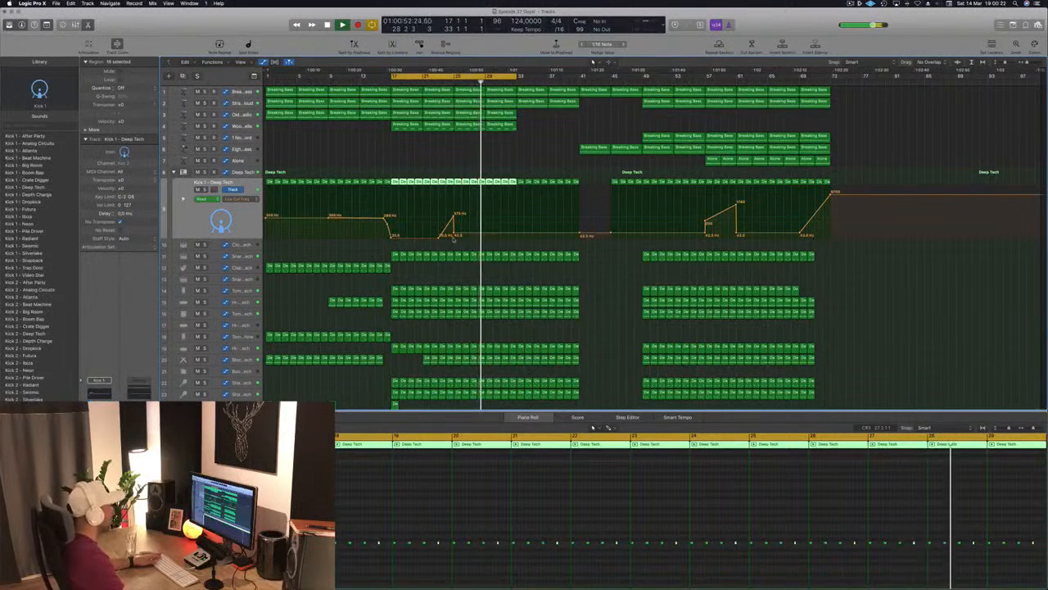
drag(454, 233, 453, 239)
drag(579, 232, 580, 239)
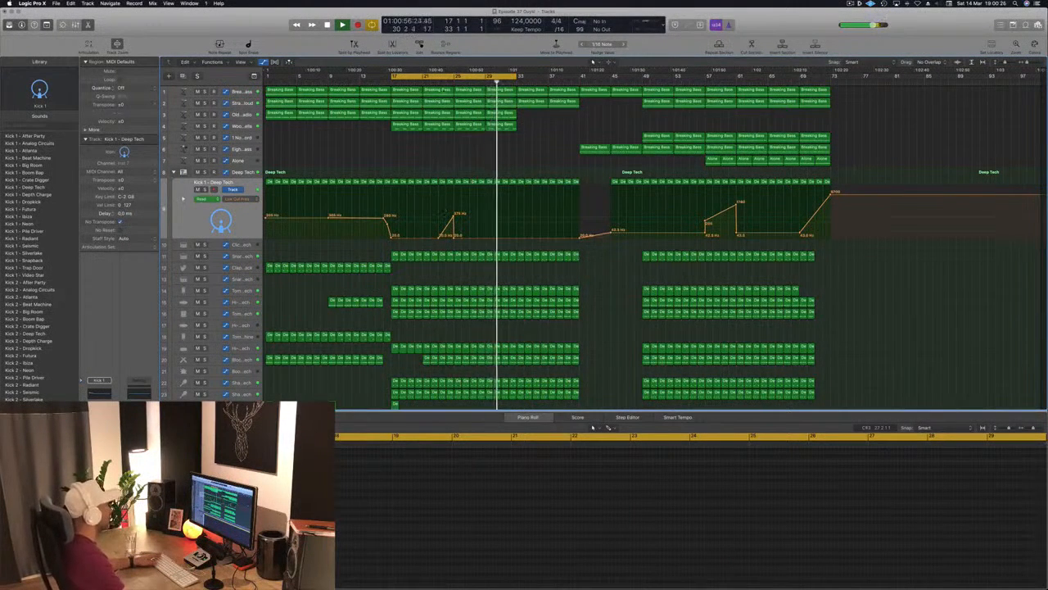
click(441, 82)
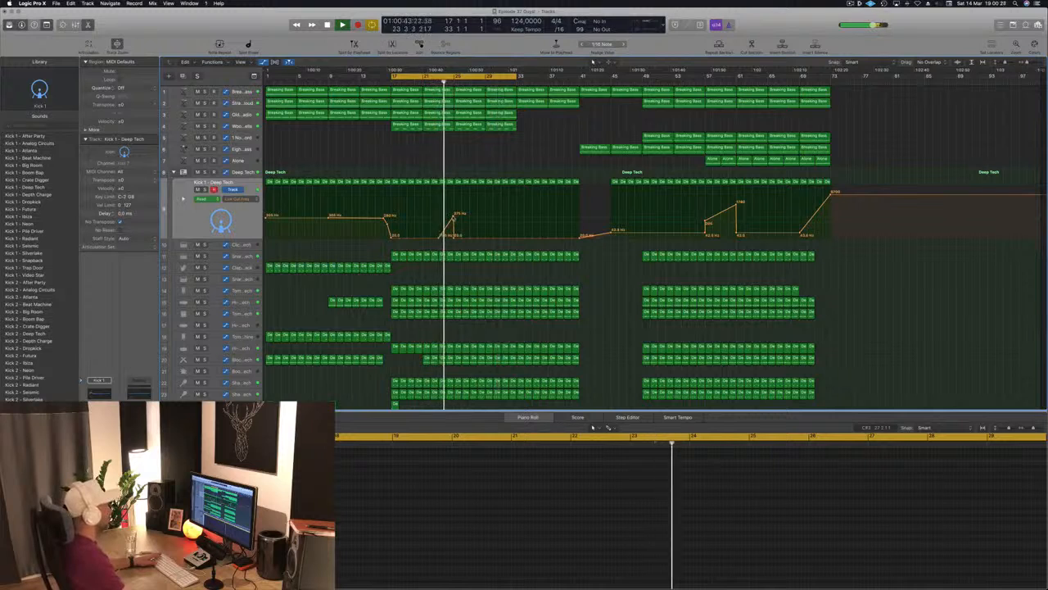
click(453, 217)
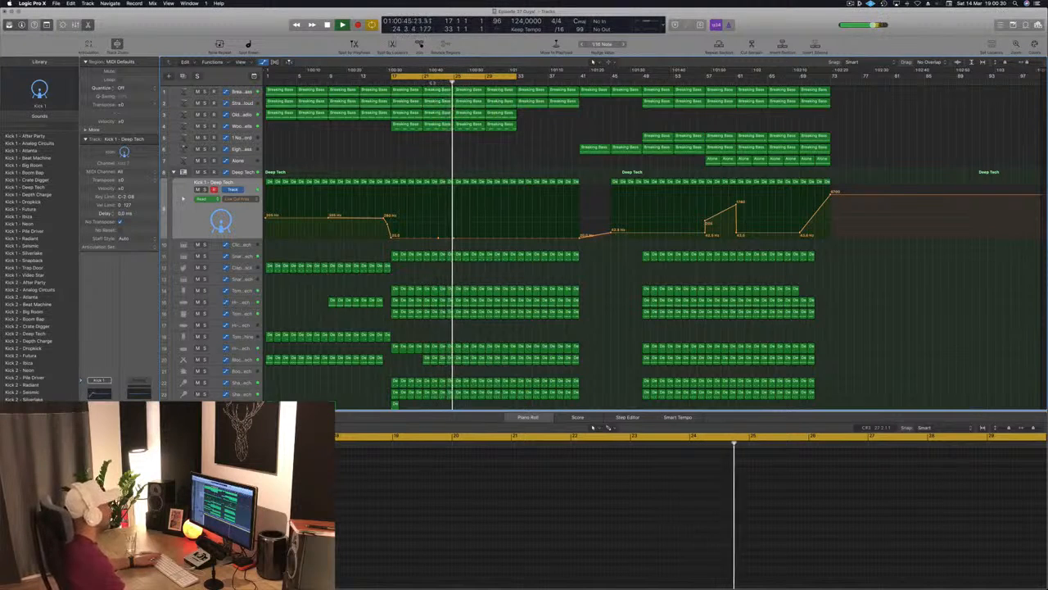
Step: Replay the section from bar 17 and review the automation curve on the Breaking Bass track
click(431, 82)
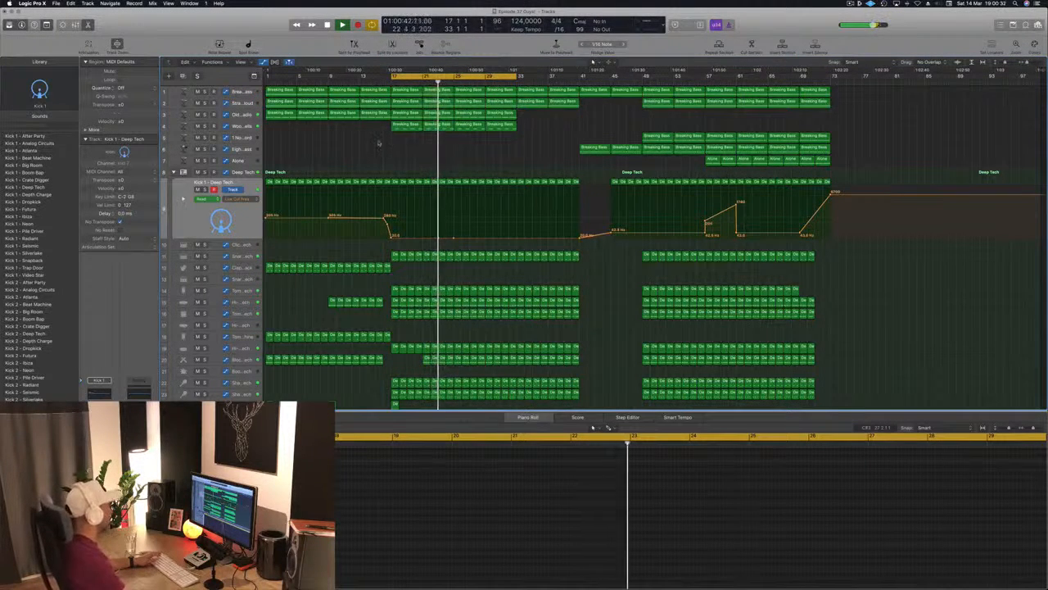
key(Return)
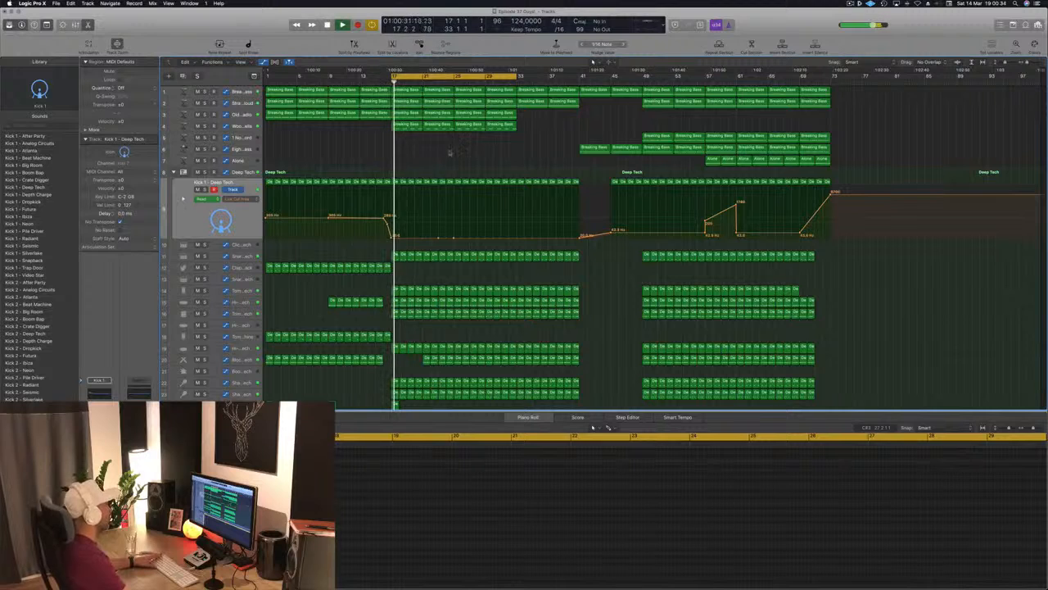
click(242, 91)
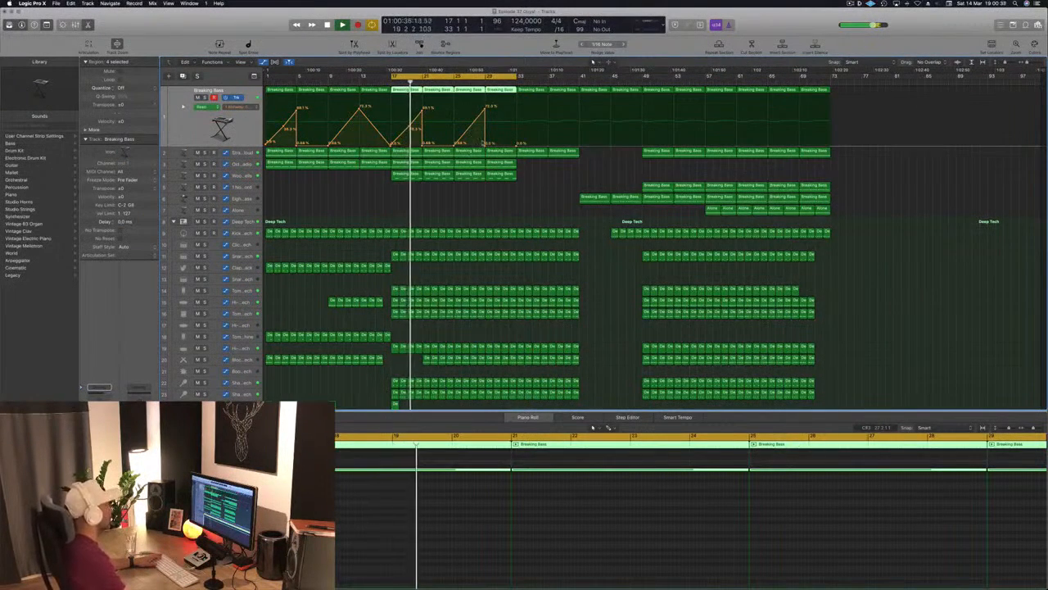
click(443, 202)
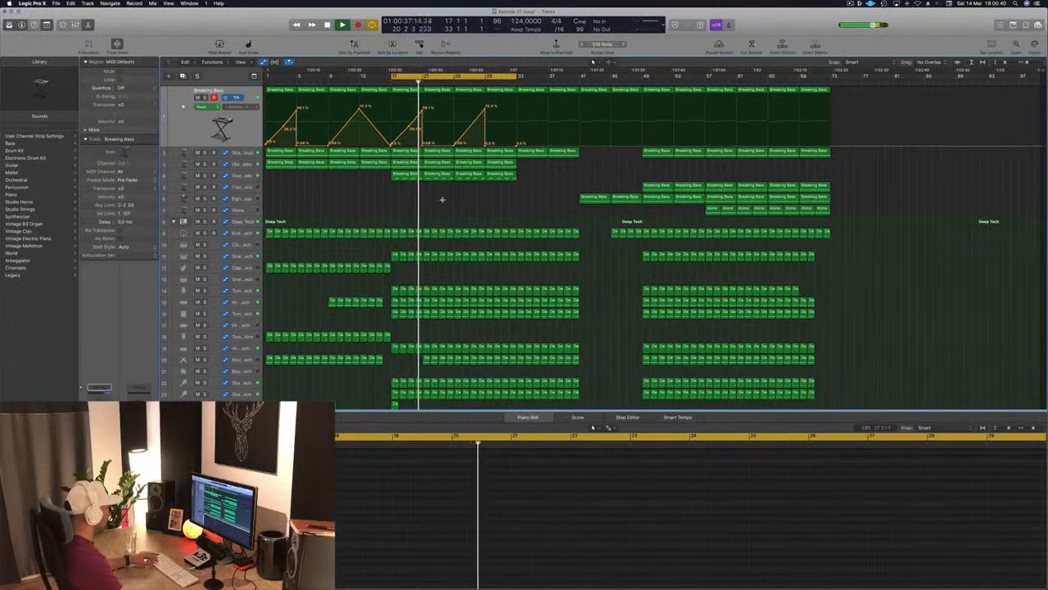
Step: Copy the Clap regions of bars 1 to 16 to bar 17 so they fill the cycle range
scroll(444, 214, down, 3)
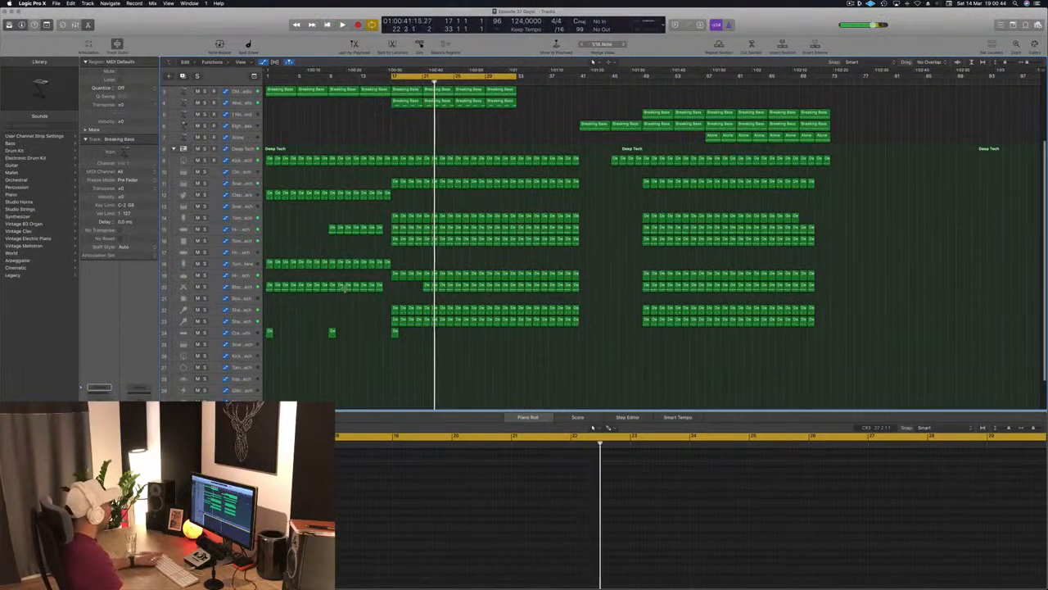
mouse_move(402, 196)
mouse_down()
mouse_move(269, 198)
mouse_move(399, 201)
mouse_up()
click(330, 178)
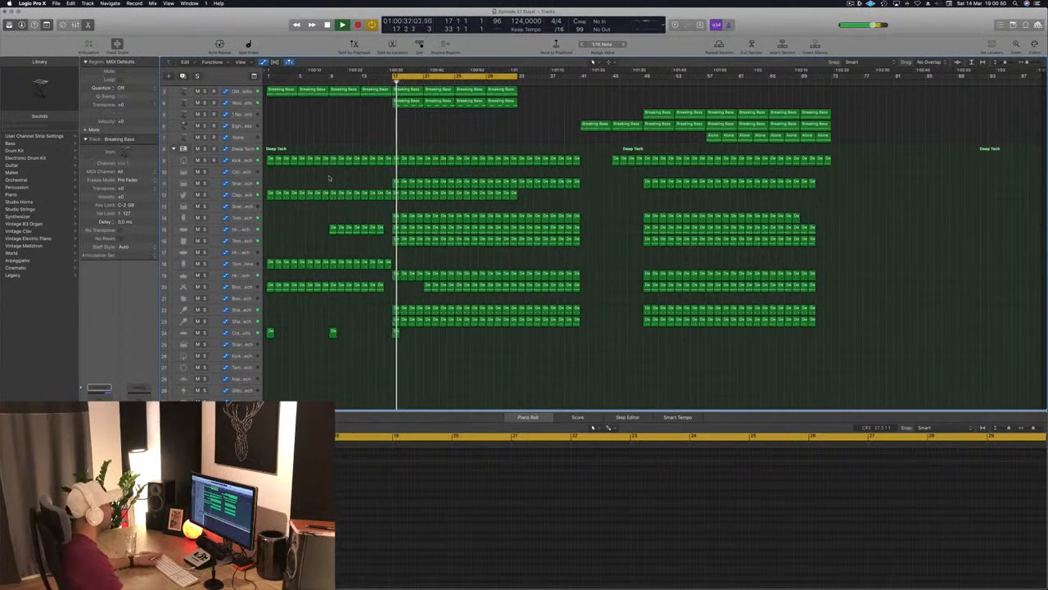
Step: Copy the 16 Tom Low regions from bar 1 to bar 17 on the same track
scroll(311, 216, down, 2)
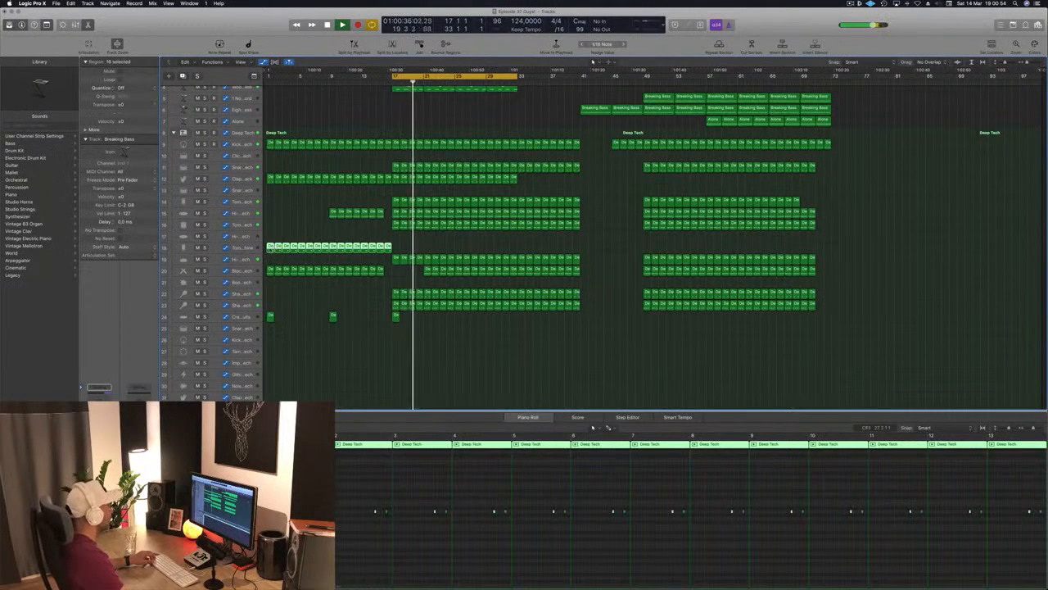
drag(271, 254, 398, 257)
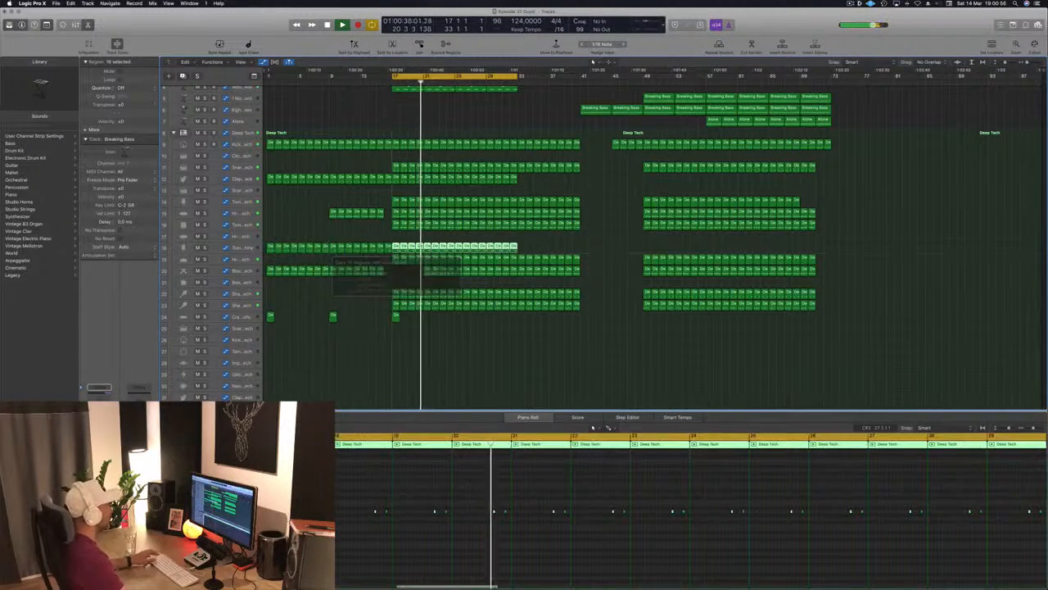
click(325, 238)
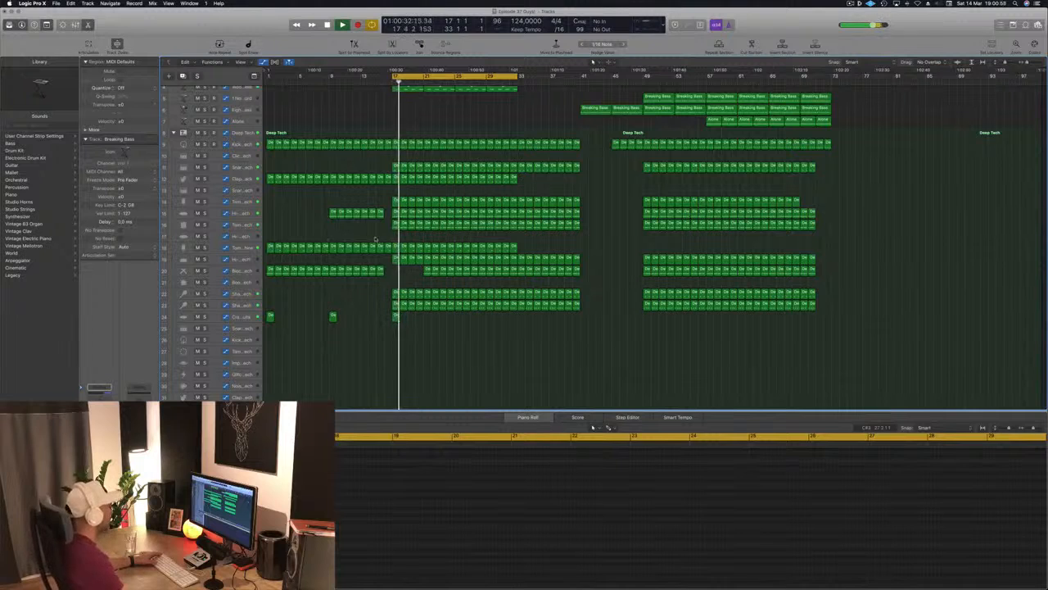
click(245, 248)
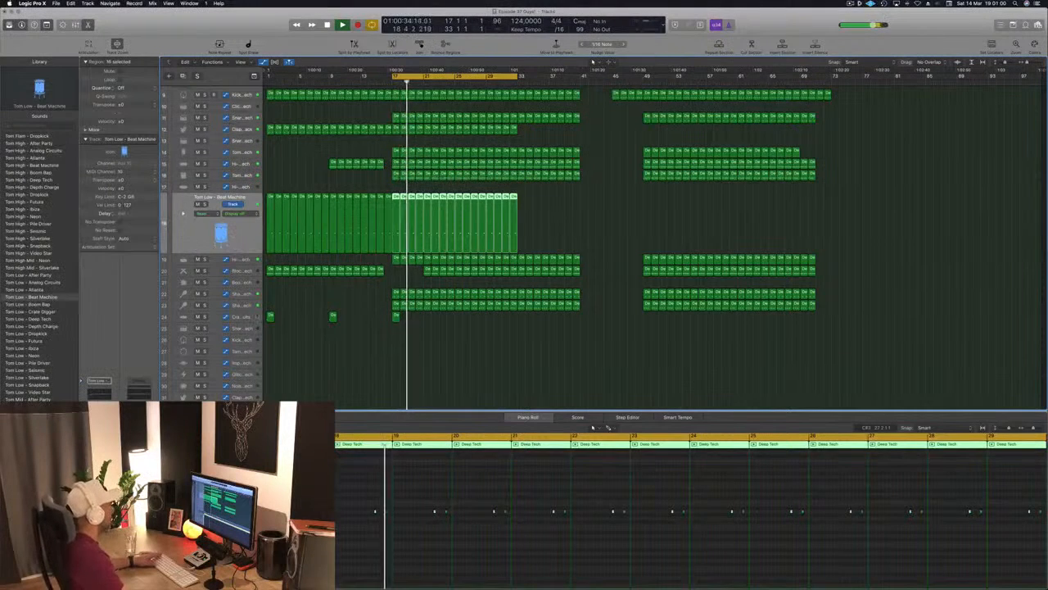
click(557, 190)
Step: Copy the crash region at bar 17 to bar 21 on the same track
scroll(564, 227, up, 4)
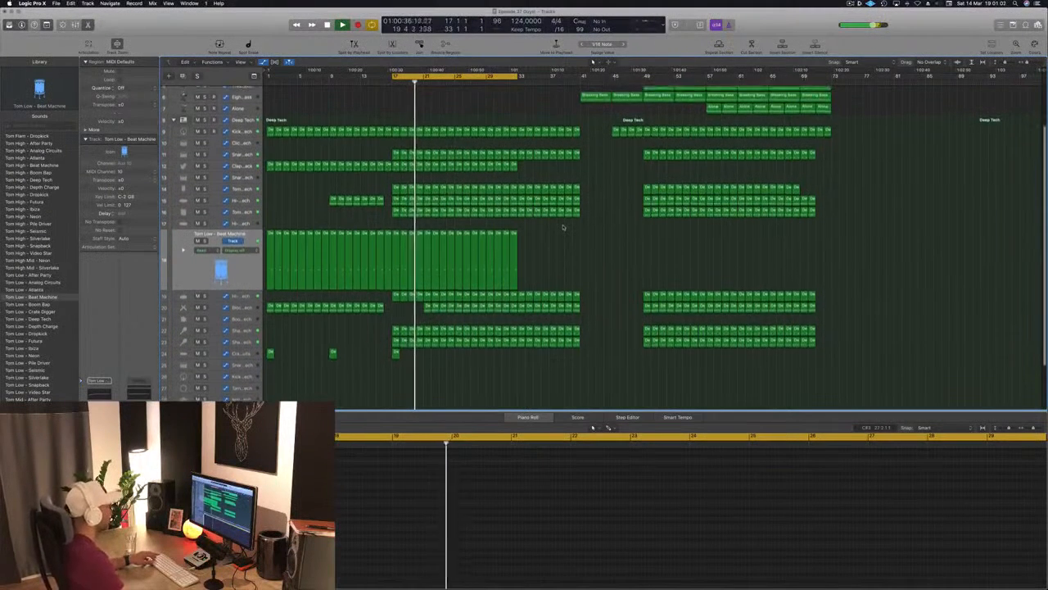
scroll(563, 227, down, 3)
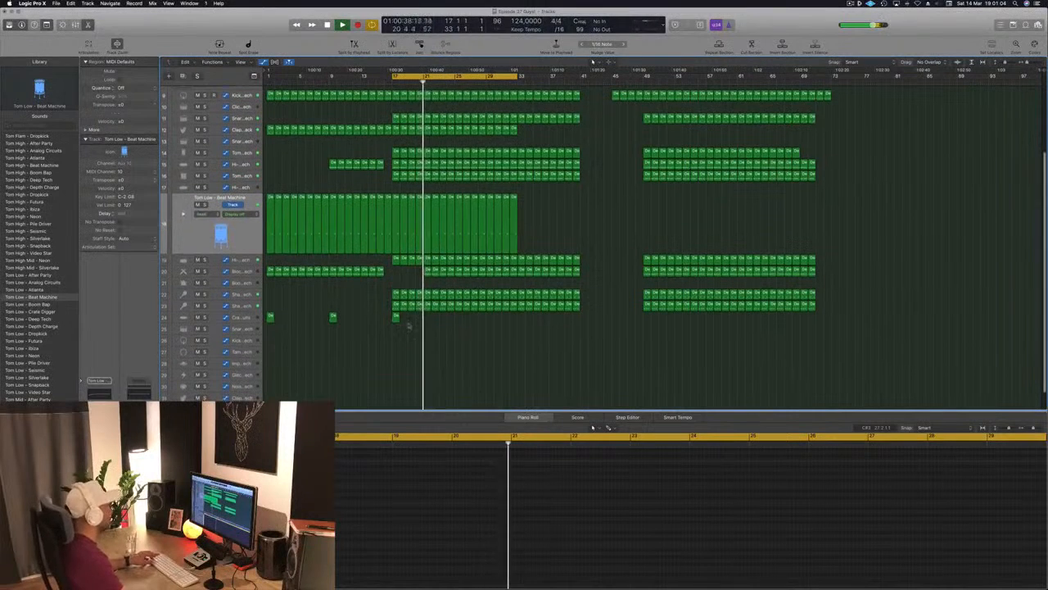
drag(412, 320, 425, 320)
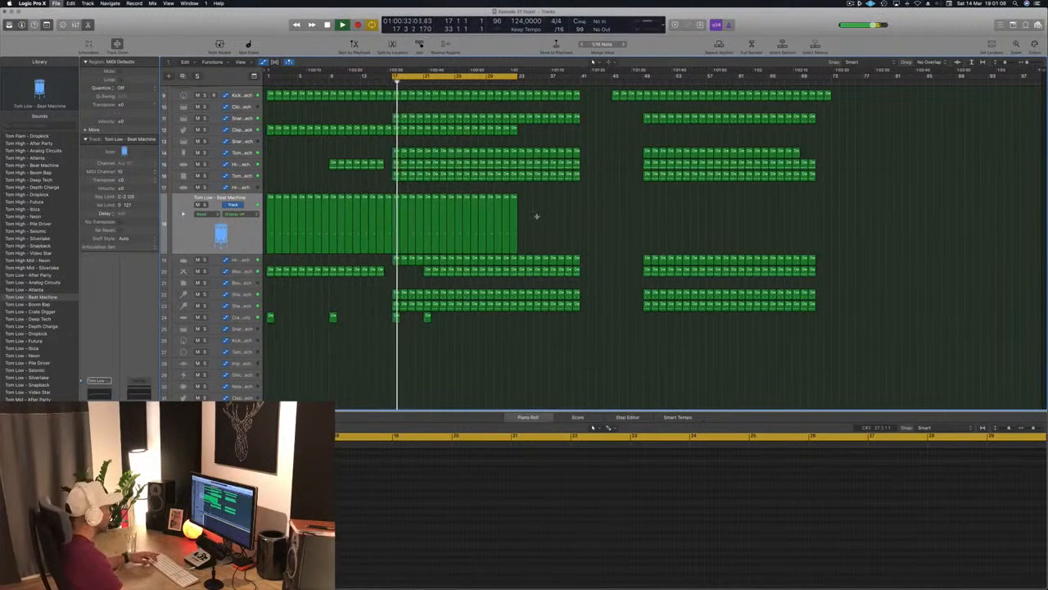
Step: Select all regions in the arrangement and name them after their tracks
scroll(552, 226, up, 6)
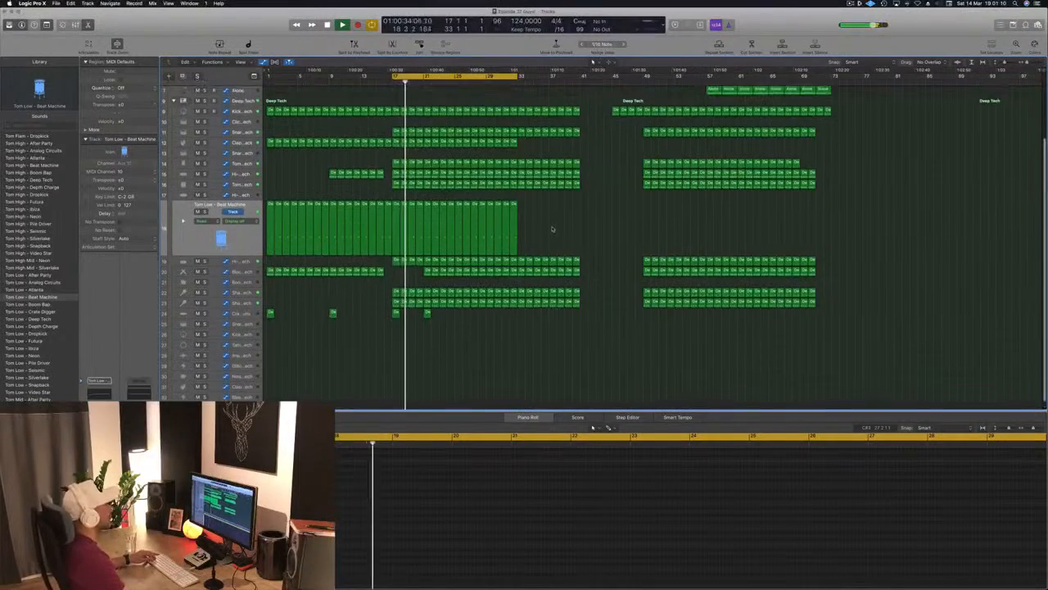
scroll(582, 184, up, 2)
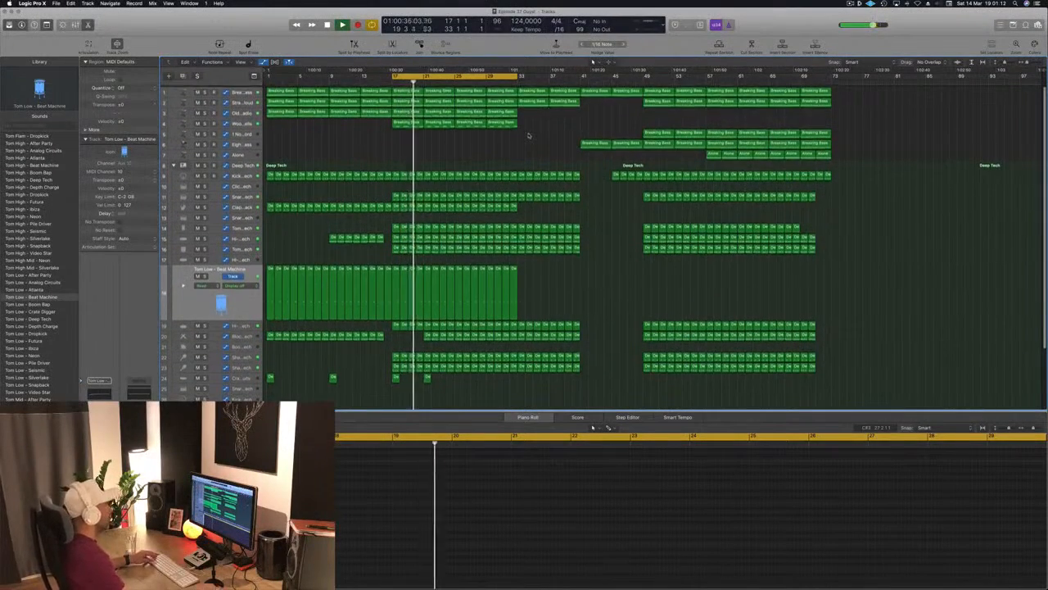
key(super+a)
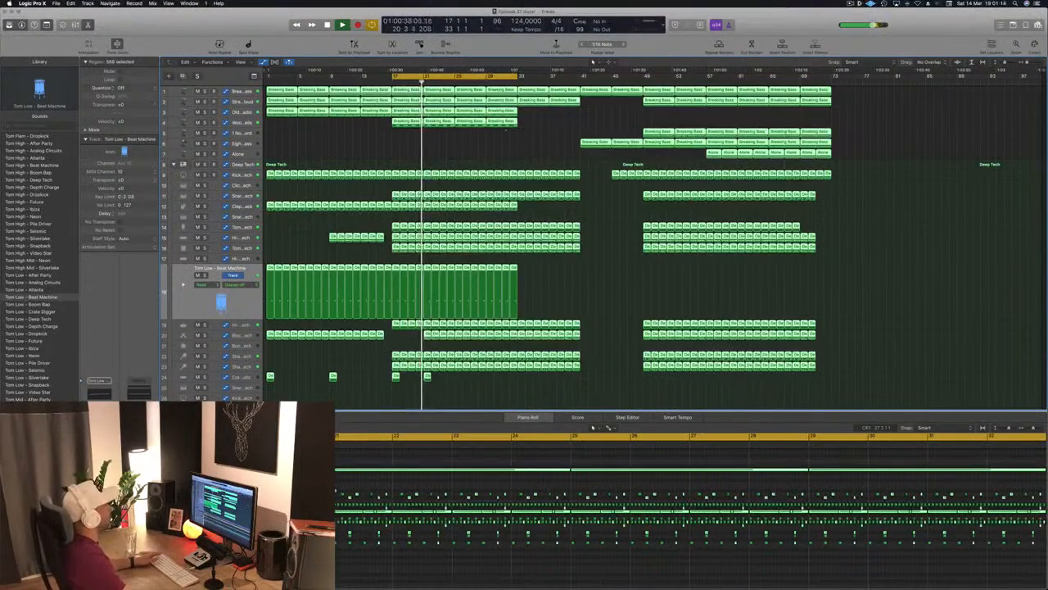
right_click(504, 88)
click(498, 156)
click(515, 149)
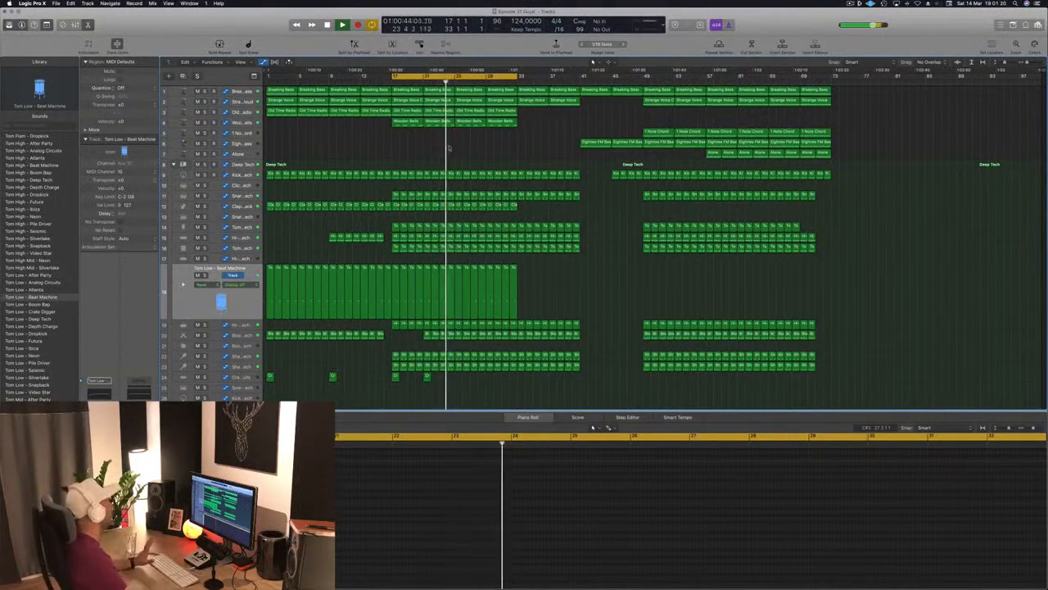
Step: Review the Old Time Radio track and the Block track's low-cut automation while the section from bar 17 plays
click(240, 112)
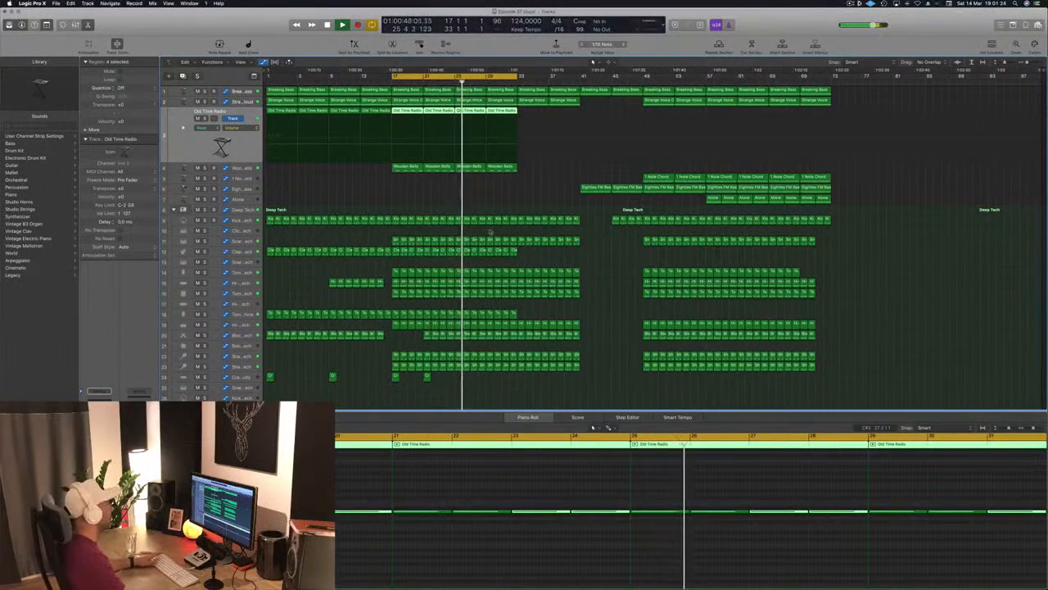
click(563, 196)
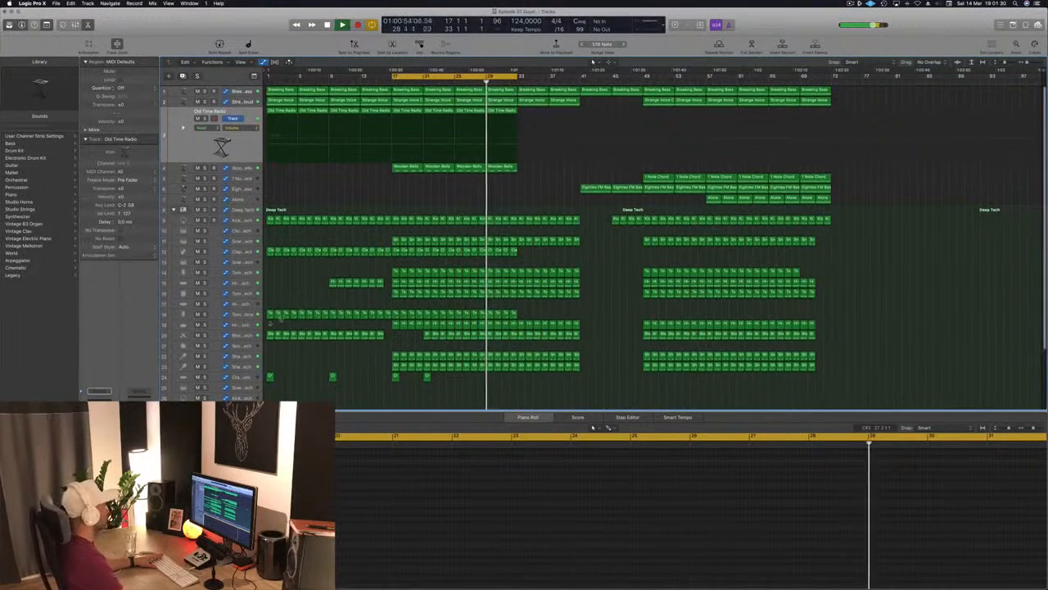
click(242, 335)
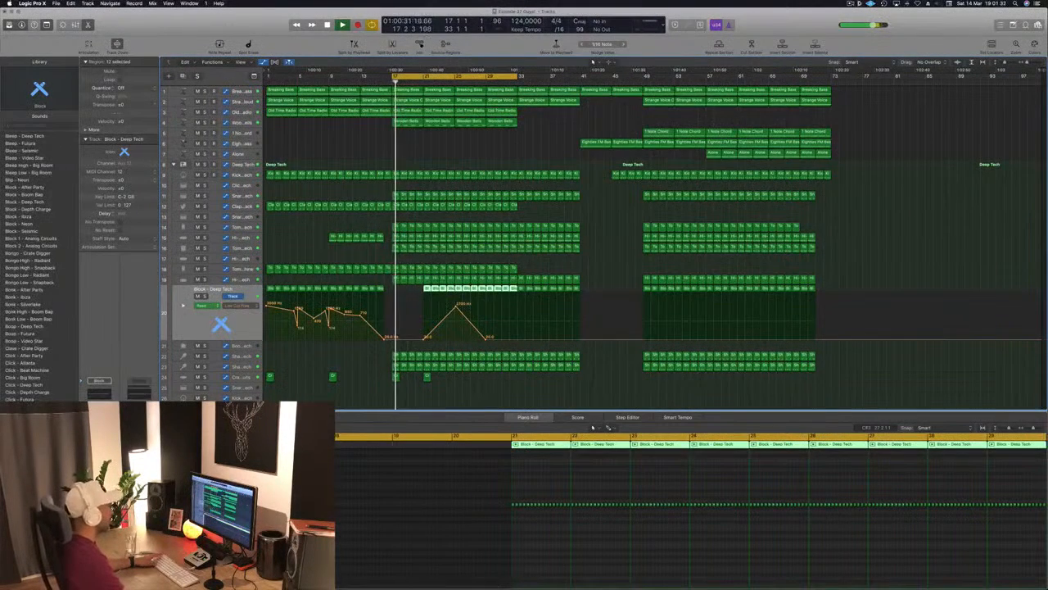
click(481, 90)
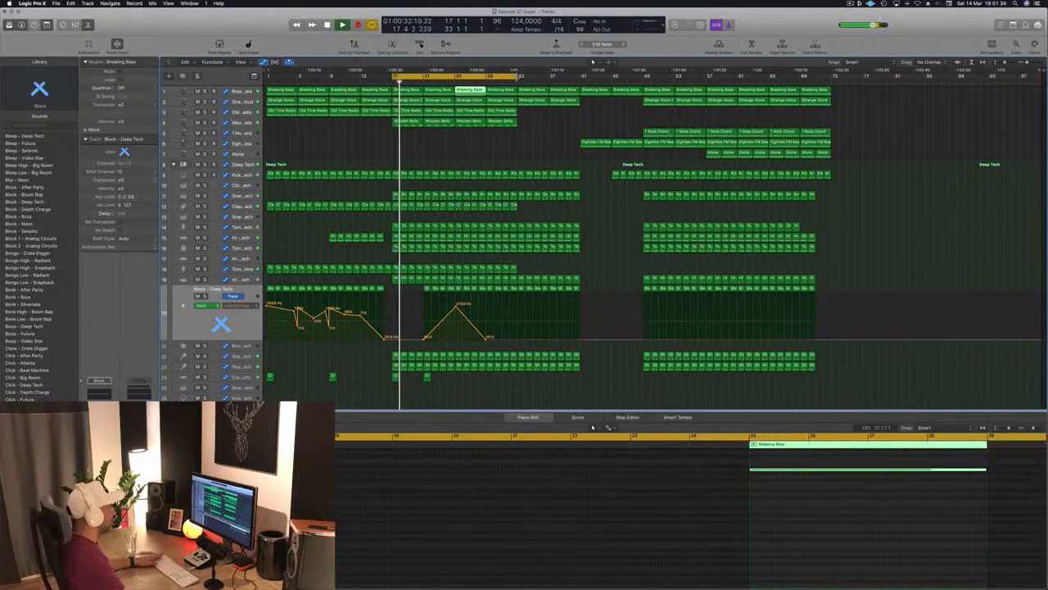
click(419, 154)
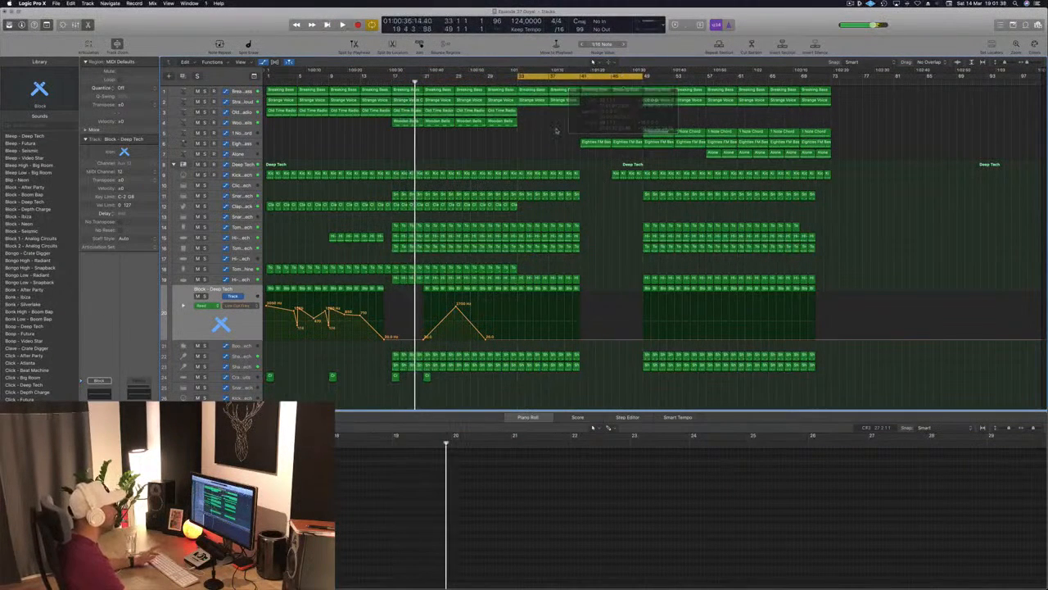
Step: Shorten the cycle range to bars 33 to 41 and play that section
key(space)
drag(640, 77, 579, 78)
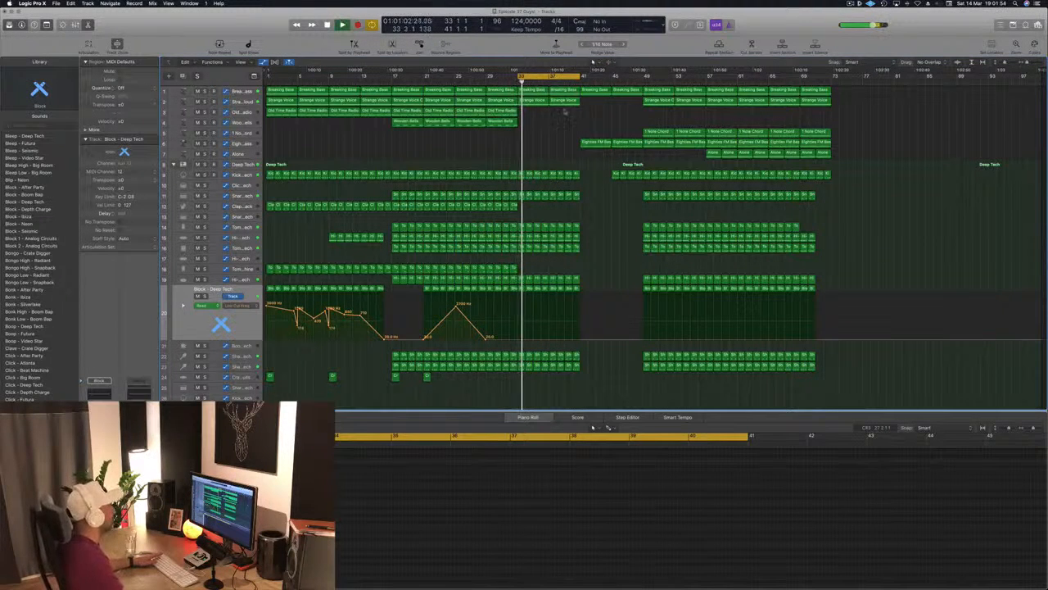
key(space)
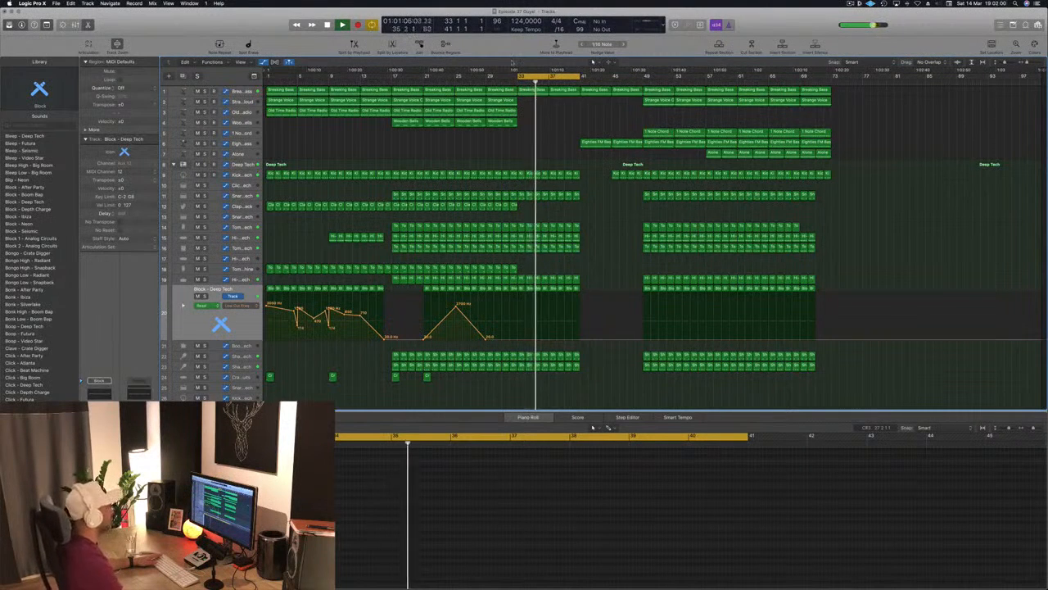
Step: Play from bar 29 and review the Hi-Hat 1, Hi-Hat Open, Block, Shaker 2 and Snare 1 regions in bars 33 to 41
click(481, 82)
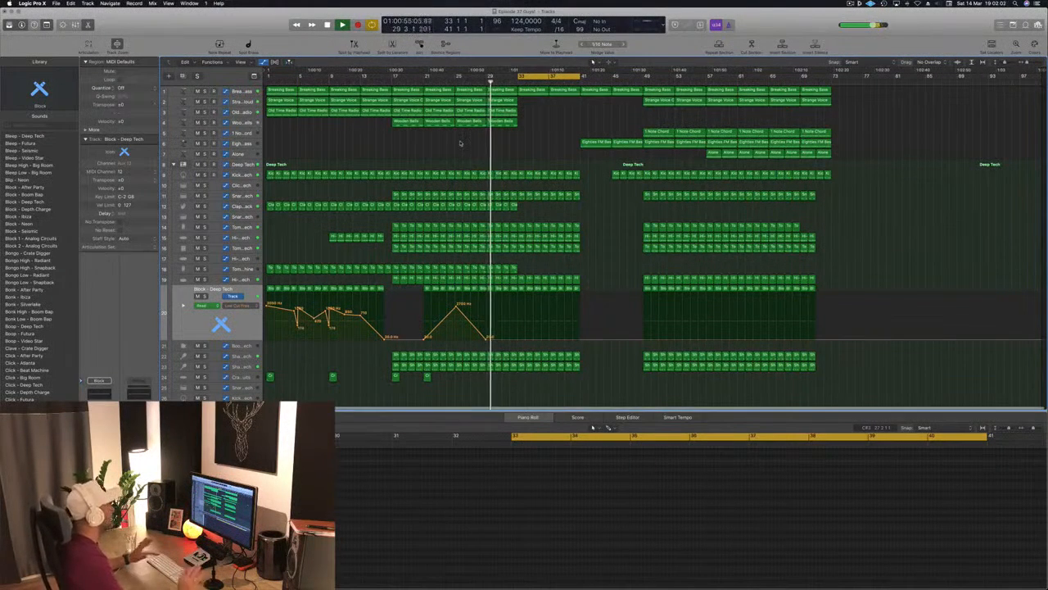
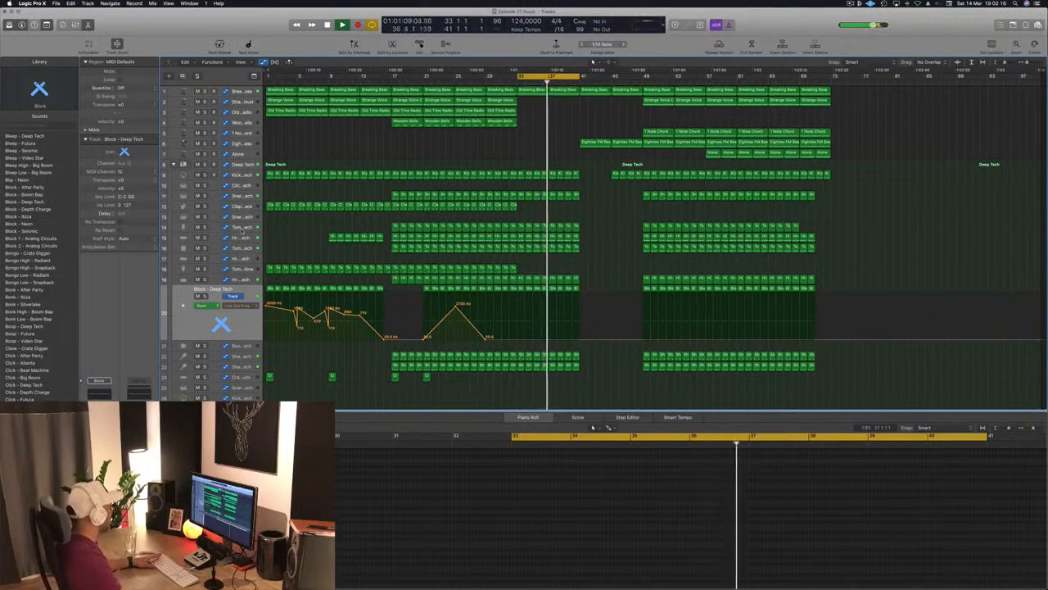
click(240, 240)
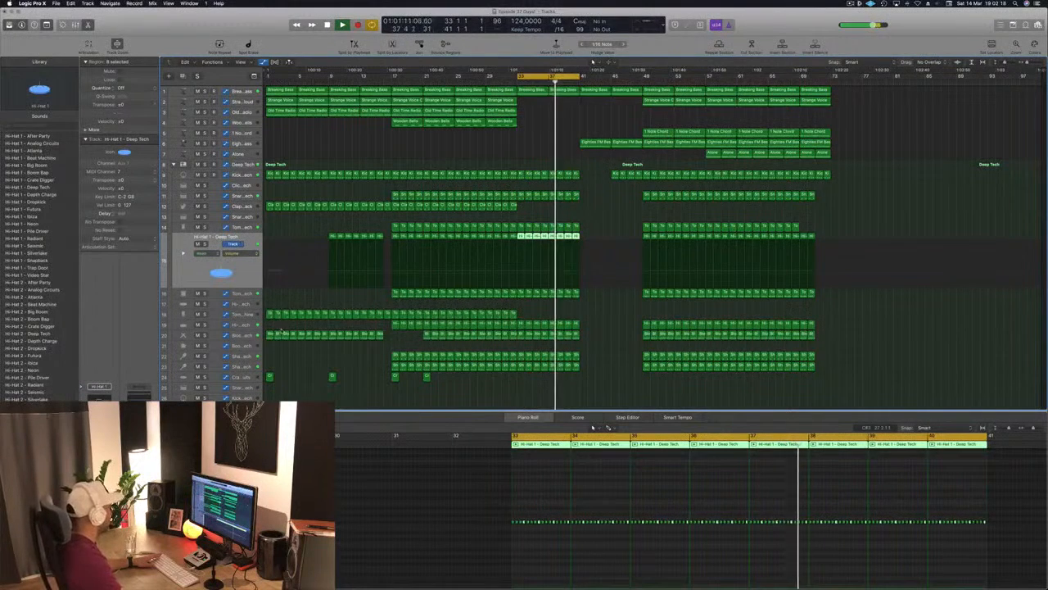
click(245, 326)
click(243, 336)
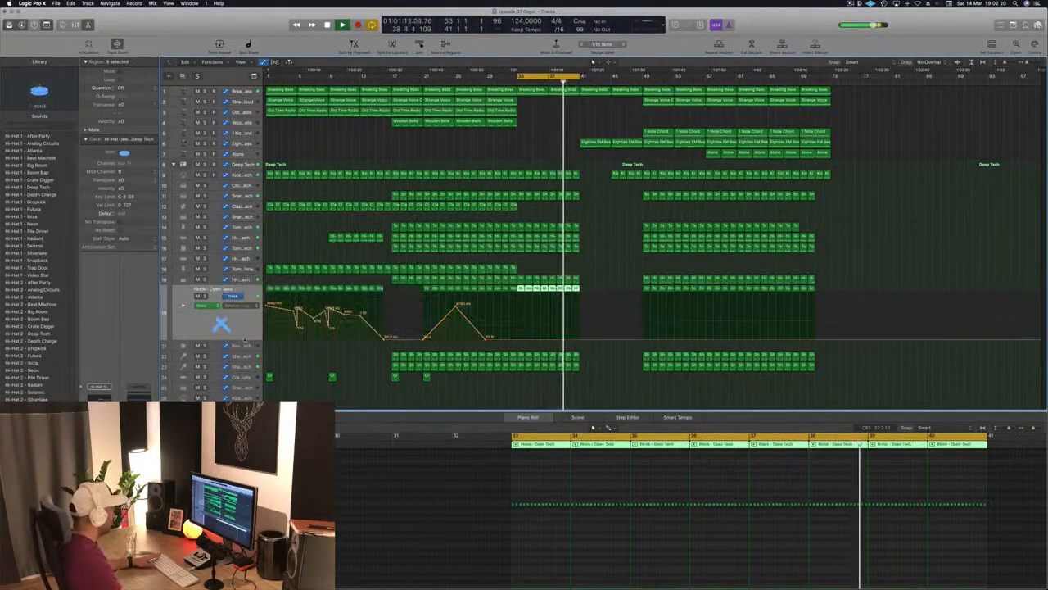
click(244, 368)
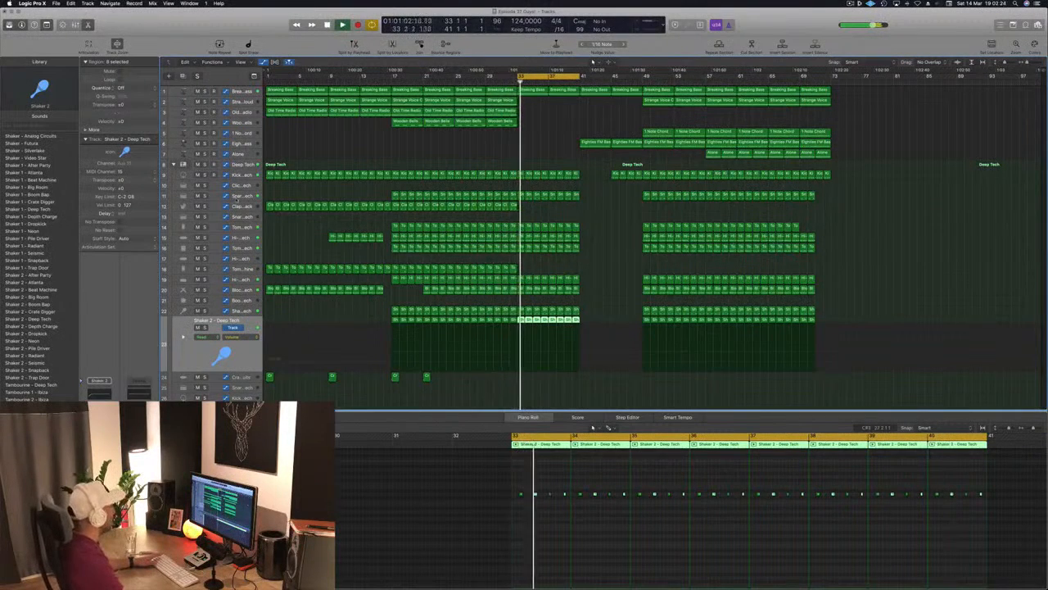
click(238, 197)
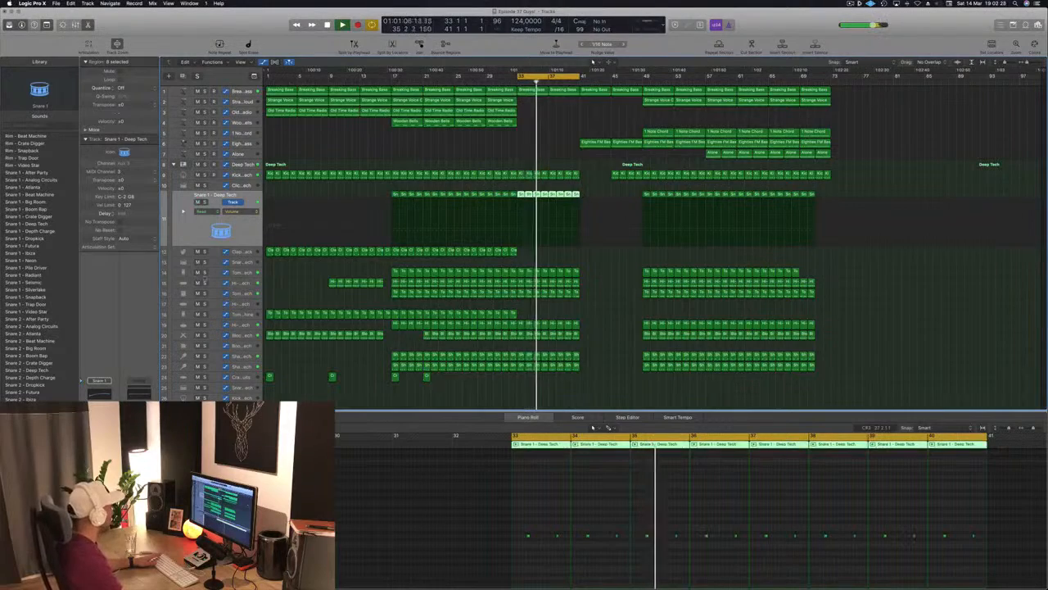
Step: Solo the tom, Hi-Hat 1, Hi-Hat Open and Block tracks one at a time to hear their parts in the cycled section
click(204, 272)
click(204, 272)
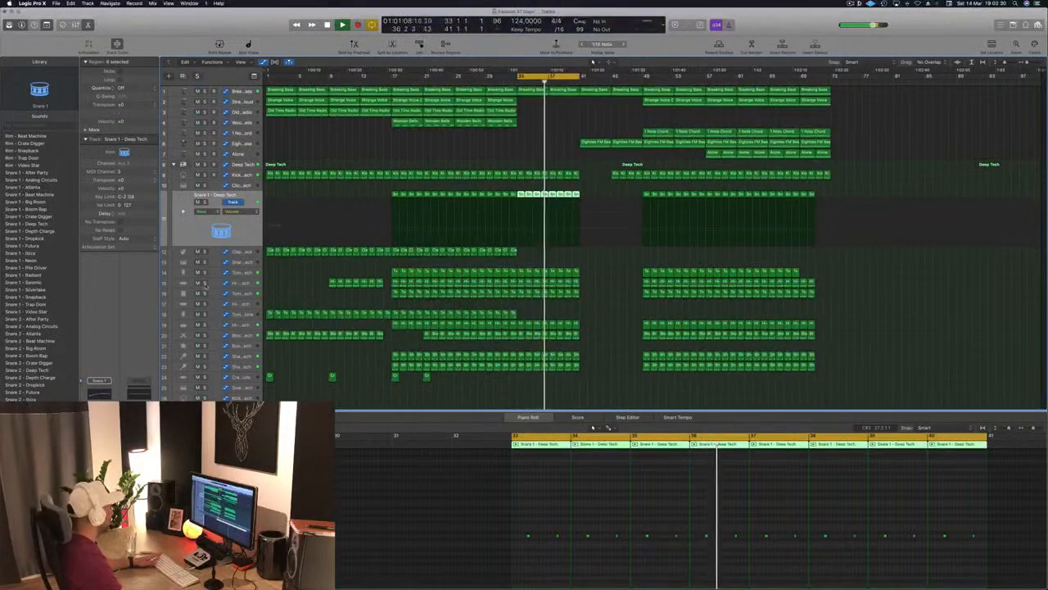
click(204, 283)
click(204, 282)
click(203, 293)
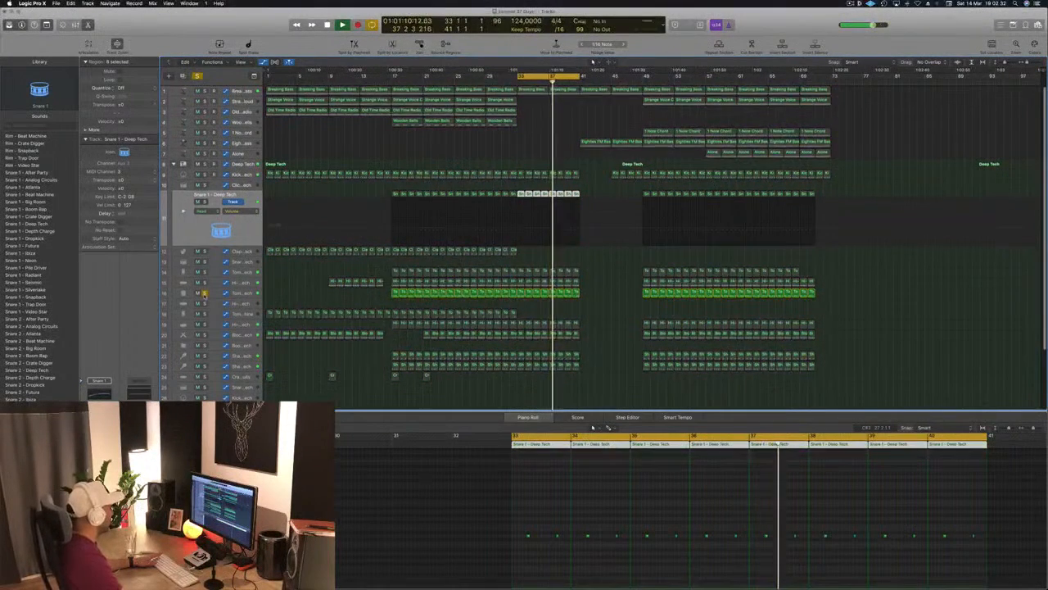
click(204, 292)
click(204, 324)
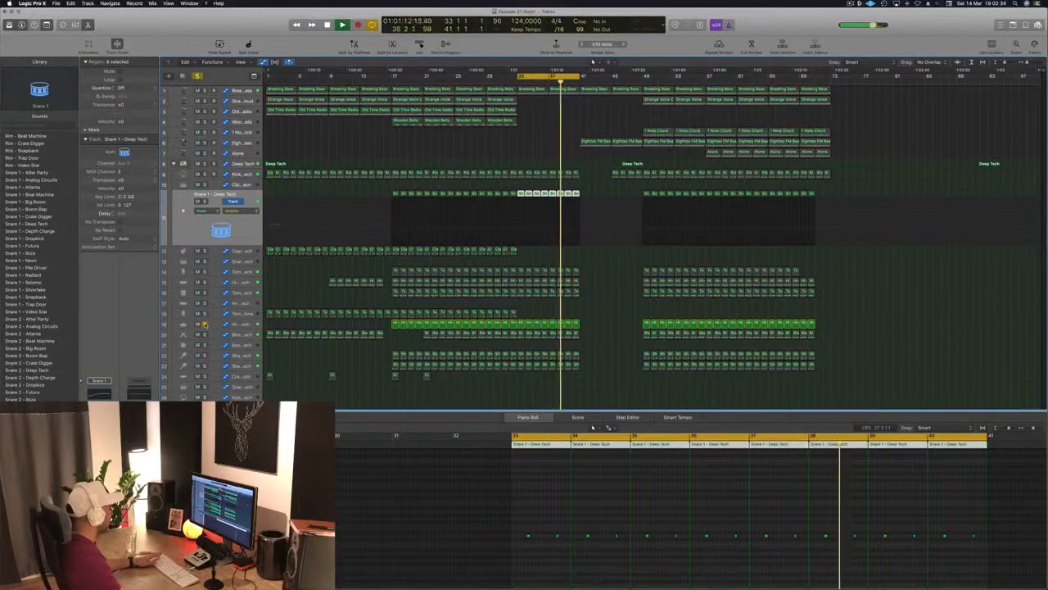
click(204, 324)
click(204, 334)
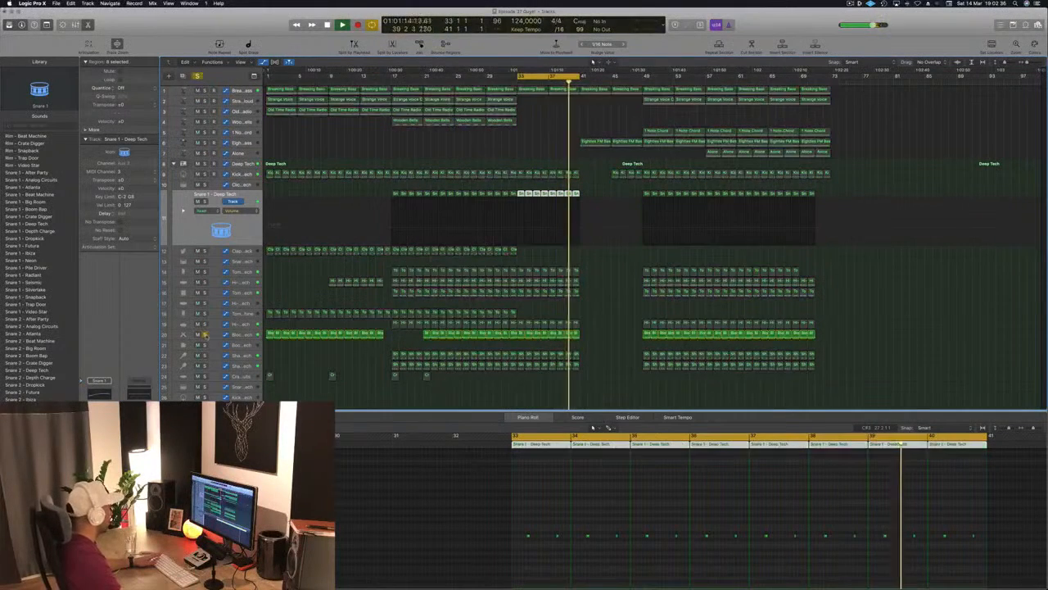
click(203, 334)
scroll(473, 354, down, 5)
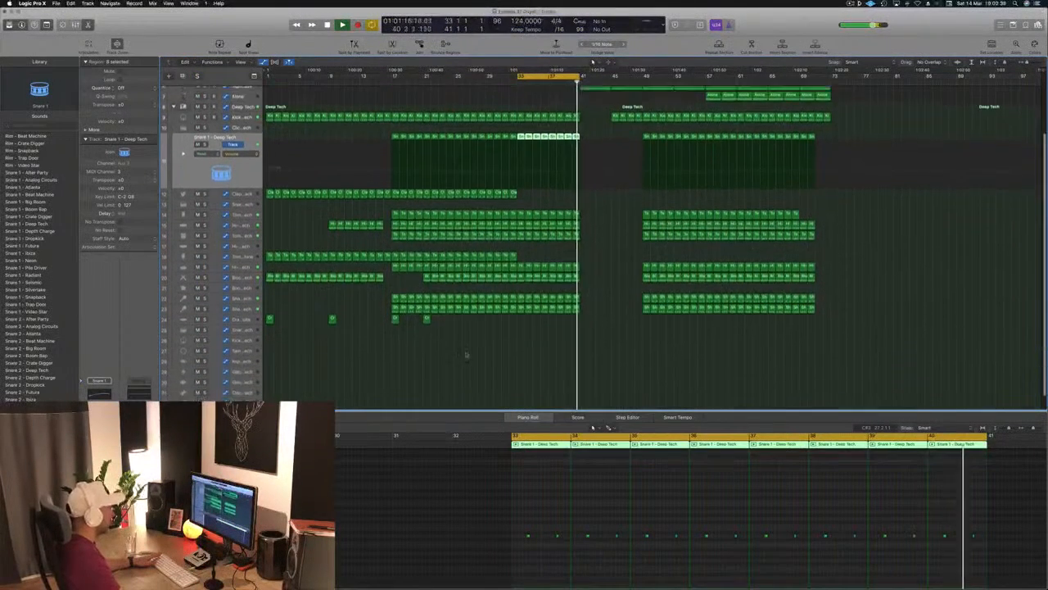
scroll(473, 354, up, 4)
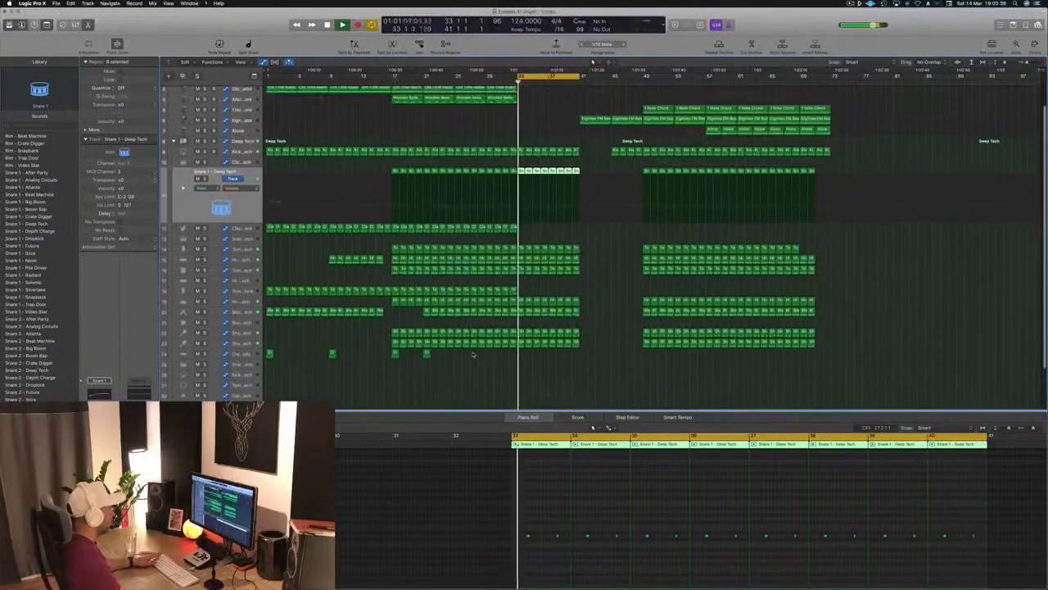
Step: Audition the kick, toms, open hi-hat, Block and Shaker 1 in turn by soloing them, and review the Shaker 1 regions
click(604, 232)
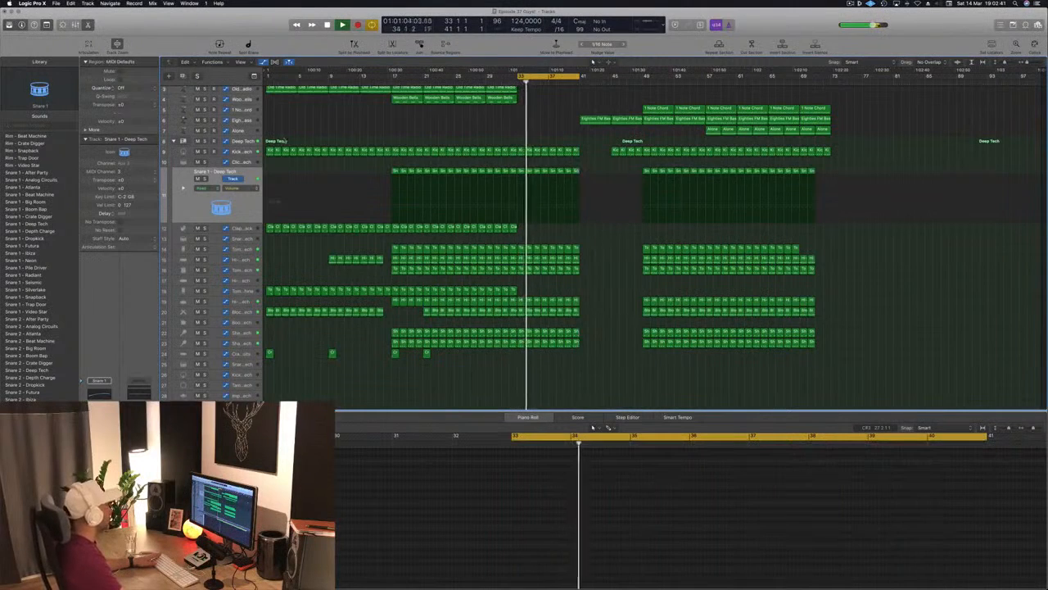
click(204, 152)
click(204, 153)
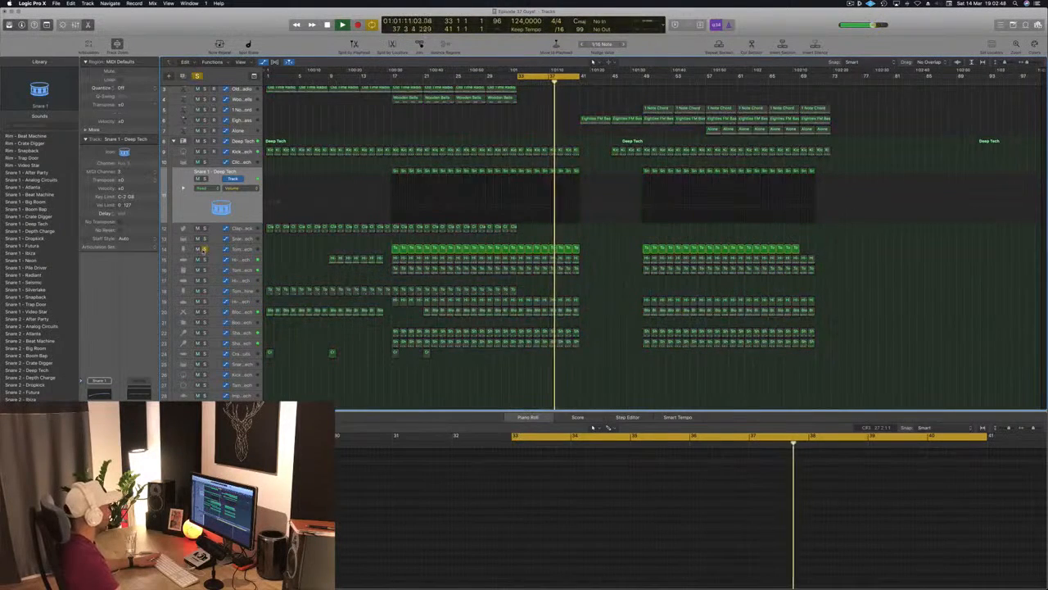
click(204, 270)
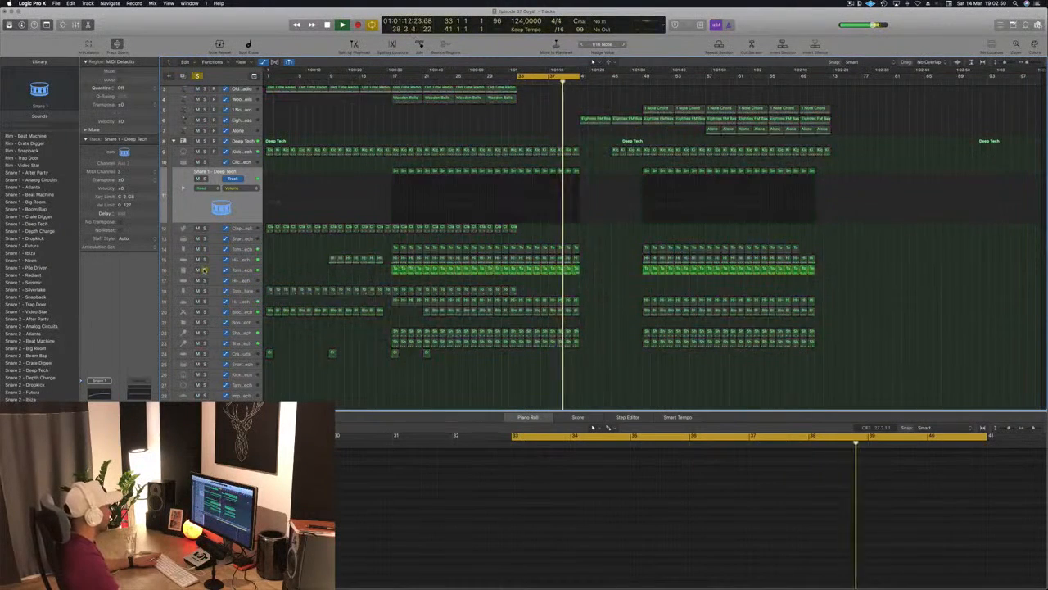
click(204, 269)
click(203, 302)
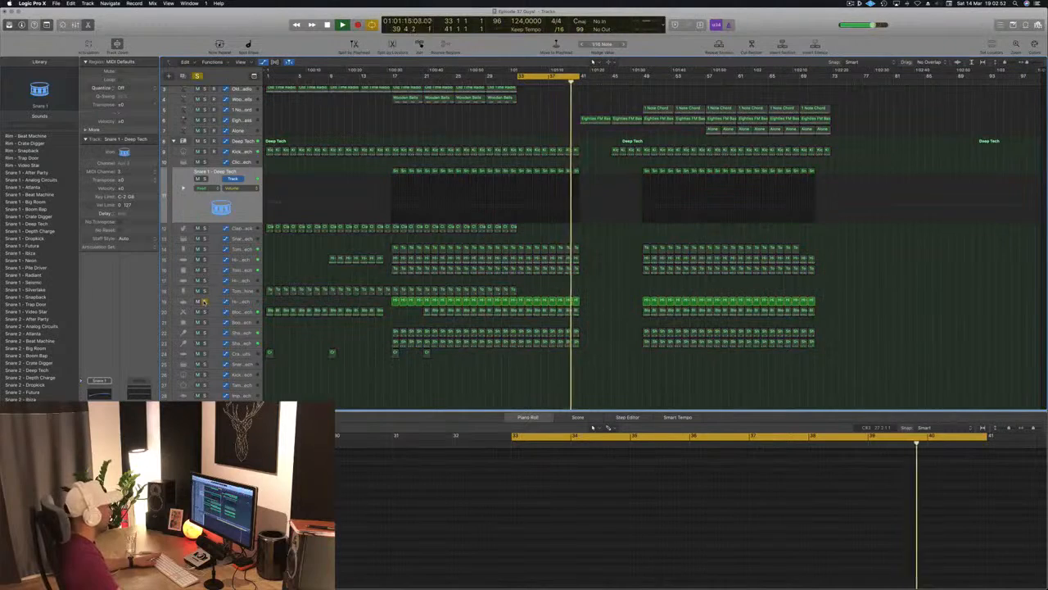
click(204, 301)
click(204, 311)
click(204, 311)
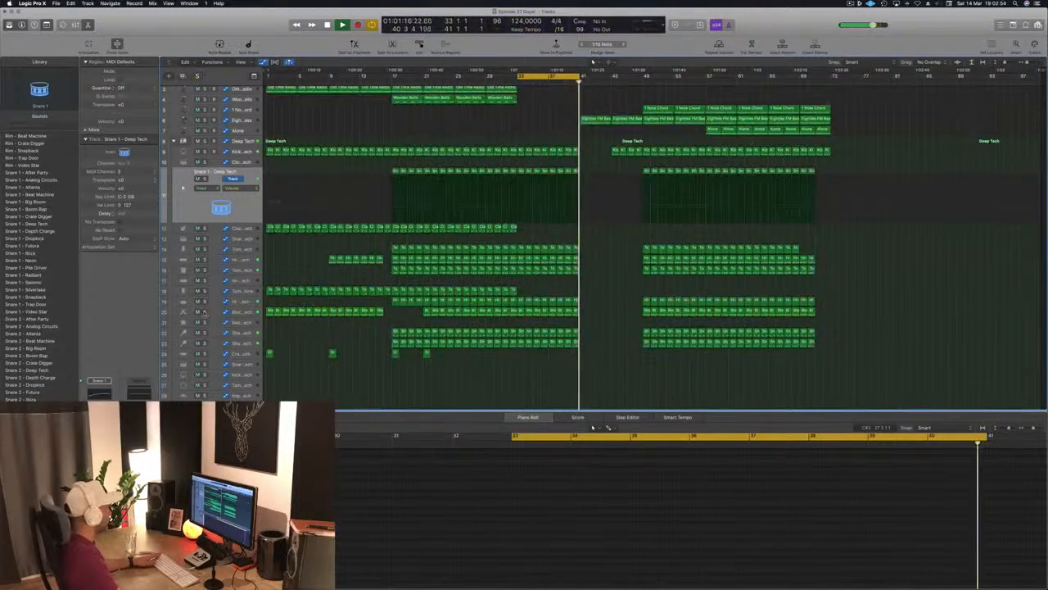
click(204, 332)
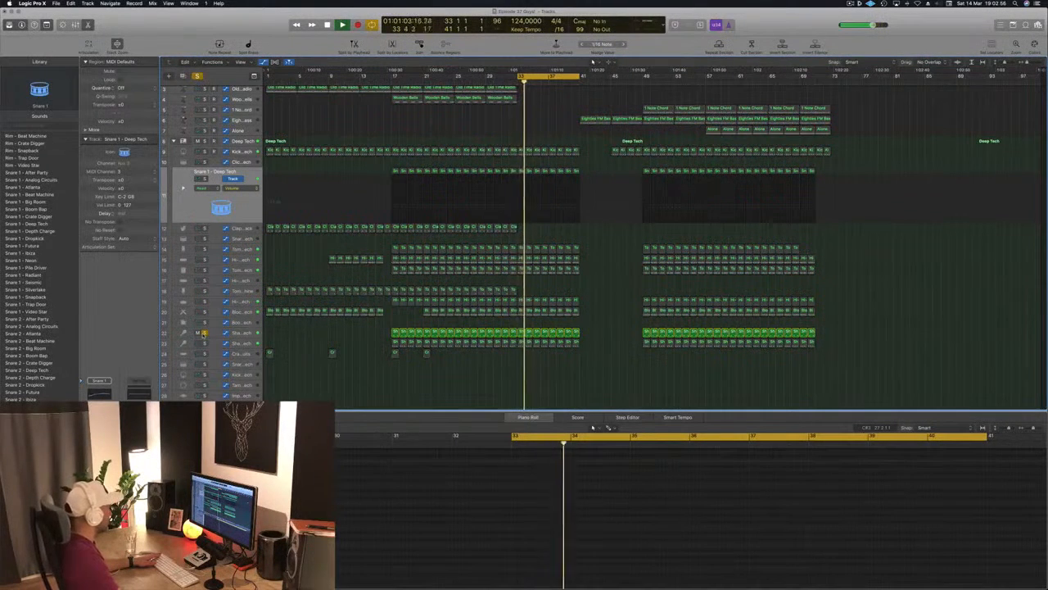
click(204, 333)
click(238, 332)
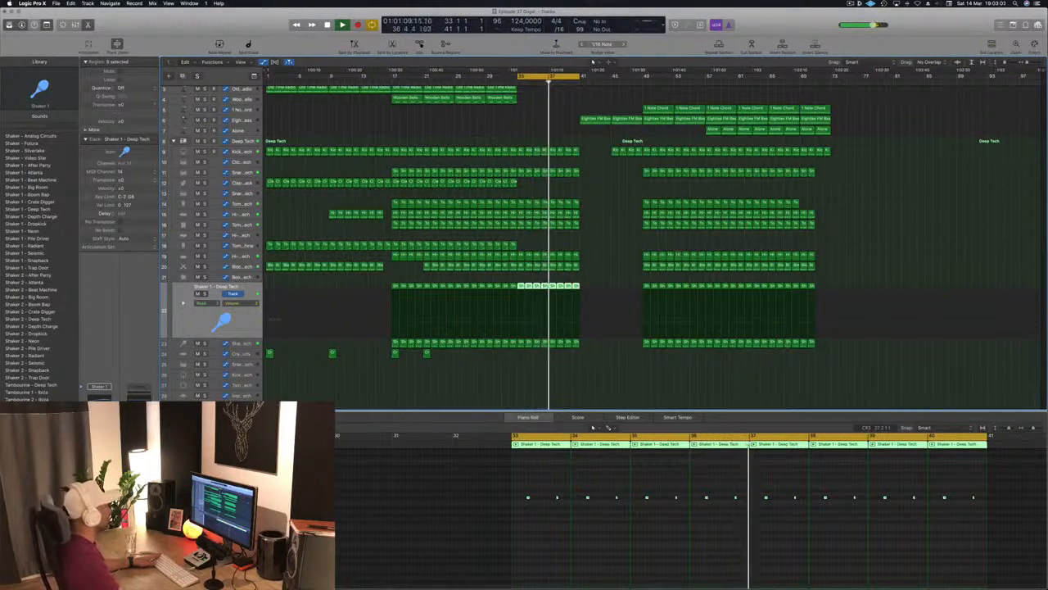
scroll(638, 374, up, 2)
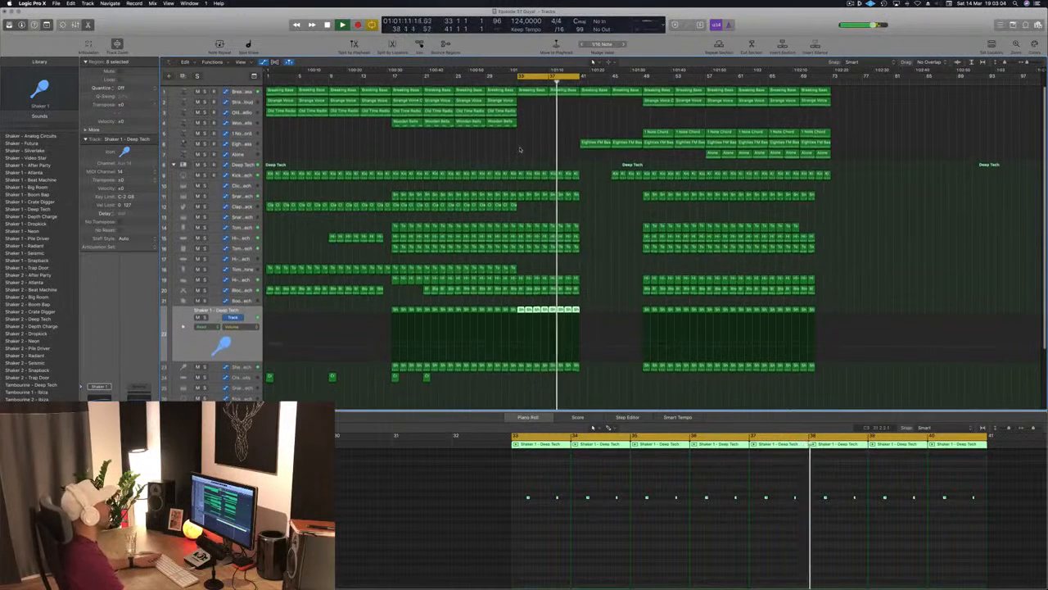
Step: Raise the Breaking Bass track's automation from bar 33 onward and ramp it up to that level from bar 29
click(509, 143)
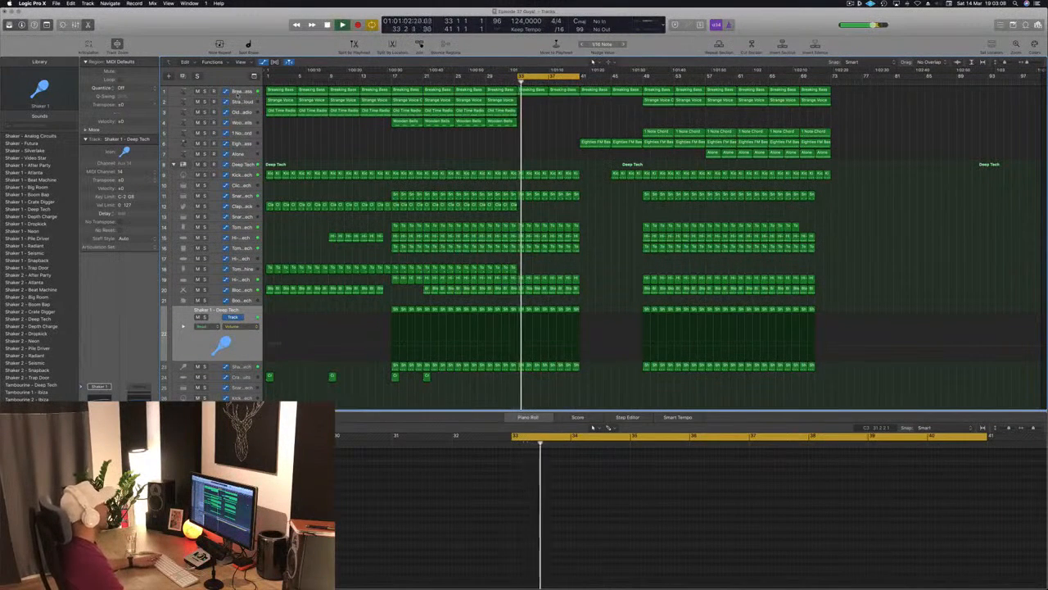
click(238, 91)
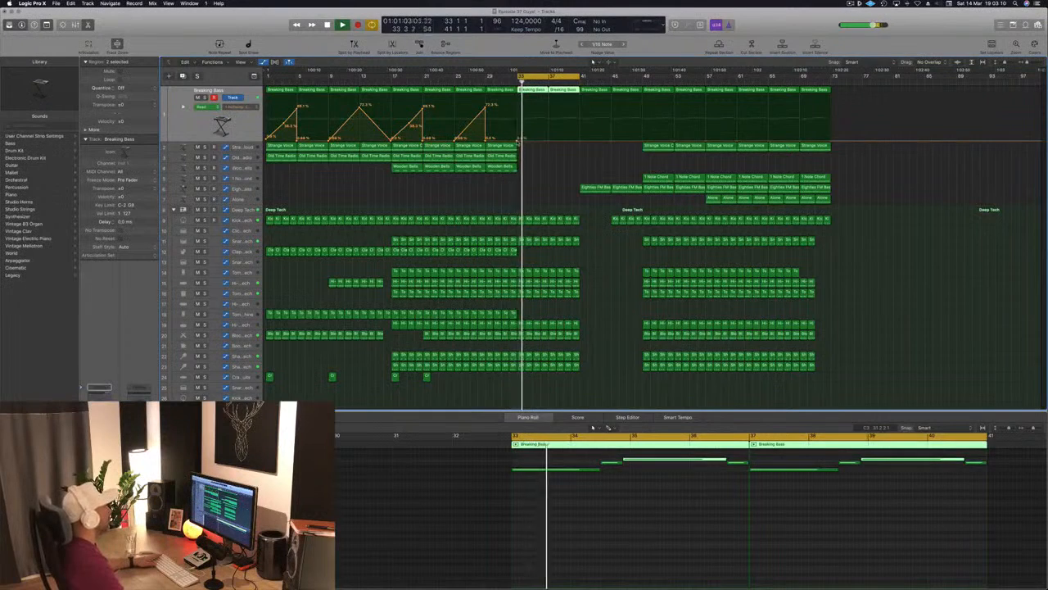
drag(519, 140, 519, 122)
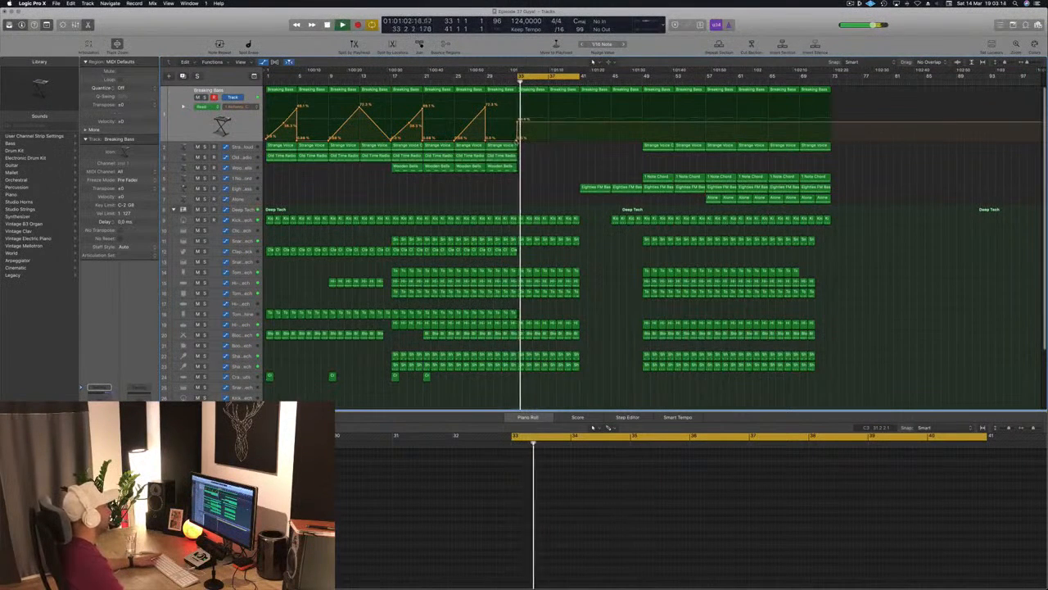
key(space)
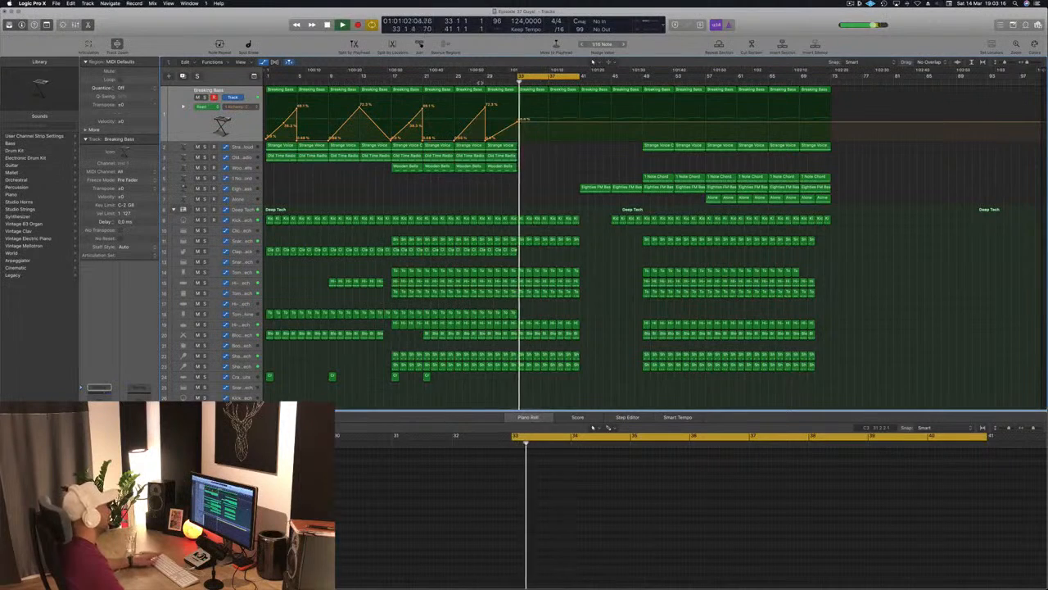
Step: Copy the crash region at bar 17 to bar 33 and check the last Tom Low regions leading up to it
click(477, 82)
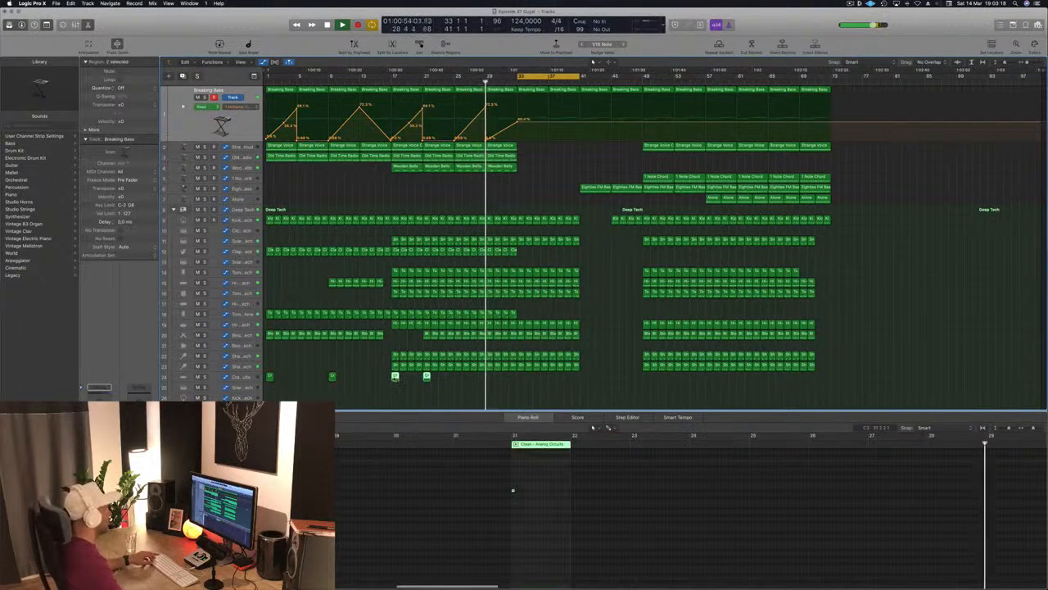
drag(394, 377, 522, 378)
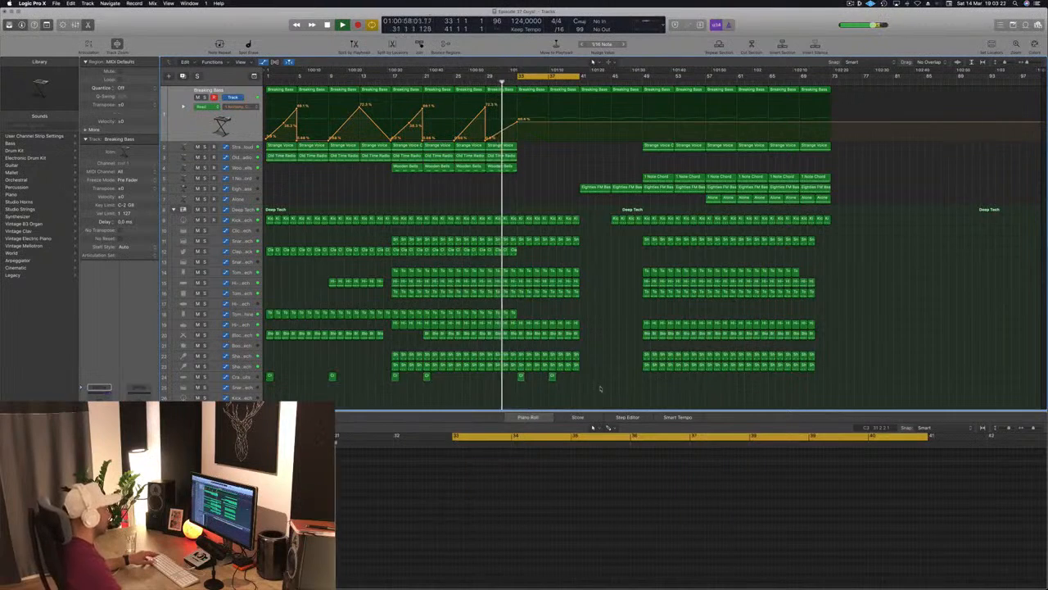
click(506, 313)
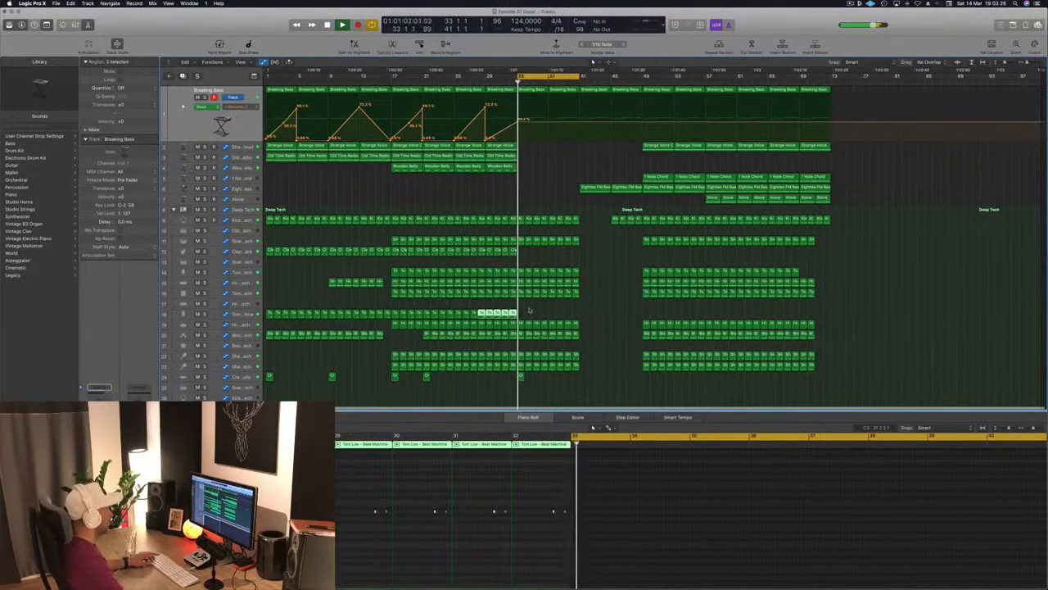
drag(551, 307, 496, 316)
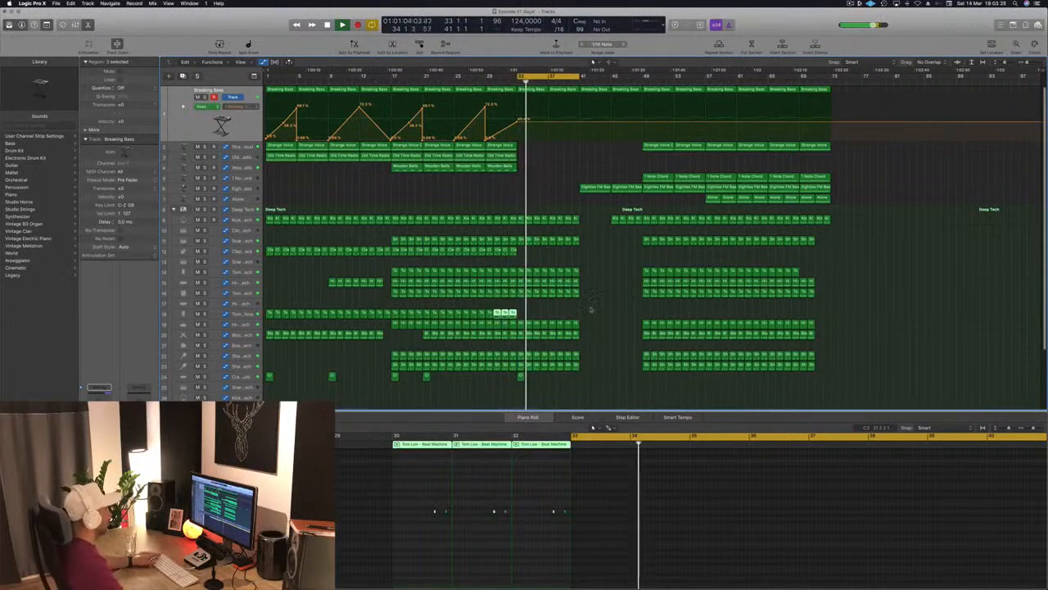
click(590, 309)
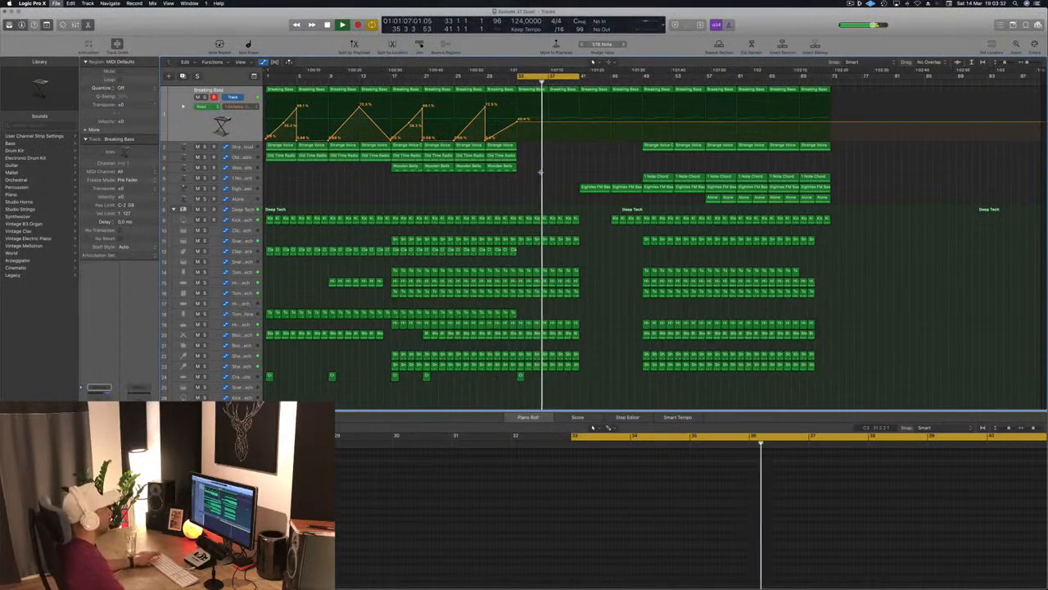
Step: Repeat the section from bar 33 to 41 across all tracks, inserting the copy at bar 41
key(space)
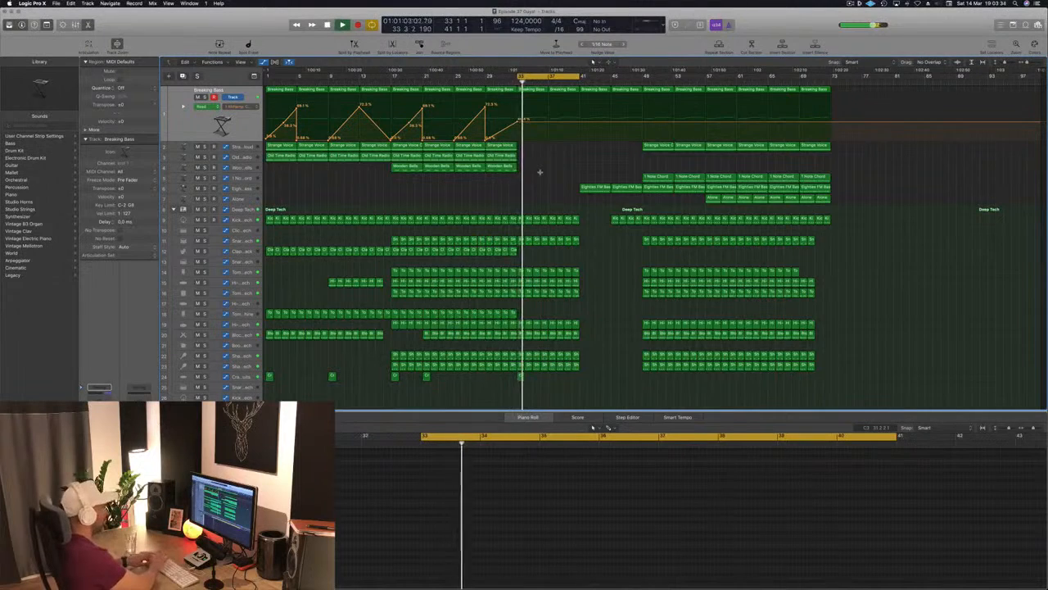
key(ctrl+super+r)
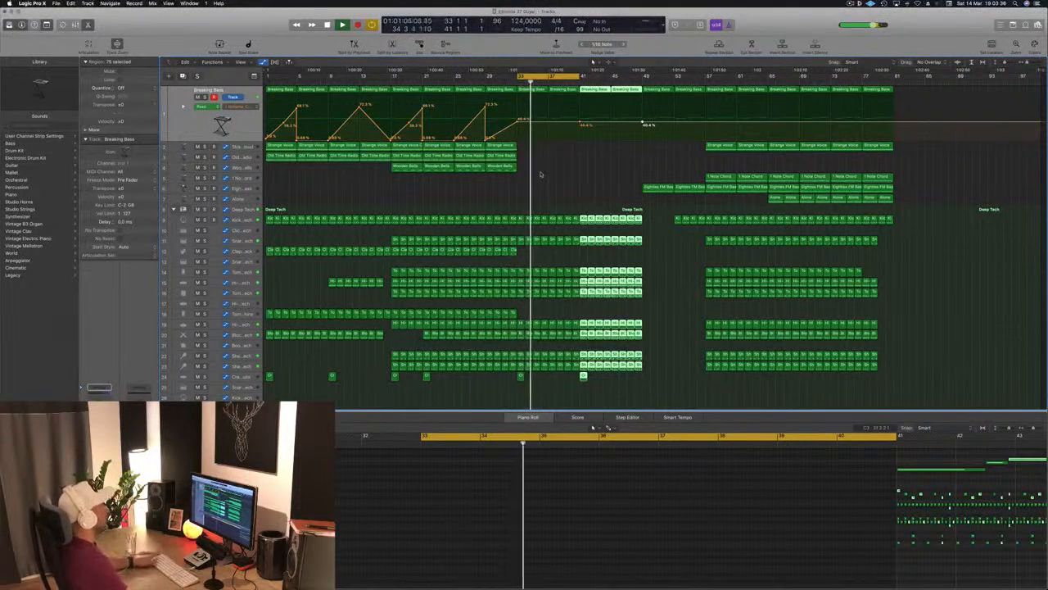
key(space)
key(space)
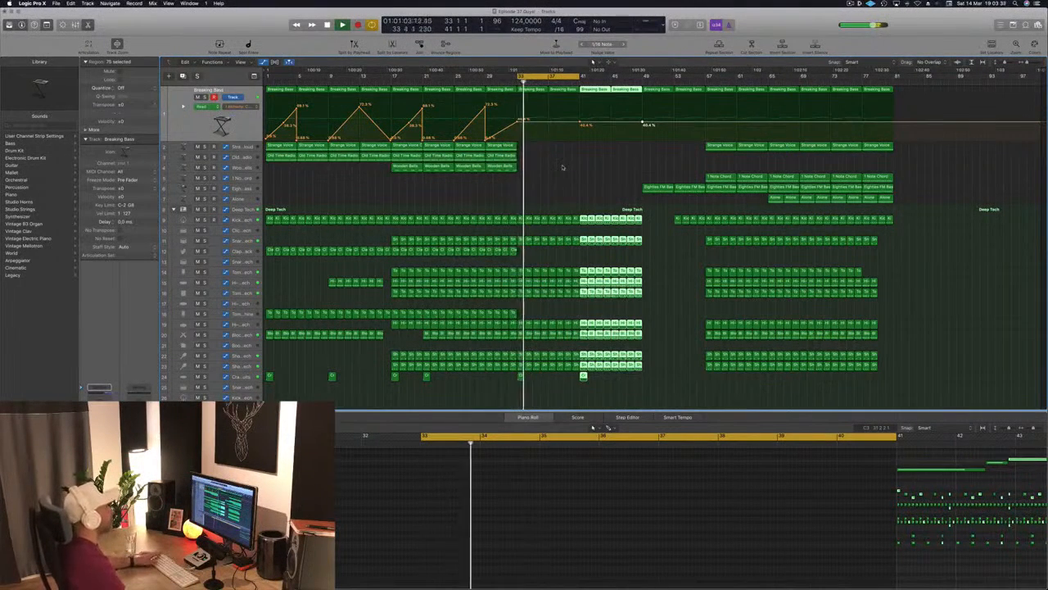
click(562, 167)
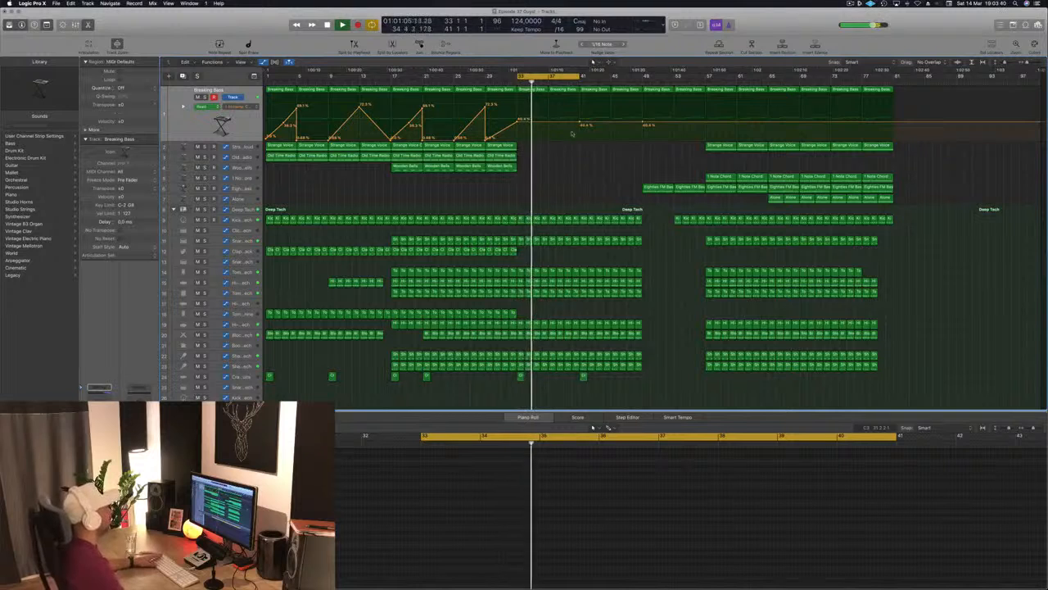
Step: Raise the Breaking Bass automation slightly at bar 41 so it rises gradually from bar 33 and falls back by bar 49
drag(580, 124, 581, 109)
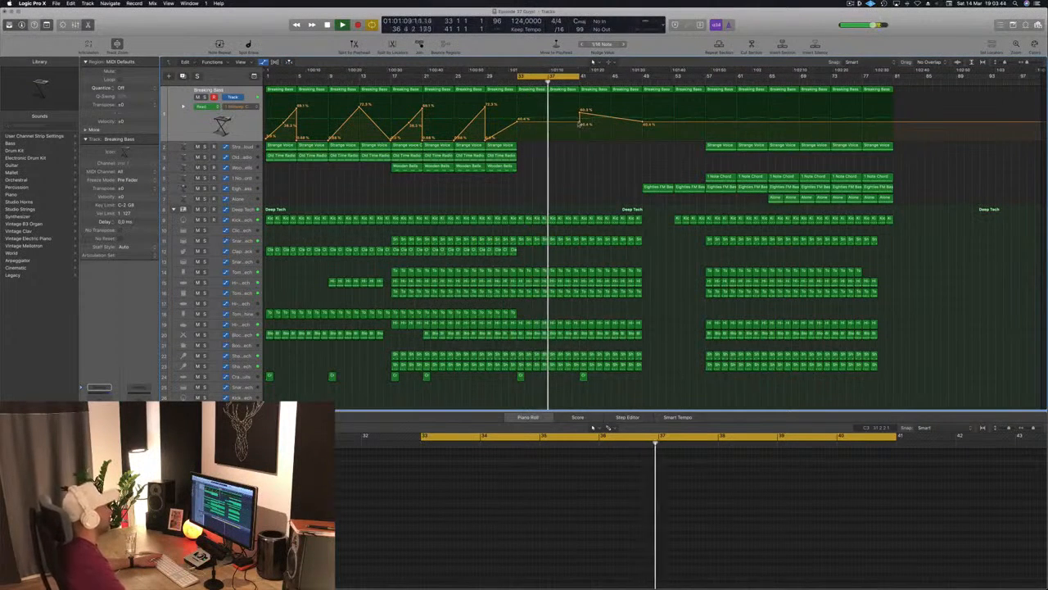
drag(579, 111, 580, 115)
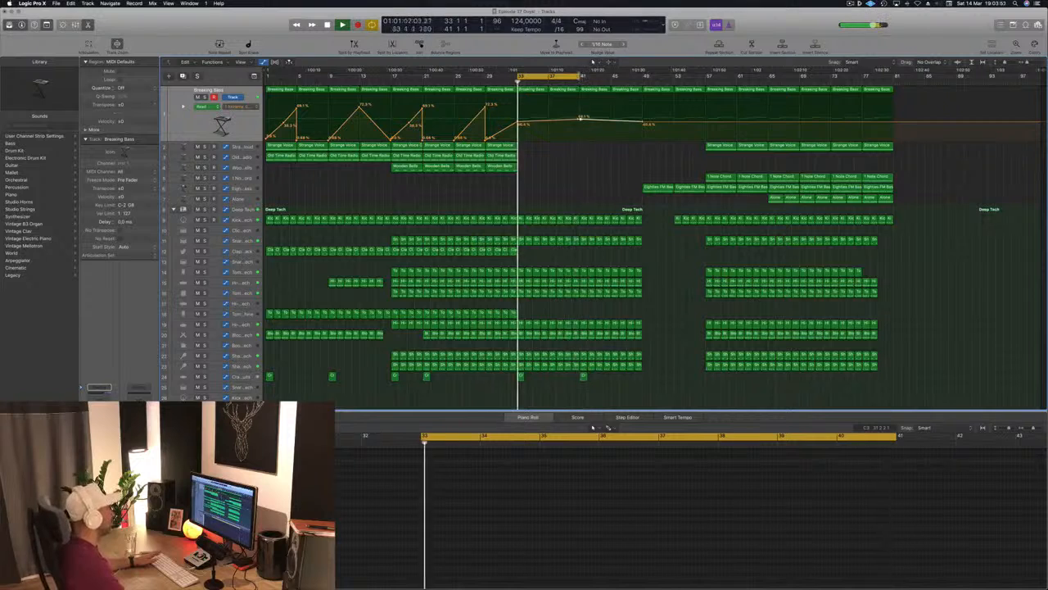
Step: Extend the cycle range to bar 49 and reshape the Breaking Bass automation with a small drop at bar 41 and a rise to bar 49
drag(580, 76, 642, 77)
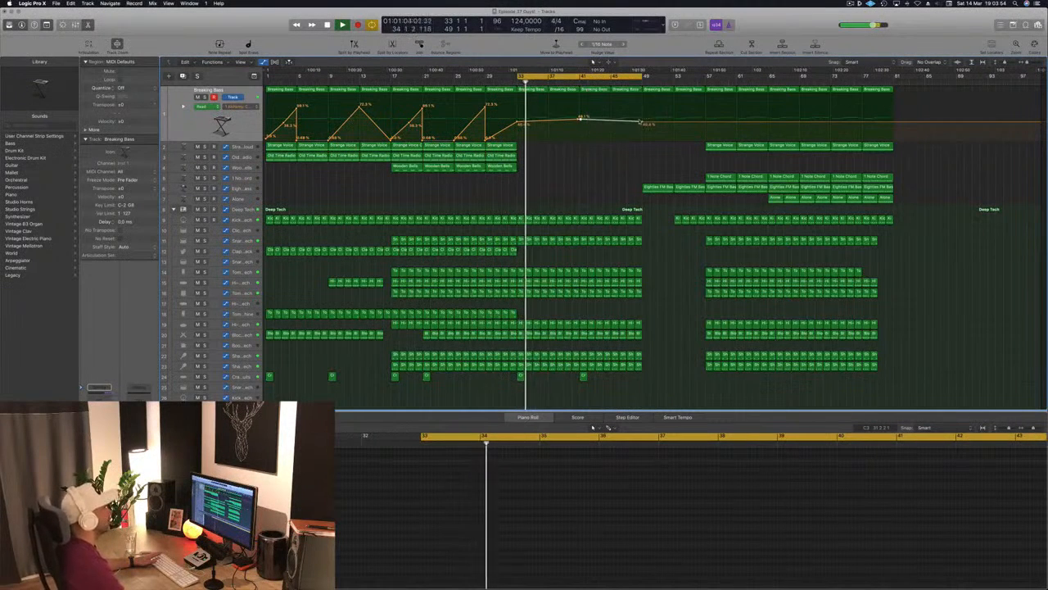
drag(643, 123, 581, 124)
drag(643, 115, 645, 120)
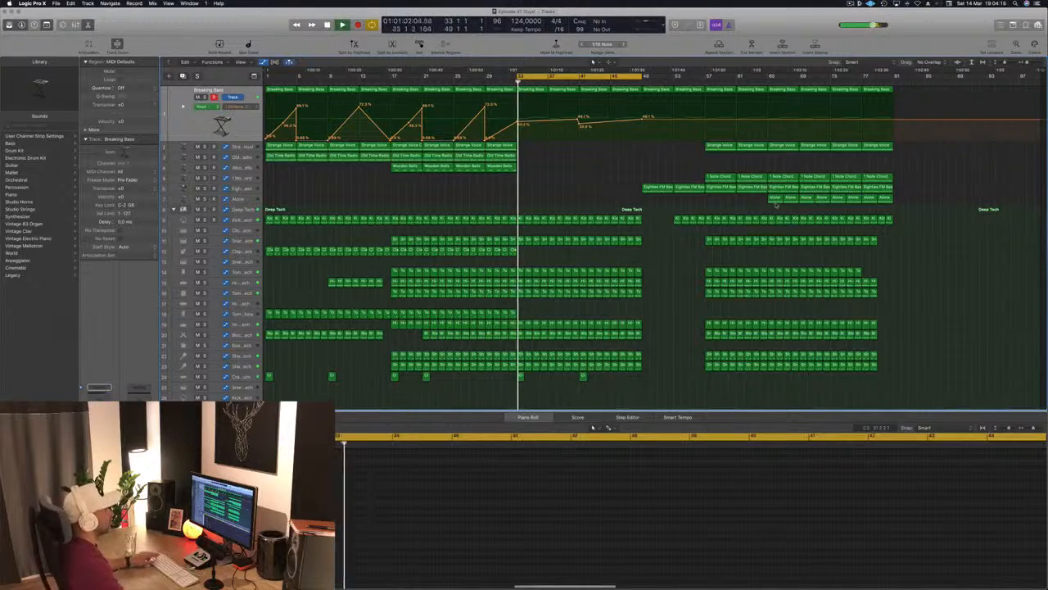
Step: Copy the first Alone region from bar 65 to bar 41 and replay the section with the Alone track selected
drag(775, 197, 586, 199)
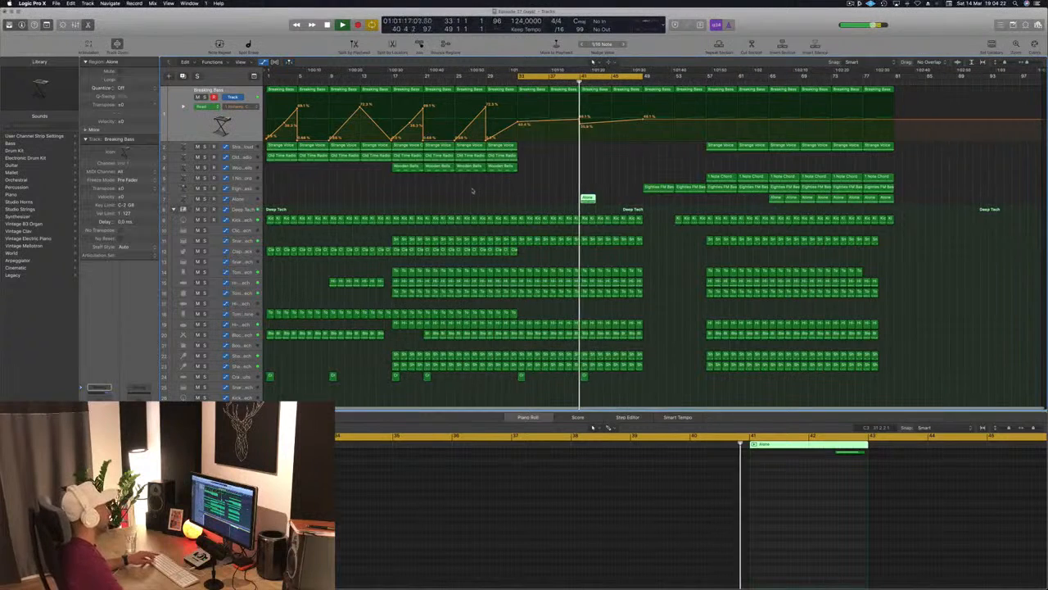
click(236, 200)
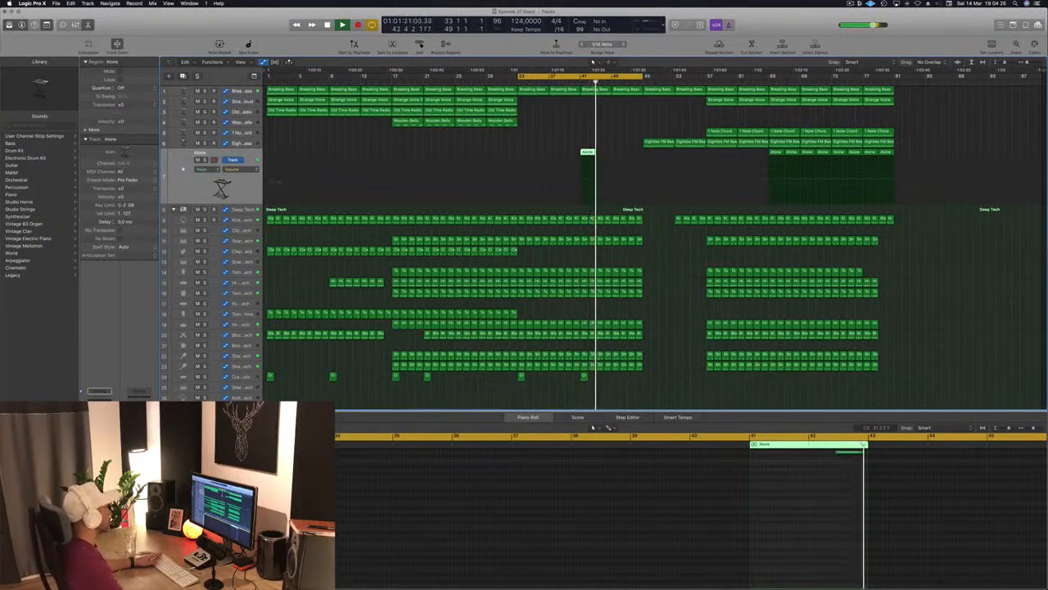
key(space)
key(space)
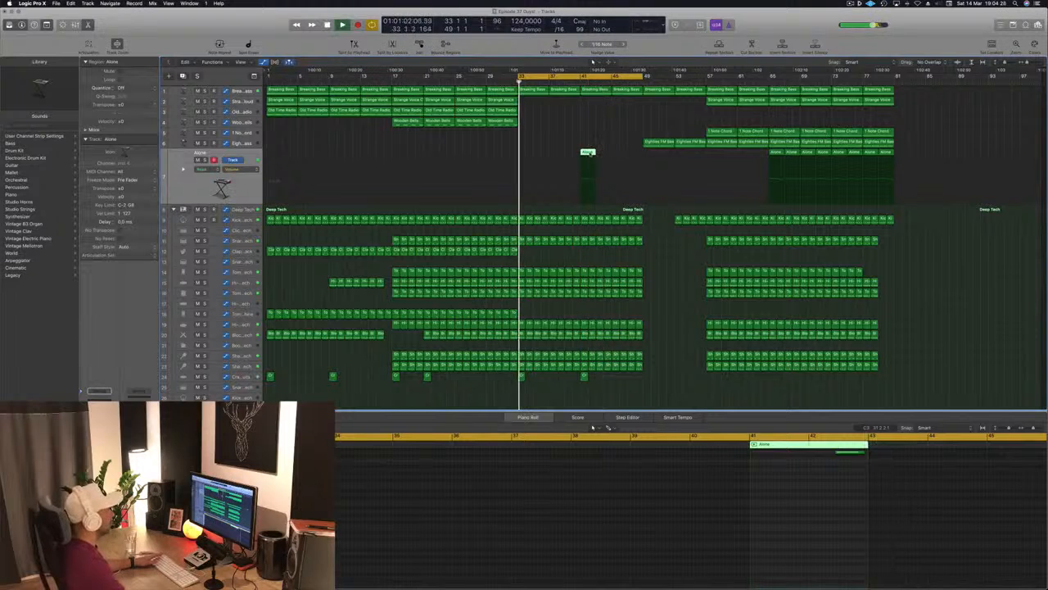
Step: Delete the two short closing notes in the Alone region at bar 41 and lengthen the region and its remaining note to just before bar 45
scroll(788, 465, up, 5)
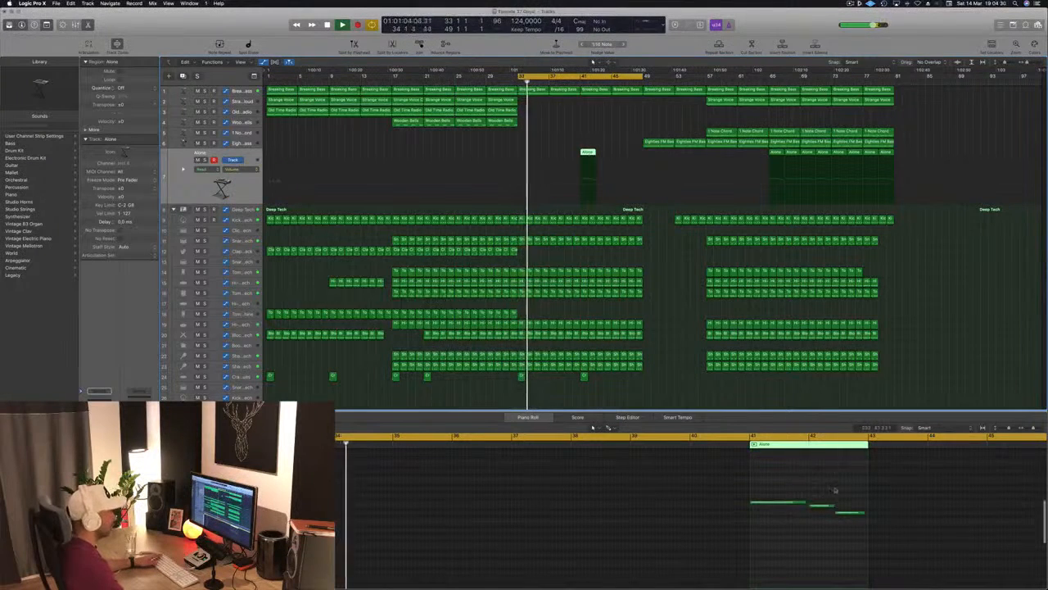
drag(833, 489, 872, 508)
key(Delete)
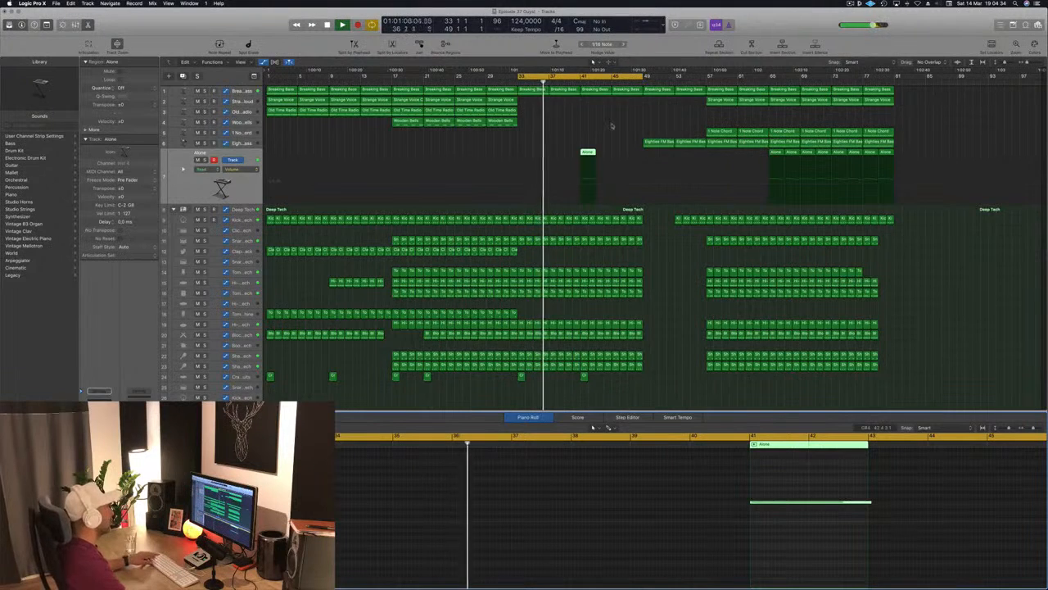
drag(591, 152, 609, 153)
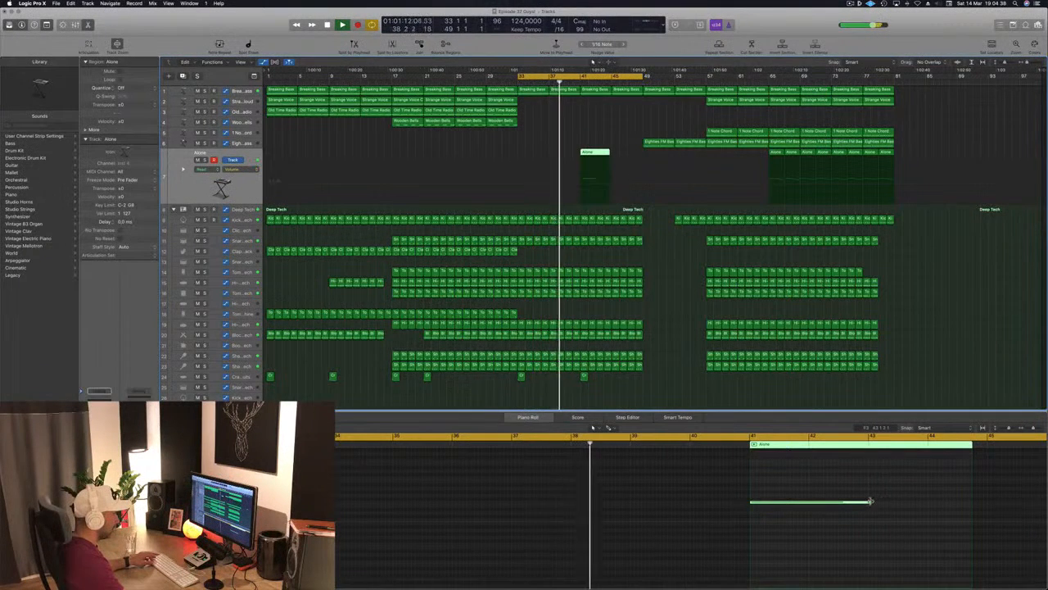
drag(870, 502, 972, 507)
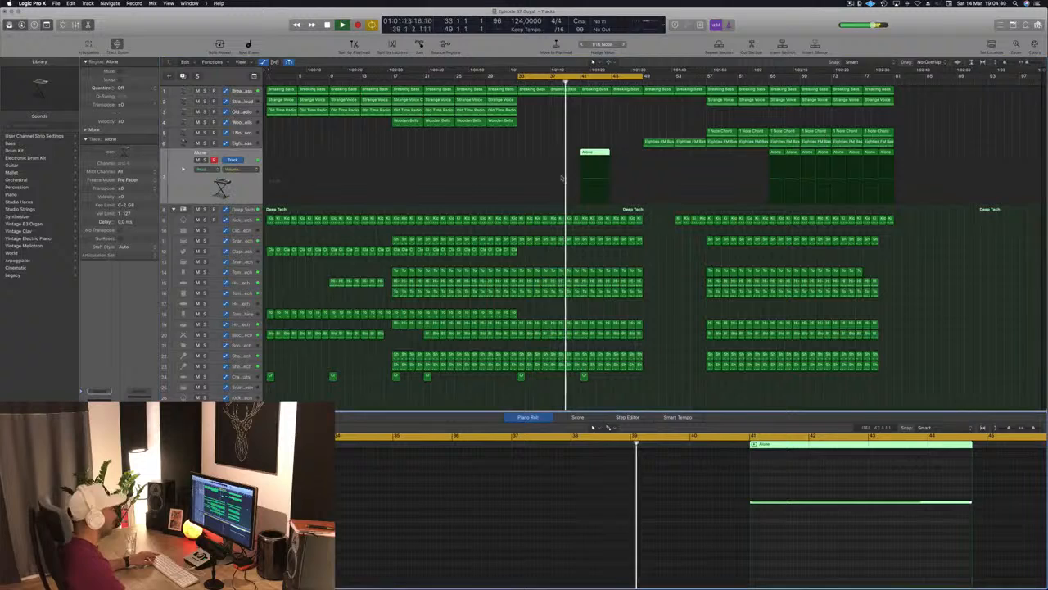
click(578, 128)
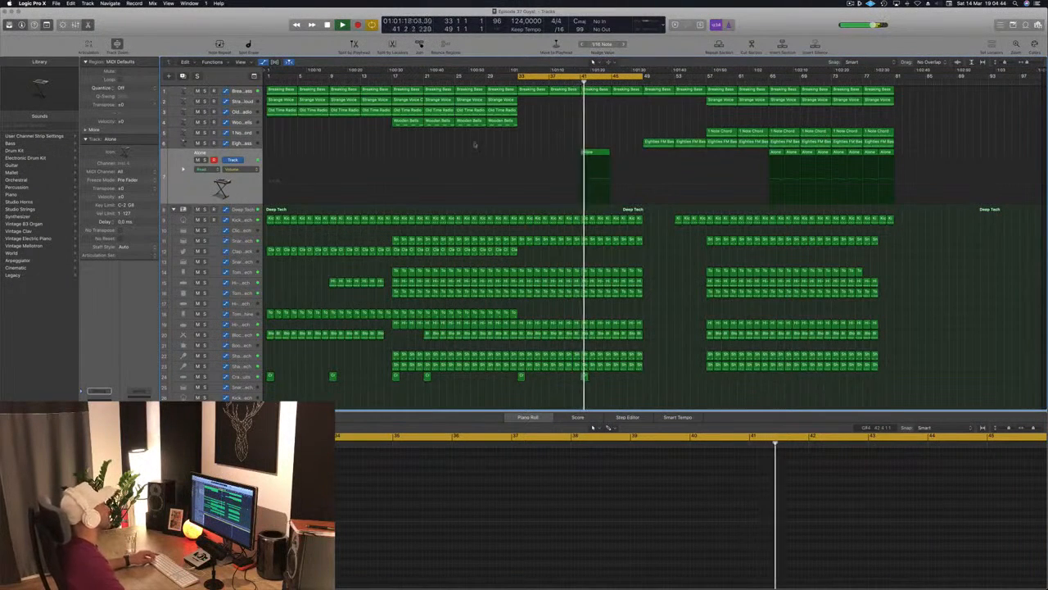
click(595, 154)
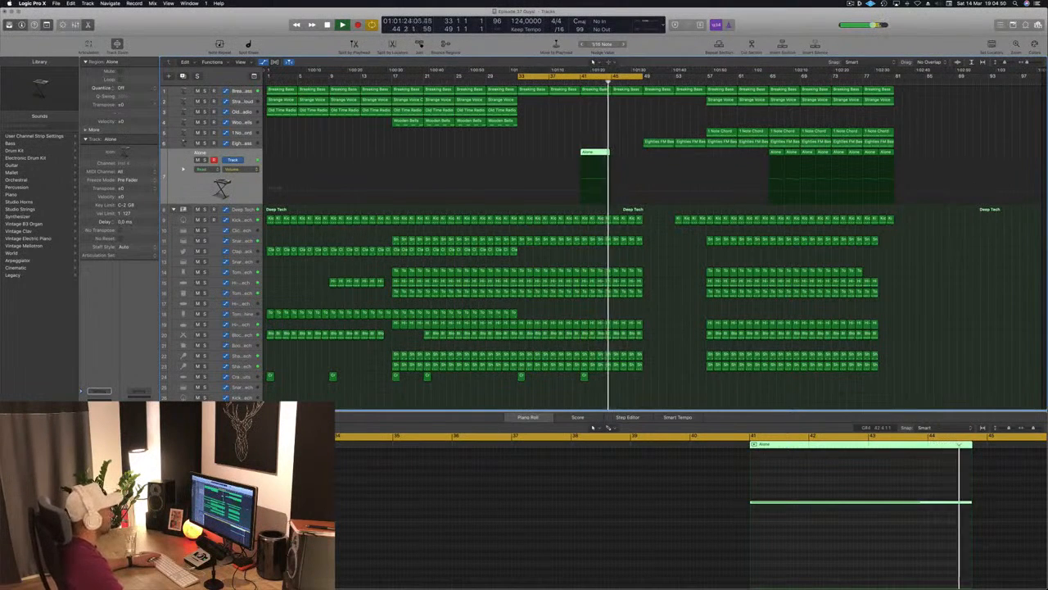
click(587, 130)
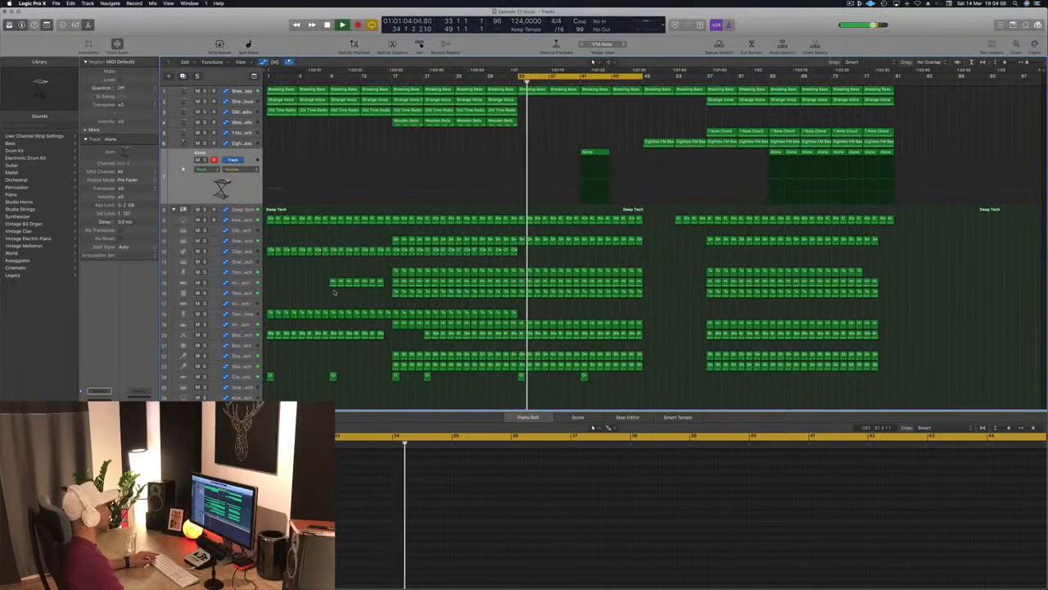
Step: Try a drum break by deleting every drum part except the kick over the second half of bar 39
key(super+Right)
key(super+Right)
key(super+Right)
key(super+Right)
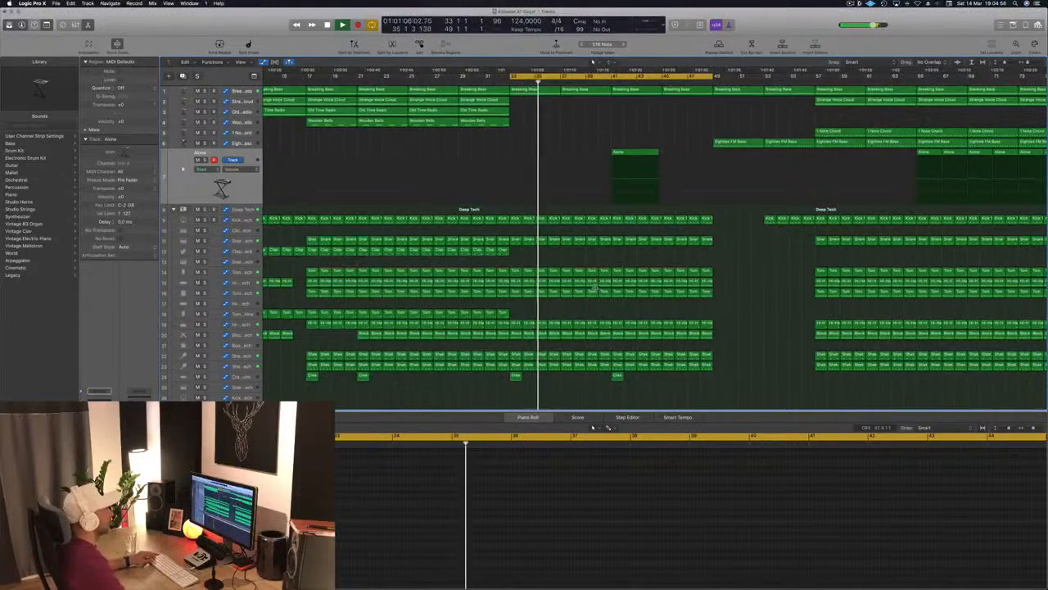
key(super+Right)
key(super+Right)
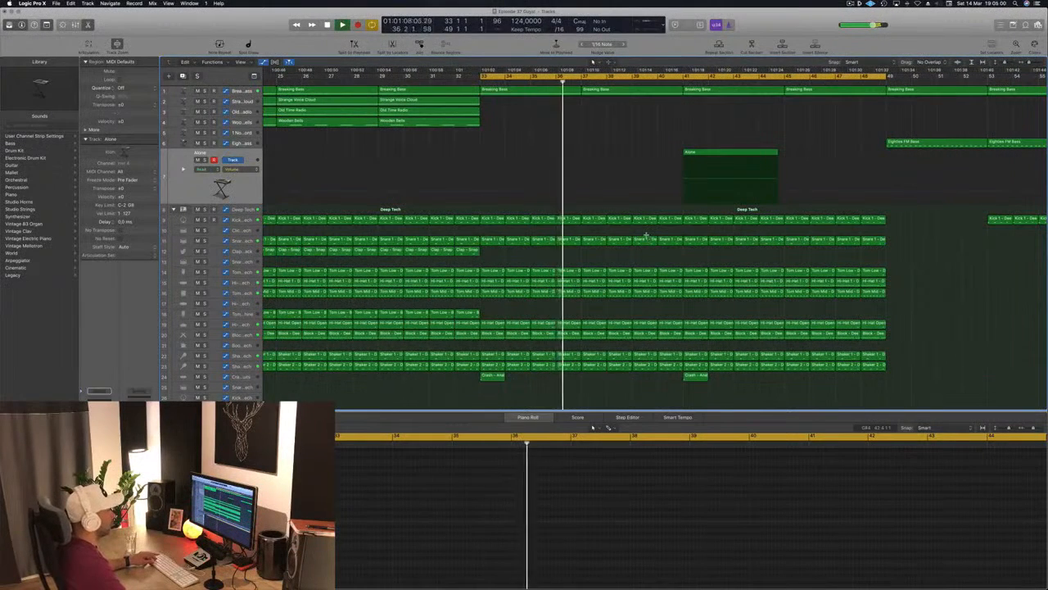
drag(647, 234, 656, 401)
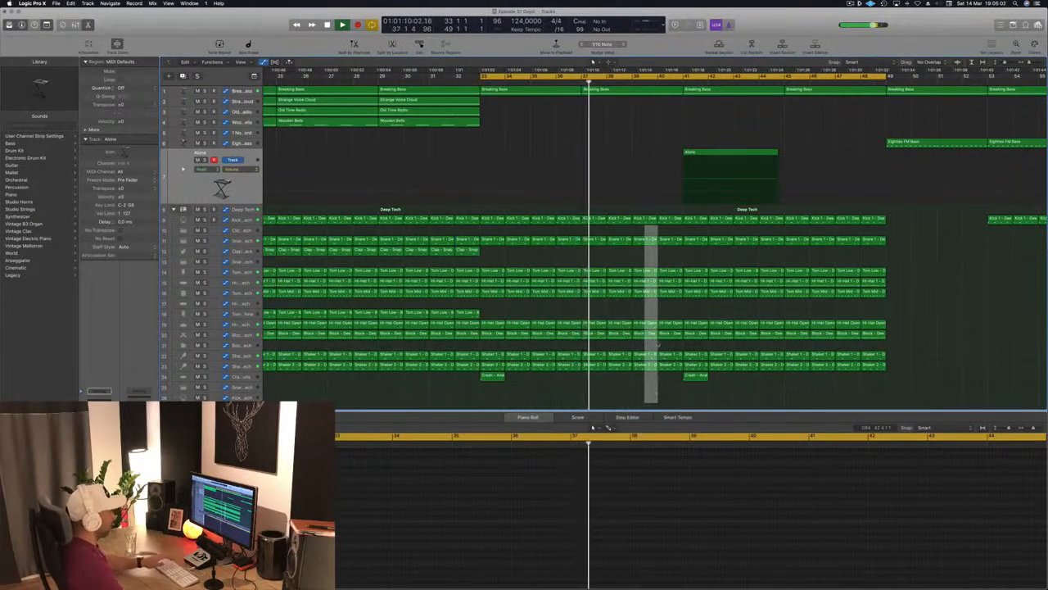
key(Delete)
Step: Try moving the last kick note in bar 39 slightly earlier and replay the section from bar 33
click(645, 218)
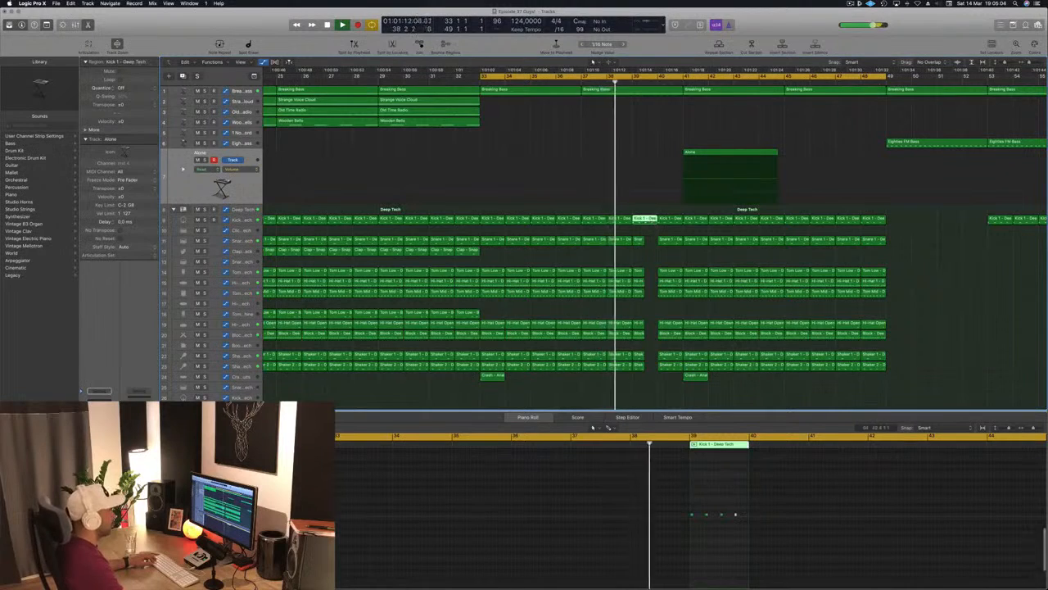
key(super+Right)
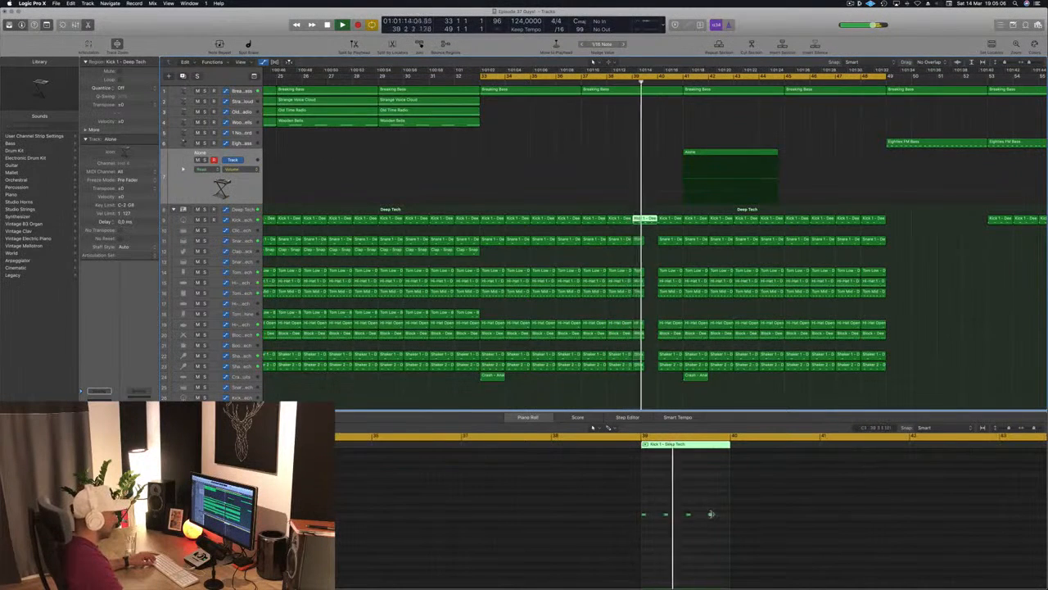
drag(710, 514, 699, 516)
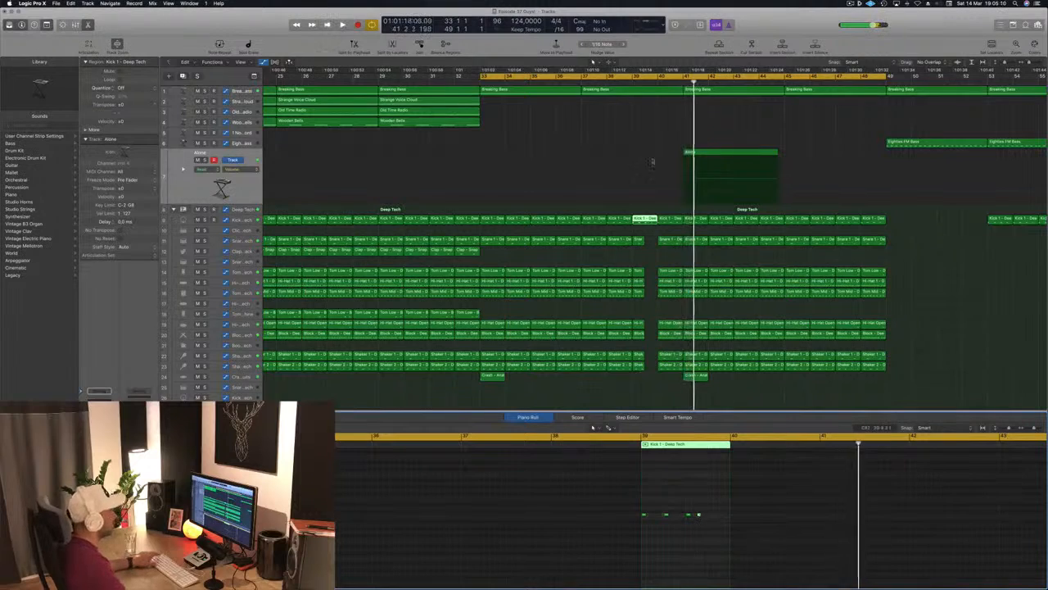
key(space)
key(space)
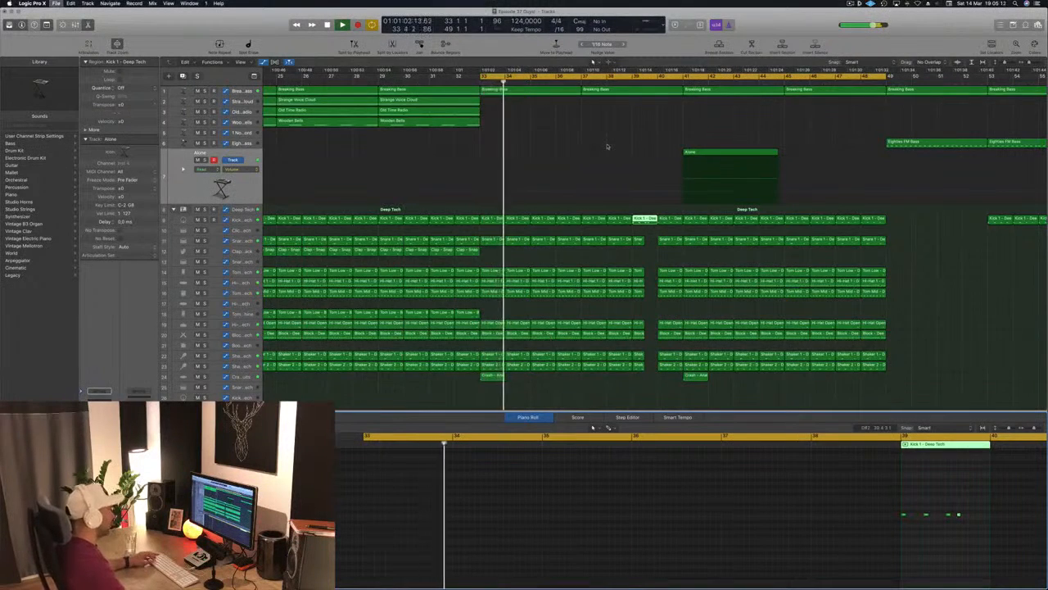
Step: Listen to the drum break around bar 39, then undo the kick note move and the drum deletion
key(super+Left)
key(super+Left)
key(super+Left)
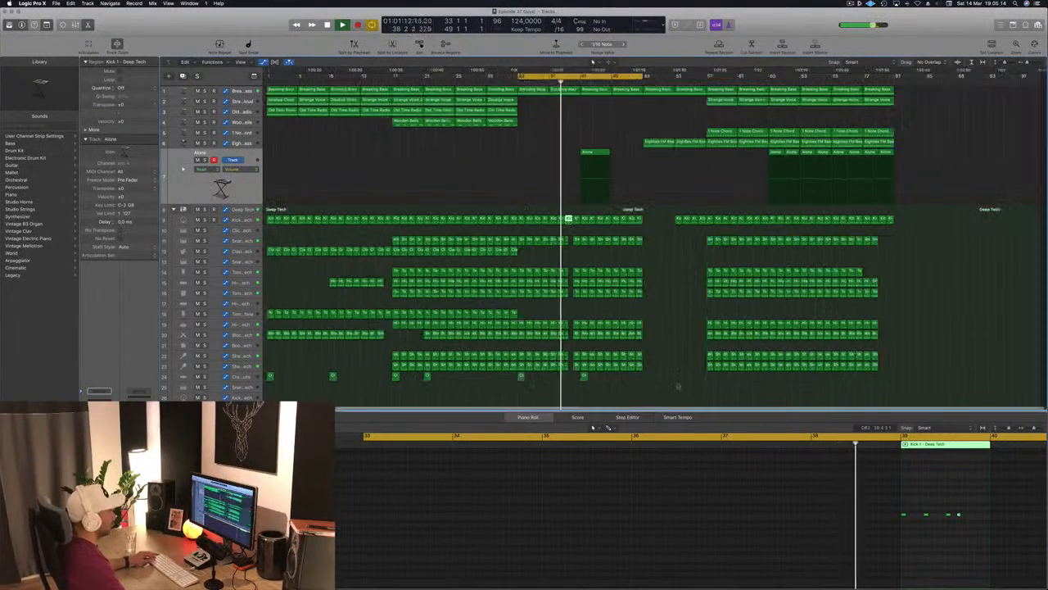
scroll(735, 488, down, 10)
scroll(732, 481, up, 5)
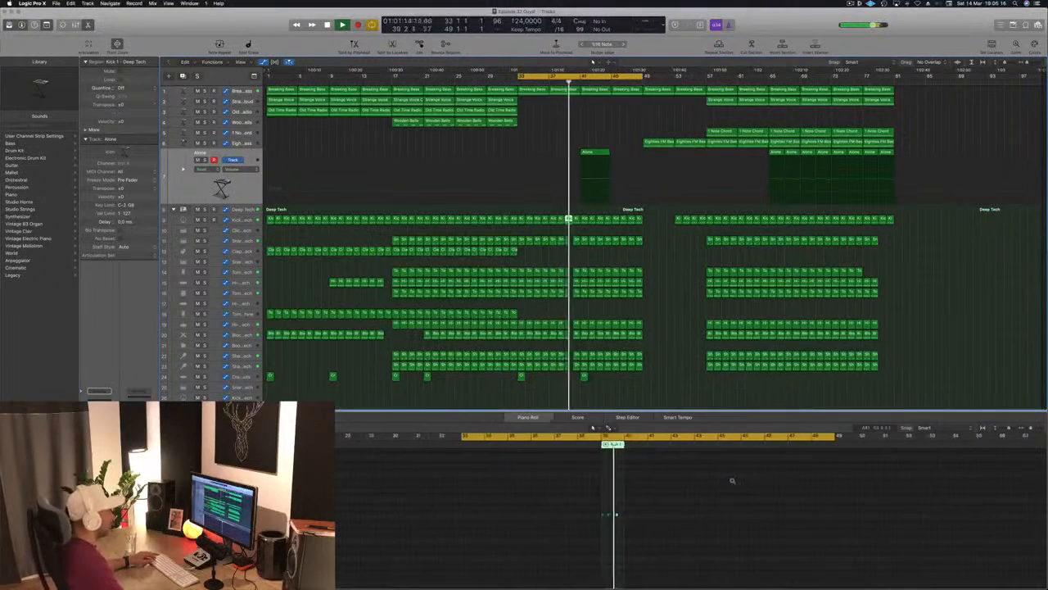
scroll(586, 101, up, 6)
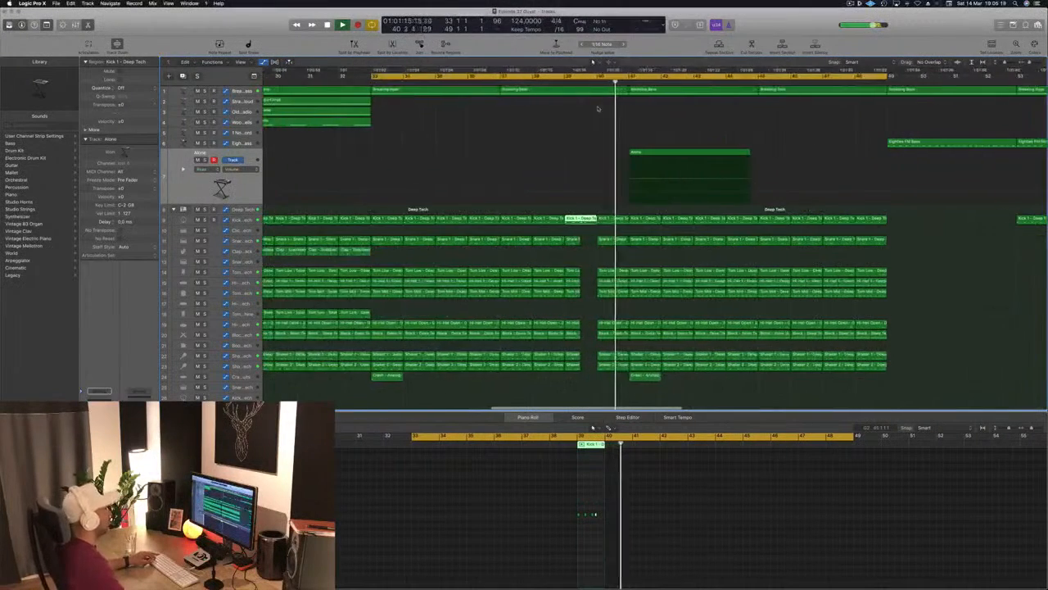
scroll(587, 101, down, 2)
key(shift+space)
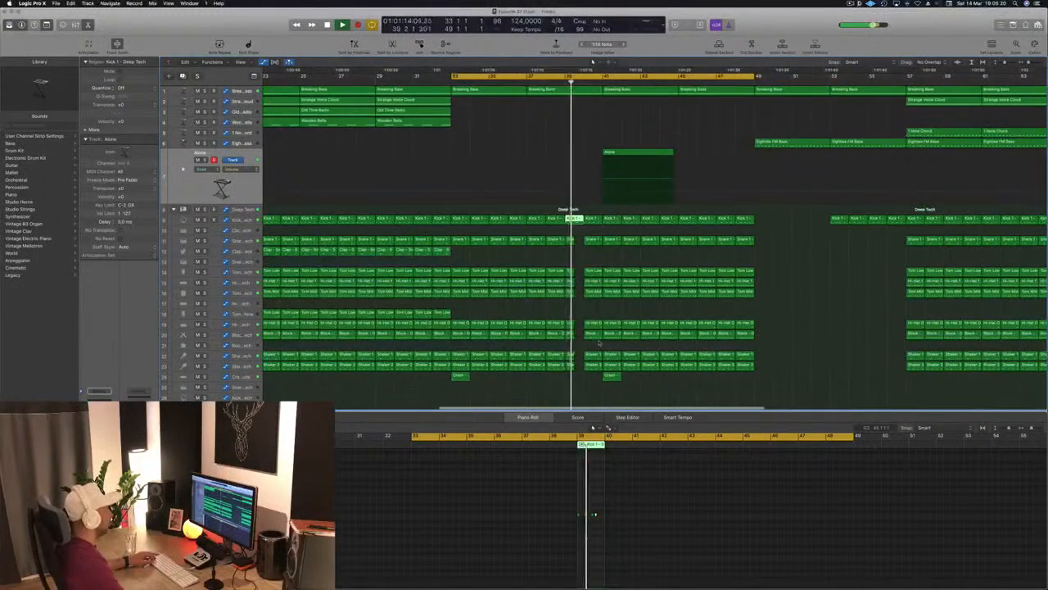
scroll(599, 343, down, 1)
scroll(590, 319, up, 2)
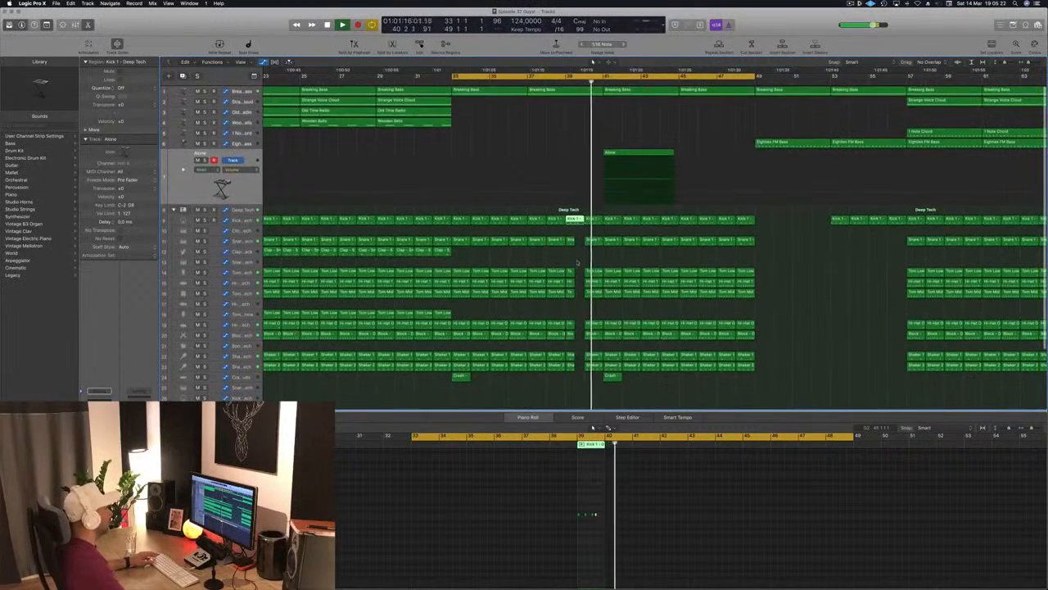
key(super+z)
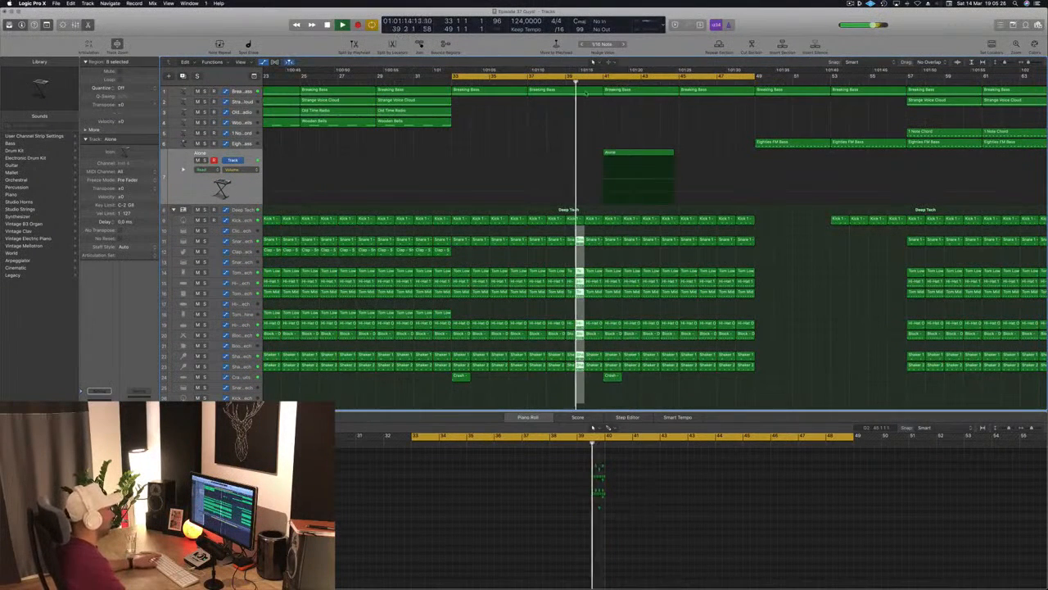
Step: Delete the last beat of bar 40 across all drum tracks, including the kick
key(shift+space)
key(space)
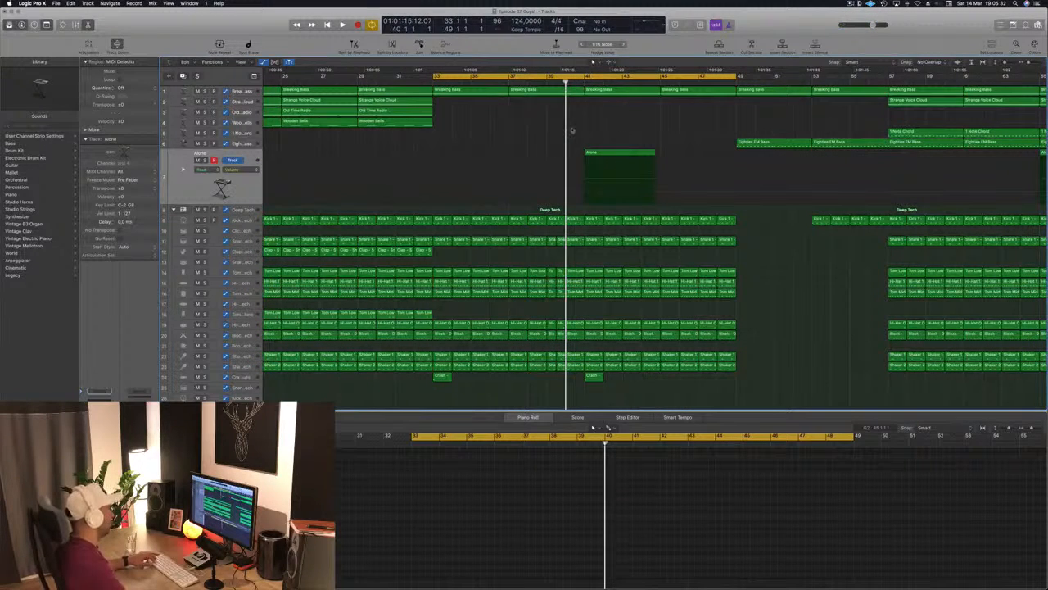
scroll(566, 203, up, 3)
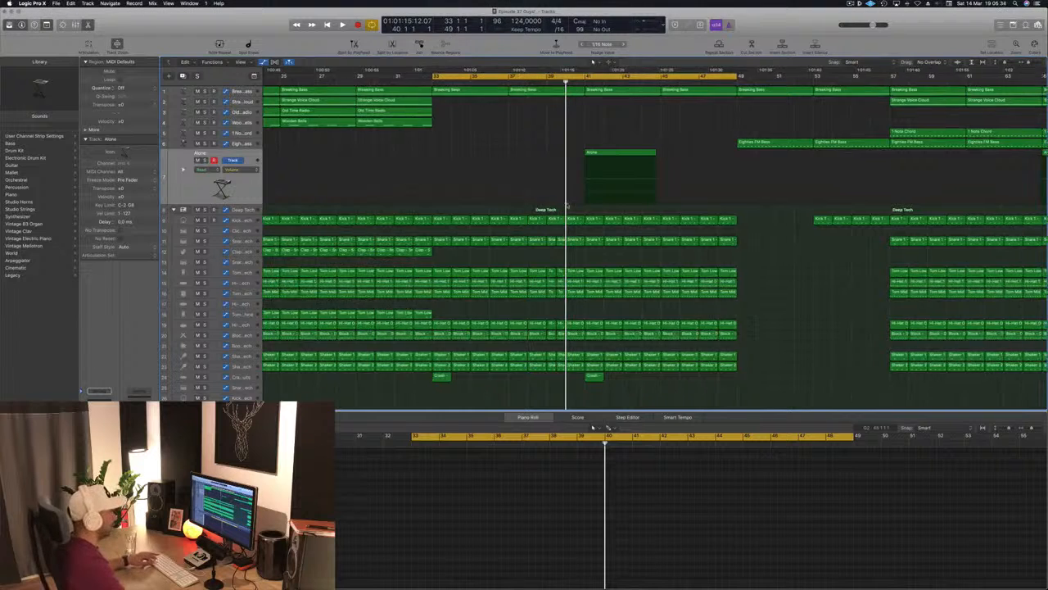
scroll(567, 206, right, 2)
scroll(567, 206, up, 5)
scroll(567, 206, up, 1)
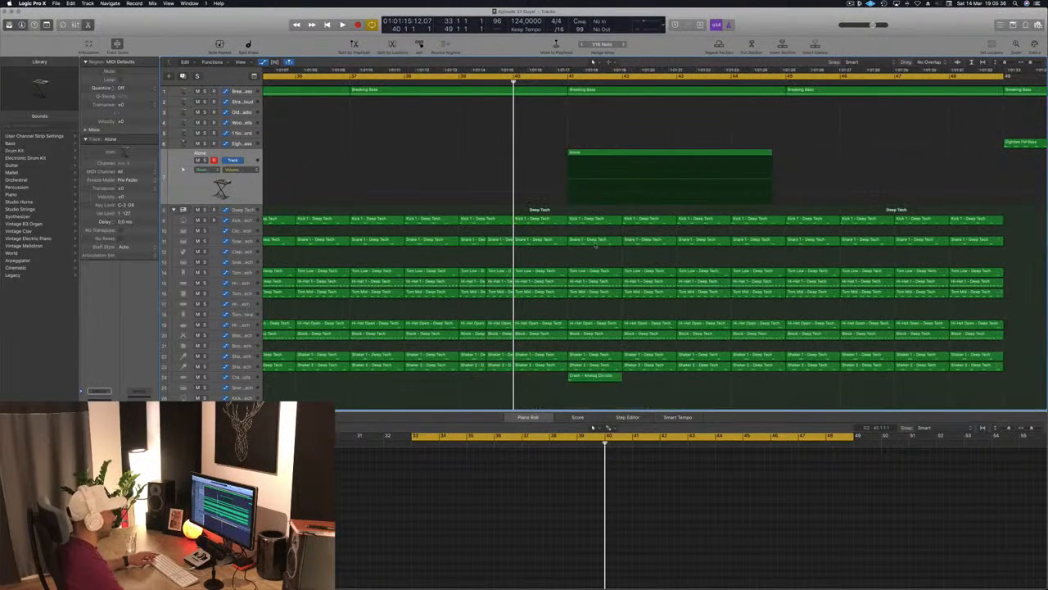
drag(553, 220, 565, 375)
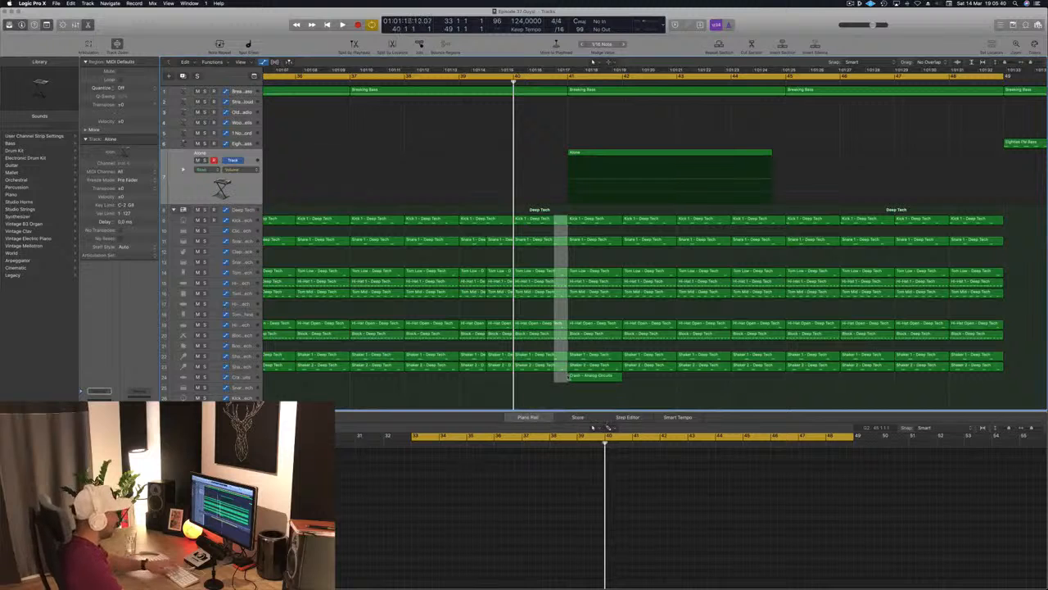
key(Delete)
Step: Move the start of the cycle range to bar 37 and play the transition into bar 41
key(space)
scroll(660, 112, down, 10)
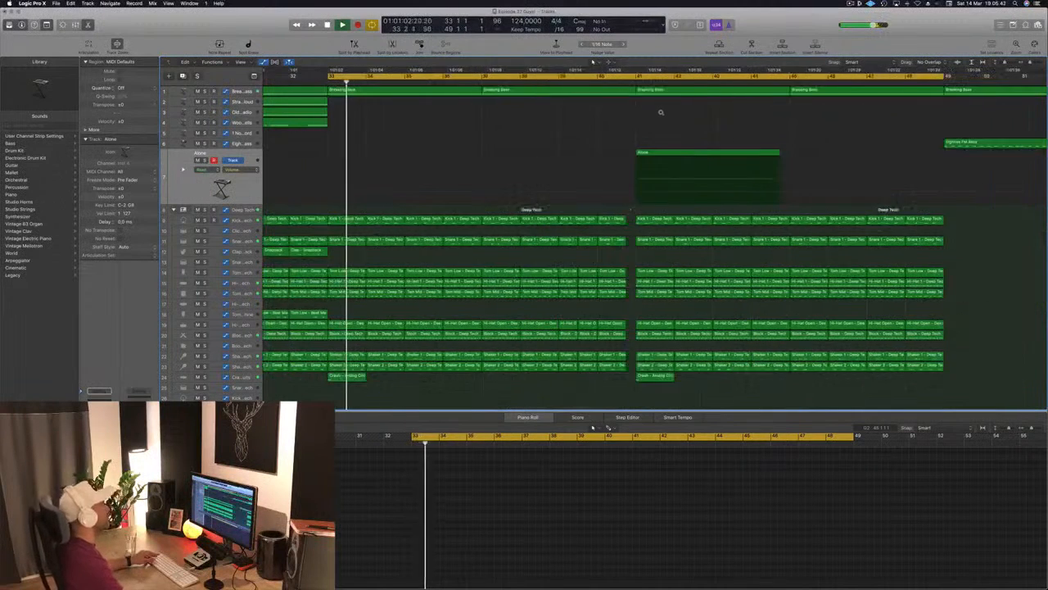
key(space)
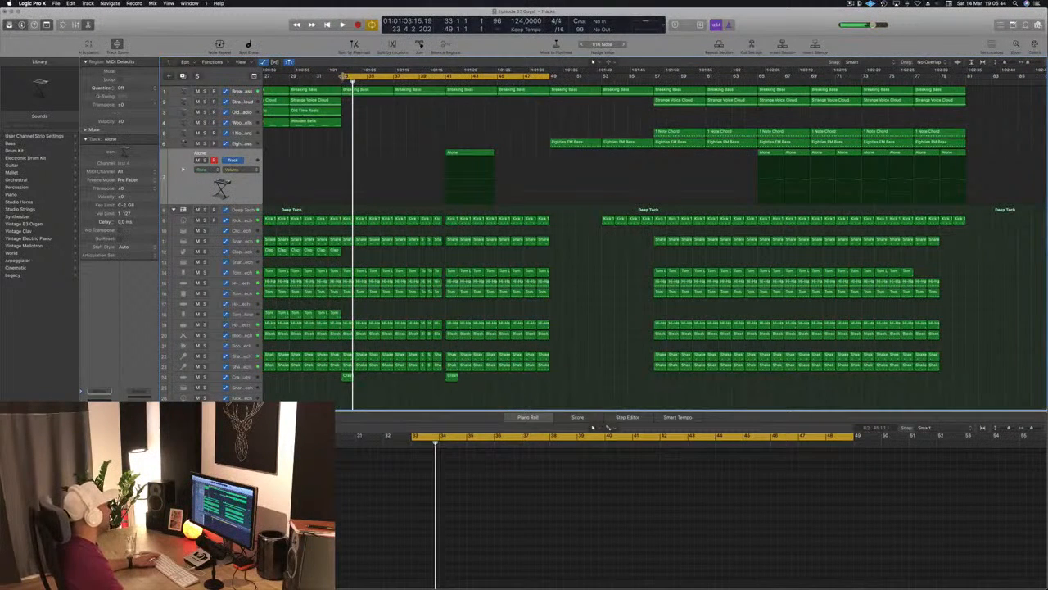
drag(343, 76, 396, 76)
key(space)
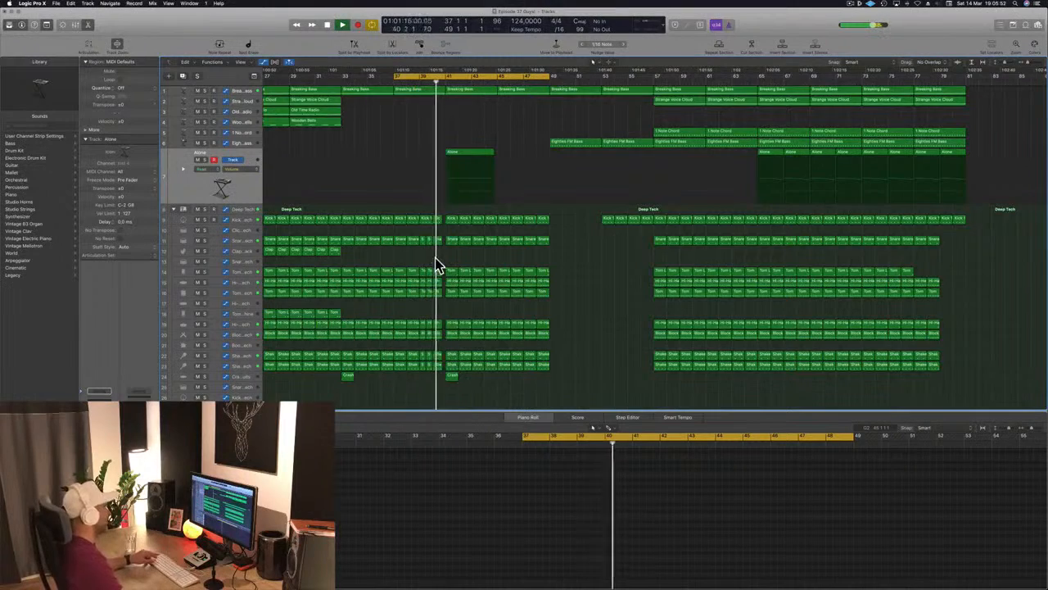
Step: Listen across the drum gap before bar 41 and save the project
scroll(438, 264, up, 5)
key(super+Left)
key(super+Left)
key(super+Left)
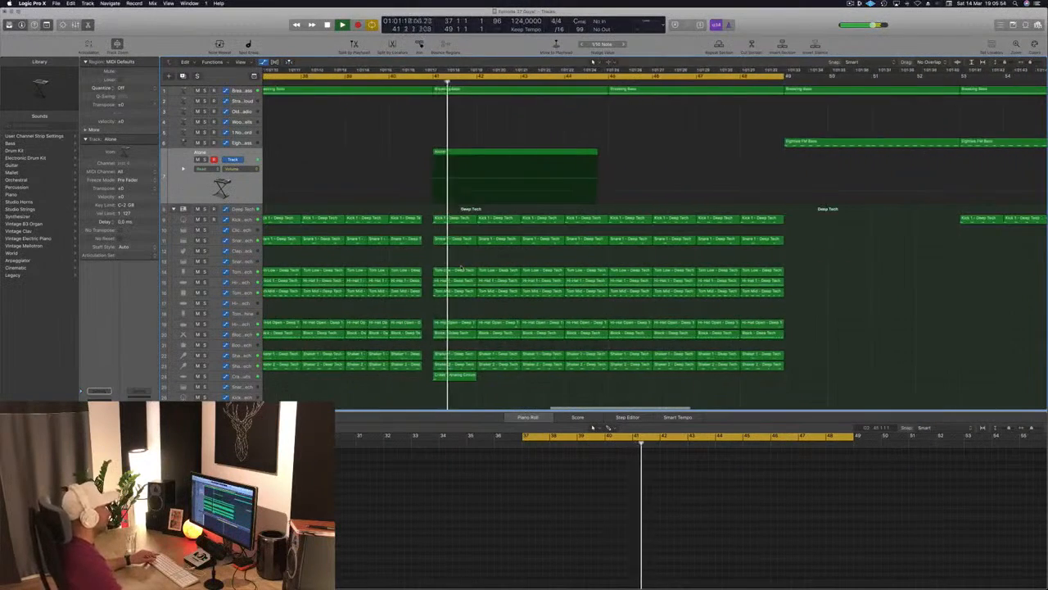
key(super+s)
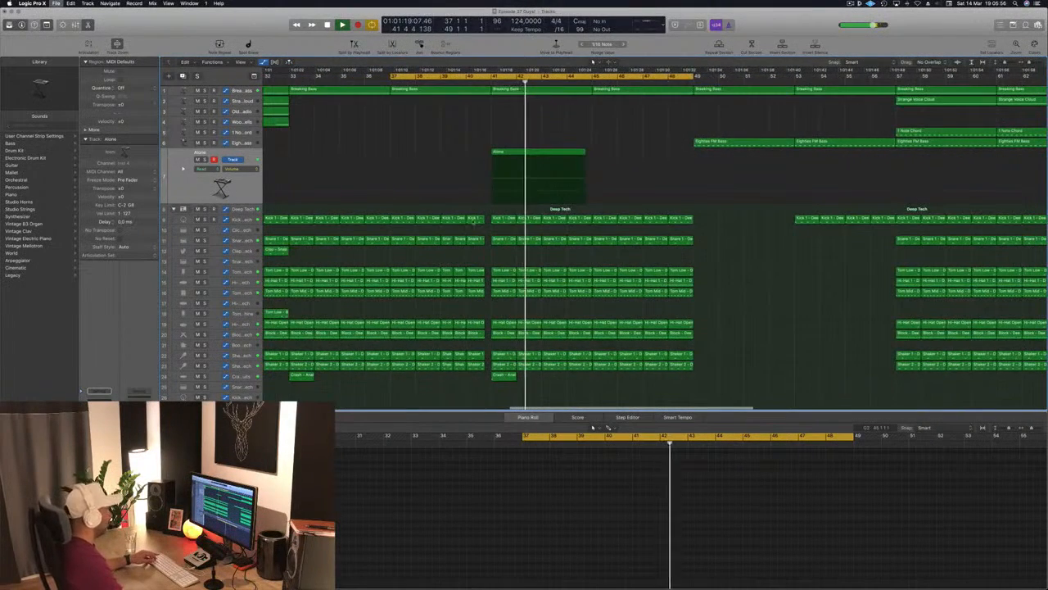
Step: Copy a Clap - Snapback region into bar 40 and play the transition into bar 41
click(473, 222)
click(473, 240)
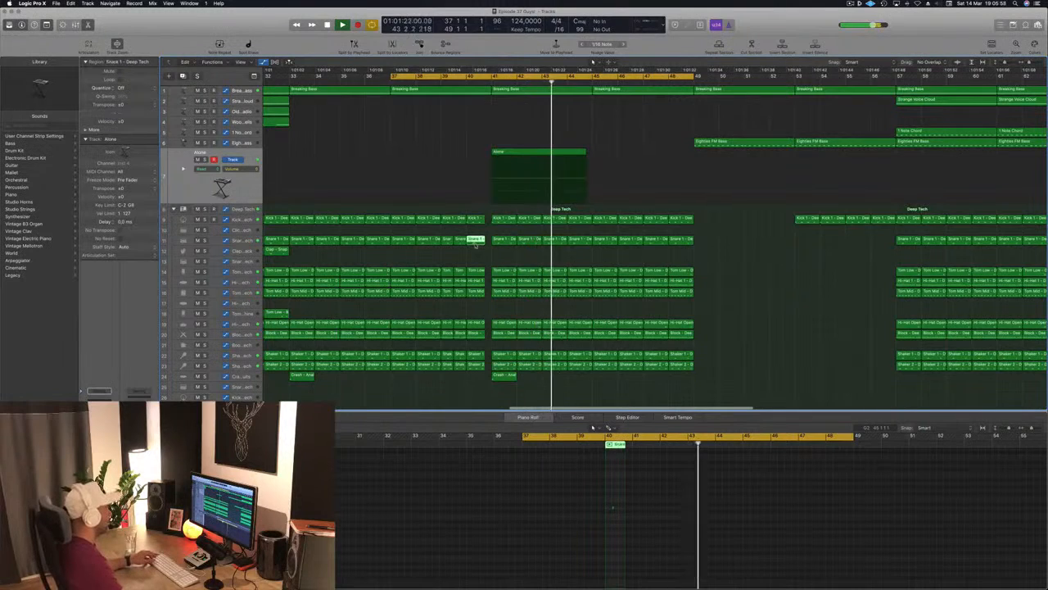
key(super+Left)
drag(336, 255, 473, 255)
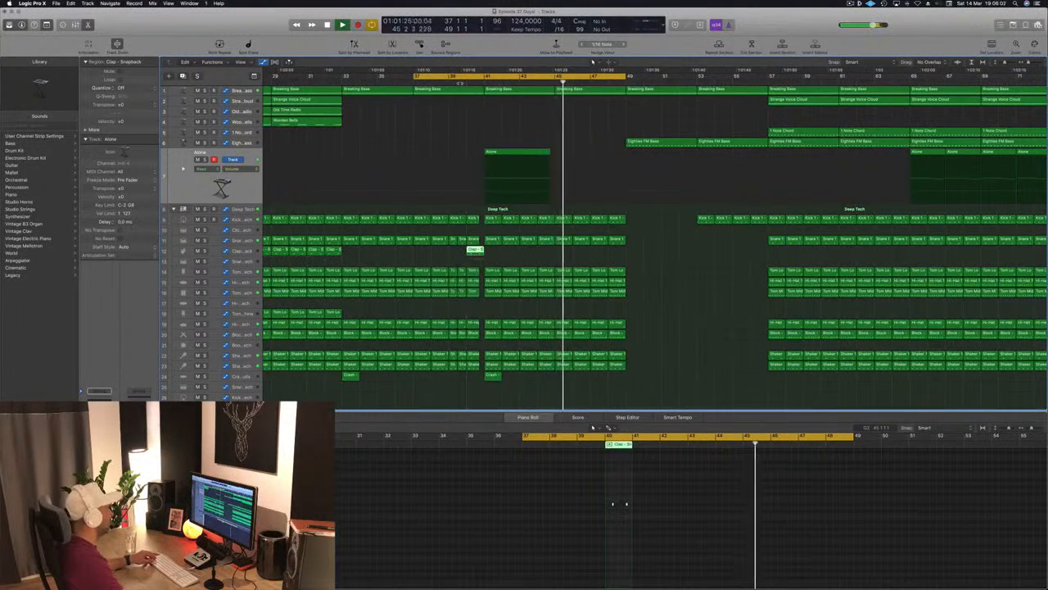
click(460, 81)
key(super+Left)
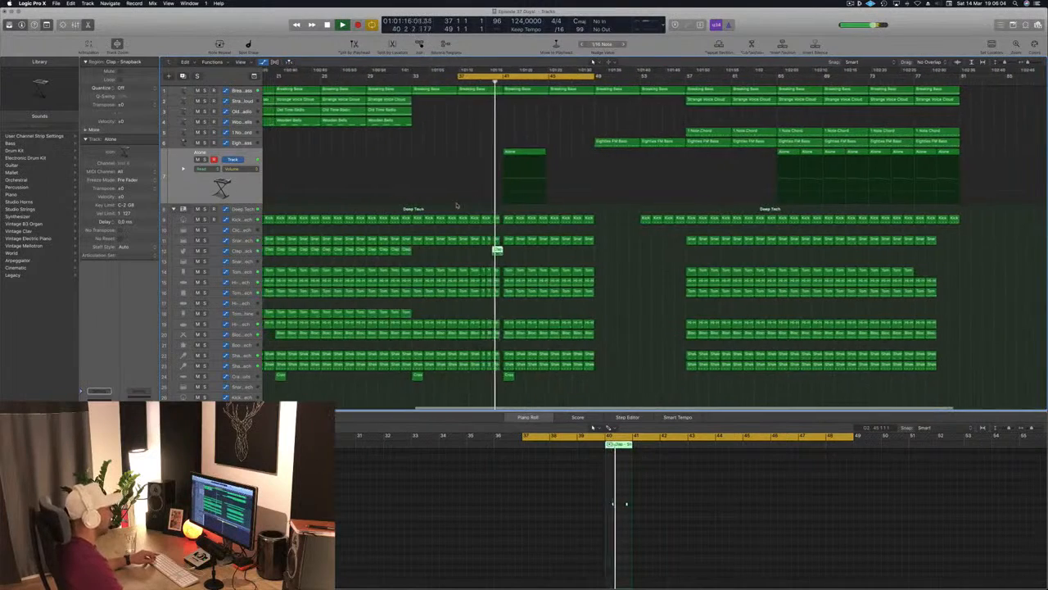
Step: Copy the last clap note in the bar 40 region to position 40 4 3 1 and listen to the fill
key(super+Right)
scroll(516, 220, up, 10)
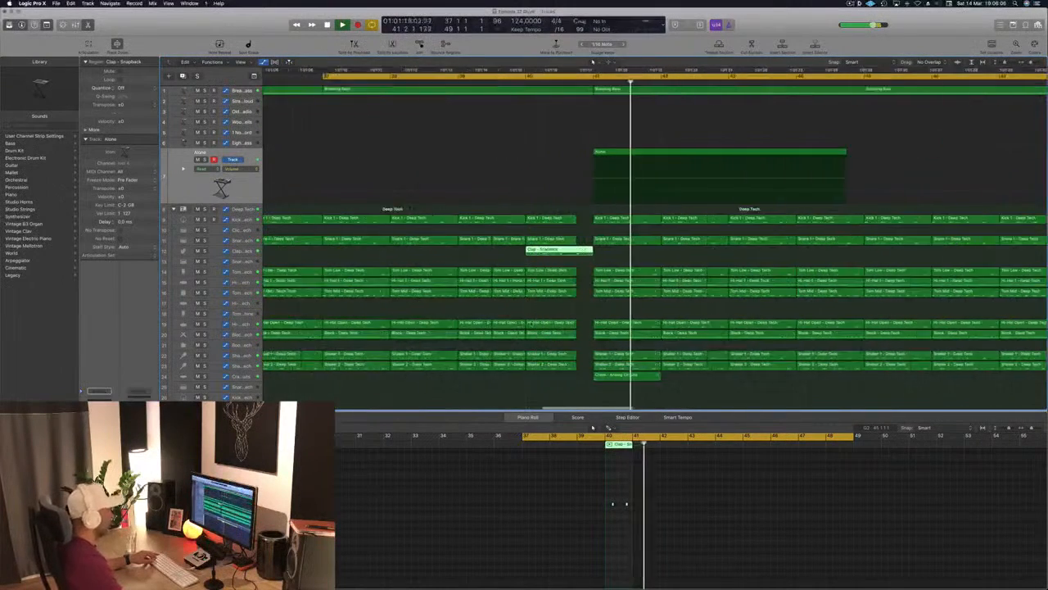
scroll(620, 526, up, 6)
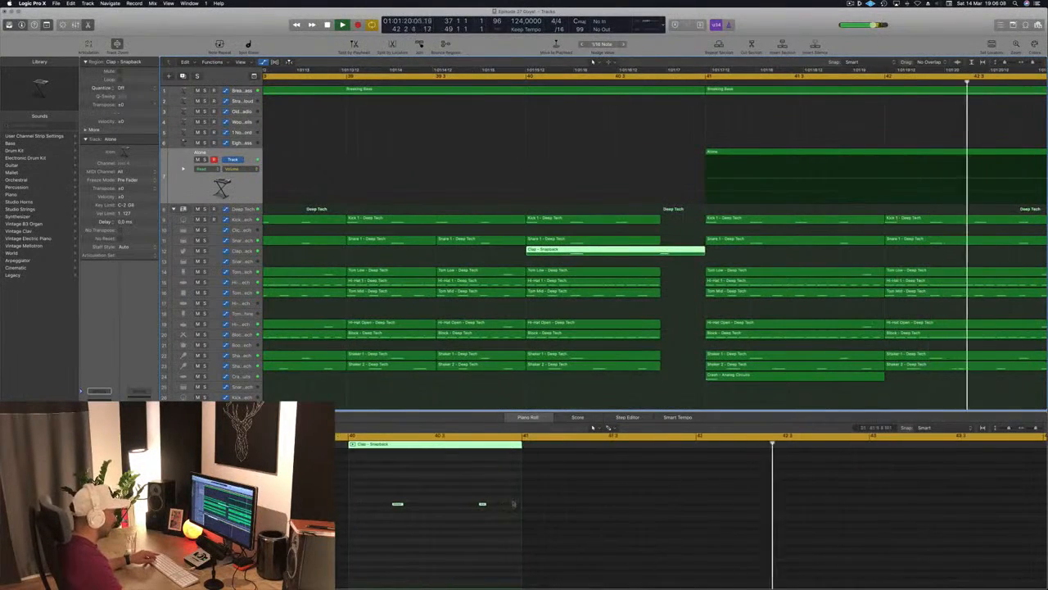
scroll(484, 506, up, 4)
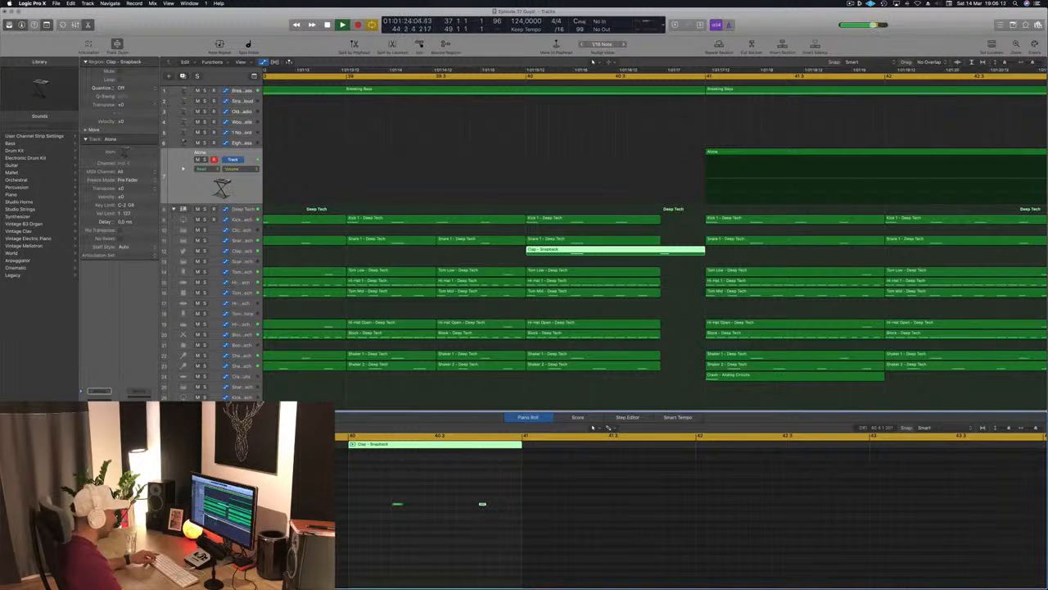
drag(482, 505, 502, 506)
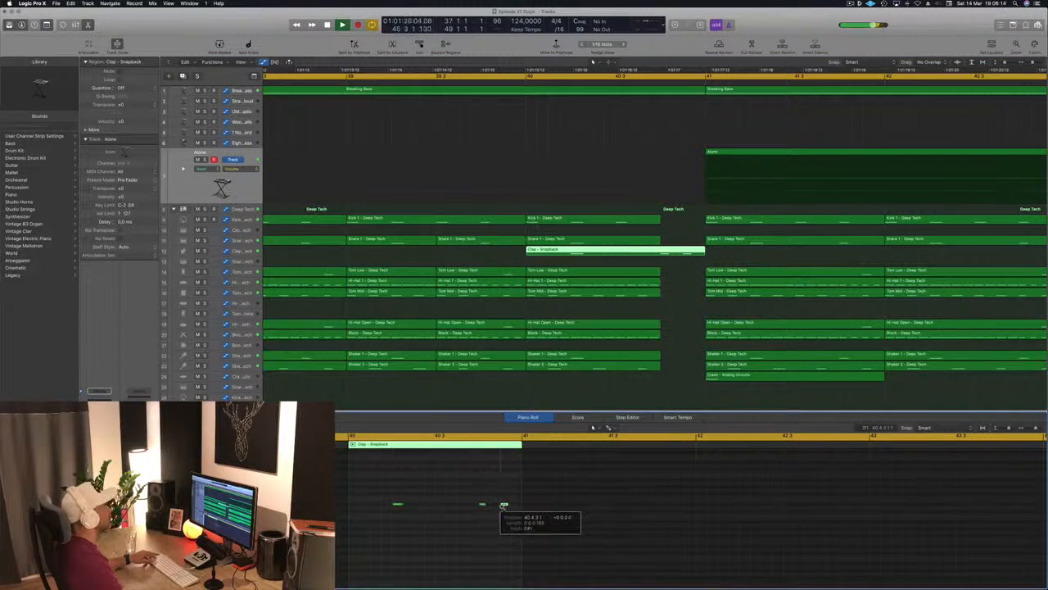
click(525, 81)
scroll(510, 107, down, 8)
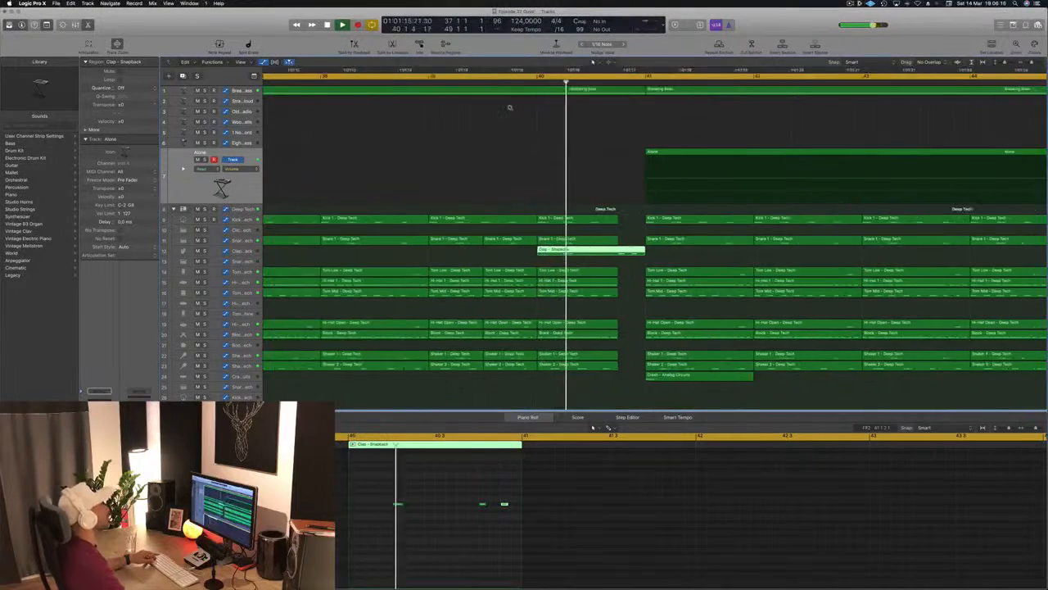
scroll(483, 145, left, 2)
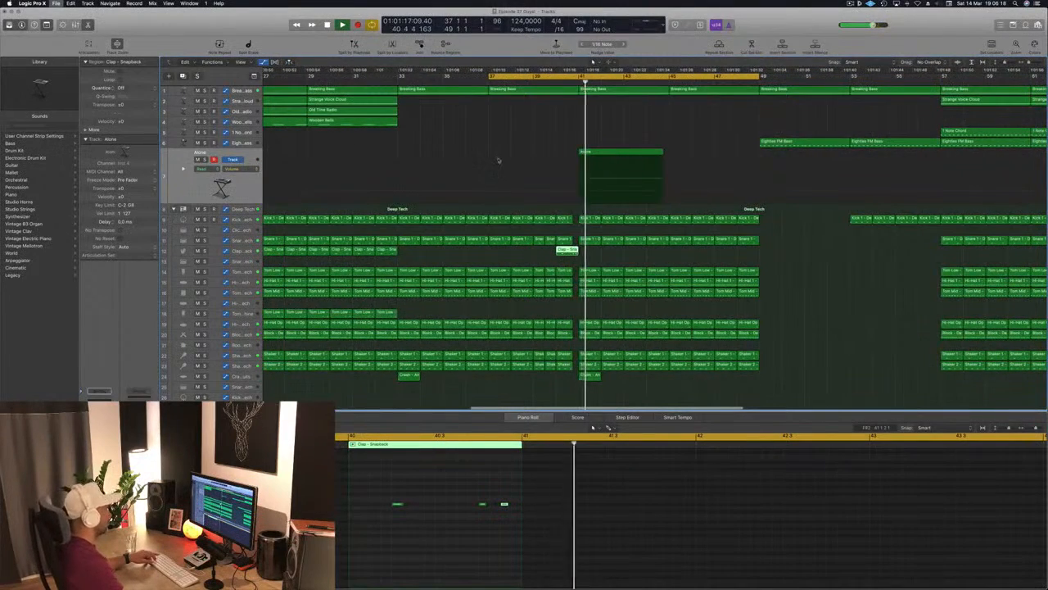
Step: Examine the Alone region at bar 41 and the Old Time Radio and Wooden Bells regions at bar 29
scroll(537, 166, down, 5)
scroll(540, 164, down, 3)
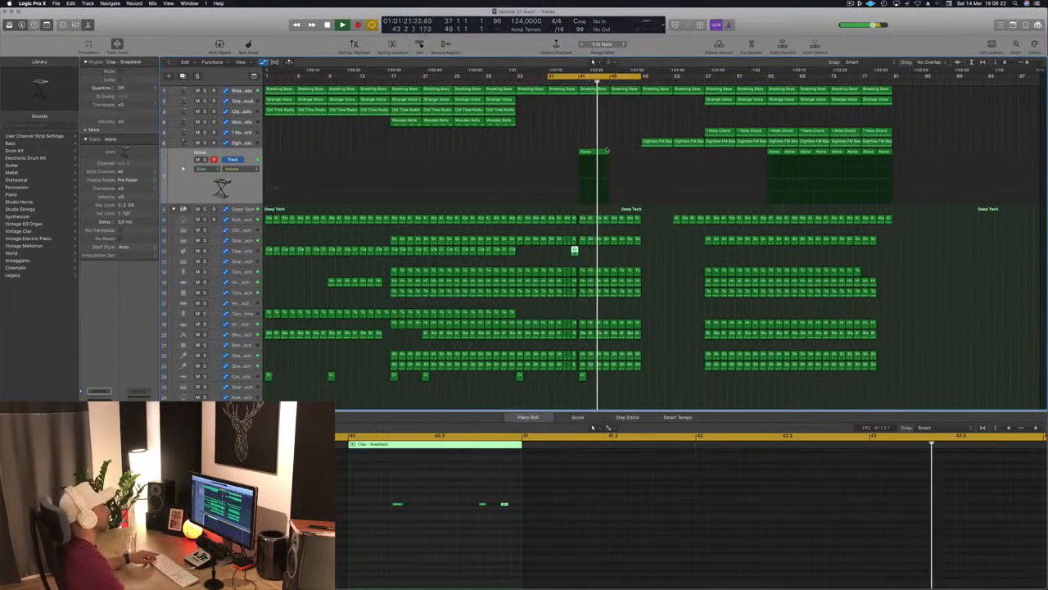
click(588, 153)
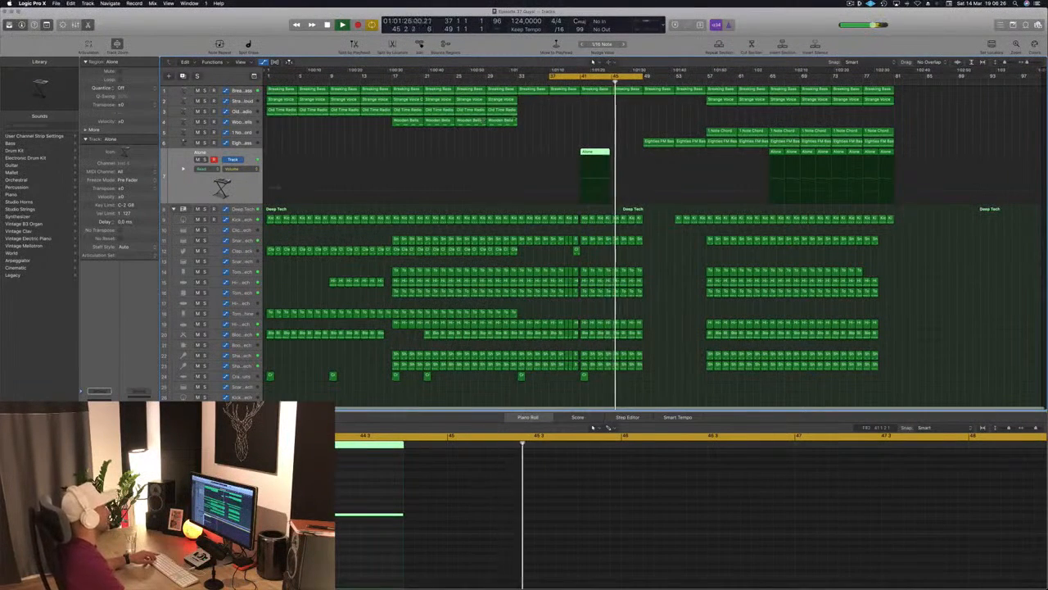
drag(539, 113, 507, 123)
key(z)
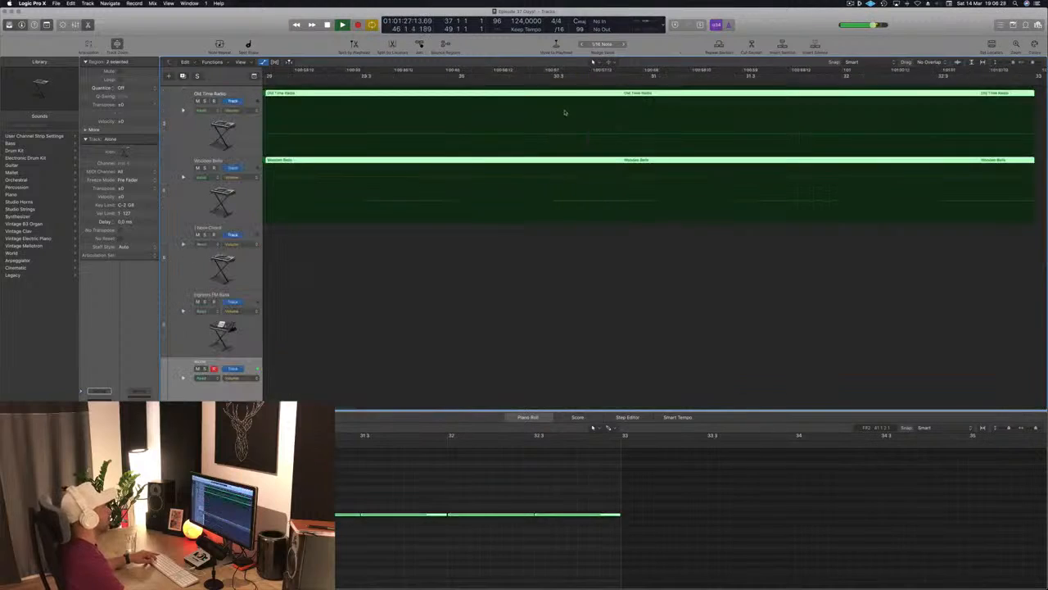
click(537, 150)
key(z)
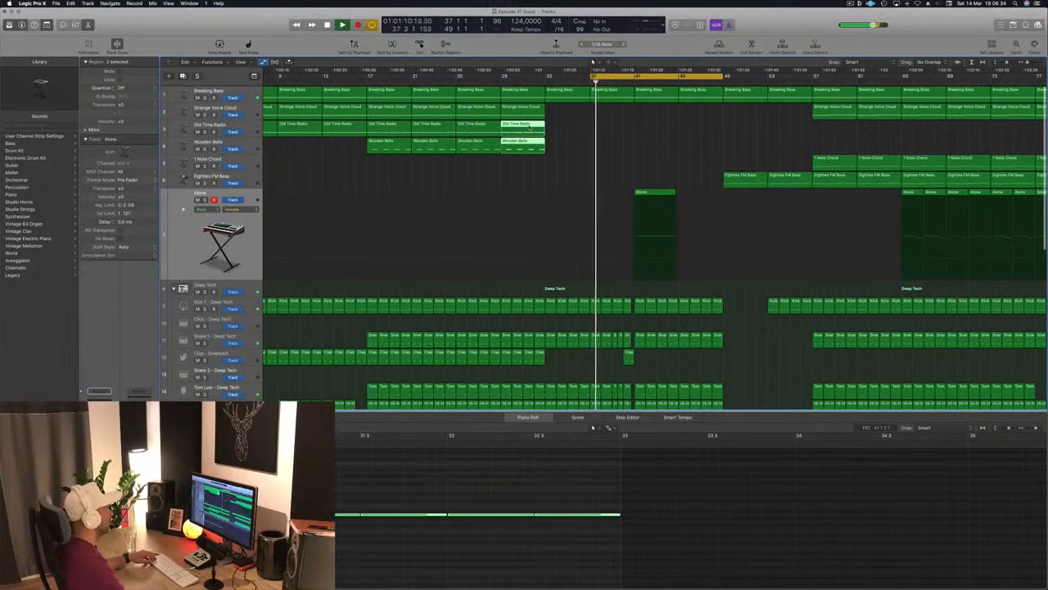
Step: Copy the Strange Voice Cloud part from bar 57 to bars 41 to 49
click(533, 116)
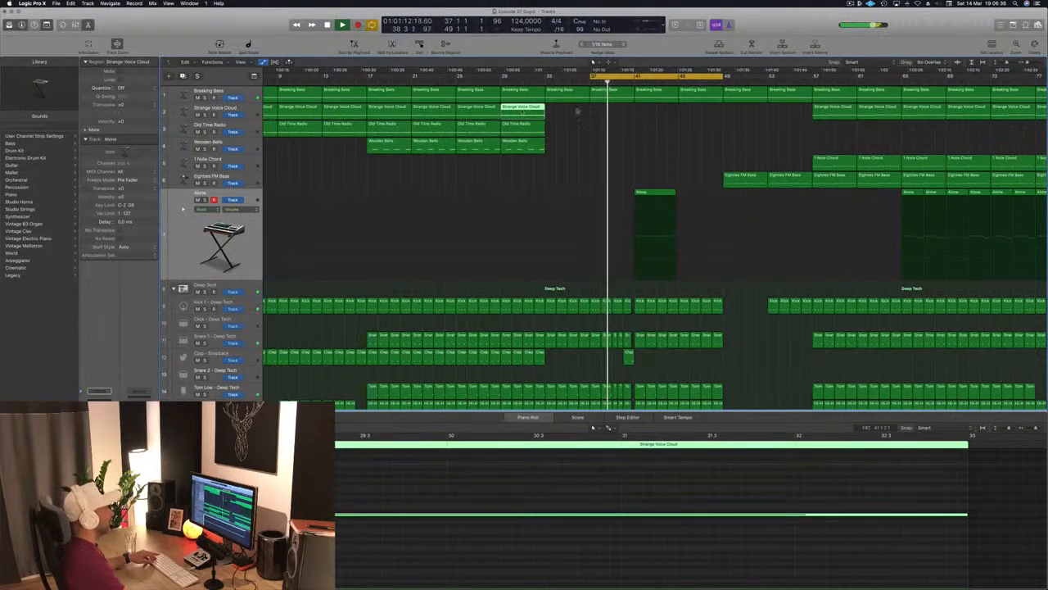
drag(837, 115, 657, 116)
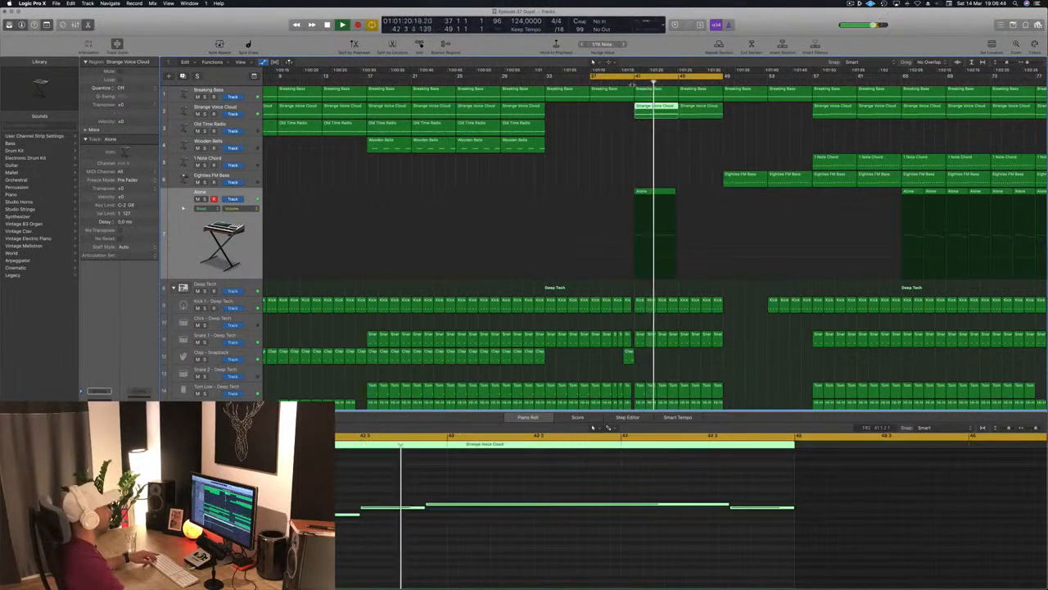
Step: Play back the arrangement from bar 33 to review the transitions, and save the project
key(shift+space)
key(super+Left)
key(super+Left)
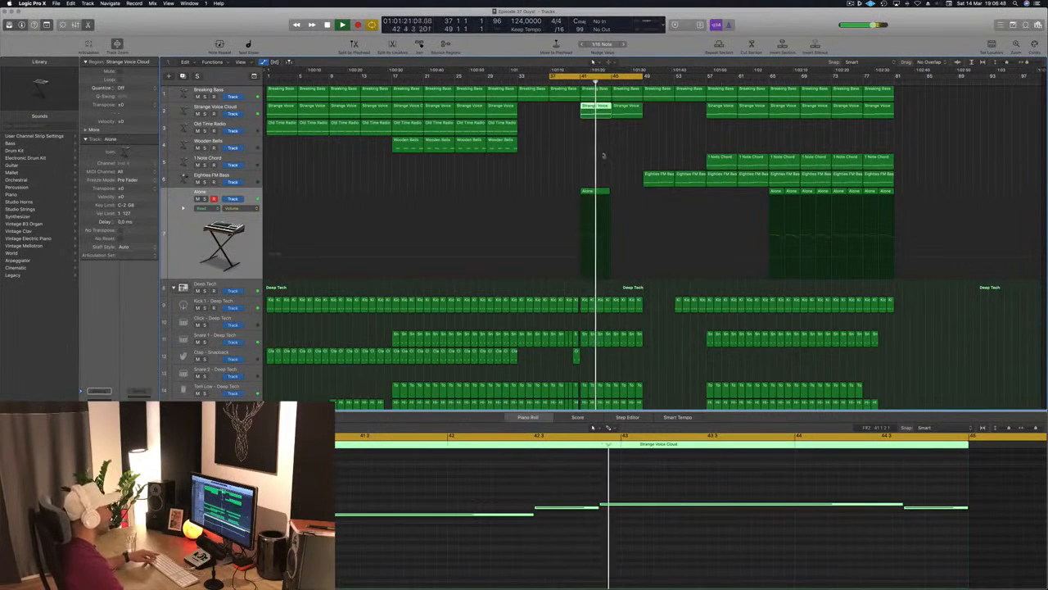
click(606, 156)
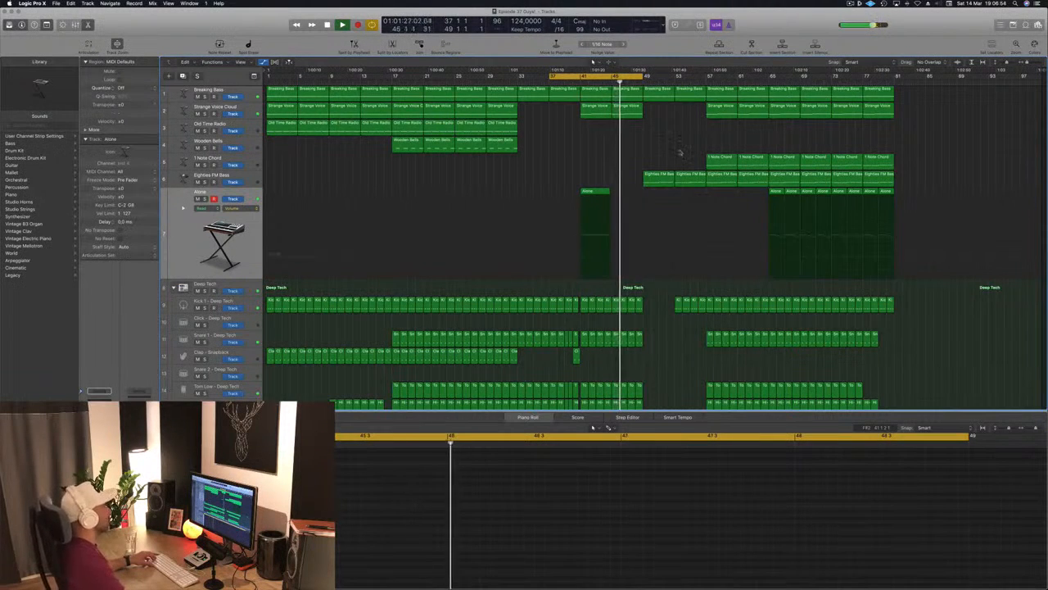
scroll(650, 172, down, 5)
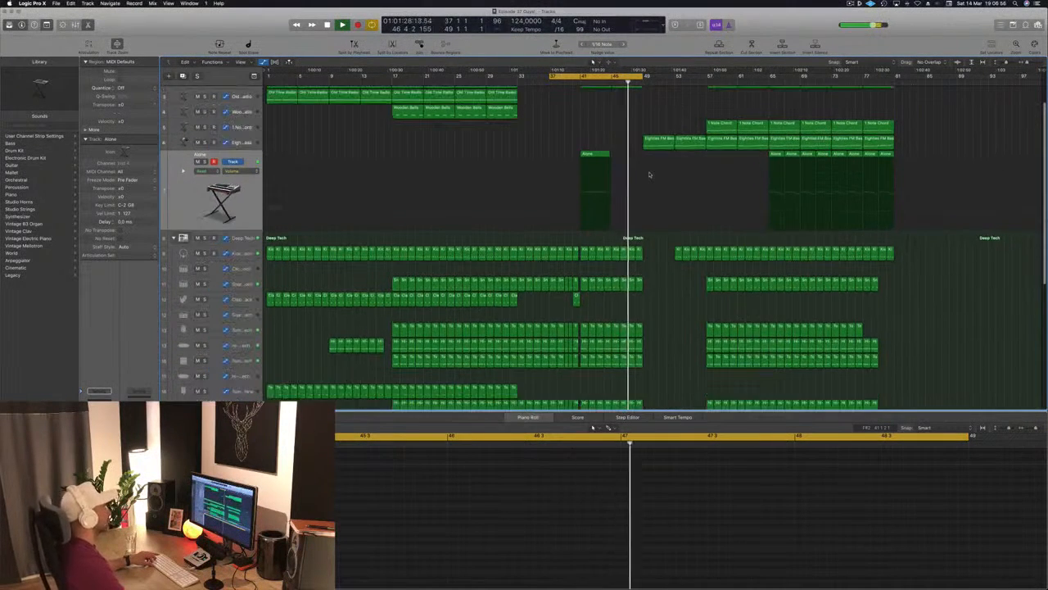
scroll(650, 173, down, 5)
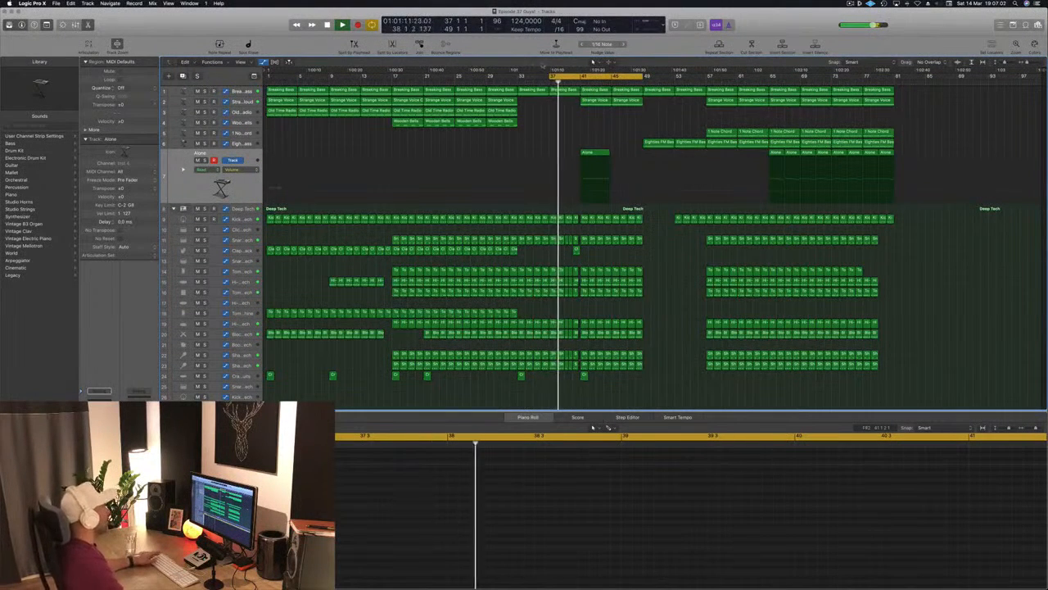
click(511, 83)
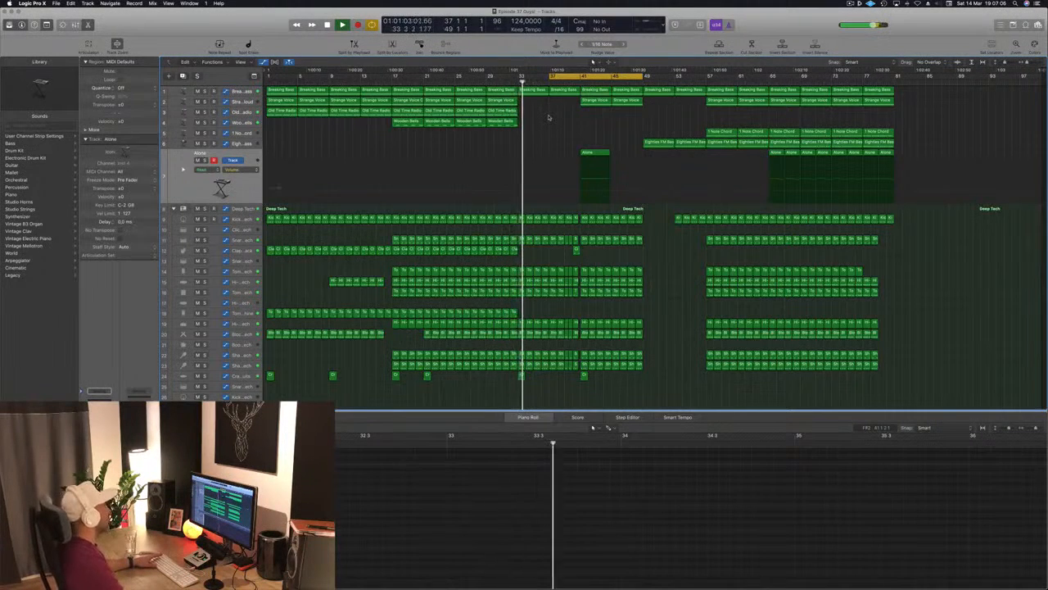
key(super+s)
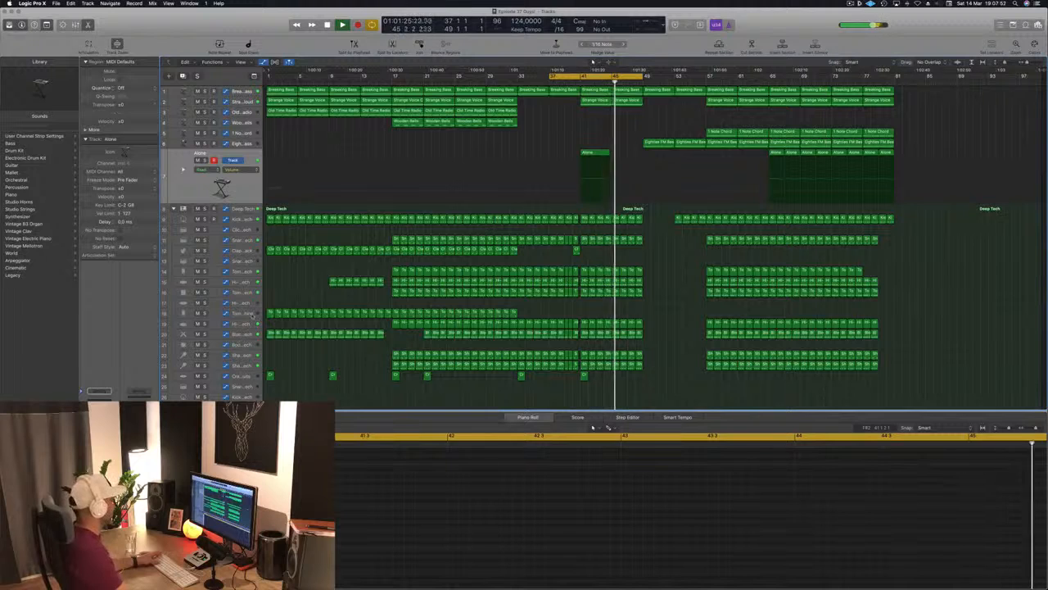
Step: Automate the Block - Deep Tech low cut frequency to rise from bar 41 to a peak at bar 49, then fall to 20 Hz at bar 57
click(243, 313)
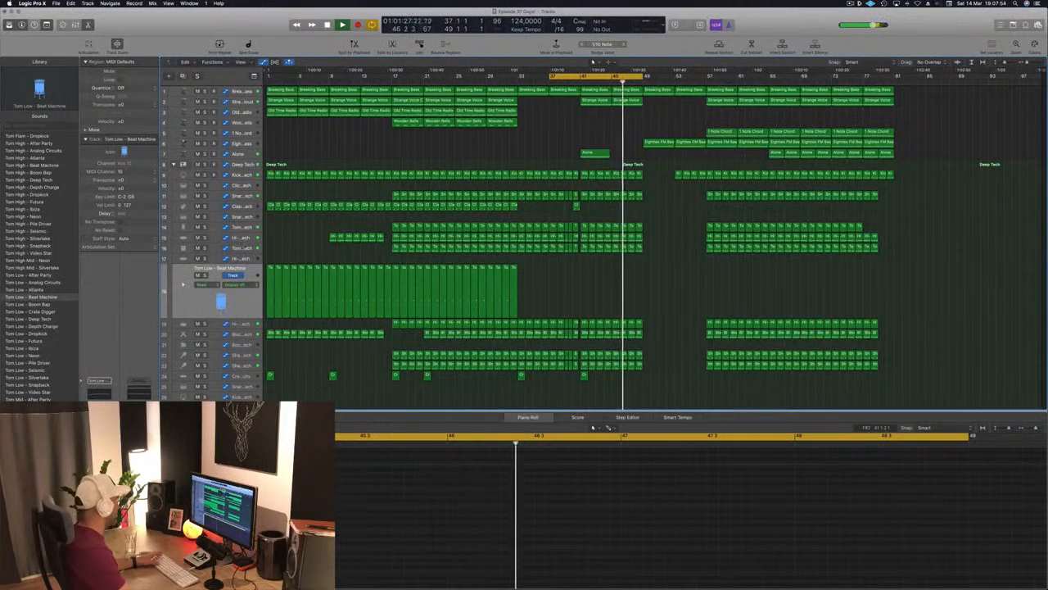
click(243, 247)
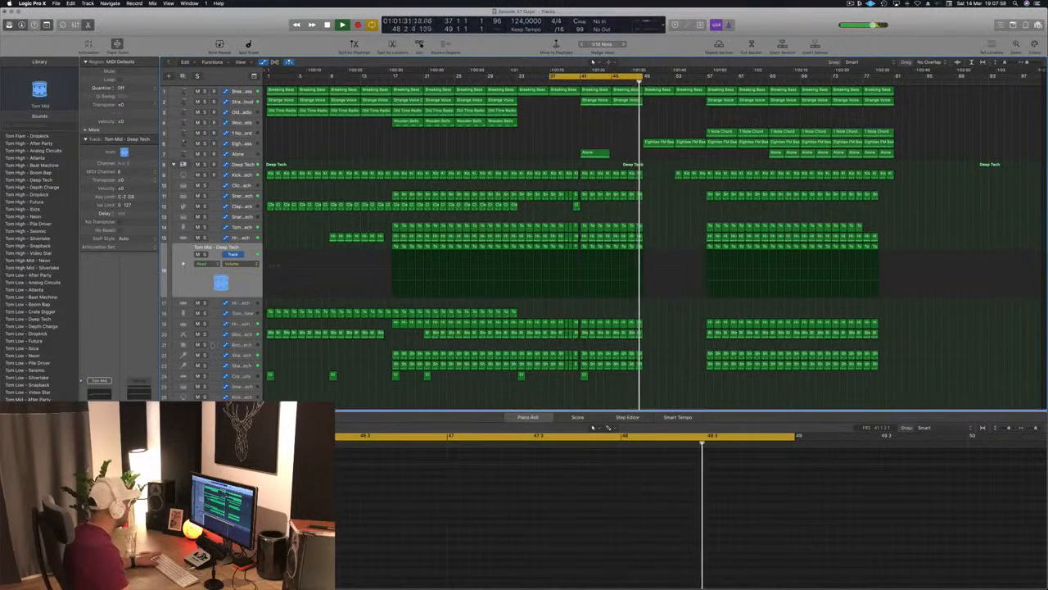
click(214, 335)
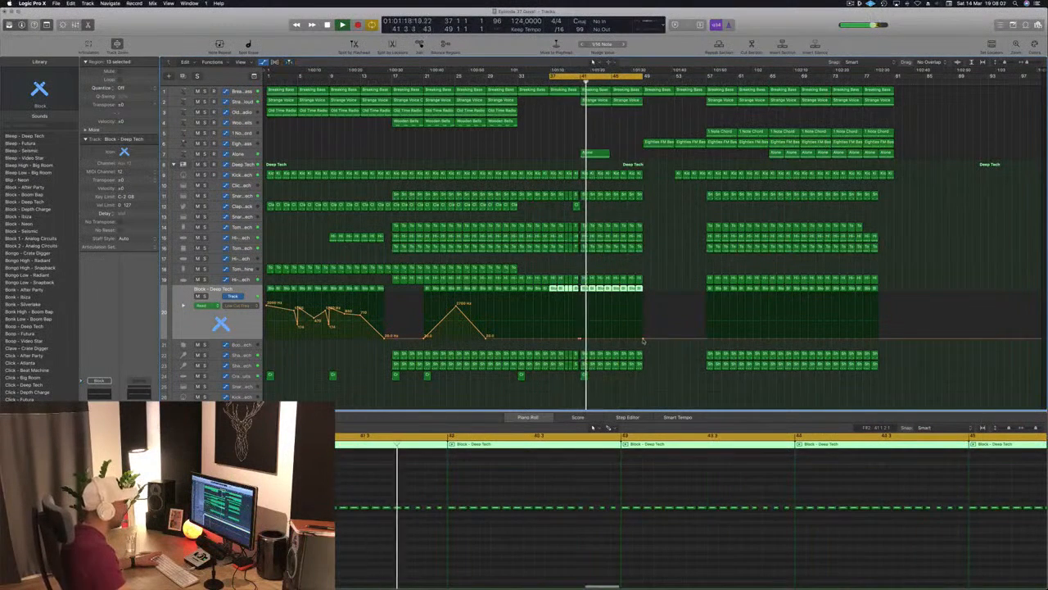
drag(643, 338, 705, 336)
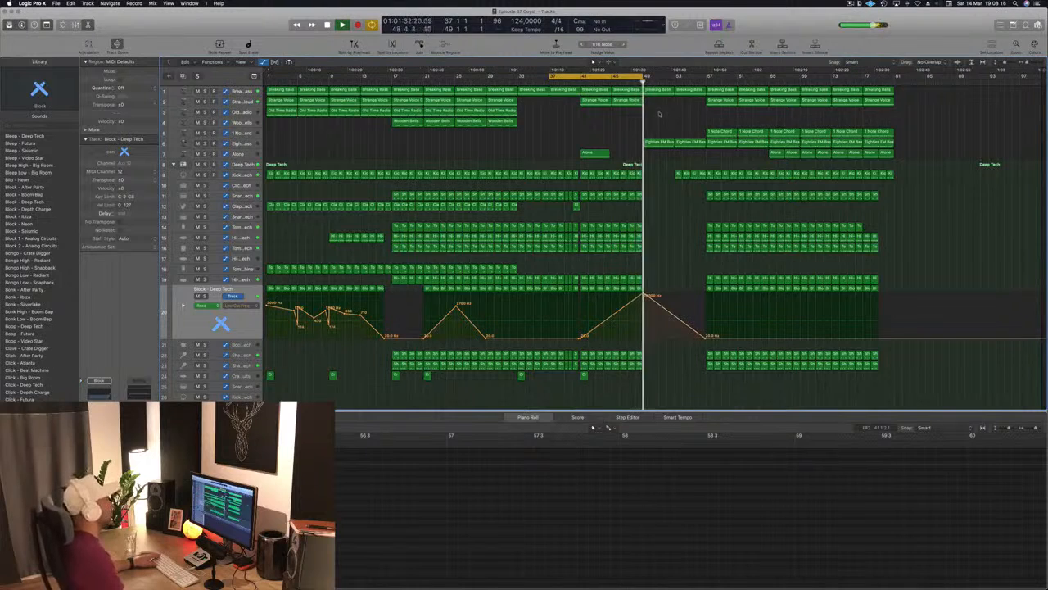
Step: Move the cycle range to bars 49–61 and restart playback there
drag(638, 79, 730, 79)
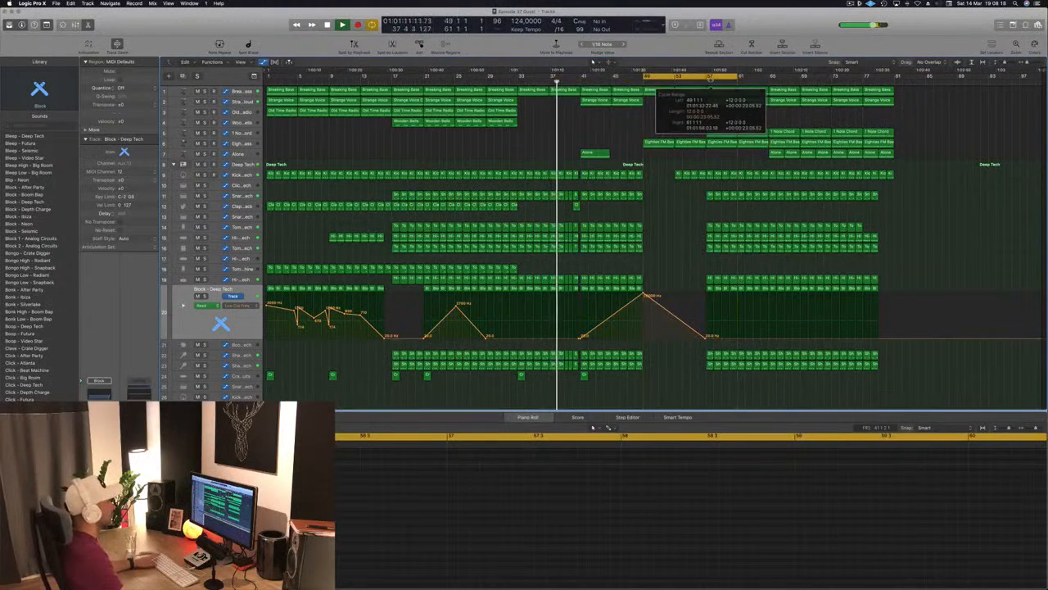
key(space)
key(space)
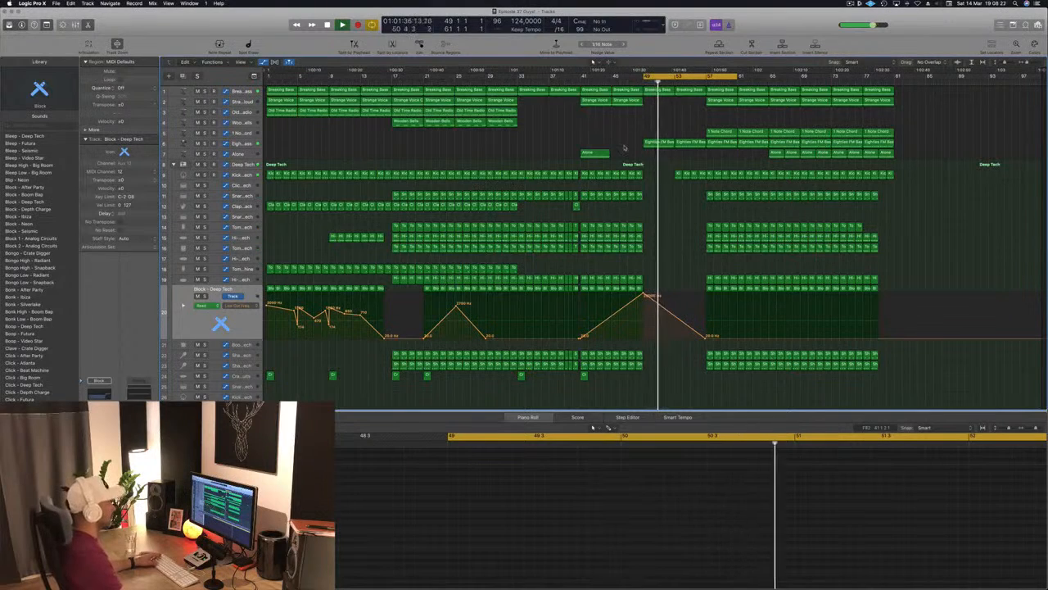
Step: Reshape the Breaking Bass automation to drop sharply at bar 49 and rise gradually until bar 57
click(247, 90)
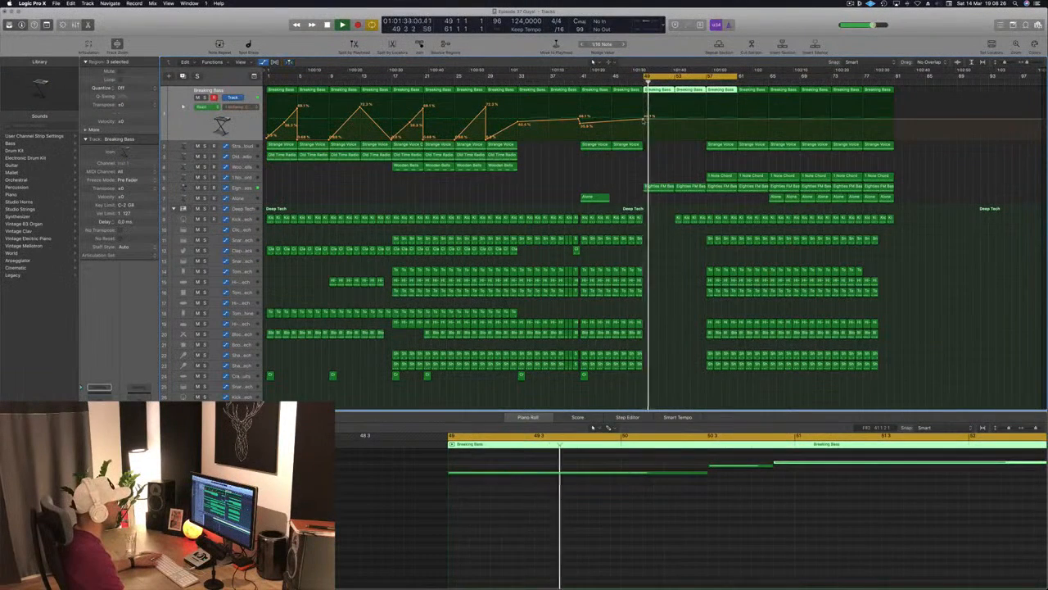
click(646, 117)
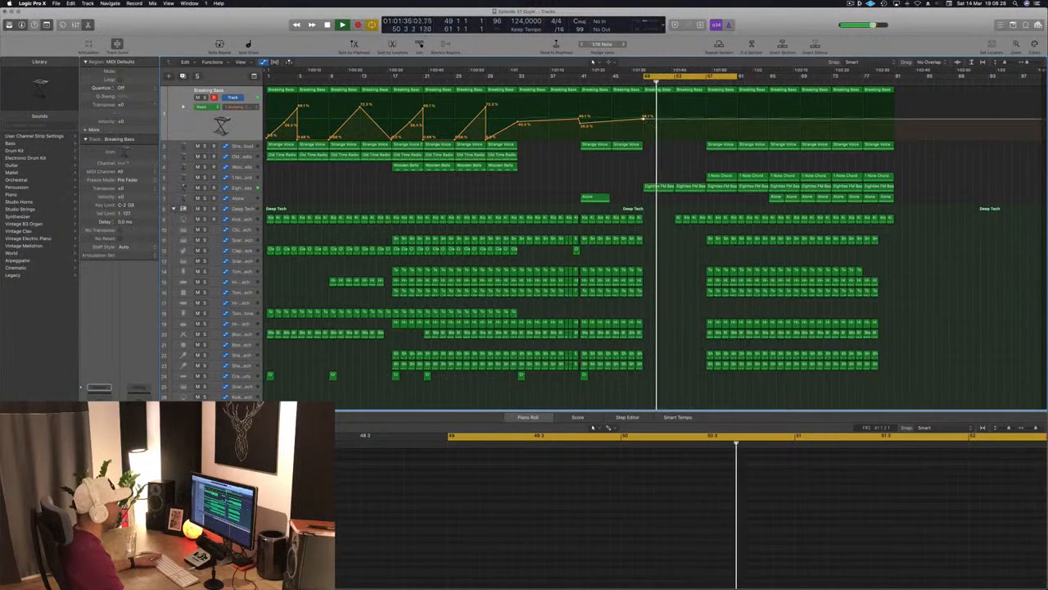
drag(647, 118, 647, 131)
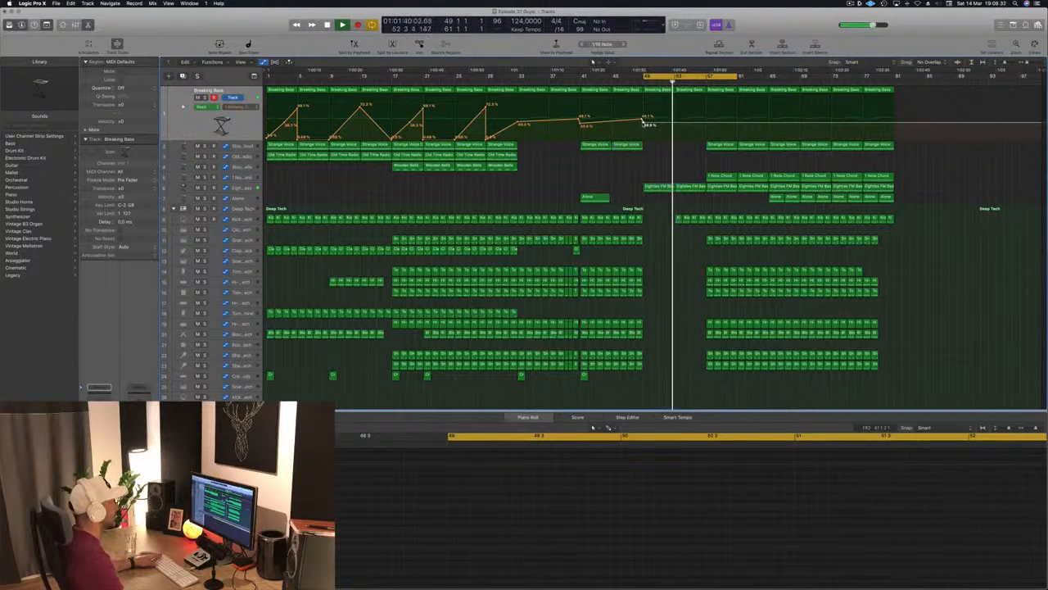
drag(644, 122, 707, 129)
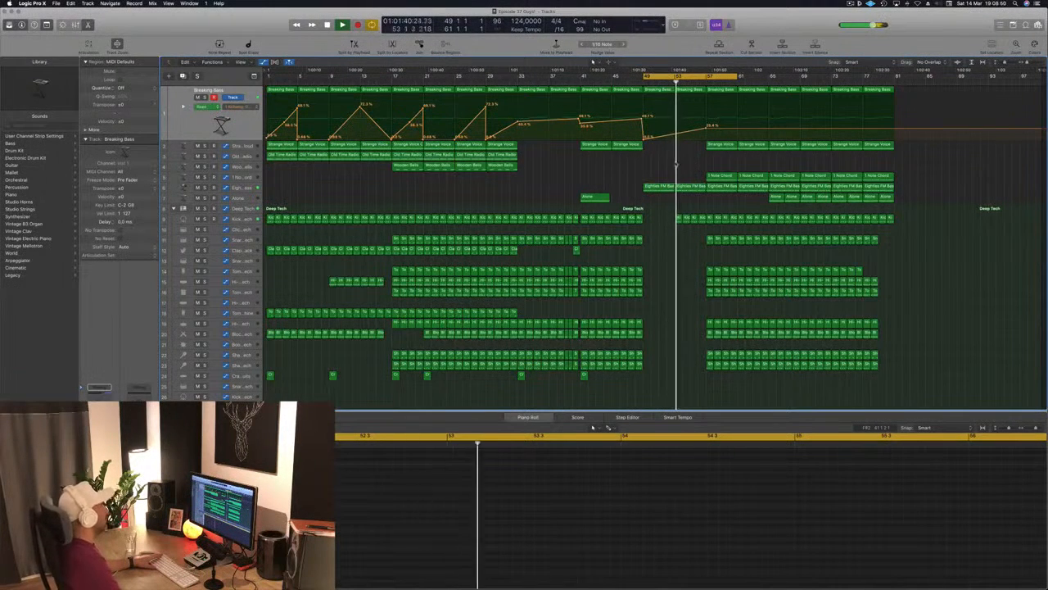
Step: Solo the Eighties FM Bass track briefly and listen to how it sits in the cycled section
click(237, 187)
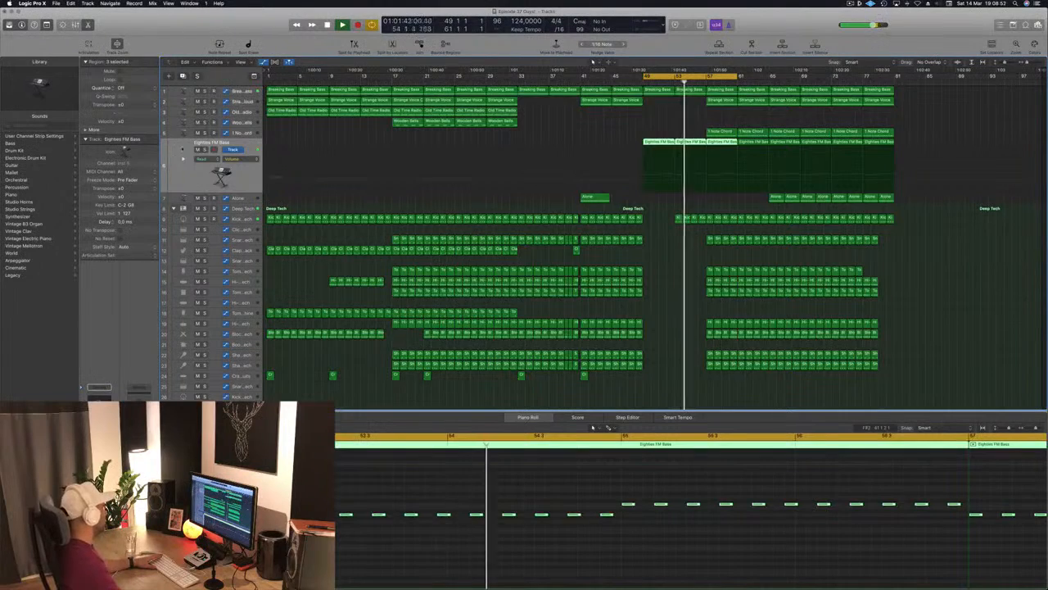
click(205, 150)
click(204, 151)
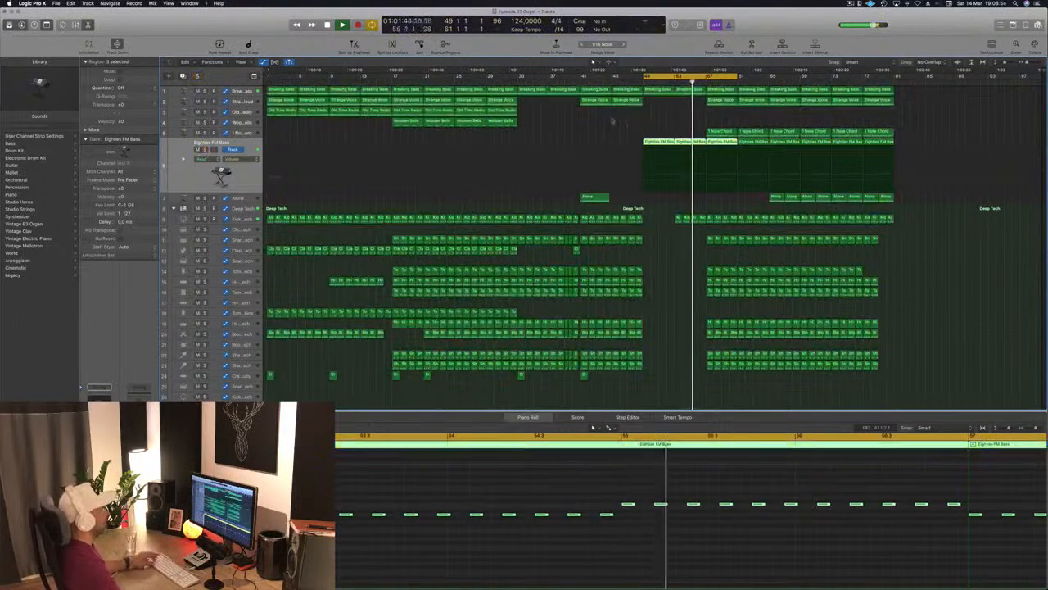
click(671, 126)
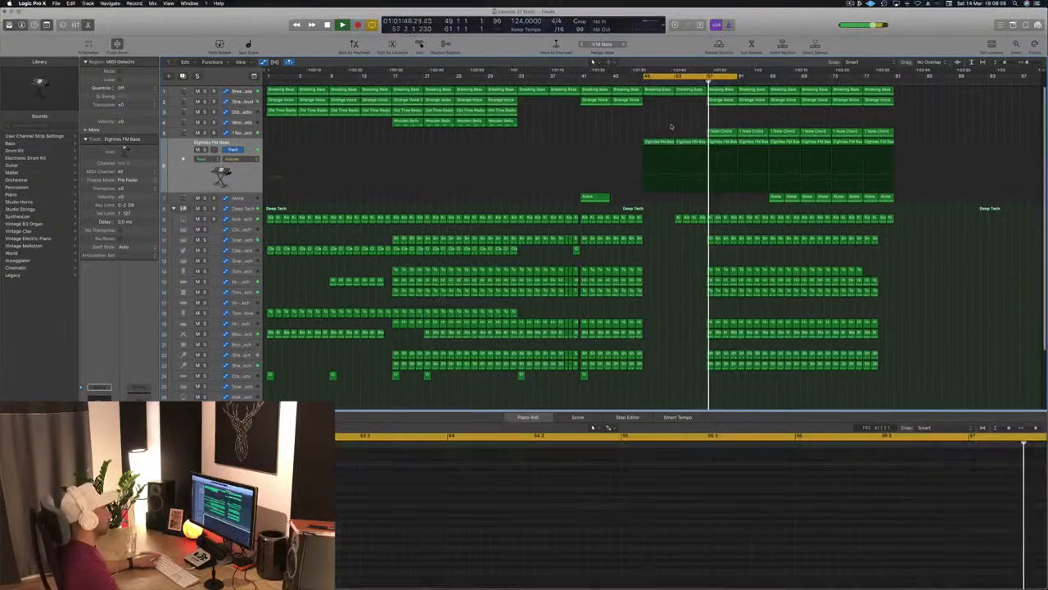
Step: Delete the Deep Tech drum regions below the kick between bars 57 and 61, and resume playback
key(space)
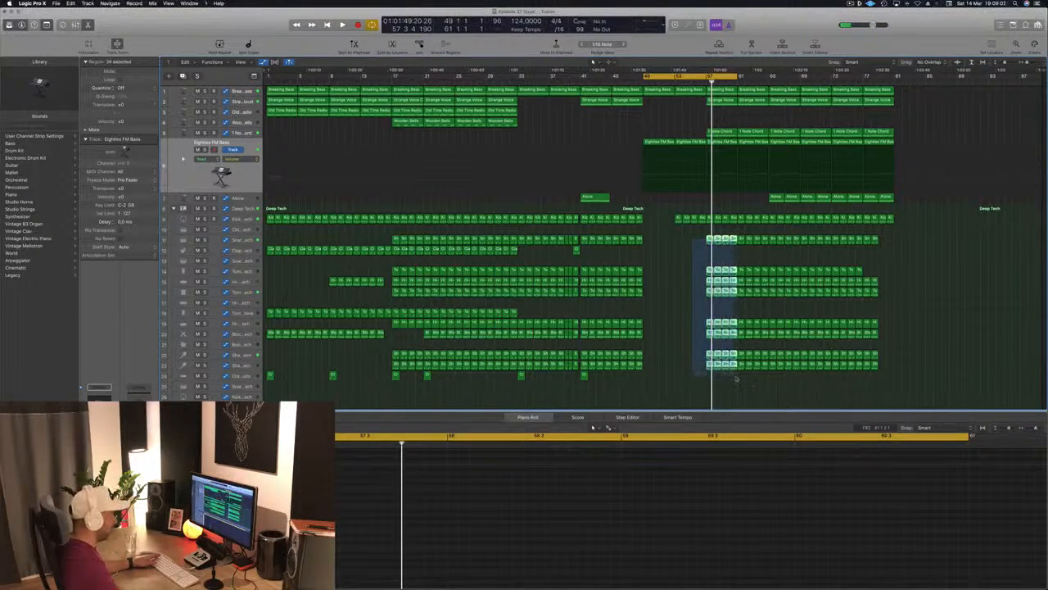
key(Delete)
key(space)
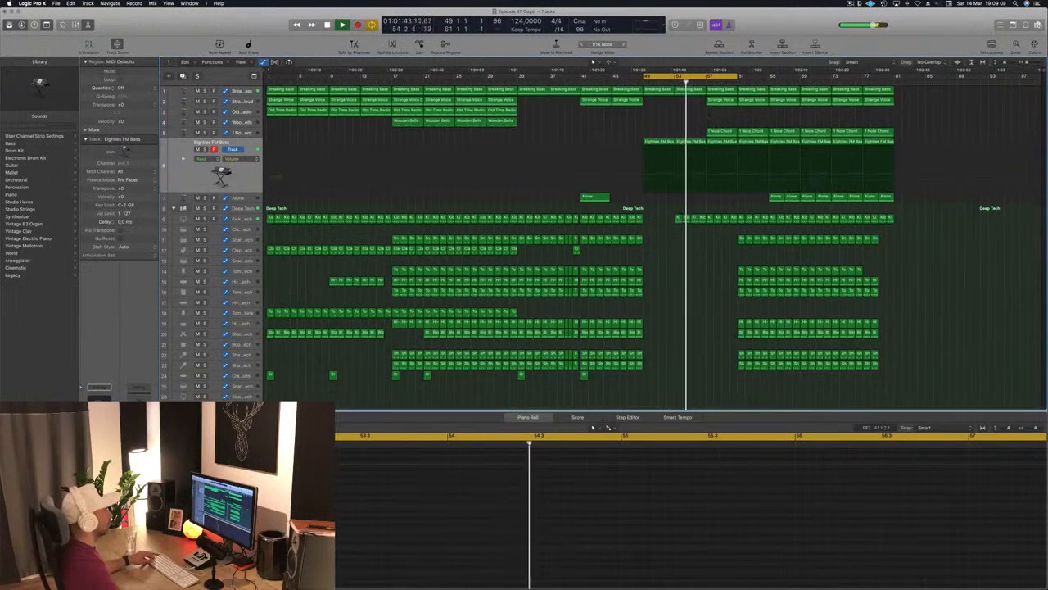
Step: Delete the Strange Voice Cloud and 1 Note Chord regions that start at bar 57
click(721, 101)
key(Delete)
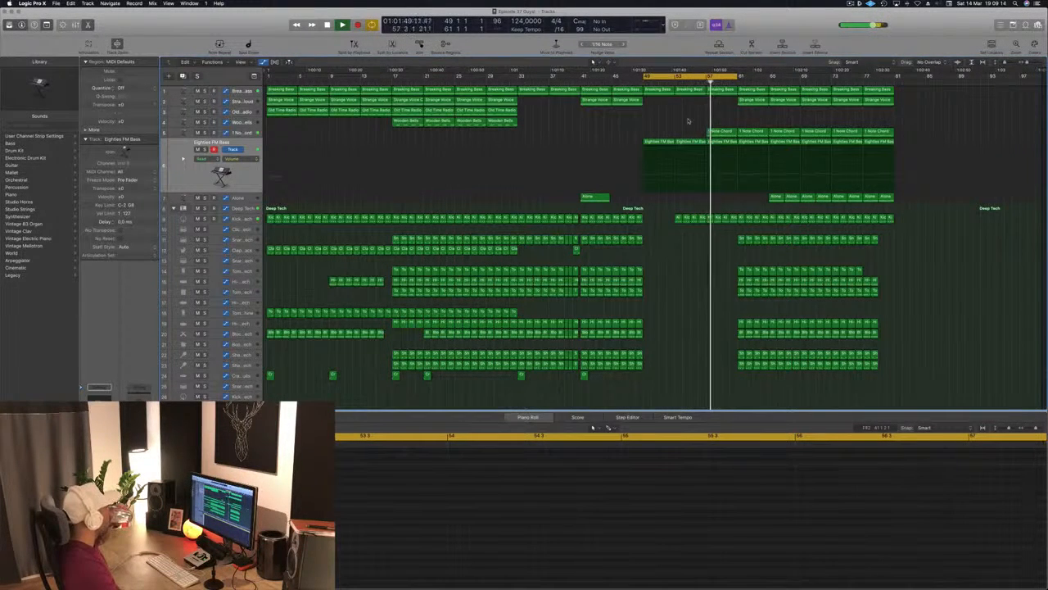
click(709, 130)
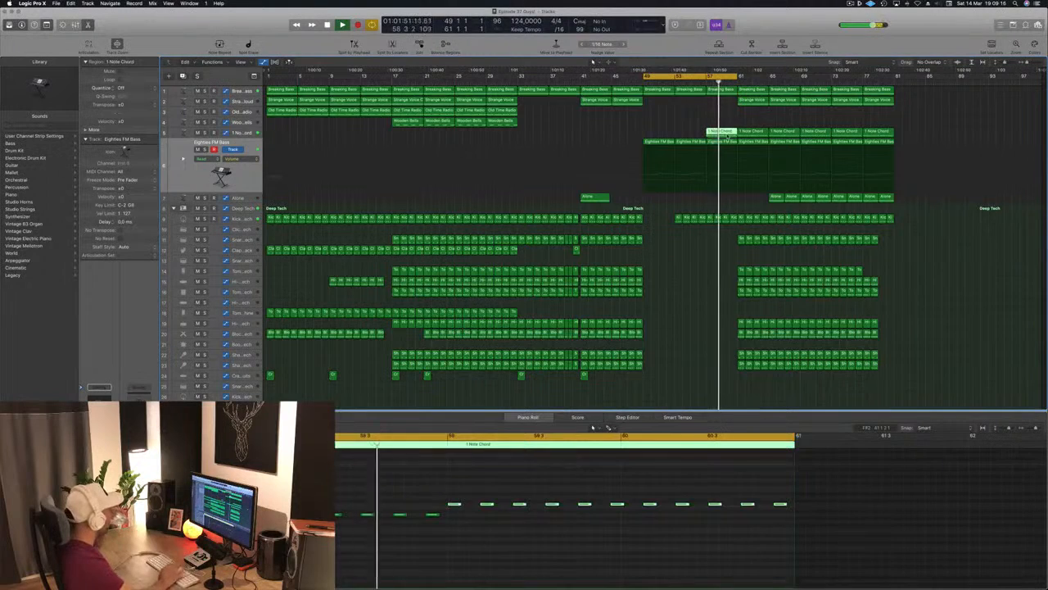
key(Delete)
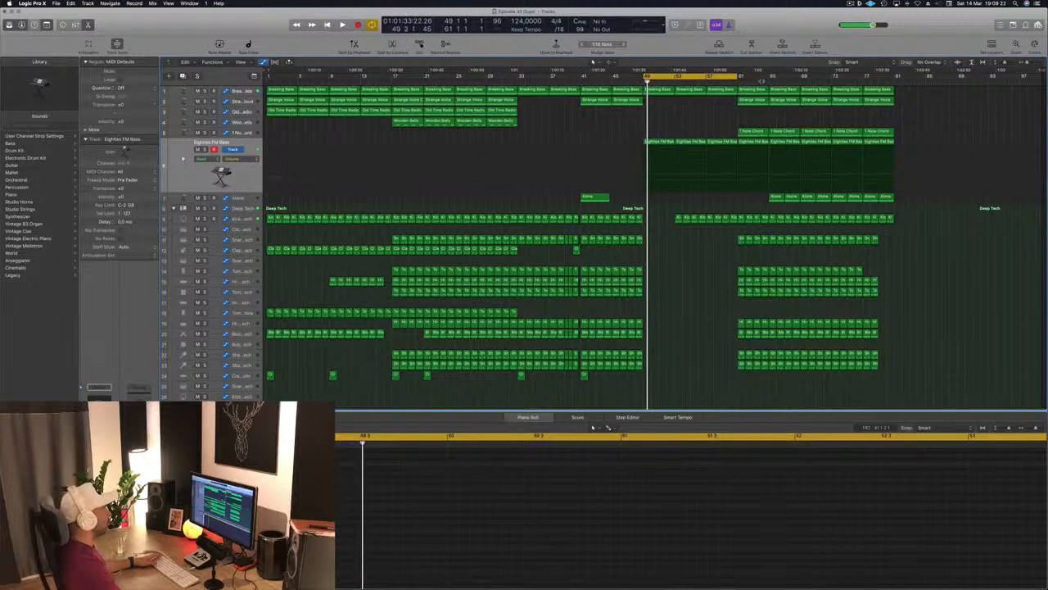
Step: Extend the end of the cycle range to bar 65
drag(739, 77, 769, 81)
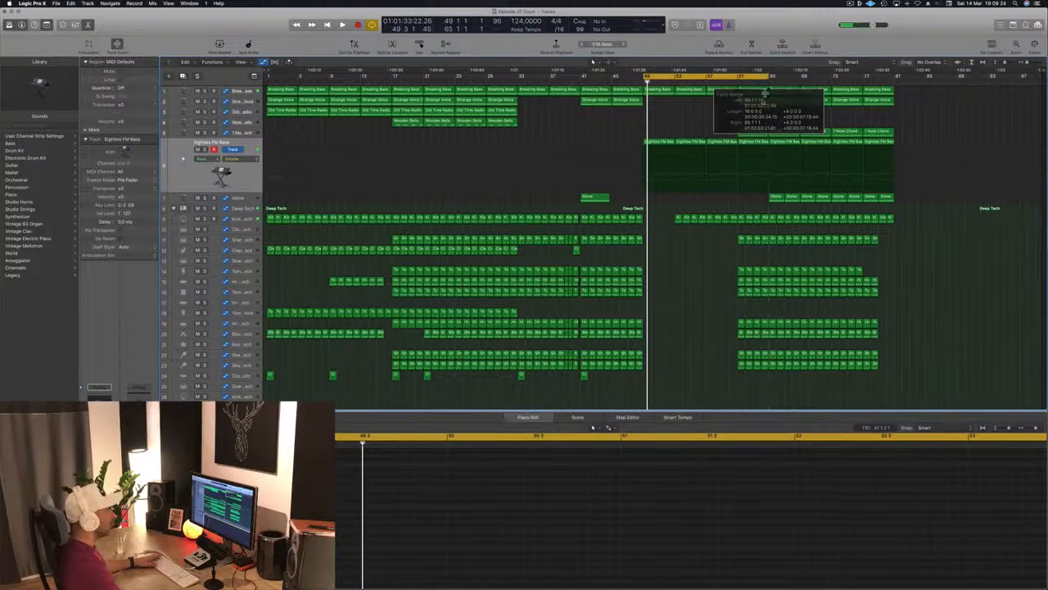
click(755, 100)
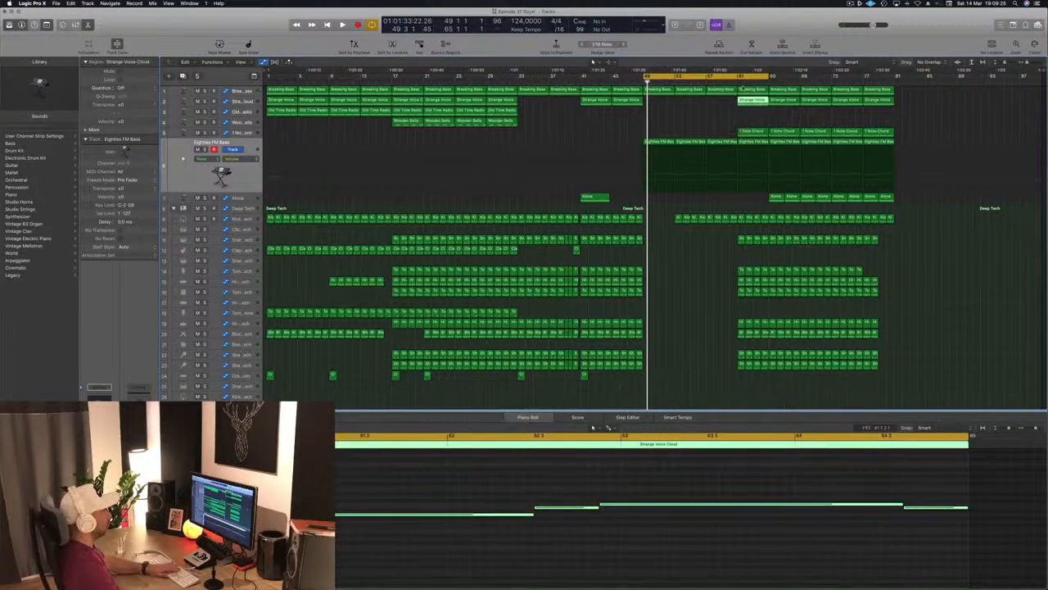
key(Delete)
key(super+z)
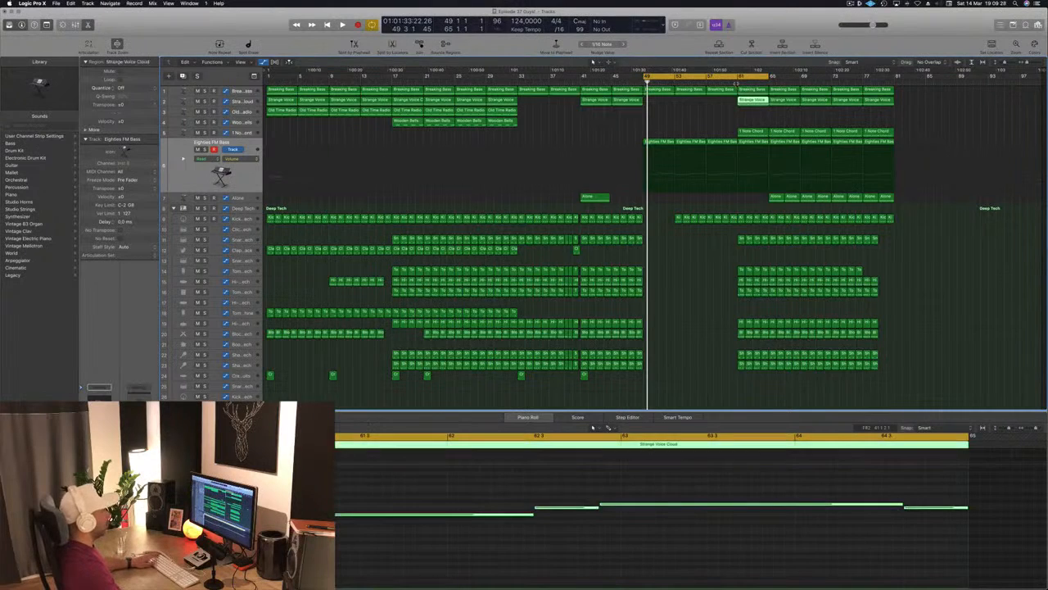
Step: Play the extended cycle and delete the four Snare 1 - Deep Tech regions between bars 61 and 65
click(736, 83)
key(space)
click(736, 82)
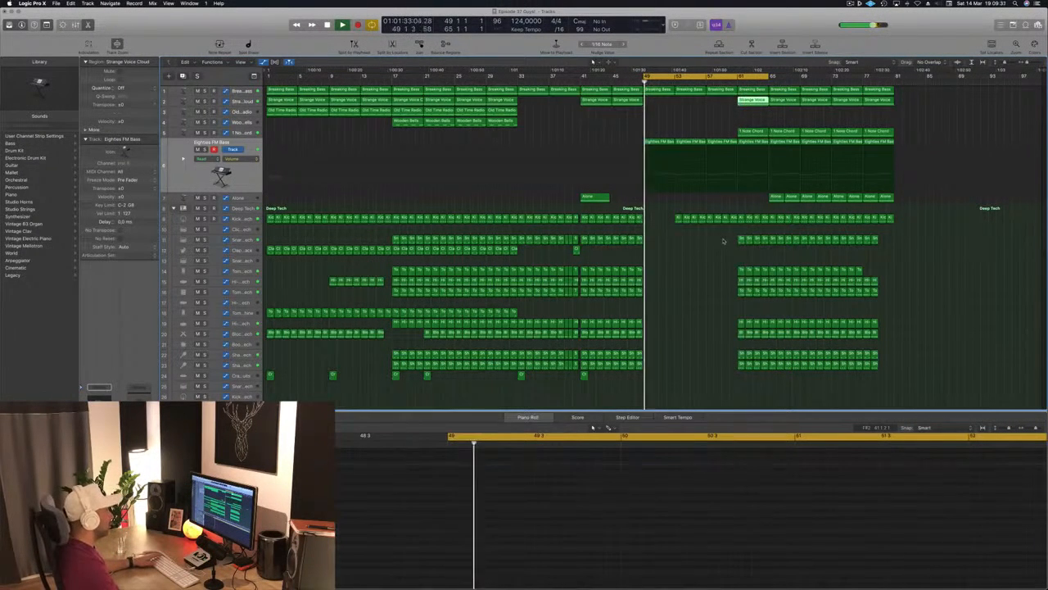
drag(723, 241, 767, 244)
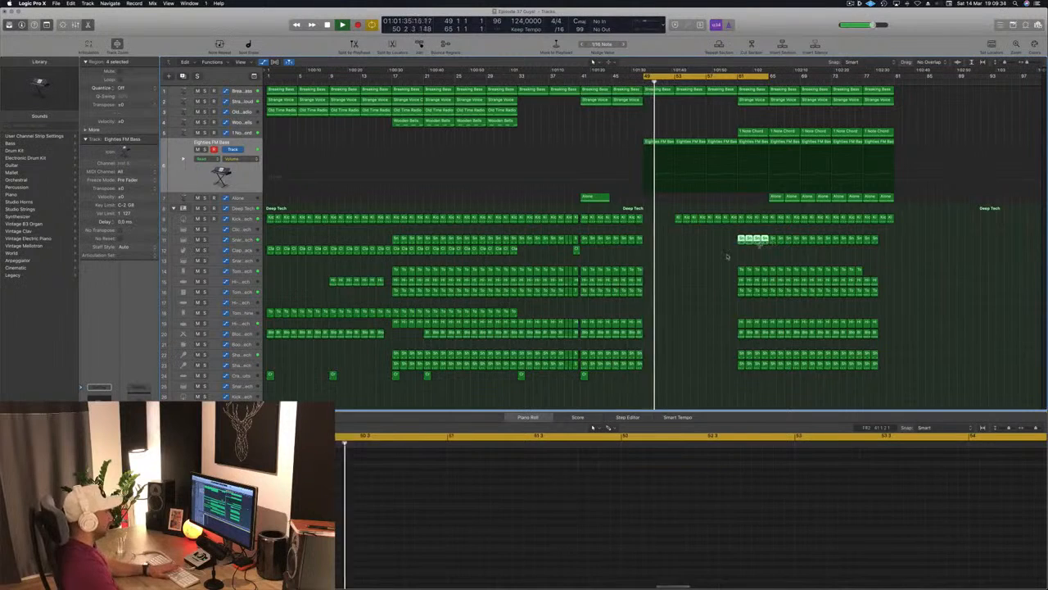
key(Delete)
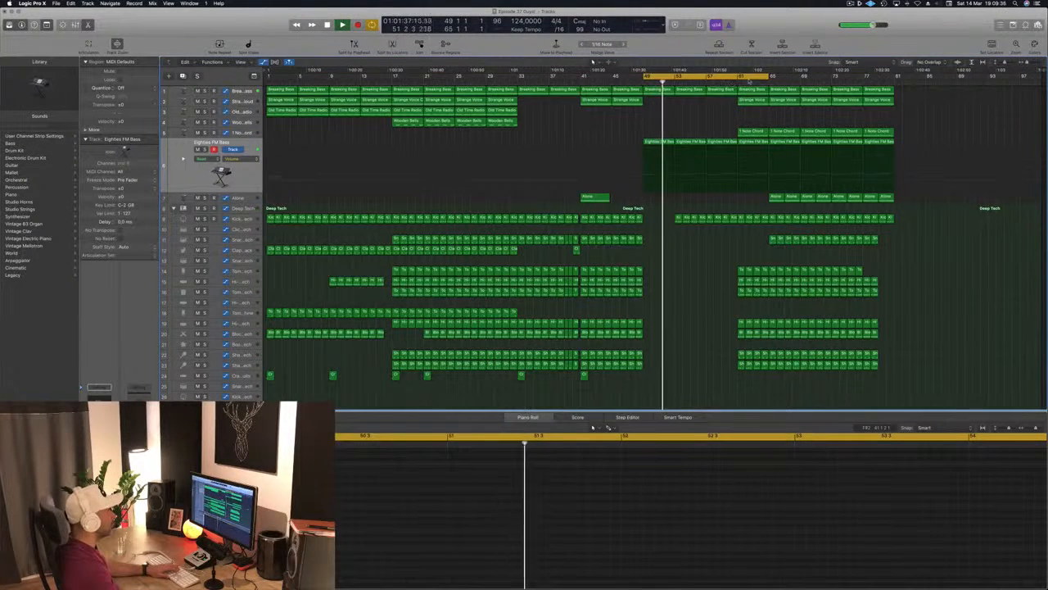
Step: Cycle bars 61–65 and automate the Block - Deep Tech low cut to jump up at bar 61 and slope down to its minimum at bar 65
click(745, 80)
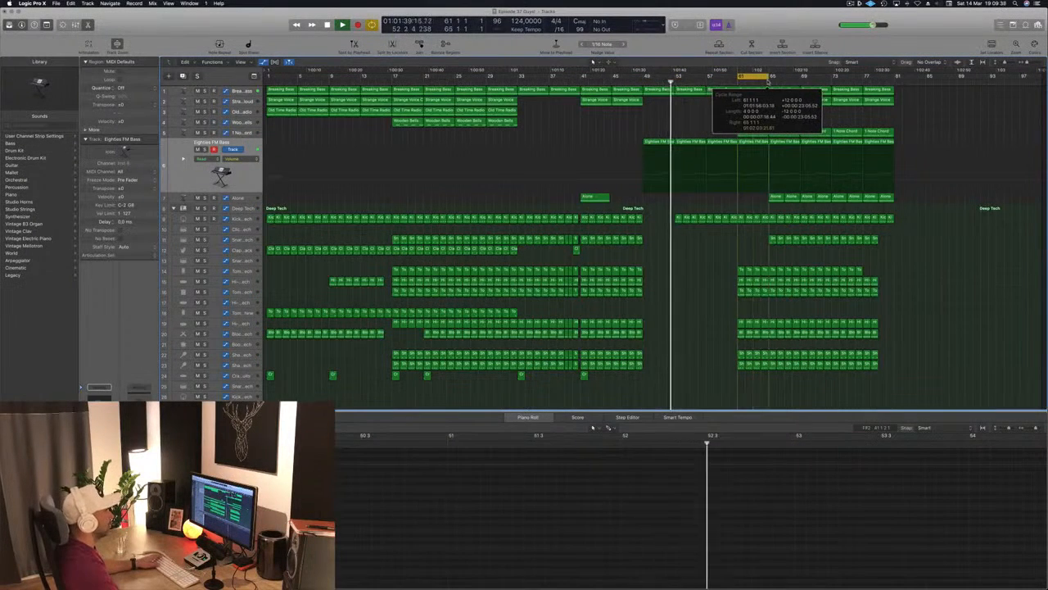
key(c)
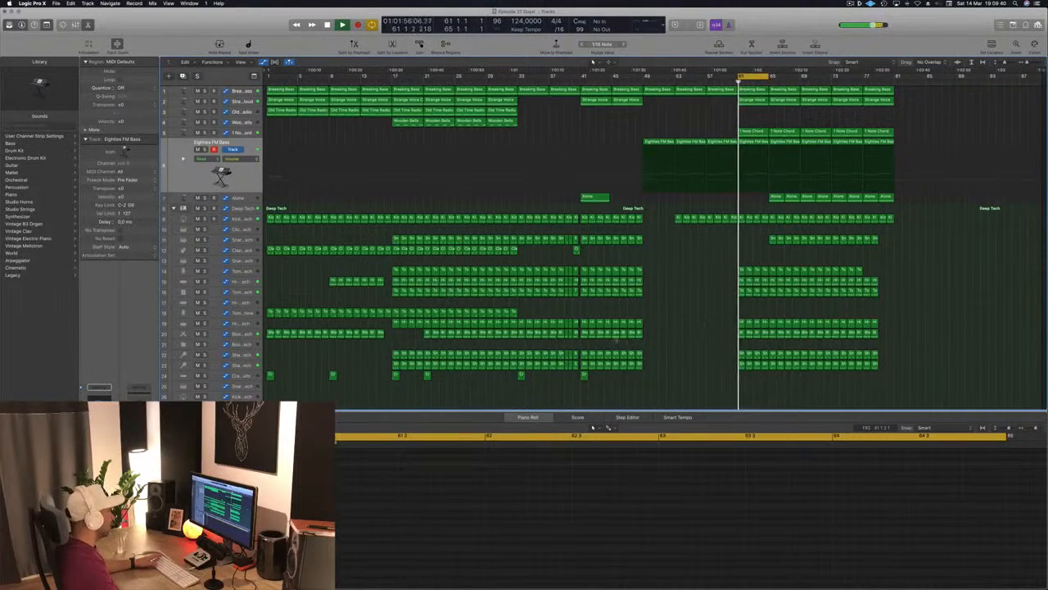
click(241, 335)
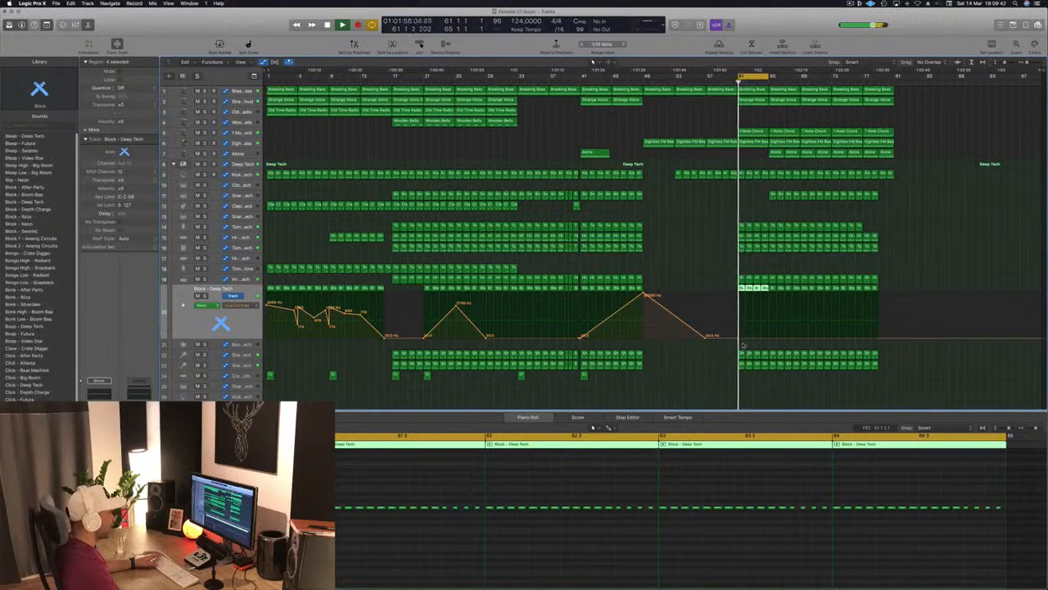
drag(740, 338, 739, 302)
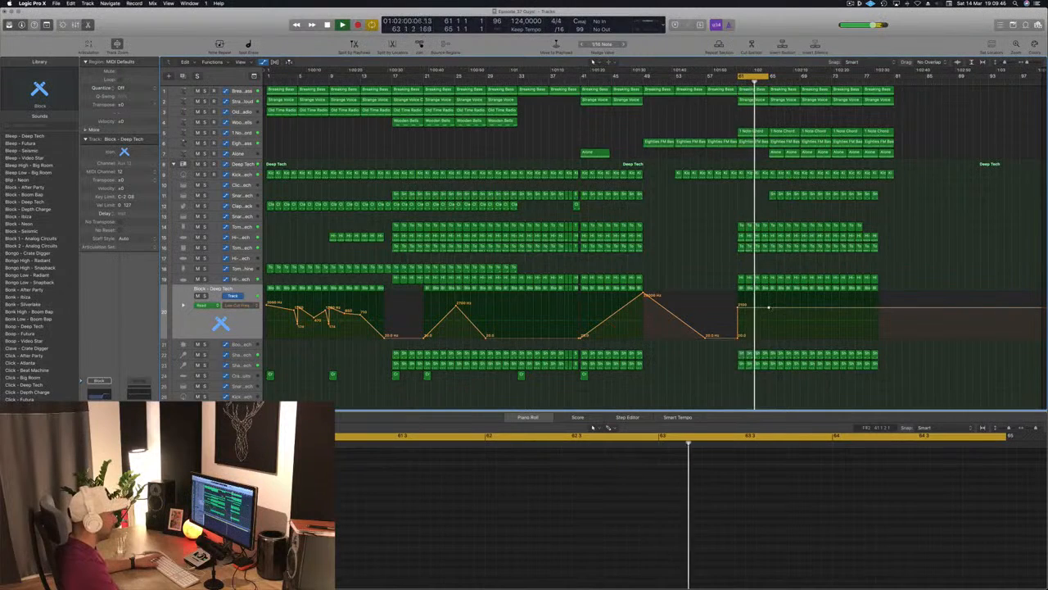
drag(769, 307, 770, 336)
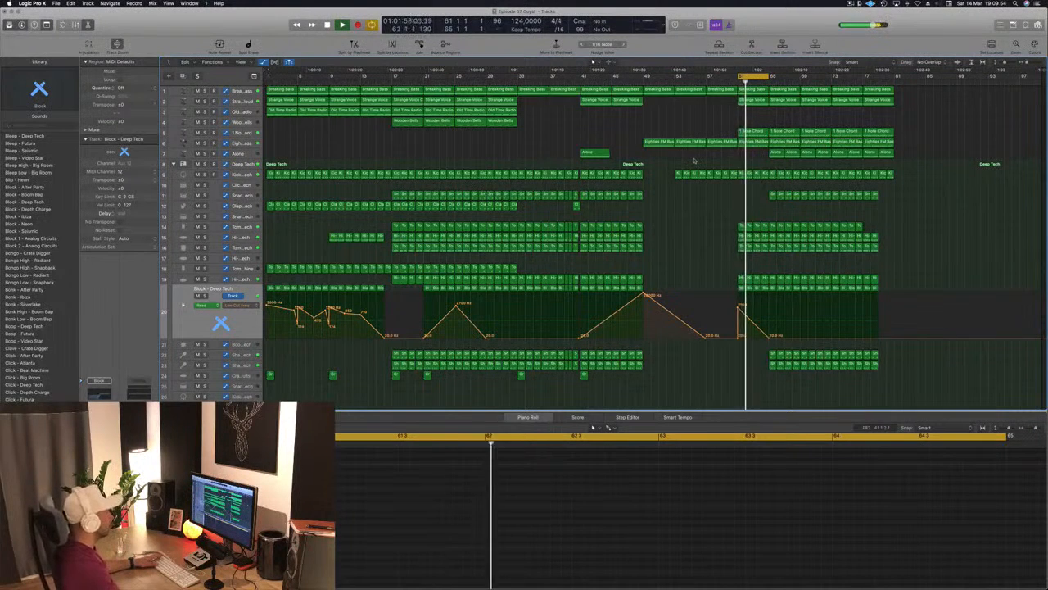
Step: Automate the Kick 1 - Deep Tech low cut to rise from bar 62 to its maximum at bar 65, and lower the bar 69 peak to near minimum
click(248, 175)
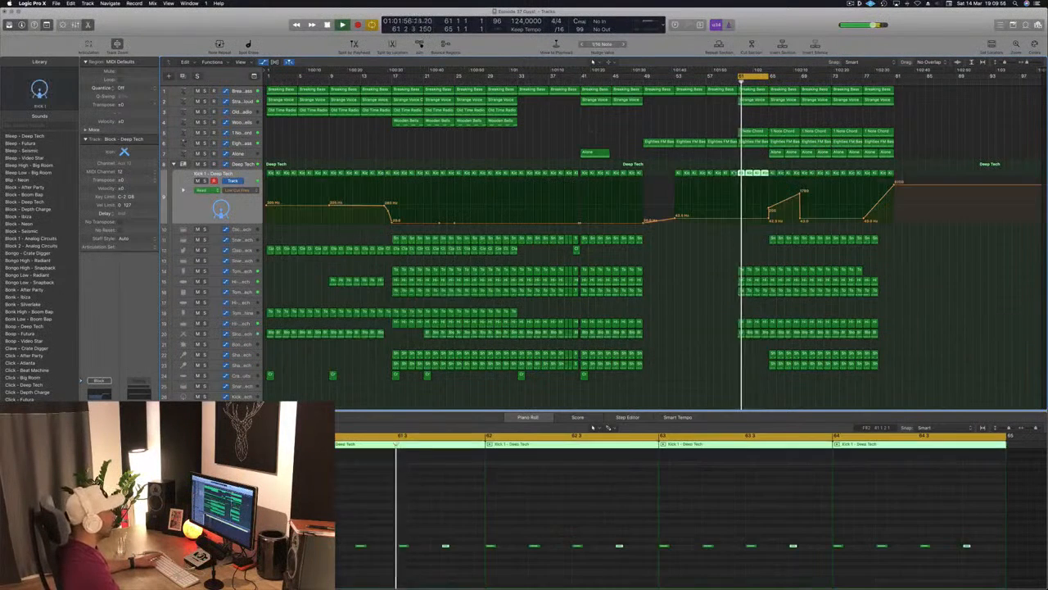
click(676, 218)
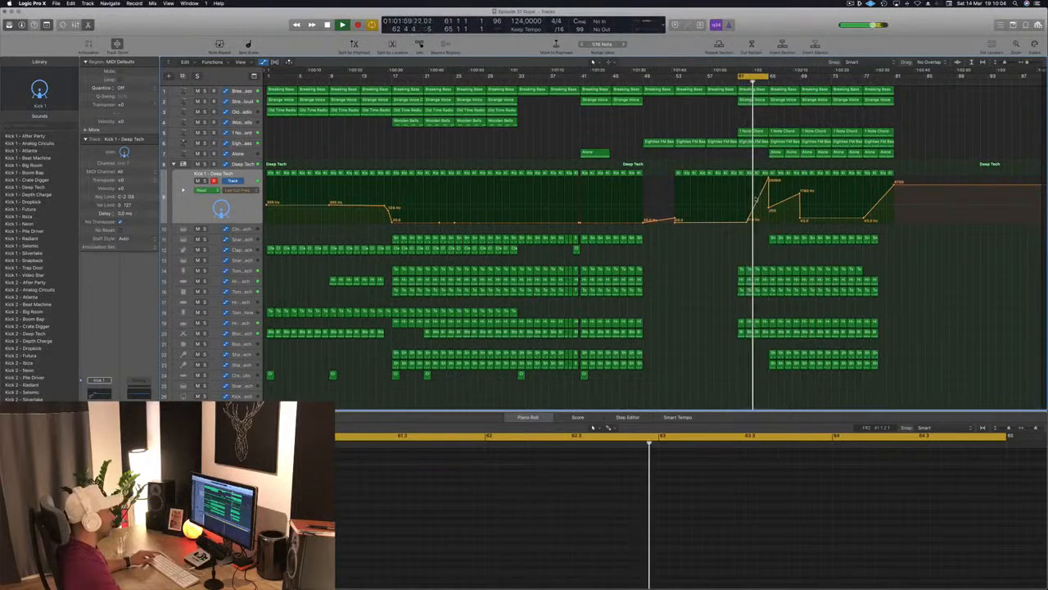
scroll(768, 207, up, 4)
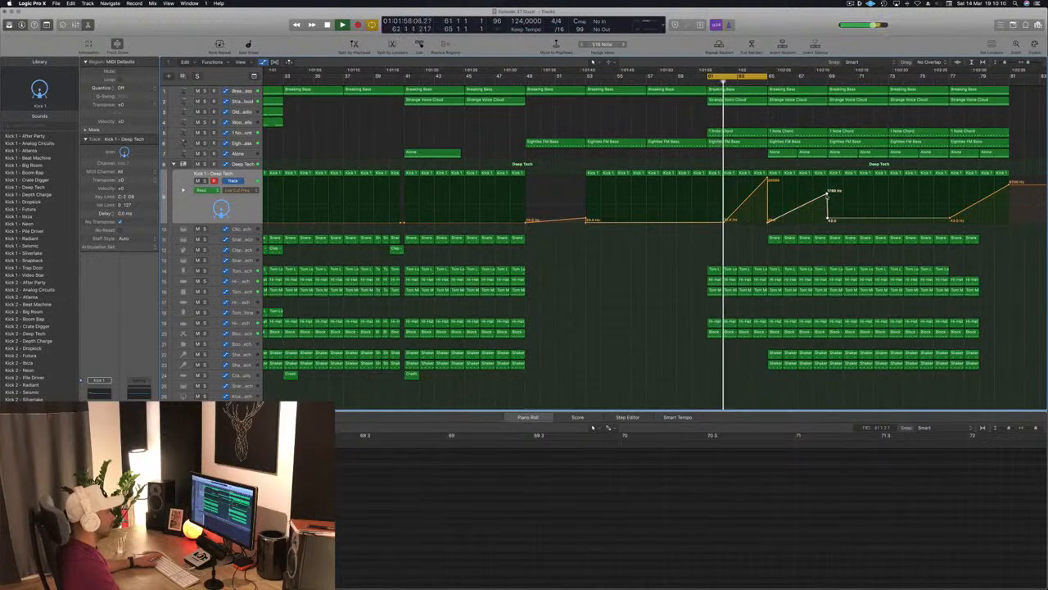
drag(827, 191, 827, 212)
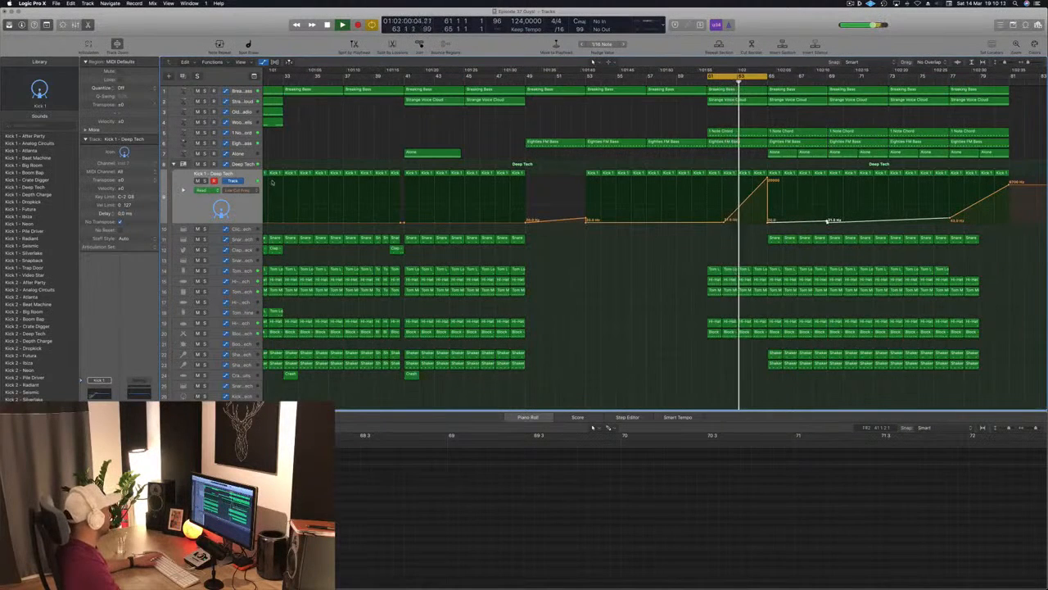
Step: Cut the last half bar before bar 65 out of the Deep Tech tom, hi-hat and block regions
click(248, 166)
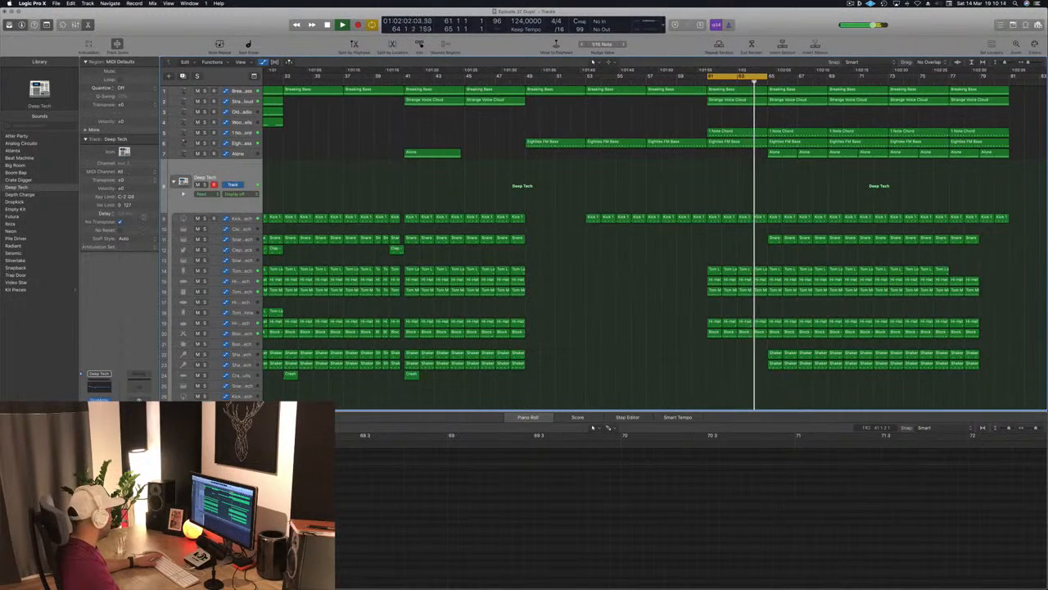
click(245, 219)
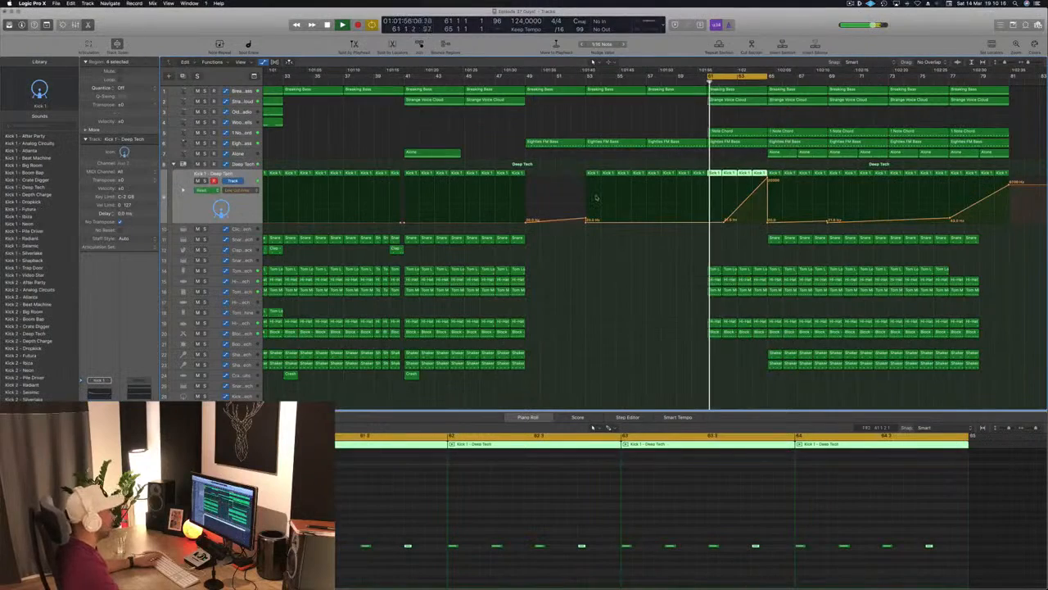
key(super+Left)
key(super+Left)
key(super+Left)
key(super+Left)
key(super+Left)
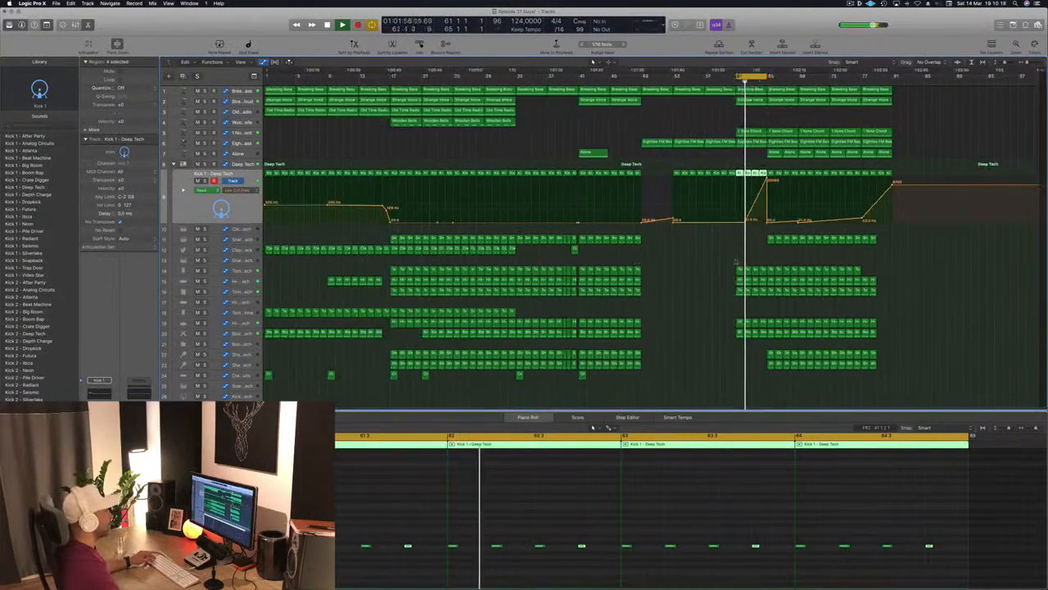
key(super+Right)
key(super+Right)
key(super+Right)
key(super+Right)
key(super+Right)
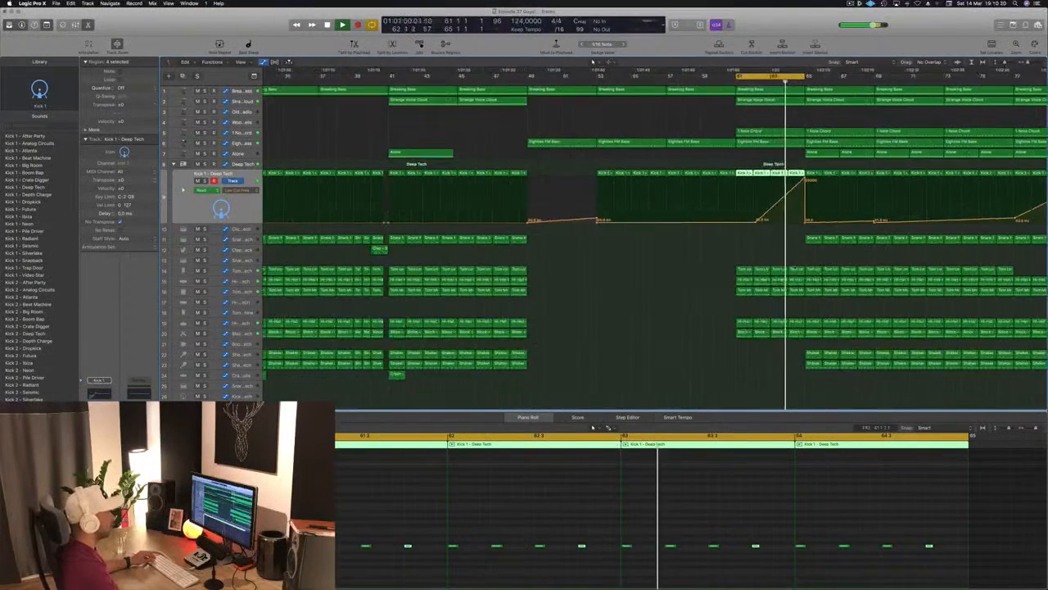
drag(822, 257, 832, 381)
key(Delete)
Step: Copy the Crash region from bar 41 to bar 65
key(super+Left)
key(super+Left)
key(super+Left)
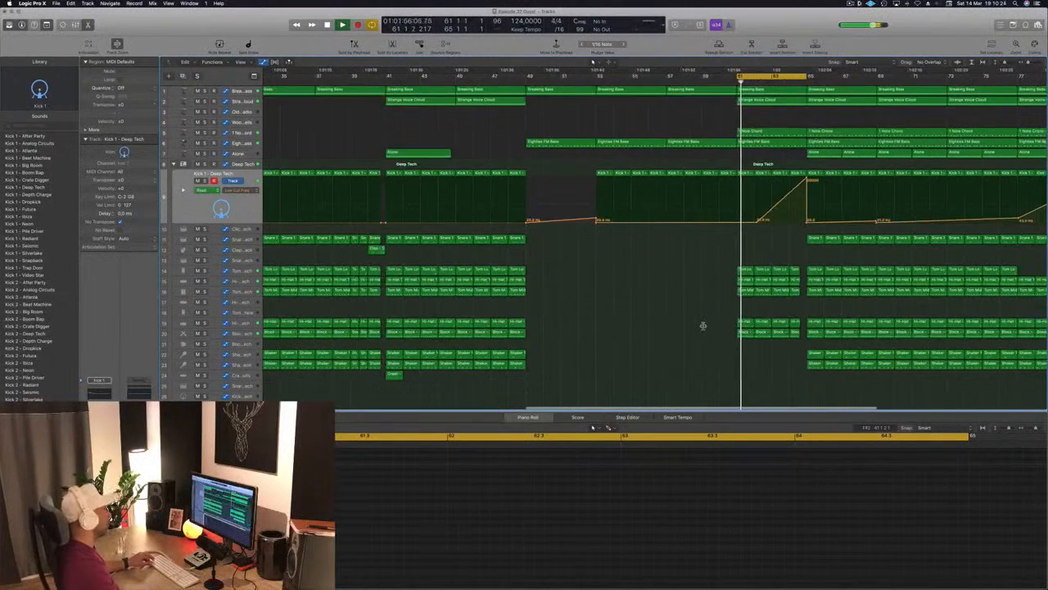
drag(543, 374, 782, 374)
Step: Copy the Tom Low - Beat Machine regions into bars 53–61 and play from just before them
key(super+Left)
drag(552, 309, 712, 320)
click(668, 82)
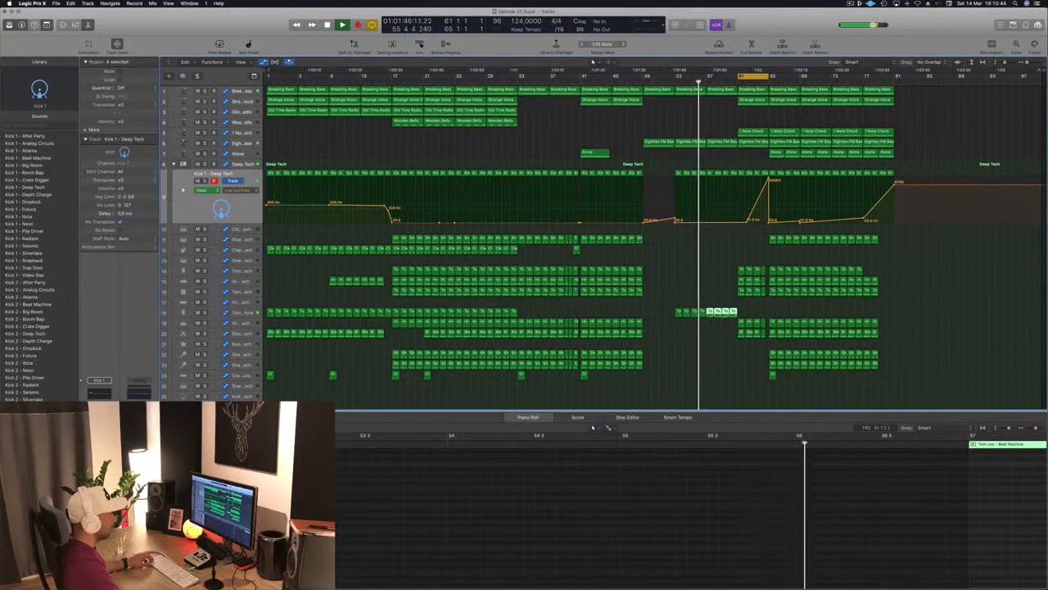
Step: Move the four Tom Low - Beat Machine regions from bar 57 to bar 65 and delete the four at bar 53
drag(711, 314, 774, 315)
drag(663, 312, 727, 313)
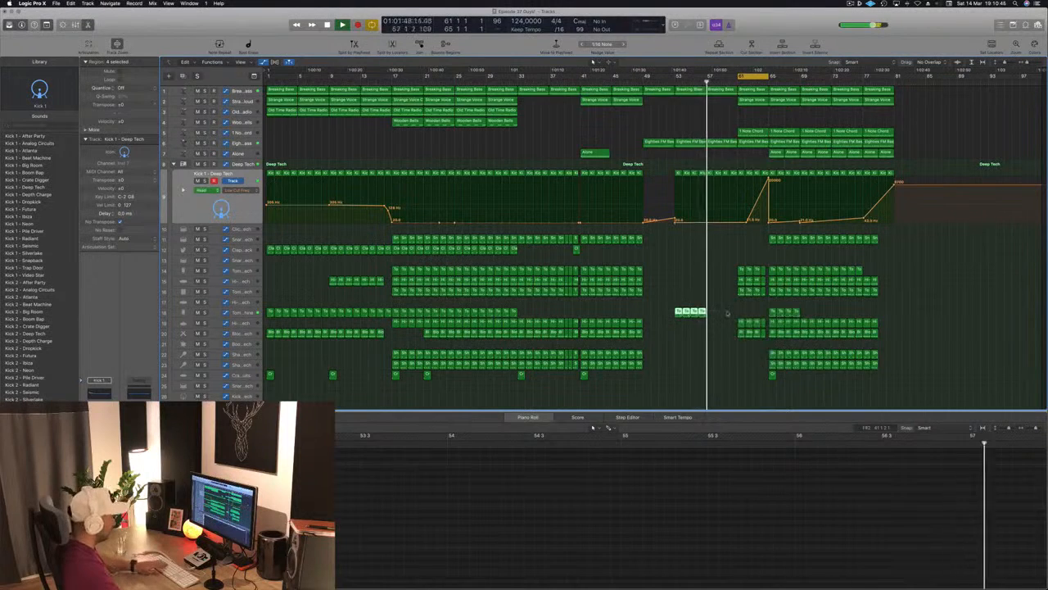
key(Delete)
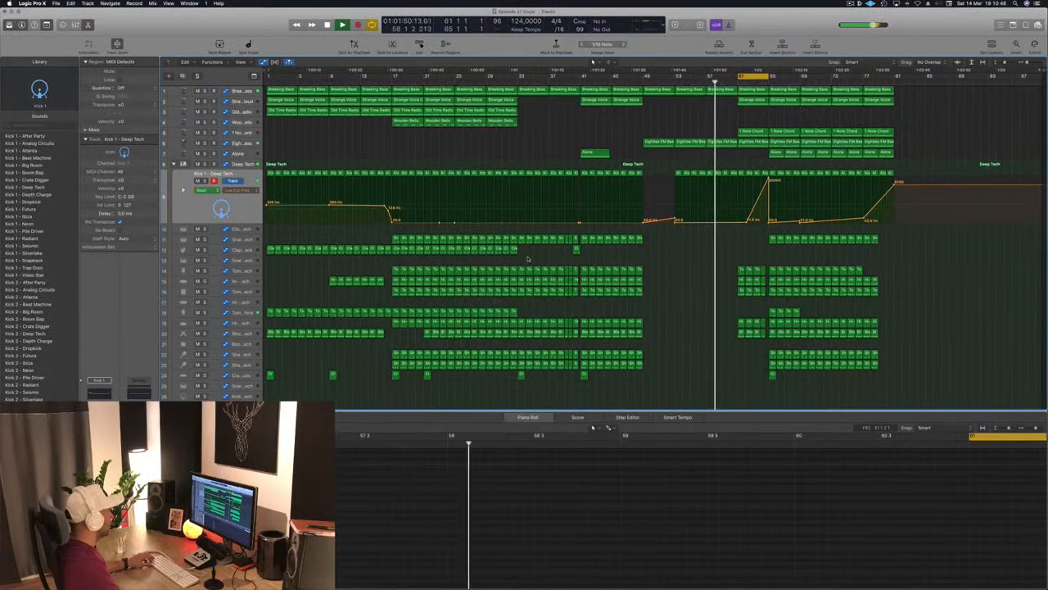
Step: Copy the clap regions into bars 61–77 and cut out their last part just before bar 65
drag(529, 253, 743, 258)
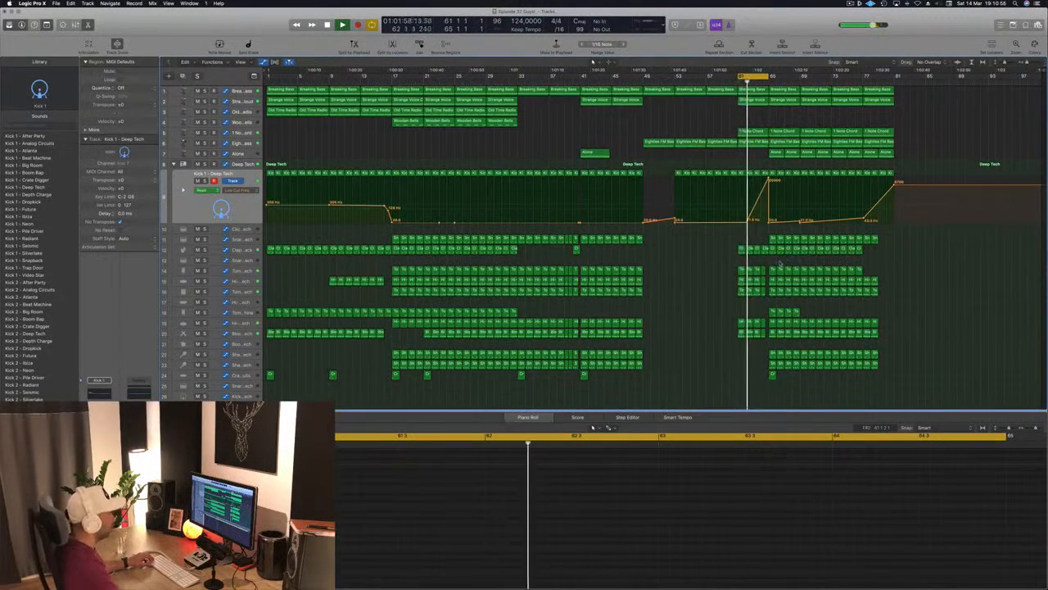
key(super+Right)
super+double_click(788, 250)
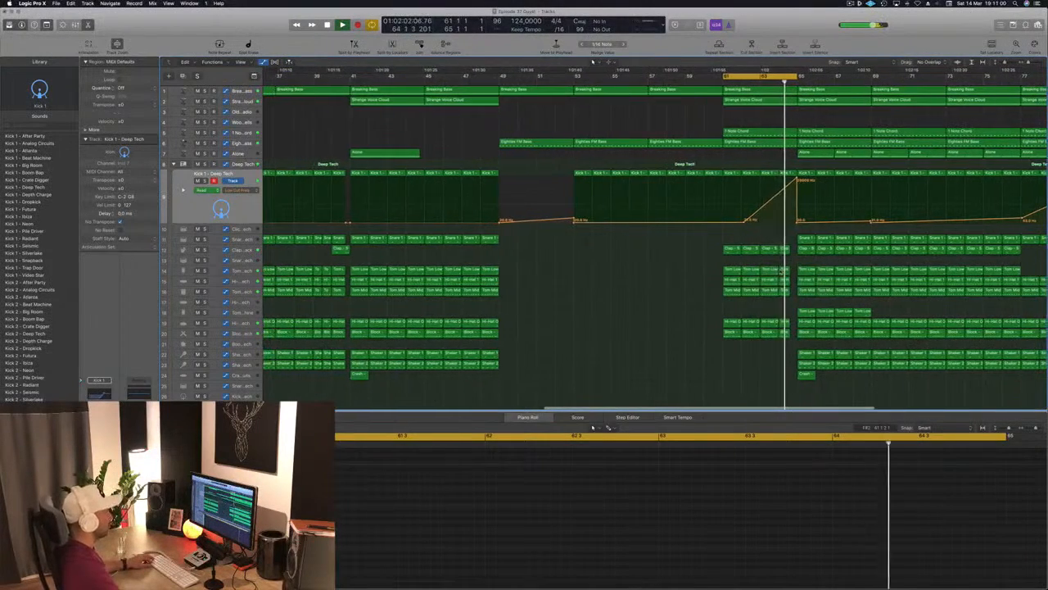
key(super+Left)
scroll(747, 263, down, 2)
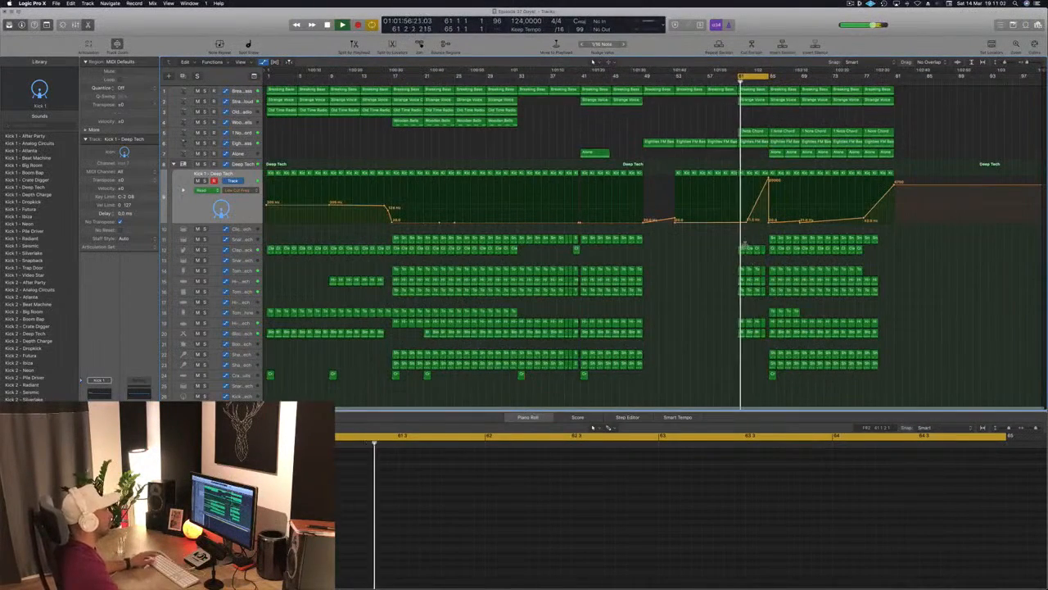
Step: Save the project, and extend the cycle start back to bar 49 to play bars 49–65
key(space)
key(space)
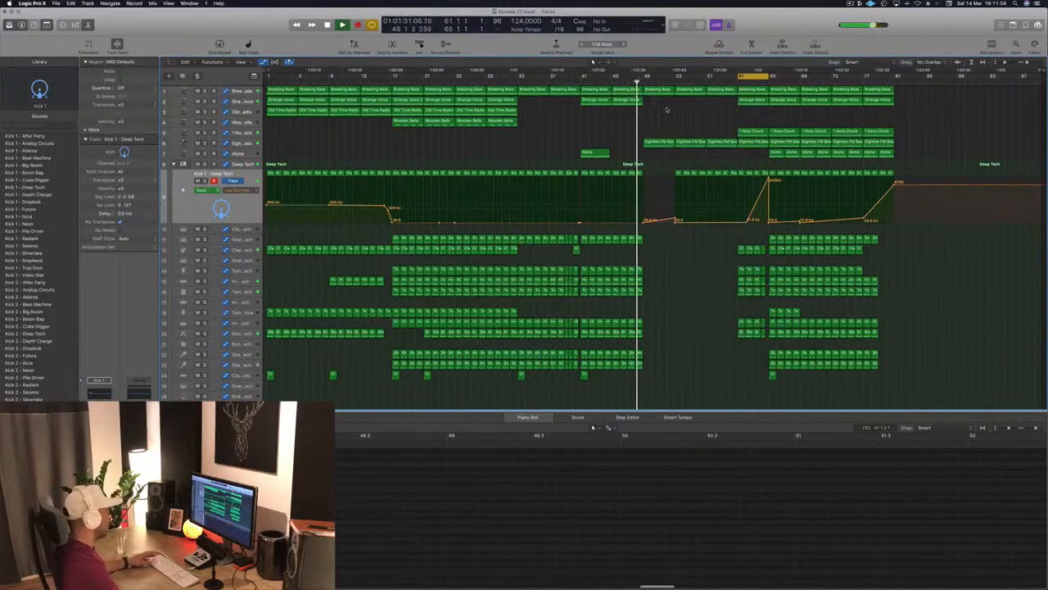
key(super+s)
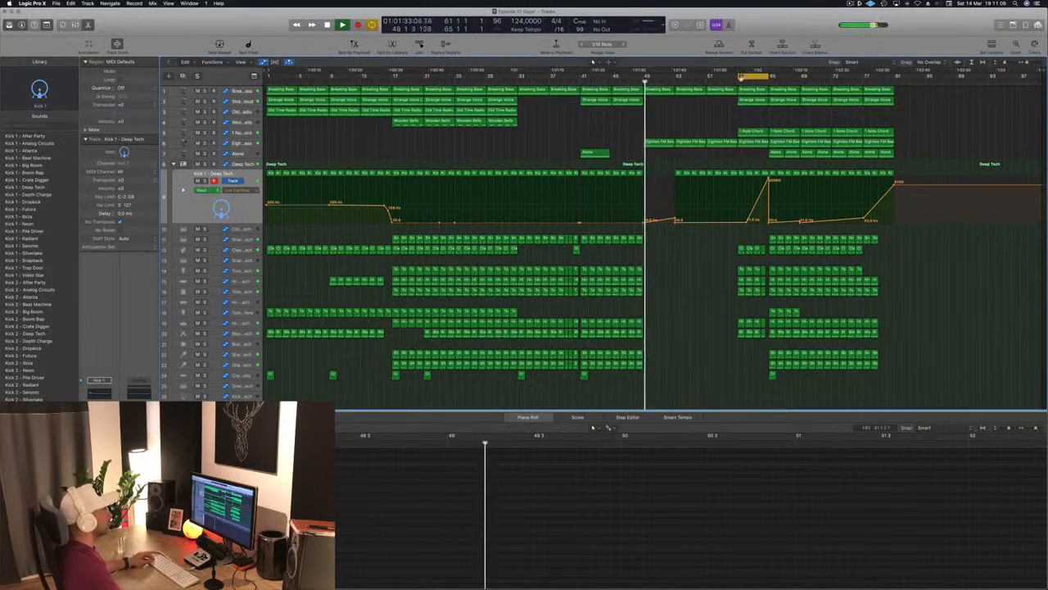
drag(698, 77, 646, 77)
key(space)
key(space)
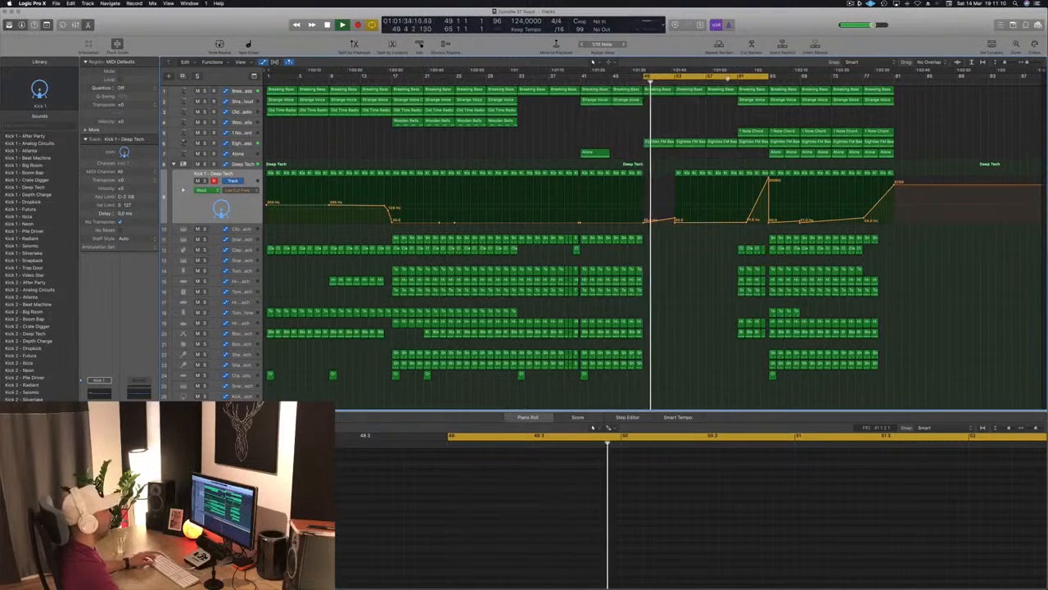
Step: Set the cycle range to bars 65–81 and play it
drag(730, 77, 852, 80)
key(space)
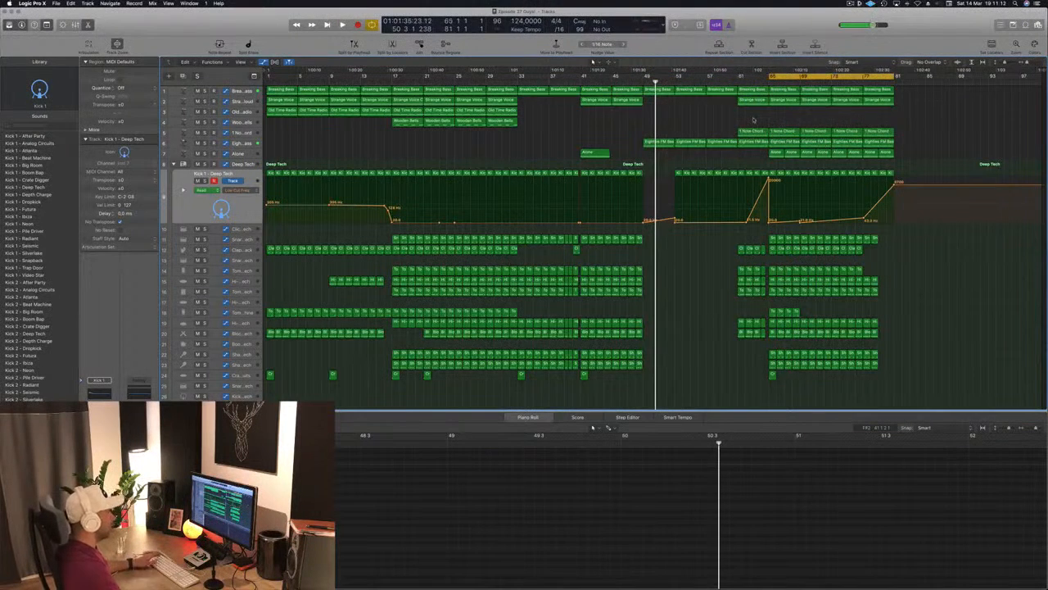
key(space)
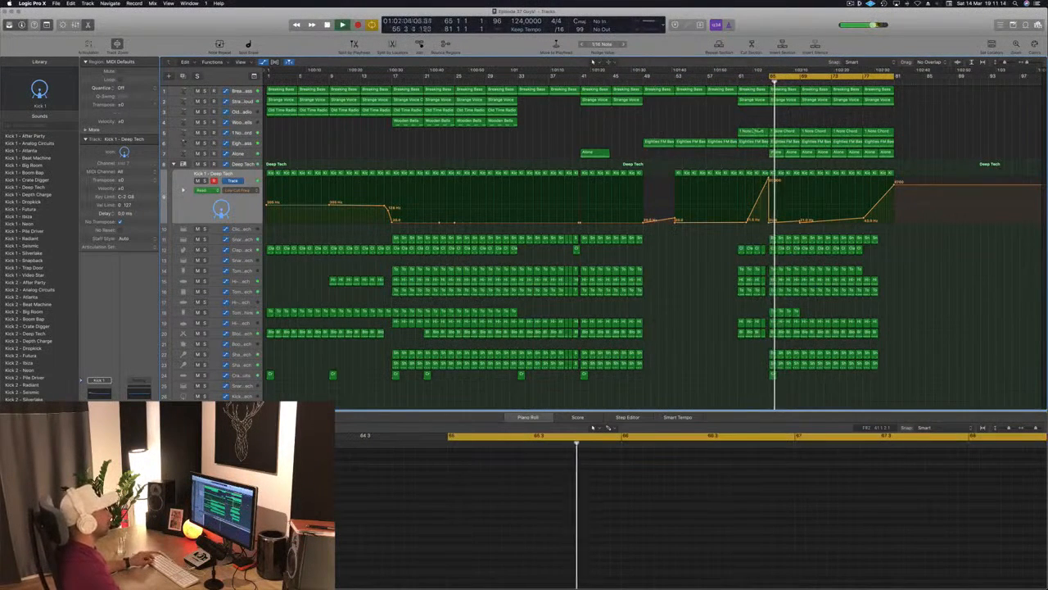
scroll(807, 122, up, 5)
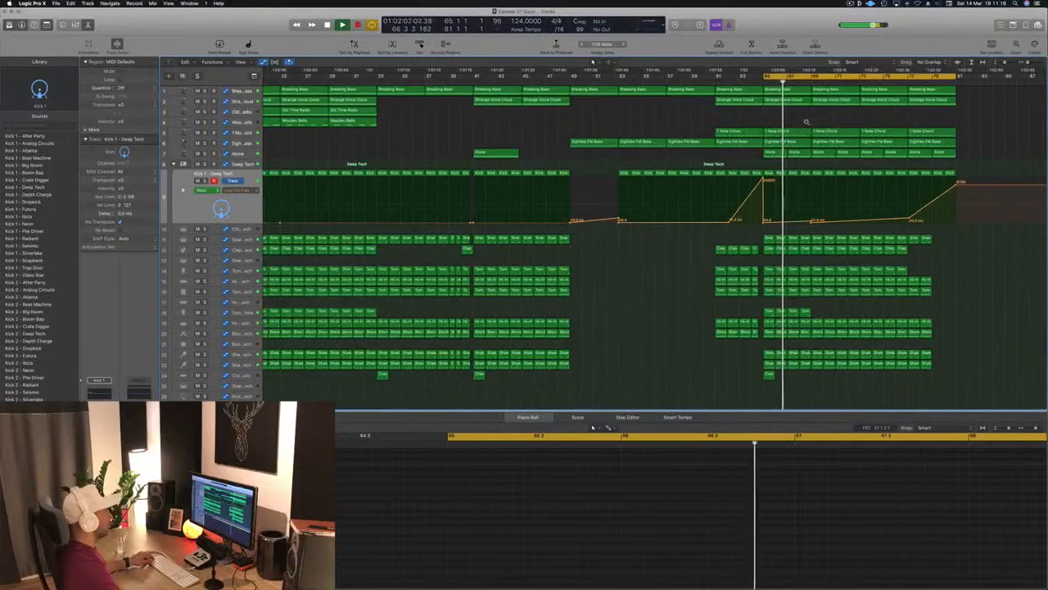
scroll(807, 122, down, 3)
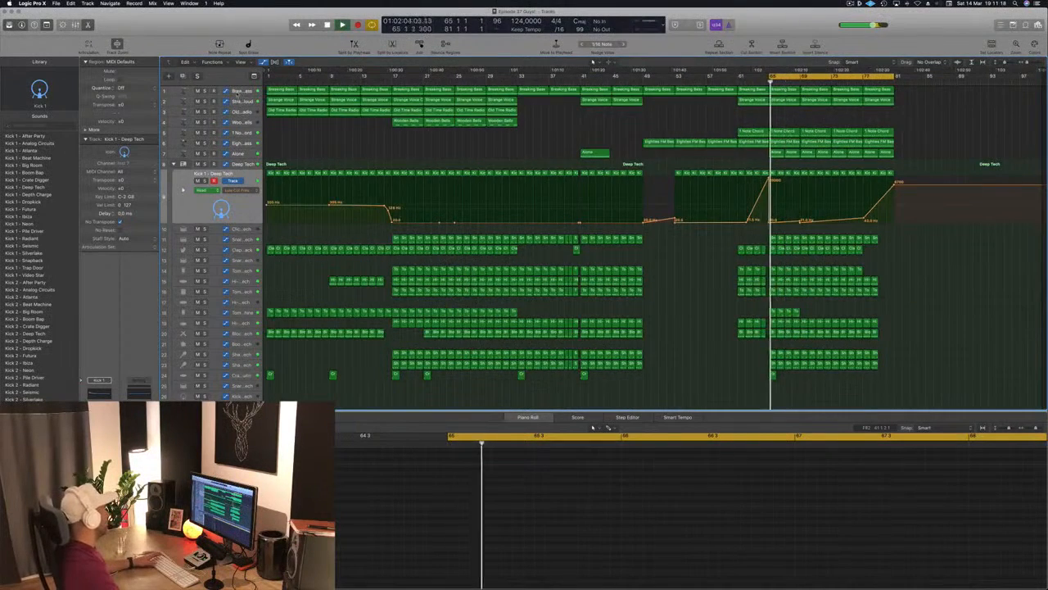
Step: Automate the Breaking Bass cutoff to drop at bar 65, rise to a small peak at bar 73 and fall again by bar 81
click(238, 93)
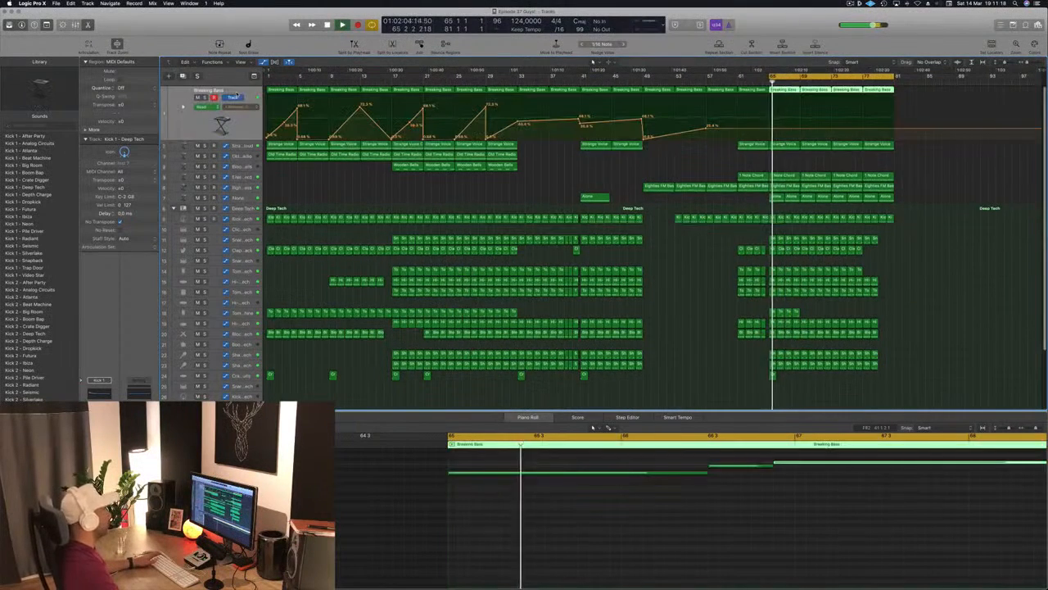
click(768, 131)
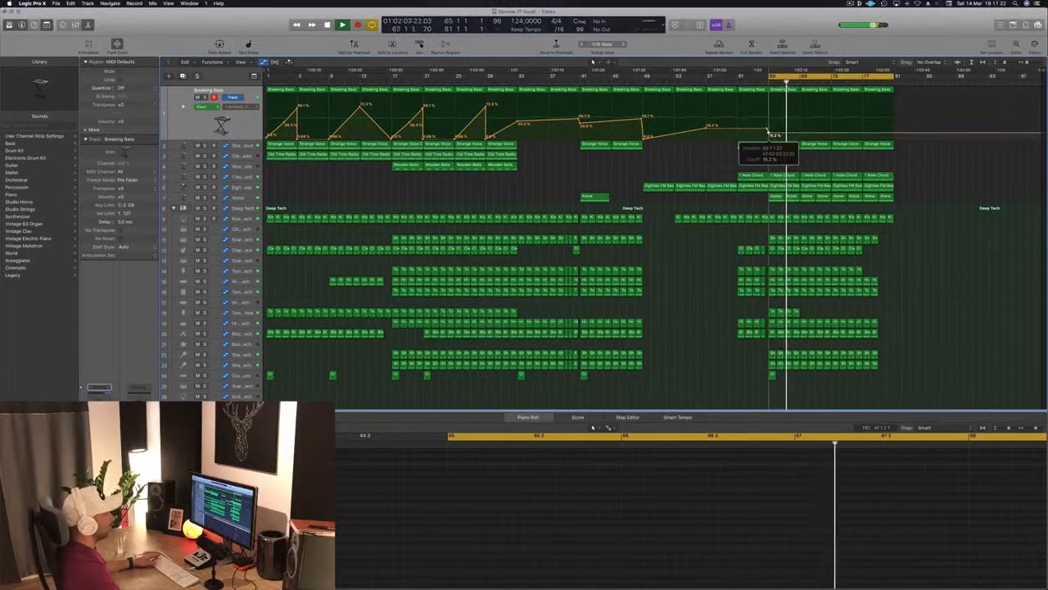
drag(768, 133, 769, 135)
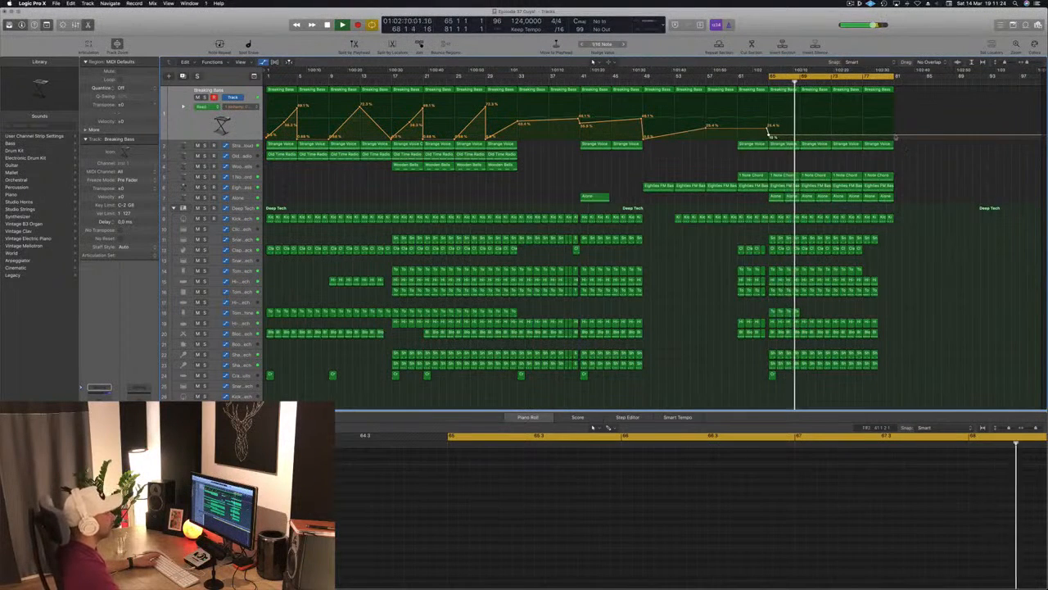
drag(896, 138, 897, 125)
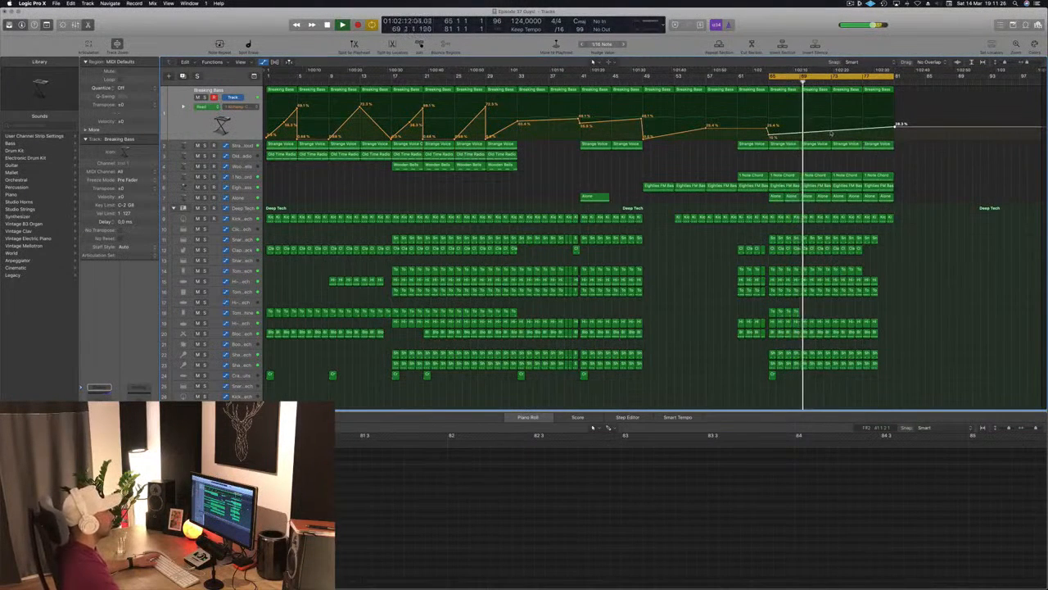
drag(833, 133, 833, 110)
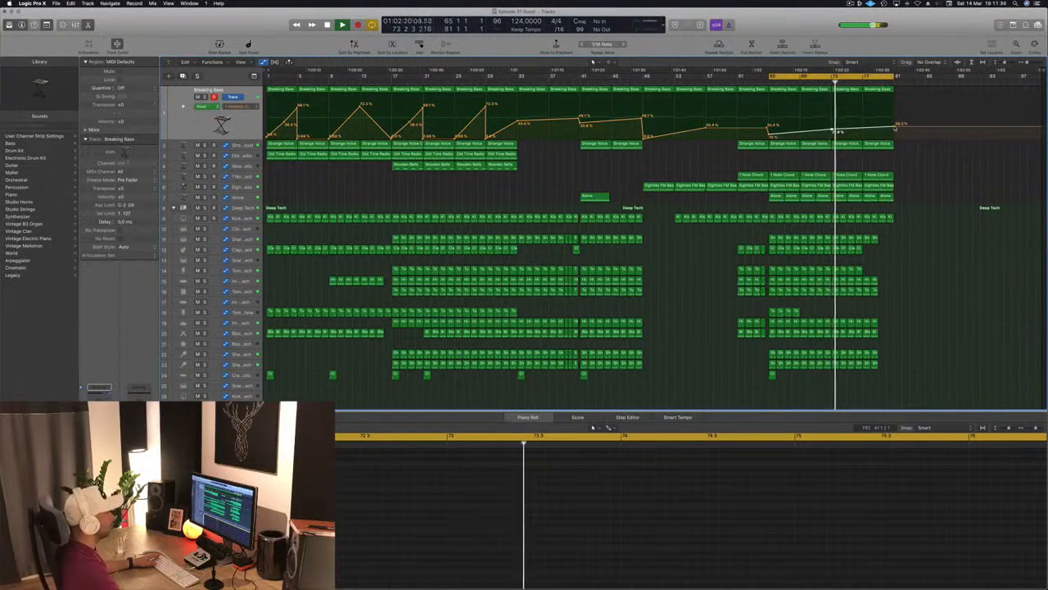
drag(894, 126, 894, 136)
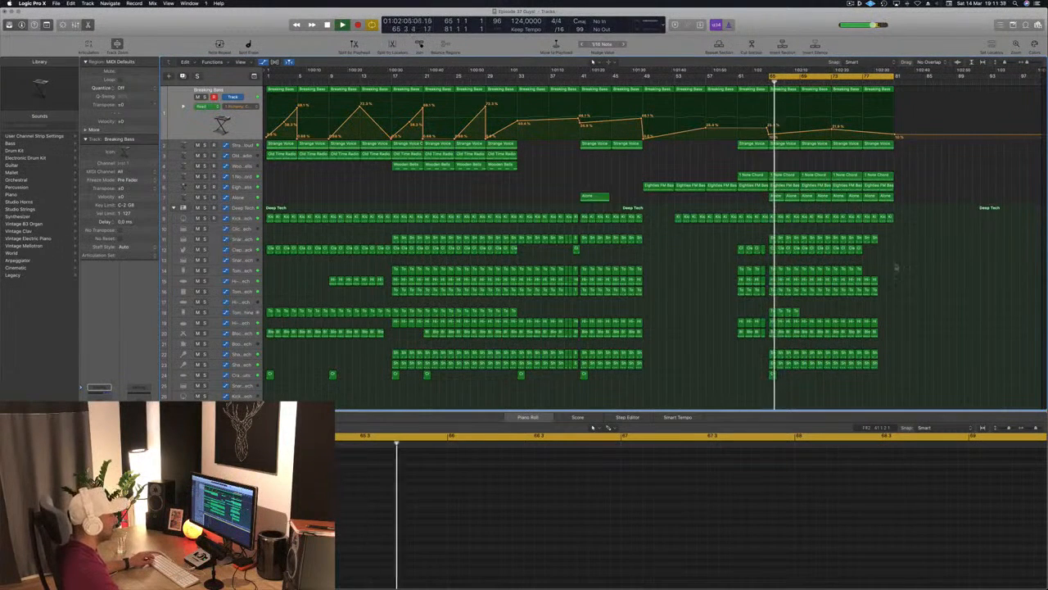
Step: Copy the Deep Tech drum regions, including the claps and Tom Low, to fill every drum part through to bar 81
drag(891, 235, 869, 386)
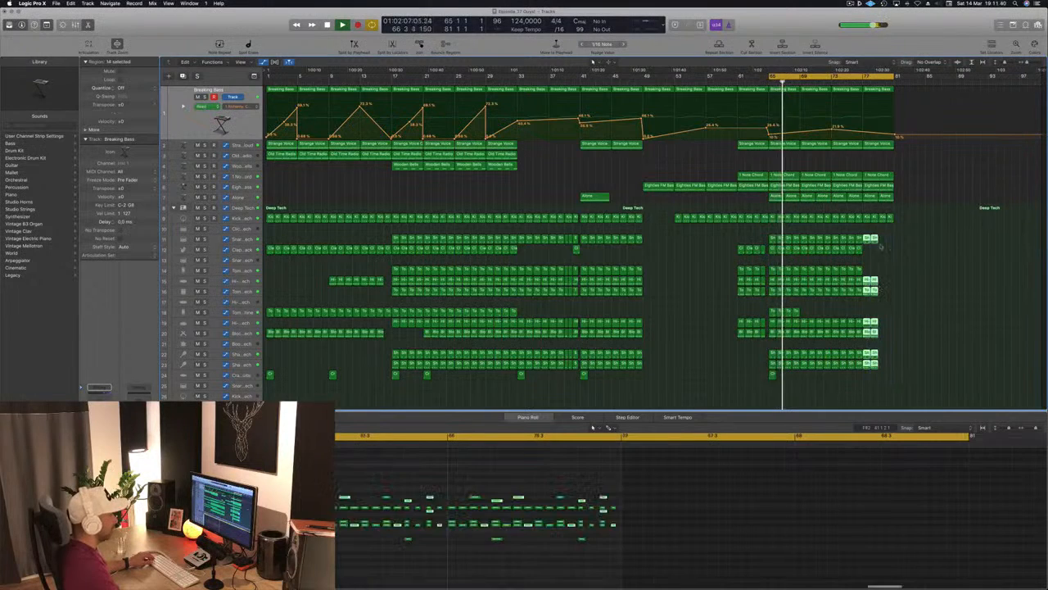
drag(866, 240, 869, 276)
click(939, 285)
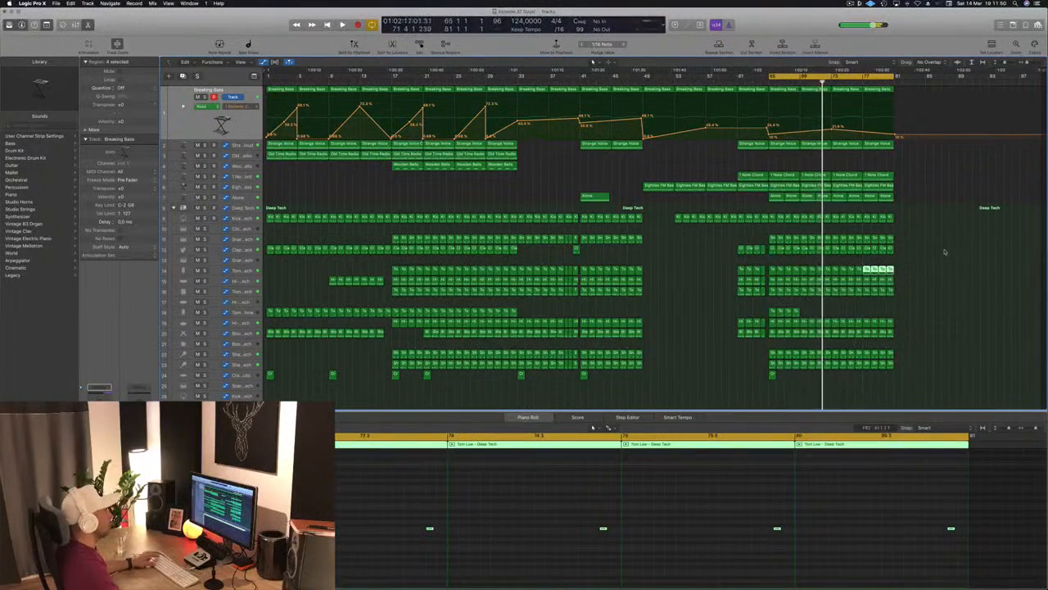
Step: Repeat the cycled section of bars 65–81 three times so the arrangement runs to bar 129
click(767, 78)
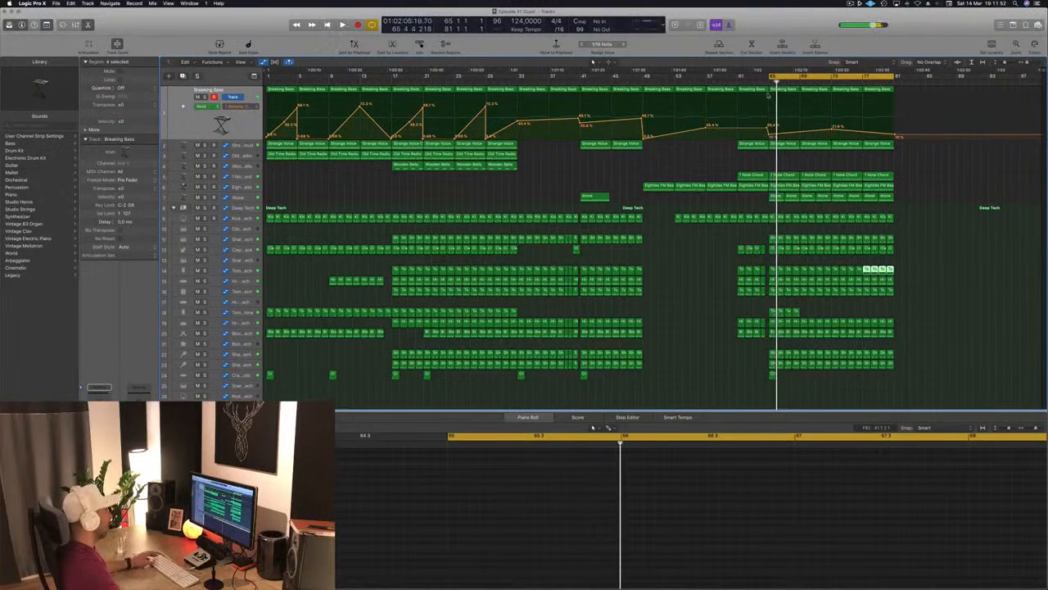
key(ctrl+super+r)
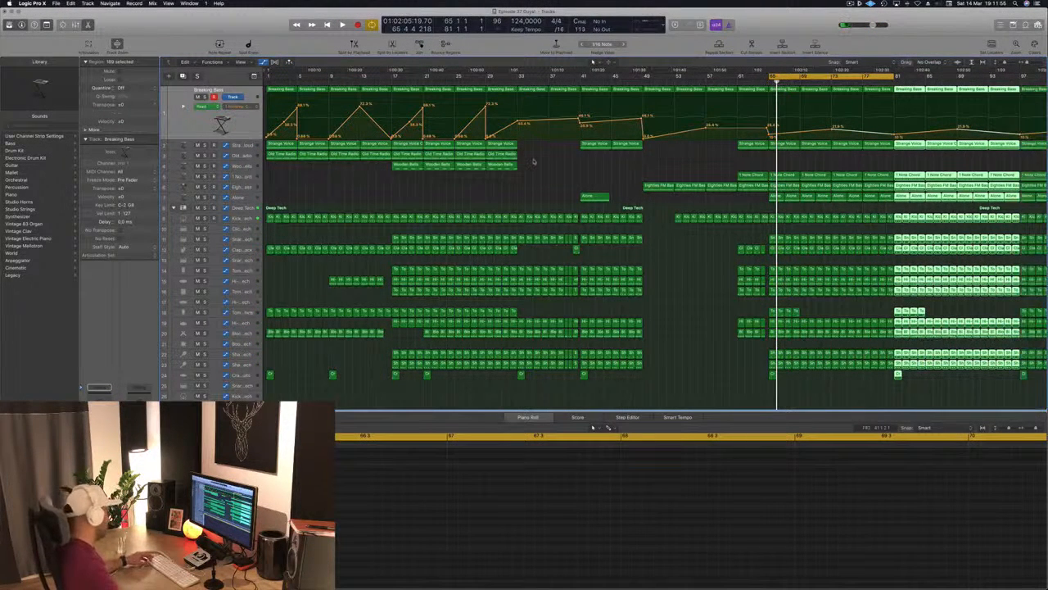
scroll(534, 160, down, 2)
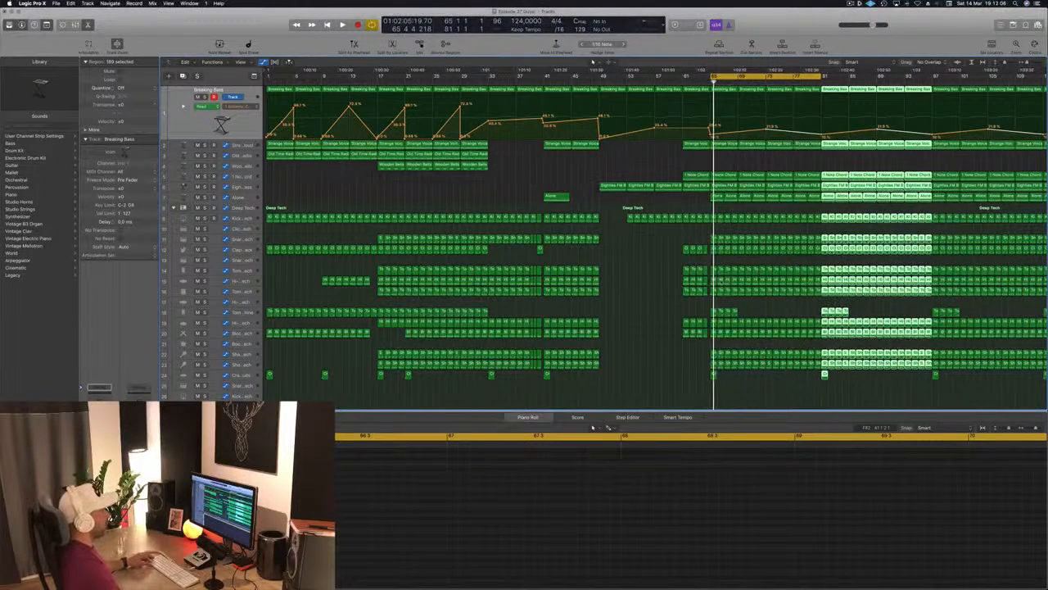
key(super+Left)
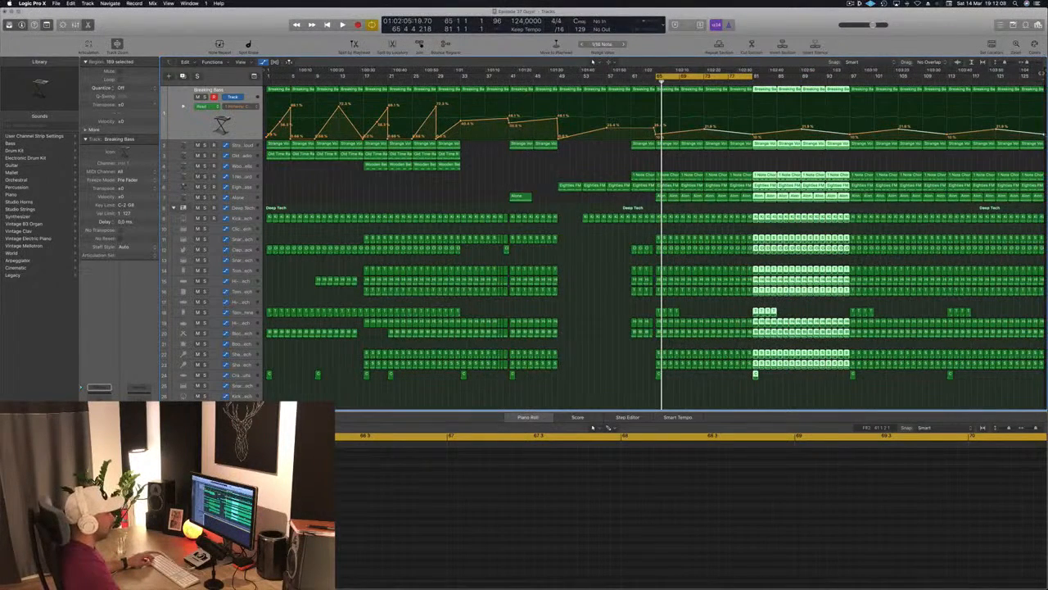
scroll(655, 237, right, 5)
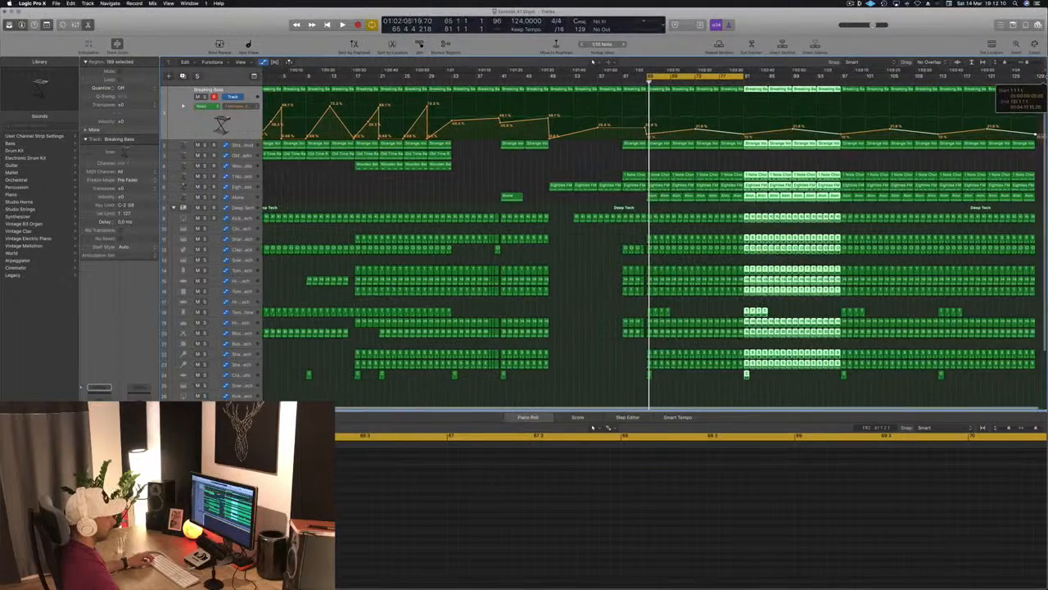
Step: Move the project end further out and repeat the selected 16-bar section so the arrangement runs to bar 145
scroll(1013, 88, right, 5)
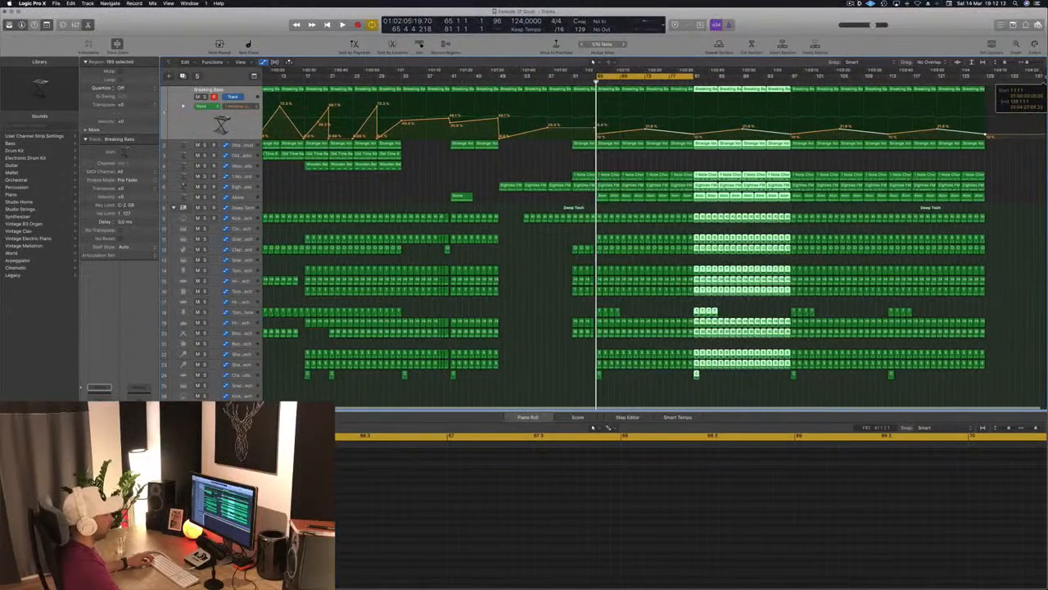
drag(990, 82, 987, 79)
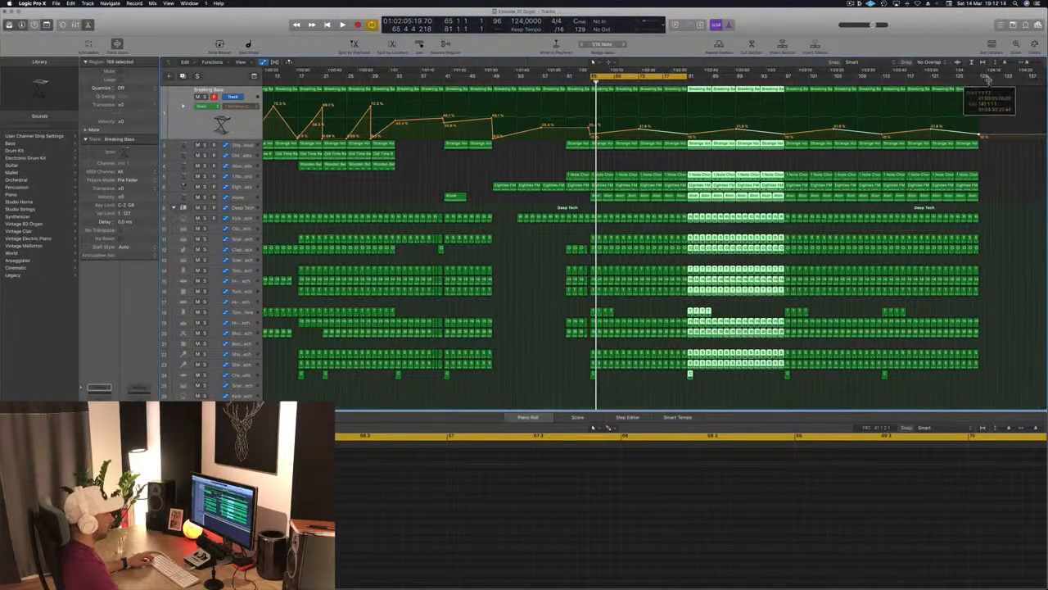
key(super+Left)
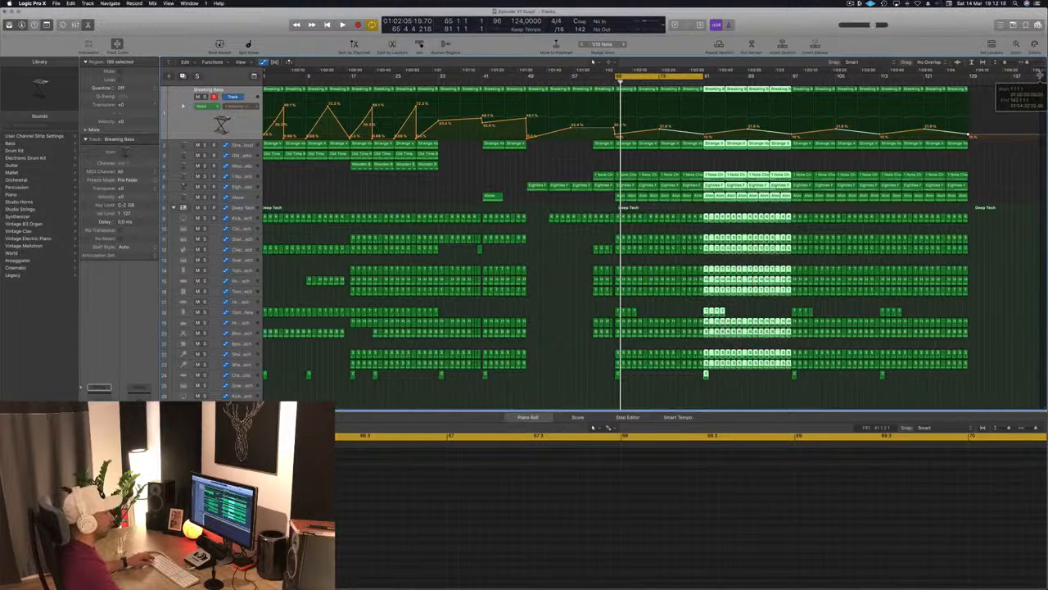
drag(1039, 75, 1042, 75)
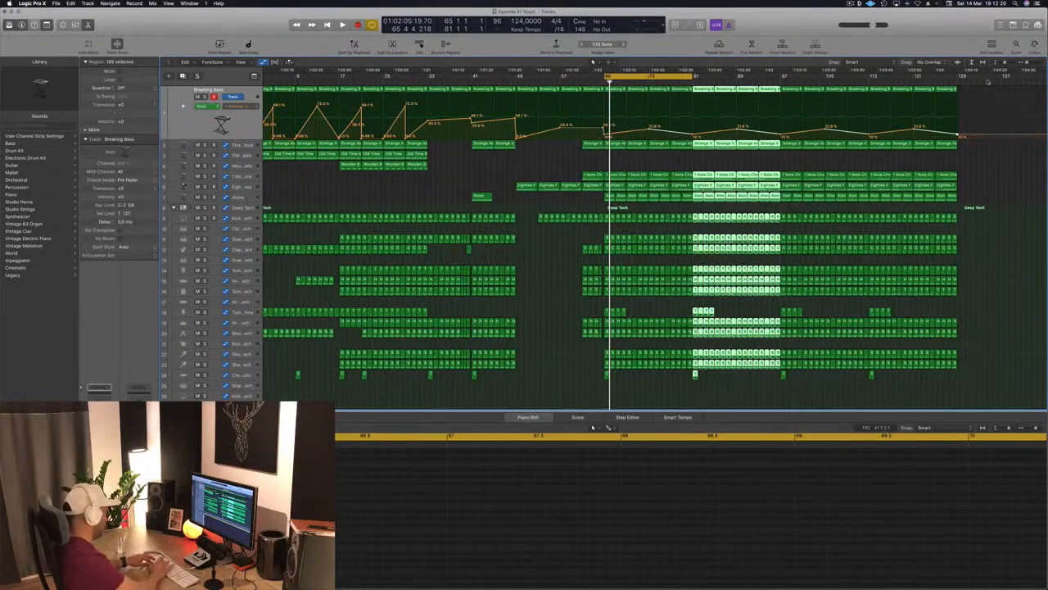
key(super+r)
key(super+Left)
key(super+Left)
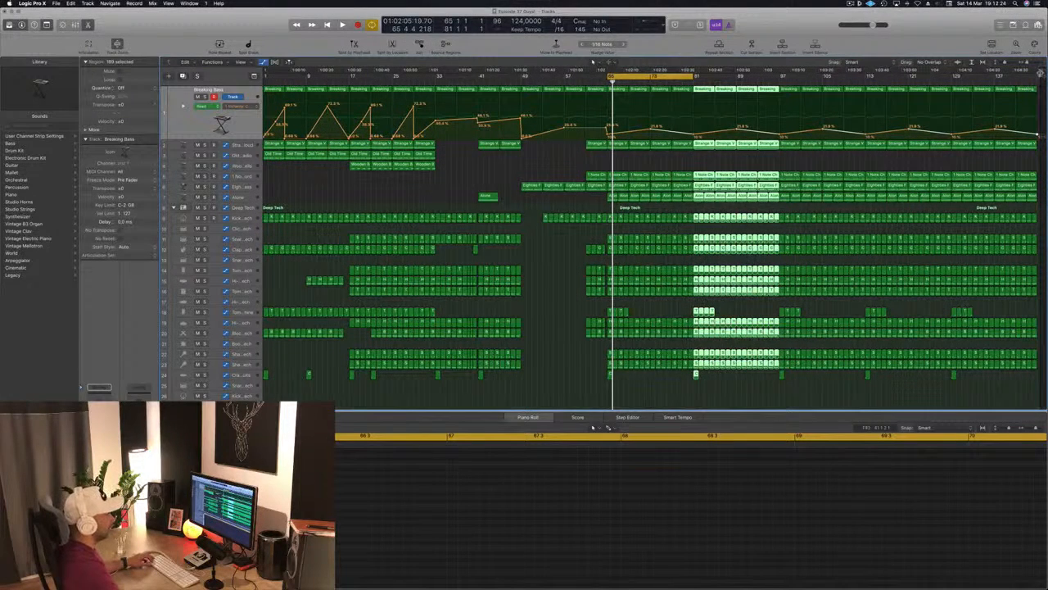
Step: Extend the project end to bar 164 and bring the repeated 16-bar sections out to bar 161
drag(1040, 74, 1044, 75)
key(super+Left)
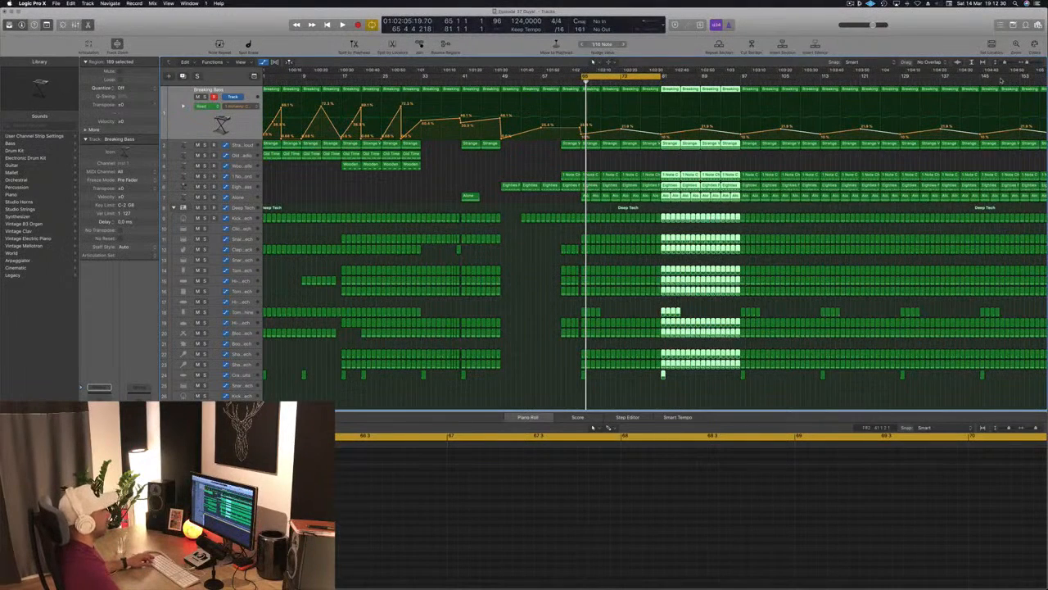
key(z)
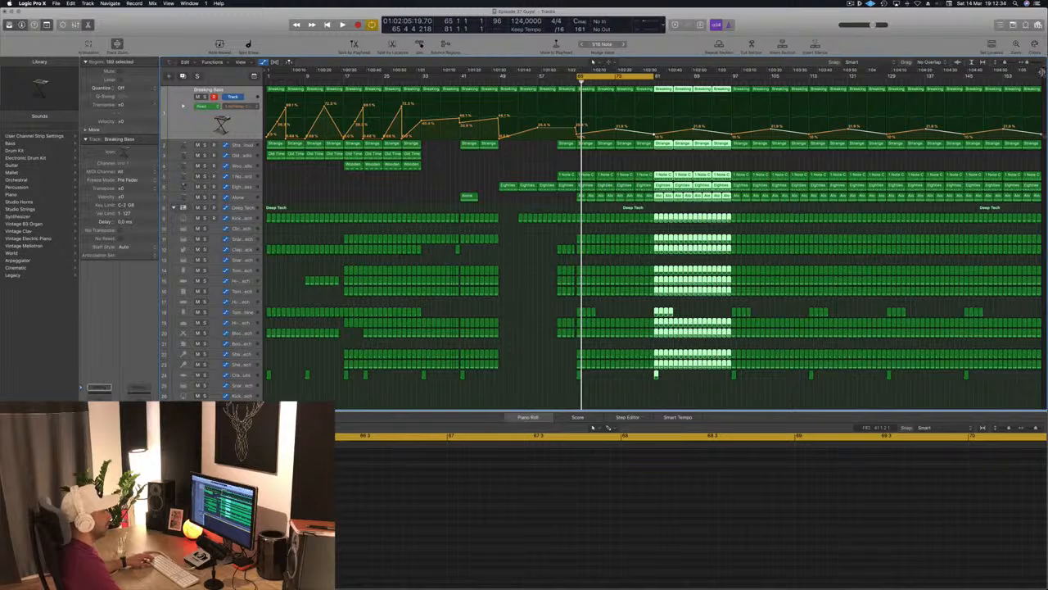
drag(1042, 73, 1046, 75)
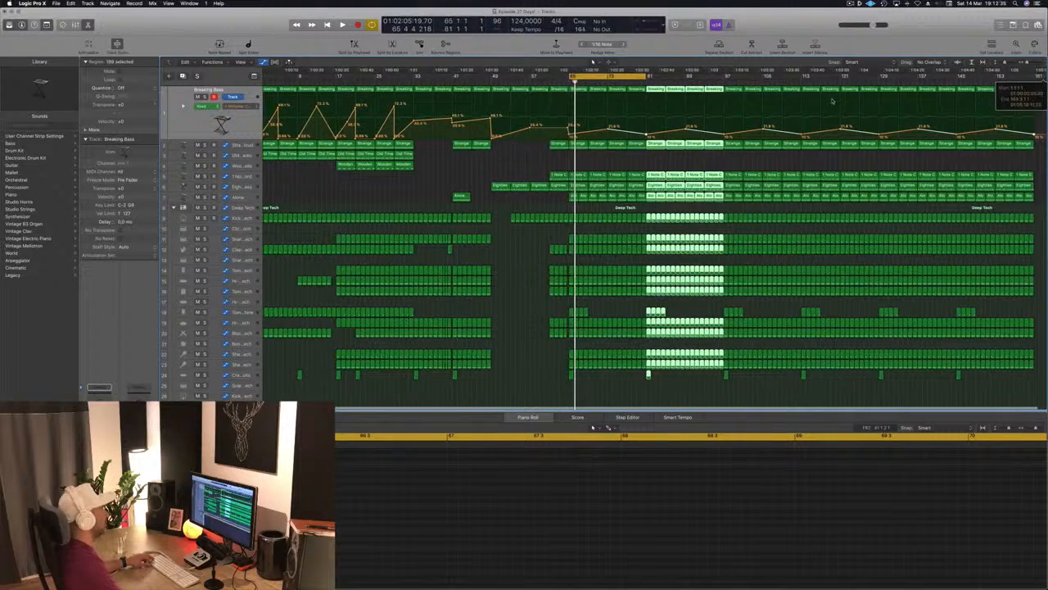
Step: Play the cycled section, audition the Alone track in solo, and delete its regions from bar 65 to bar 81
click(522, 169)
key(space)
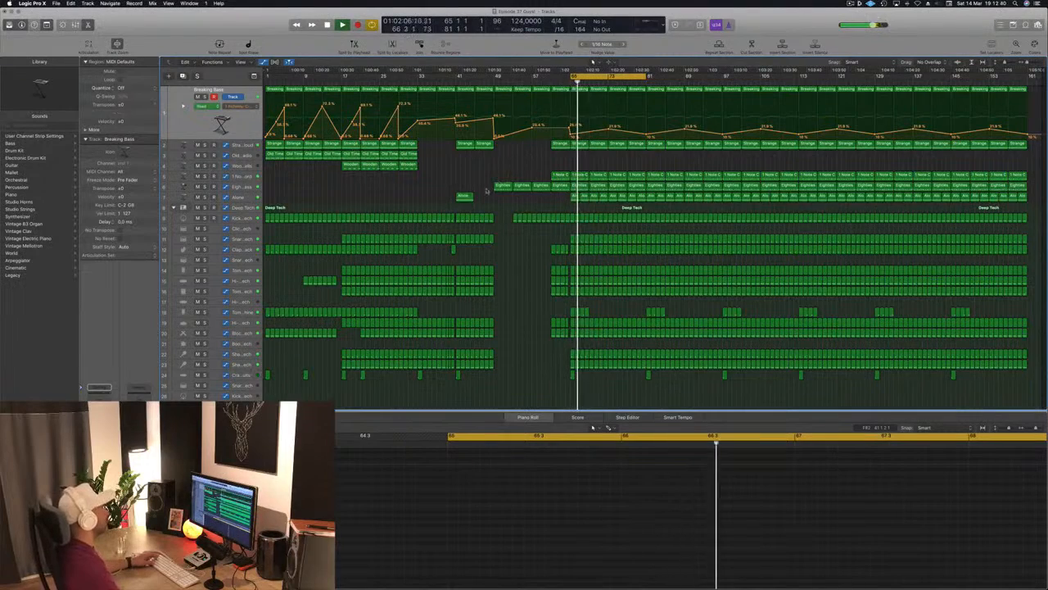
click(205, 198)
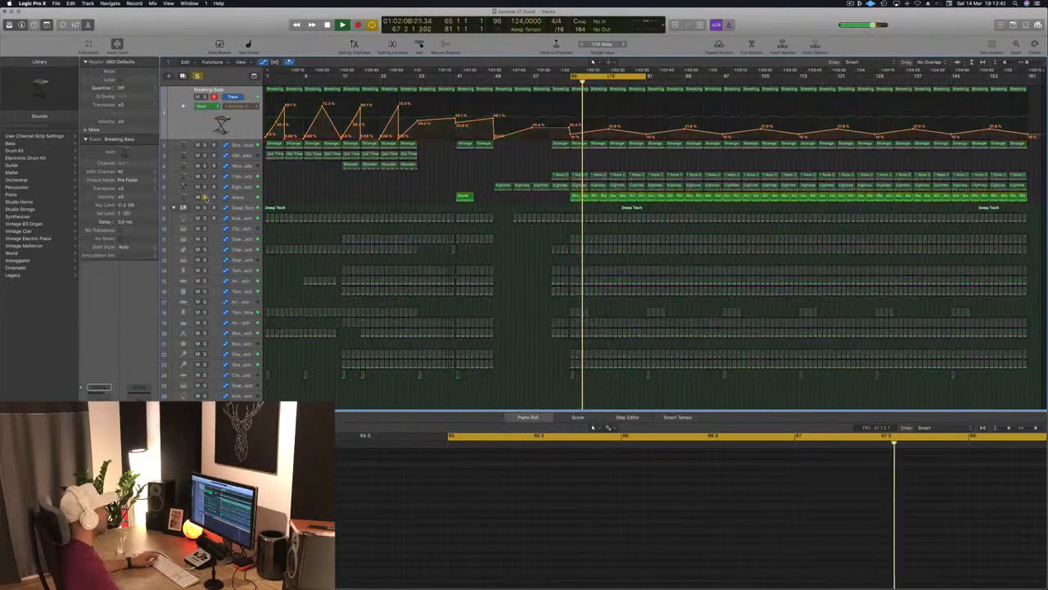
click(205, 198)
click(245, 198)
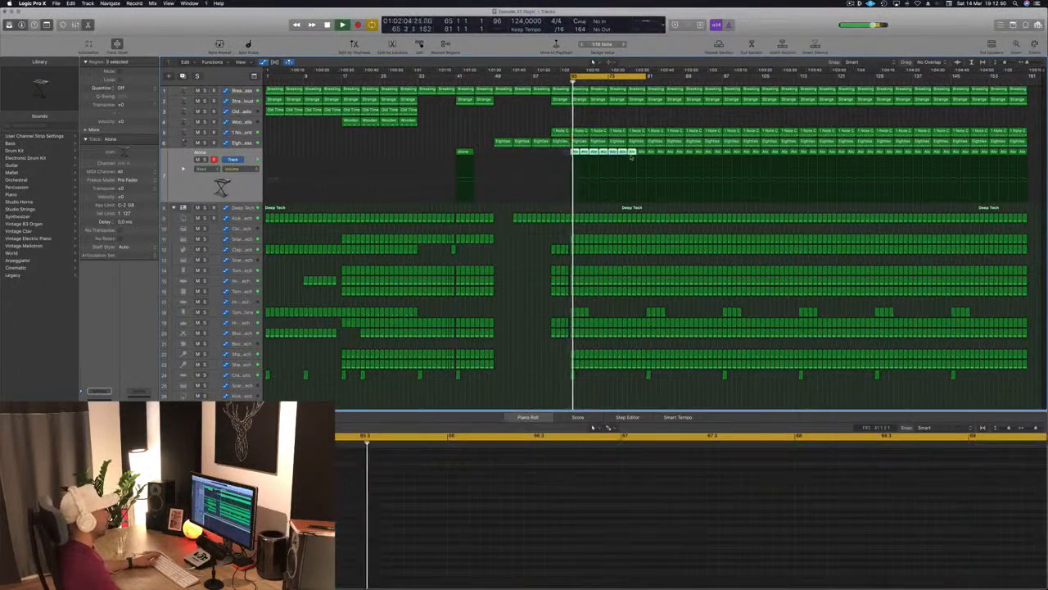
key(Delete)
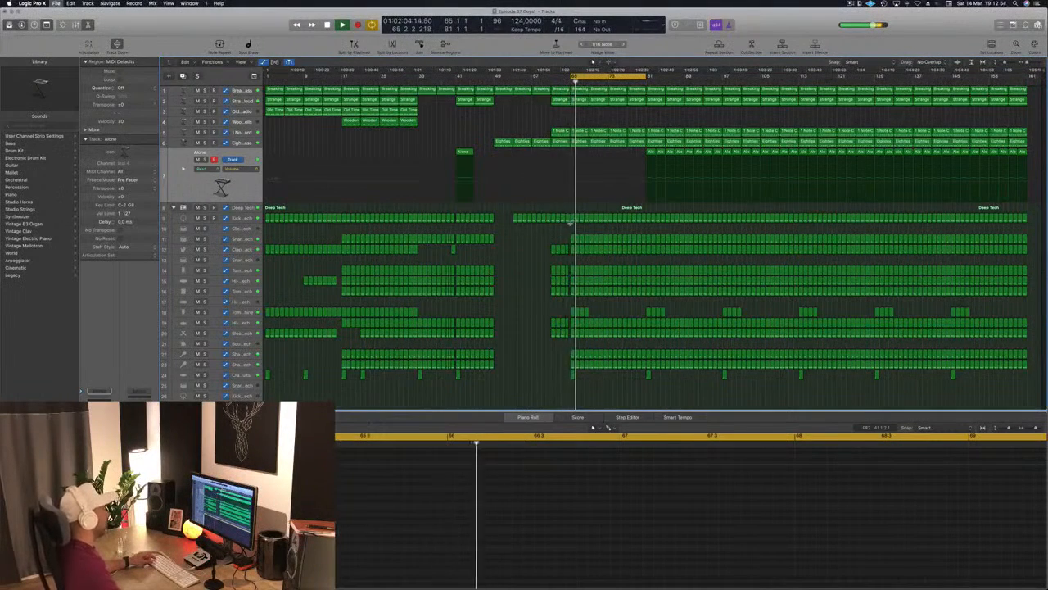
Step: Copy every four-bar Tom Low group from bar 65 onward eight bars later, with the first copy starting at bar 73
key(super+Up)
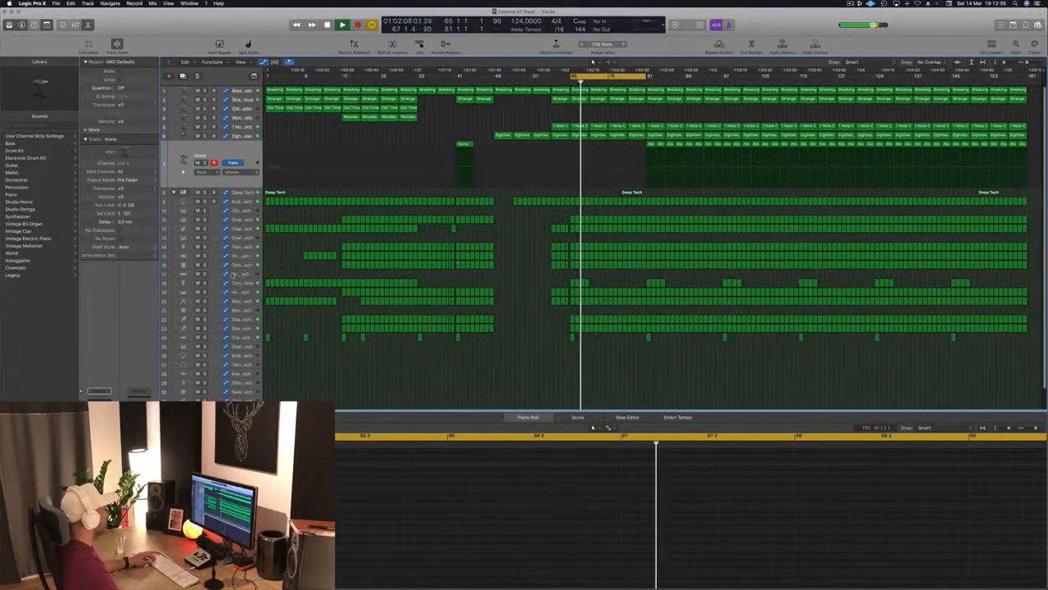
click(236, 275)
click(238, 283)
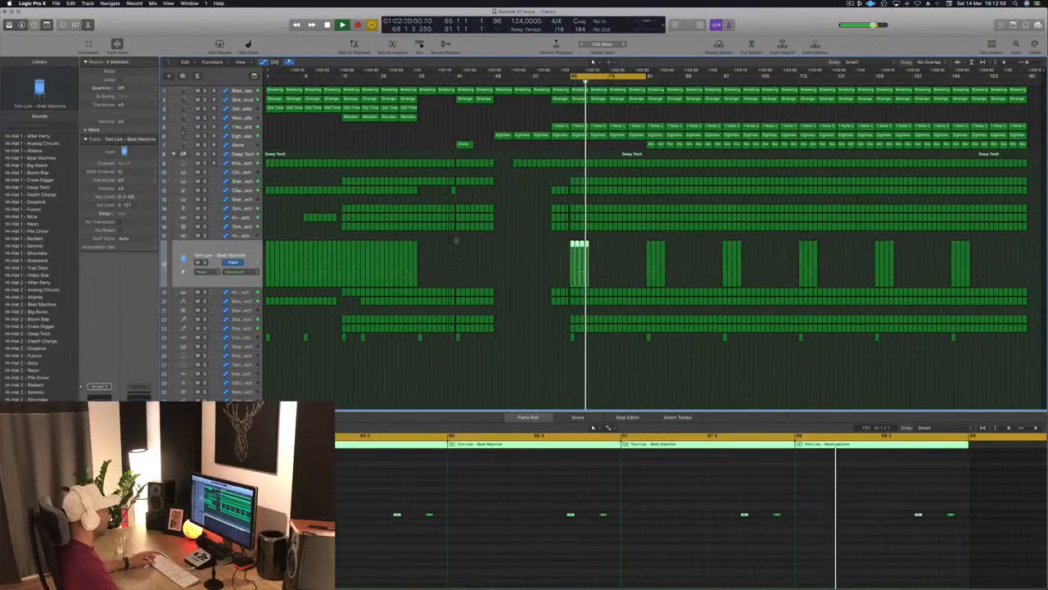
click(589, 243)
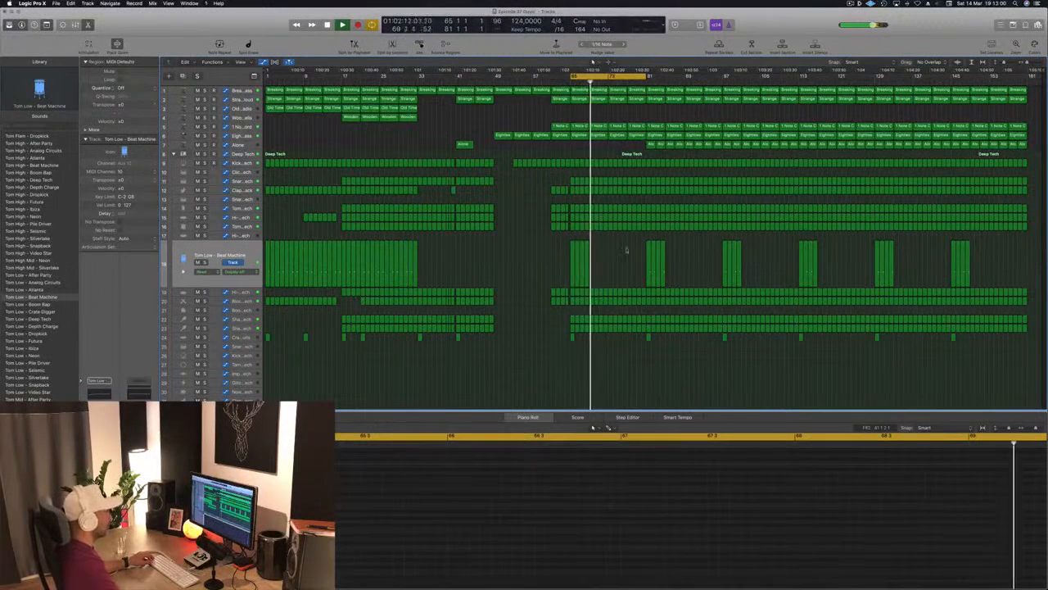
click(578, 244)
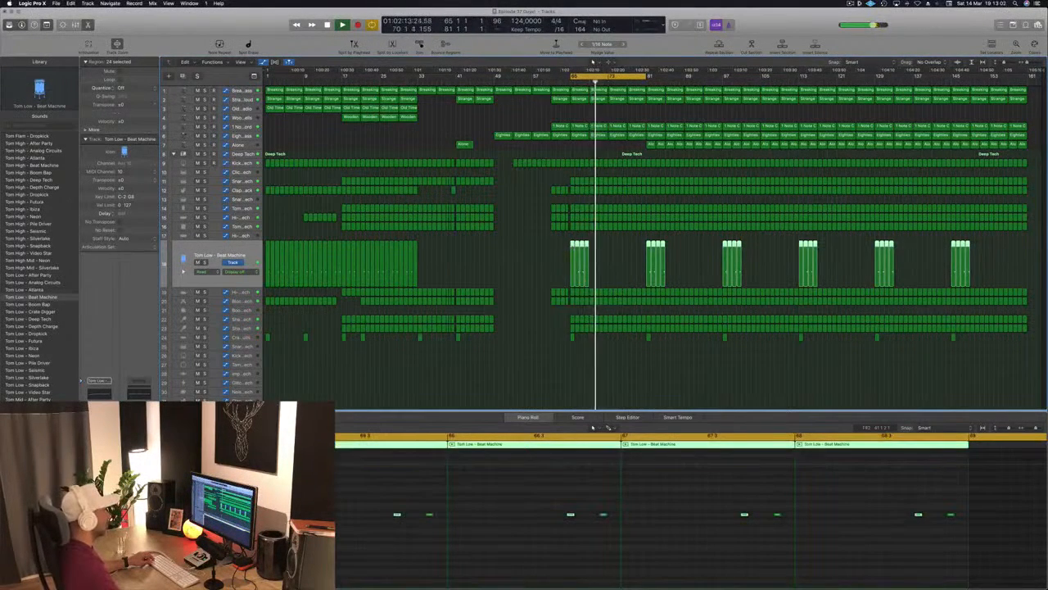
drag(576, 251, 610, 250)
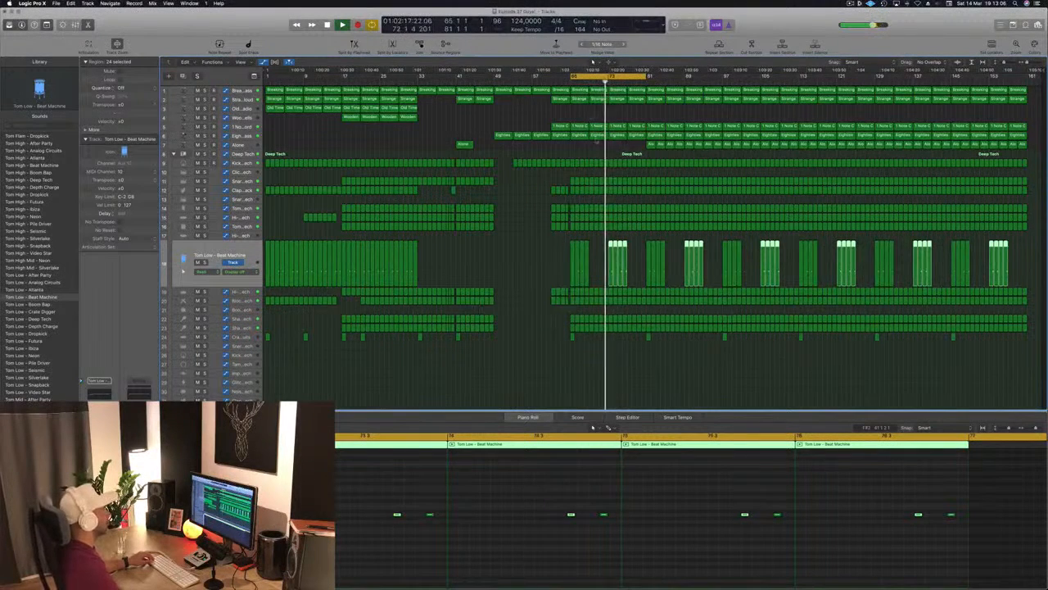
Step: Automate the Block track's low-cut frequency to rise from bar 65 to 2100 Hz at bar 73 and fall by bar 81
key(super+Up)
key(super+Up)
key(super+Up)
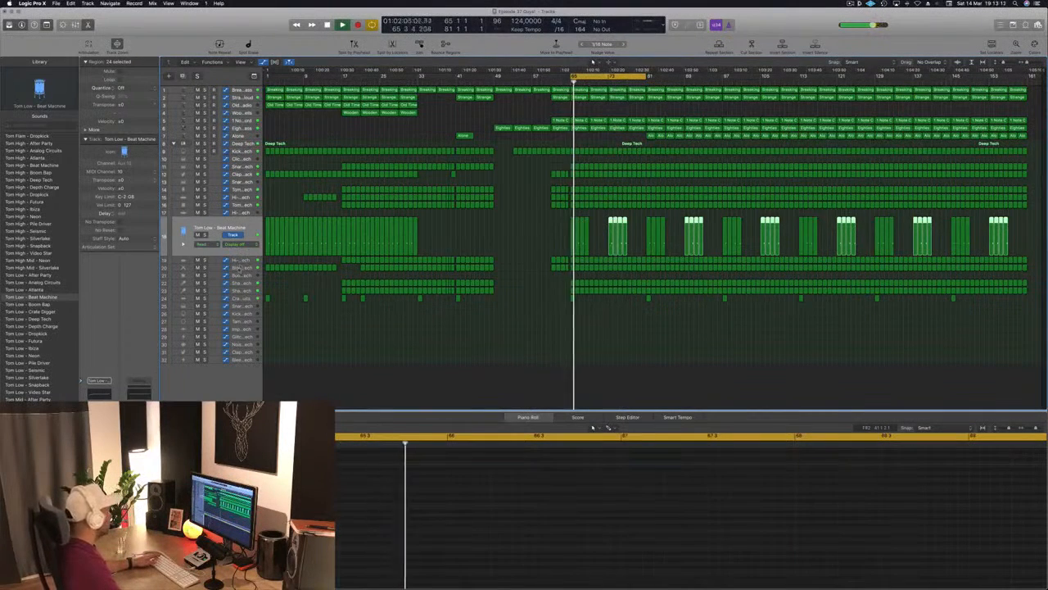
click(240, 268)
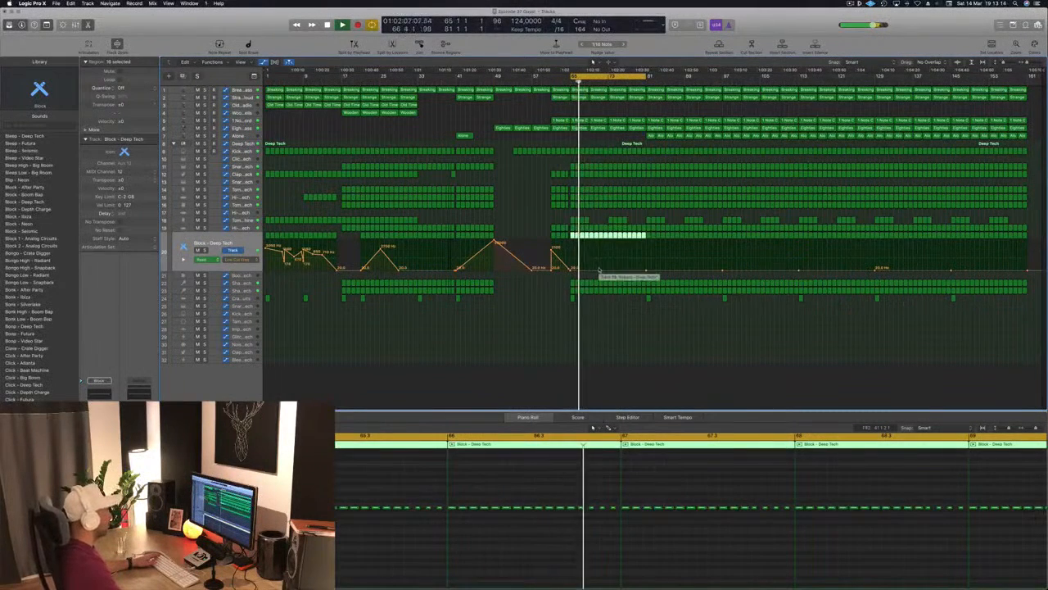
click(602, 272)
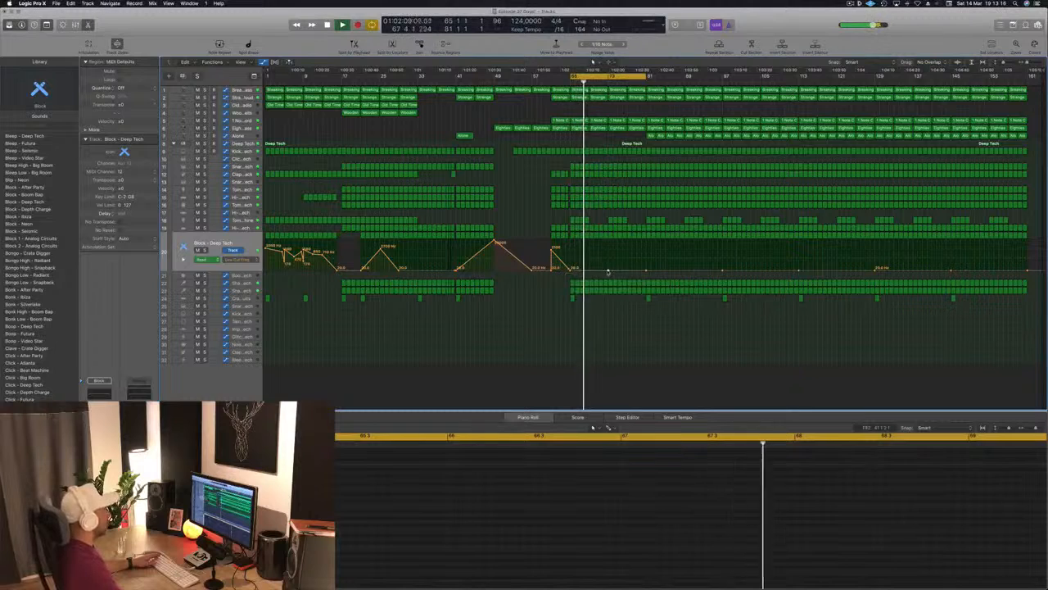
drag(608, 271, 608, 251)
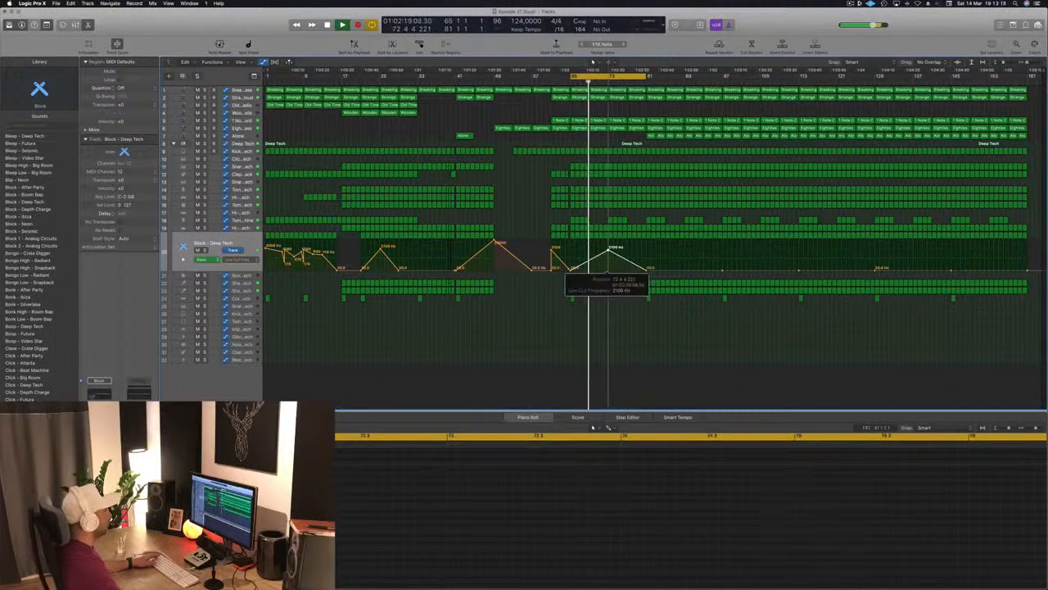
scroll(587, 297, up, 1)
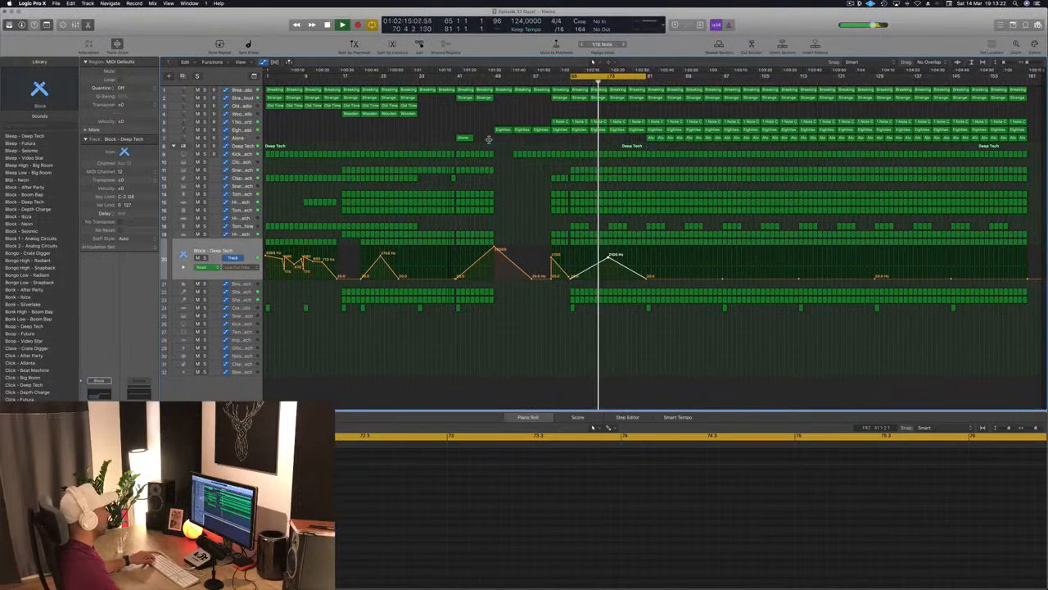
Step: Play the transition into bar 65 and audition the 1 Note Chord track in solo
key(space)
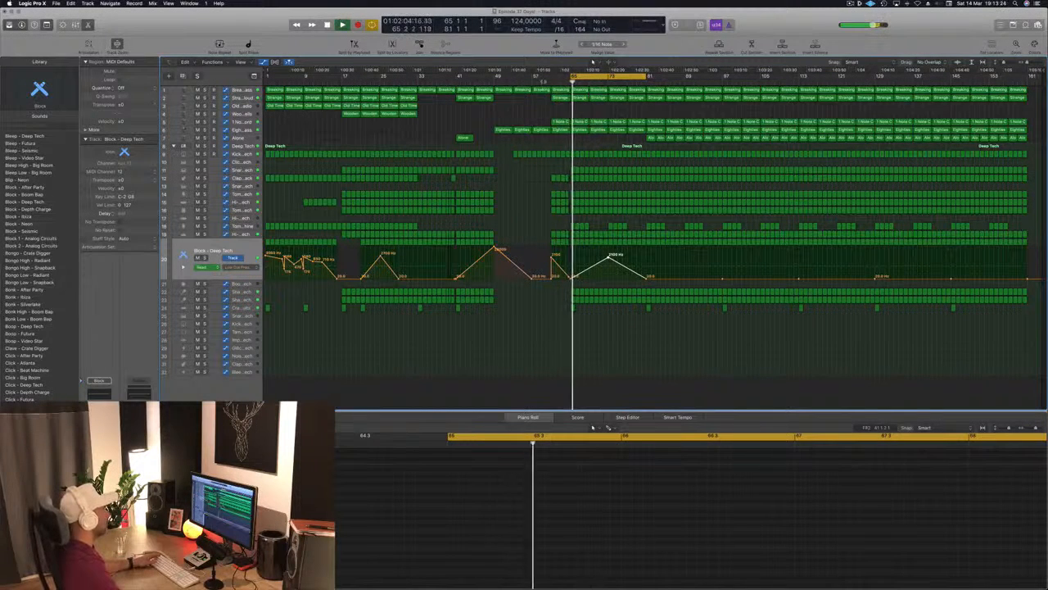
click(542, 76)
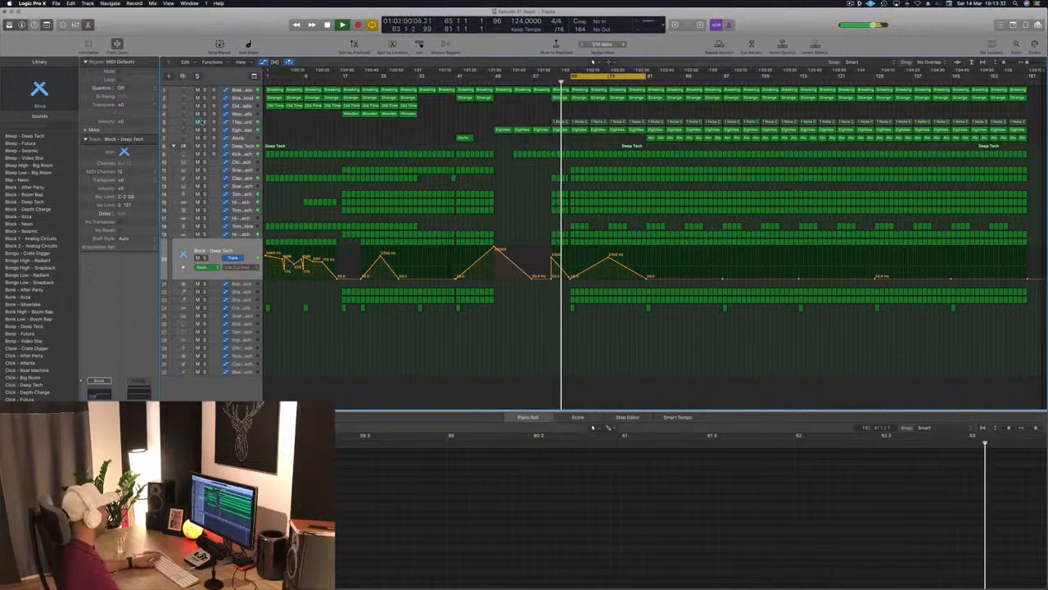
click(204, 121)
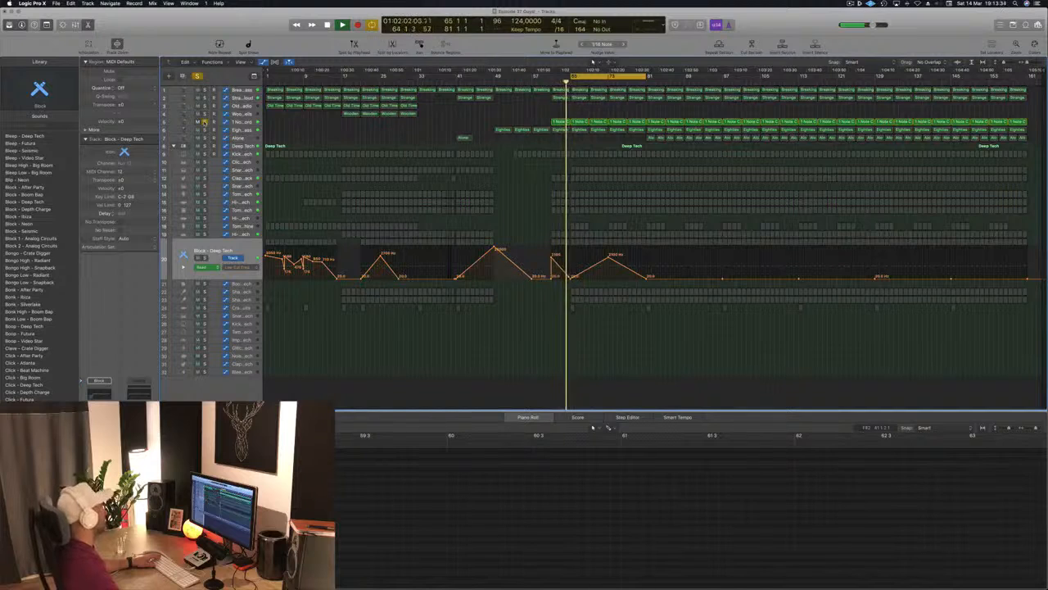
click(205, 122)
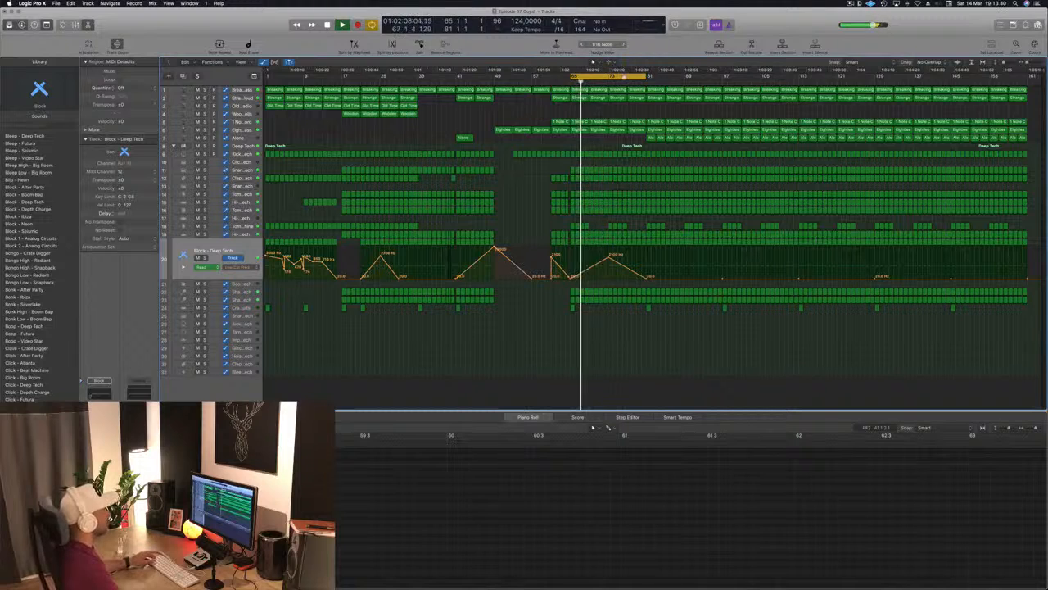
Step: Move the cycle range to bars 81–97 and play that section
mouse_move(623, 78)
mouse_down()
mouse_move(708, 78)
mouse_move(620, 79)
mouse_up()
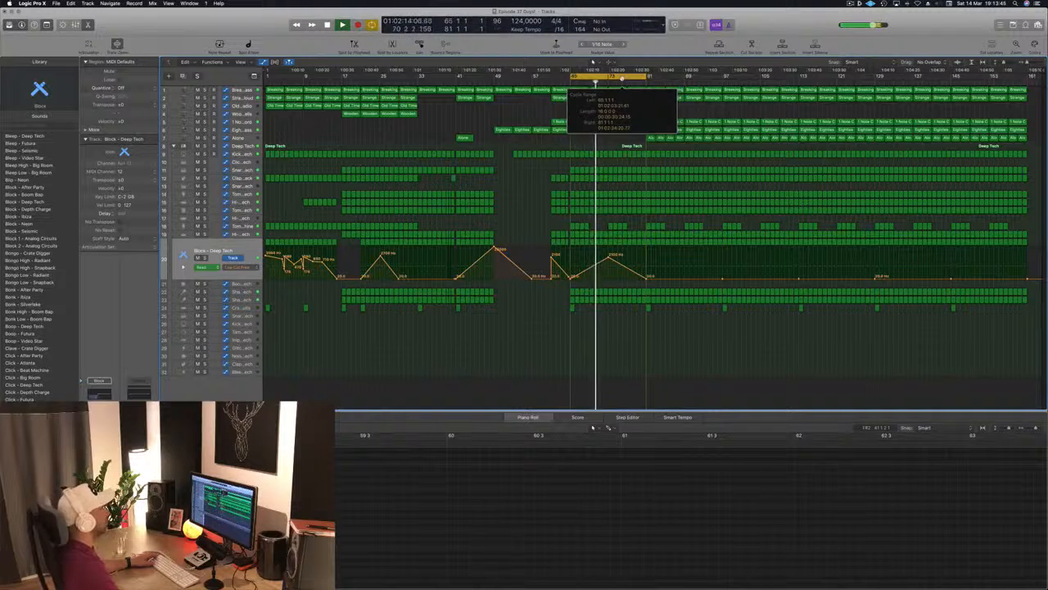
drag(621, 78, 694, 79)
key(space)
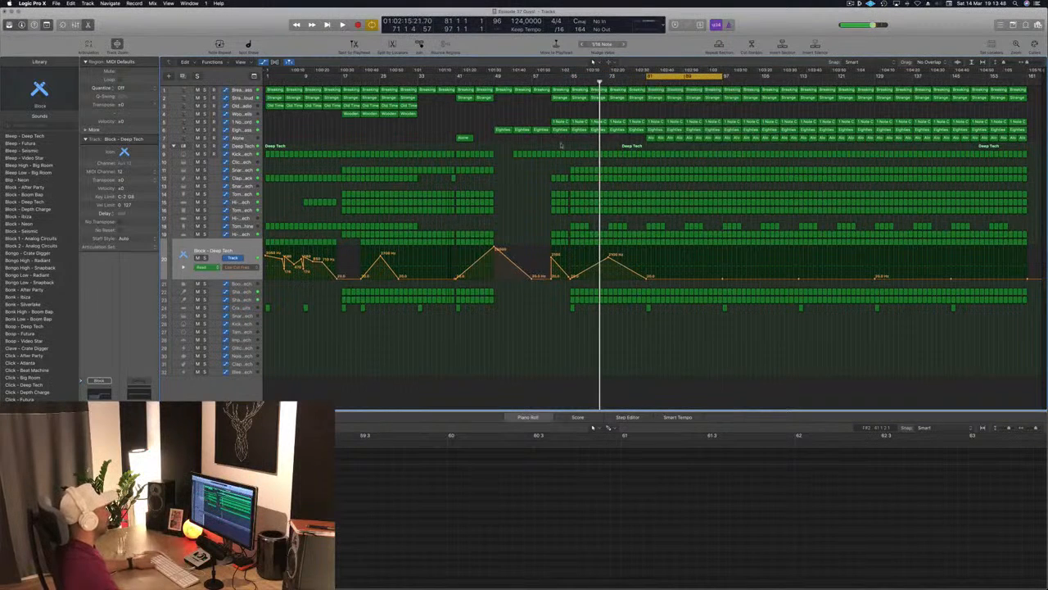
key(space)
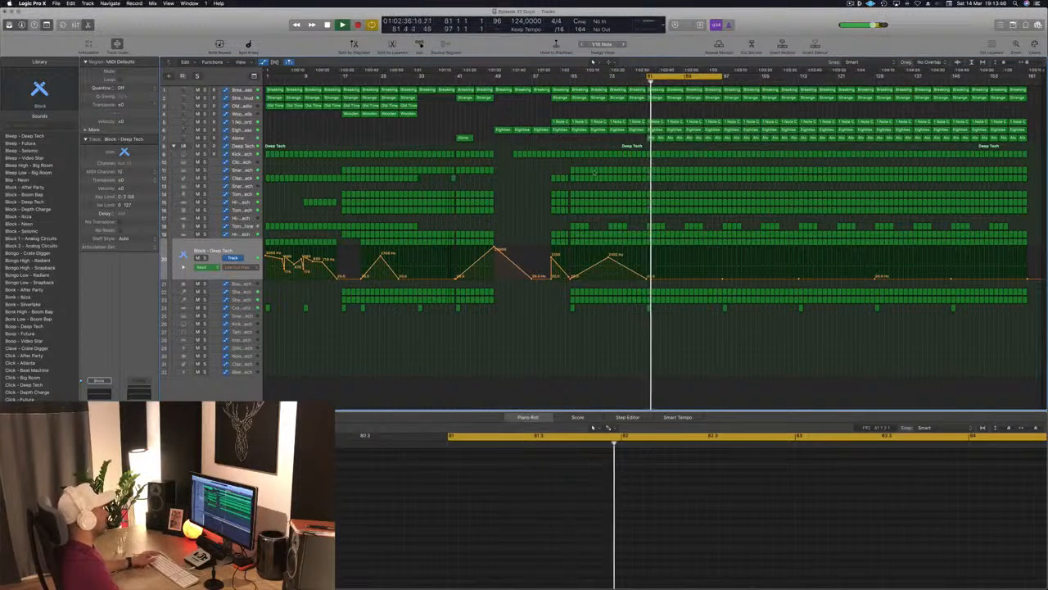
Step: Flatten the Kick 1 low-cut frequency automation at its minimum from bar 65 to bar 161 and play the cycled section
click(247, 154)
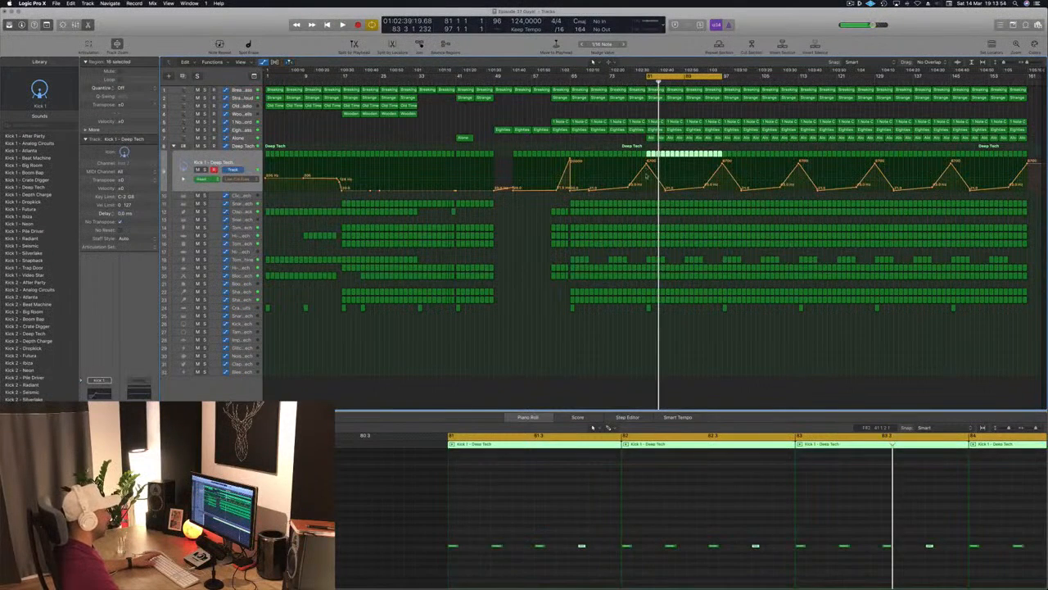
click(647, 189)
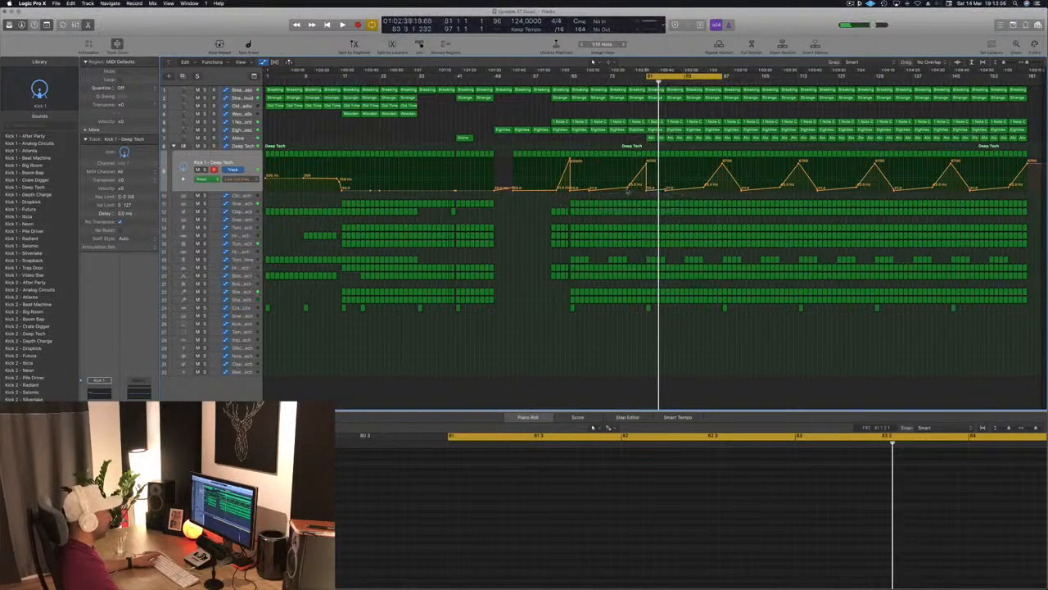
drag(631, 190, 1034, 187)
key(space)
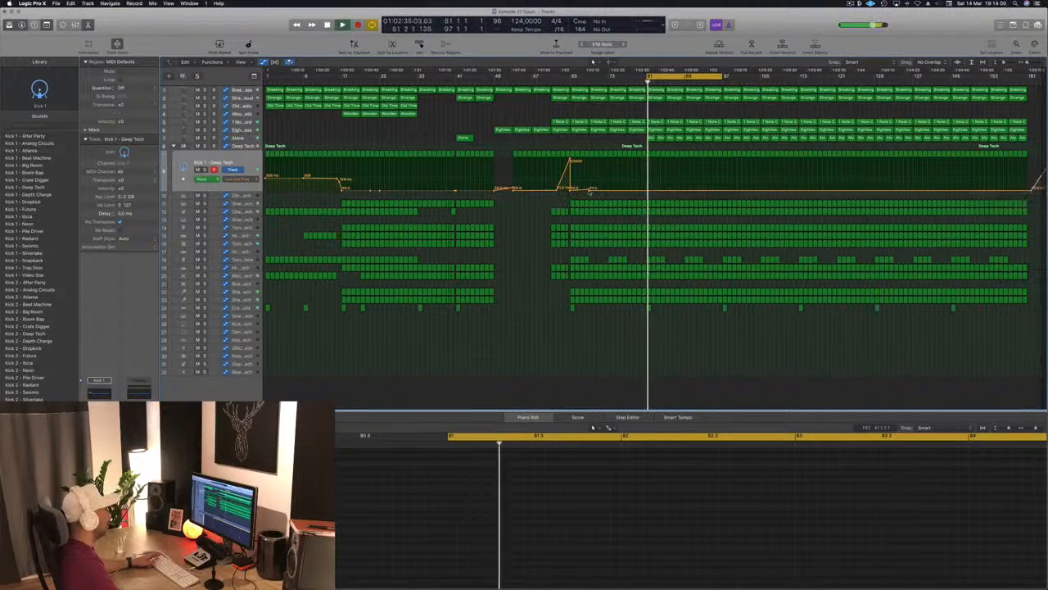
drag(589, 191, 570, 191)
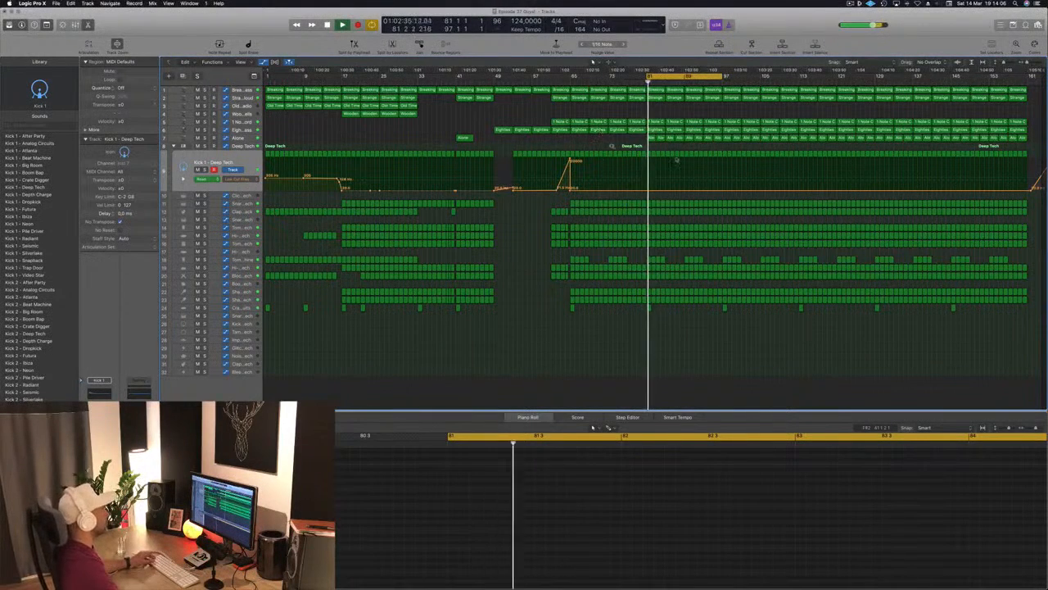
key(space)
key(super+Right)
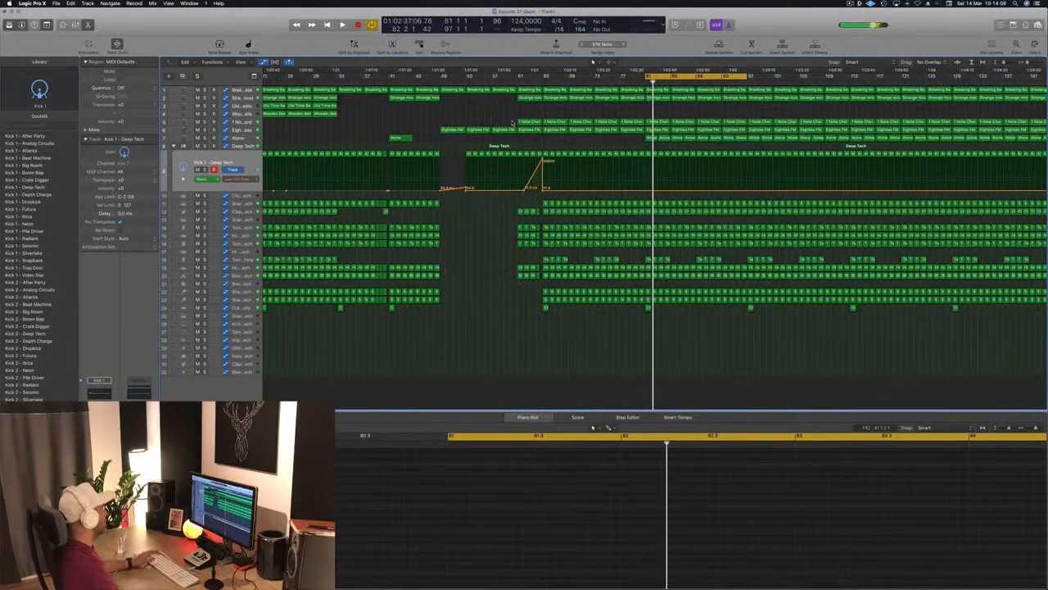
key(super+Left)
key(super+Left)
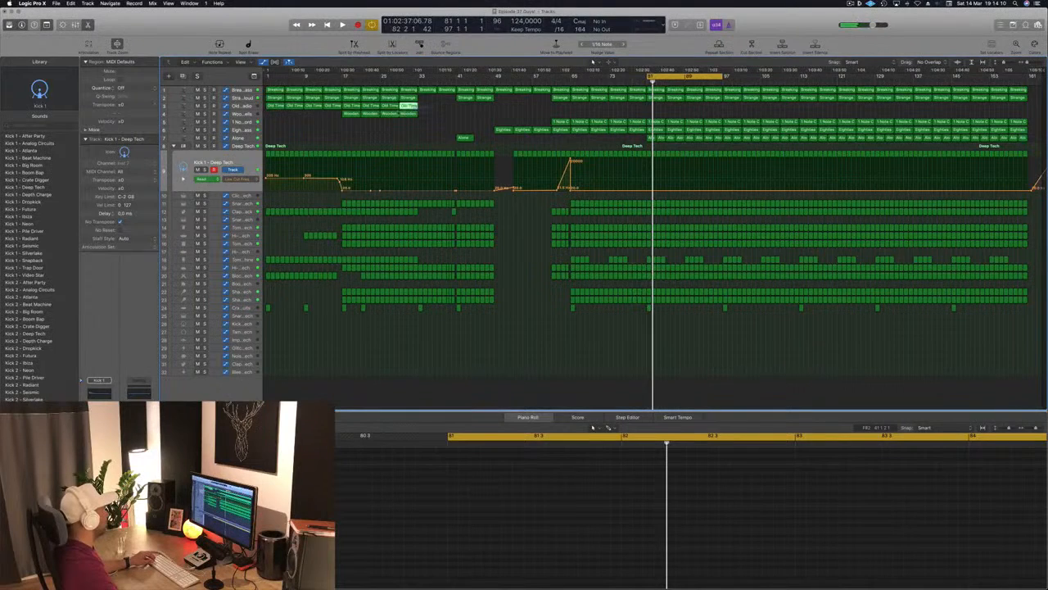
Step: Copy the Old Time Radio and Wooden Bells regions from bars 17–33 to bar 81 and play the cycled section
click(350, 108)
drag(350, 108, 655, 107)
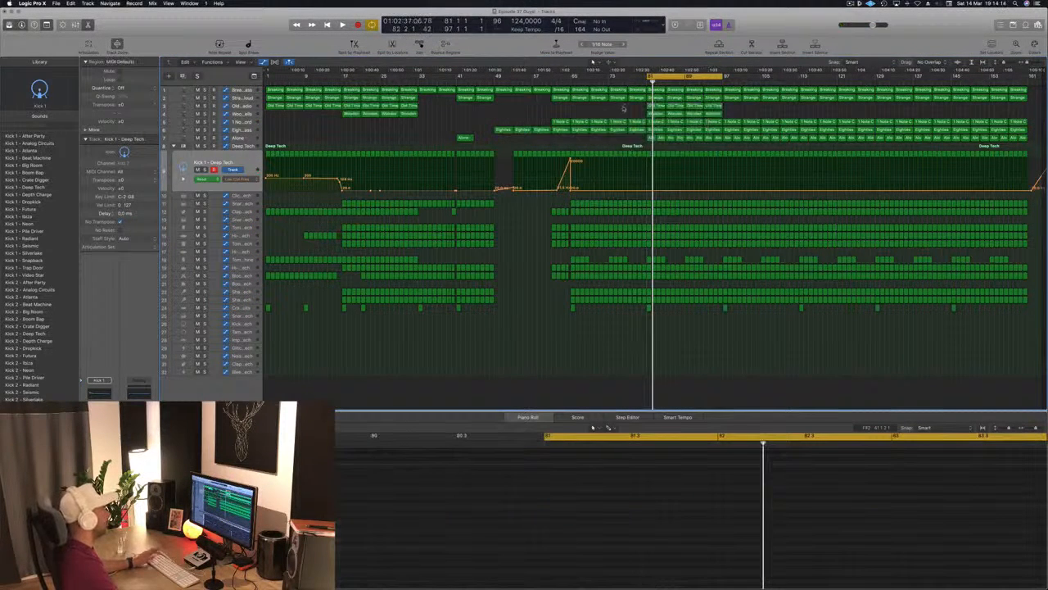
key(space)
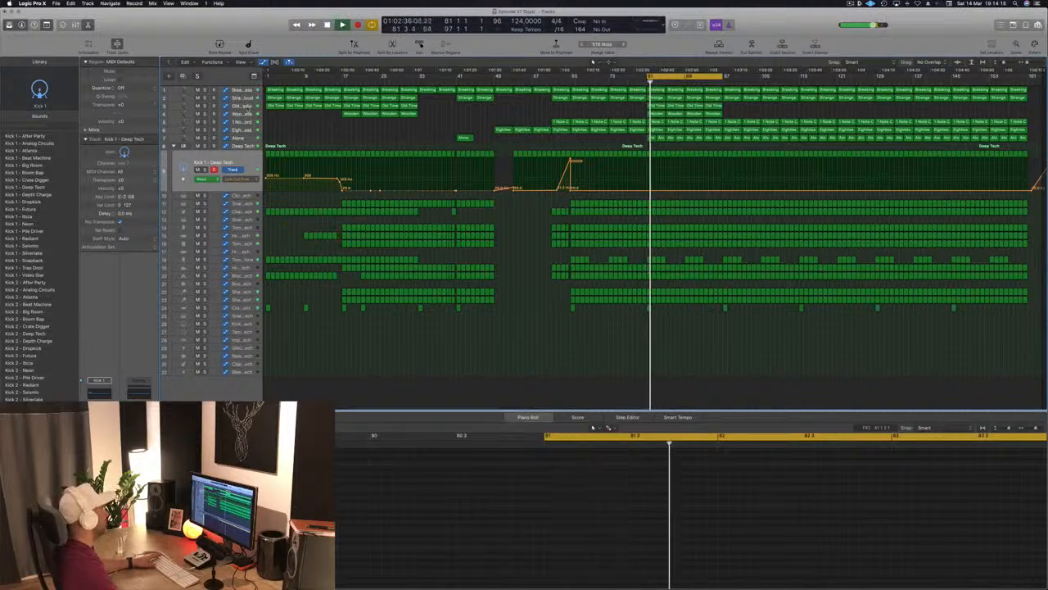
Step: Audition the copied Wooden Bells and Old Time Radio parts in solo, and delete the Wooden Bells regions from bars 81–97
click(247, 114)
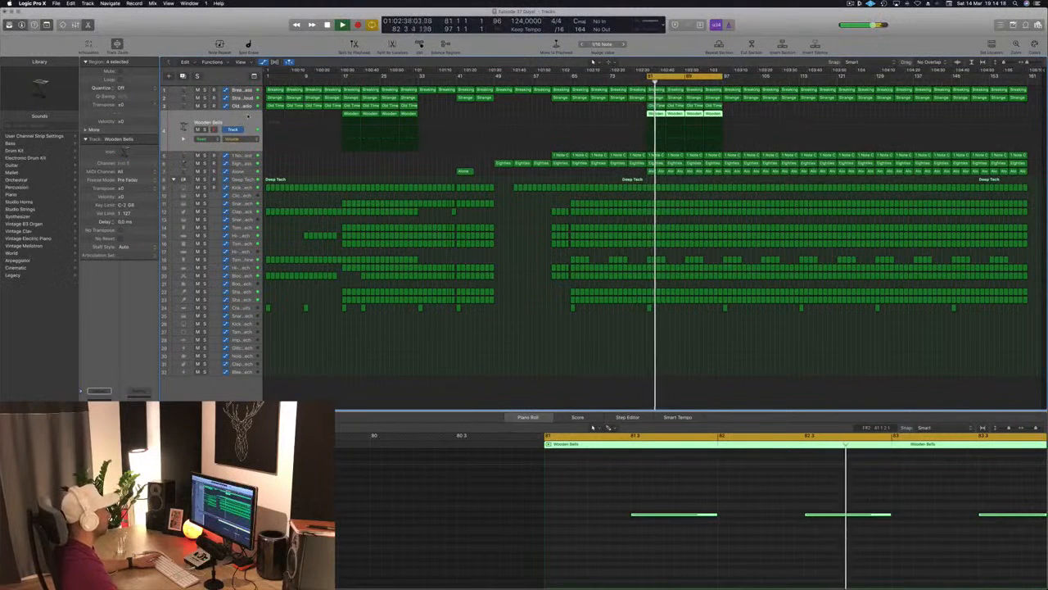
key(s)
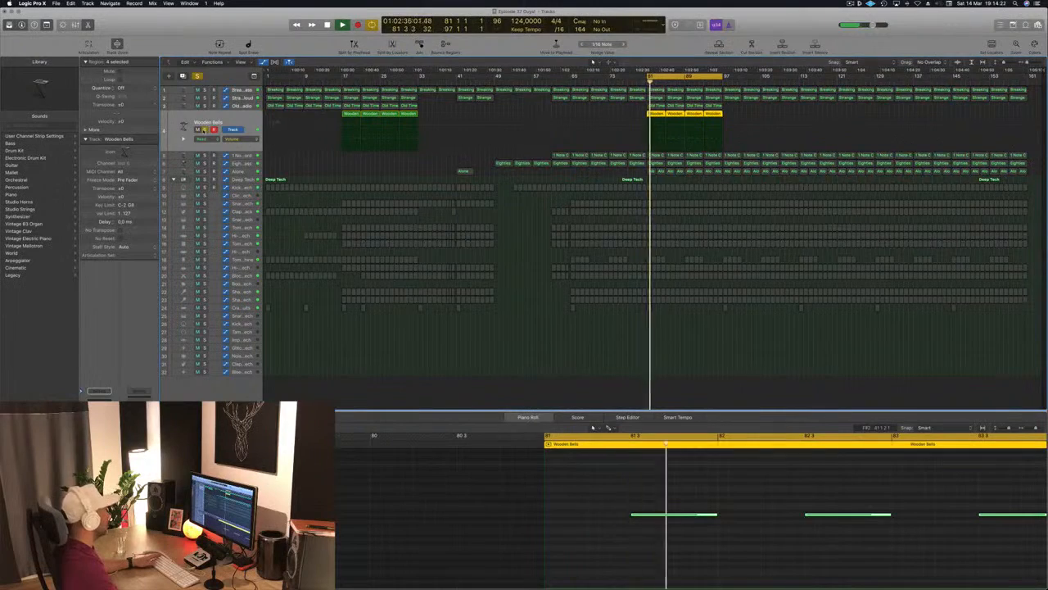
key(s)
key(s)
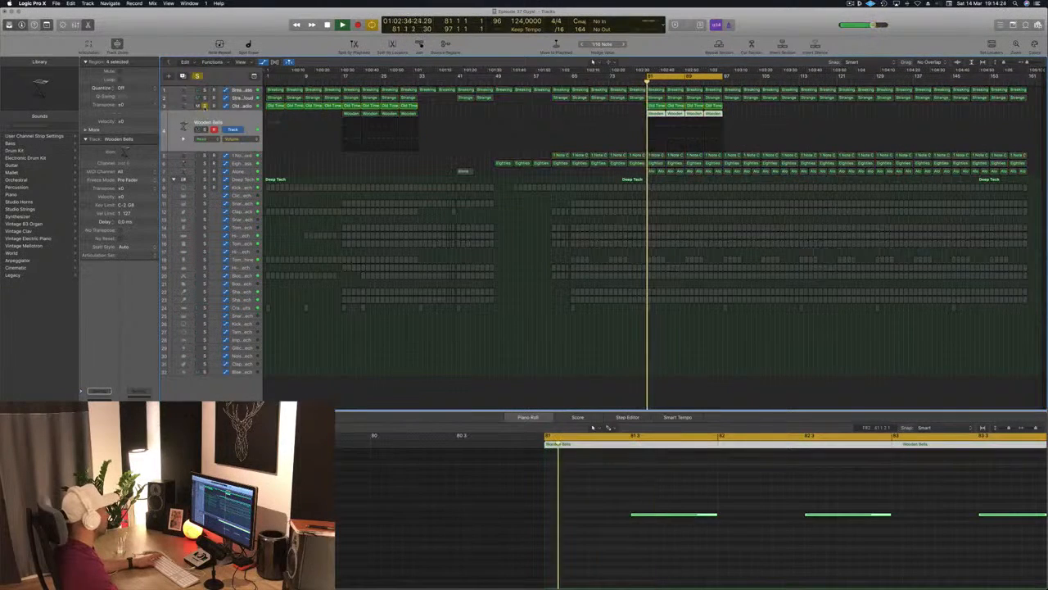
key(s)
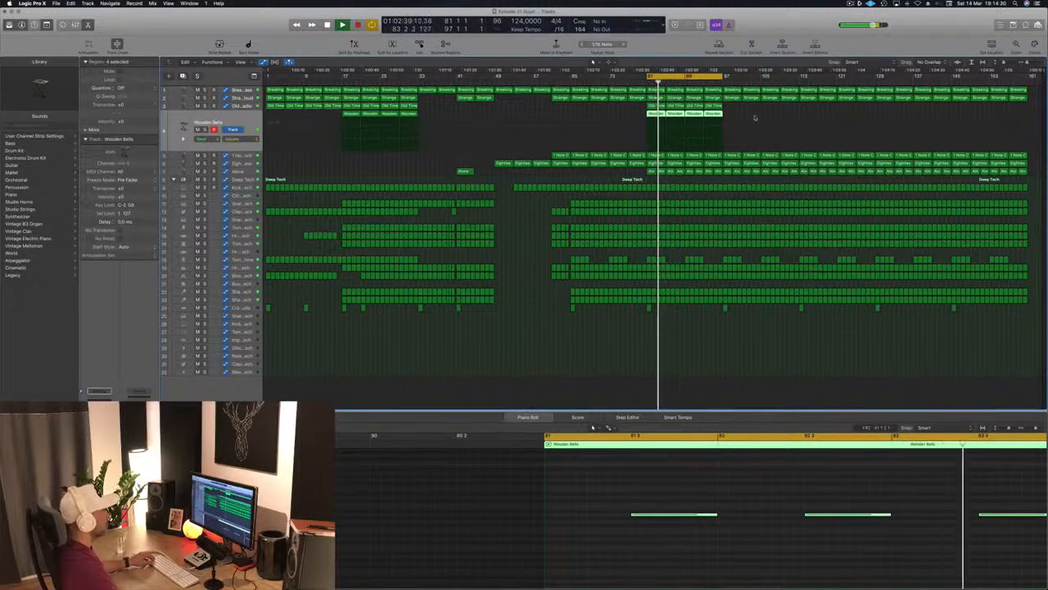
key(Delete)
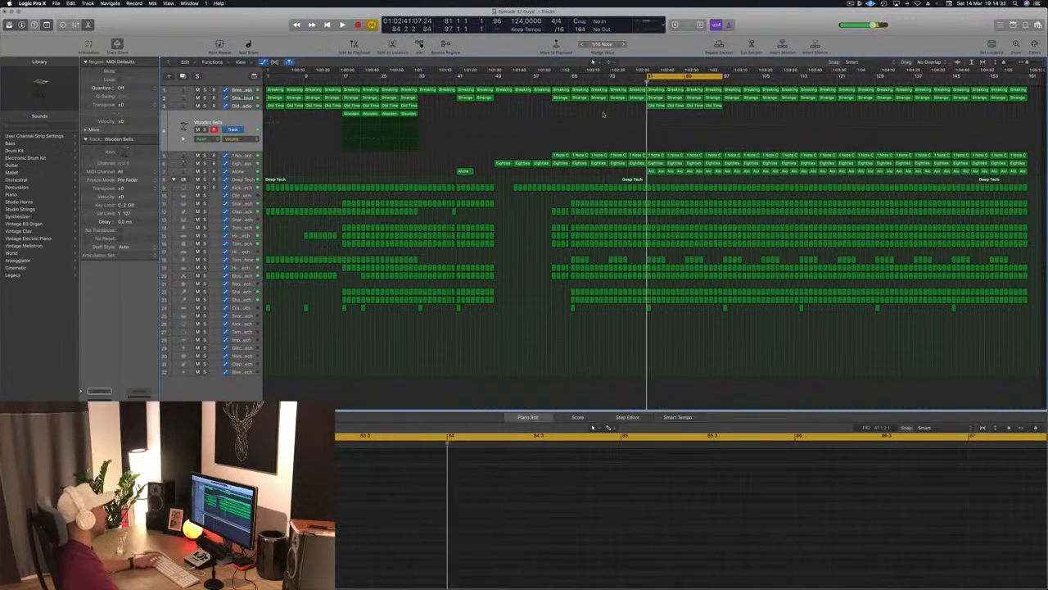
Step: Select the Alone track and listen through the cycled section from bar 81 to bar 97
key(space)
click(248, 172)
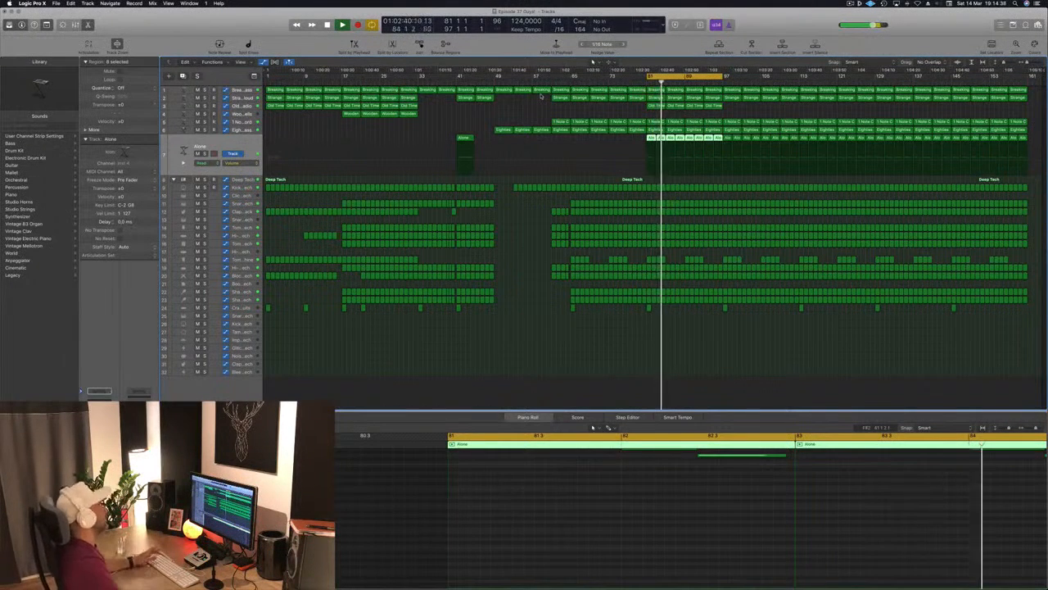
click(619, 114)
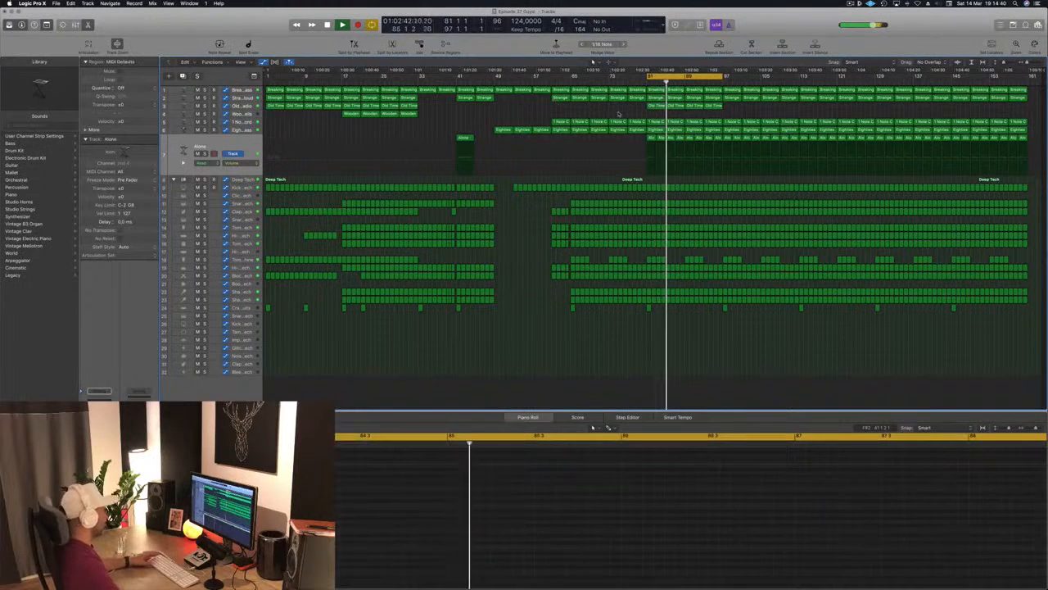
scroll(599, 116, up, 1)
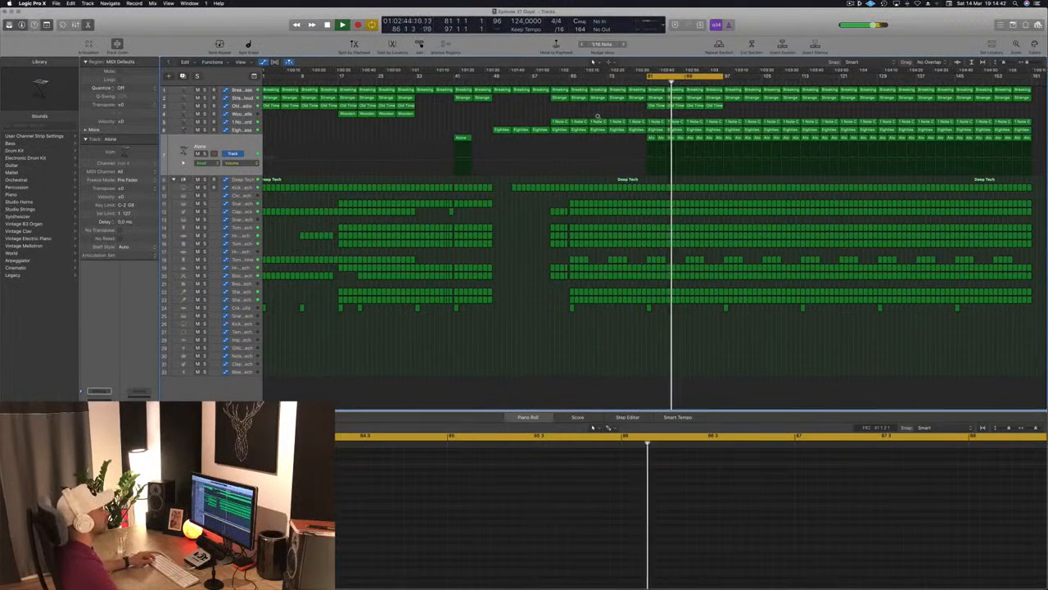
scroll(602, 114, down, 1)
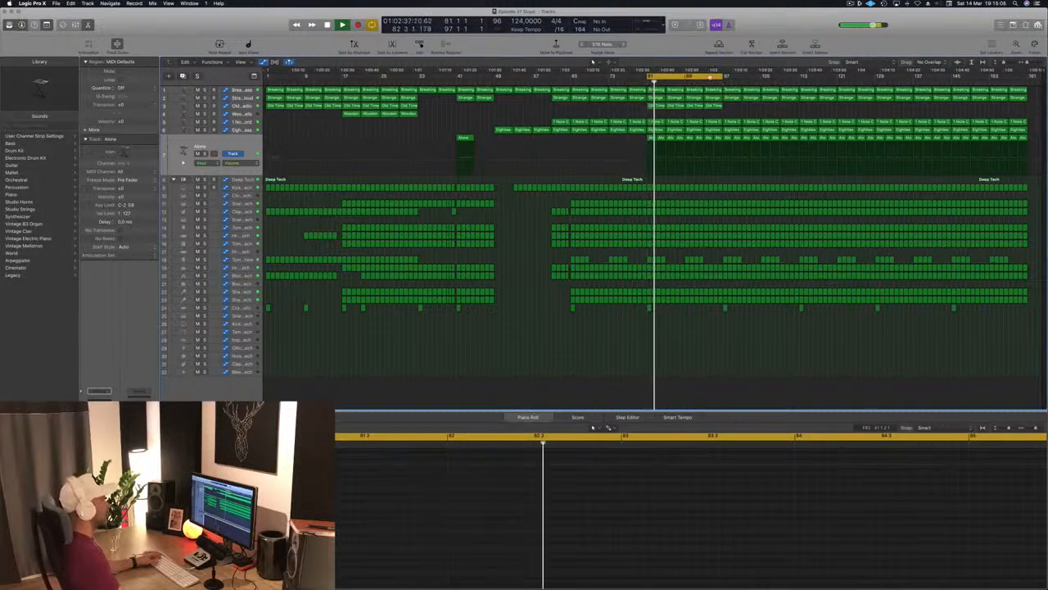
Step: Move the cycle range to bars 97–113 and copy the Old Time Radio regions from bars 81–97 to bar 97
drag(706, 78, 785, 81)
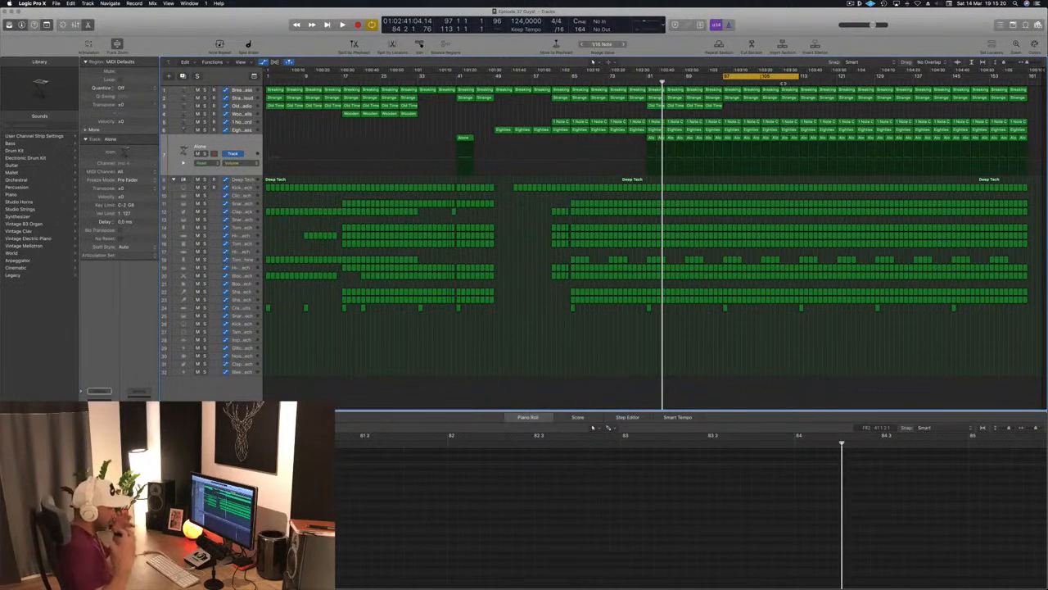
key(space)
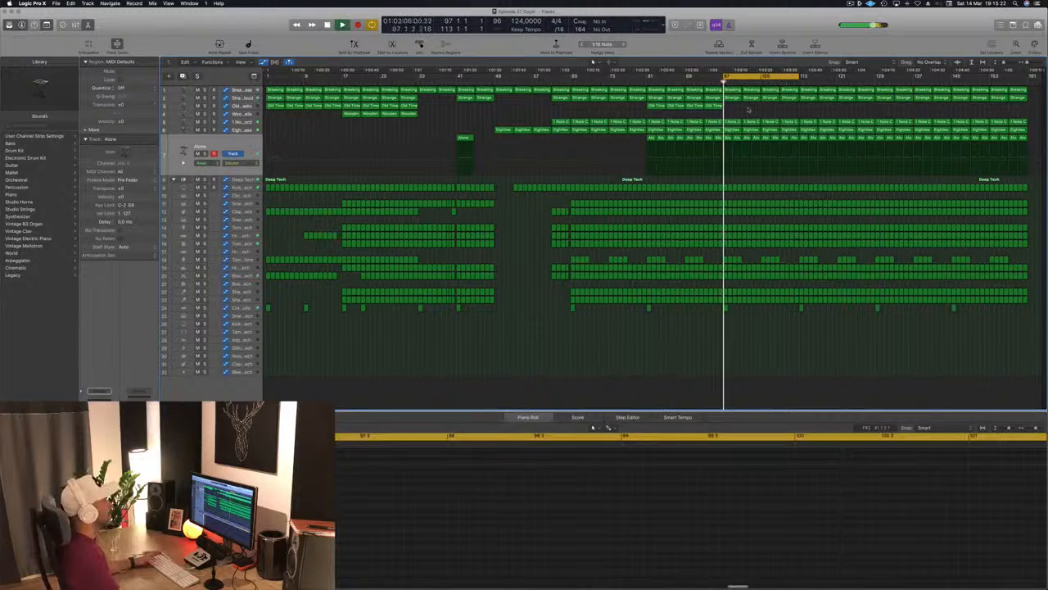
key(space)
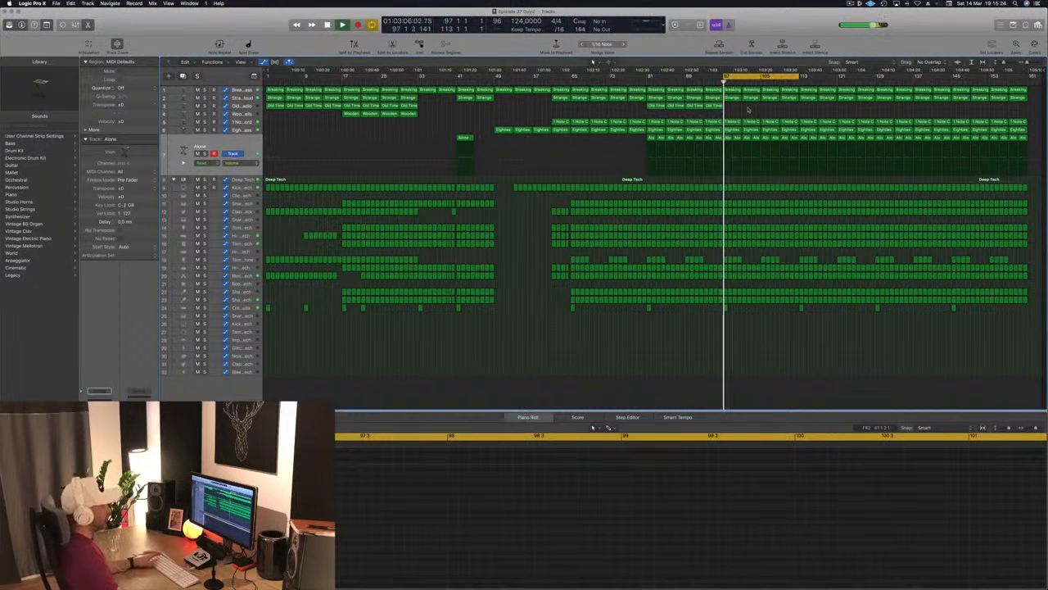
drag(661, 109, 733, 110)
key(space)
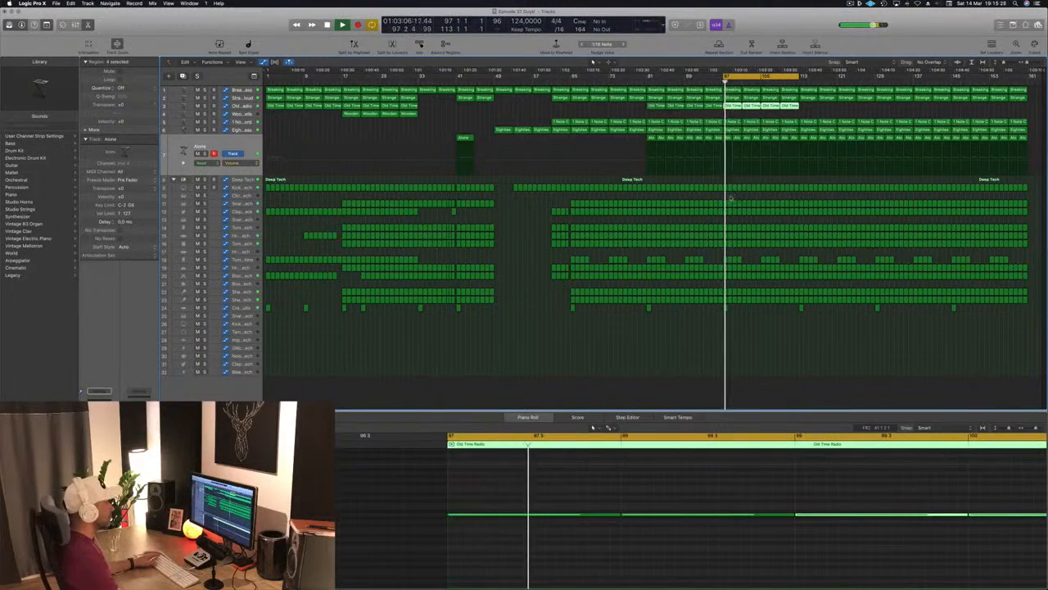
Step: Delete all Deep Tech drum regions except Kick 1 from bar 97 to bar 113 and play the section
scroll(727, 200, up, 3)
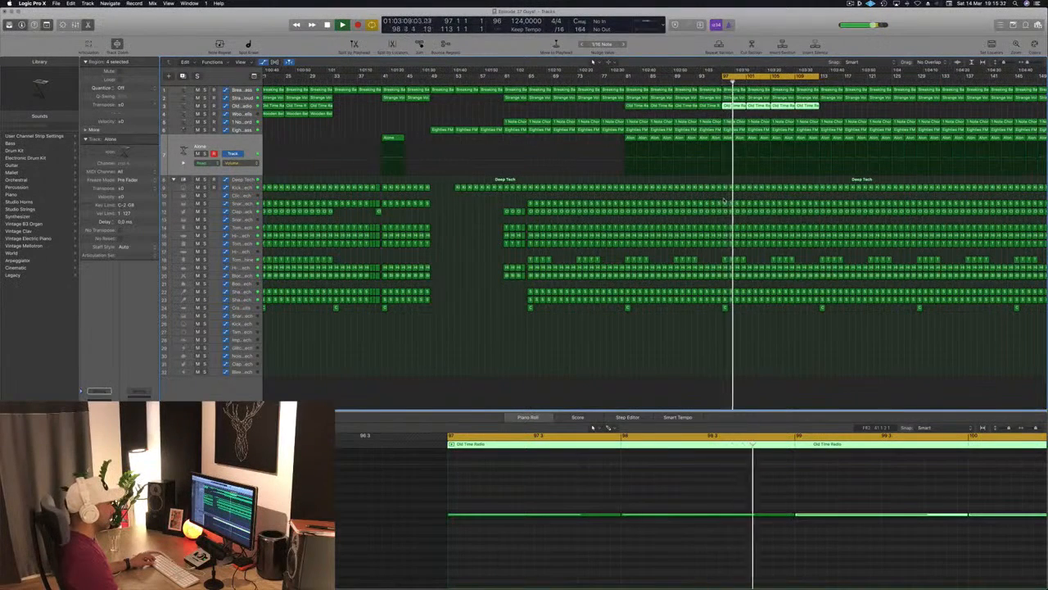
click(727, 203)
drag(724, 201, 816, 334)
key(Delete)
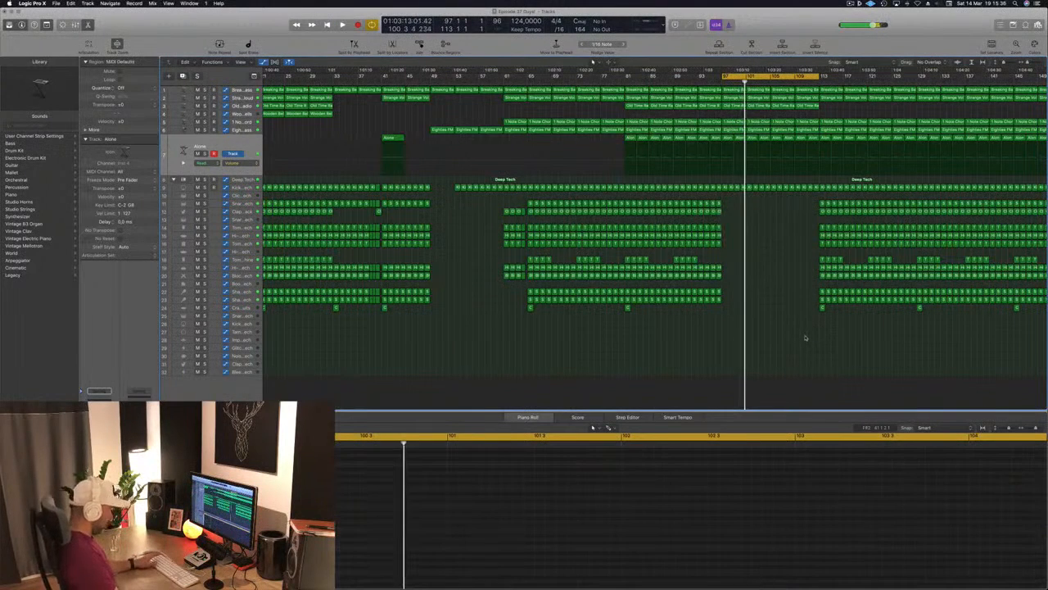
key(space)
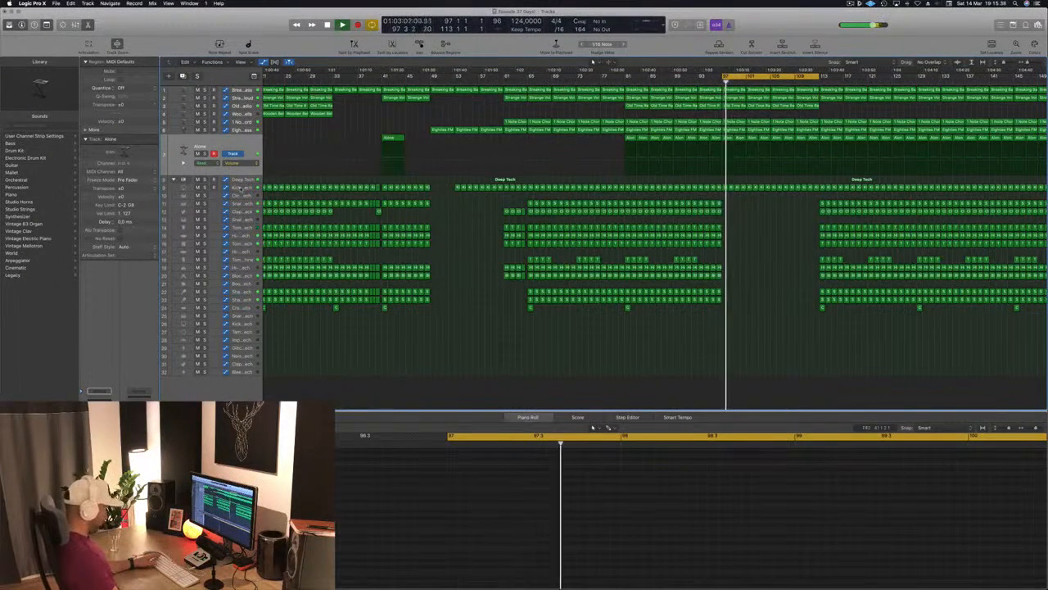
Step: Automate the Kick 1 low-cut frequency to rise from its minimum at bar 97 to 20000 Hz at bar 101
click(240, 189)
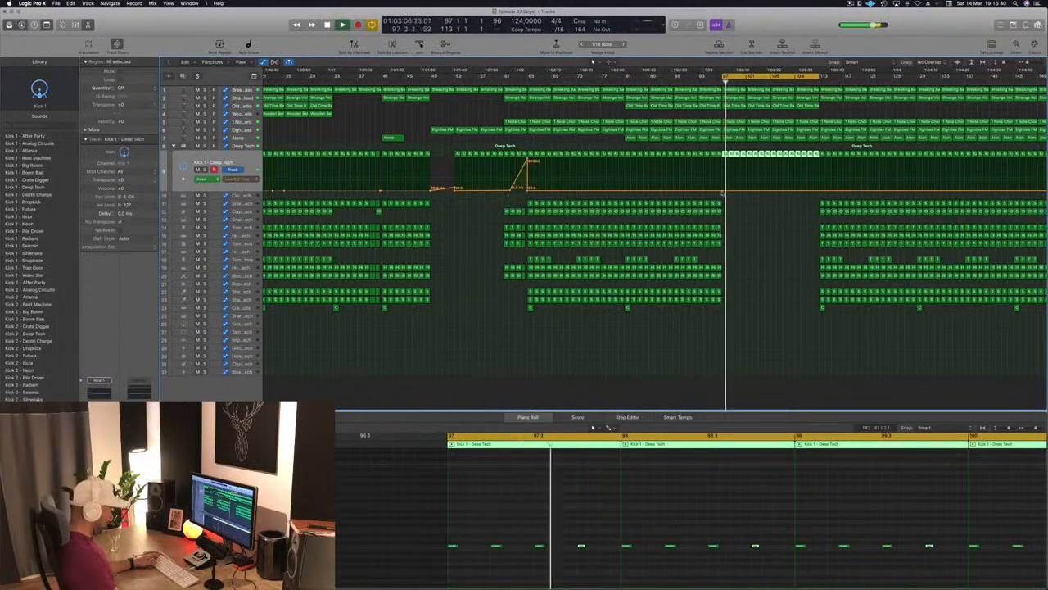
click(724, 190)
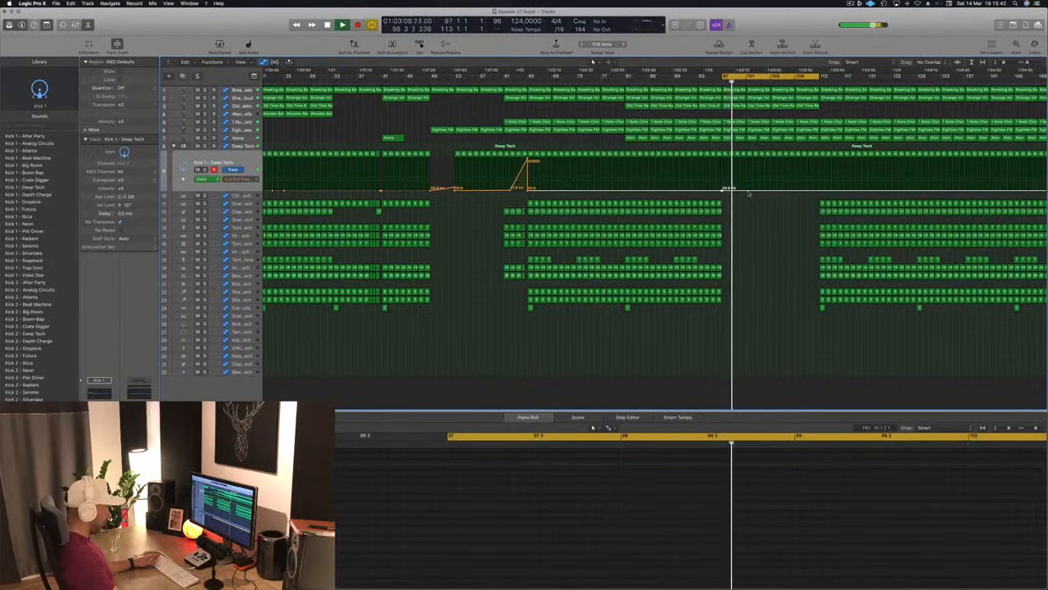
drag(749, 189, 747, 158)
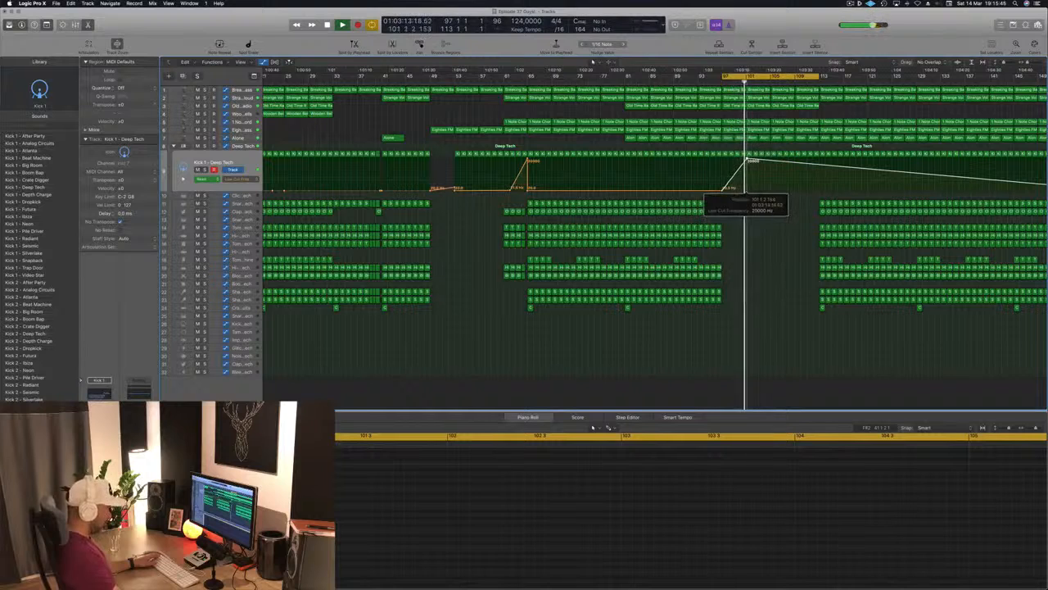
Step: Delete the Kick 1 regions from bar 101 to bar 113 and play the transition into bar 97
drag(768, 154, 818, 154)
key(Delete)
key(space)
key(space)
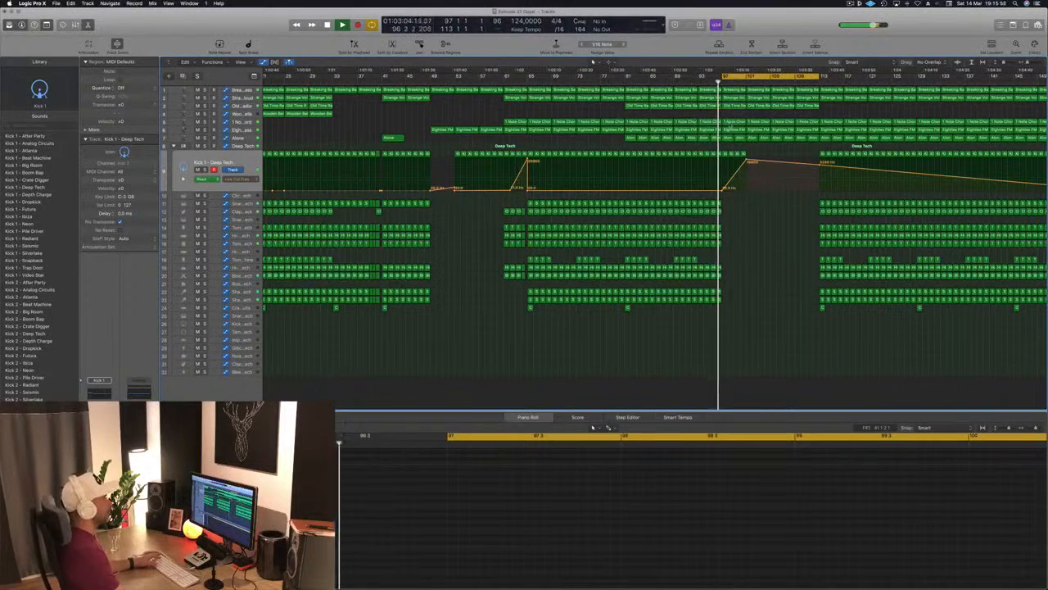
Step: Delete the 1 Note Chord and Eighties FM Bass regions at bars 97–101 and play the lead-in to bar 97
click(732, 123)
key(Delete)
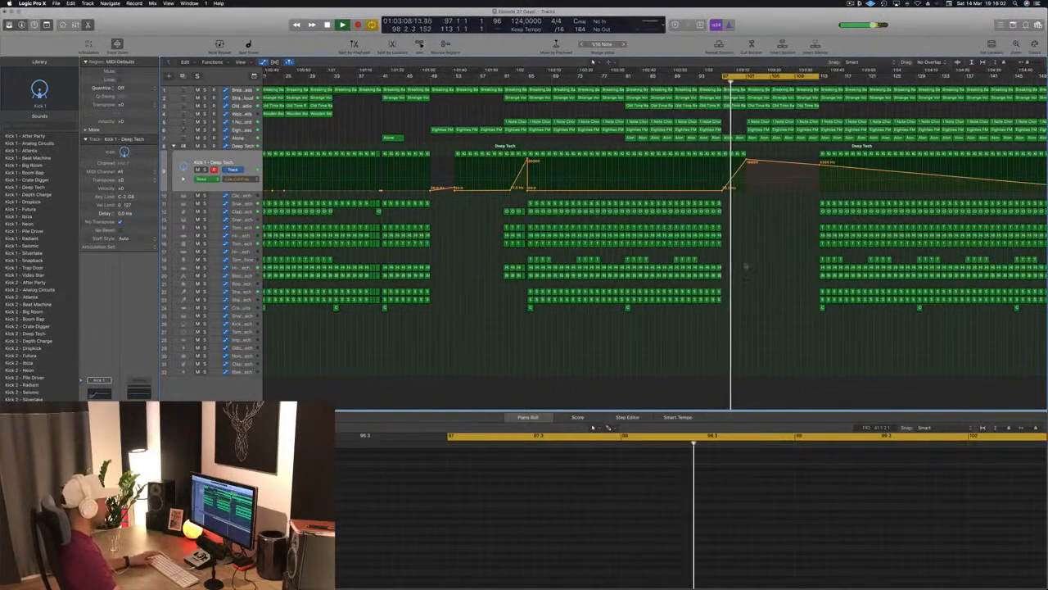
click(712, 81)
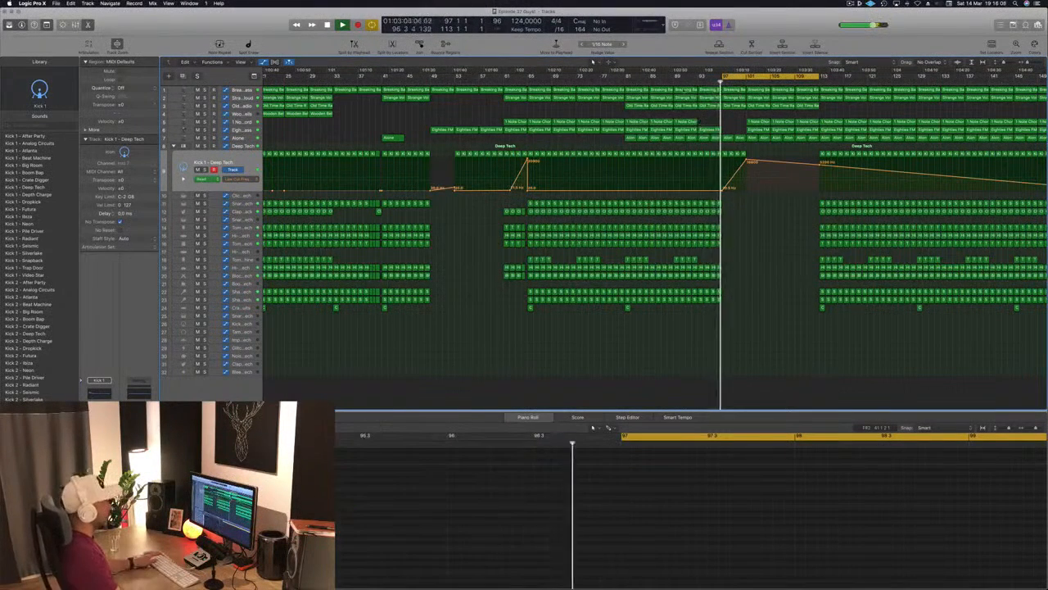
click(685, 81)
Step: Delete the remaining 1 Note Chord and Eighties FM Bass regions from bar 101 to bar 113
key(super+Left)
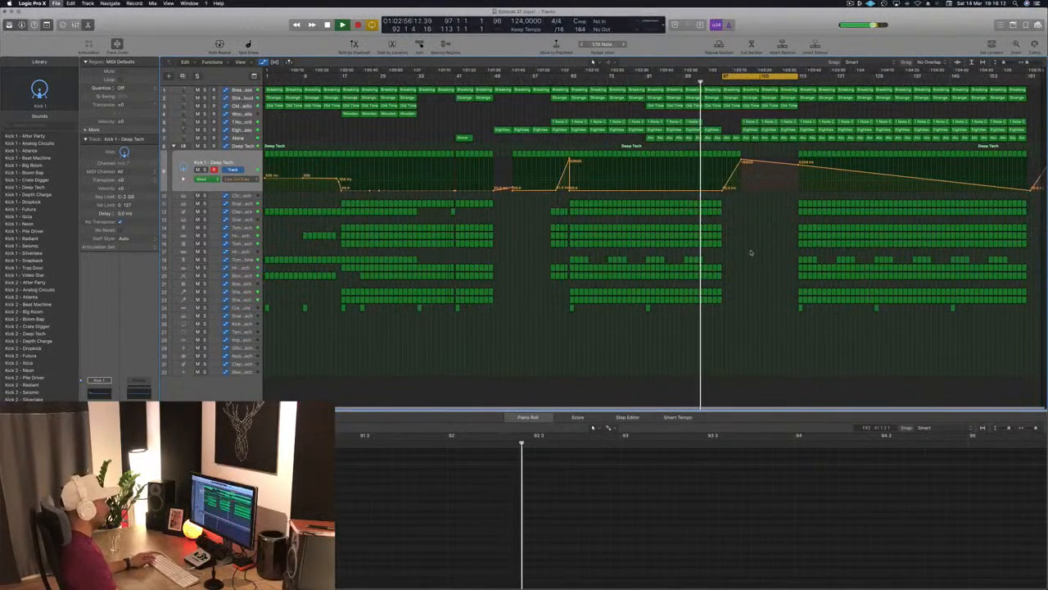
key(super+Right)
key(super+Right)
key(super+Right)
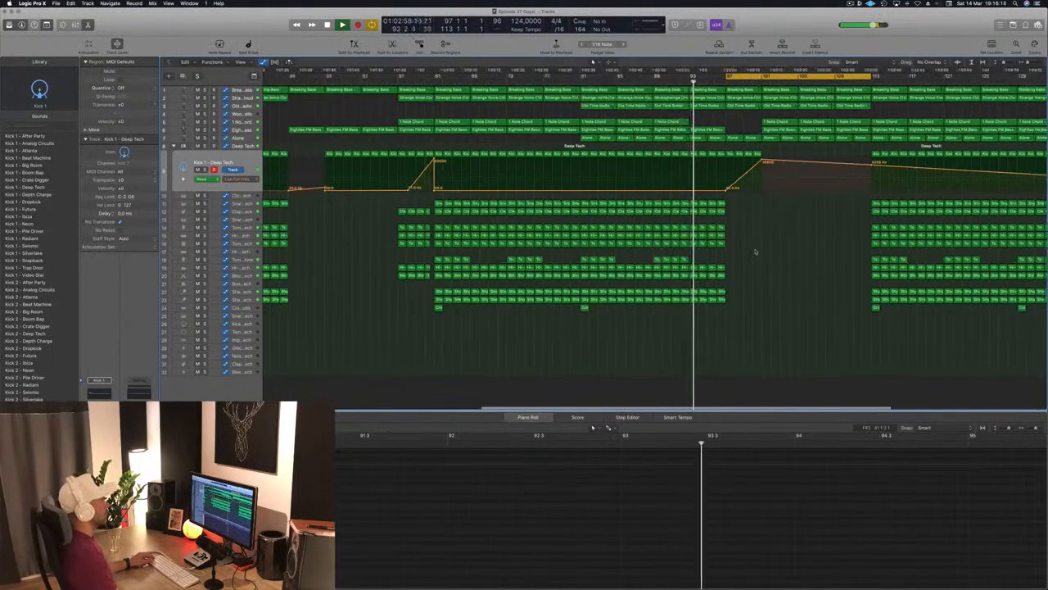
key(Return)
key(super+Left)
key(super+Left)
key(Return)
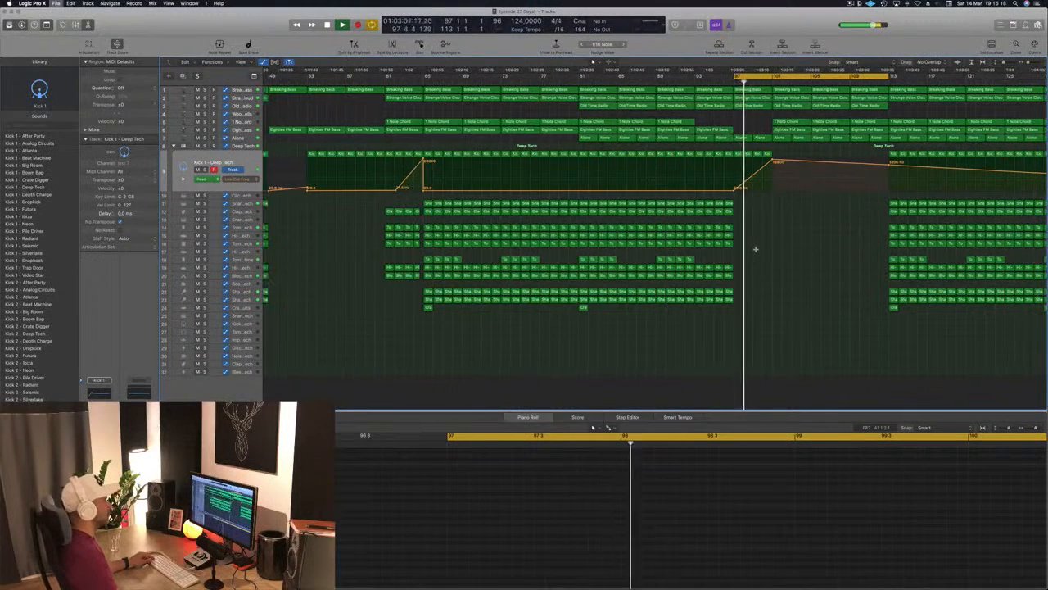
key(super+Left)
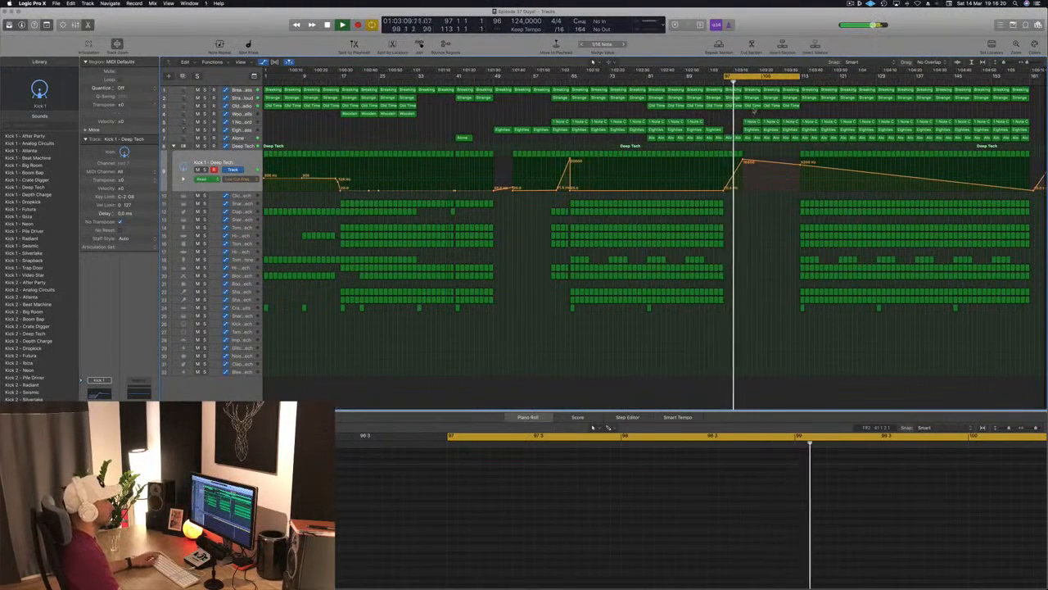
drag(746, 114, 791, 129)
key(Delete)
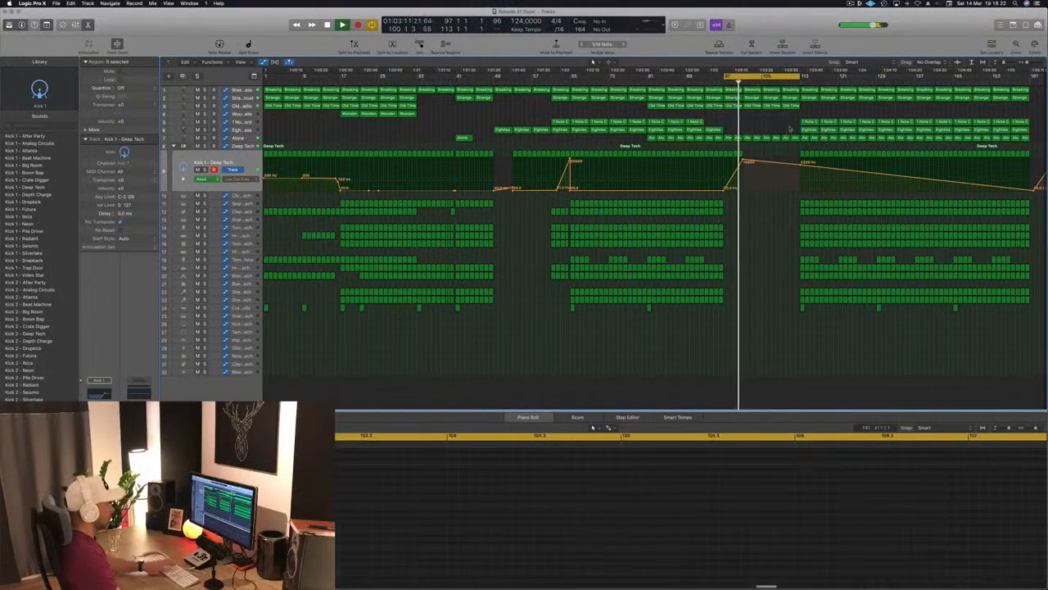
Step: Delete the Strange Voice Cloud and Breaking Bass regions from bar 97 to bar 105
key(super+Up)
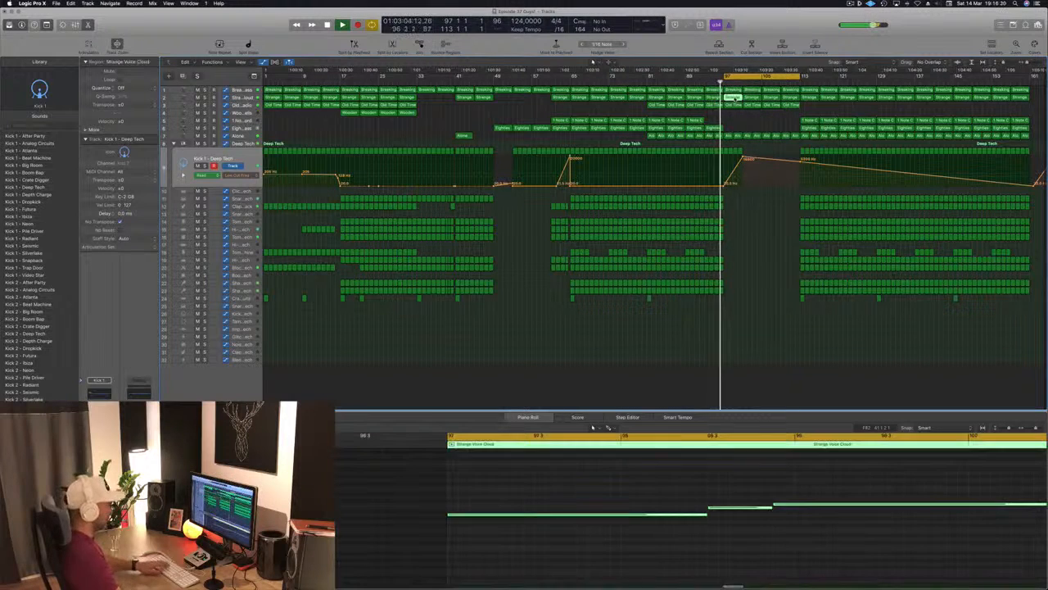
click(747, 97)
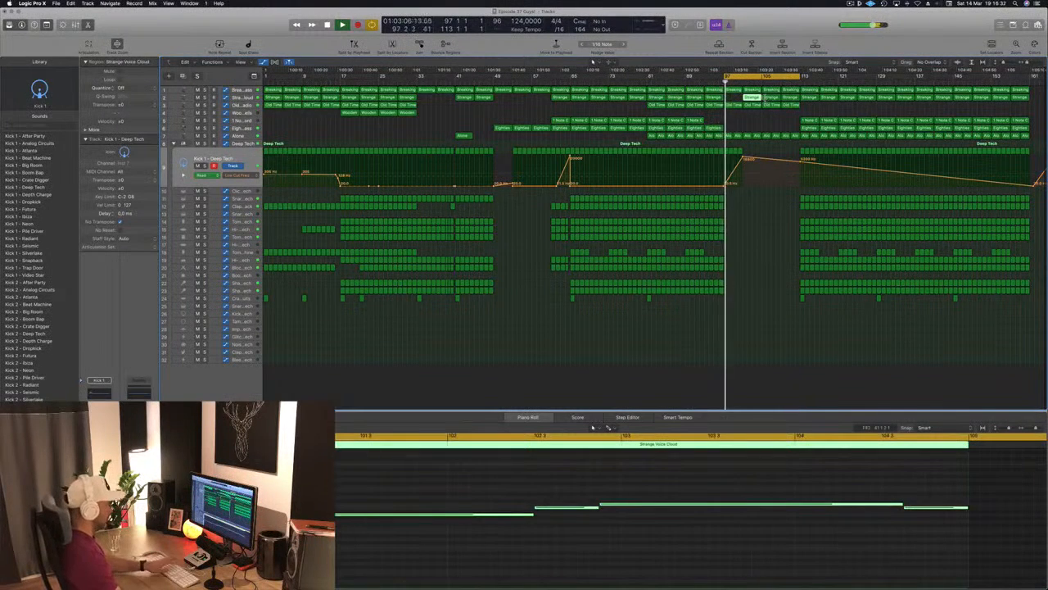
key(Delete)
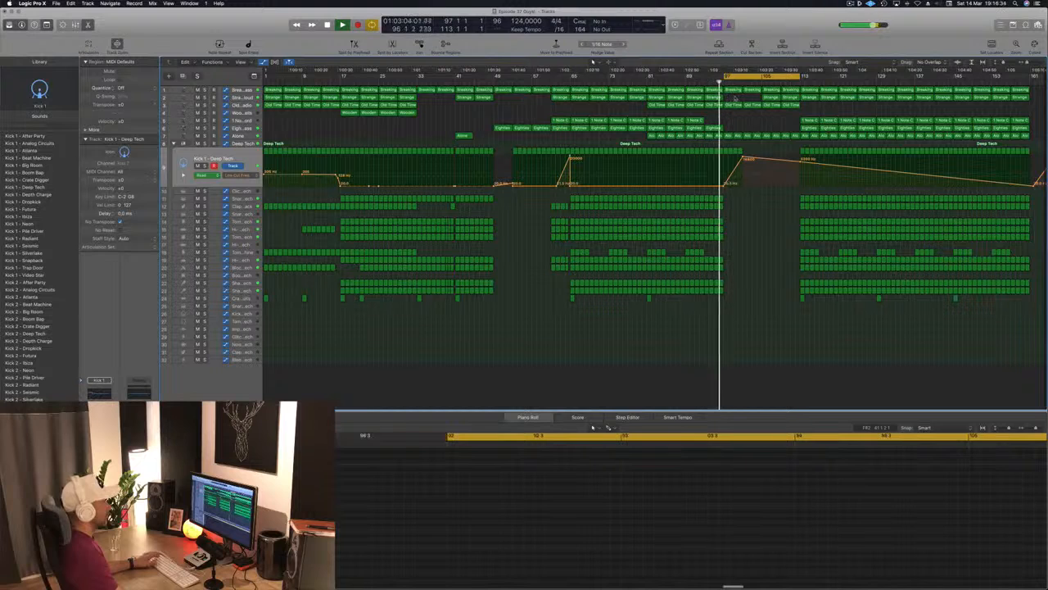
shift+click(746, 93)
key(Delete)
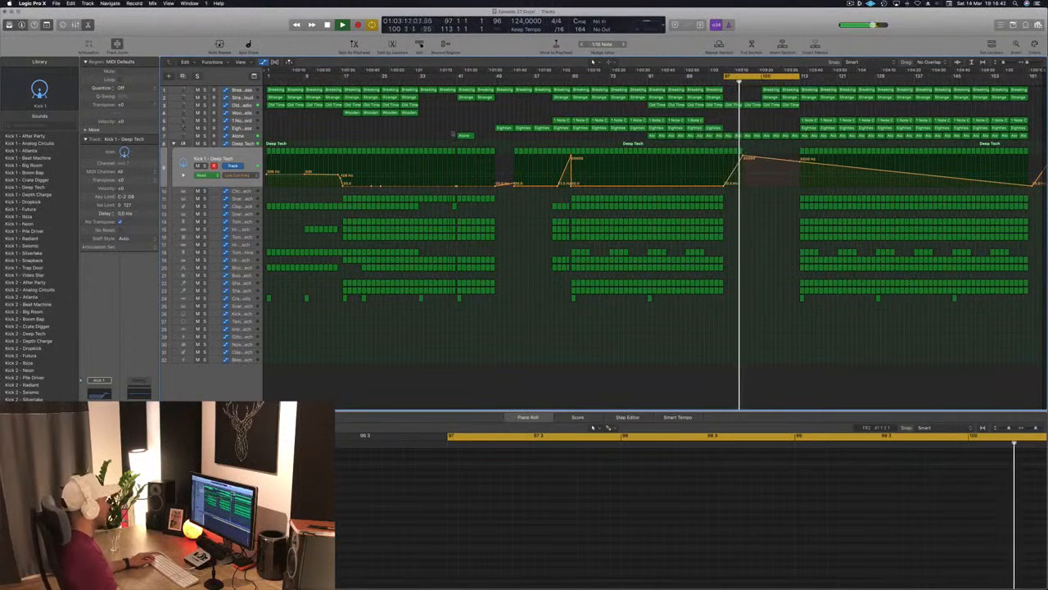
Step: Open the Alone track's Alchemy synth, adjust its filter control while the break plays, and close the plug-in window
click(245, 137)
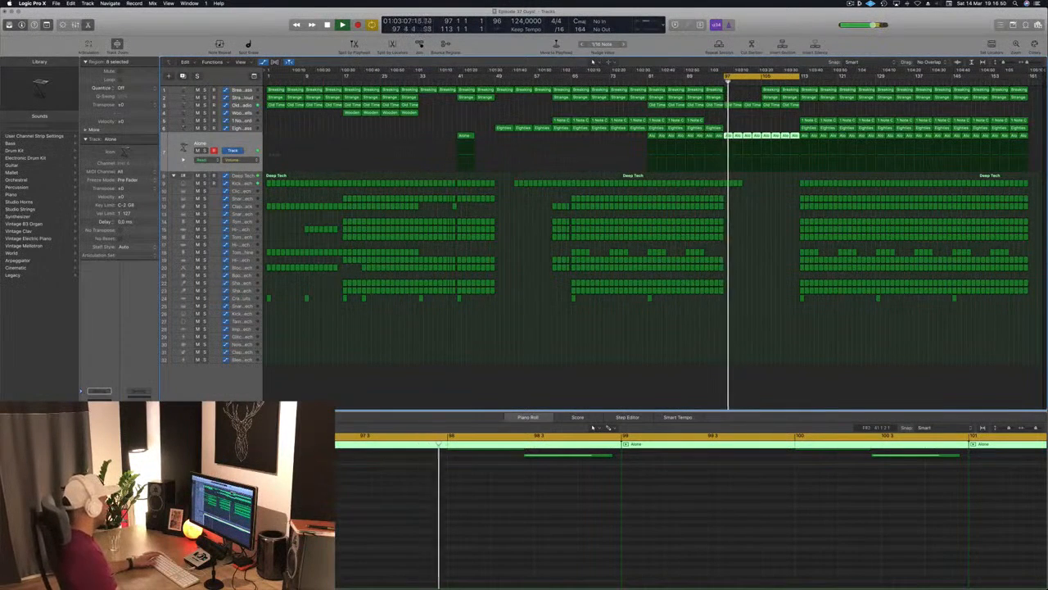
key(v)
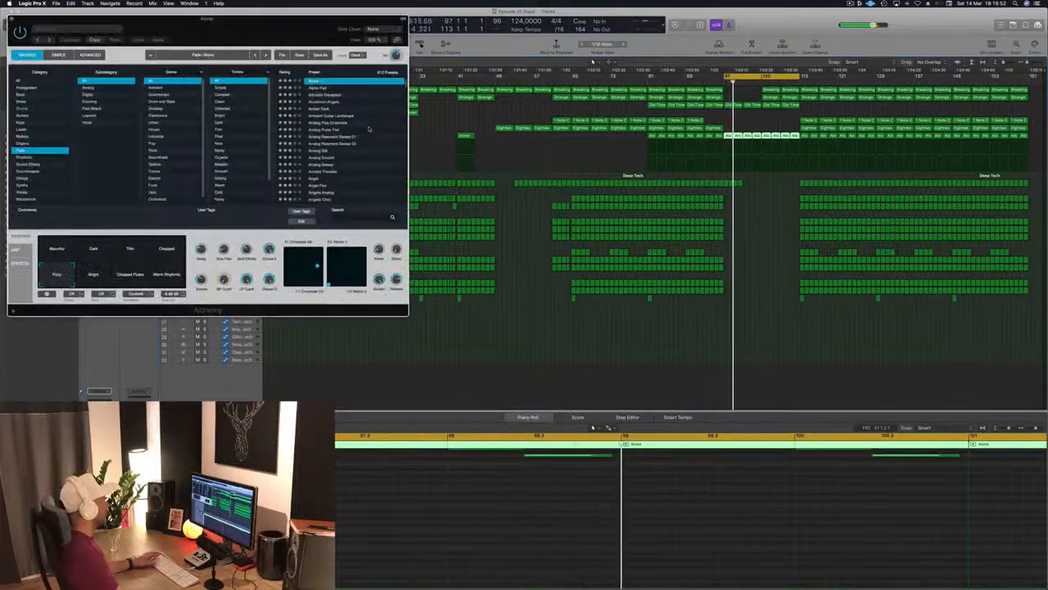
drag(241, 28, 626, 196)
drag(610, 415, 611, 404)
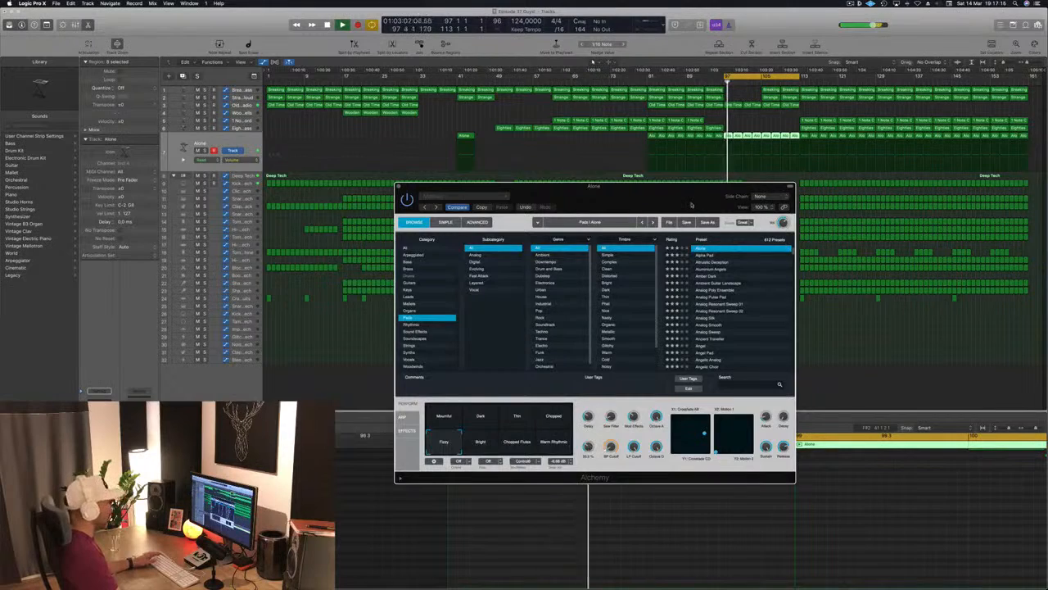
drag(692, 204, 768, 191)
click(401, 187)
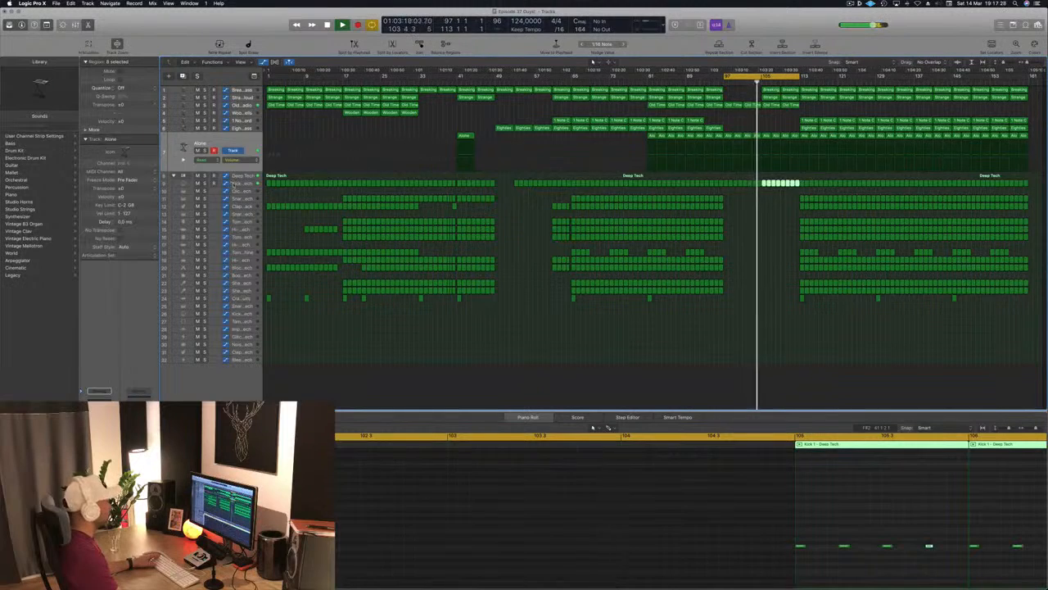
Step: Reshape Kick 1's low-cut automation between bars 101 and 113 with a dip at bar 105 and a rise back to 20000 Hz at bar 109
click(234, 185)
key(space)
click(744, 189)
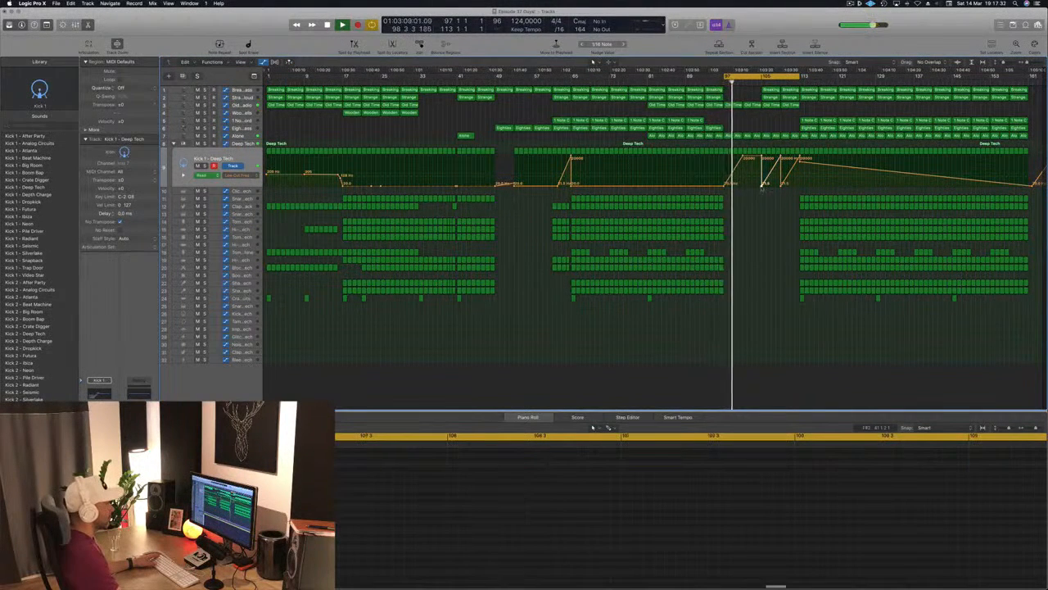
double_click(785, 182)
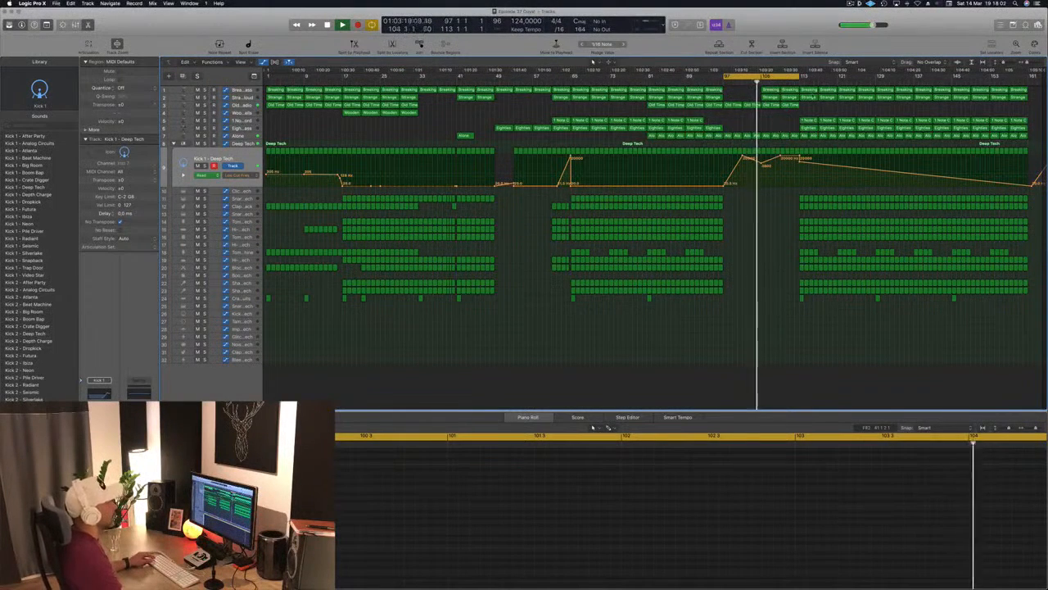
click(849, 3)
click(800, 19)
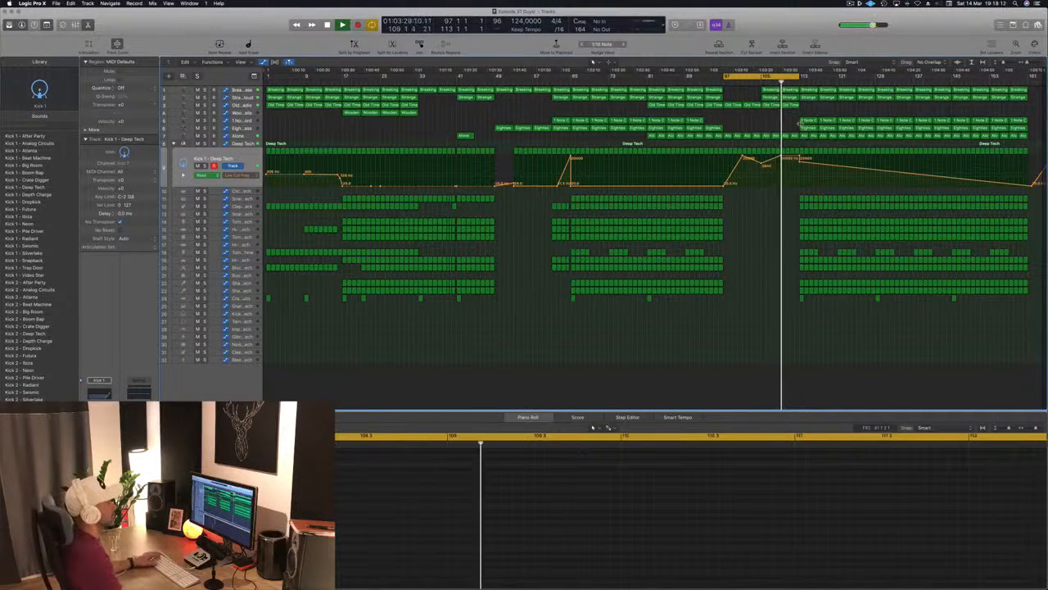
Step: Delete the 1 Note Chord and Eighties FM Bass regions at bars 113–121 and both shaker tracks' regions at bars 113–122
drag(792, 118, 829, 128)
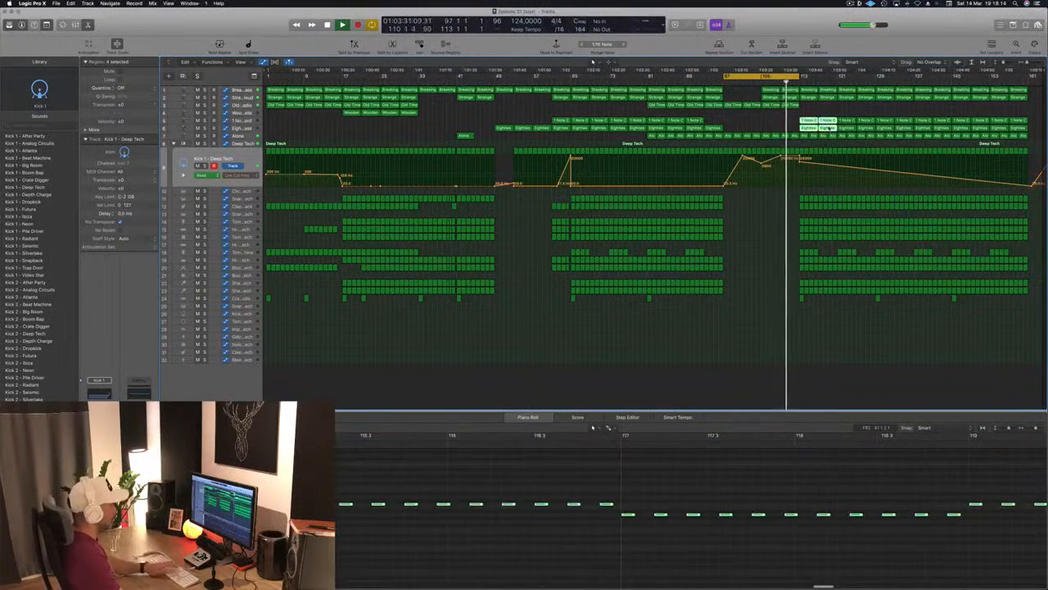
key(Delete)
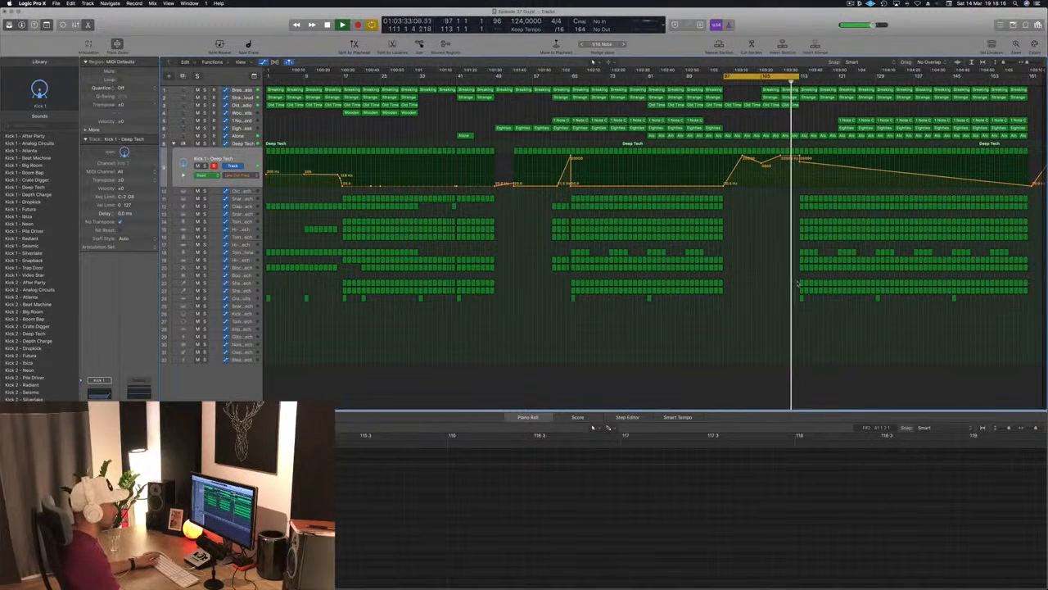
drag(834, 287, 837, 291)
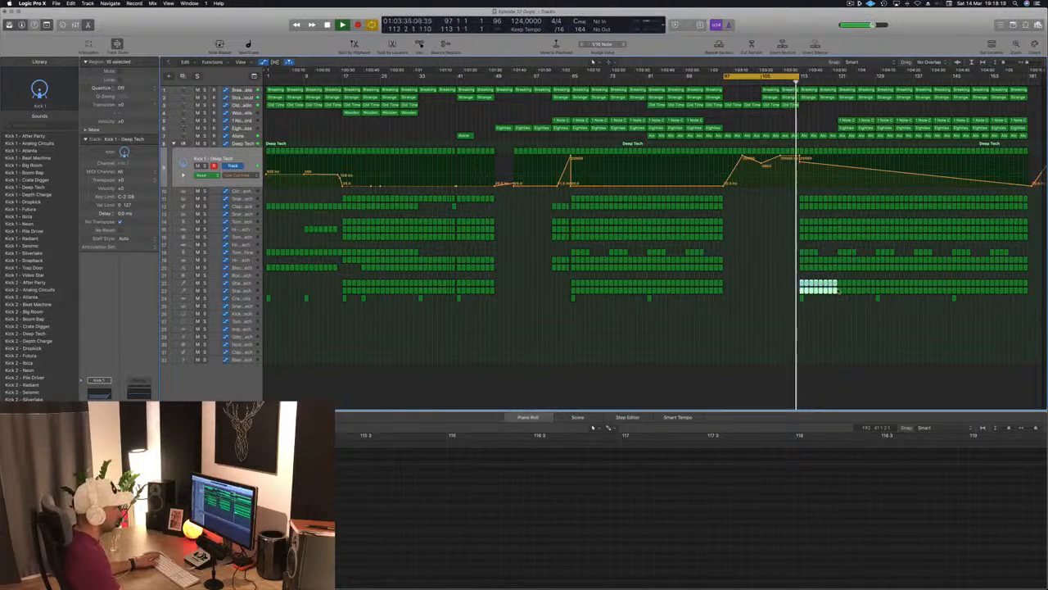
key(Delete)
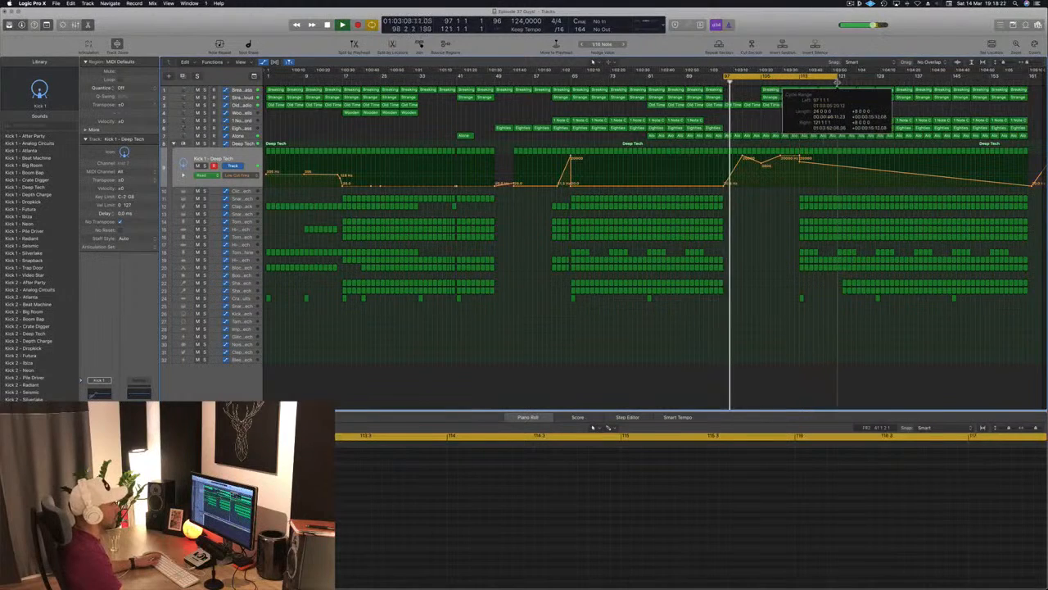
Step: Delete the clap regions from bar 113 to bar 121 and play from just before bar 113
scroll(778, 225, up, 5)
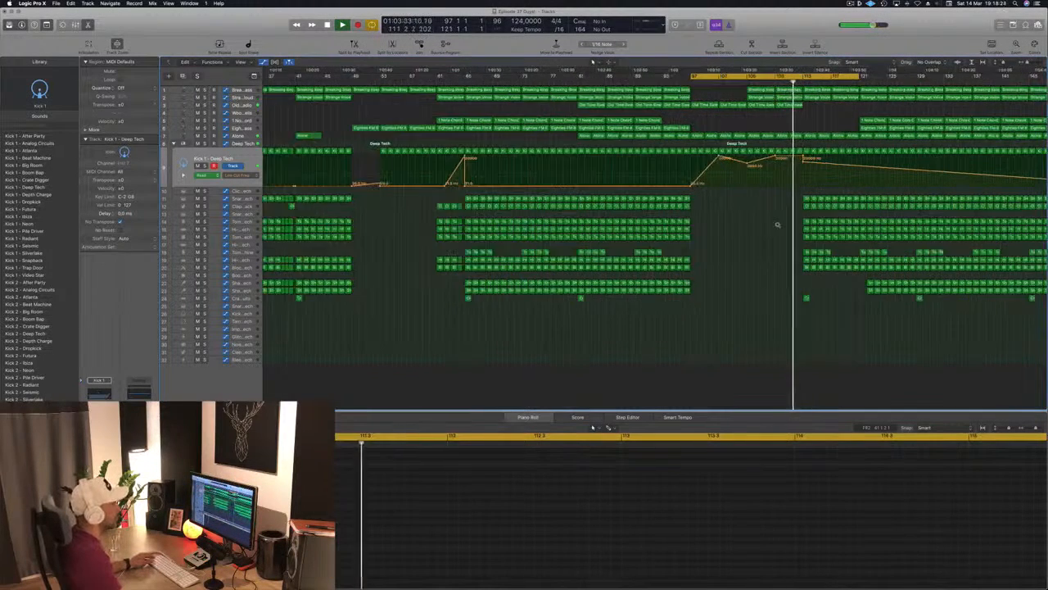
drag(806, 208, 875, 212)
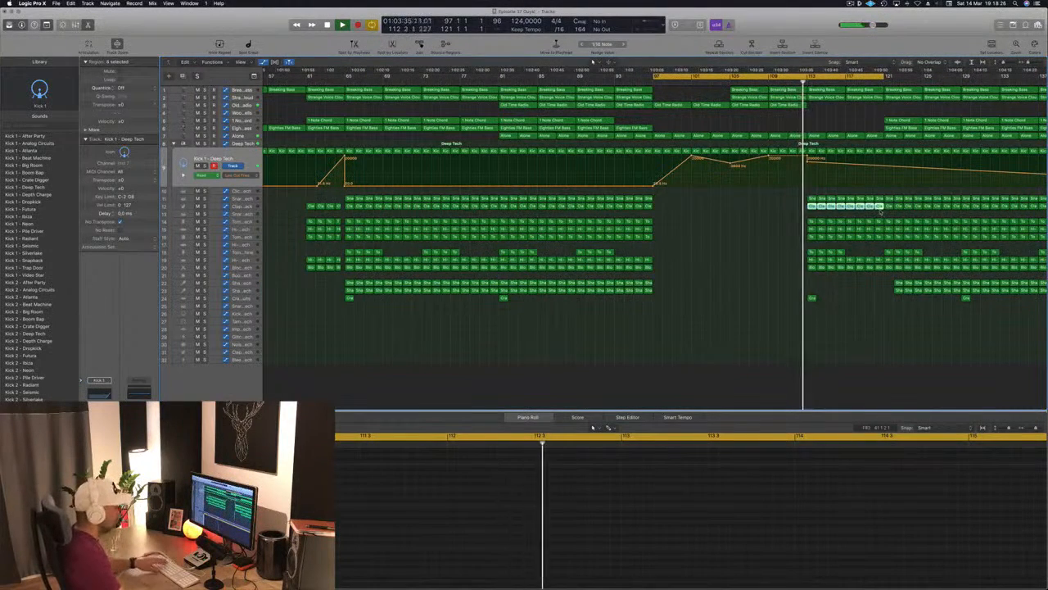
key(Delete)
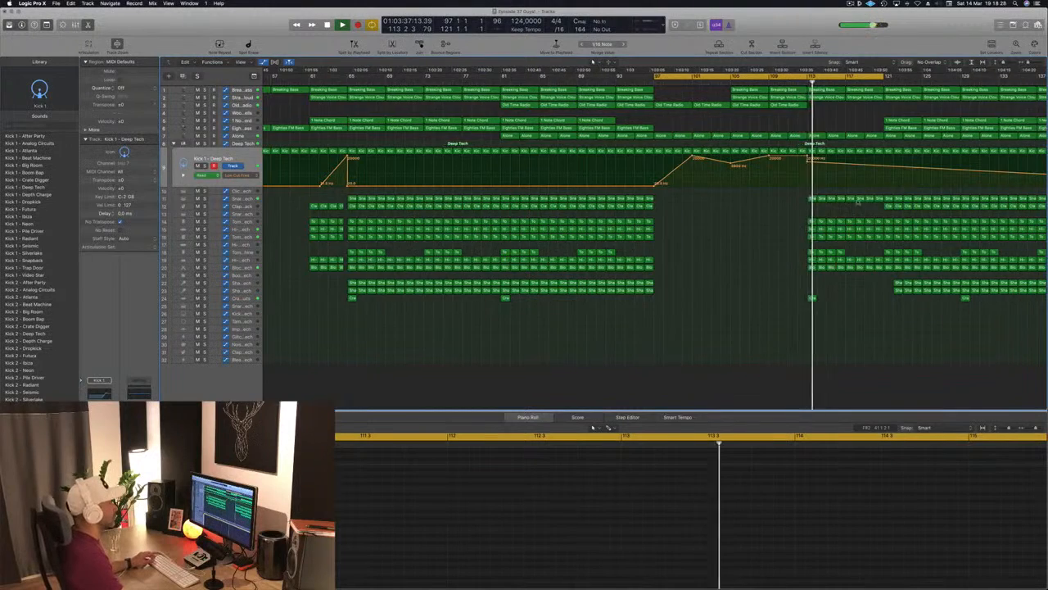
scroll(793, 90, down, 3)
click(802, 82)
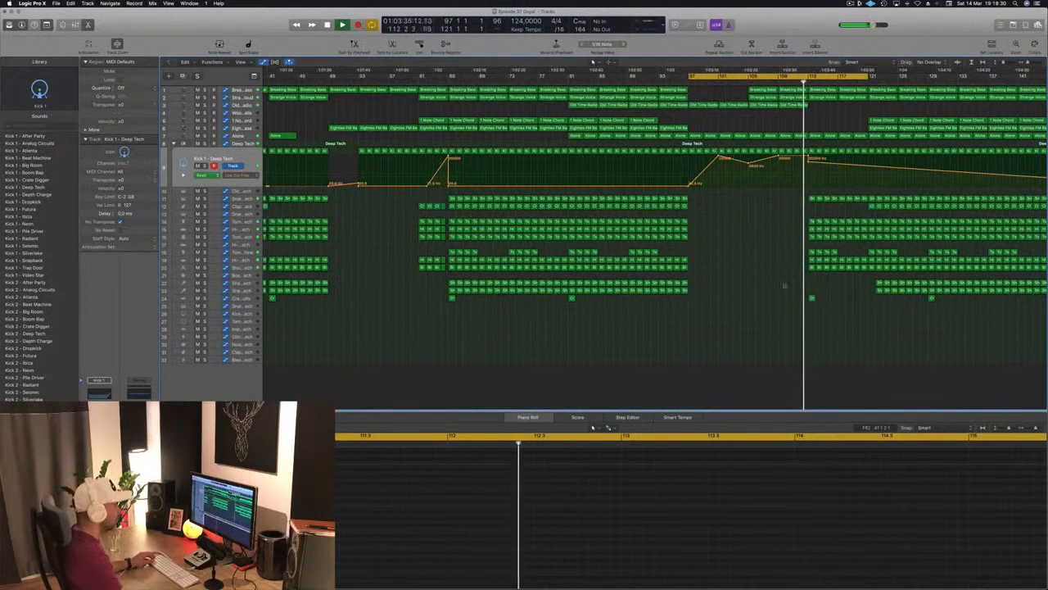
Step: Automate the Block track's low cut to jump to 20000 Hz at bar 113 and fall back to 20 Hz by bar 121
click(248, 269)
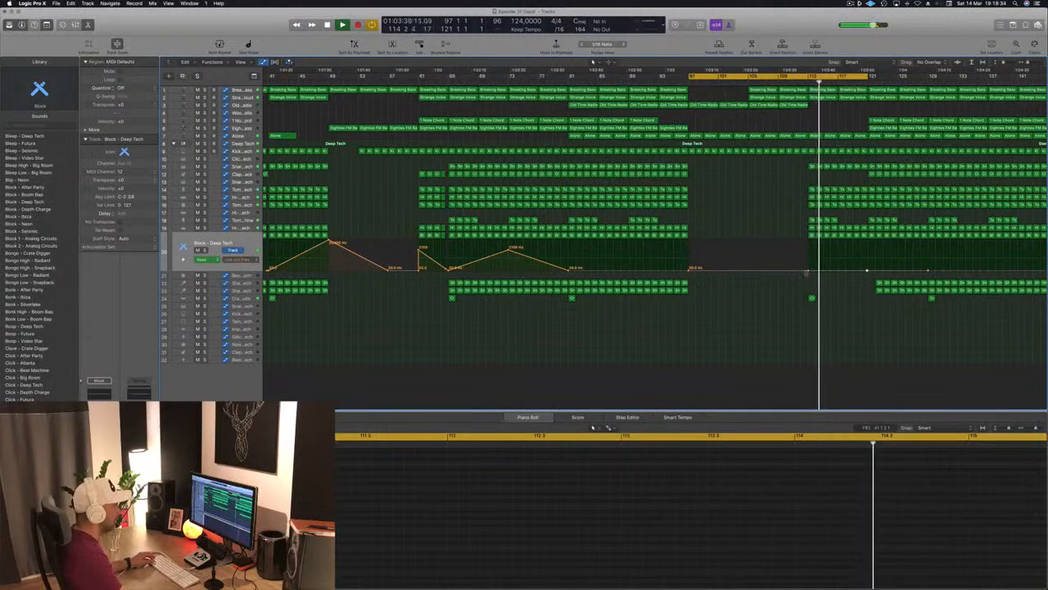
drag(809, 272, 809, 245)
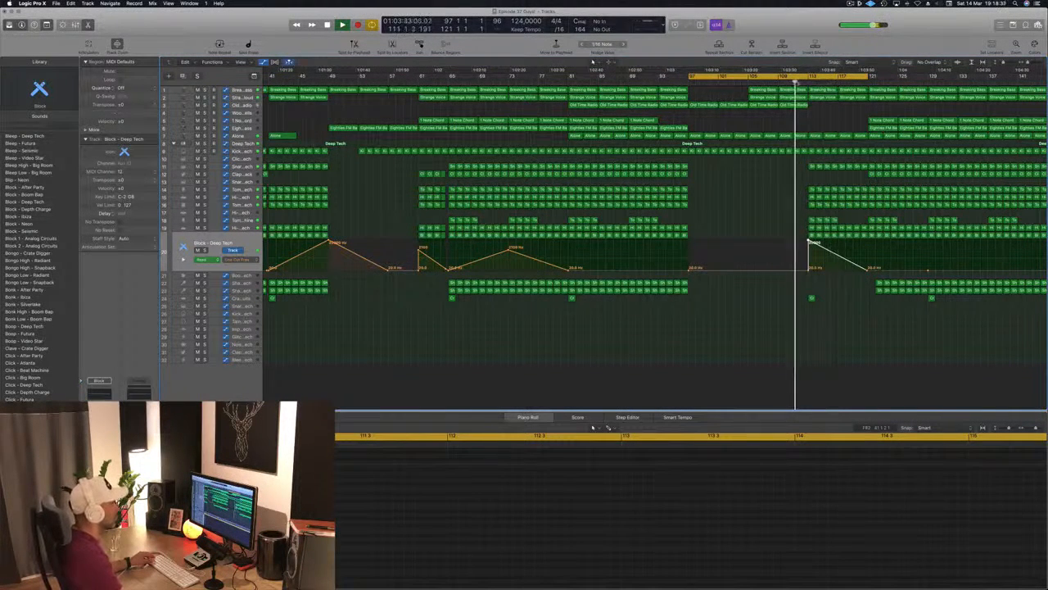
key(super+Left)
key(super+Left)
key(super+Right)
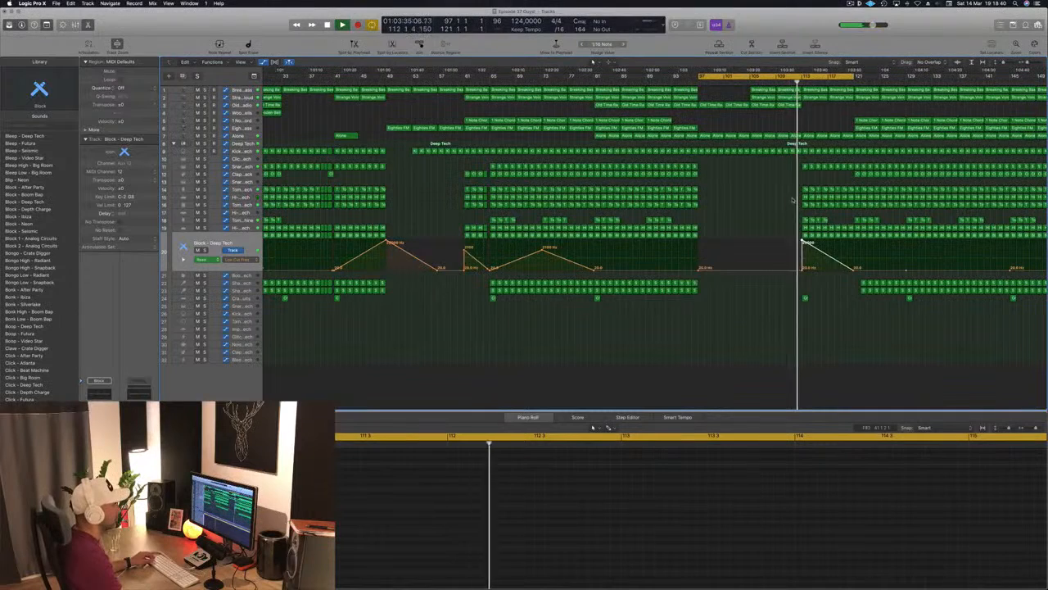
Step: Delete the hi-hat regions on track 15 from bar 113 to bar 121
drag(857, 197, 852, 198)
key(Delete)
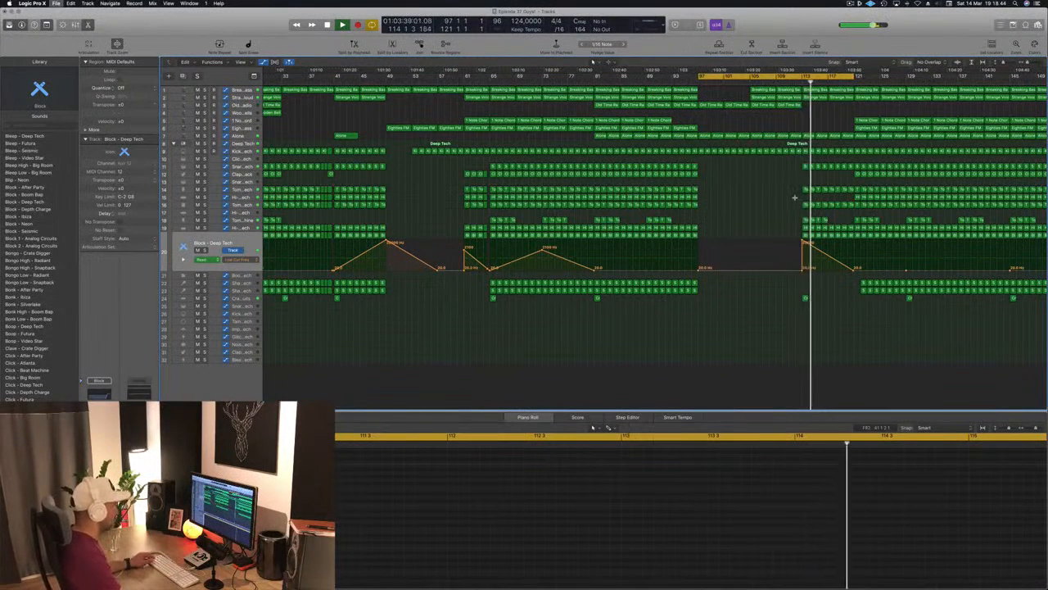
key(super+Left)
key(super+Right)
key(super+Right)
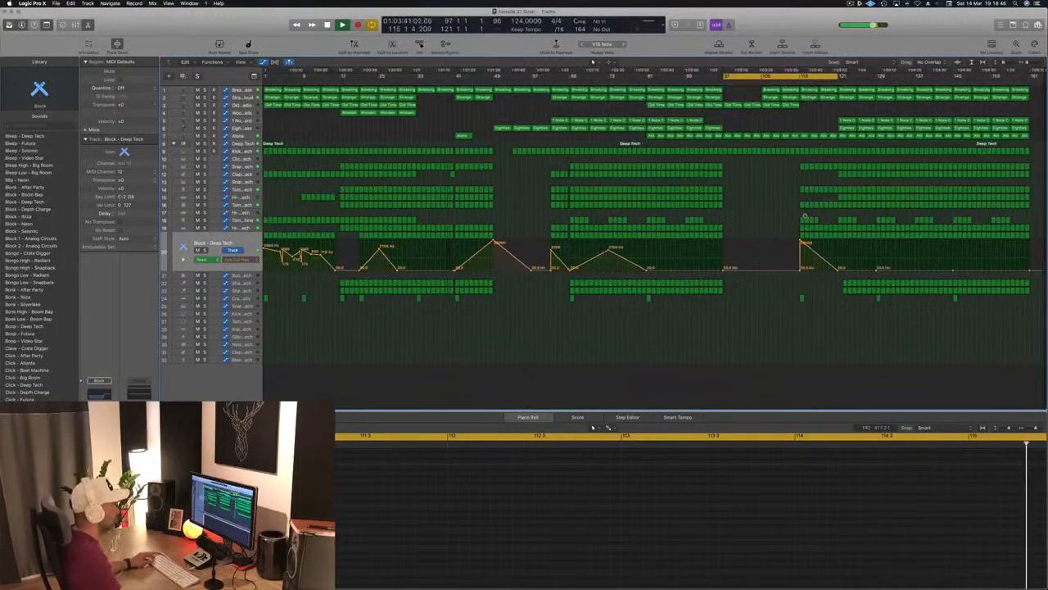
Step: Copy the four Tom Low - Beat Machine regions at bars 113–117 to bars 117–121, restart playback and save the project
key(space)
click(791, 220)
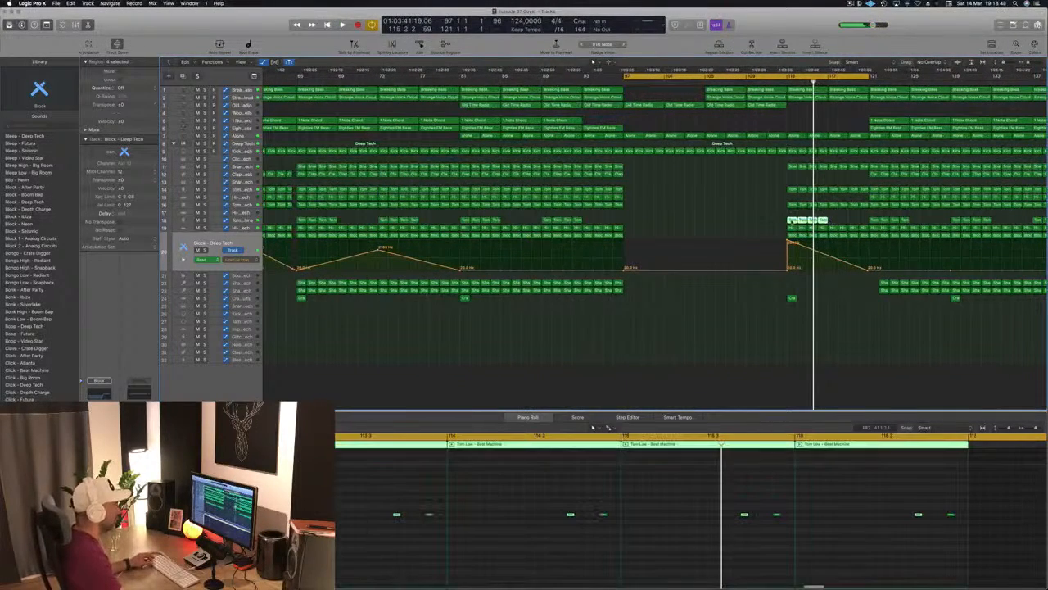
drag(822, 222, 833, 222)
key(space)
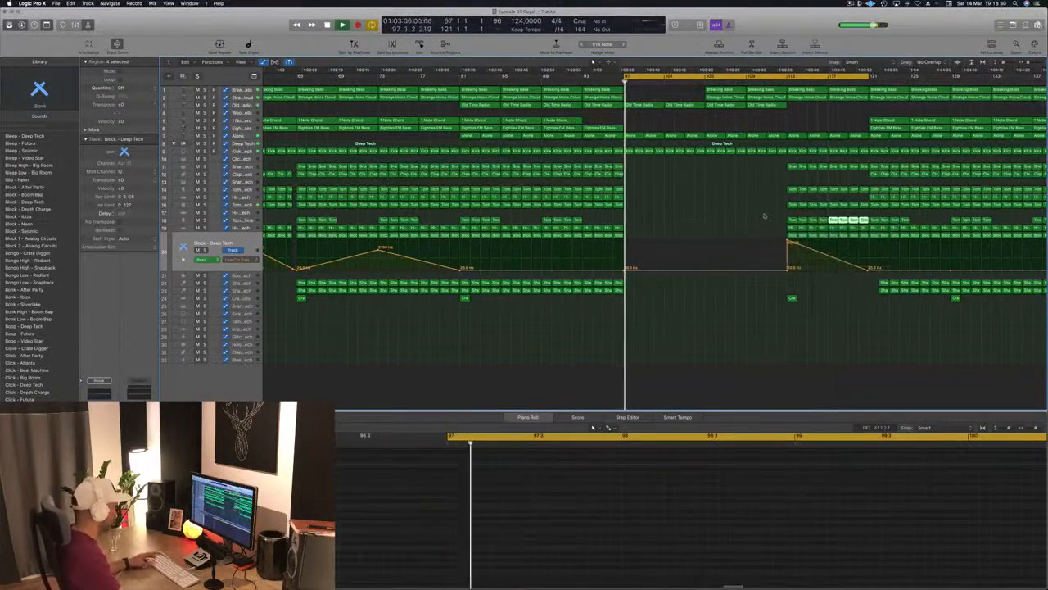
key(super+s)
key(super+Left)
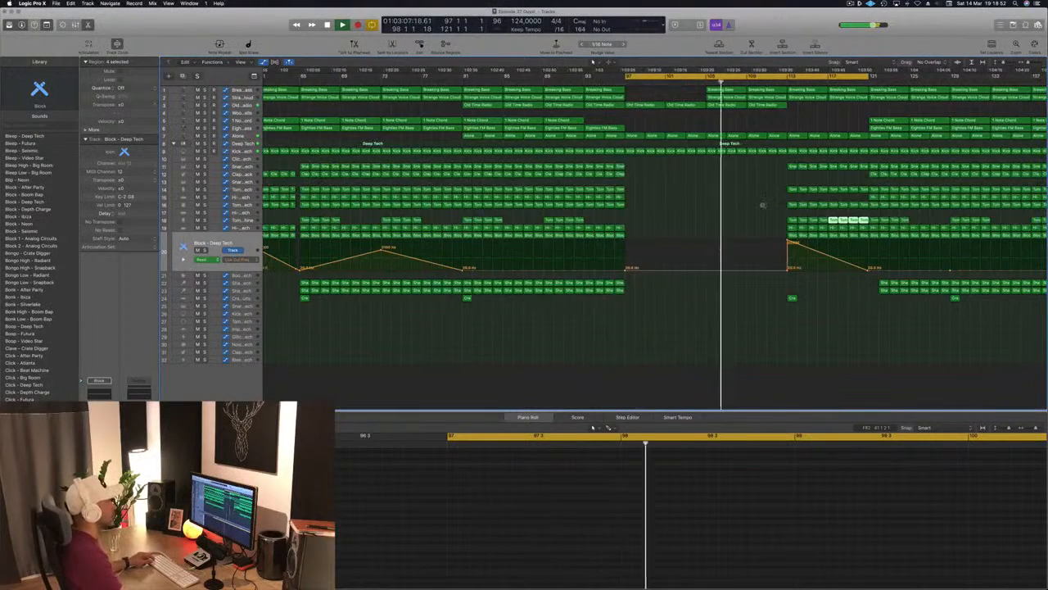
Step: Copy two Old Time Radio regions into bars 113–121 and save the project
drag(789, 116, 821, 109)
key(super+Left)
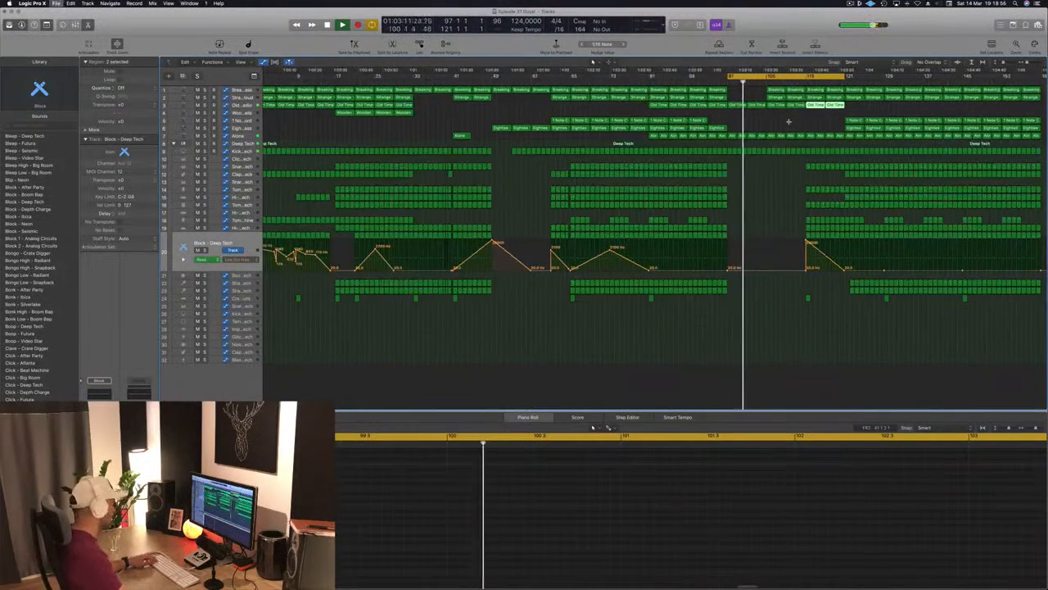
key(super+s)
key(super+Left)
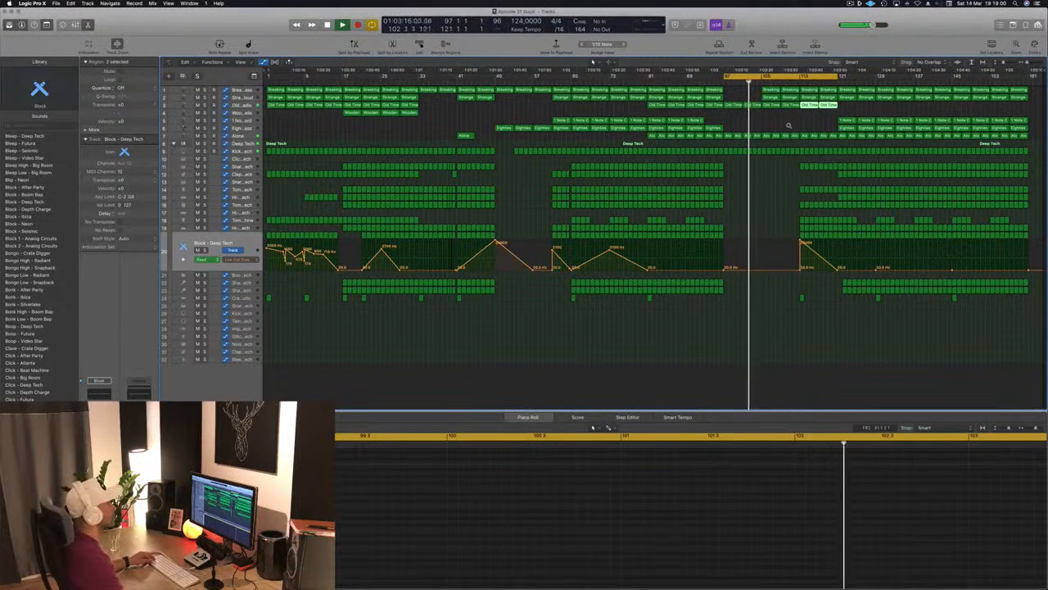
Step: Delete the Strange Voice Cloud regions from bar 89 to bar 97 and play from about bar 81 into the break
key(shift+comma)
key(shift+comma)
key(shift+comma)
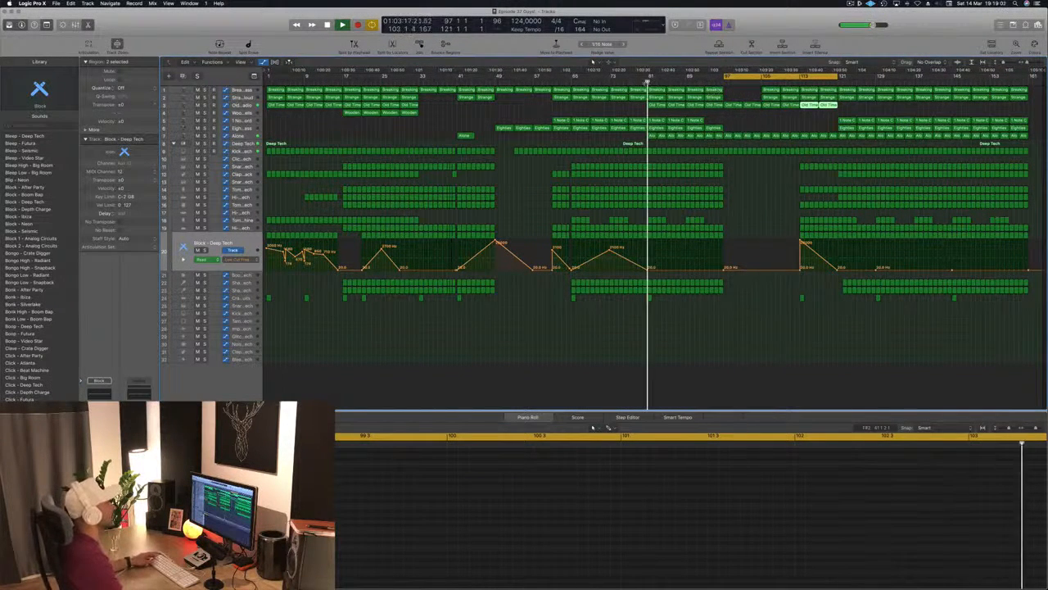
click(767, 126)
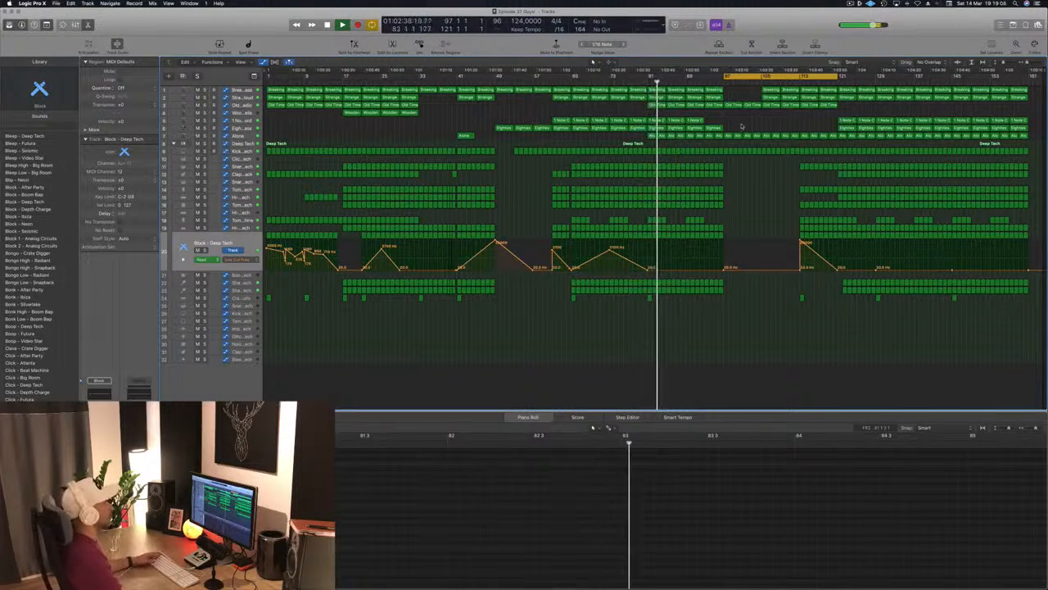
drag(728, 98, 694, 100)
key(Delete)
key(shift+period)
key(shift+period)
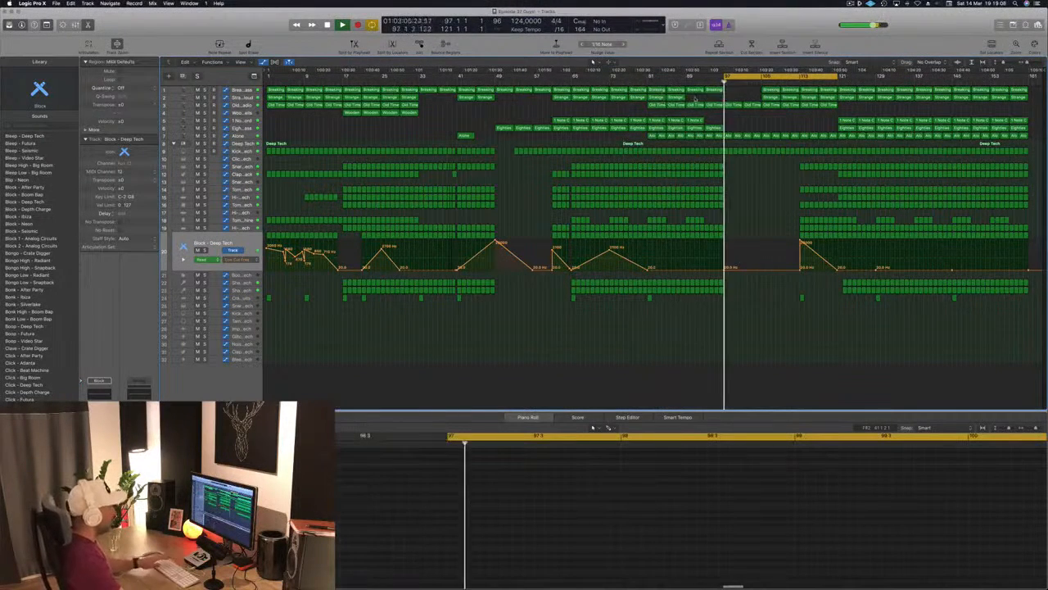
key(shift+comma)
key(shift+comma)
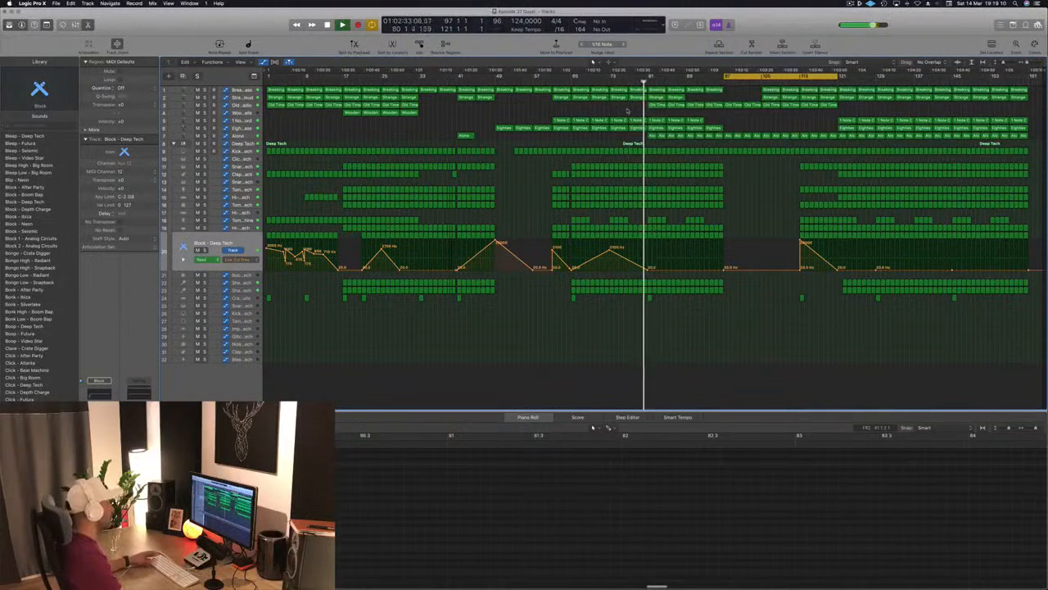
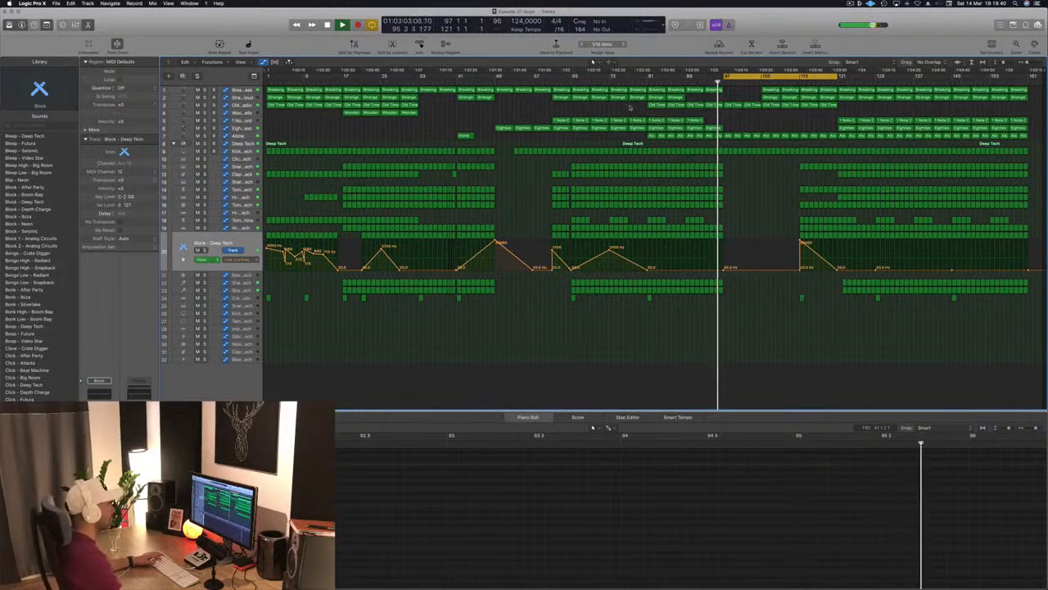
Step: Clear the Old Time Radio track's volume automation and delete its region at bars 101–105
click(243, 105)
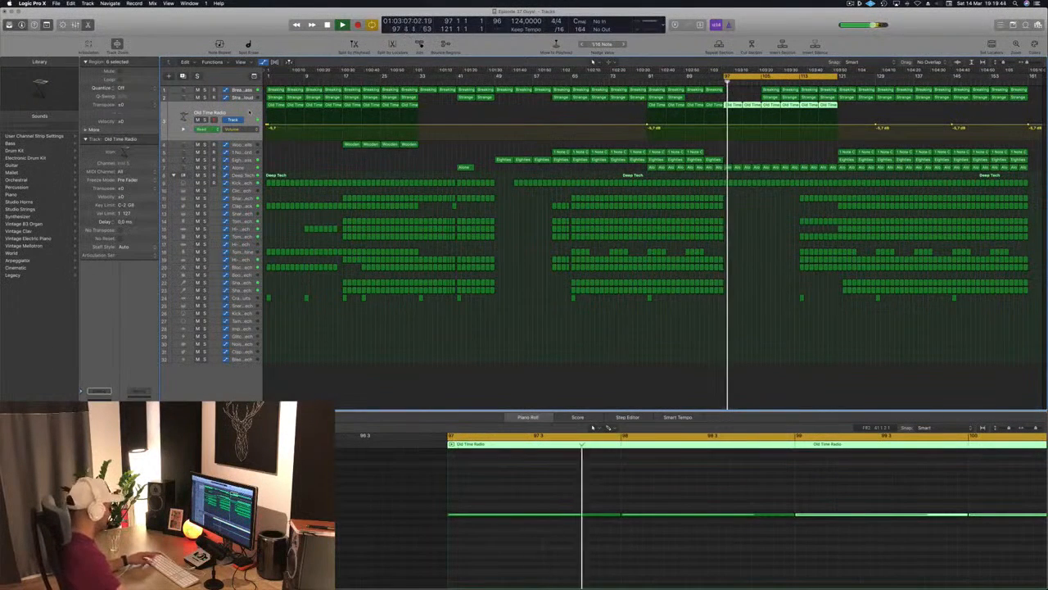
key(ctrl+super+BackSpace)
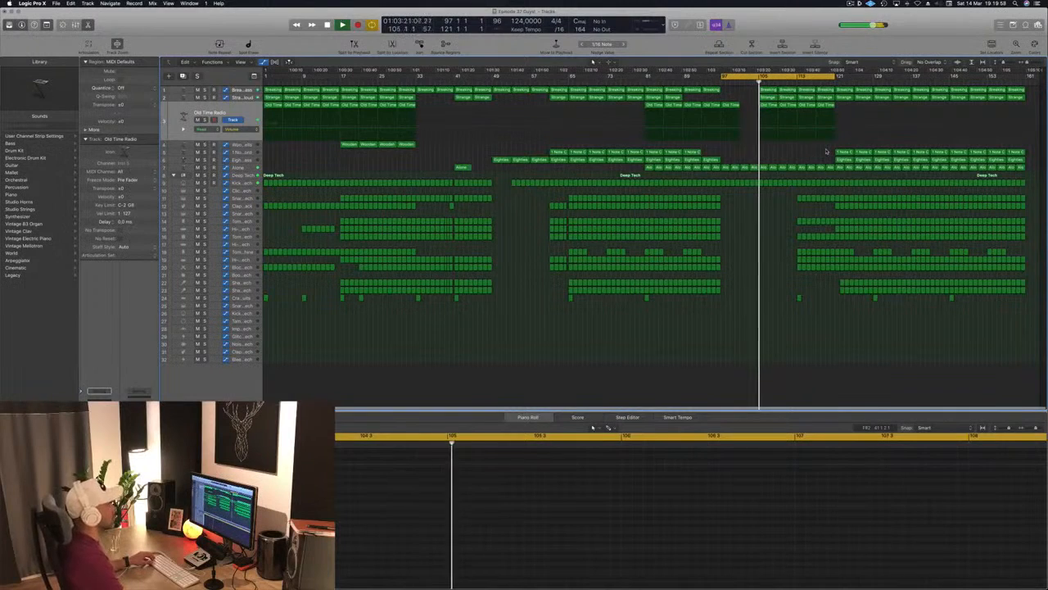
Step: Delete the clap regions and the track 15 hi-hat regions from bar 121 to bar 129
drag(830, 209, 861, 210)
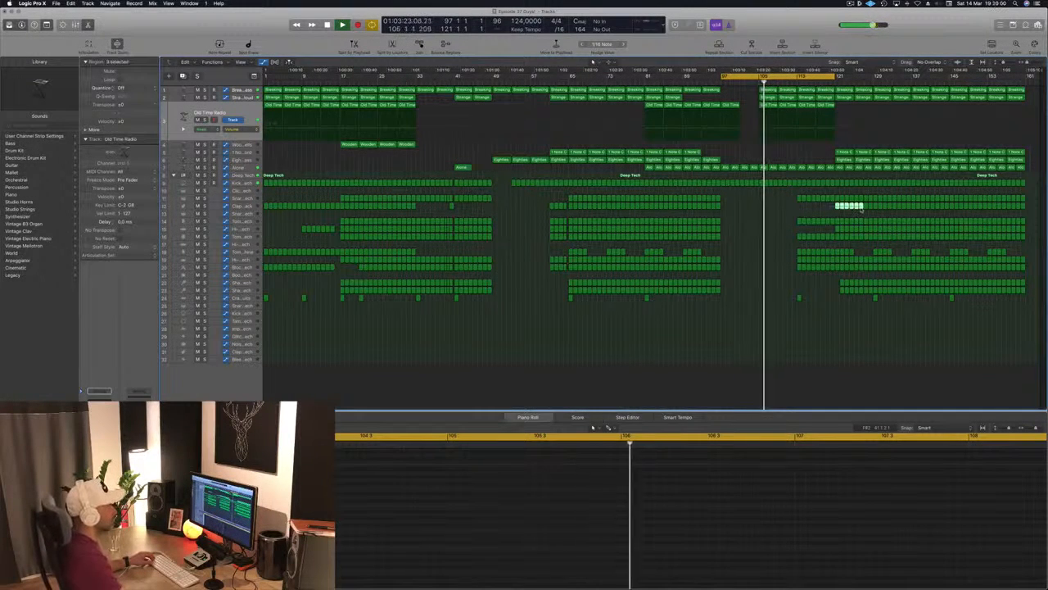
key(Delete)
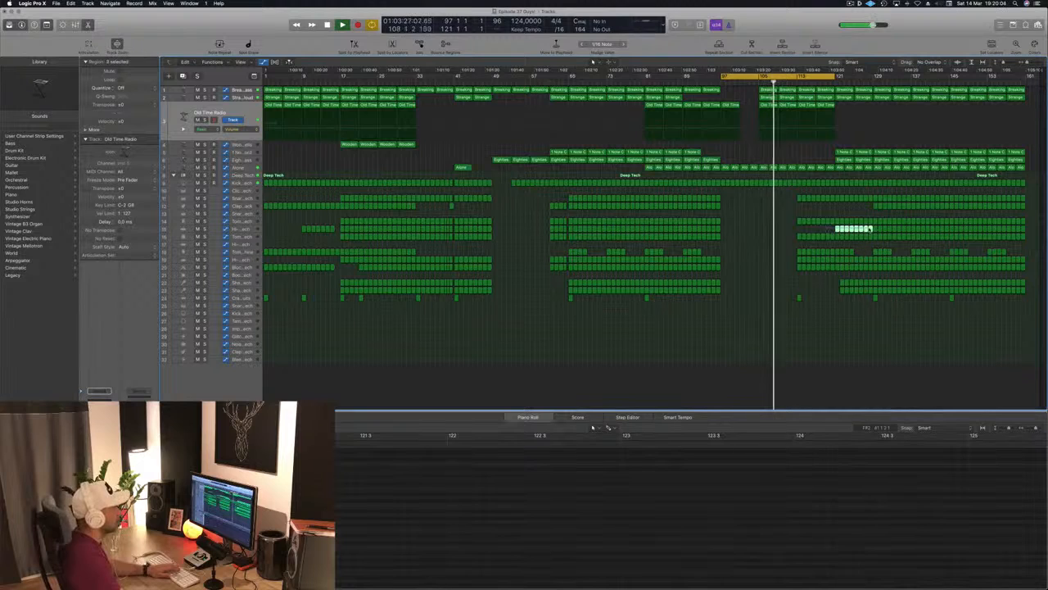
key(Delete)
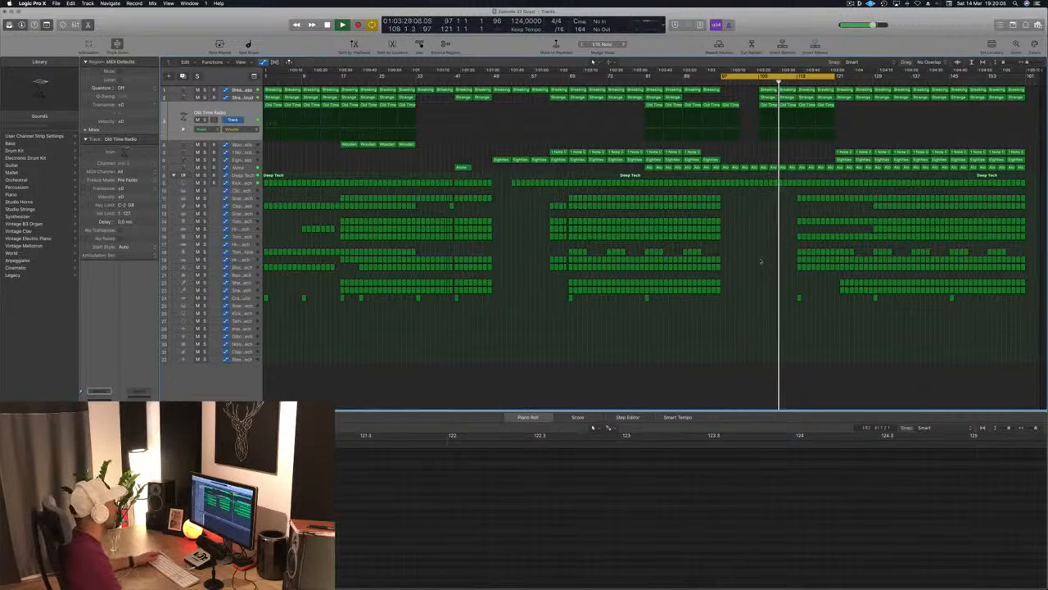
Step: Delete the snare regions on track 11 from bar 113 to bar 121
click(250, 253)
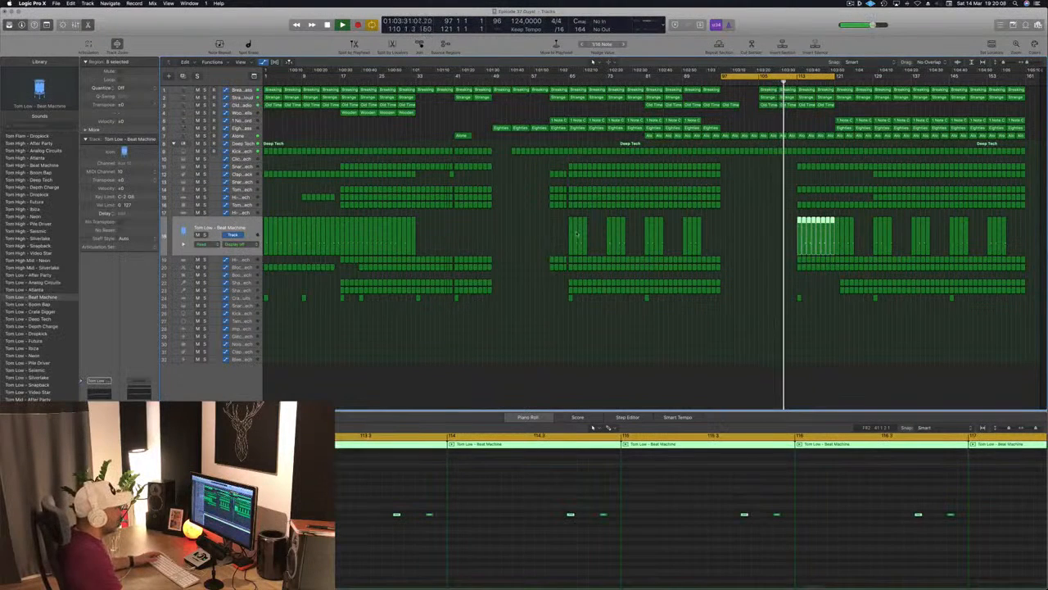
click(763, 243)
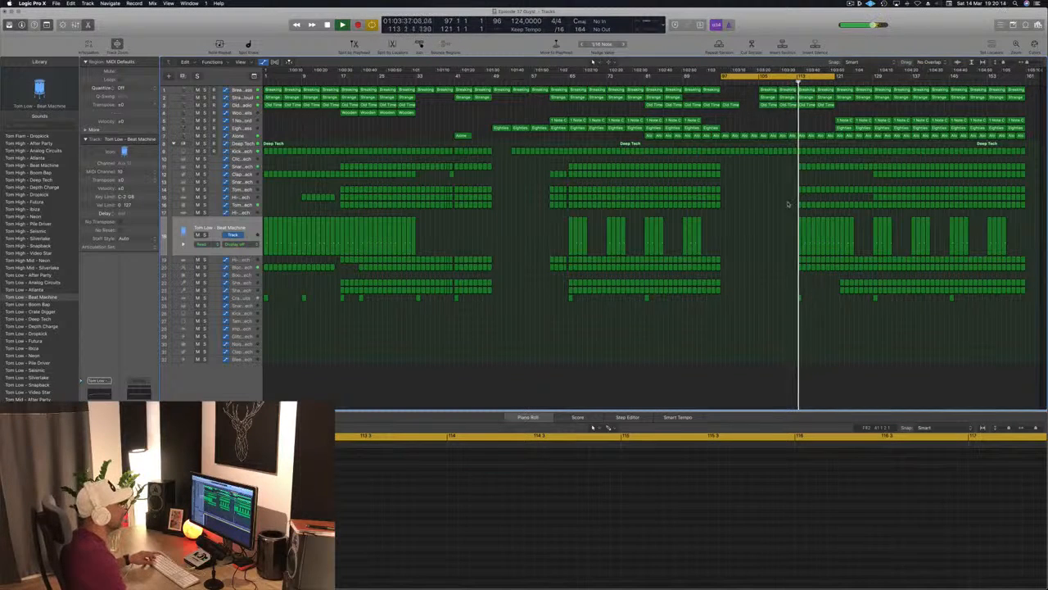
scroll(787, 204, up, 6)
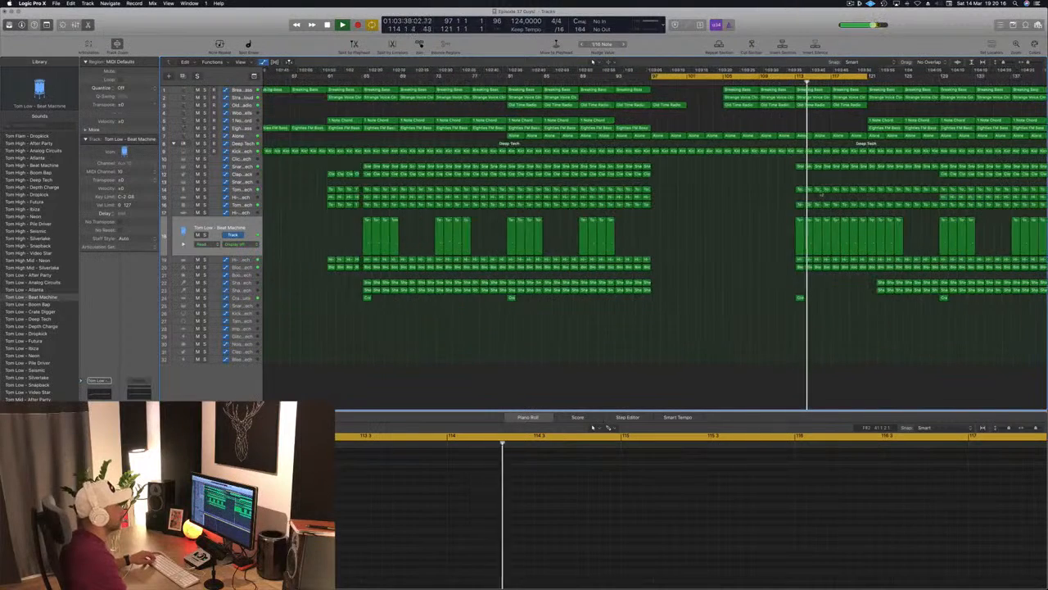
scroll(819, 204, up, 2)
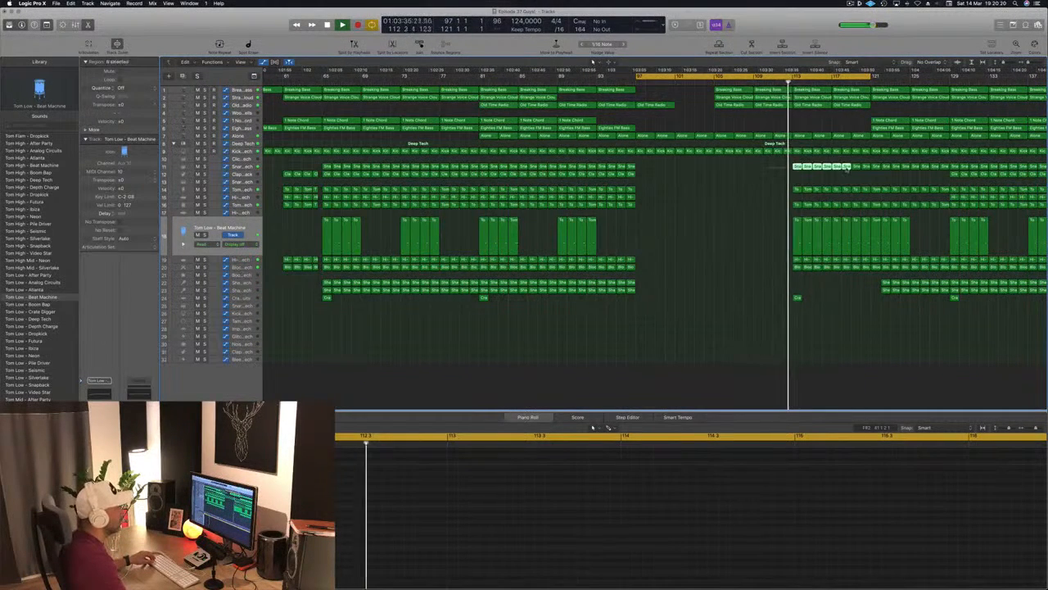
key(Delete)
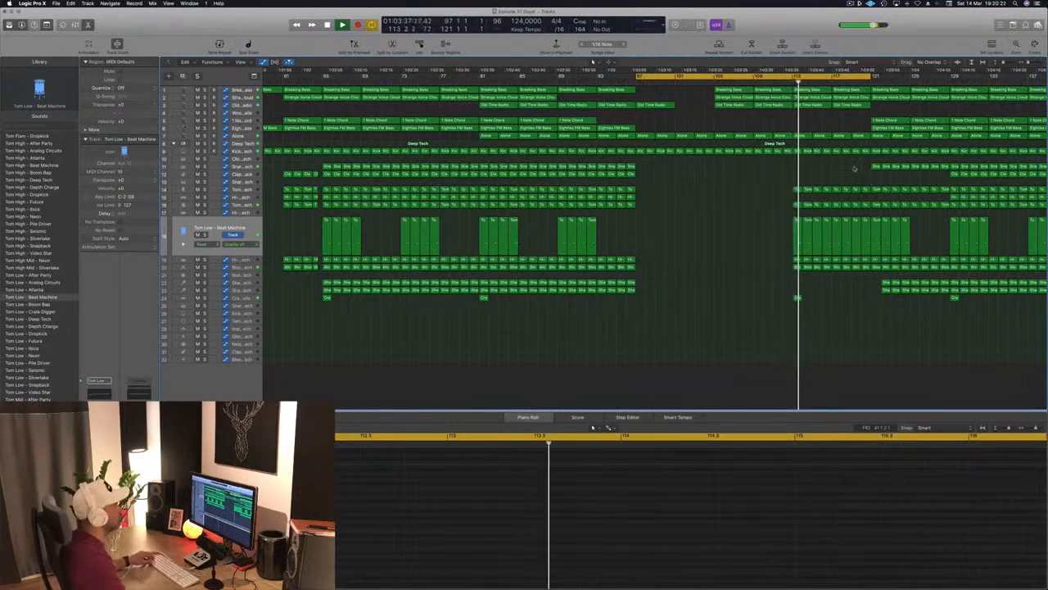
Step: Shape the Kick 1 Low Cut Frequency automation to fall from bar 113 through a point at bar 117 to 20 Hz at bar 121
scroll(854, 169, up, 3)
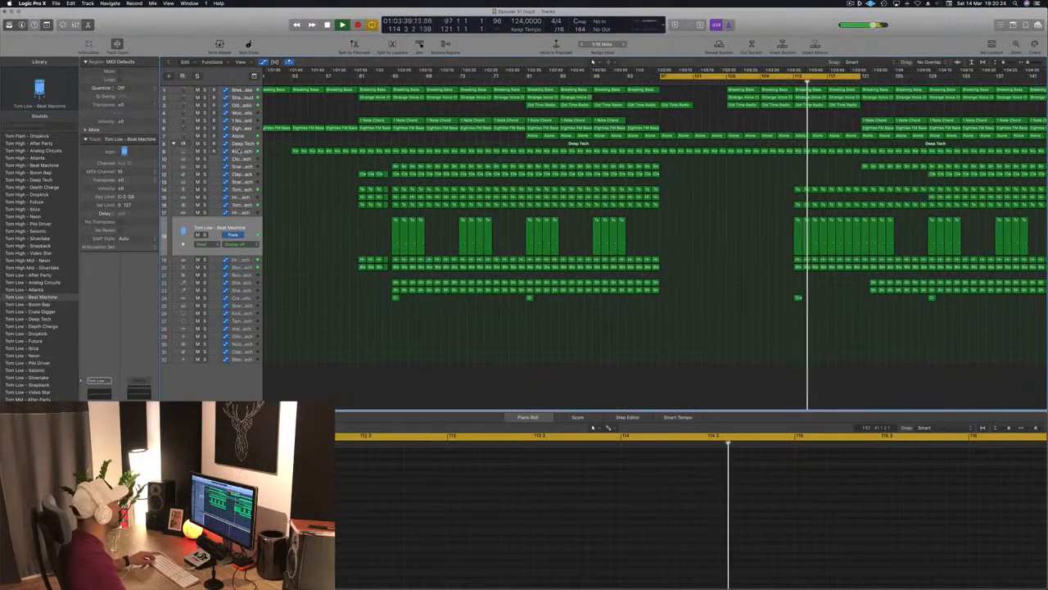
click(242, 151)
click(794, 164)
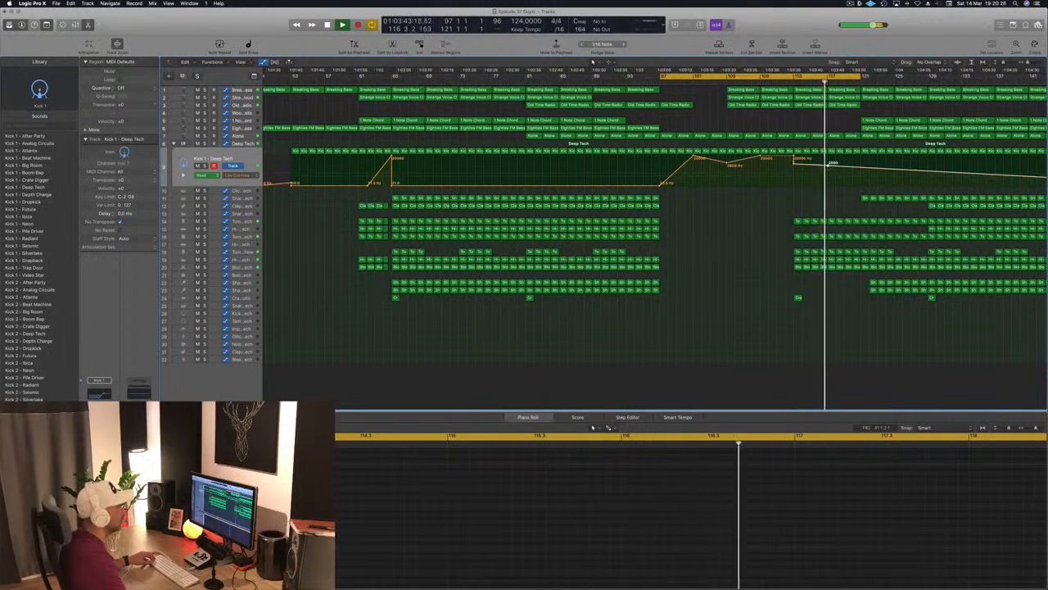
drag(828, 165, 828, 173)
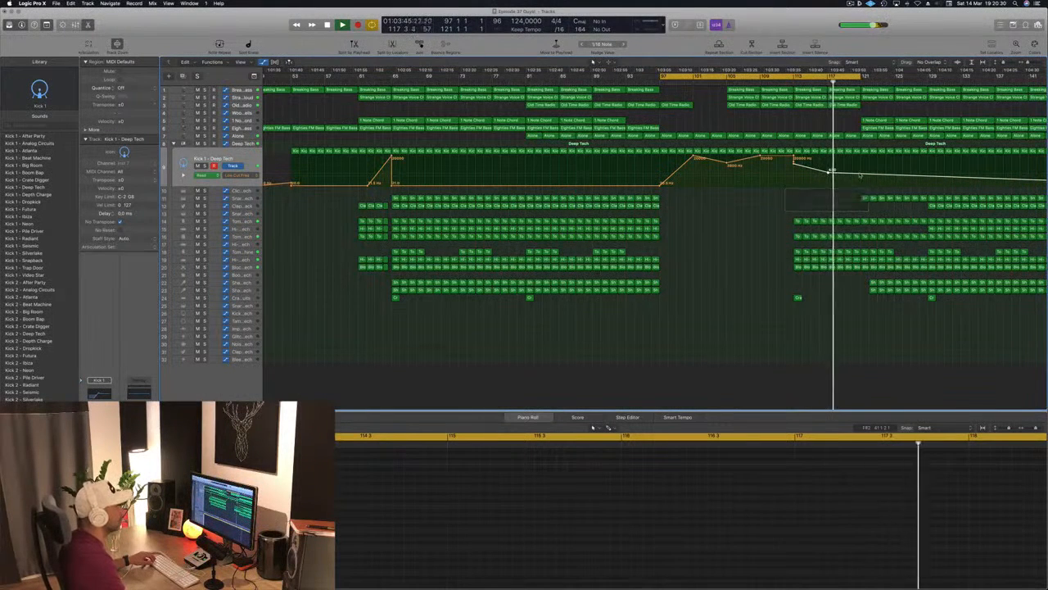
drag(860, 171, 860, 176)
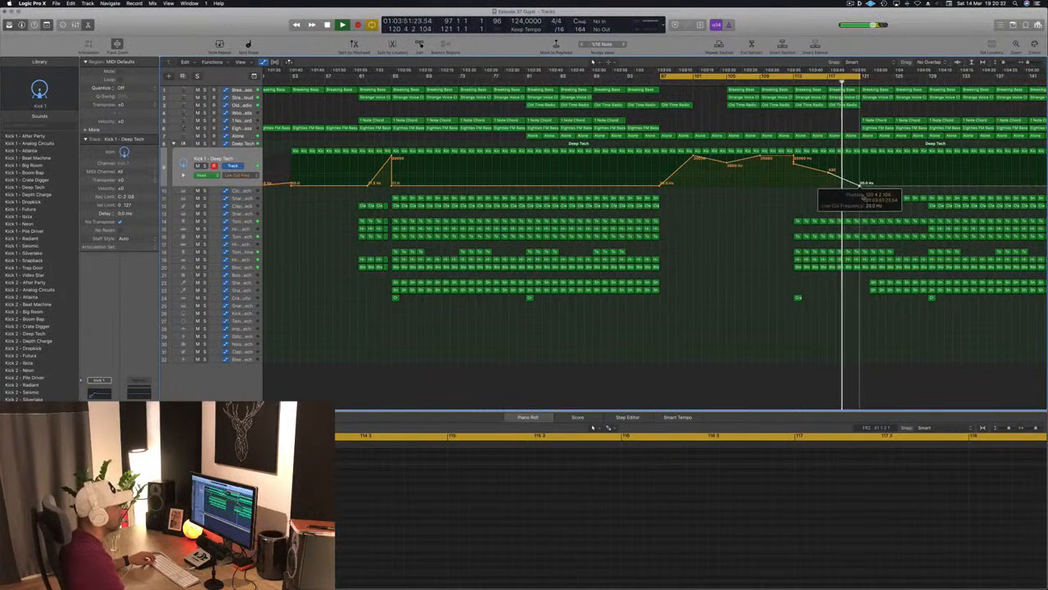
Step: Extend the cycle range to bar 129 and remove Kick 1's intermediate Low Cut Frequency point at bar 117
key(super+Left)
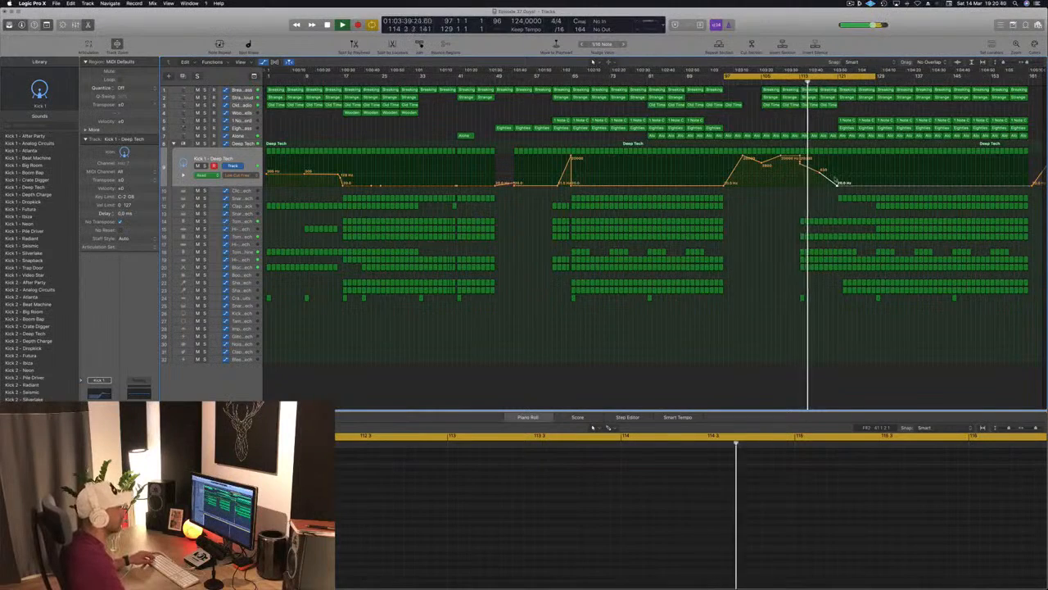
key(super+Right)
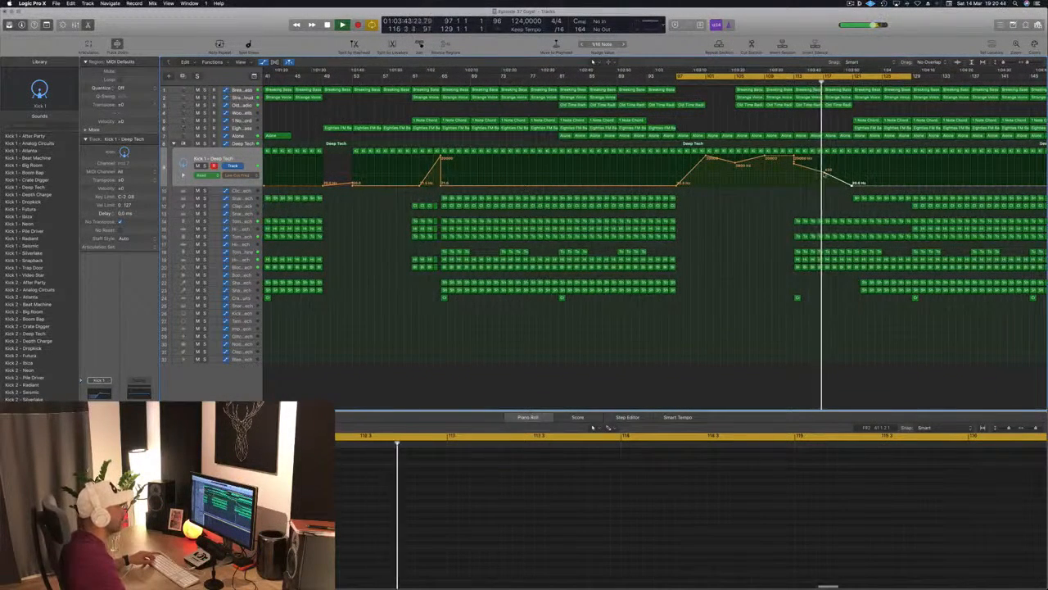
key(super+Left)
key(super+Left)
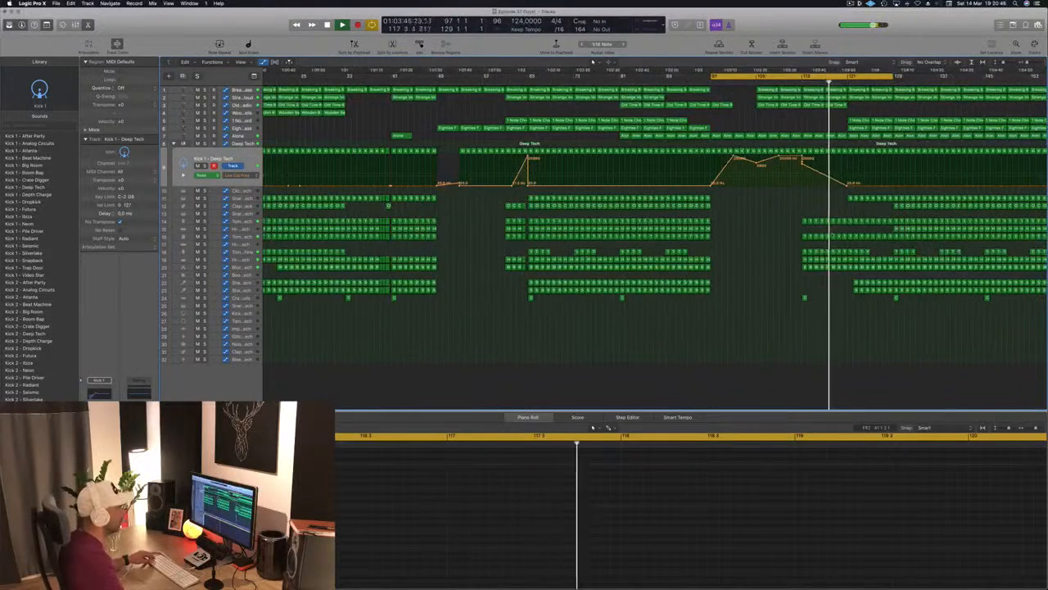
key(super+Right)
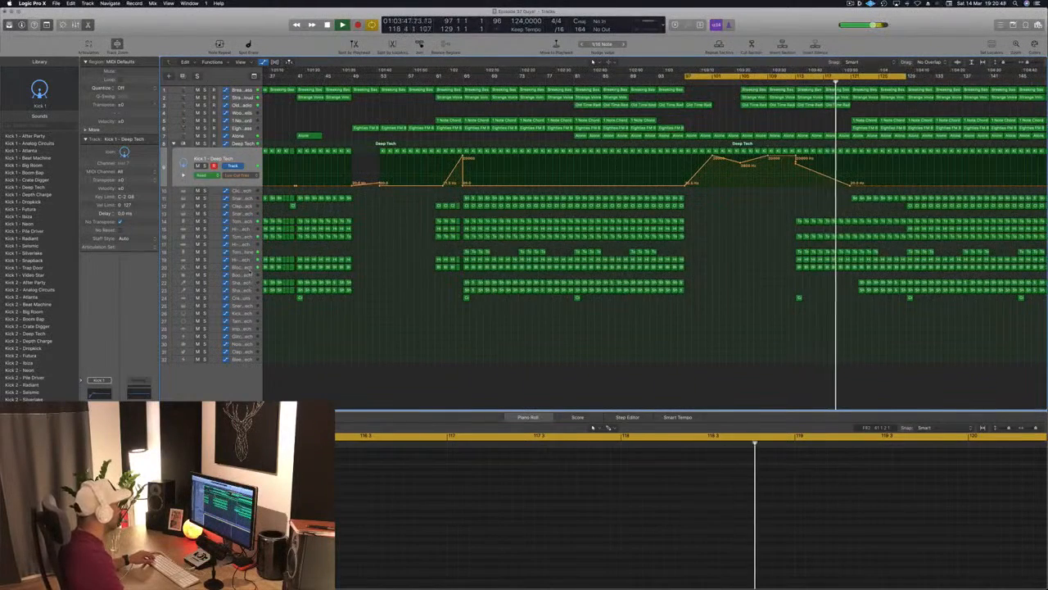
Step: Raise the Block track's Low Cut Frequency automation at bar 121 so the filter falls gradually to 20 Hz at bar 129
click(241, 266)
click(853, 258)
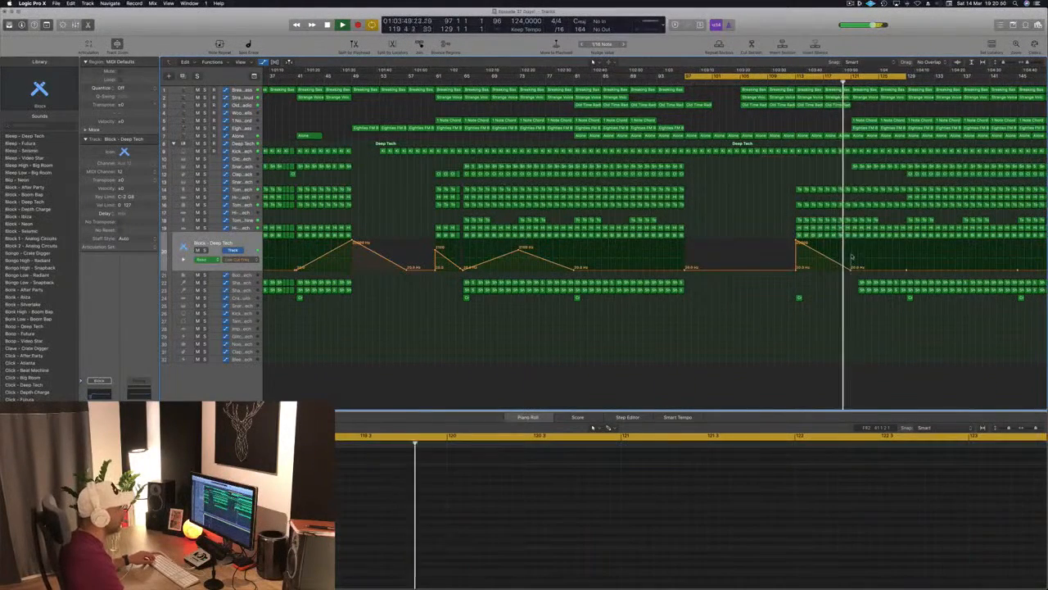
mouse_move(851, 271)
mouse_down()
mouse_move(851, 245)
mouse_move(853, 253)
mouse_up()
key(z)
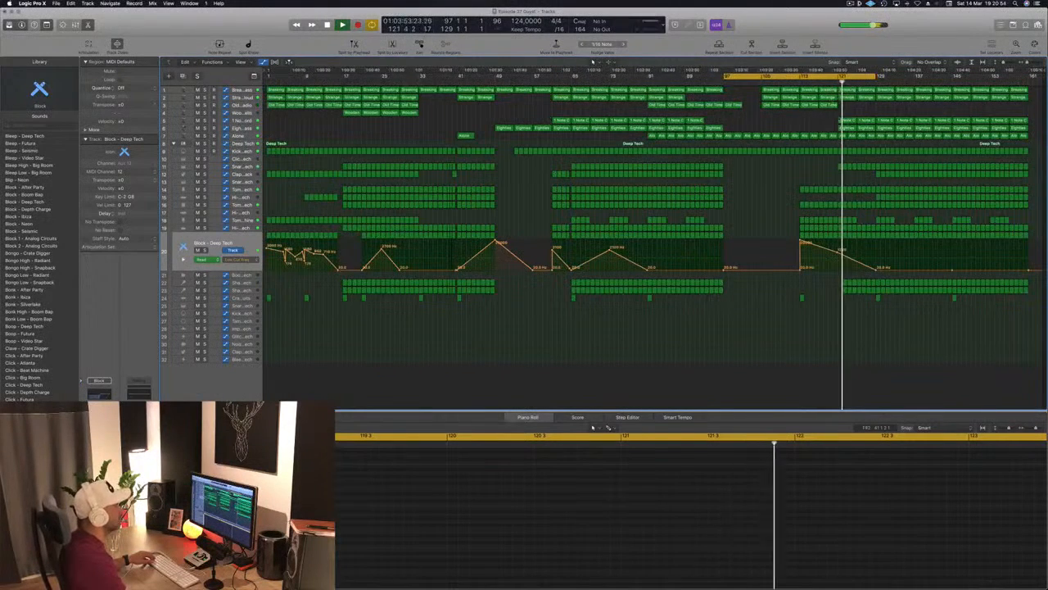
Step: Delete the 1 Note Chord and Eighties FM Bass regions in bars 121–129, and hold Block's Low Cut Frequency up until a drop at bar 129
drag(832, 119, 864, 126)
key(Delete)
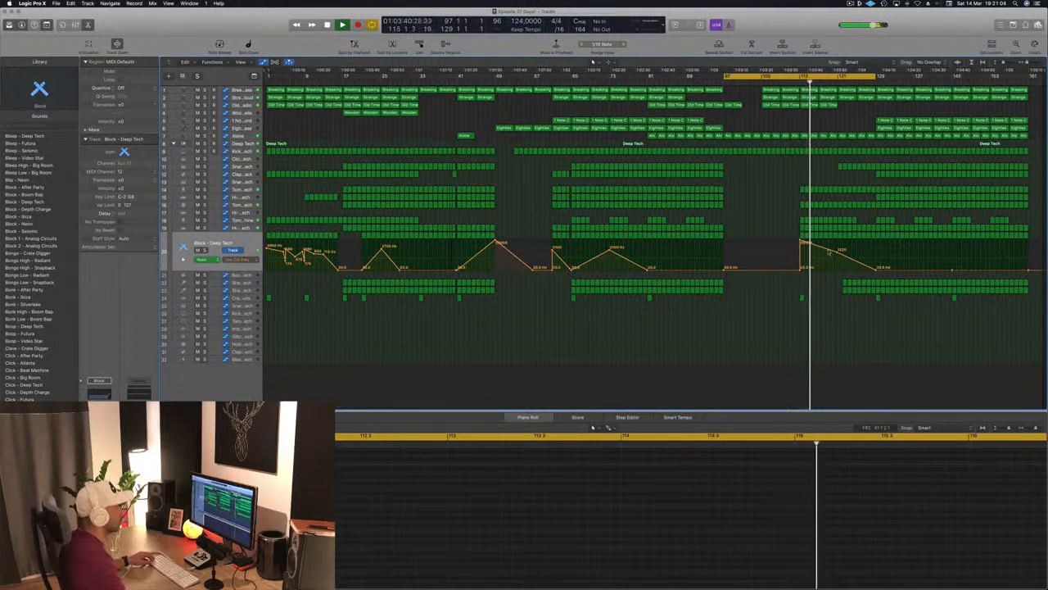
click(841, 250)
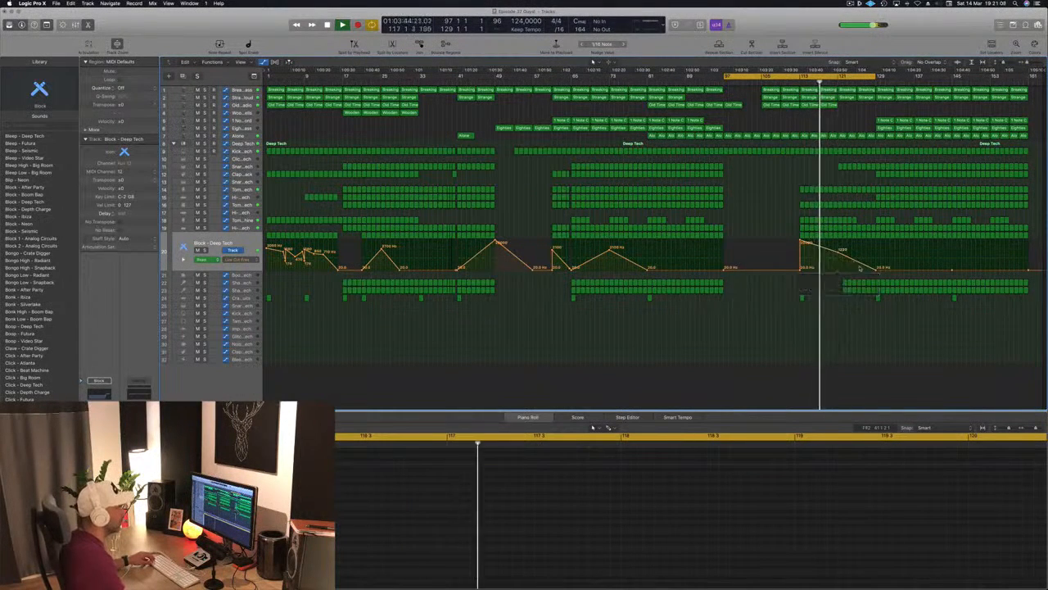
drag(866, 265, 875, 251)
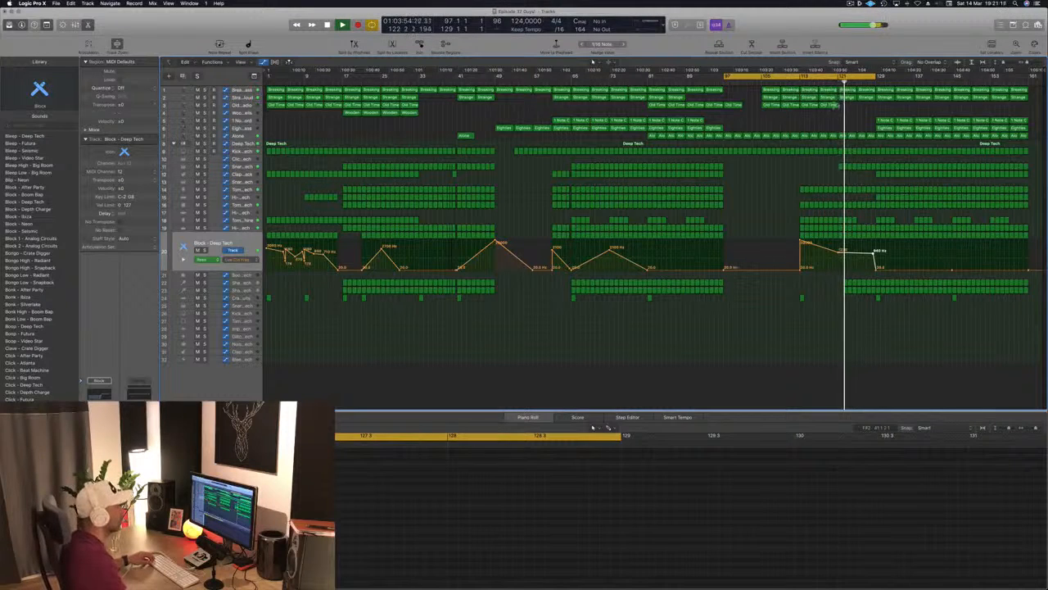
Step: Fill the missing bar at bar 121 on the two shaker tracks, 22 and 23, with regions
click(833, 105)
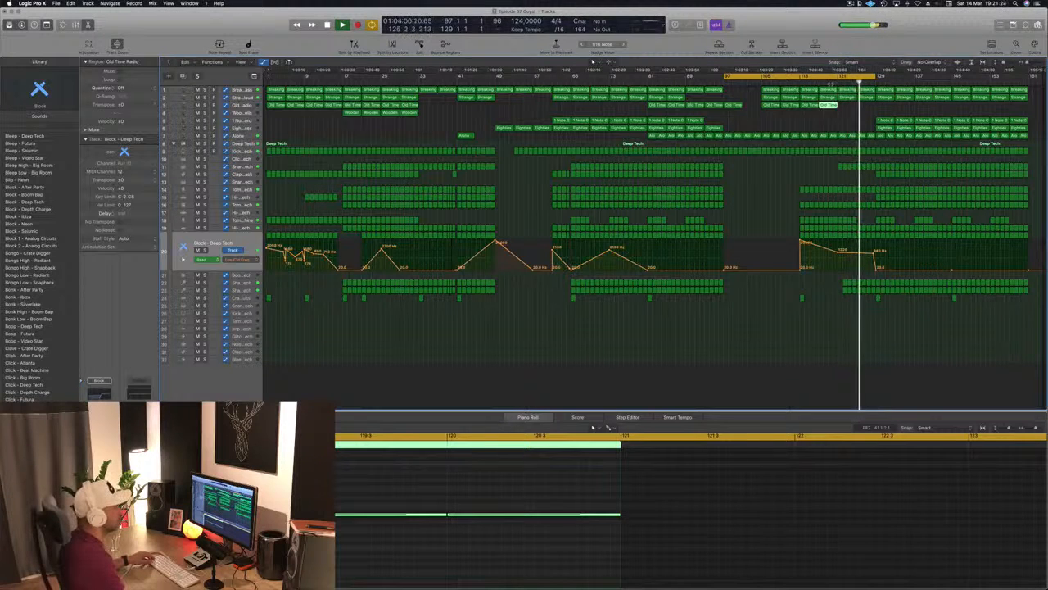
key(super+Right)
key(super+Right)
key(super+Right)
key(super+Right)
mouse_move(849, 276)
mouse_down()
mouse_move(857, 290)
mouse_move(837, 291)
mouse_up()
key(Delete)
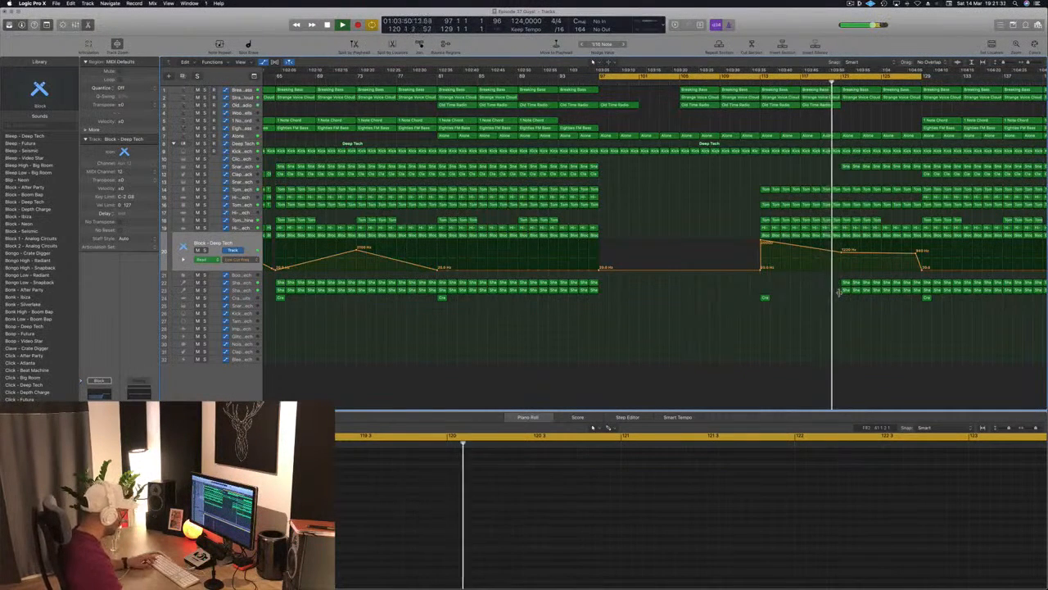
key(super+Left)
key(super+Left)
key(super+Left)
key(super+Left)
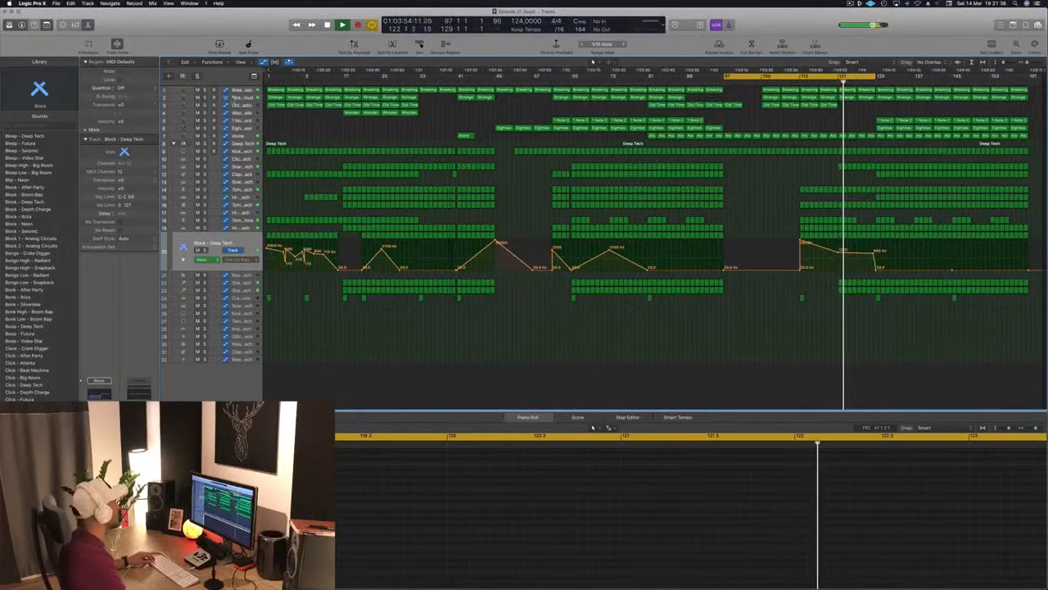
Step: Reshape the Breaking Bass automation with a rise and drop at bar 121 and a second, higher rise ending in a drop at bar 129
click(253, 90)
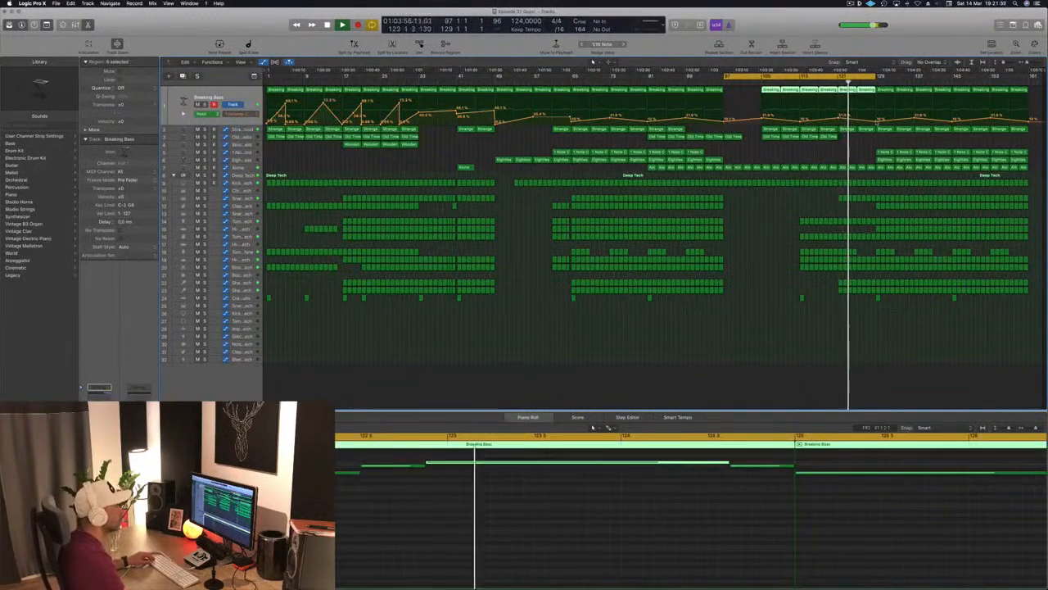
click(876, 122)
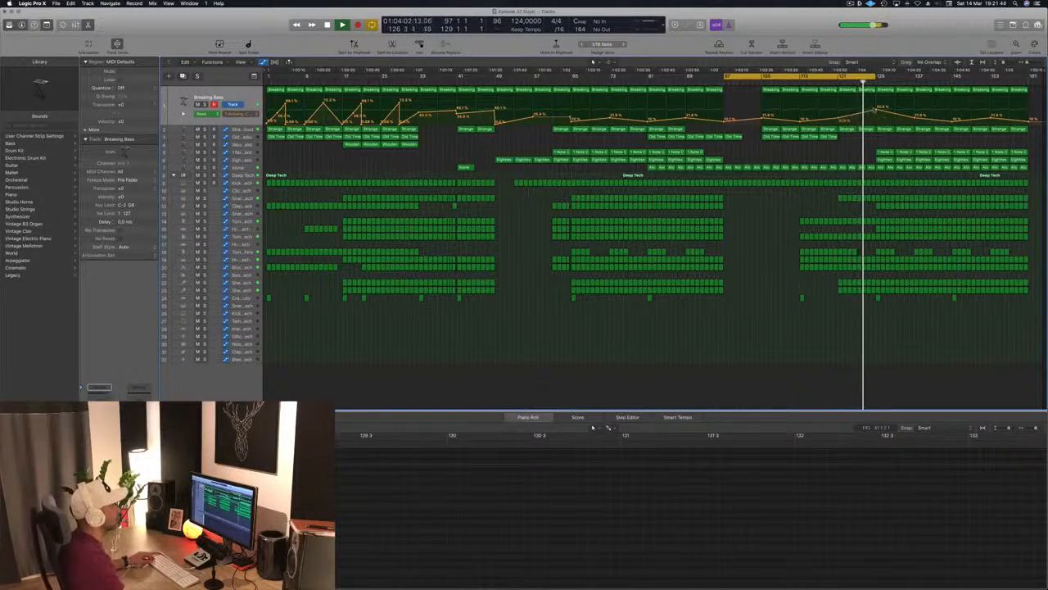
drag(877, 110, 877, 106)
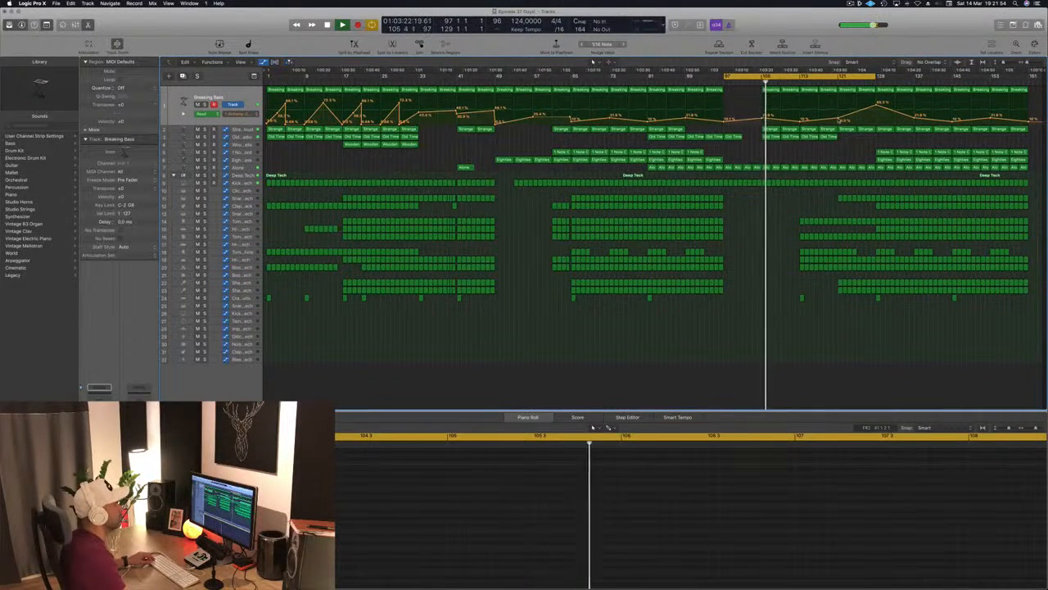
drag(844, 112, 875, 122)
click(838, 111)
click(876, 107)
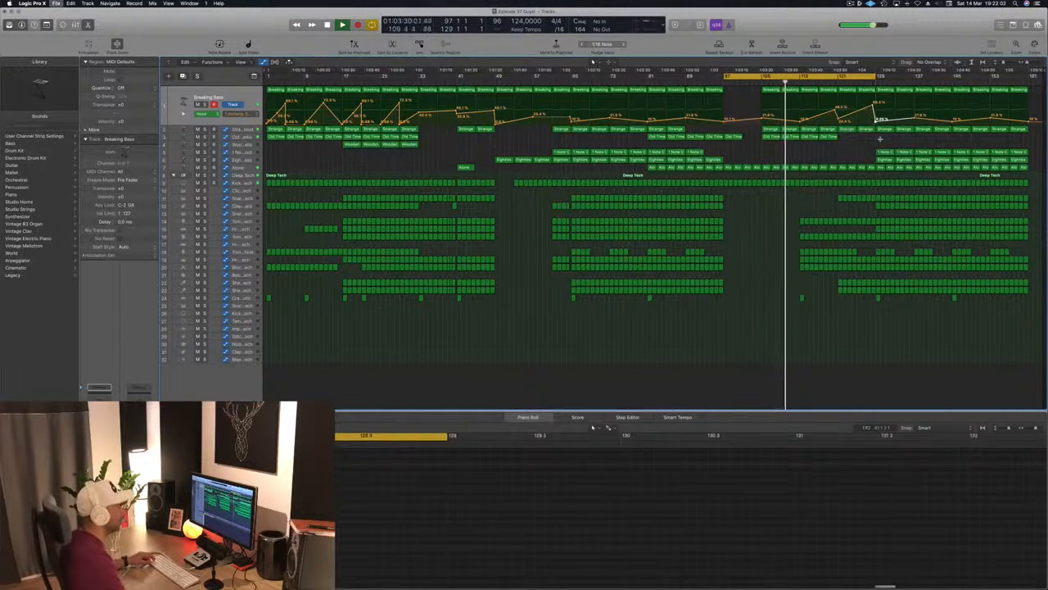
Step: Delete the 1 Note Chord and Eighties FM Bass regions from bar 129 to bar 137 and save the project
click(899, 153)
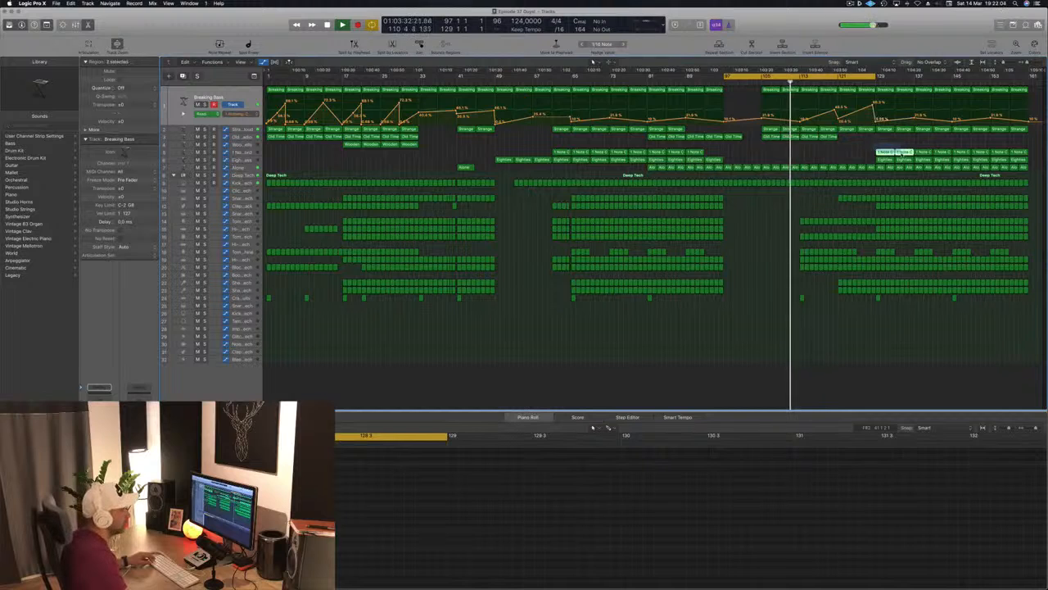
drag(923, 153, 925, 161)
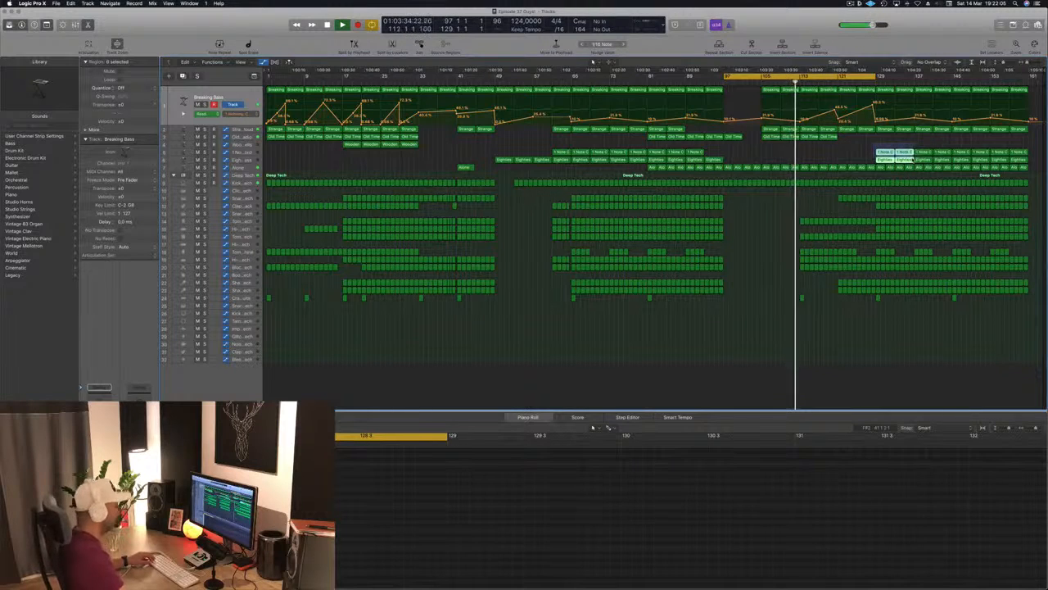
key(Delete)
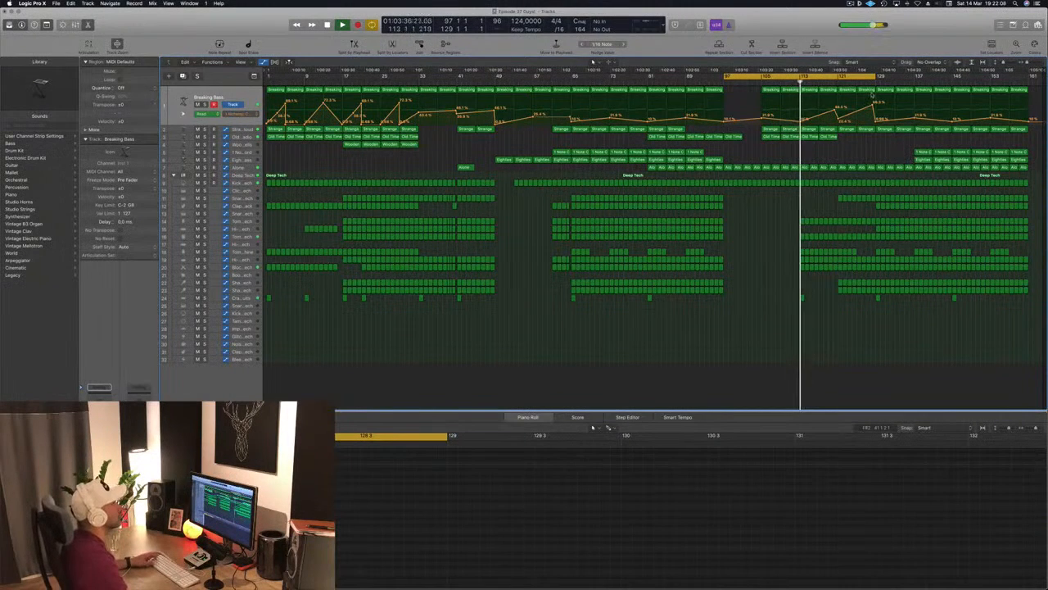
key(super+s)
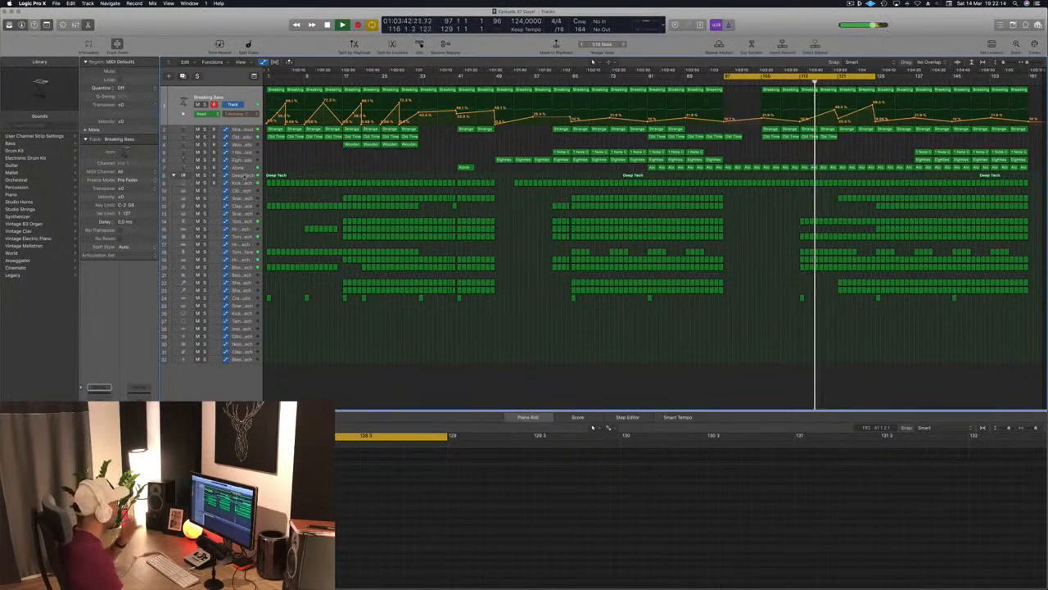
Step: Show the Deep Tech track's Smart Controls and write Rewind automation in Touch mode near bar 97
click(244, 175)
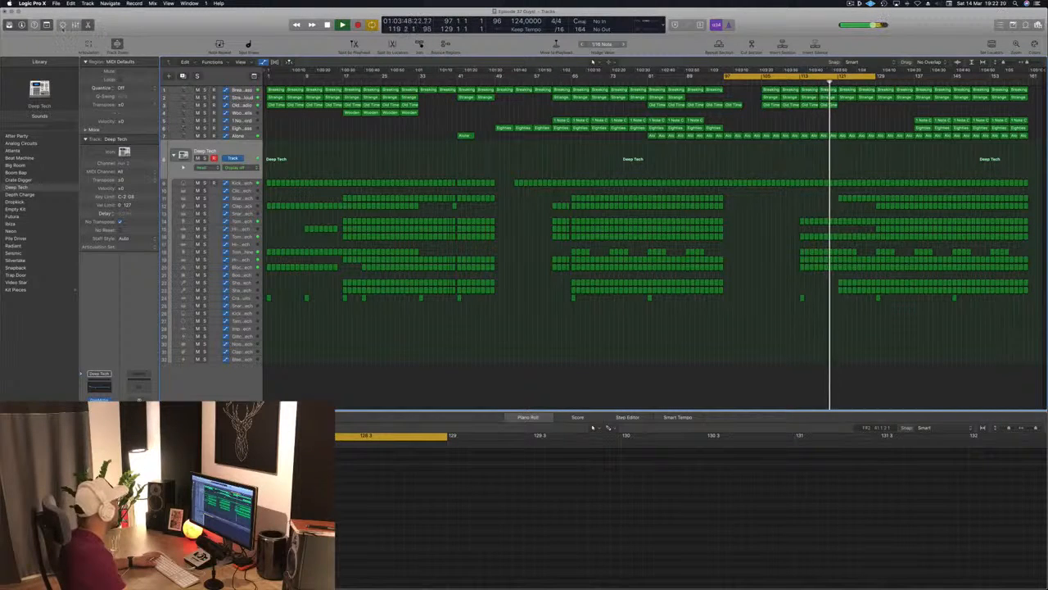
key(b)
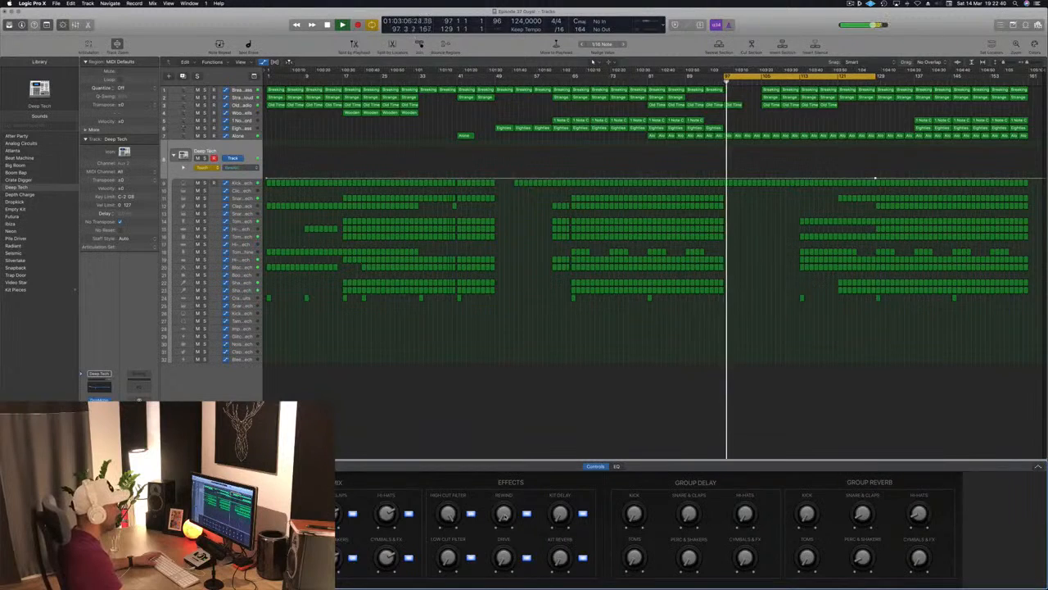
mouse_move(504, 516)
mouse_down()
mouse_move(505, 442)
mouse_move(505, 516)
mouse_up()
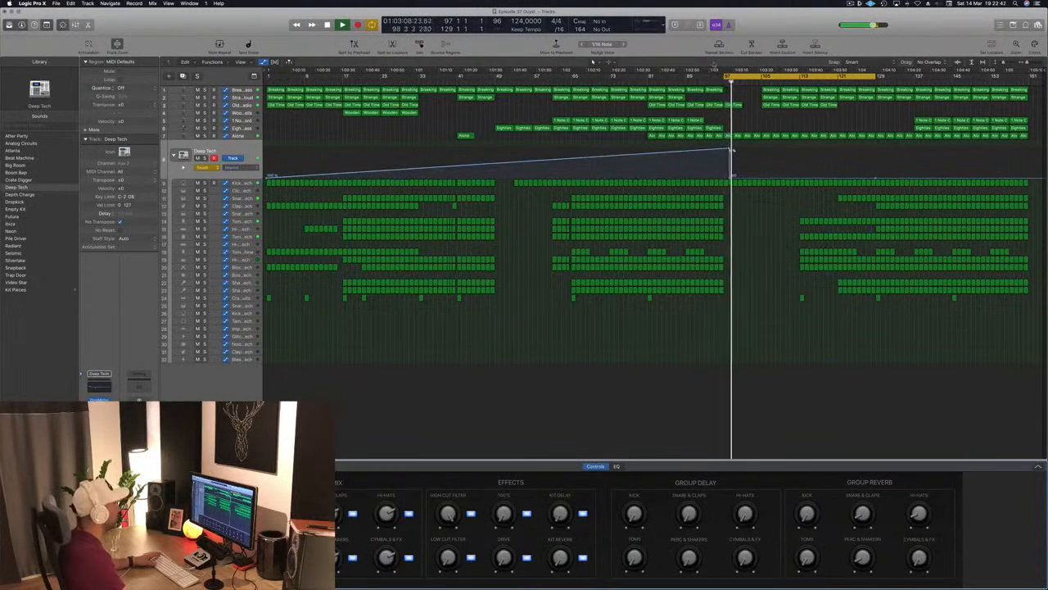
Step: Flatten the Deep Tech Rewind automation ramp leading up to bar 97 and resume playback
drag(730, 176, 701, 178)
key(space)
key(space)
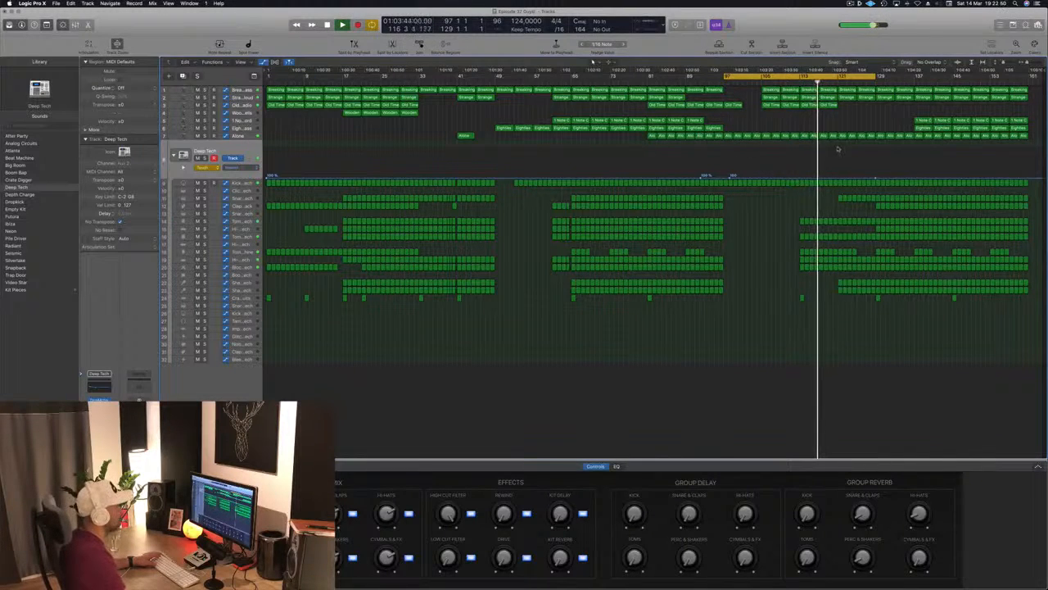
Step: Draw Deep Tech Rewind automation as a ramp rising from about bar 125 and dropping back to the base level at bar 129
drag(875, 177, 848, 181)
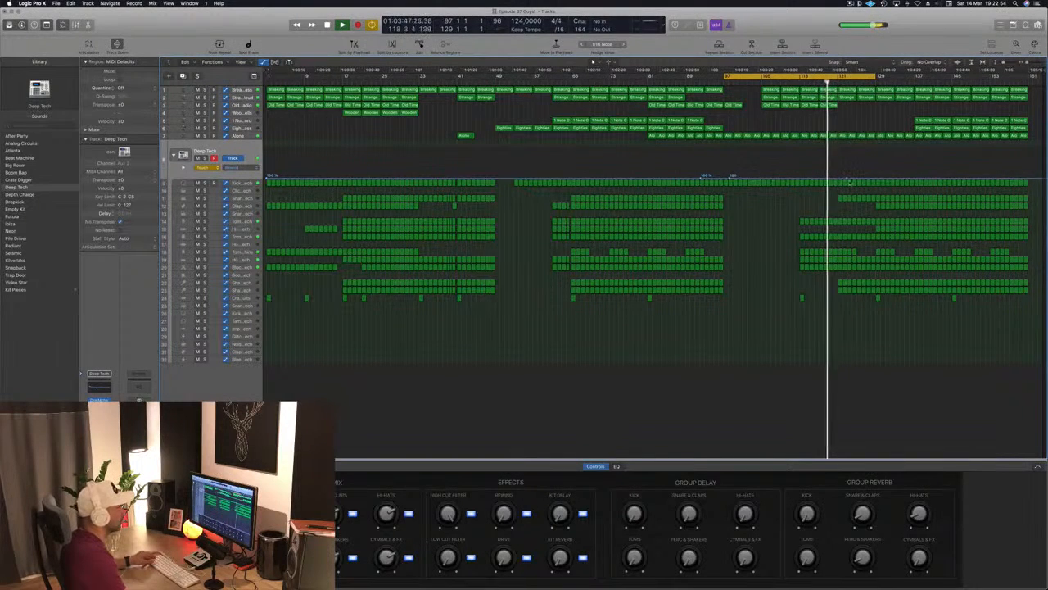
key(super+Right)
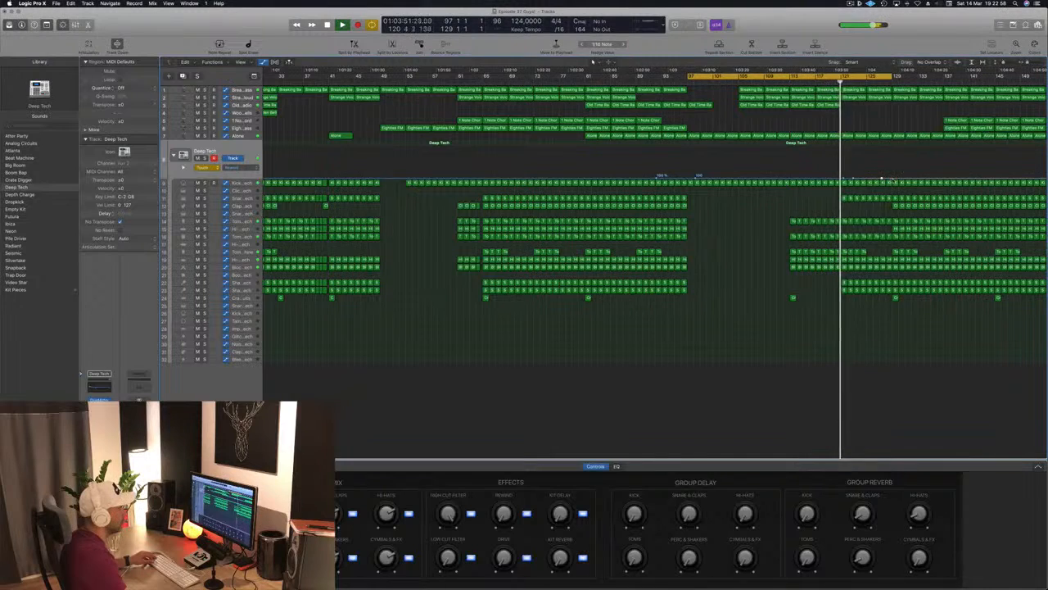
click(888, 177)
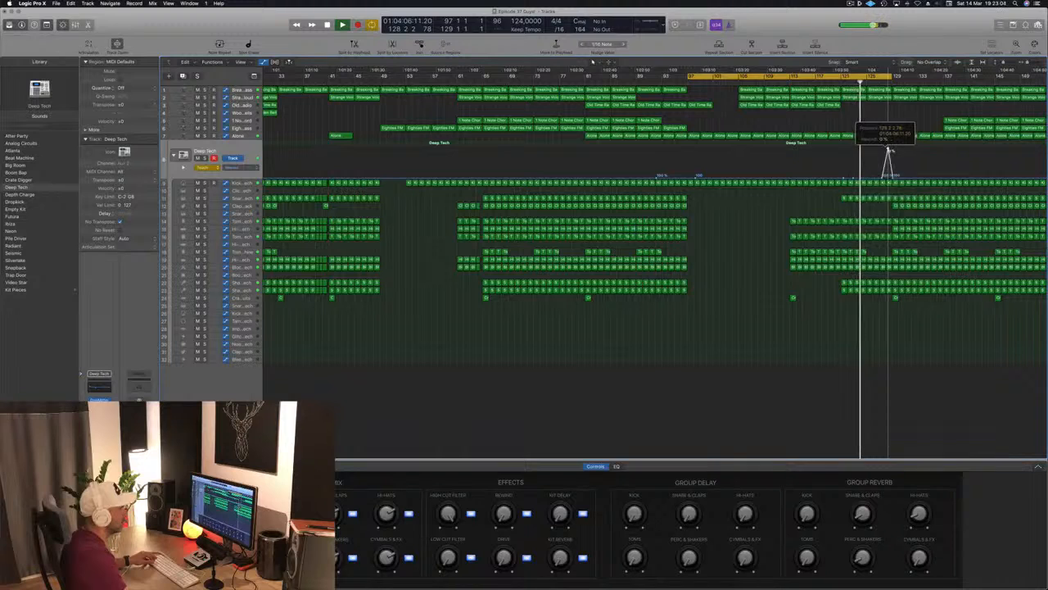
key(super+Right)
key(super+Right)
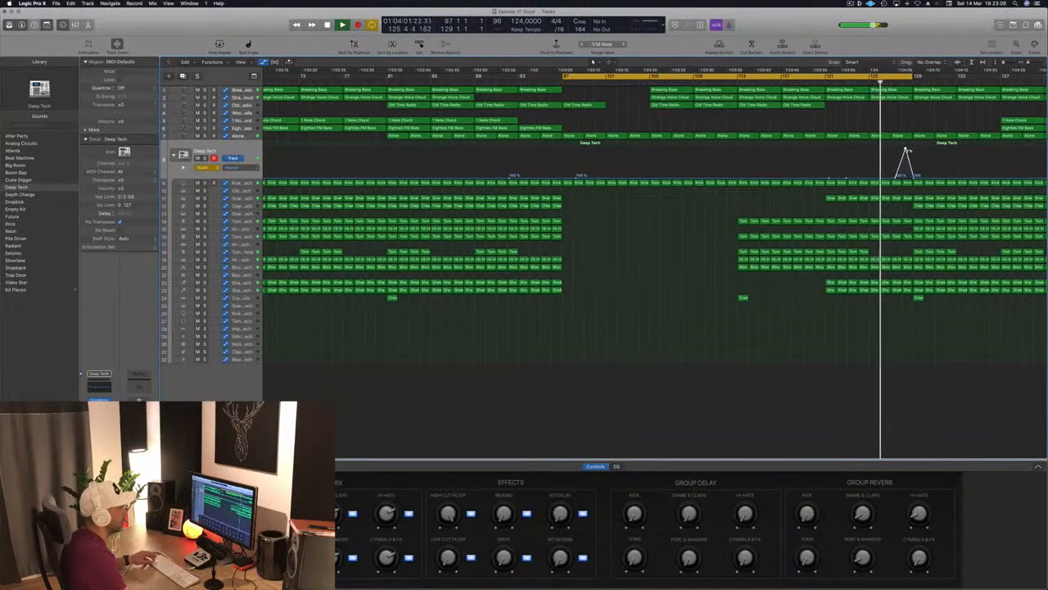
drag(907, 152, 872, 177)
click(880, 81)
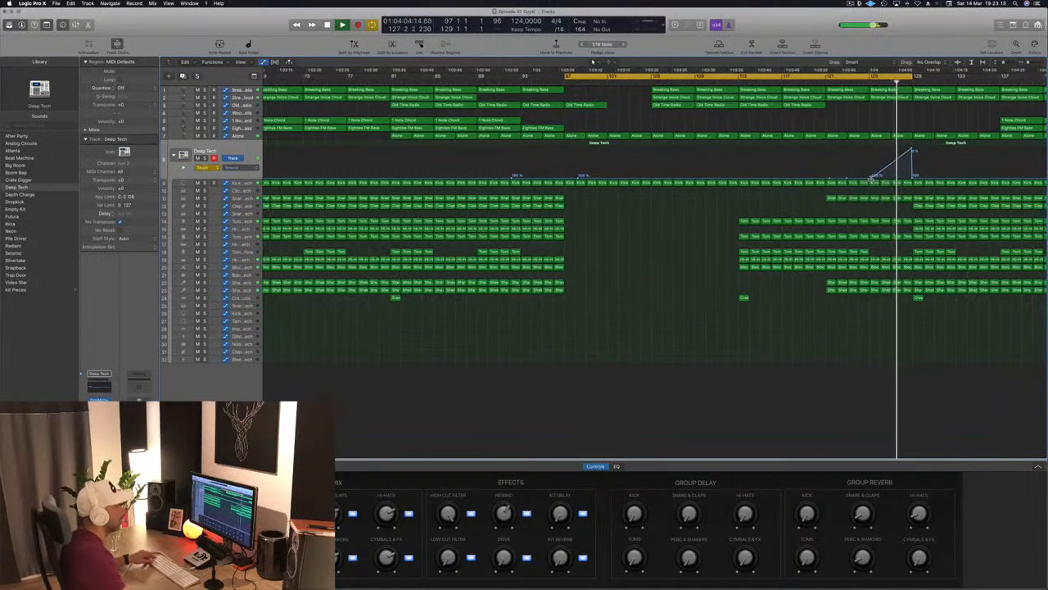
Step: Move the cycle range to start at bar 105, replay the build-up, and save the project
key(super+Left)
mouse_move(910, 77)
mouse_down()
mouse_move(946, 80)
mouse_move(723, 87)
mouse_up()
key(space)
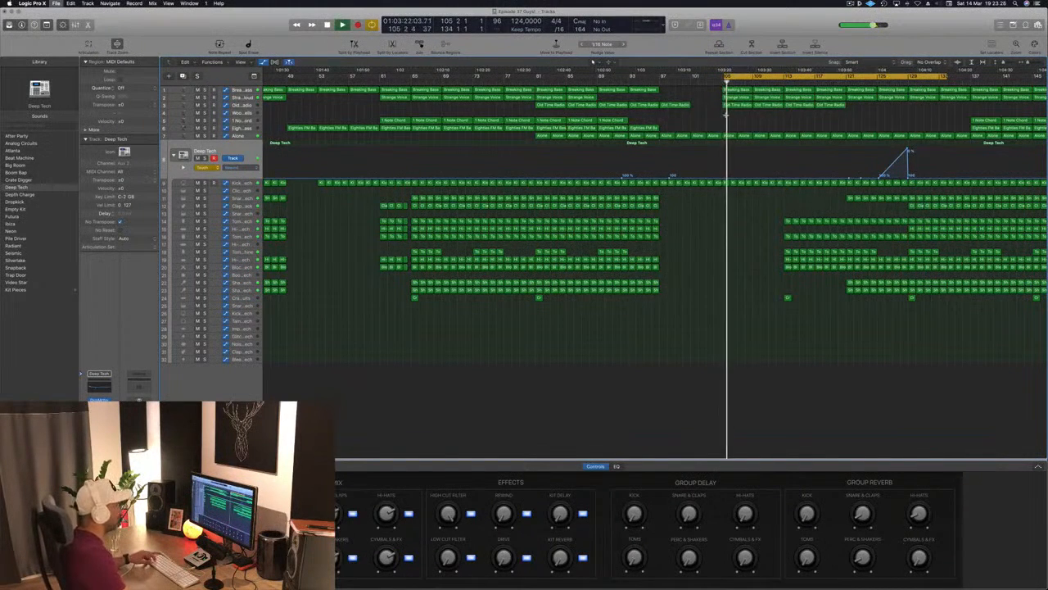
key(super+Left)
key(super+Left)
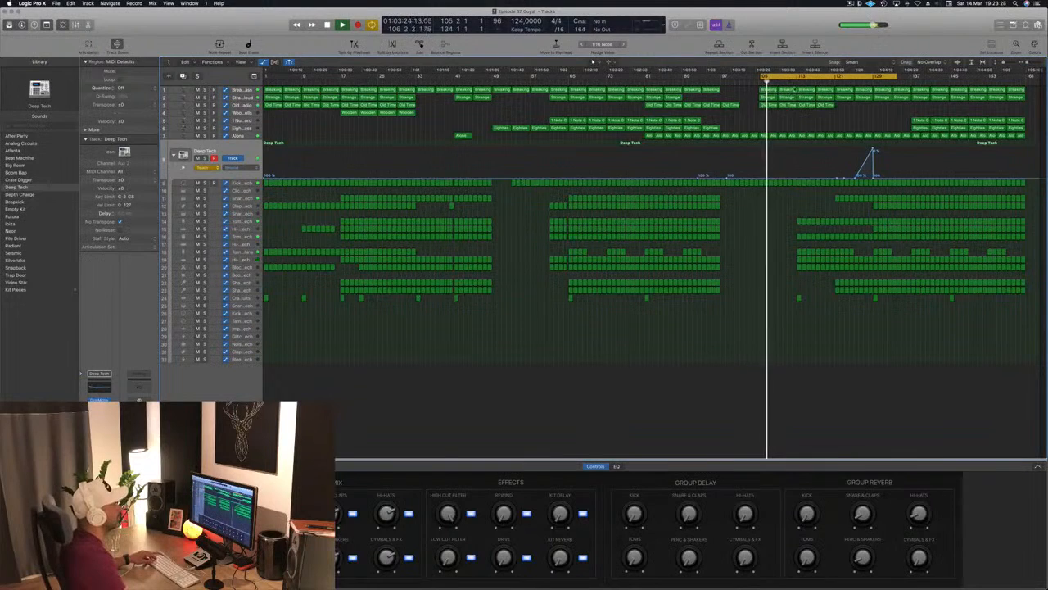
click(795, 83)
key(super+s)
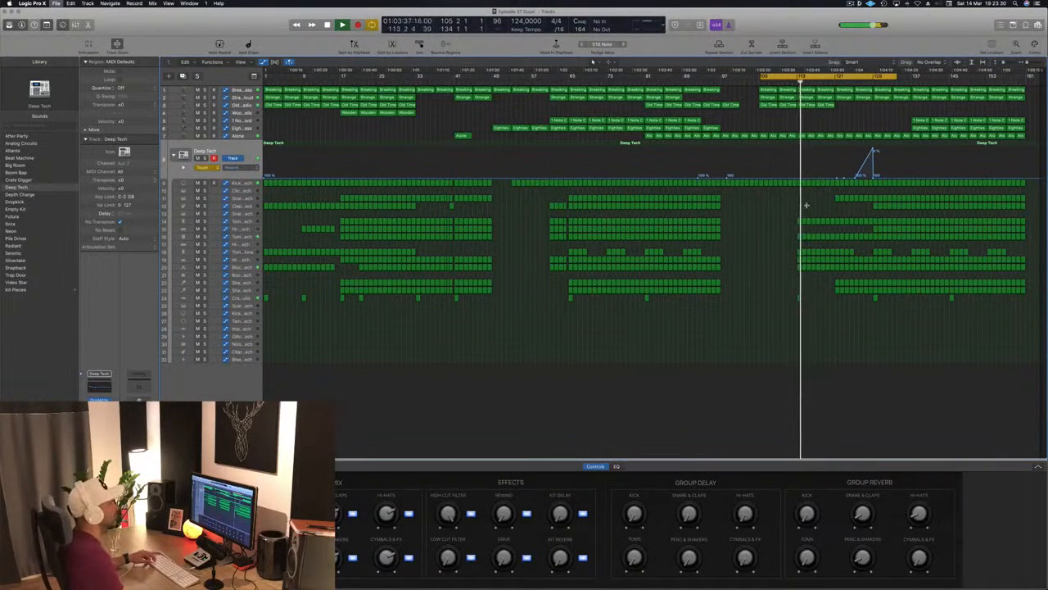
Step: Play the transition from bar 128 and move the cycle range to start at bar 129
scroll(742, 271, up, 2)
scroll(741, 270, up, 2)
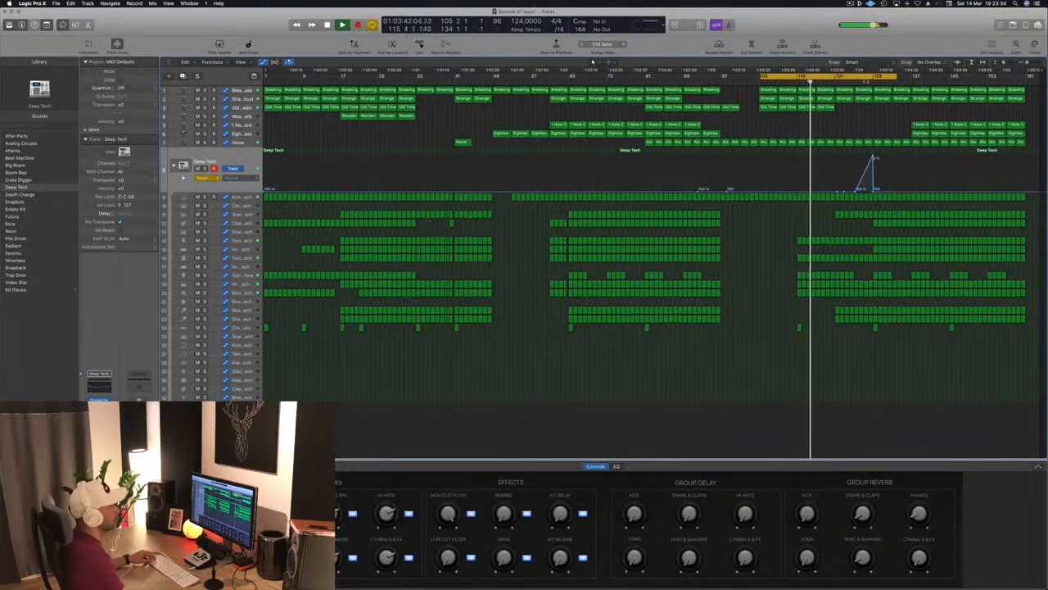
click(869, 82)
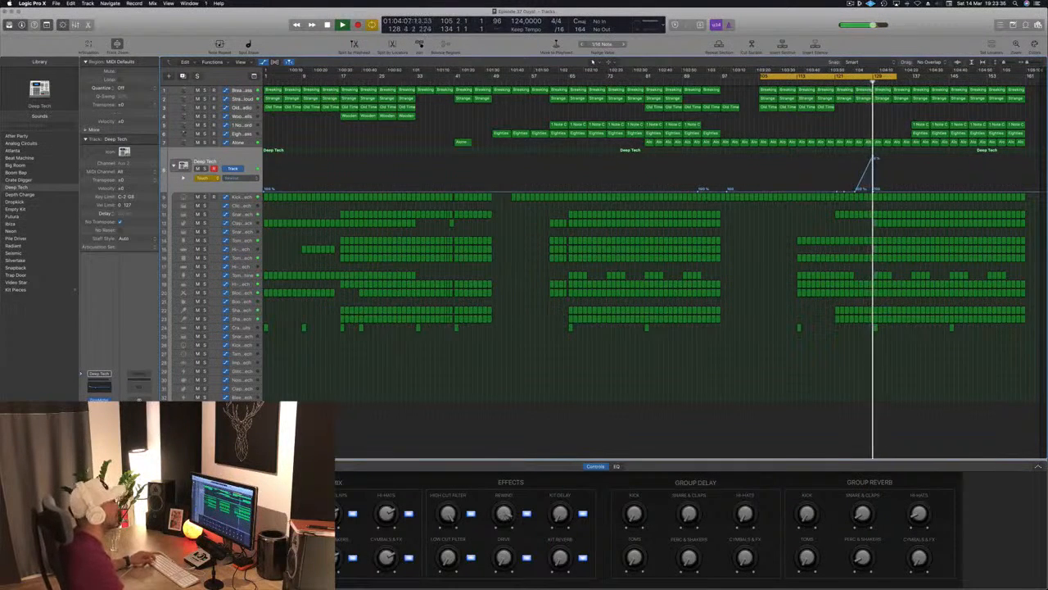
scroll(892, 94, left, 1)
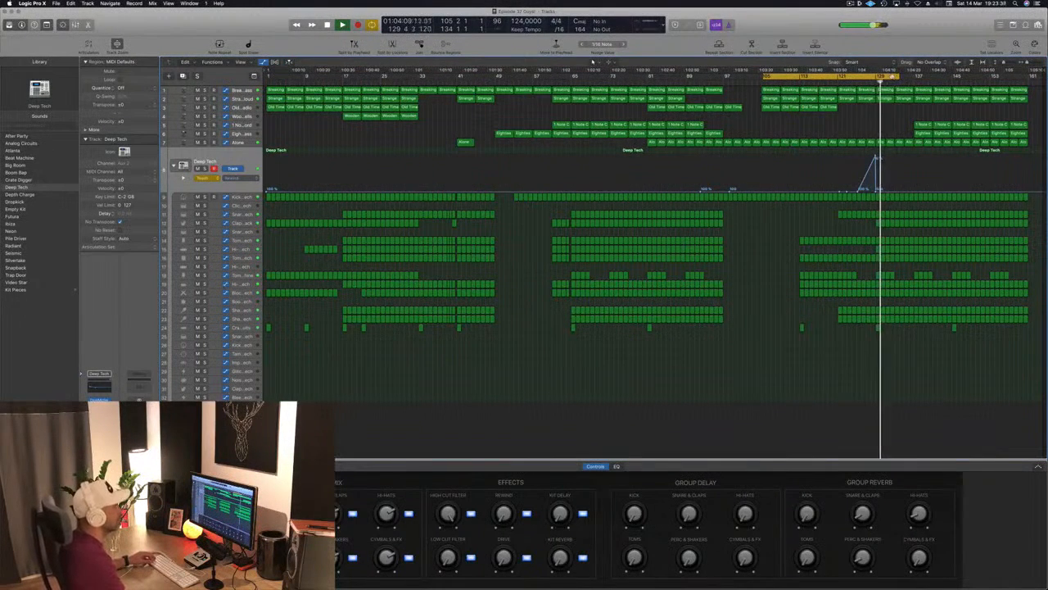
drag(895, 78, 1007, 80)
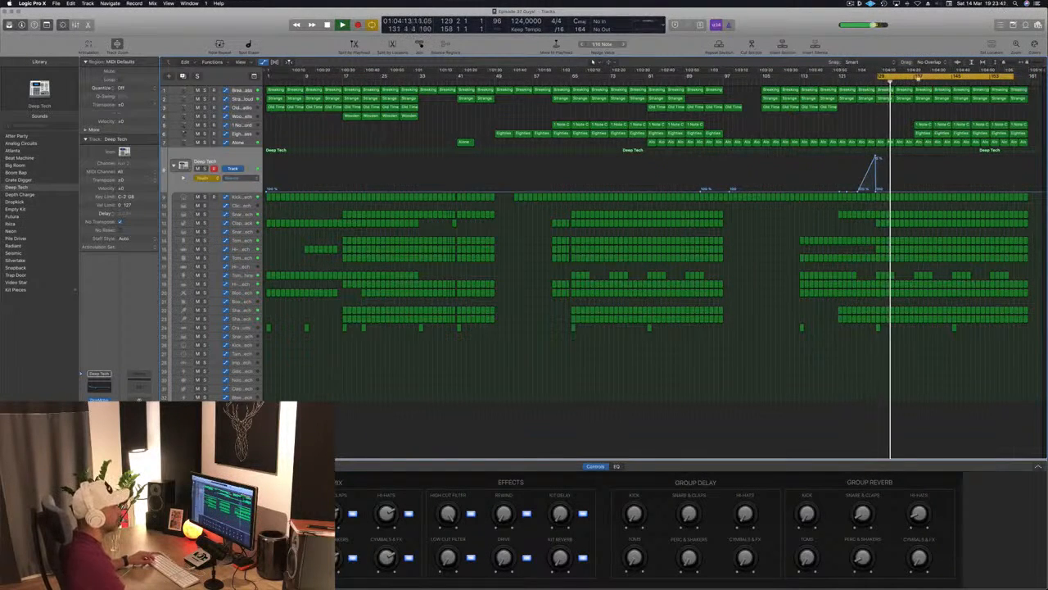
Step: Delete the 1 Note Chord and Eighties FM Bass regions from bar 153 to bar 161
drag(918, 79, 918, 80)
key(super+Right)
key(super+Right)
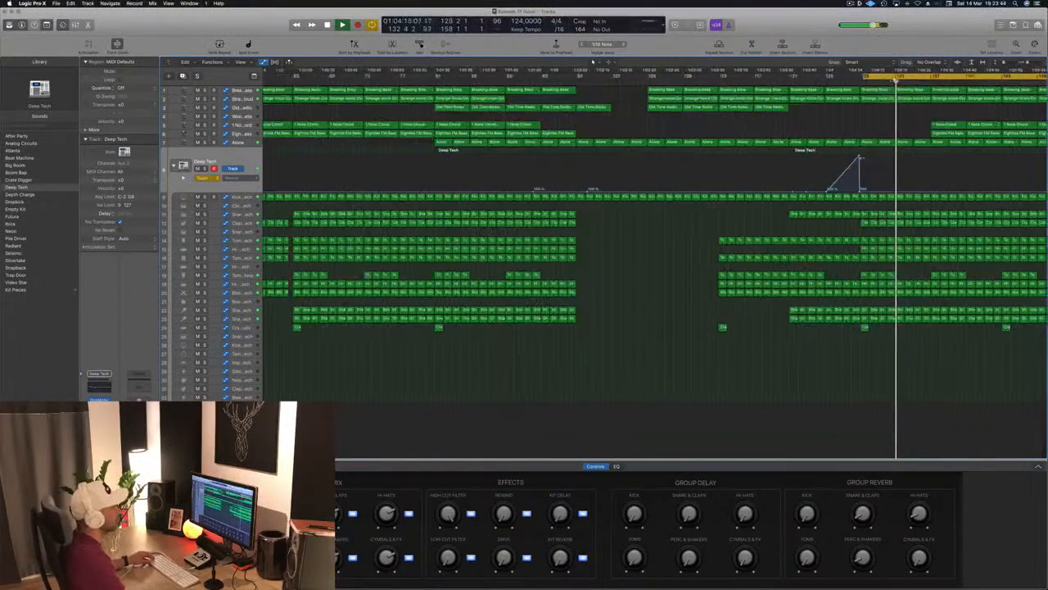
key(super+Right)
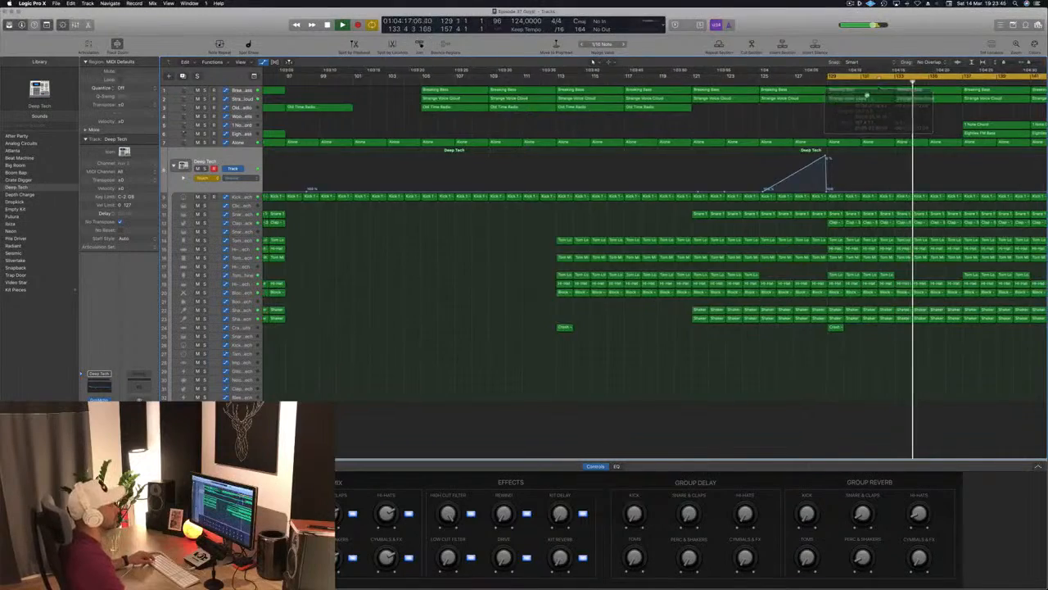
key(super+Left)
key(super+Left)
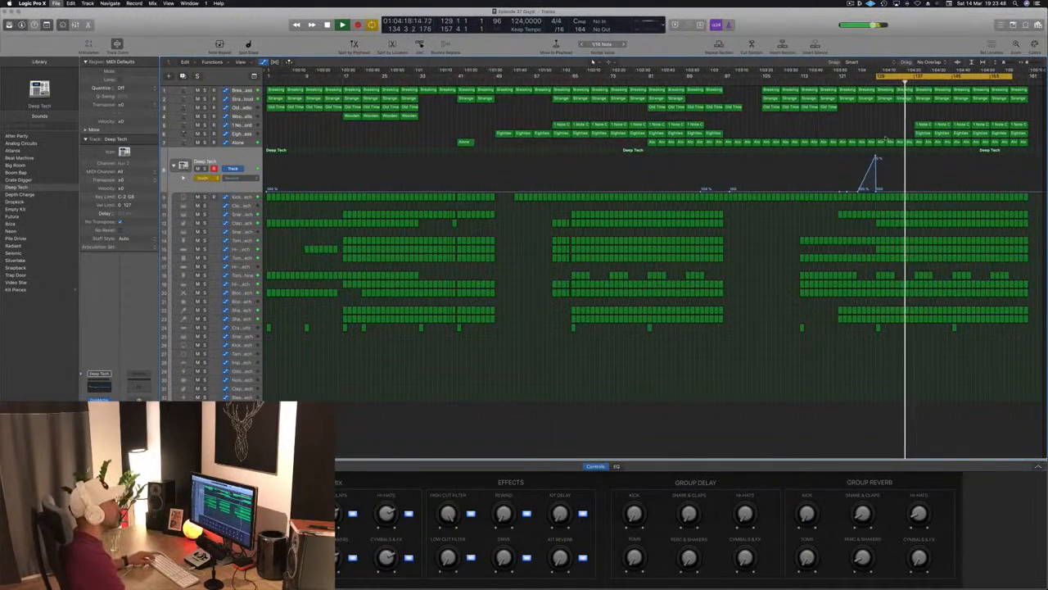
key(super+Right)
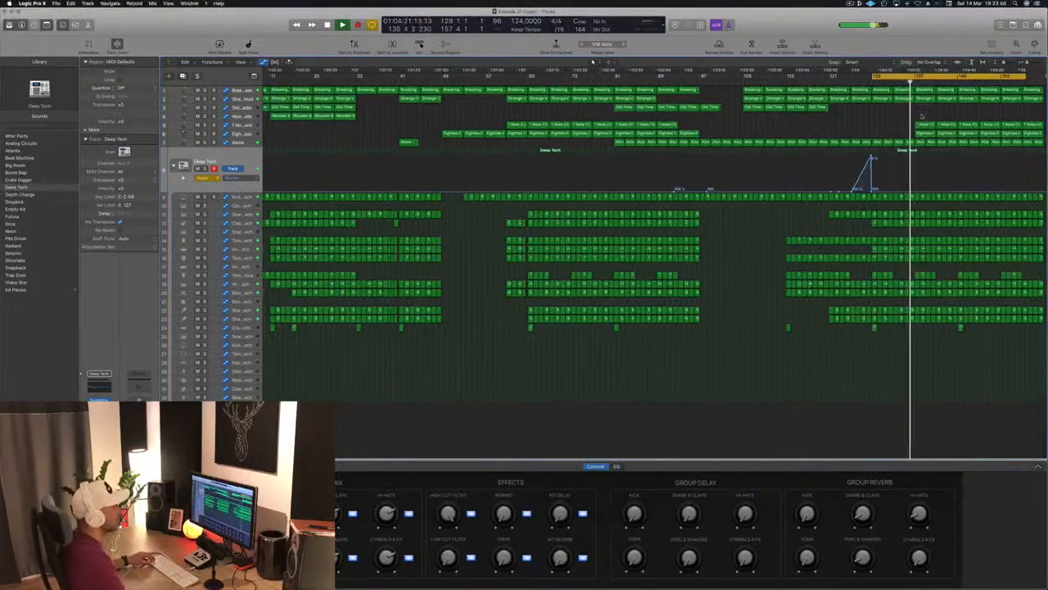
key(super+Right)
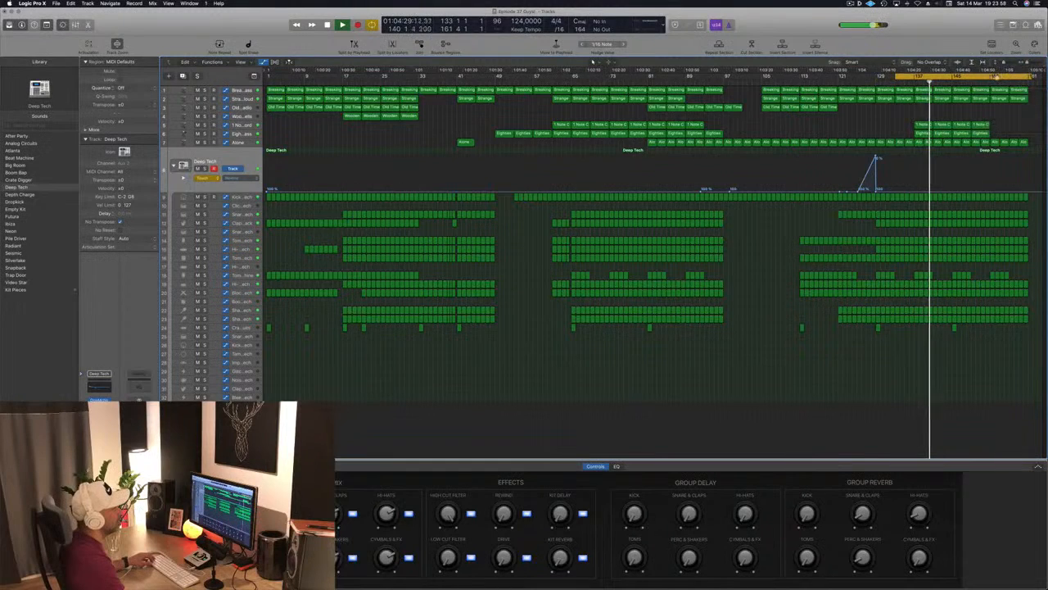
Step: Repeat the section from bar 153 to bar 161 so the arrangement extends to bar 169, and save the project
drag(992, 78, 1025, 81)
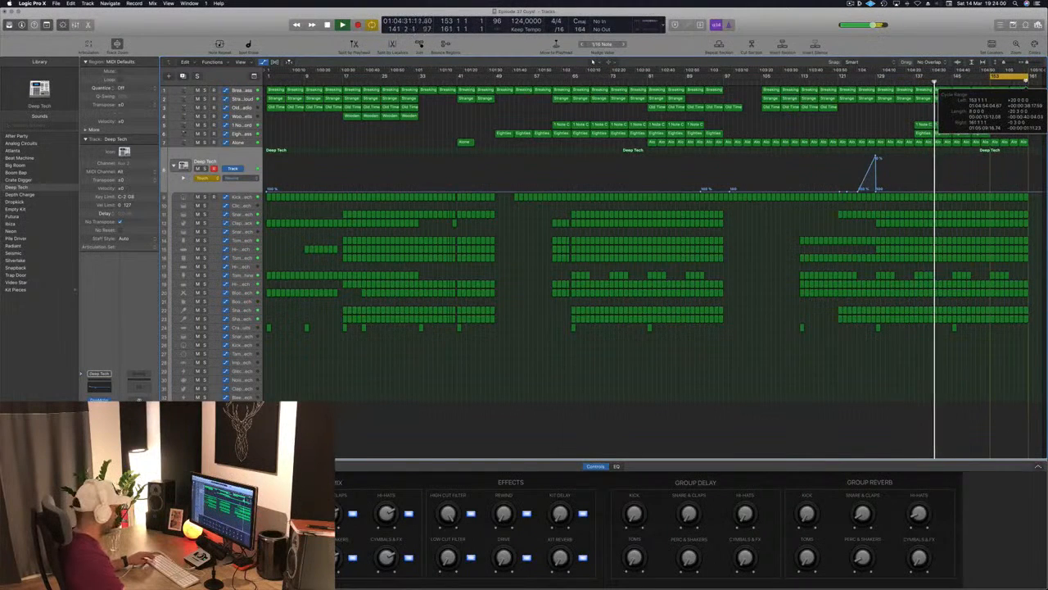
key(ctrl+super+r)
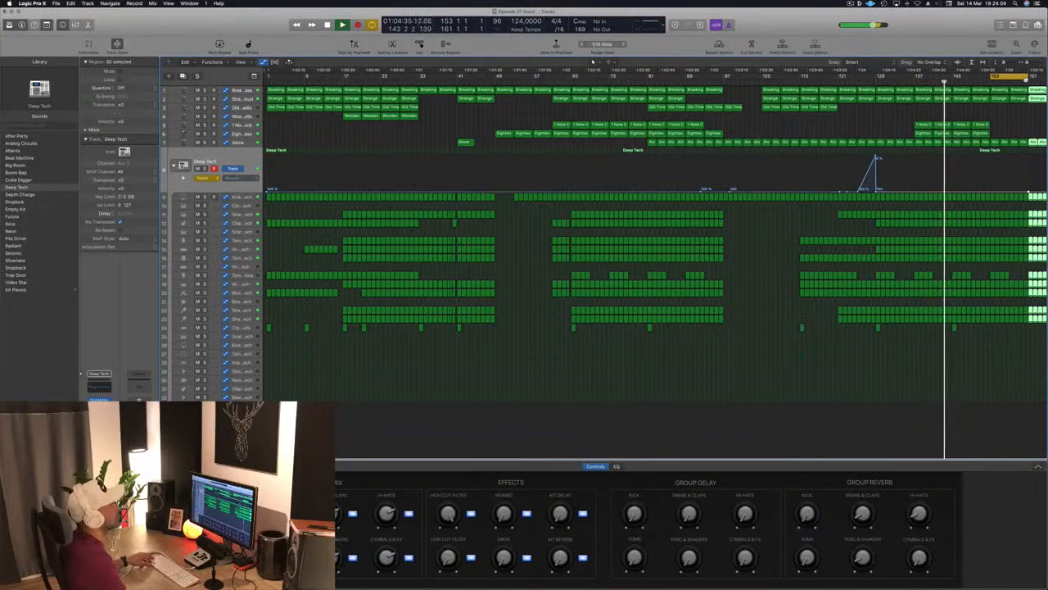
scroll(991, 124, left, 2)
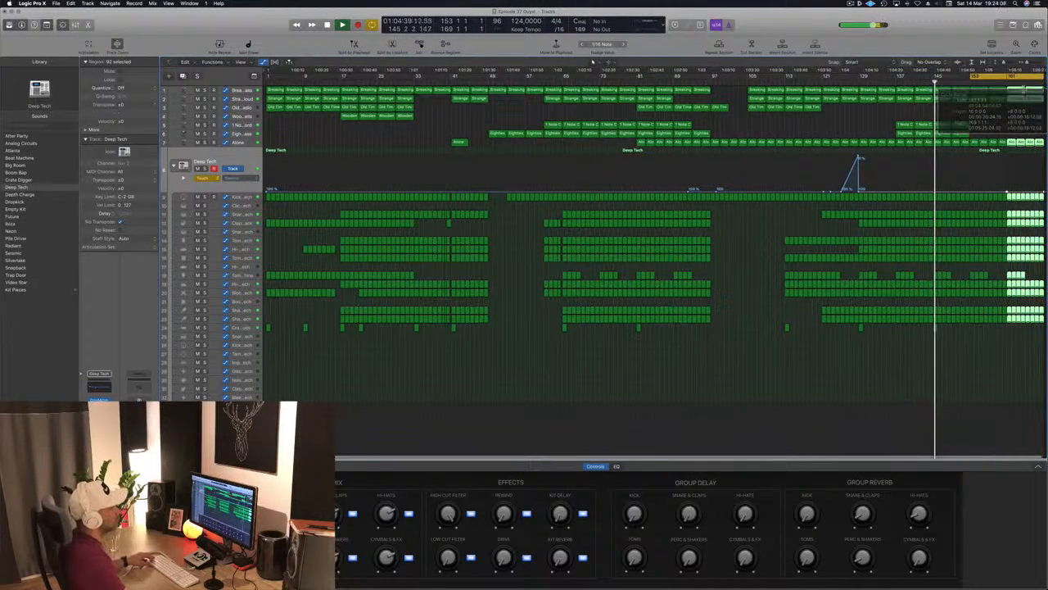
click(857, 119)
key(super+s)
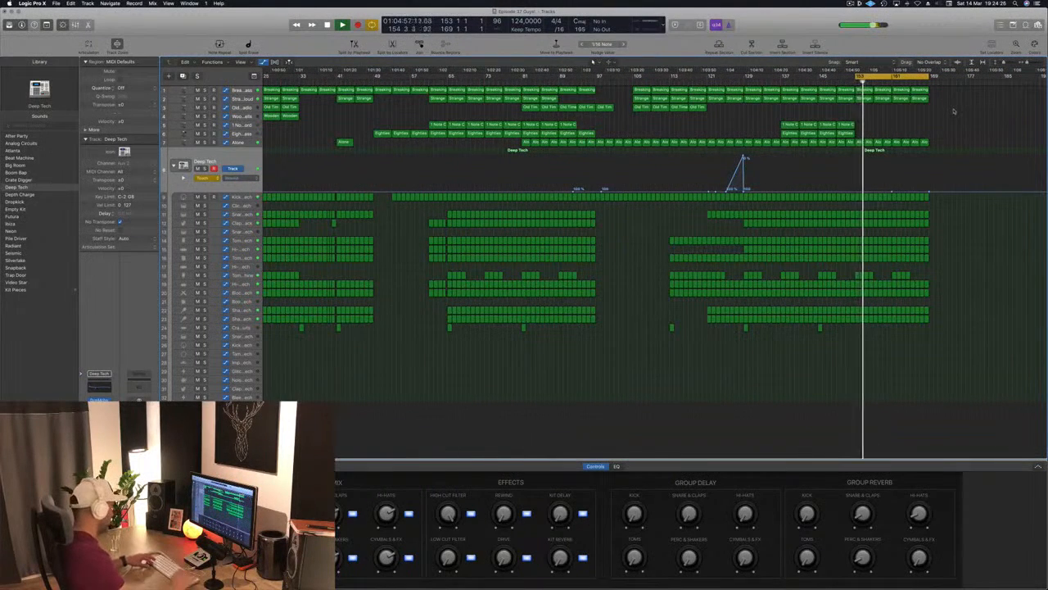
Step: Repeat the section from bar 153 to bar 169 and delete the copied Alone regions from bar 169 to bar 185
key(super+z)
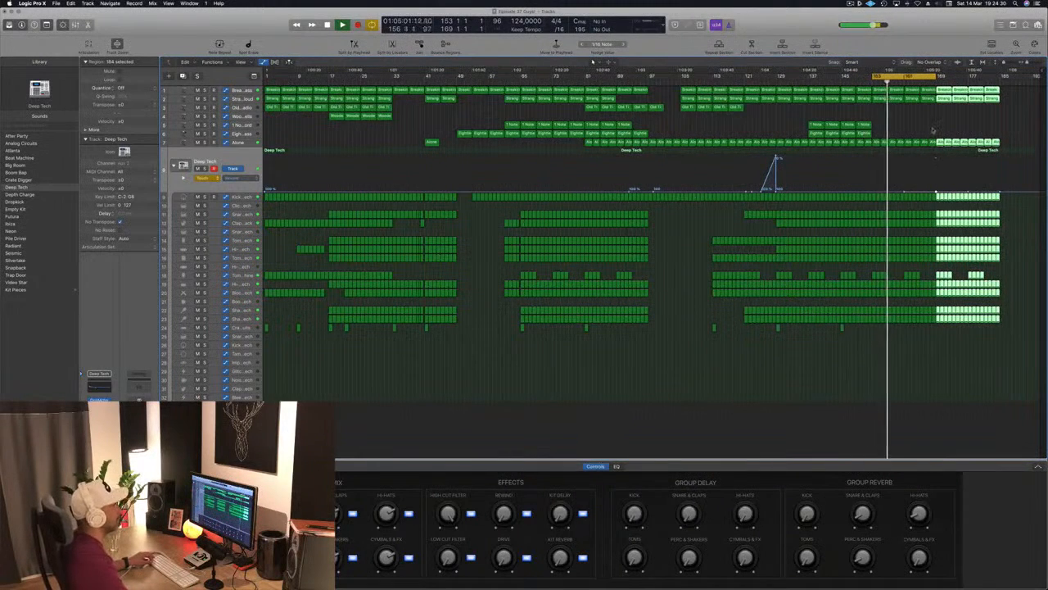
drag(941, 134, 1017, 144)
key(Delete)
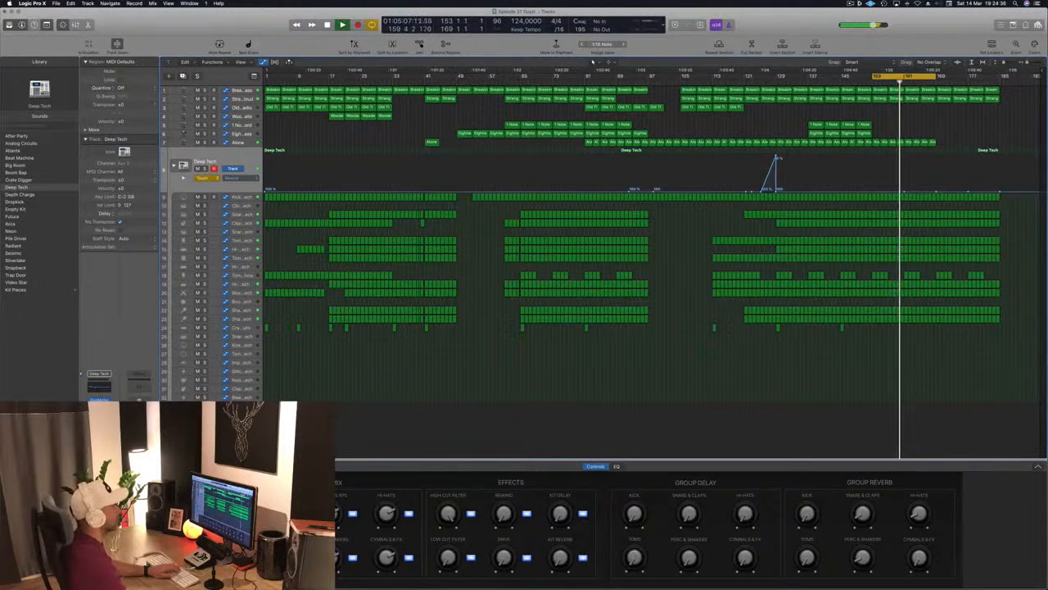
Step: Delete the Strange Voice Cloud regions from bar 137 to bar 145 and extend the cycle range from bar 153 to bar 185
click(803, 80)
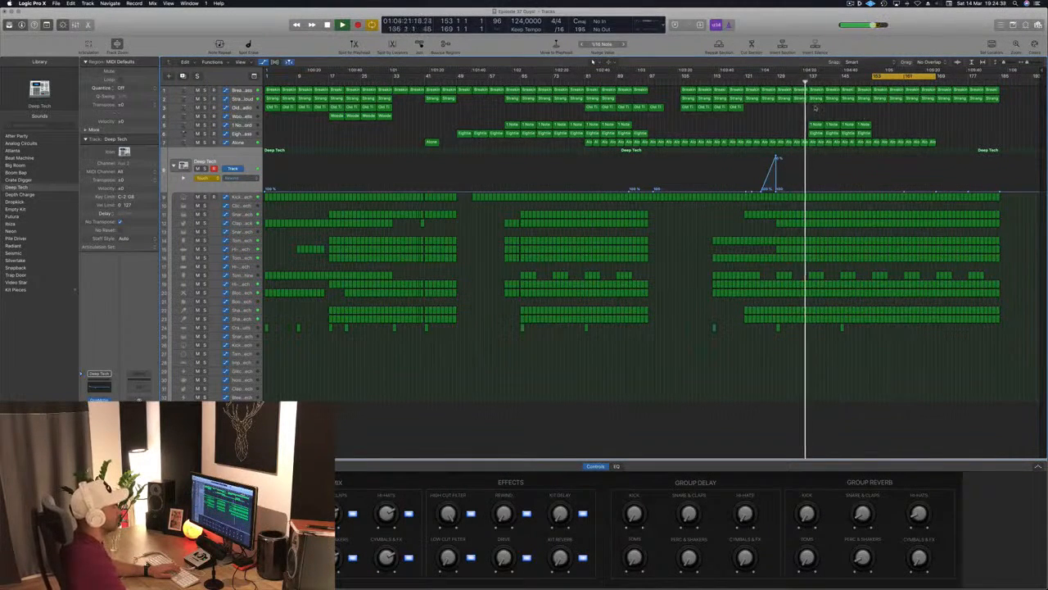
drag(813, 107, 832, 104)
key(Delete)
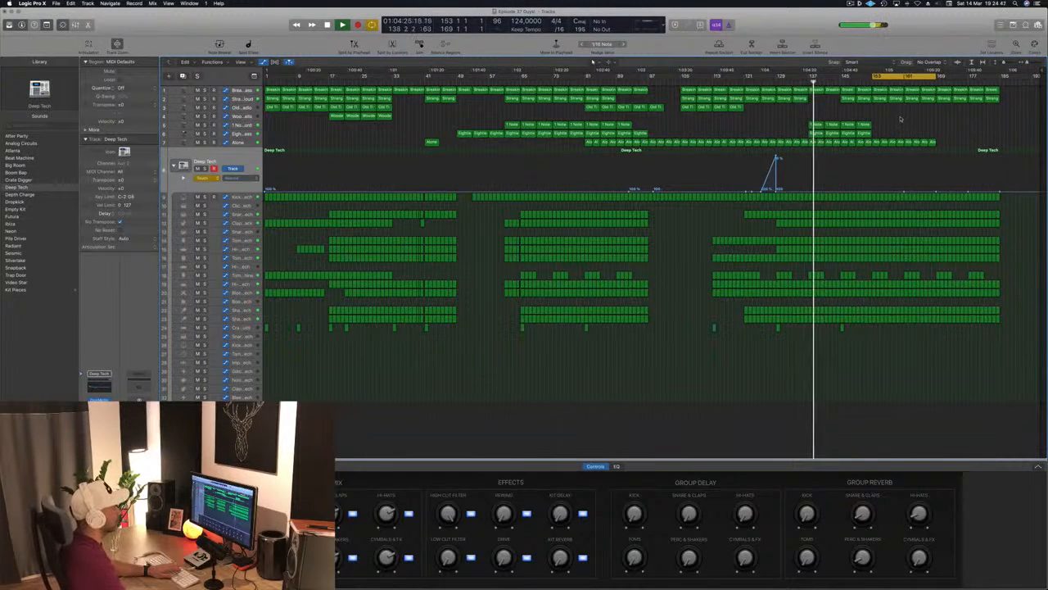
click(868, 80)
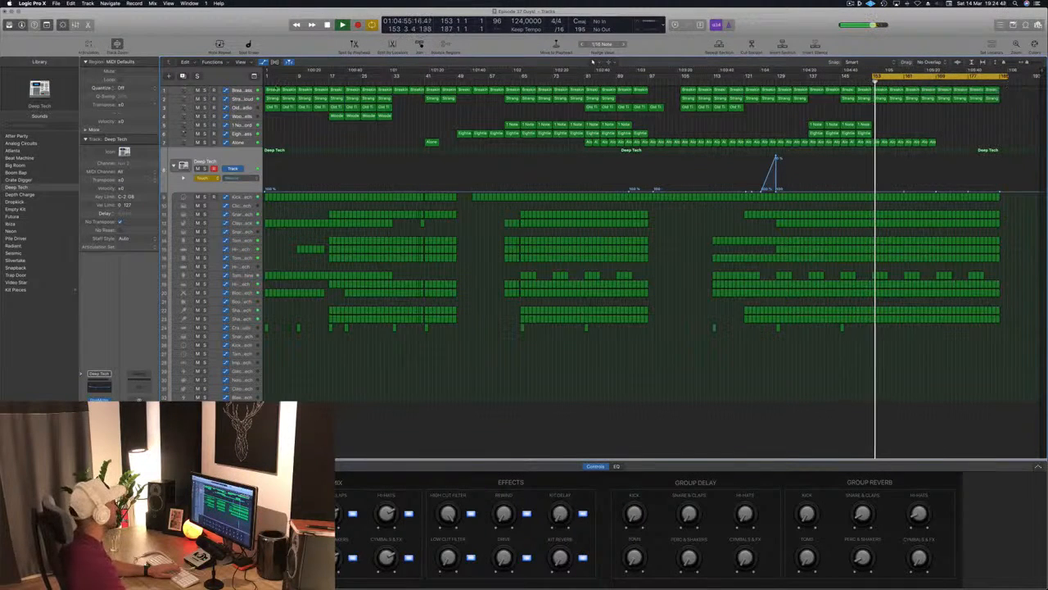
Step: Raise the Breaking Bass automation to a peak at bar 161 and delete that track's regions from bar 169 to bar 185
click(234, 91)
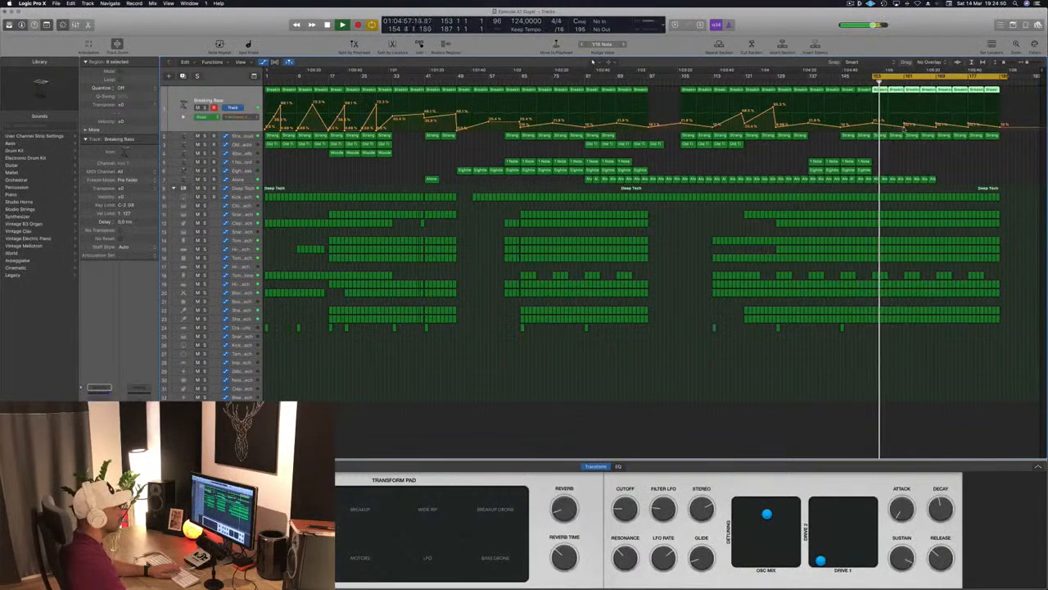
click(904, 127)
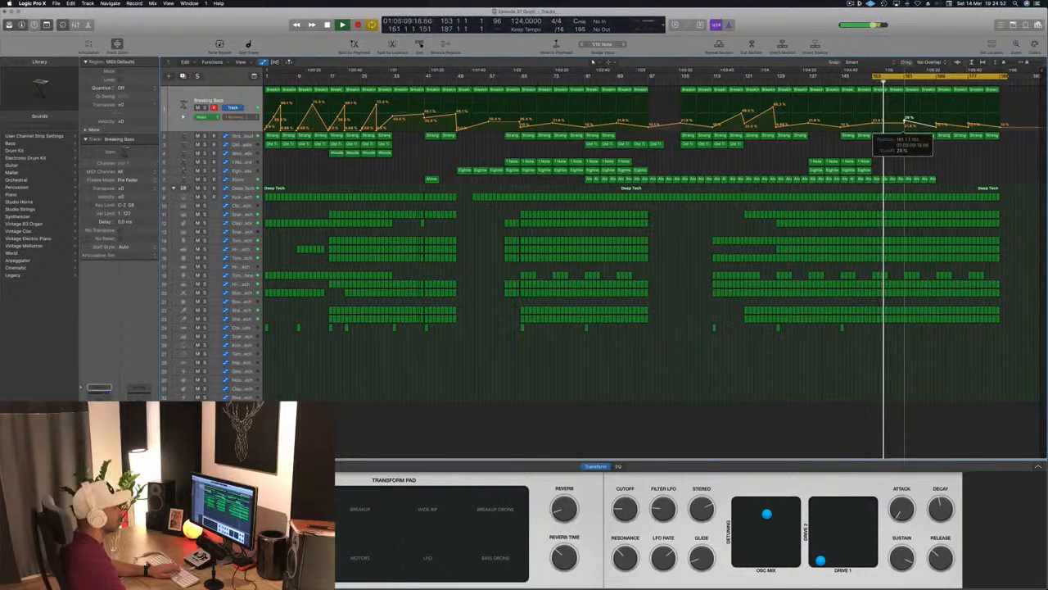
click(905, 123)
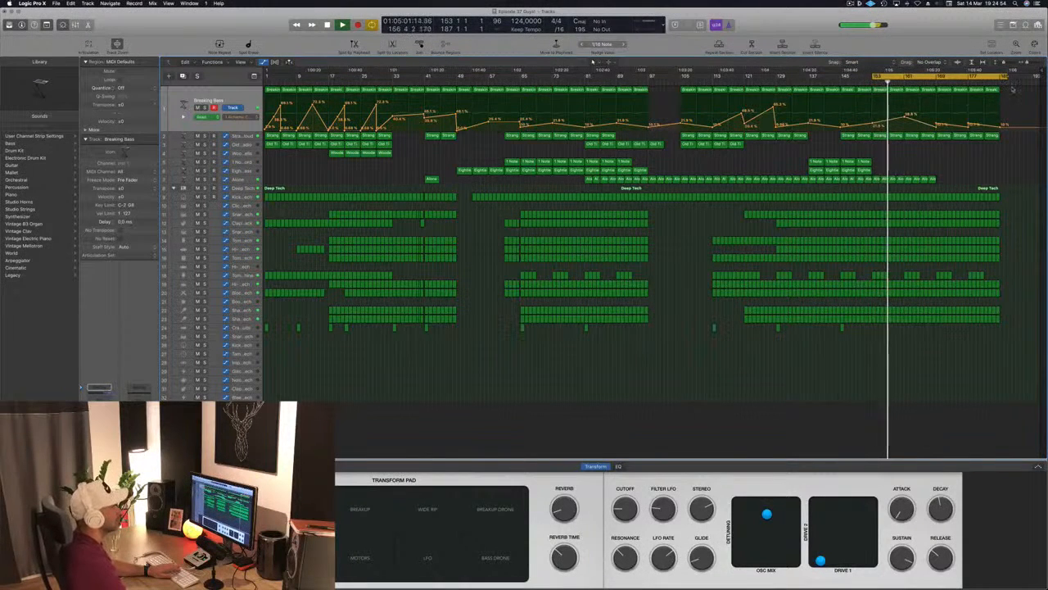
drag(1012, 86, 935, 95)
key(Delete)
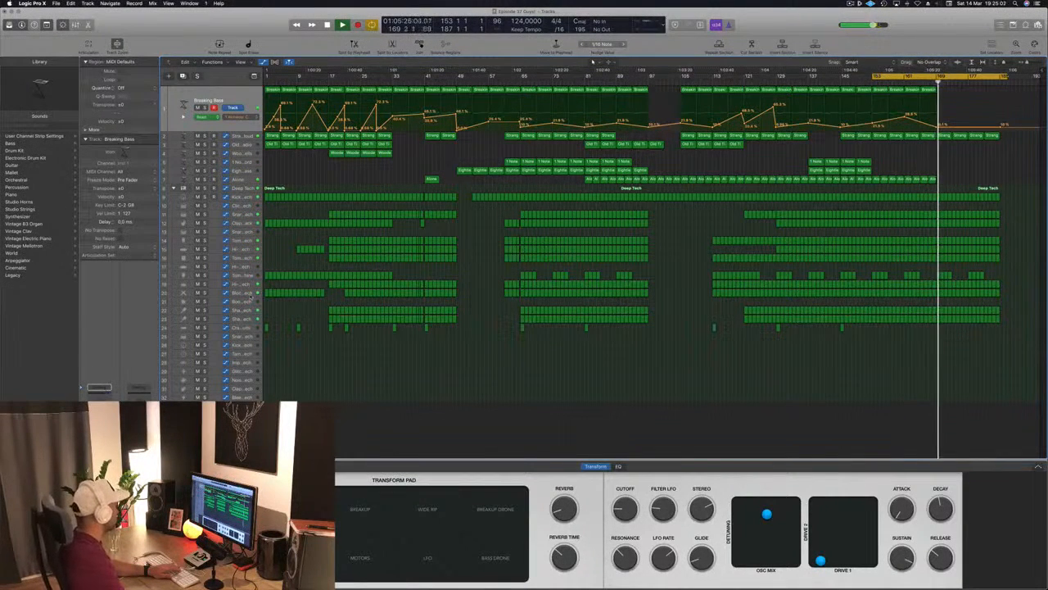
Step: Shape the Block track's low cut automation to peak at bar 177 between bars 169 and 185, and delete its regions from bar 177 onward
click(250, 295)
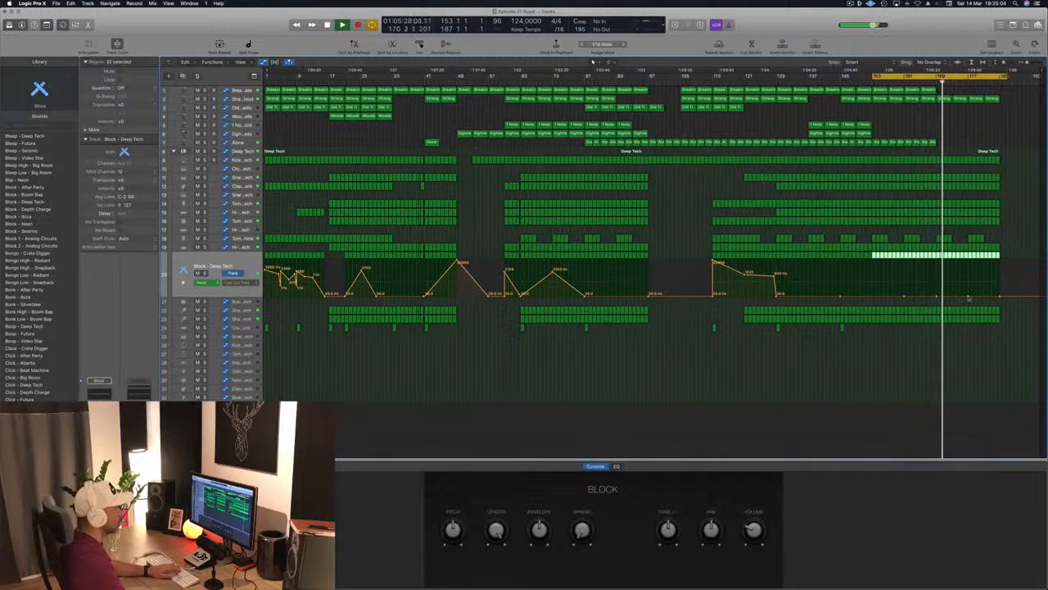
drag(969, 297, 969, 259)
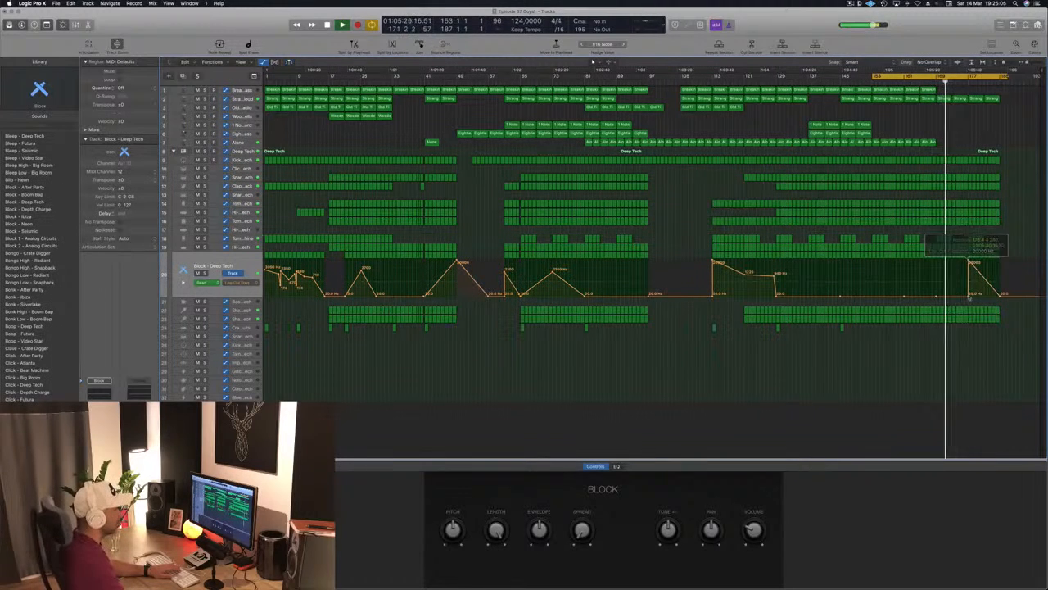
click(969, 297)
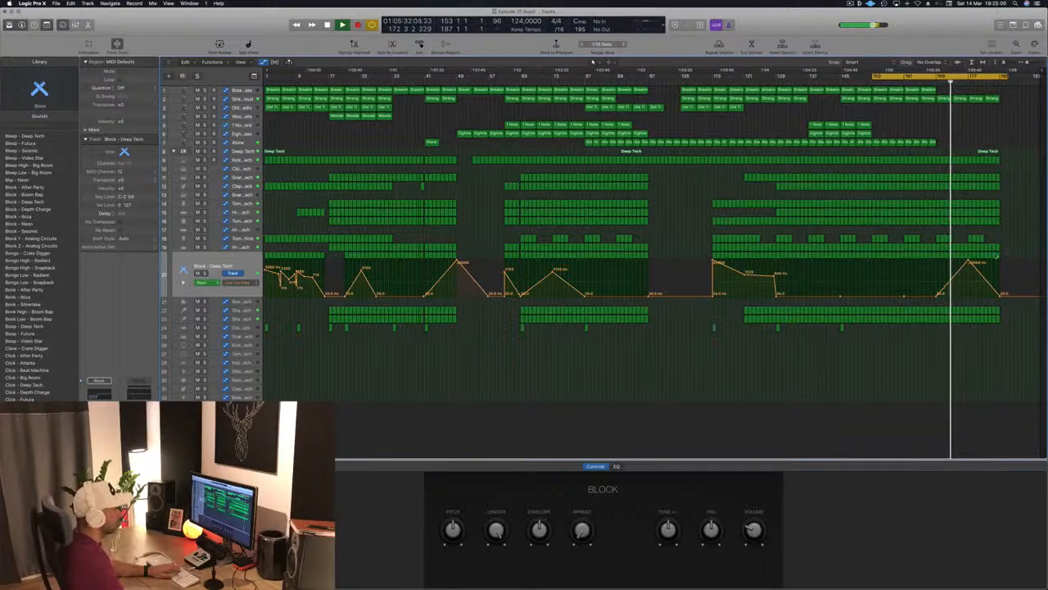
drag(1007, 253, 967, 257)
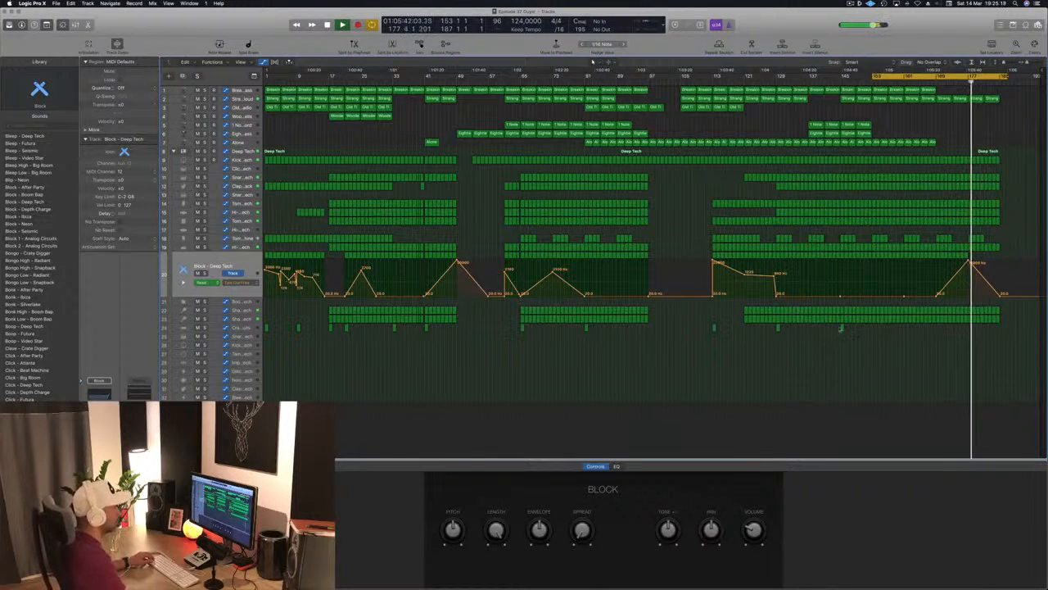
Step: Copy the crash region from bar 145 to bar 185 and save the project
drag(841, 329, 1003, 334)
key(super+s)
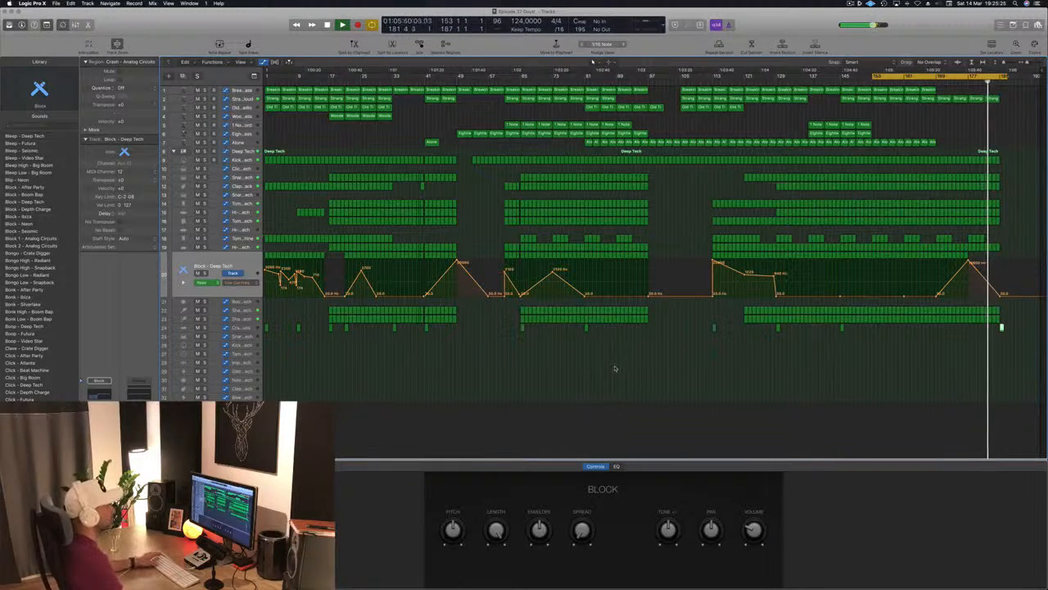
Step: Audition the outro from bar 153 and check the settings of the Breaking Bass track's side-chain compressor
click(616, 381)
key(space)
key(space)
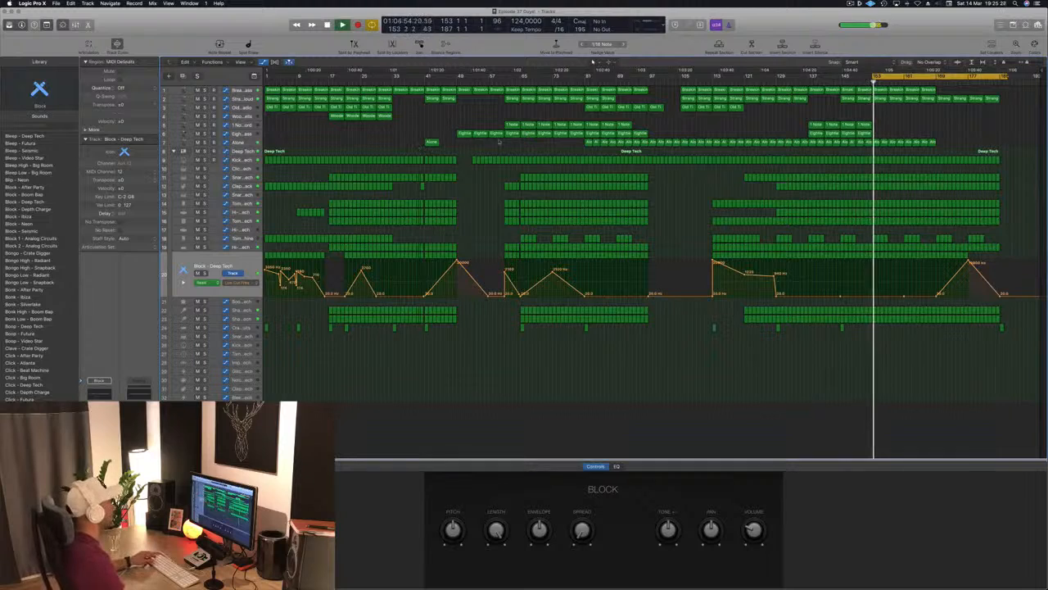
click(236, 90)
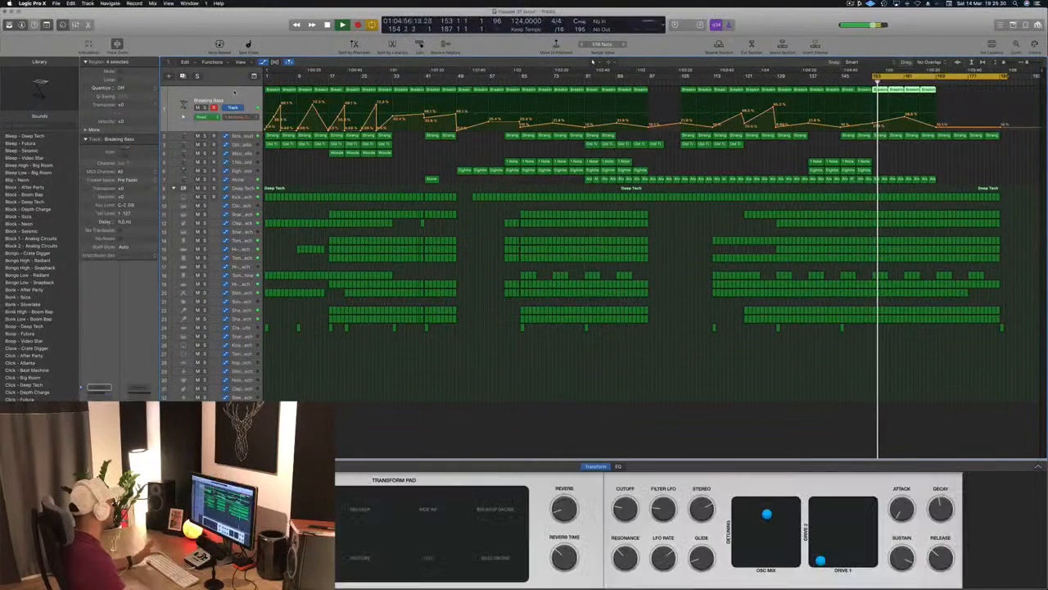
key(v)
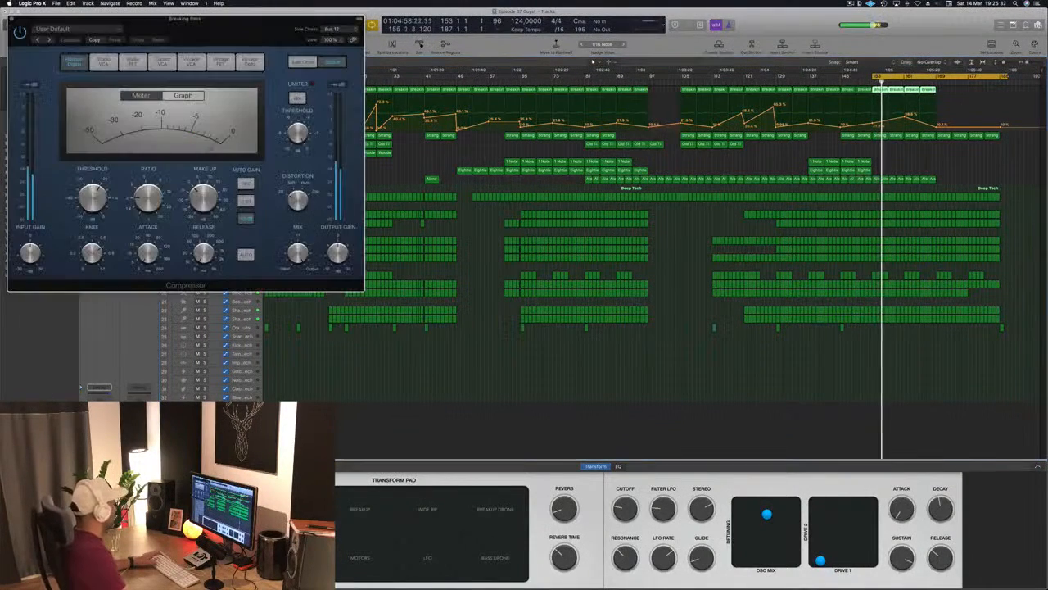
drag(11, 21, 425, 299)
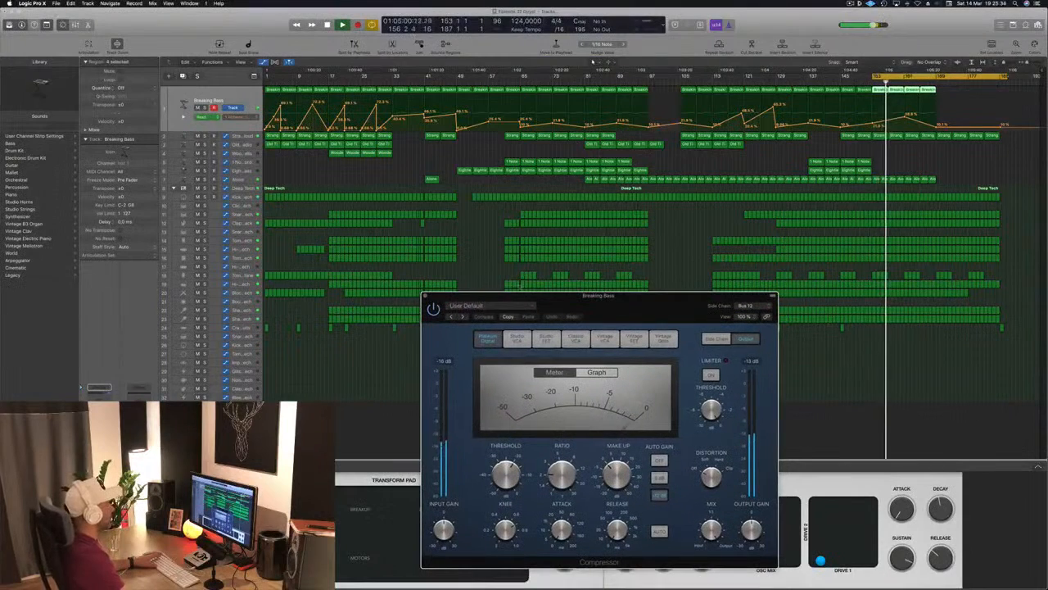
click(425, 297)
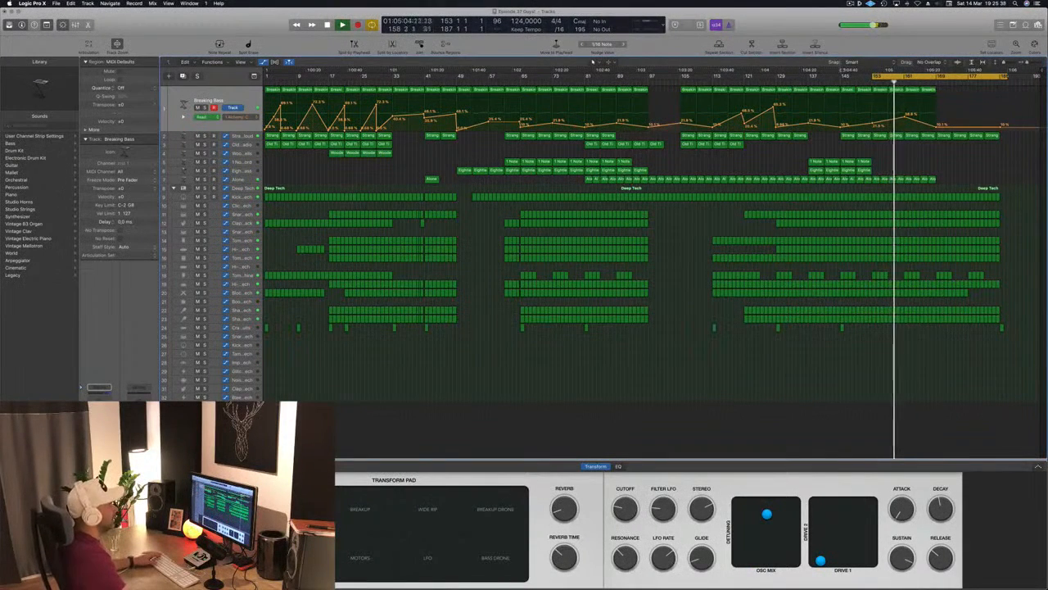
Step: Extend the cycle range back to bar 1 and review the Strange Voice Cloud, Kick 1 and Wooden Bells tracks during playback
drag(871, 76, 266, 76)
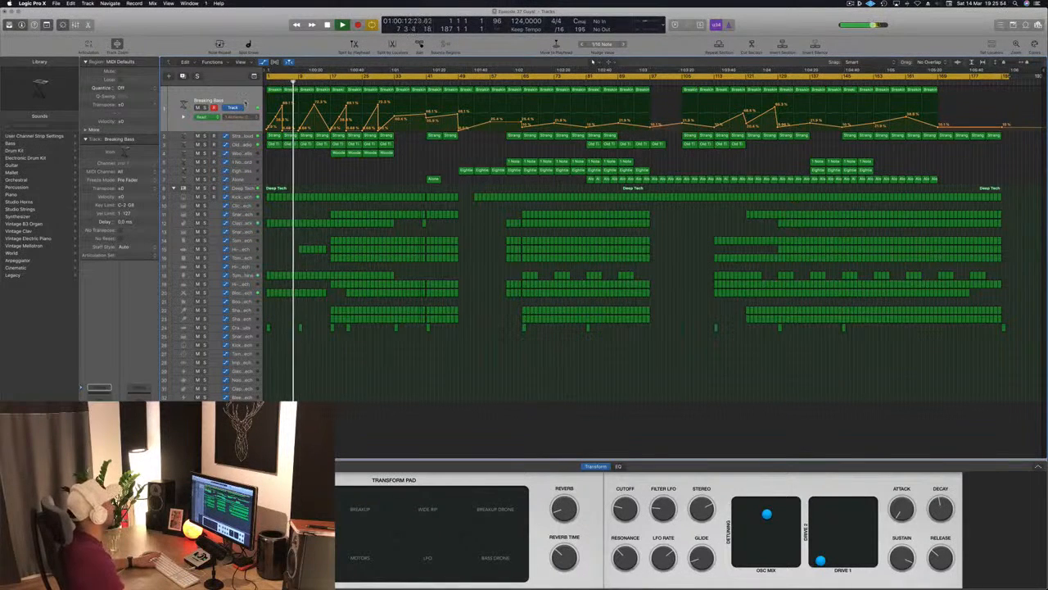
click(244, 136)
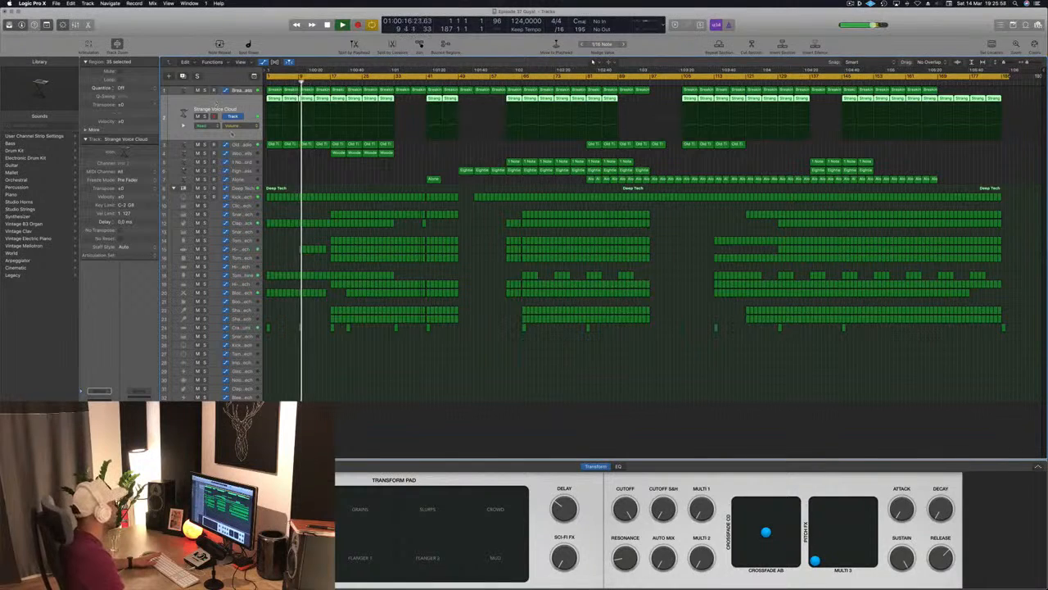
click(367, 177)
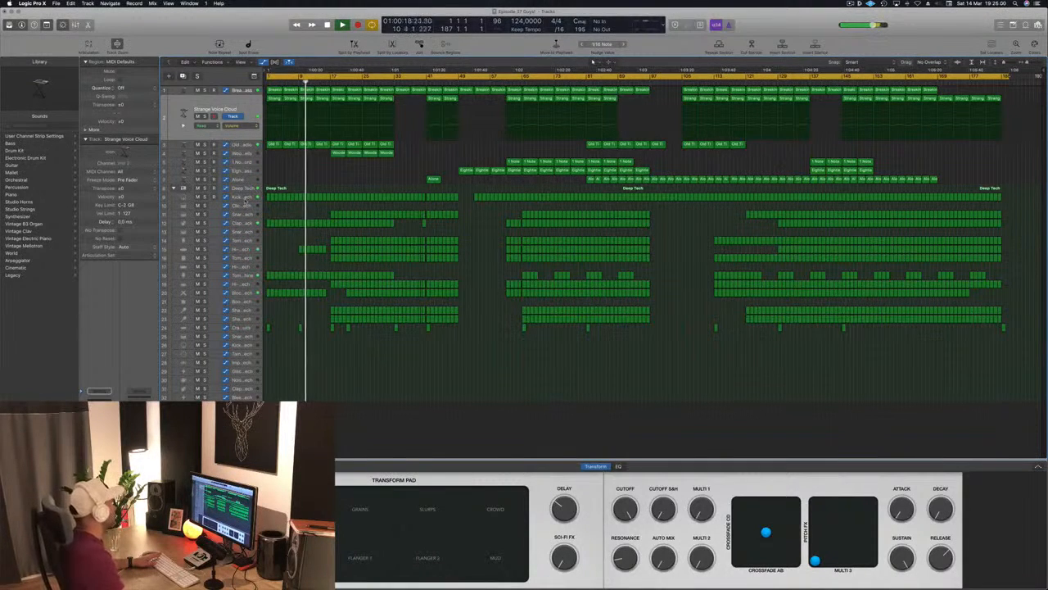
click(244, 199)
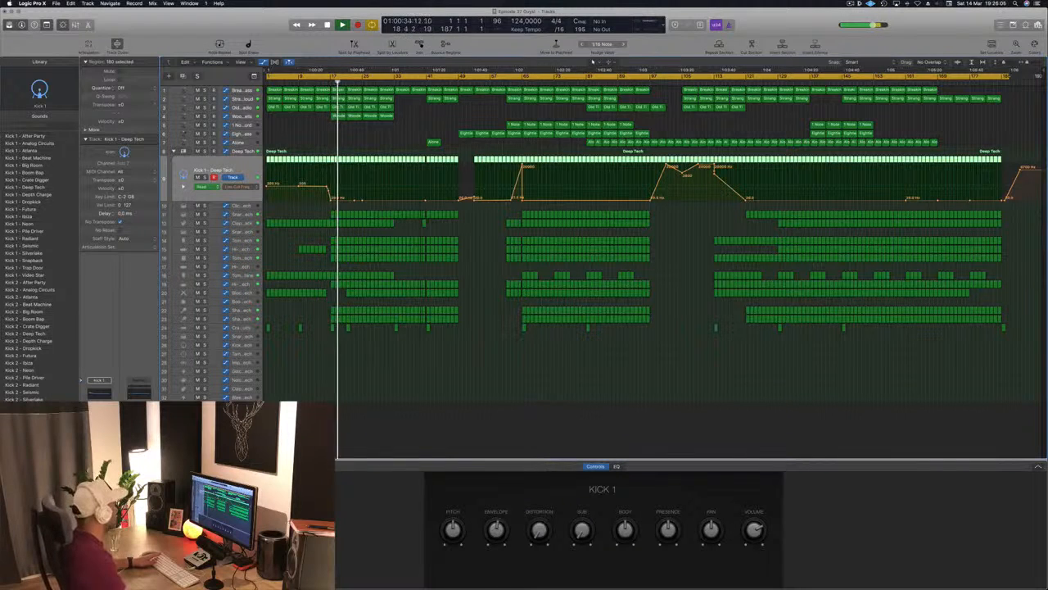
click(242, 116)
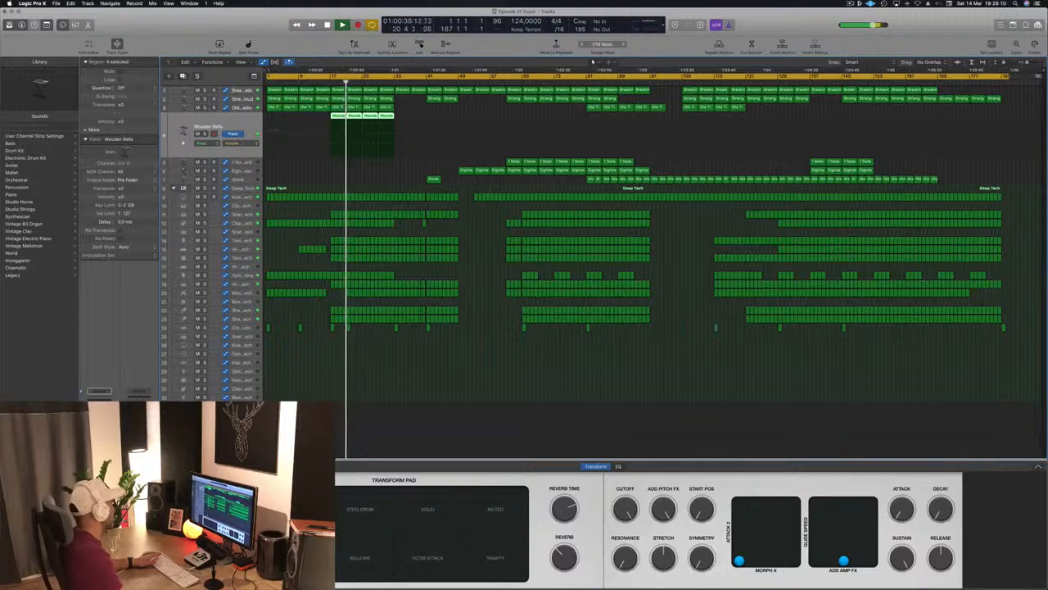
Step: Set a Vintage Opto compressor on the Breaking Bass track with about -23.5 dB threshold and a higher ratio, and audition it from bar 32
click(249, 90)
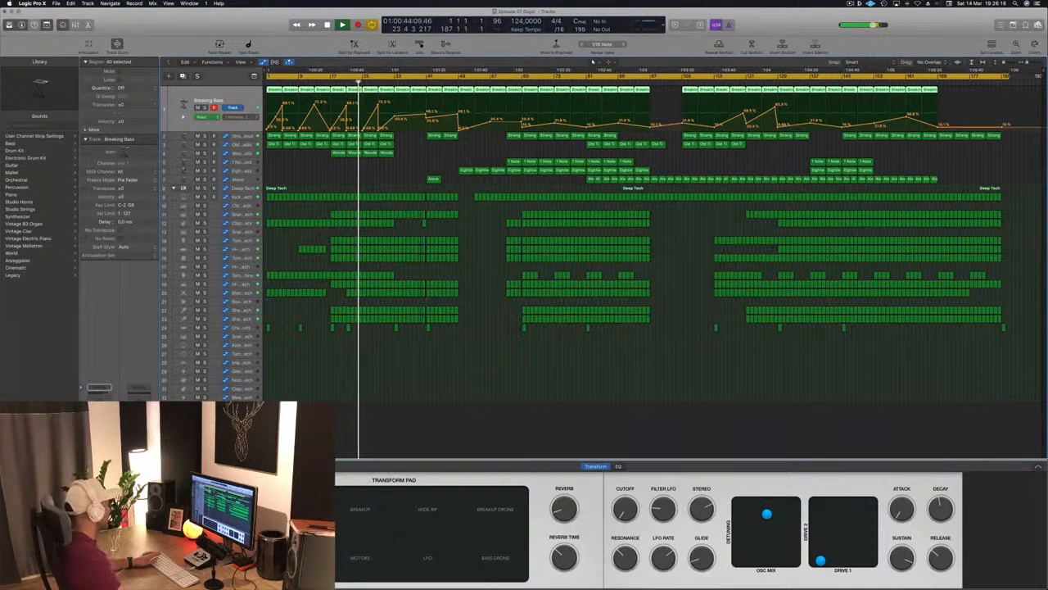
click(99, 442)
drag(234, 31, 623, 118)
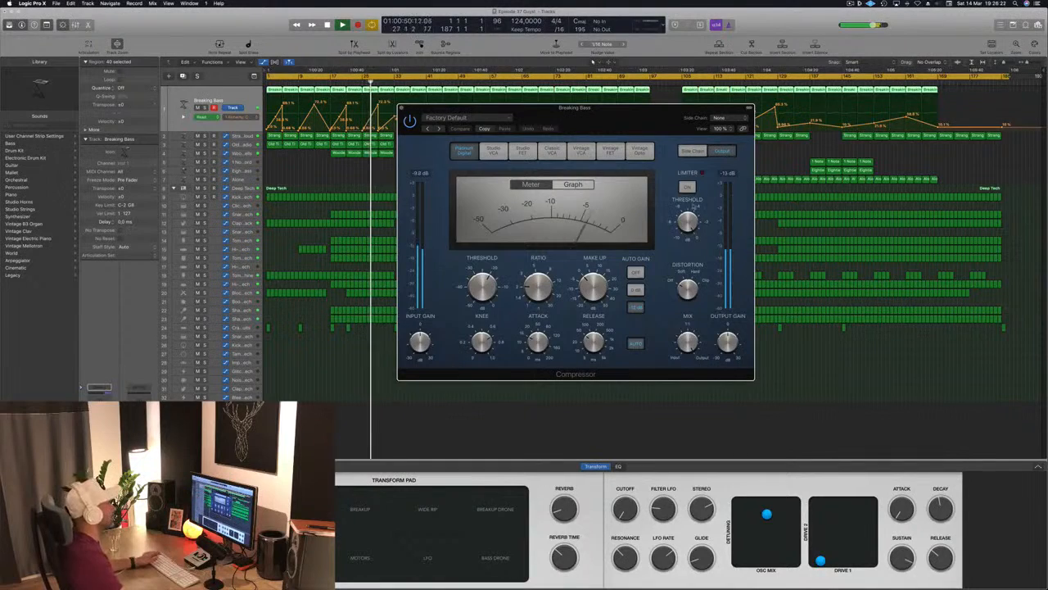
click(639, 151)
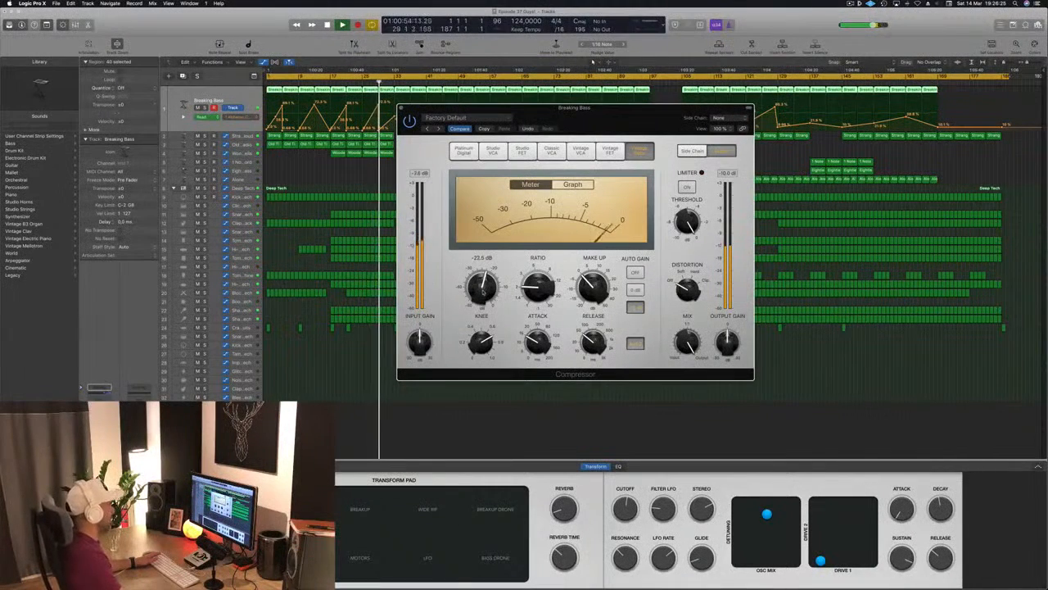
drag(523, 287, 530, 271)
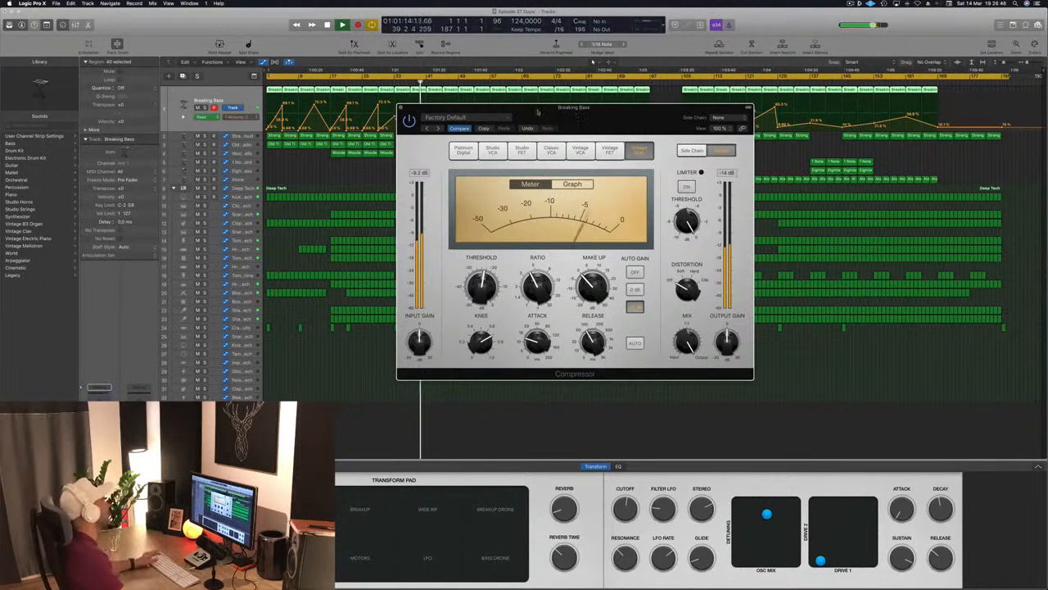
key(super+w)
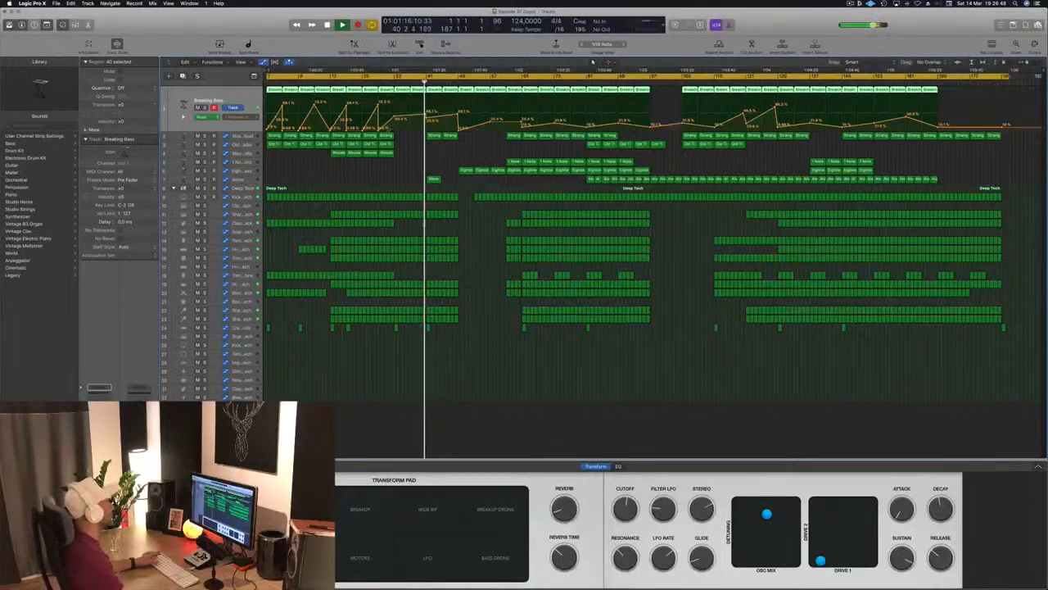
click(390, 82)
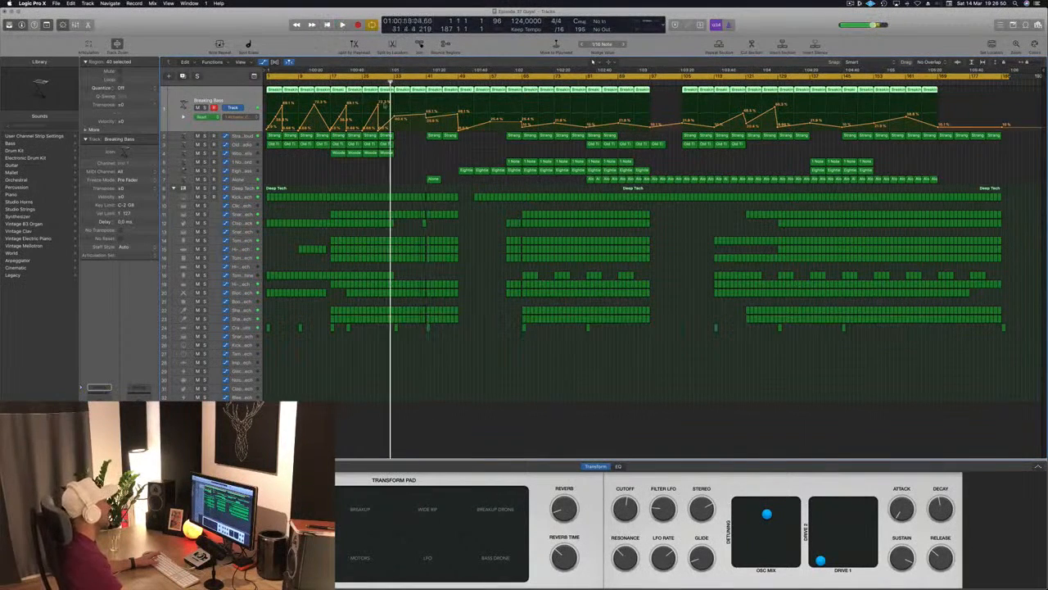
click(398, 119)
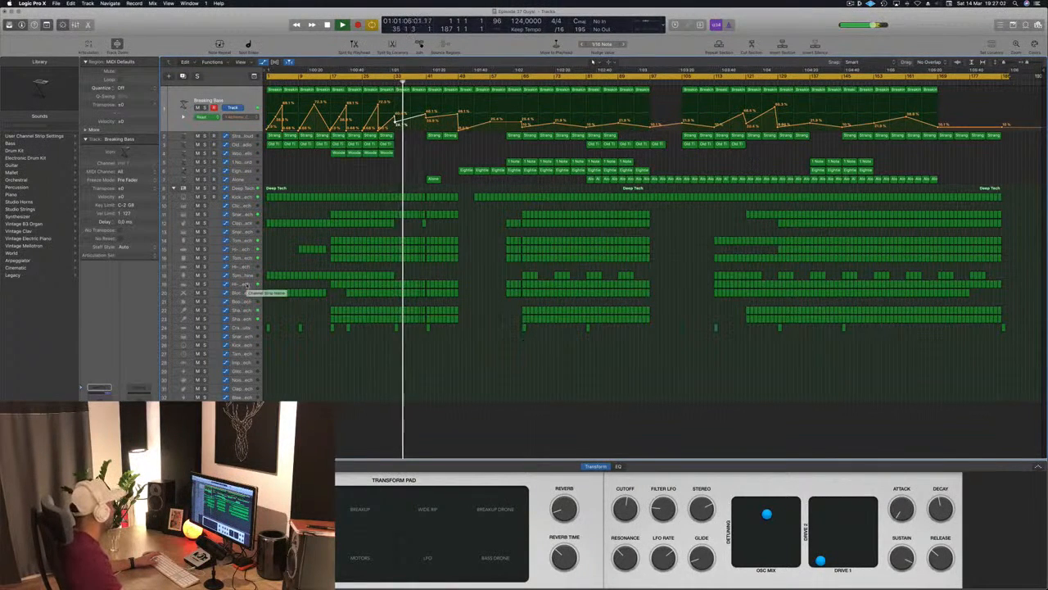
Step: Set up a compressor on the Block track side-chained to Bus 12 (Kick 1), with a threshold of about -26 dB and a higher ratio
click(244, 294)
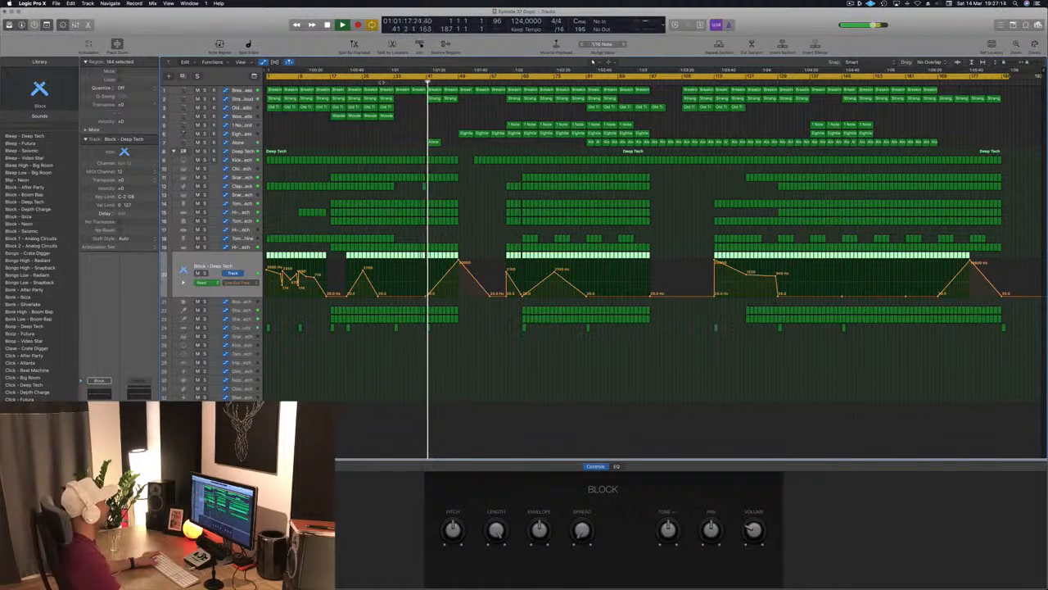
click(382, 81)
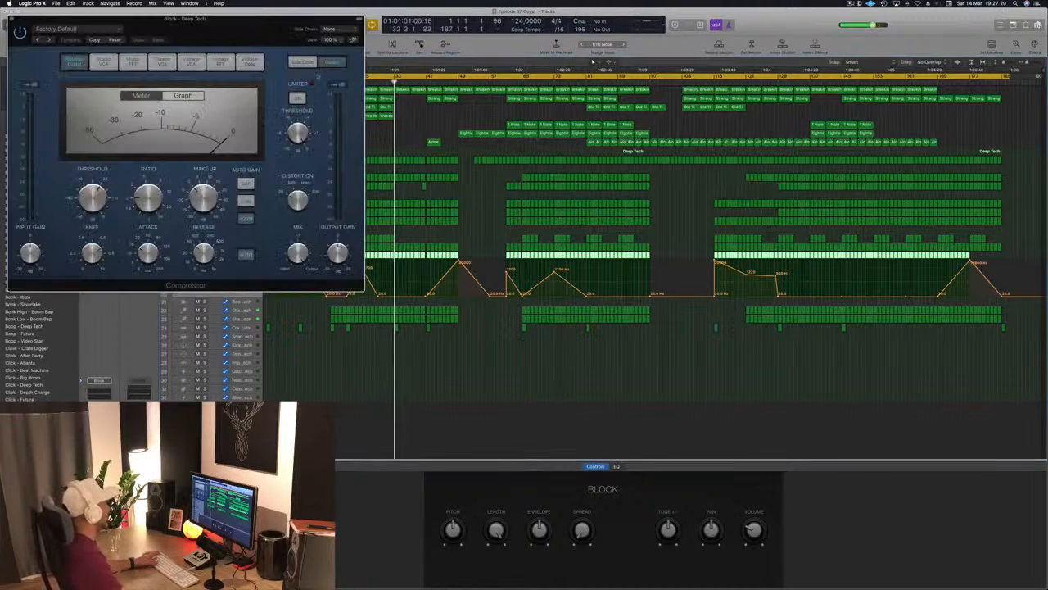
drag(278, 22, 607, 160)
click(653, 171)
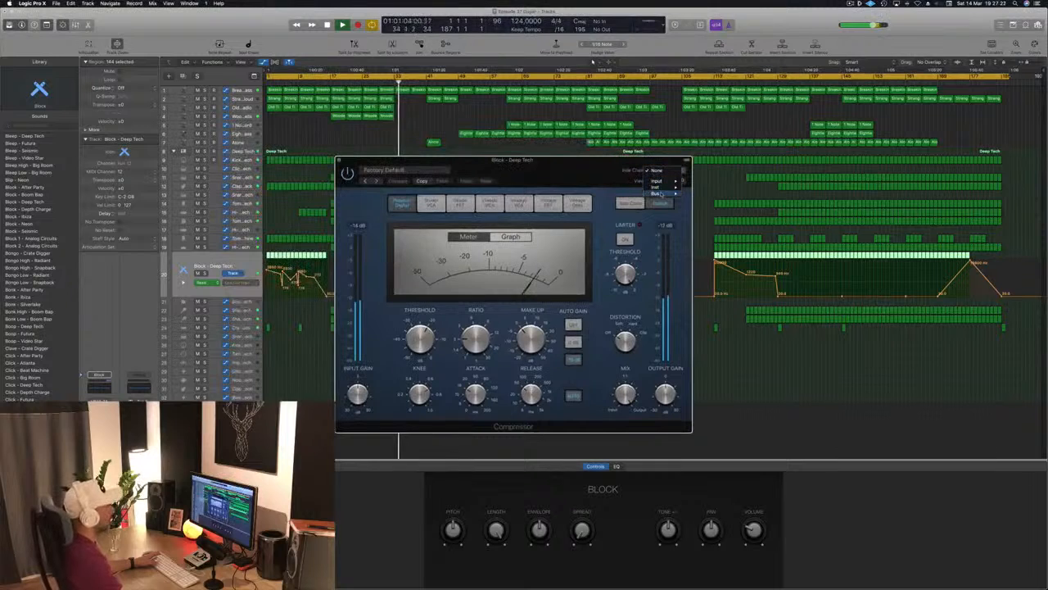
mouse_move(661, 194)
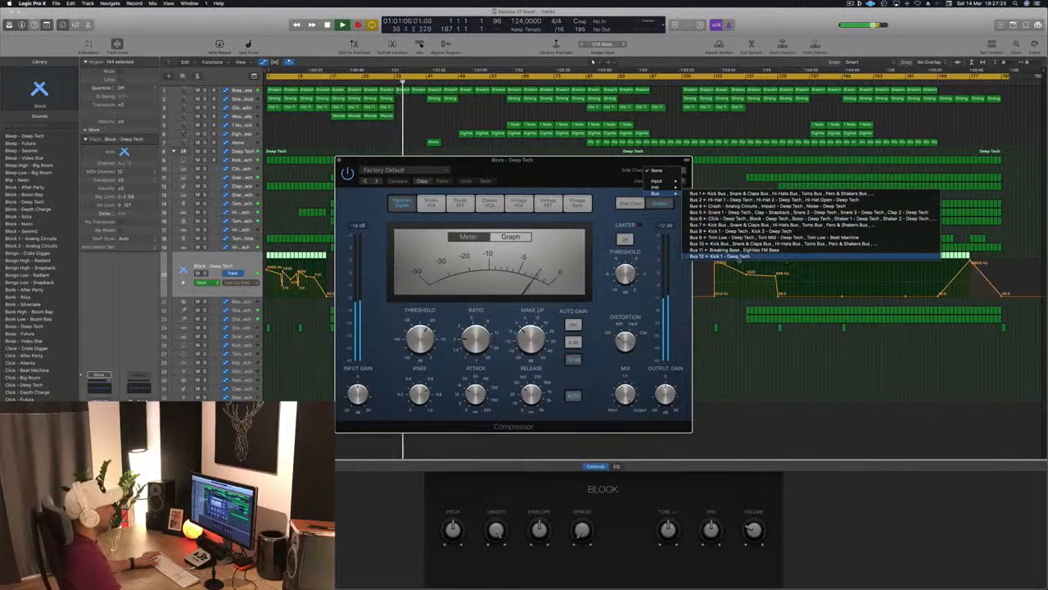
click(721, 256)
drag(537, 188, 555, 183)
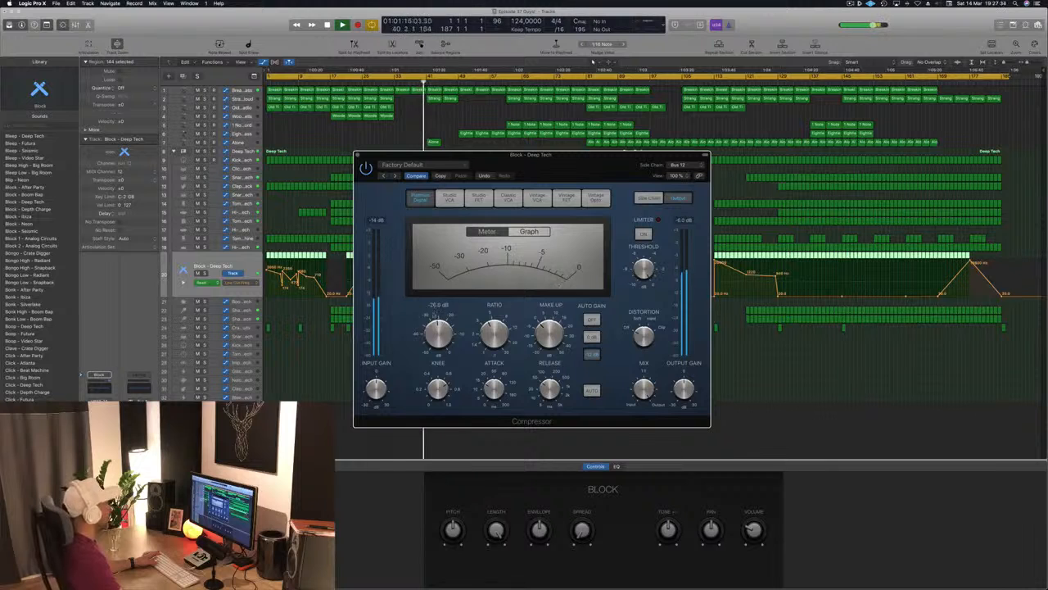
mouse_move(576, 164)
mouse_down()
mouse_move(620, 164)
mouse_move(590, 160)
mouse_up()
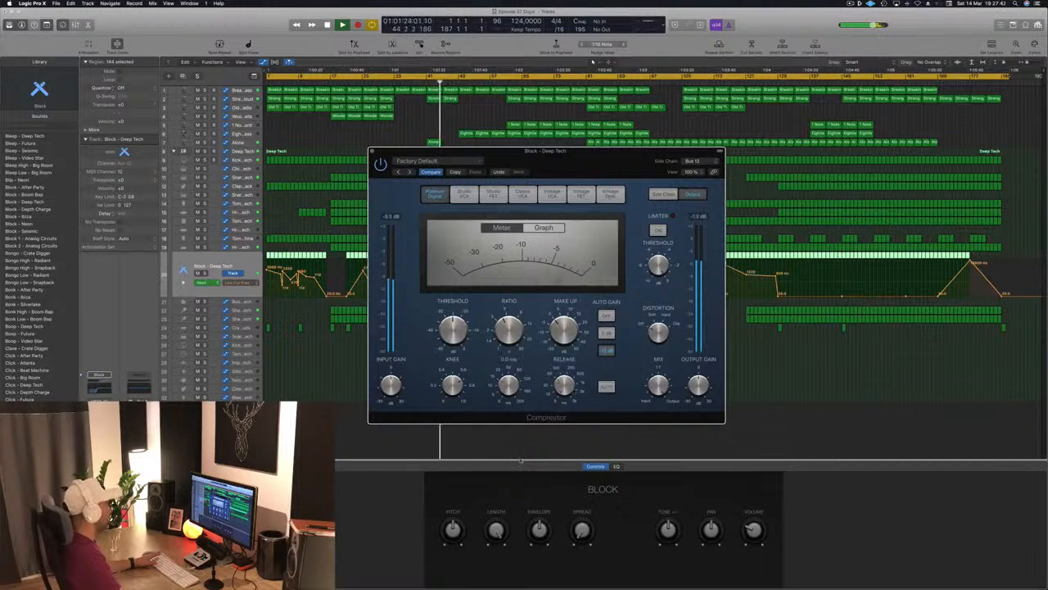
drag(579, 153, 716, 161)
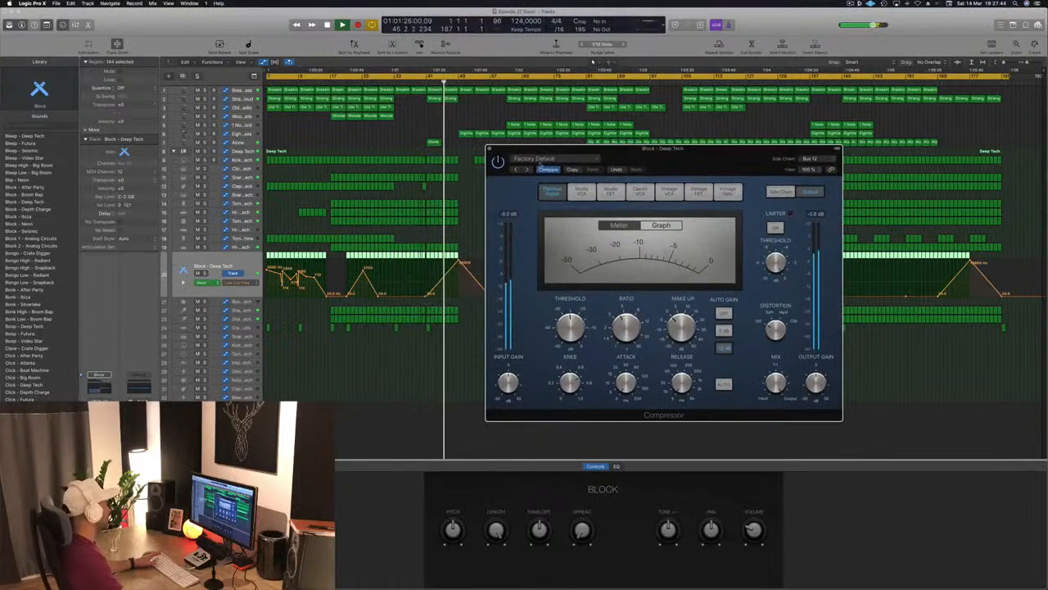
Step: Lower the Block track's low cut automation peak at bar 25, close its compressor and save the project
key(Return)
click(328, 81)
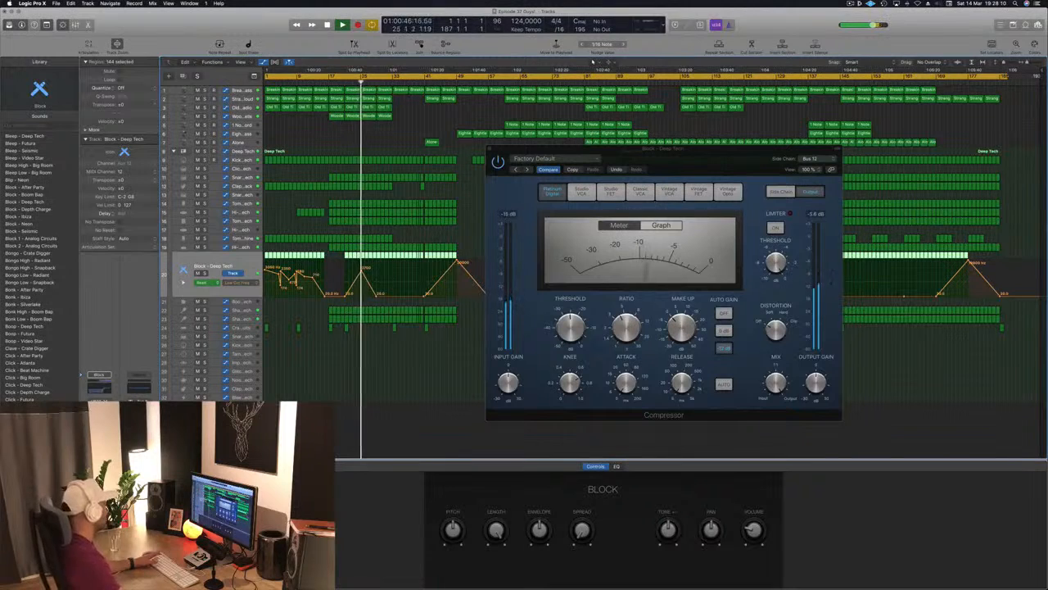
click(361, 276)
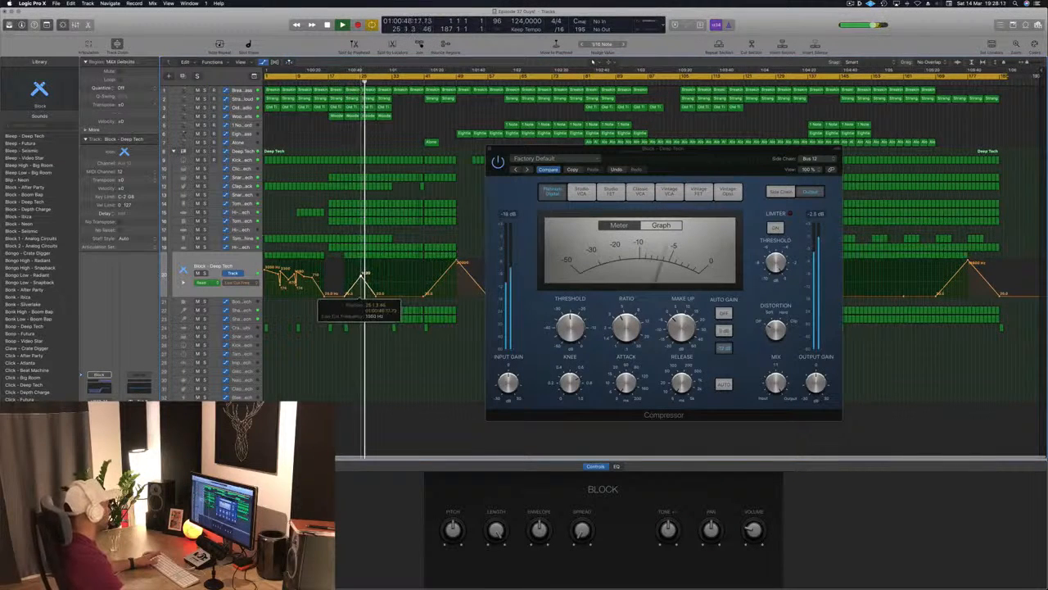
drag(362, 282, 361, 283)
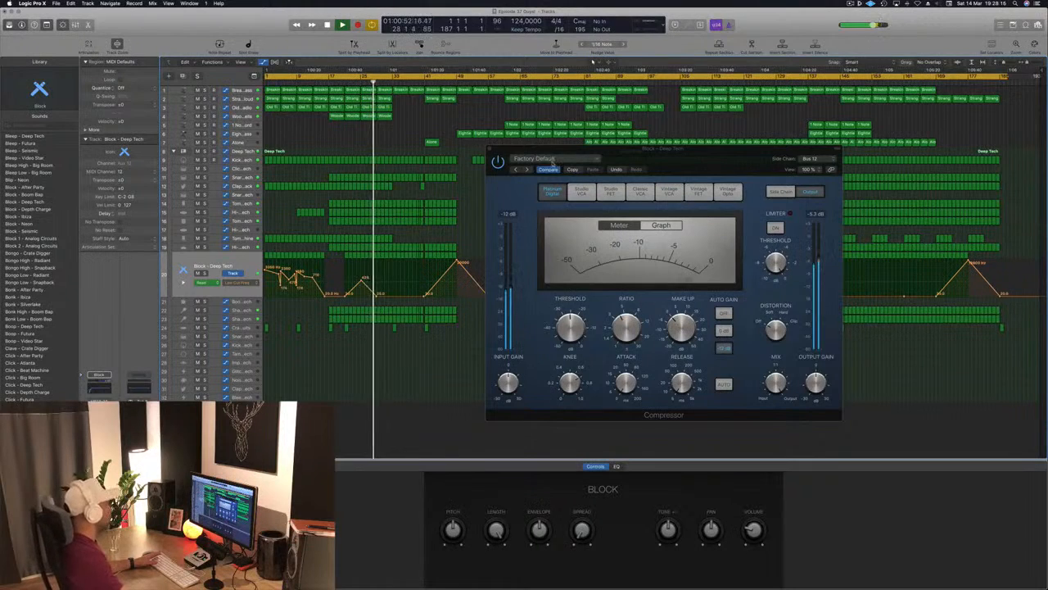
click(489, 149)
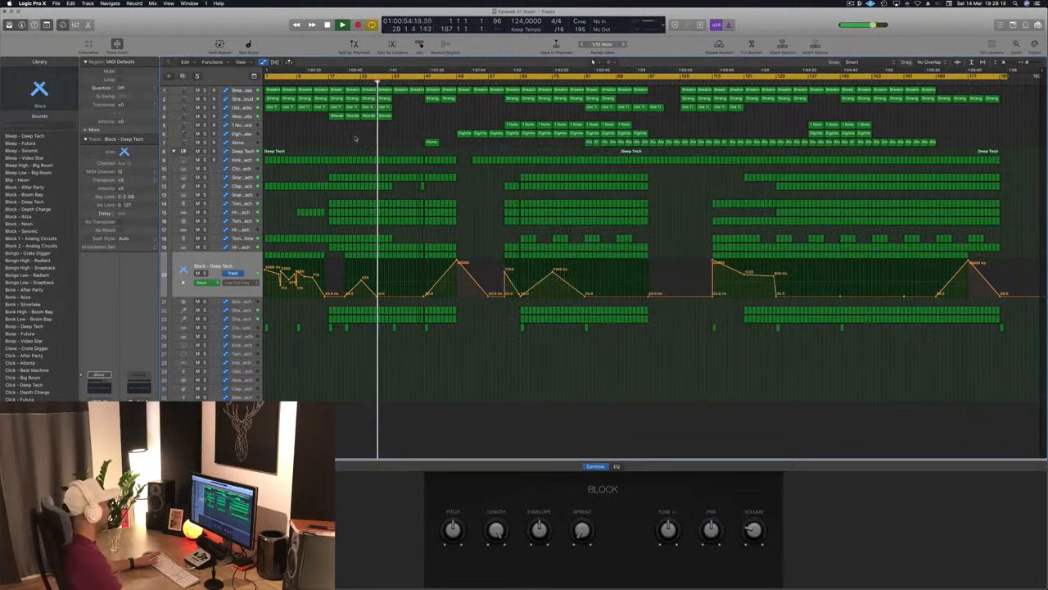
key(super+s)
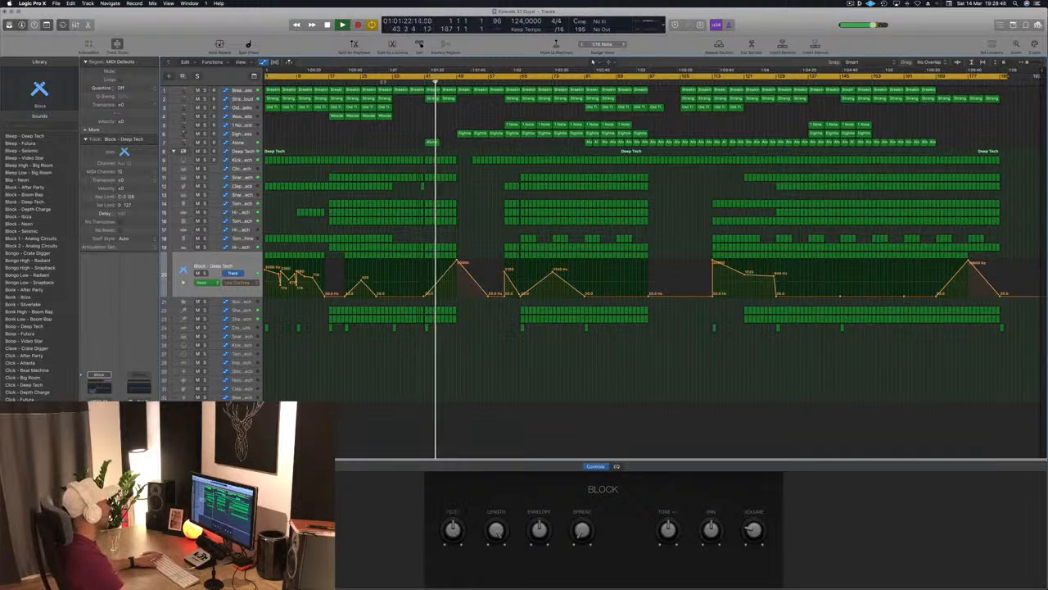
Step: Write pitch automation on the Block track from around bar 21 and set its automation mode to Read
click(345, 82)
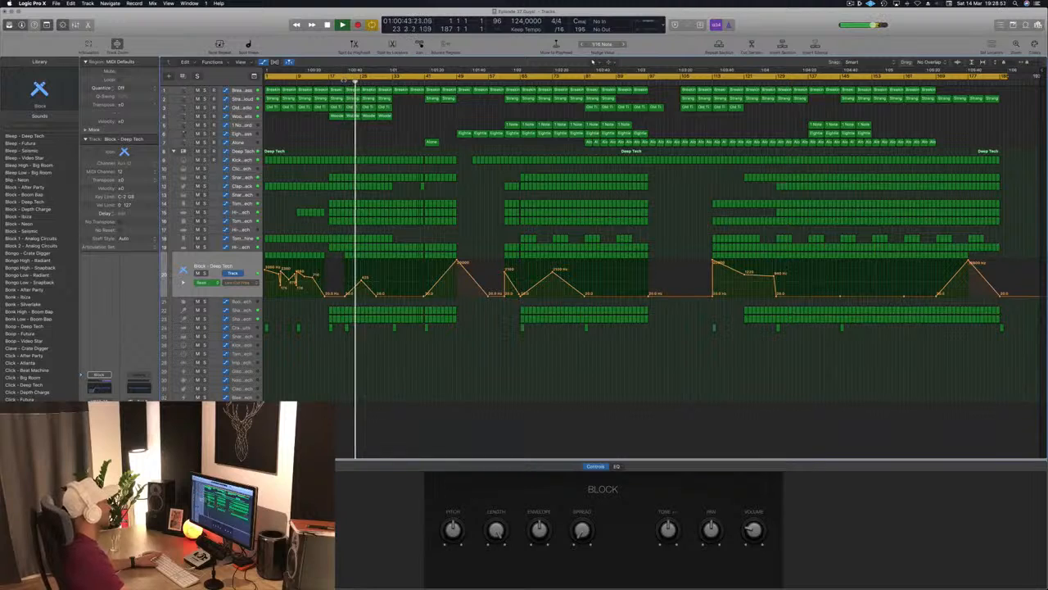
click(342, 81)
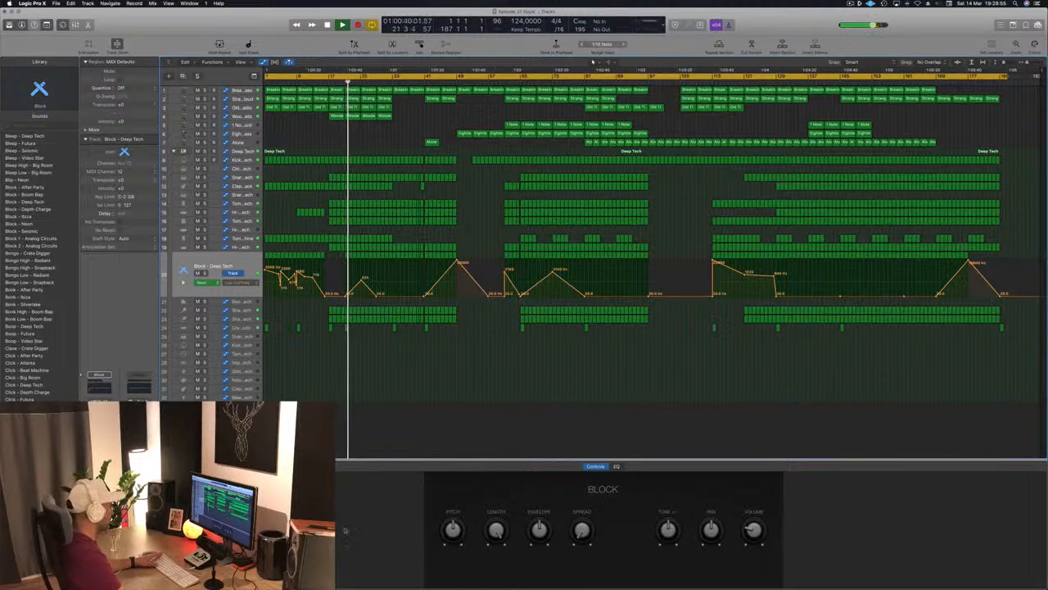
click(453, 527)
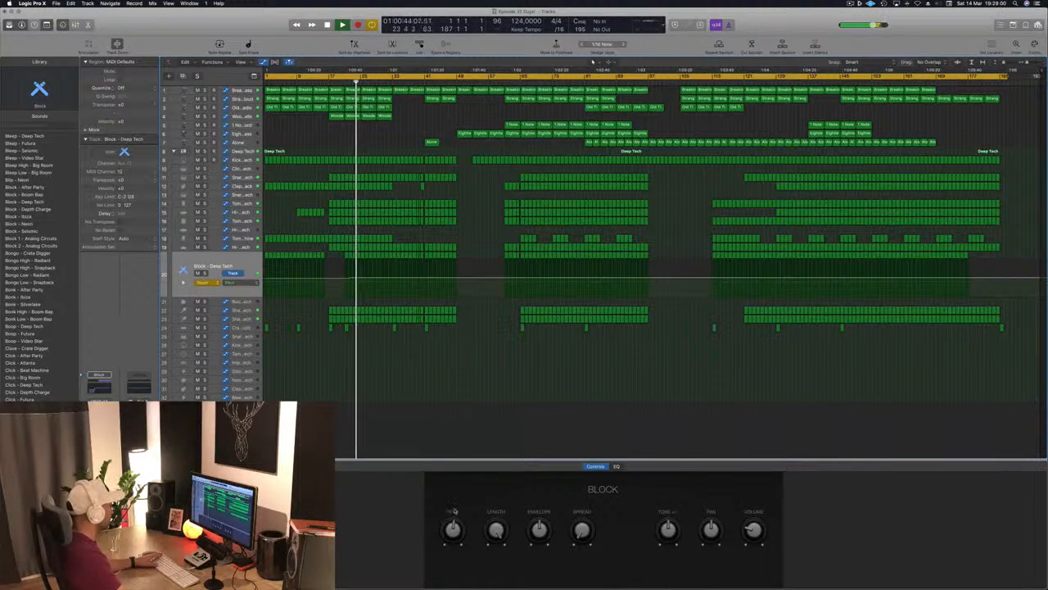
key(space)
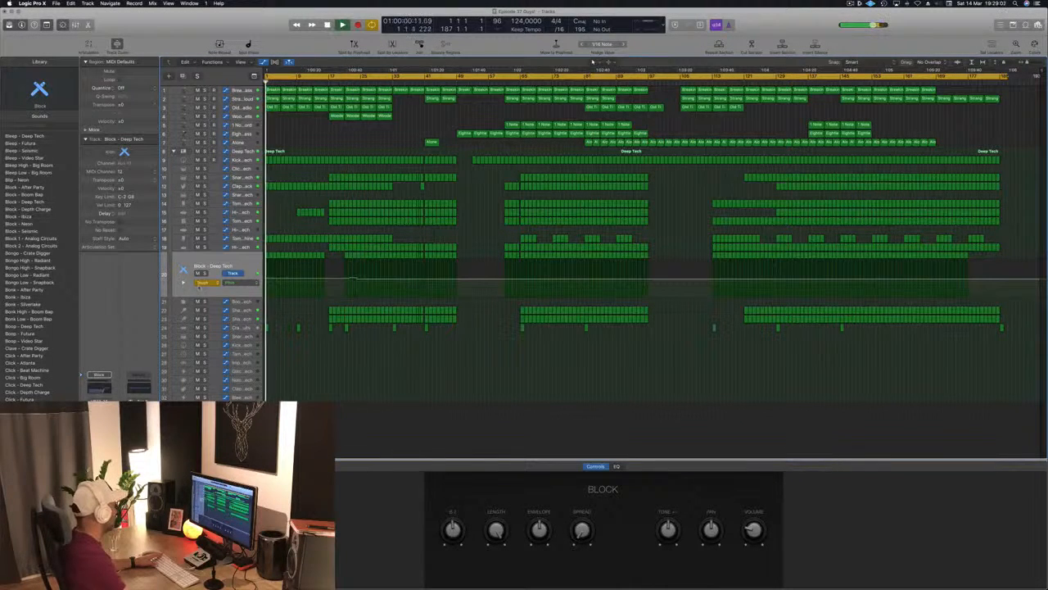
click(207, 282)
click(205, 276)
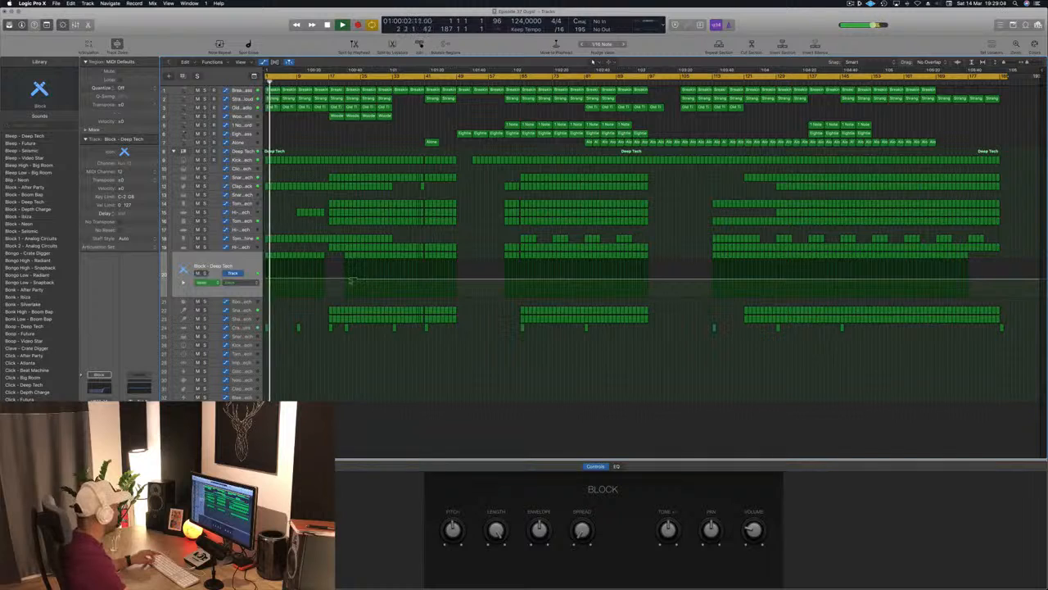
Step: Enlarge the Block track, remove the pitch automation bump around bars 22 to 24 and level the line at bar 21
key(super+Right)
key(super+Right)
key(super+Right)
key(super+Right)
key(super+Right)
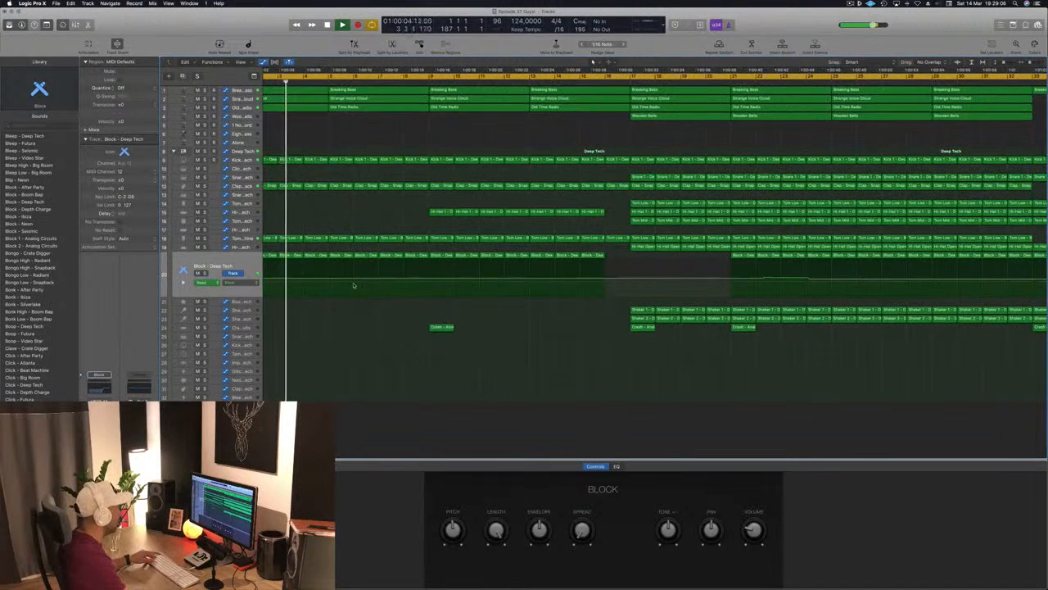
click(231, 273)
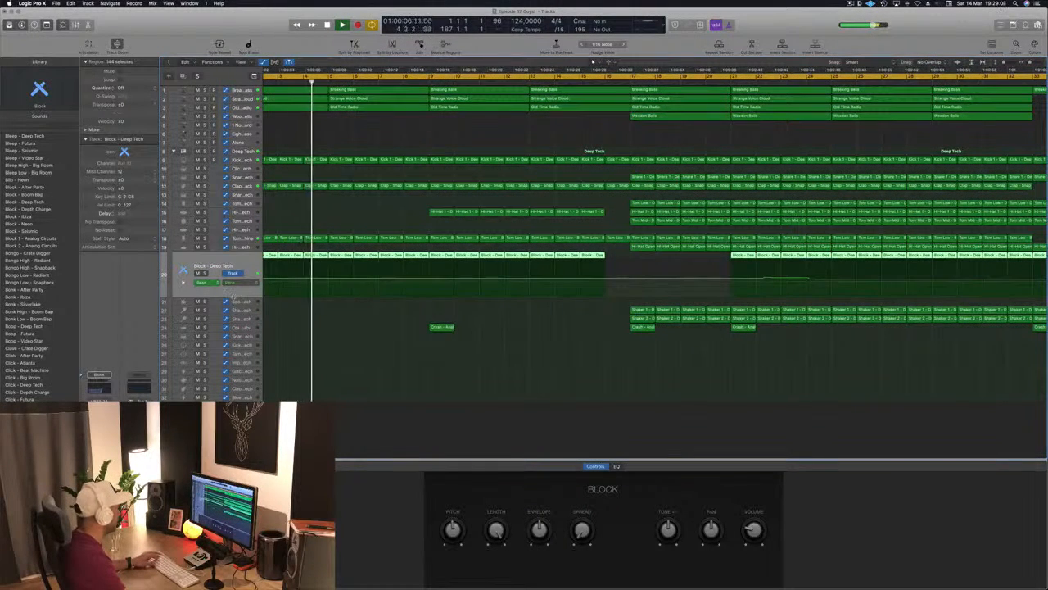
drag(232, 295, 231, 383)
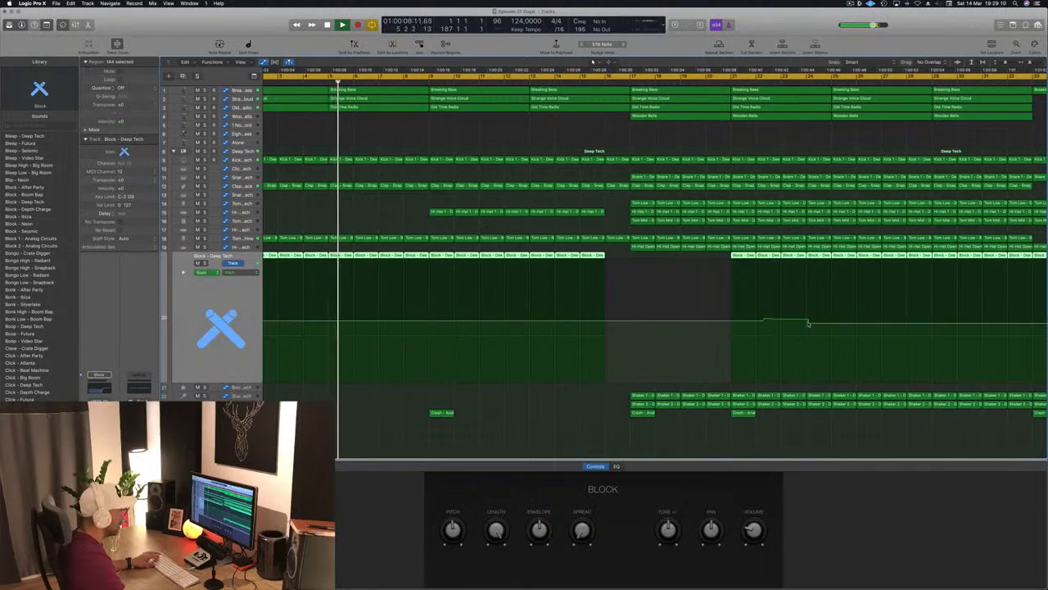
drag(808, 323, 732, 326)
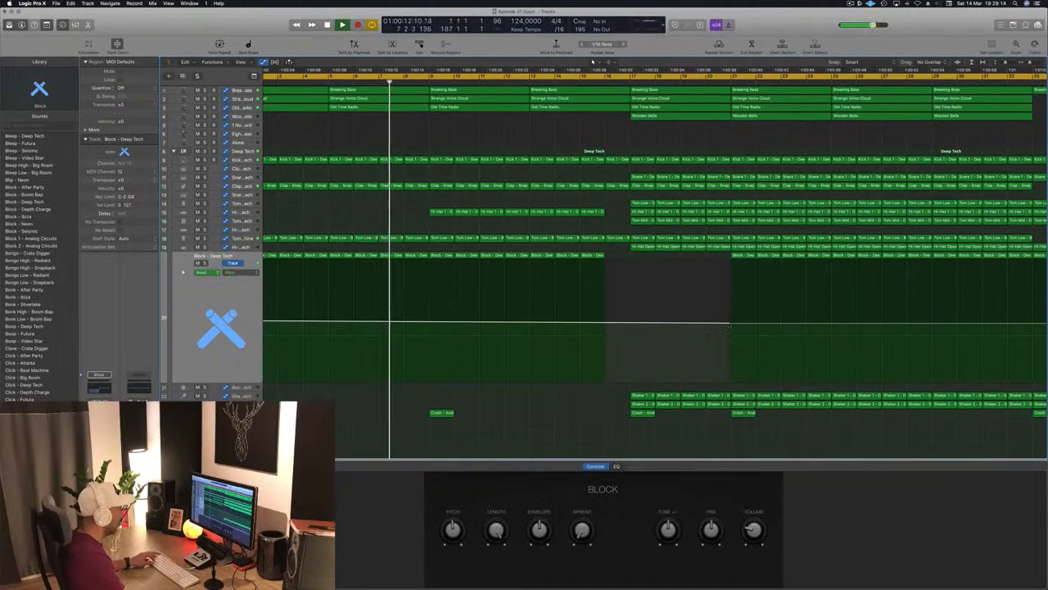
drag(731, 325, 732, 317)
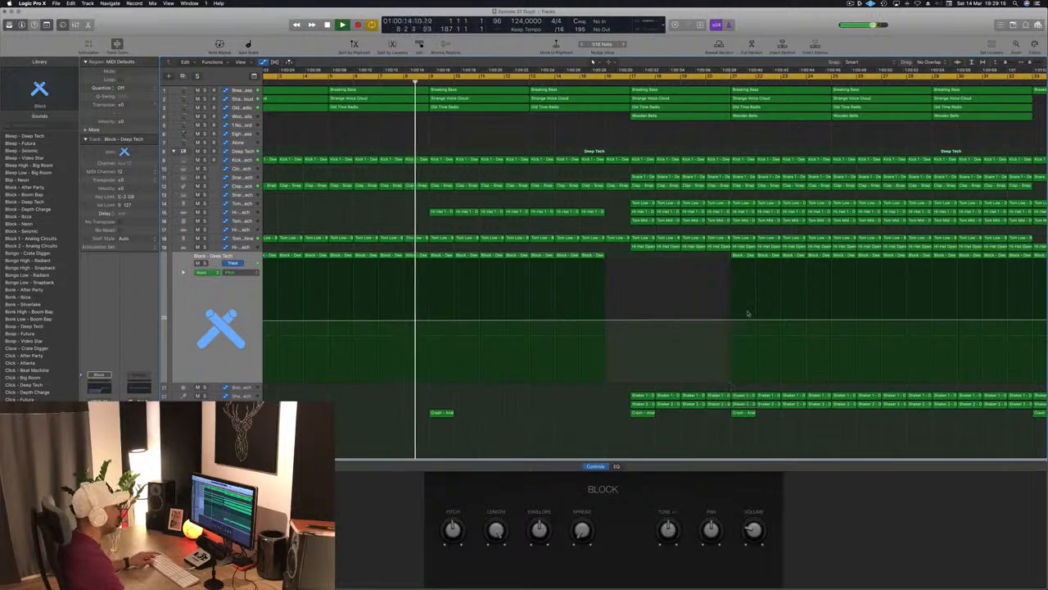
Step: Add pitch automation points on the Block track at bars 21, 25 and 29, forming a peak at bar 25
key(super+Left)
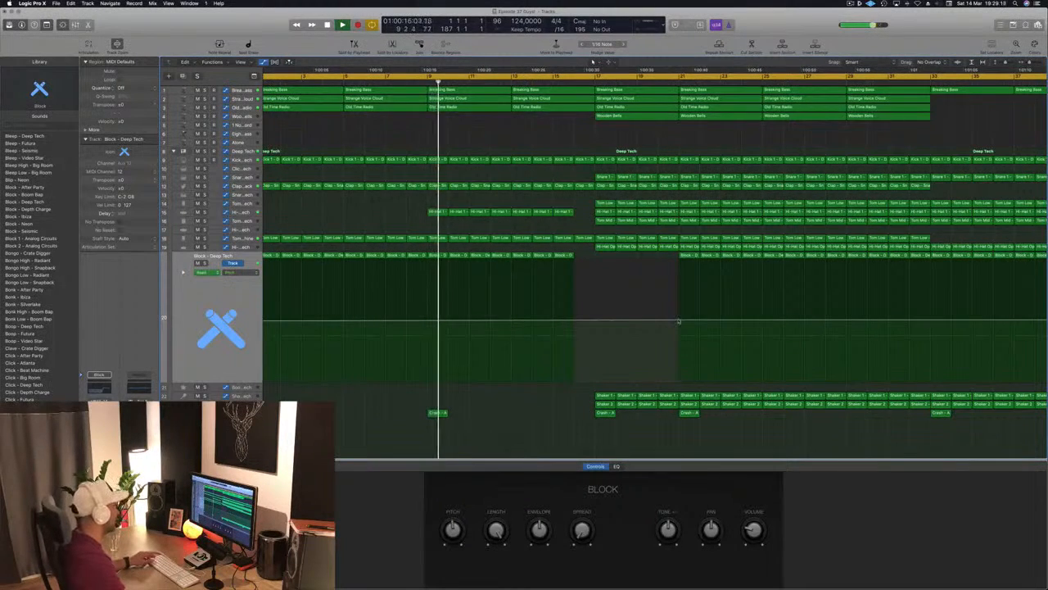
key(super+Left)
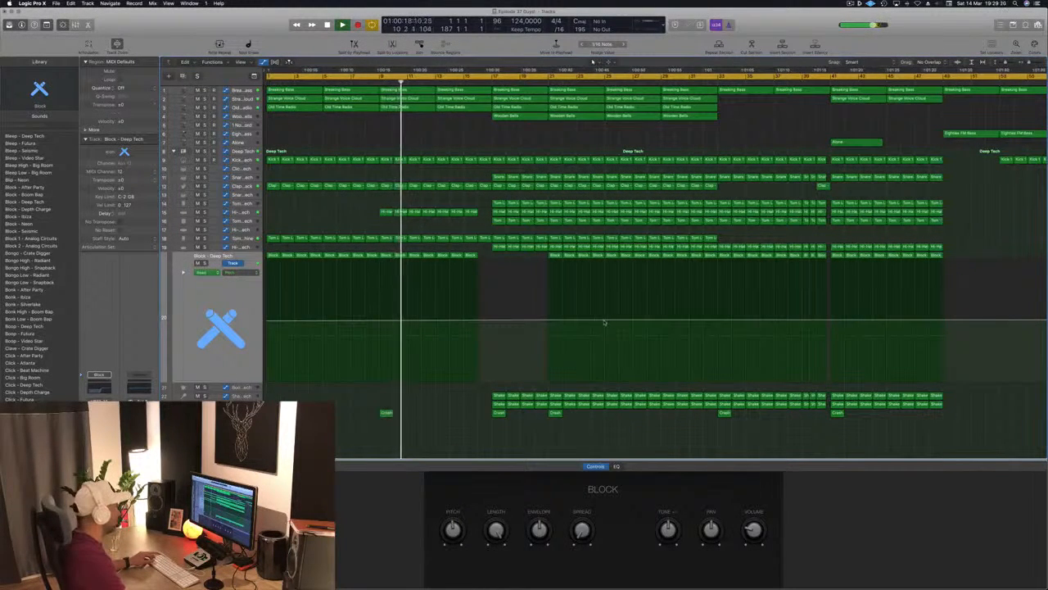
key(super+z)
key(super+z)
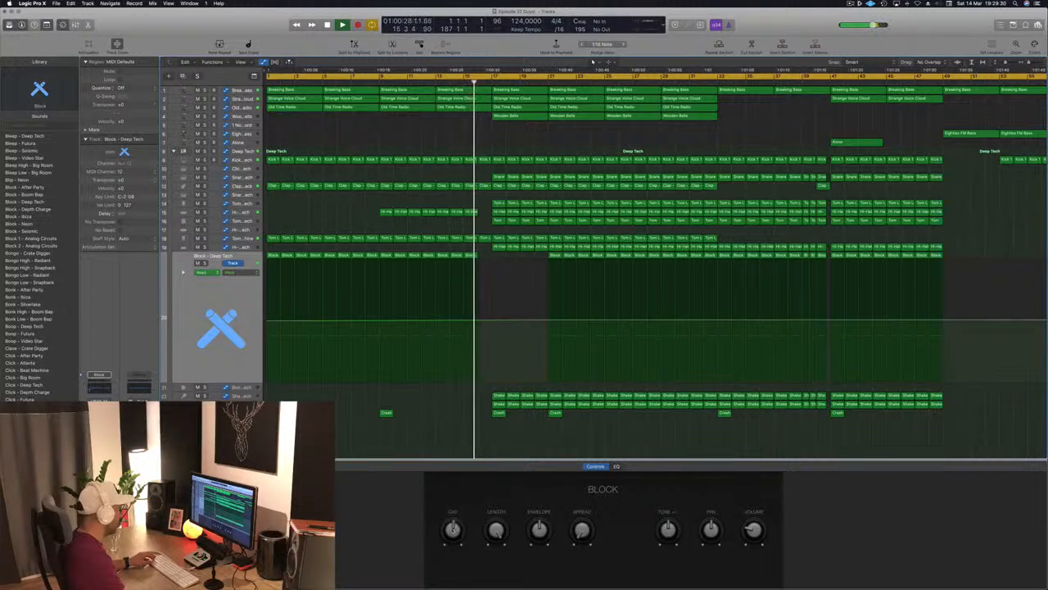
key(super+Left)
key(super+Left)
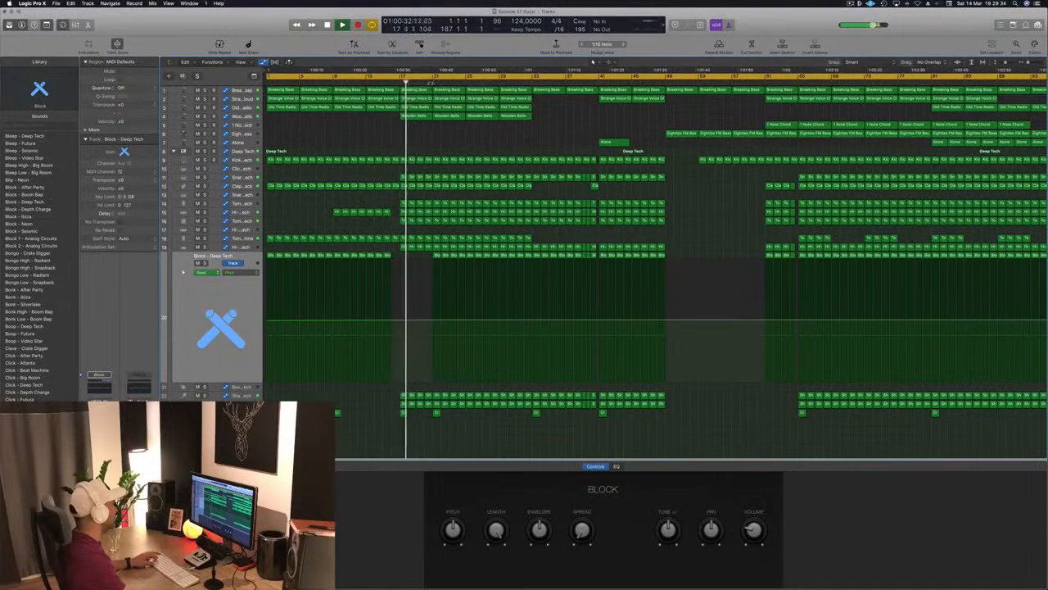
key(super+Left)
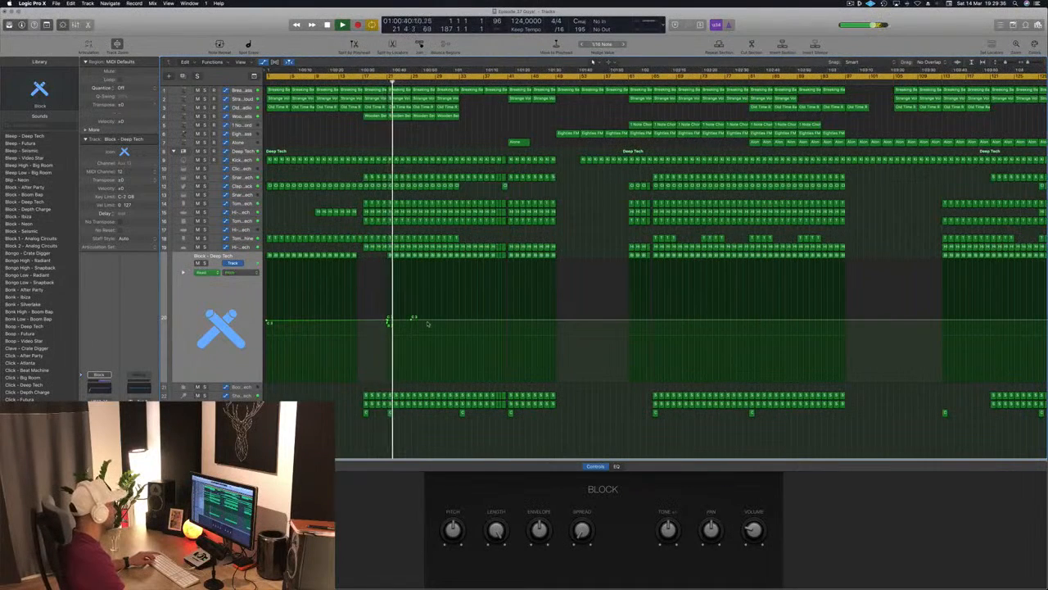
key(super+Right)
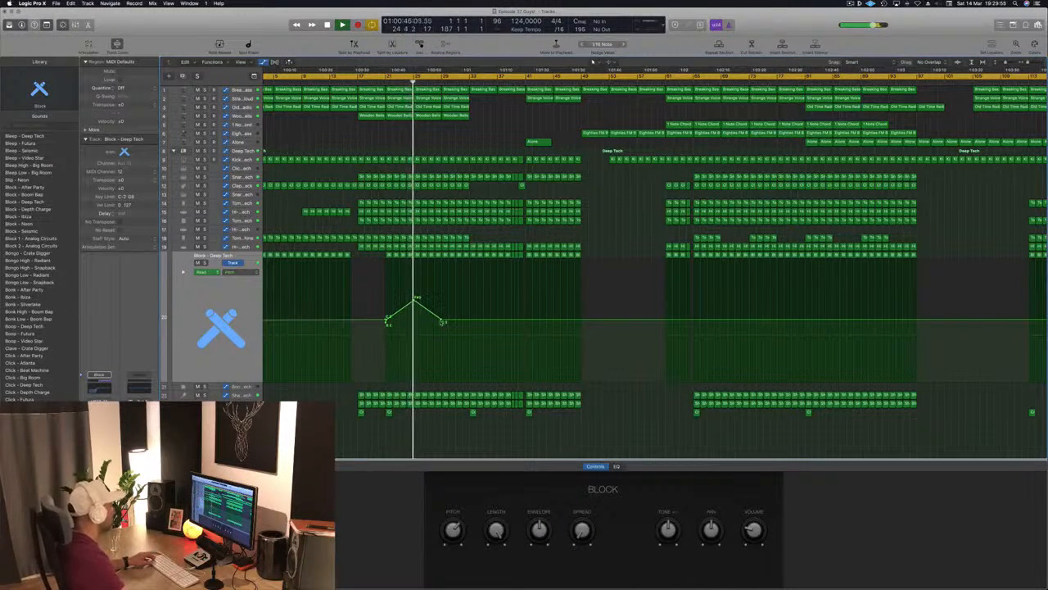
Step: Extend the Block pitch rise to a high peak at bar 29 with a sharp drop, level it toward bar 41, and replay from bar 20
click(521, 319)
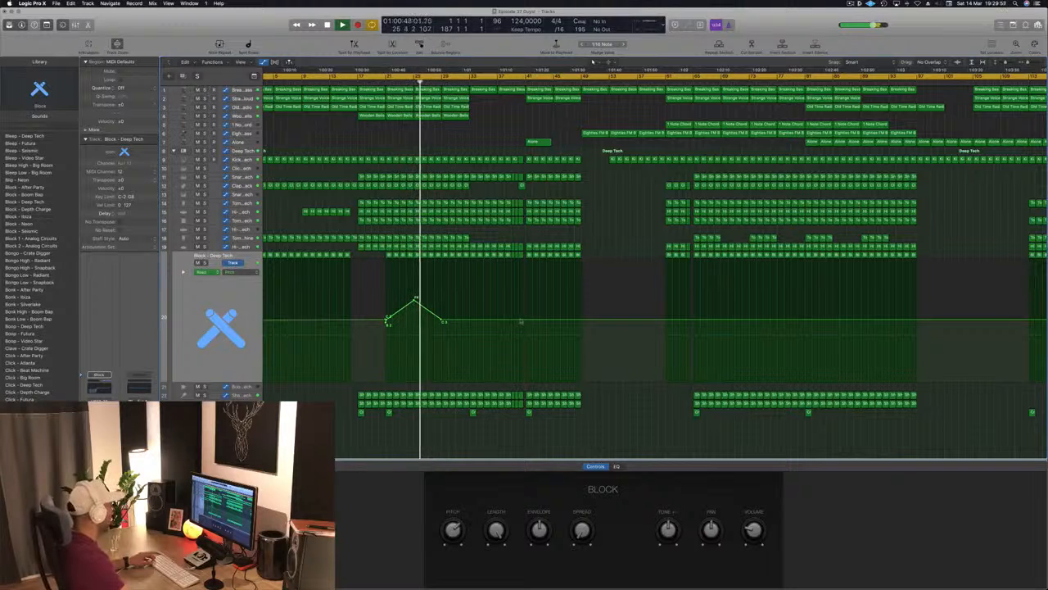
drag(443, 321, 442, 260)
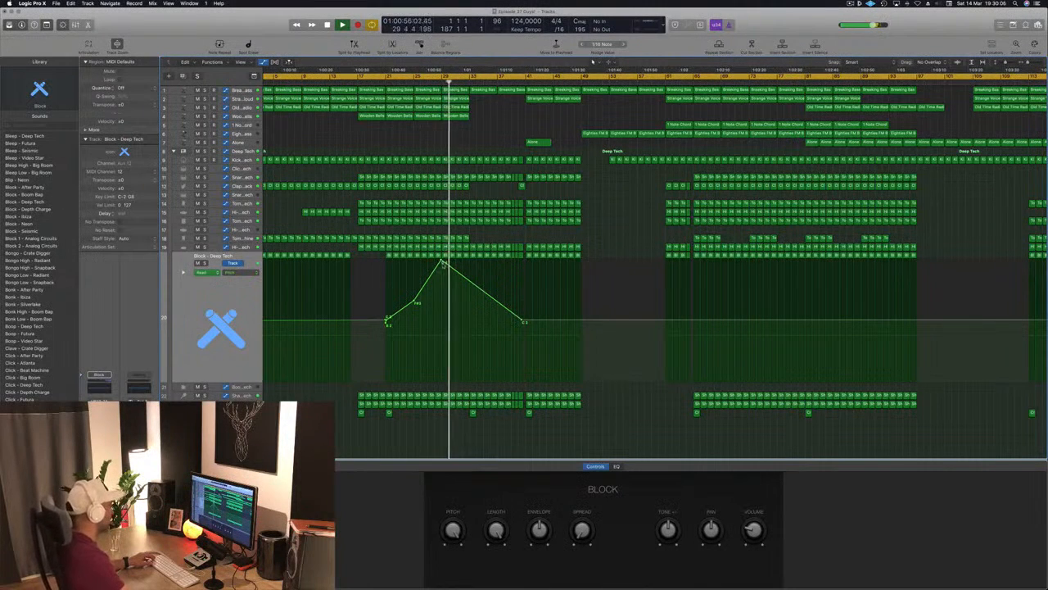
drag(449, 266, 444, 323)
click(378, 83)
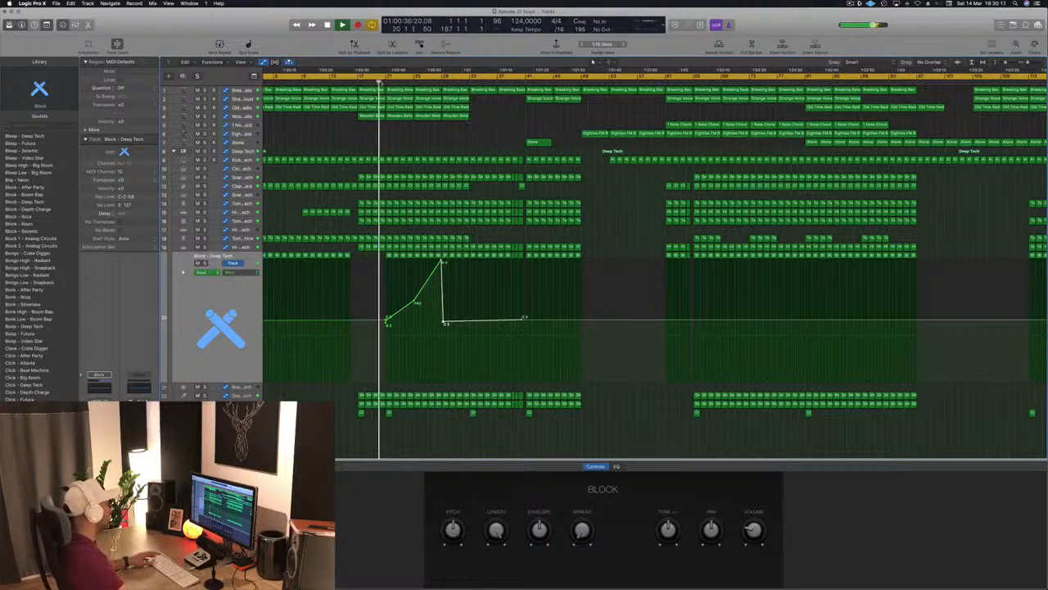
Step: Make the Block pitch ramp straight from bar 21 to 29, align its drop with bar 29, and save the project
ctrl+alt+click(333, 167)
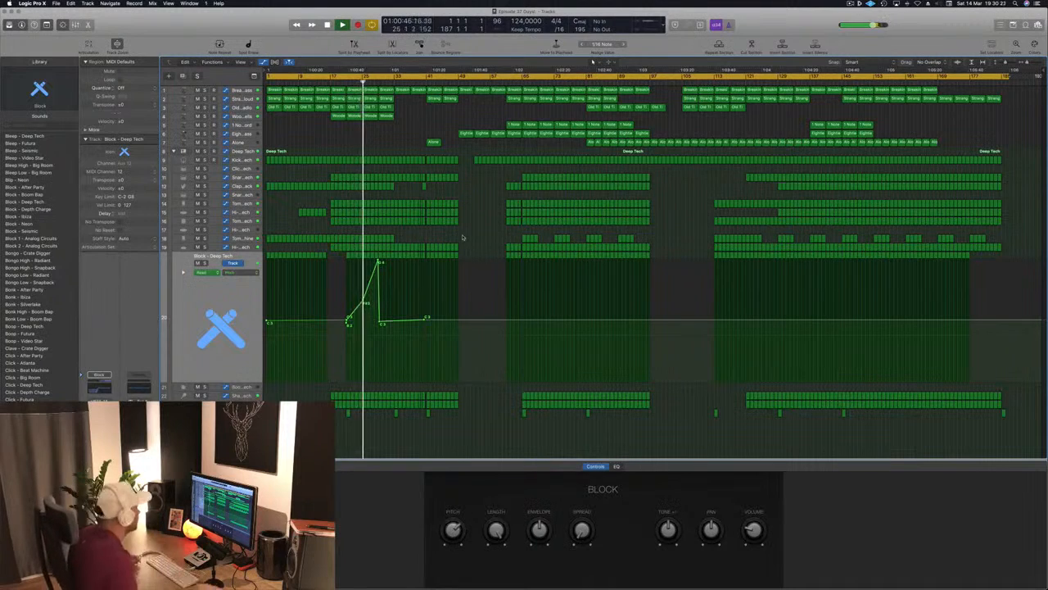
scroll(462, 237, down, 1)
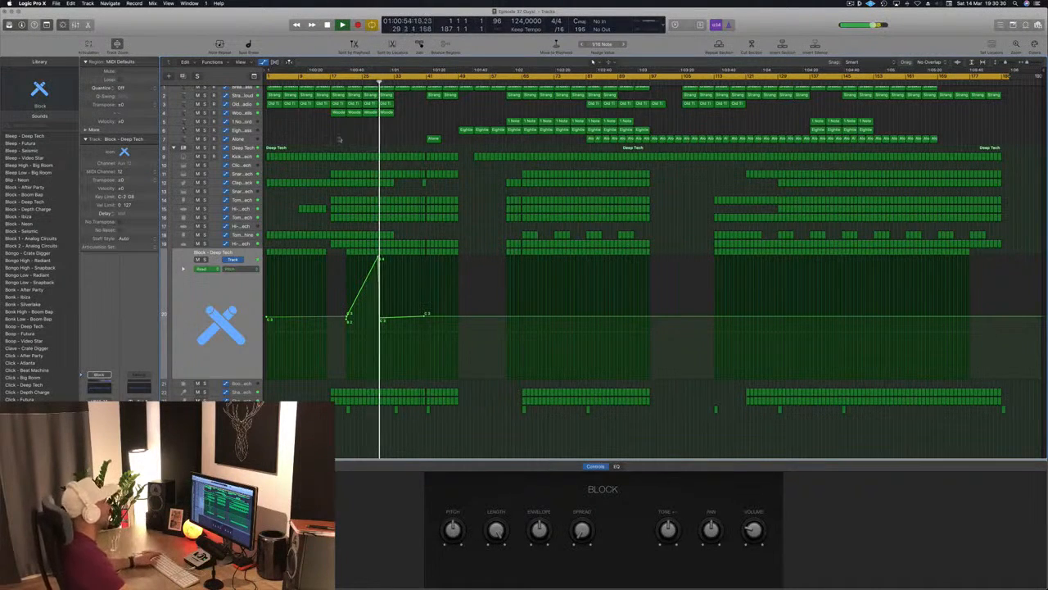
scroll(397, 302, up, 2)
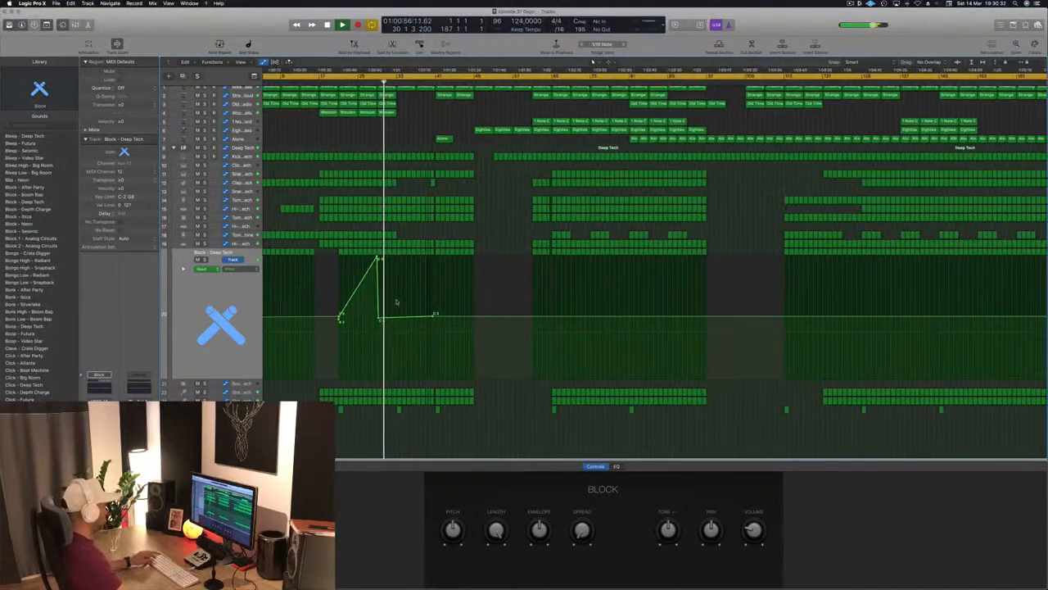
scroll(396, 302, up, 3)
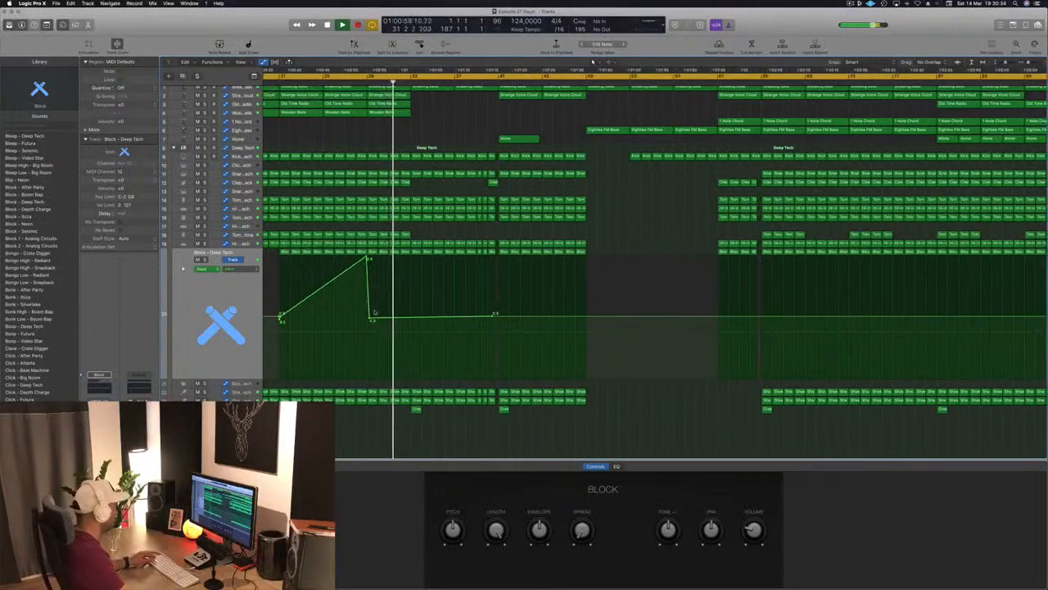
click(371, 318)
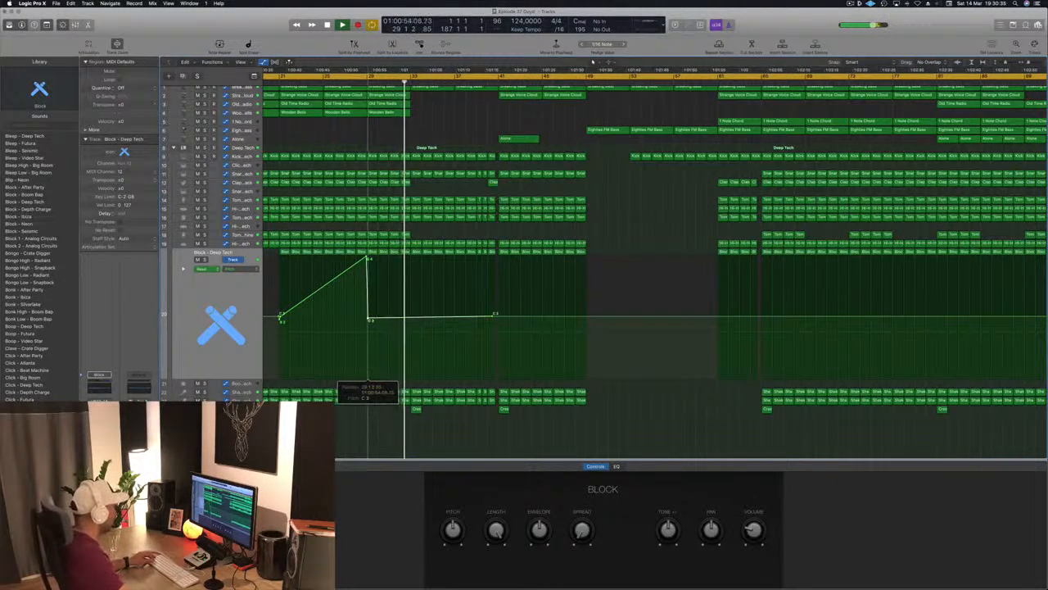
key(Return)
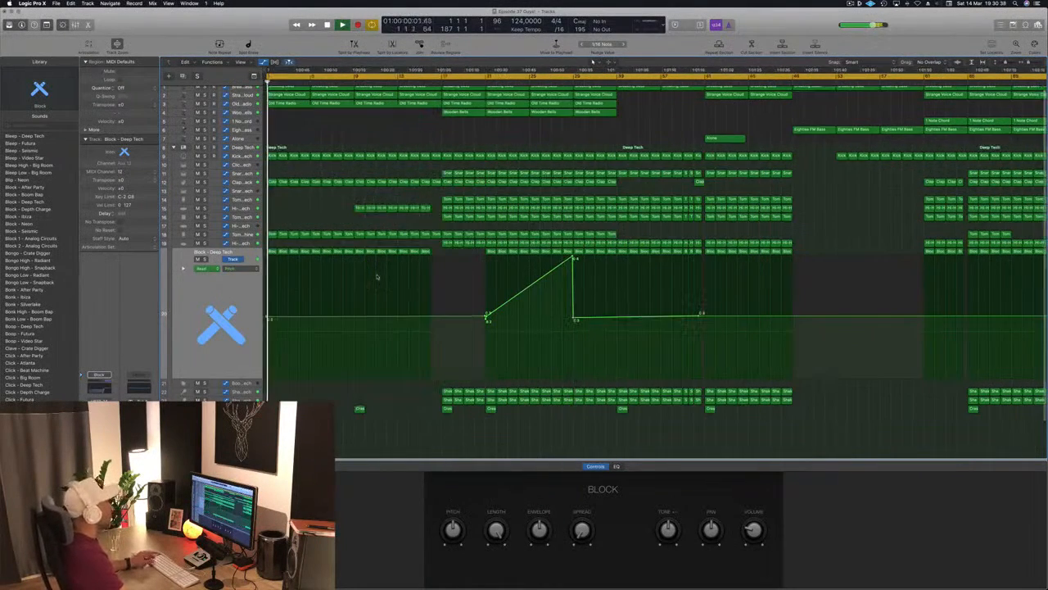
scroll(378, 276, down, 3)
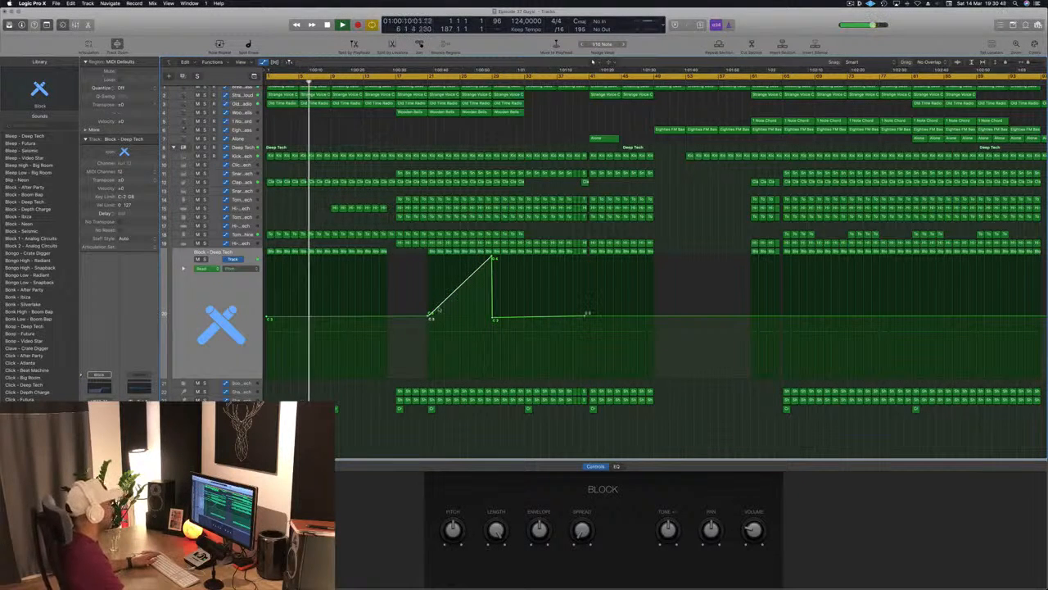
key(super+s)
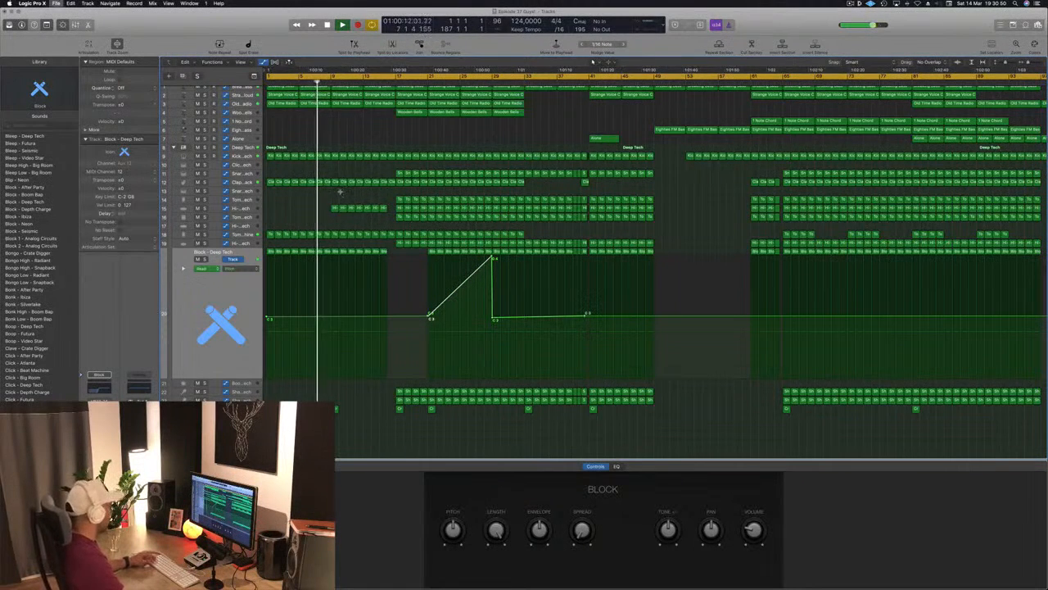
Step: Set the cycle range to start at bar 9 and select the Breaking Bass track to show its automation
key(super+Left)
key(super+Left)
key(Return)
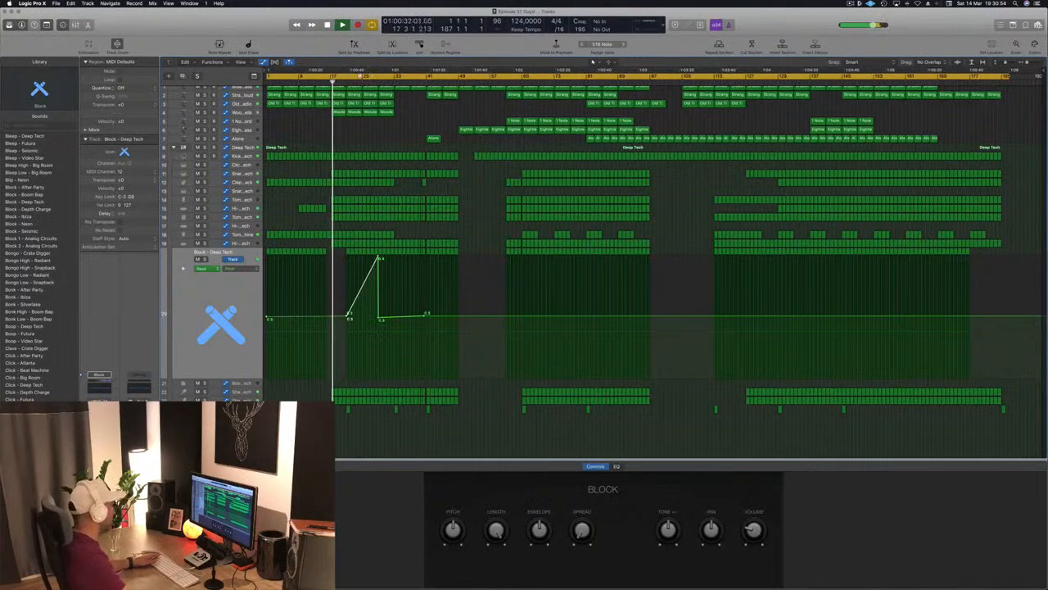
drag(359, 76, 452, 77)
scroll(381, 119, up, 1)
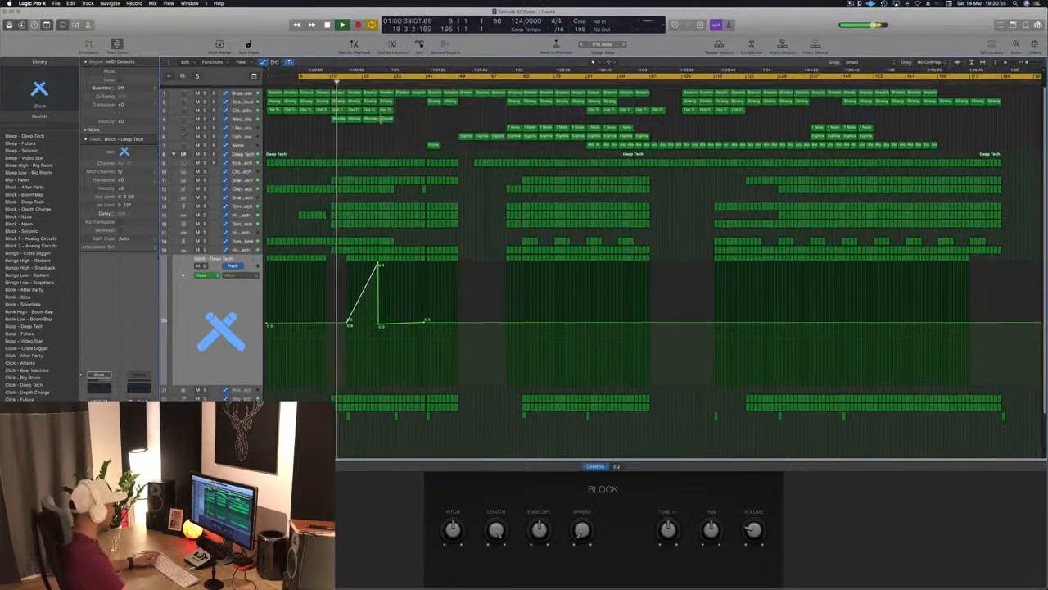
click(241, 95)
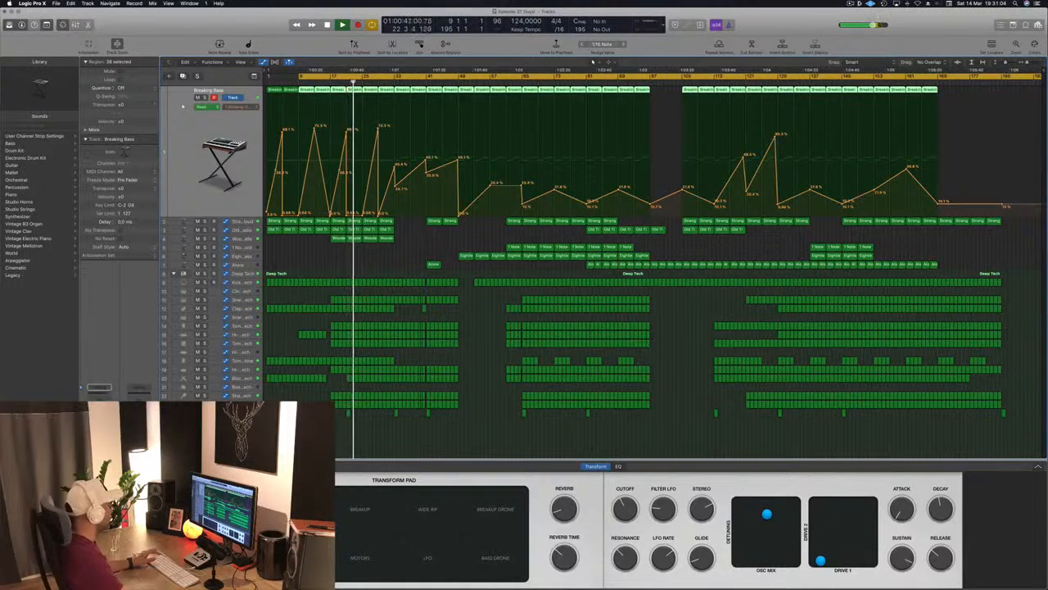
Step: Select the Kick 1 track, audition it in solo and open its Channel EQ
click(248, 284)
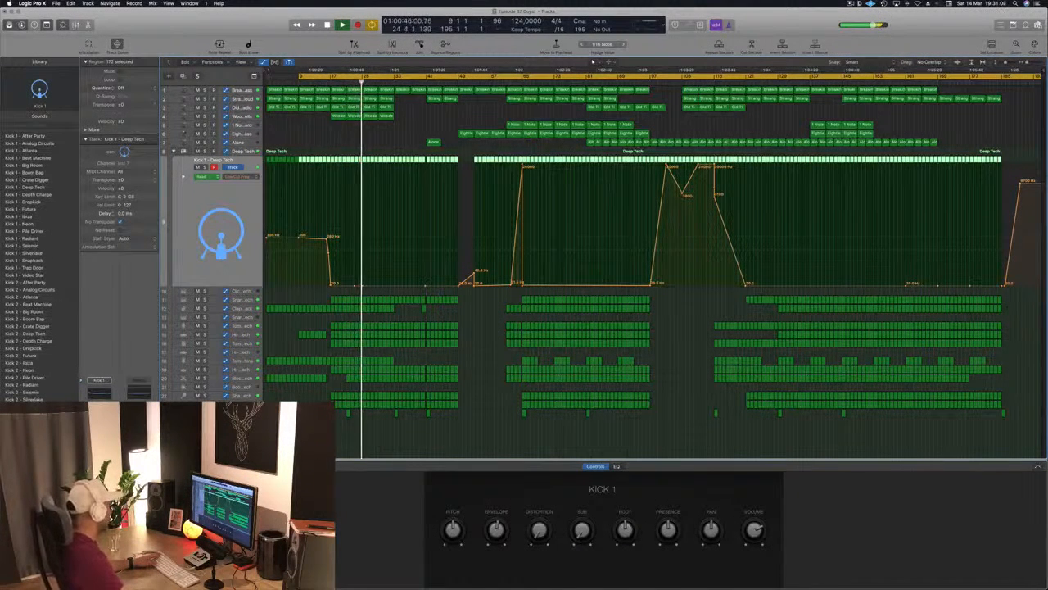
key(s)
key(s)
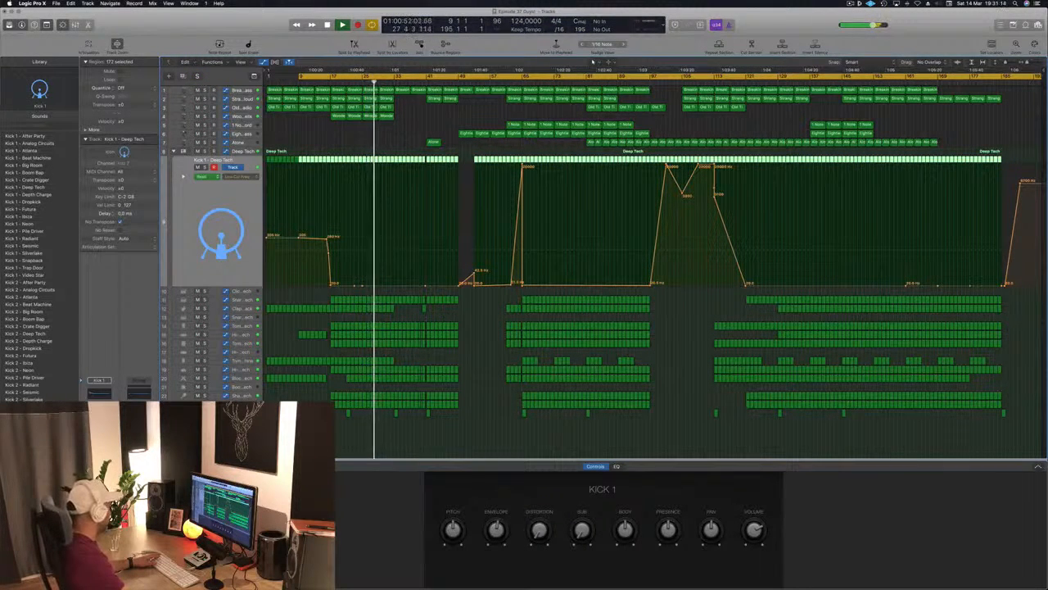
key(v)
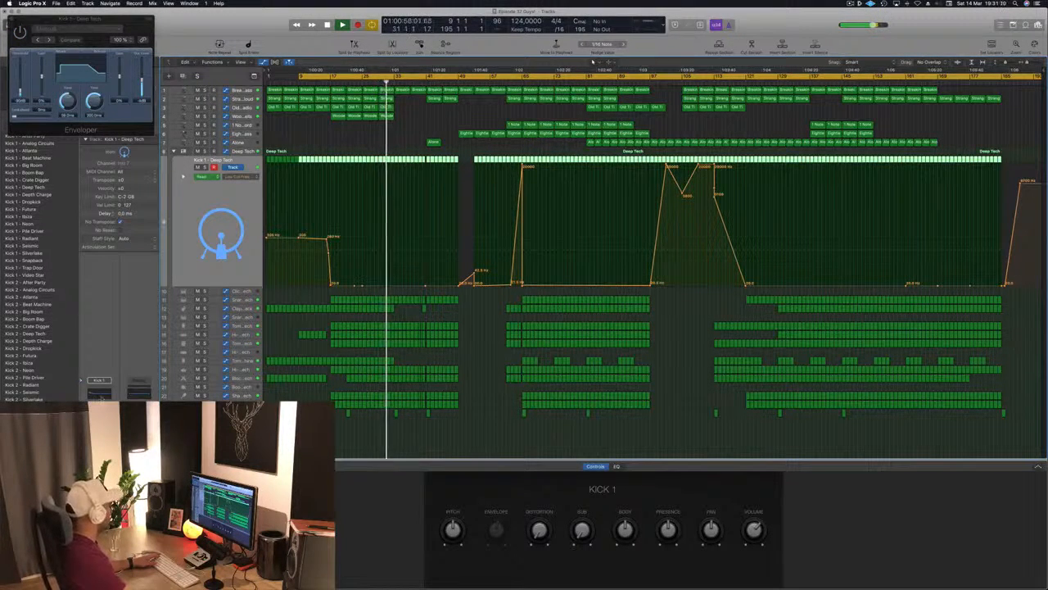
click(100, 396)
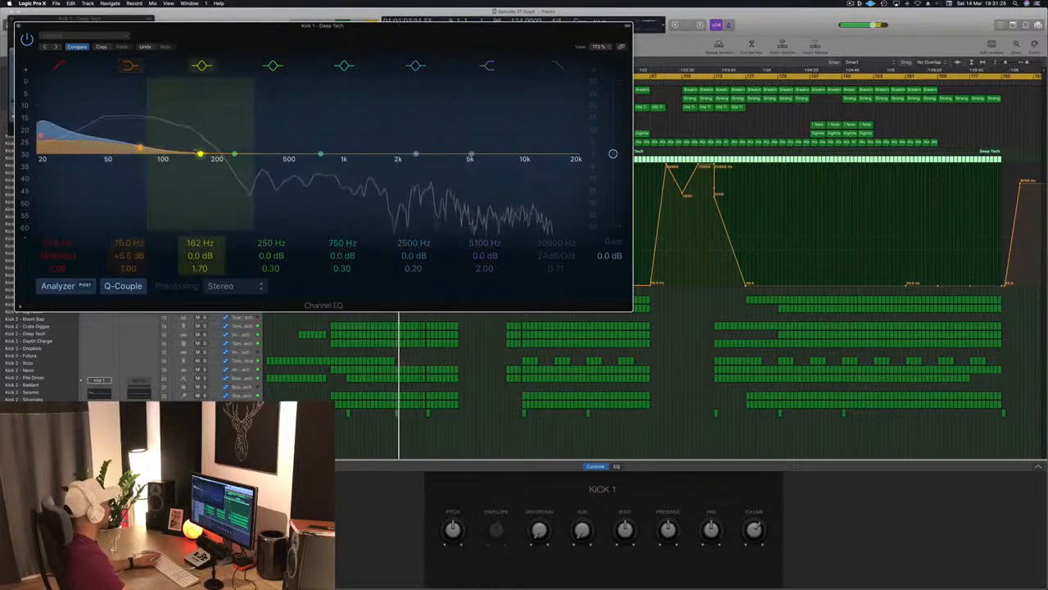
Step: Cut the Kick 1 EQ at 112 Hz by 5.5 dB with a Q of 0.31, and move the low shelf to about 98 Hz
drag(200, 154, 169, 168)
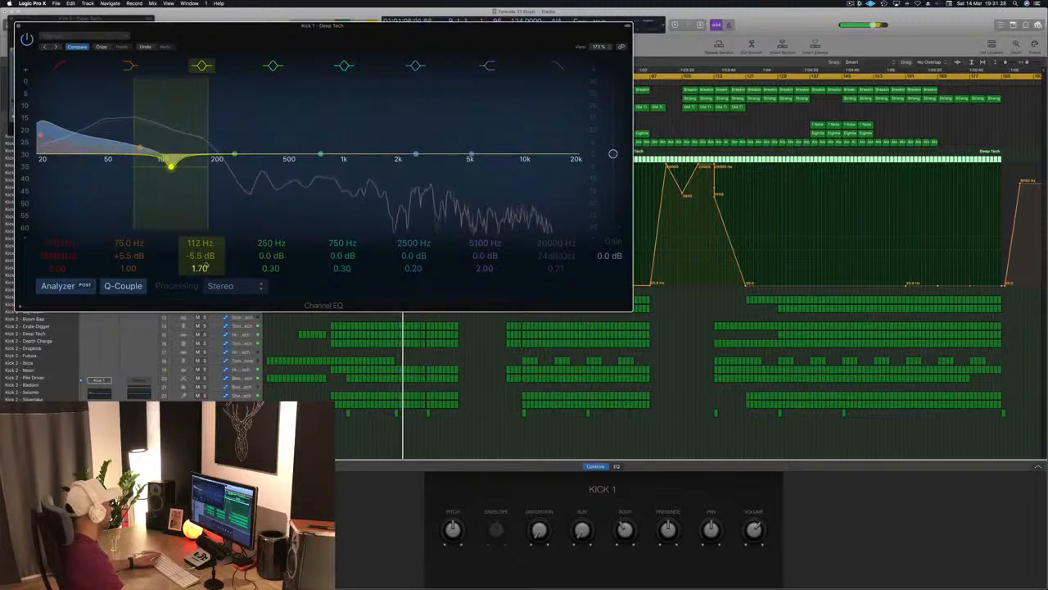
scroll(170, 167, down, 5)
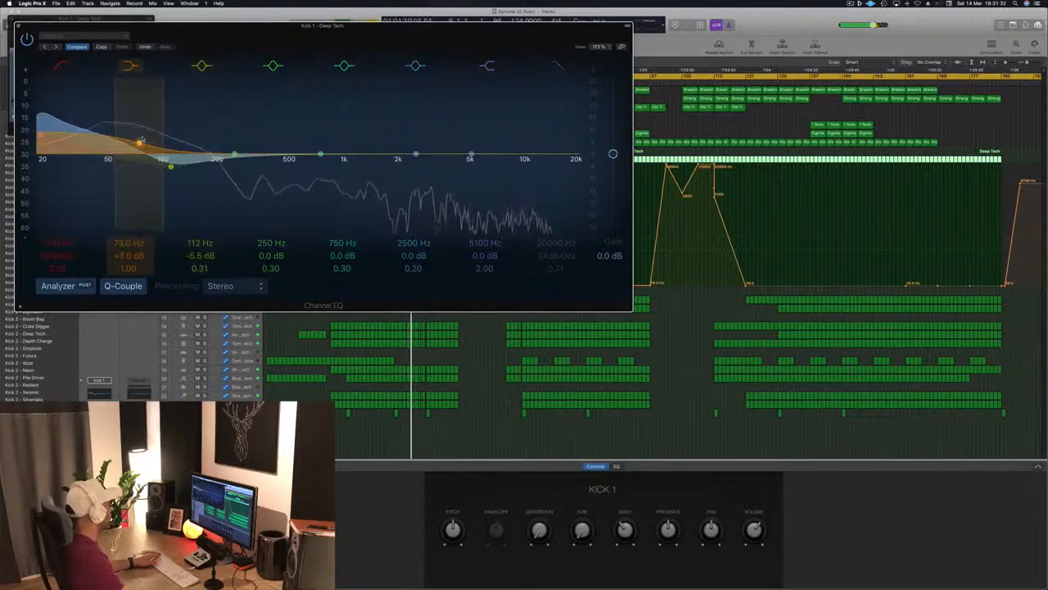
mouse_move(141, 139)
mouse_down()
mouse_move(159, 131)
mouse_move(144, 148)
mouse_up()
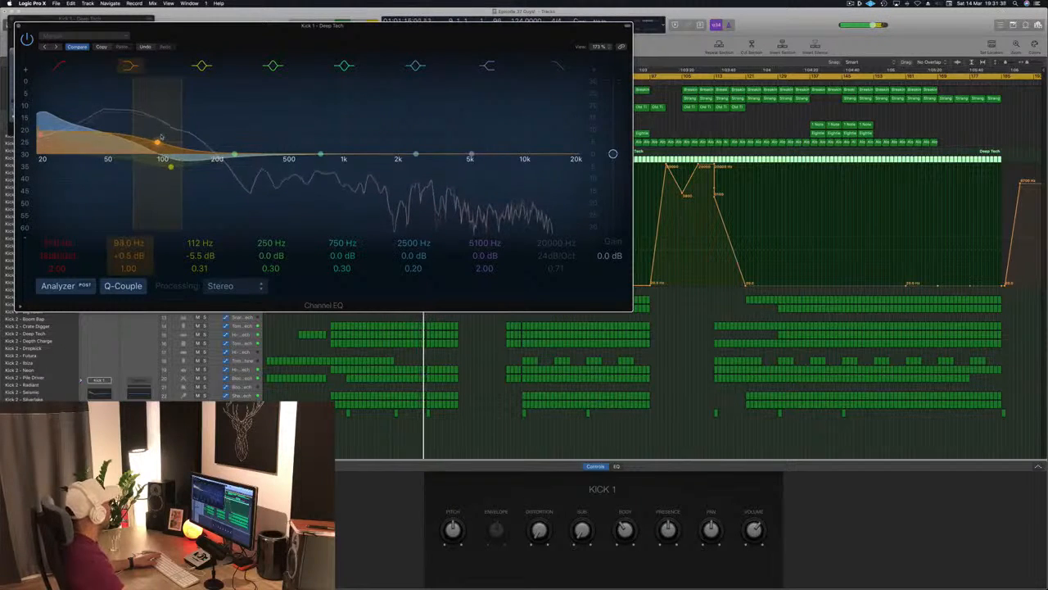
drag(162, 137, 163, 124)
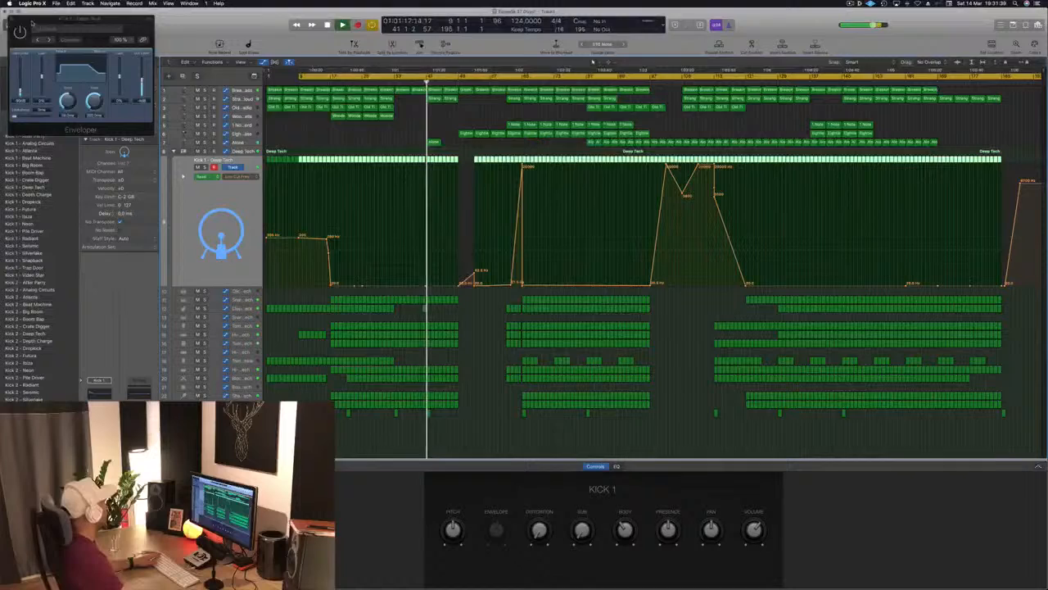
Step: Close the Kick 1 track's Enveloper and deselect its regions
drag(39, 55, 305, 55)
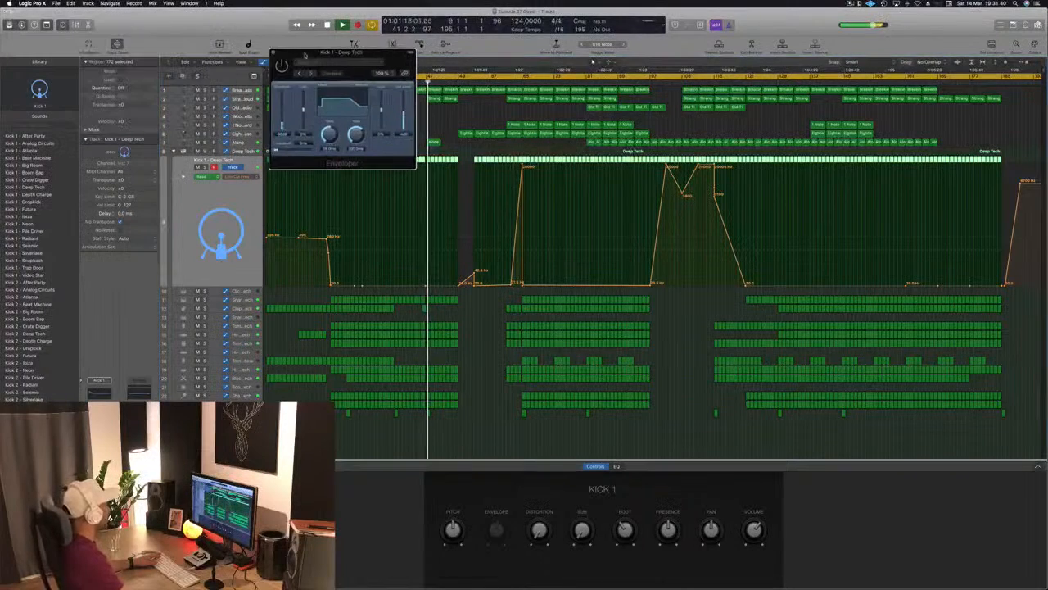
click(274, 55)
click(451, 126)
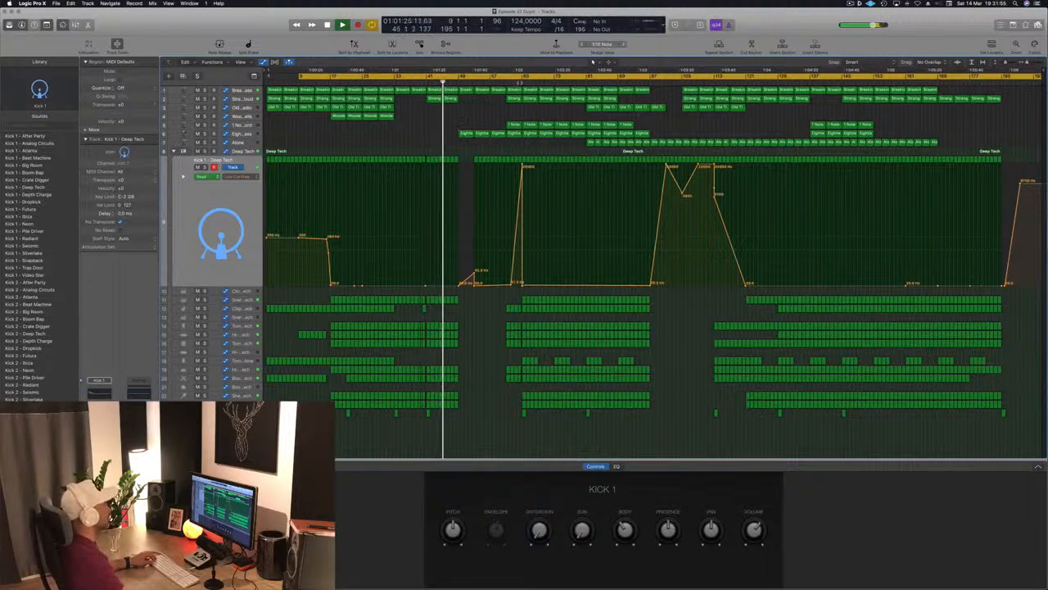
Step: On the Eighties FM Bass track, set the Compressor's side chain to Bus 12 carrying Kick 1 and its threshold to -17.5 dB
click(520, 83)
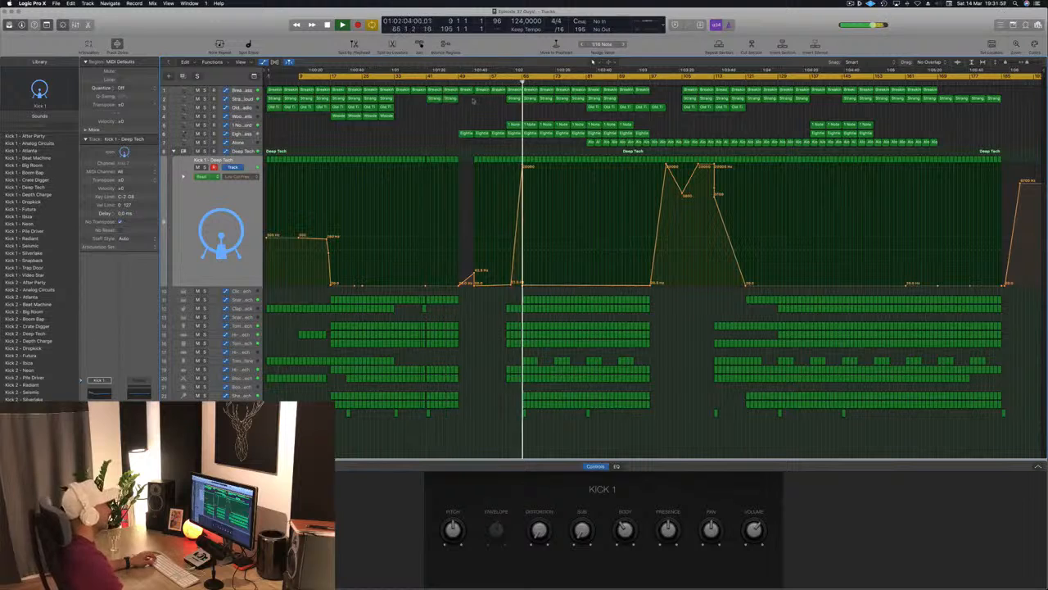
click(234, 124)
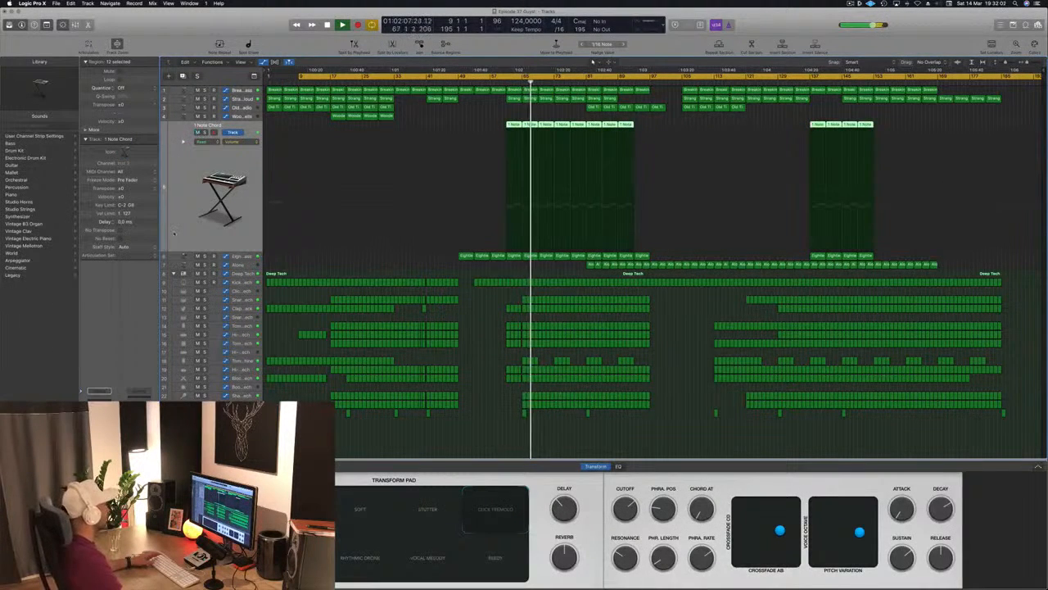
key(Down)
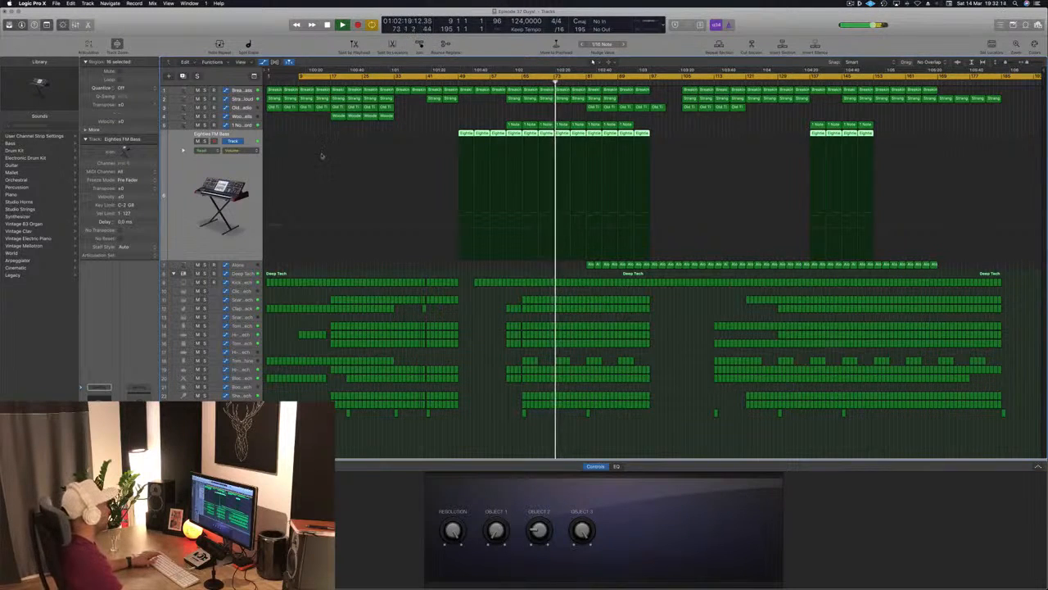
drag(187, 29, 479, 73)
click(610, 74)
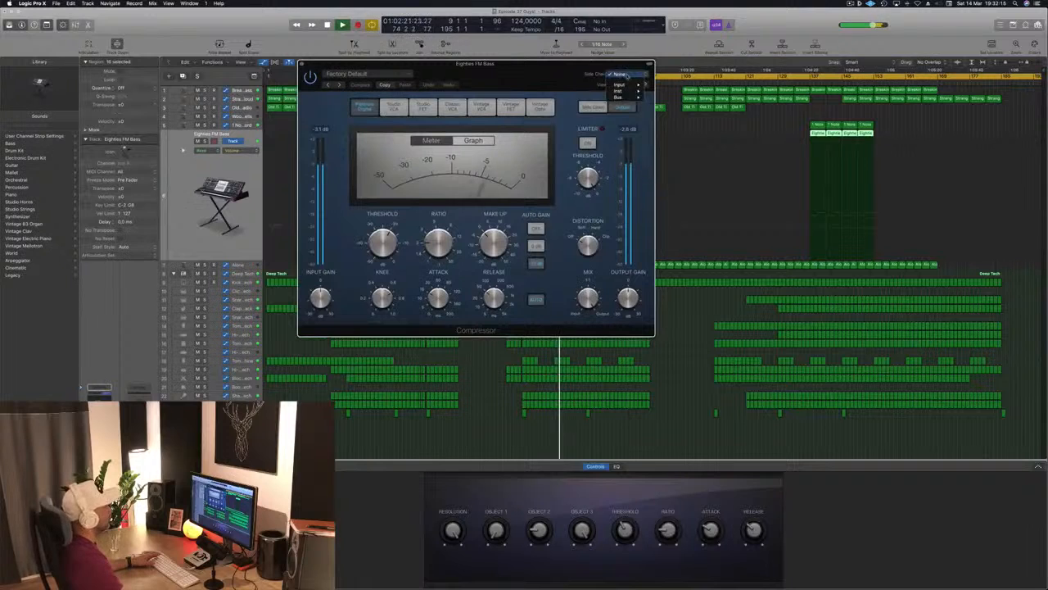
mouse_move(631, 97)
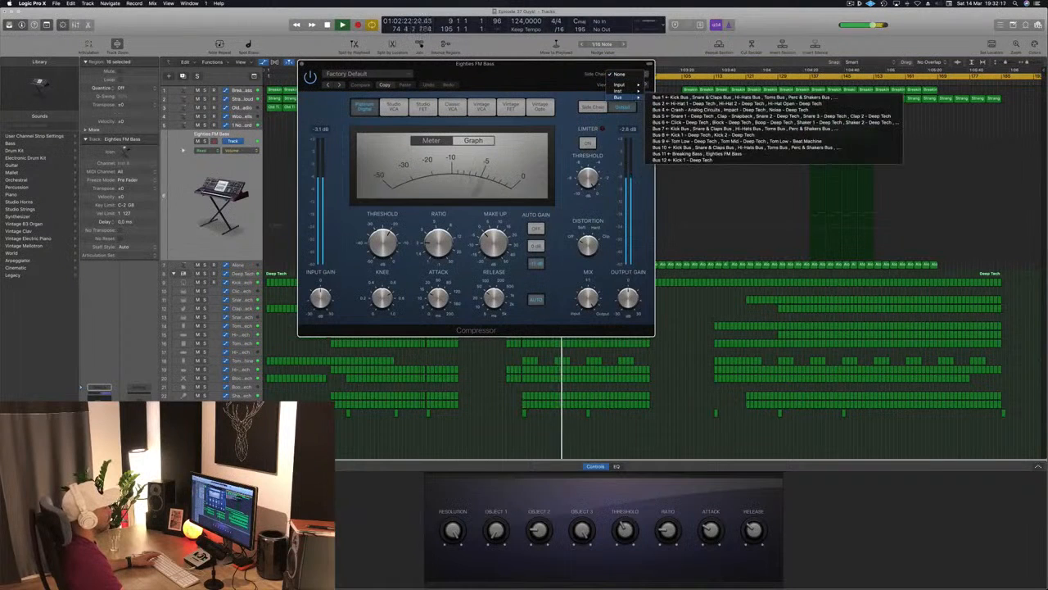
click(688, 160)
drag(479, 79, 457, 86)
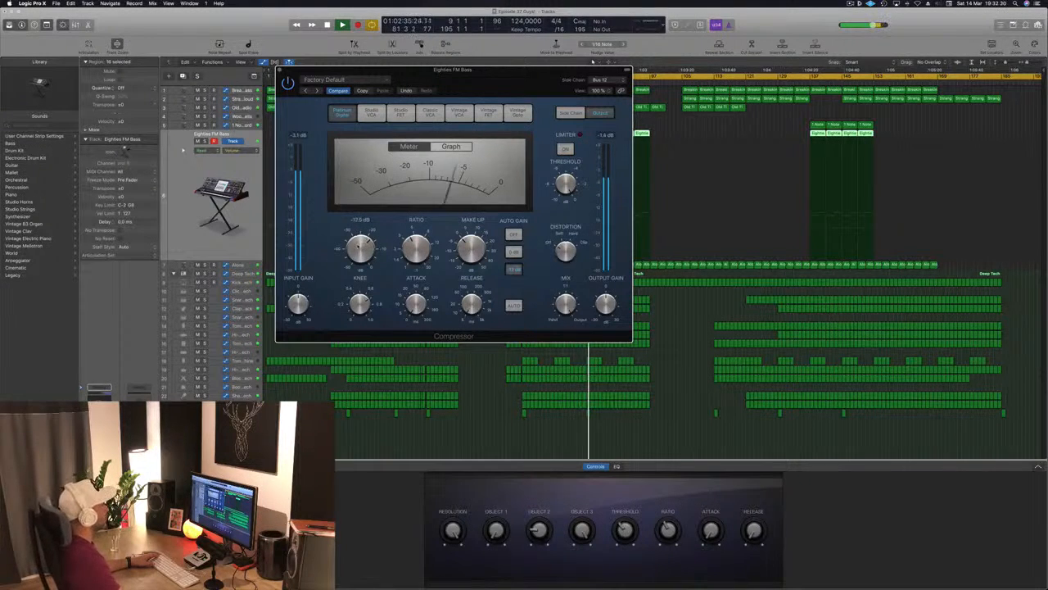
key(super+w)
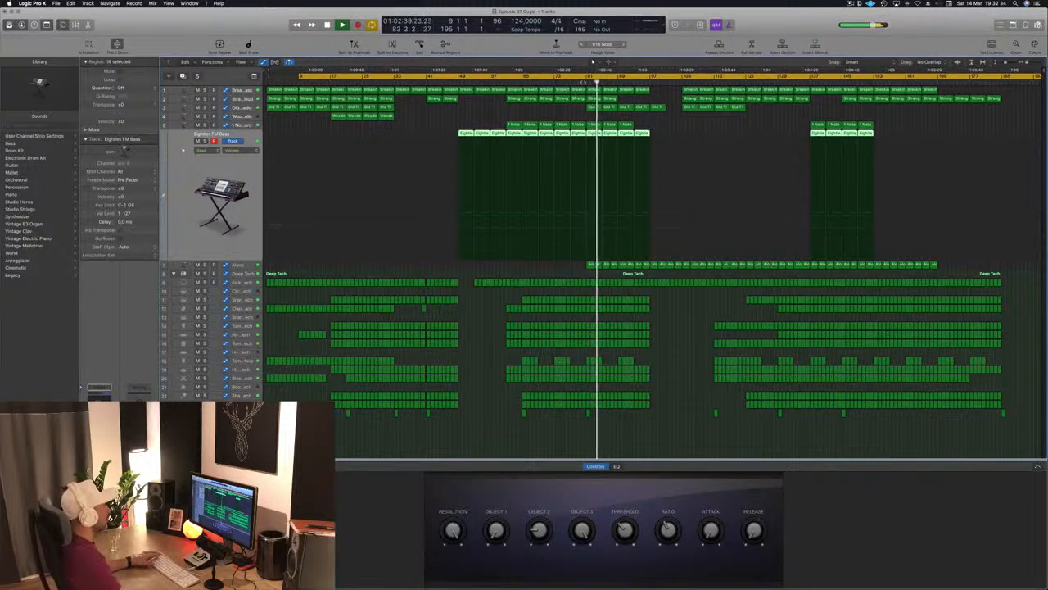
Step: Select the Alone track, stop playback and set a new cycle range from bar 65 to bar 97
click(582, 81)
click(245, 267)
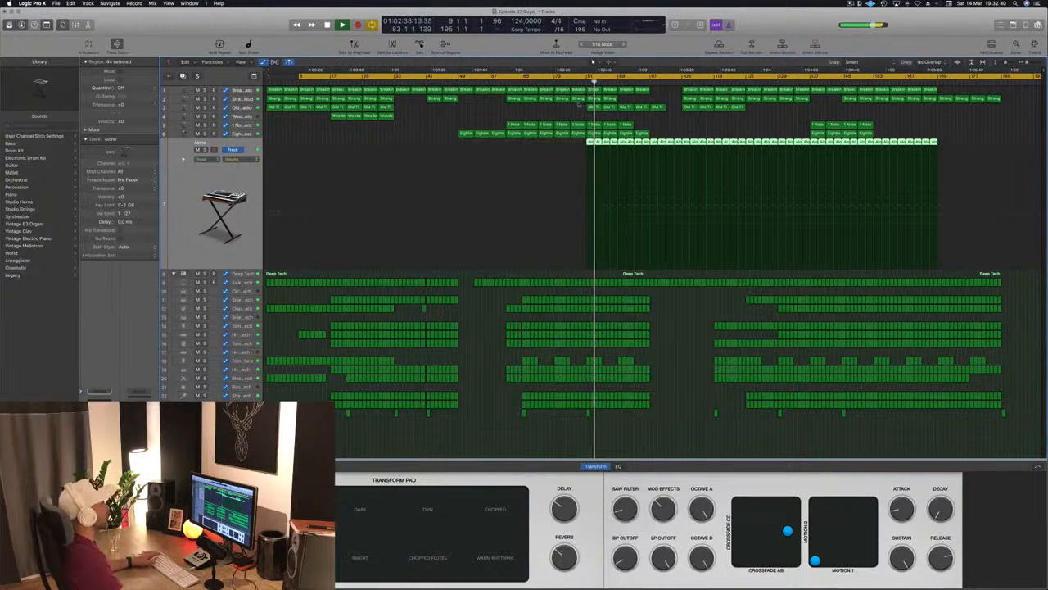
key(space)
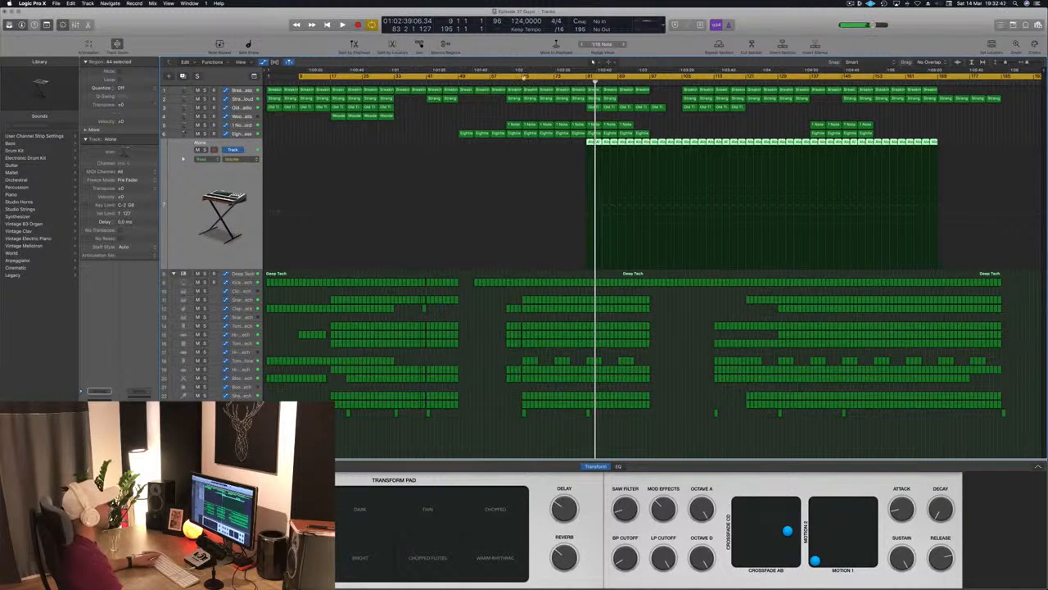
click(547, 77)
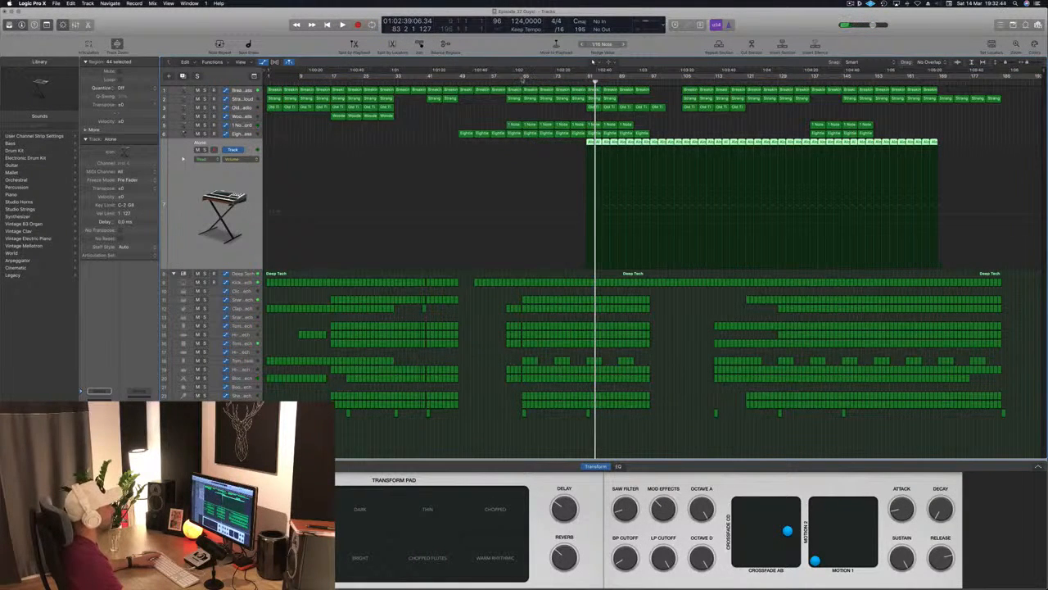
drag(525, 77, 649, 87)
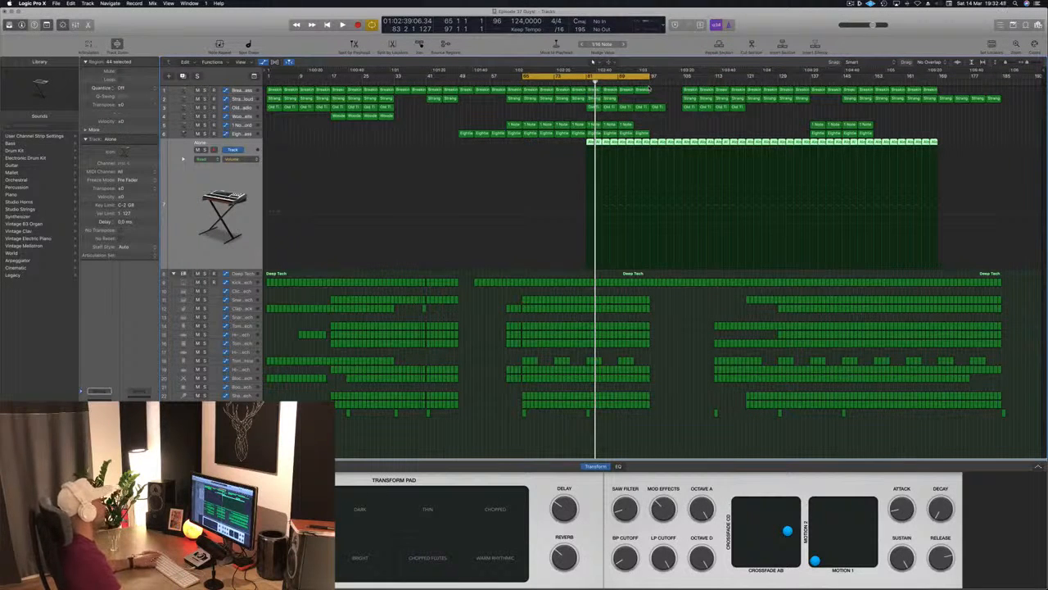
Step: Audition the cycle section from bar 65 and select the Eighties FM Bass track
key(space)
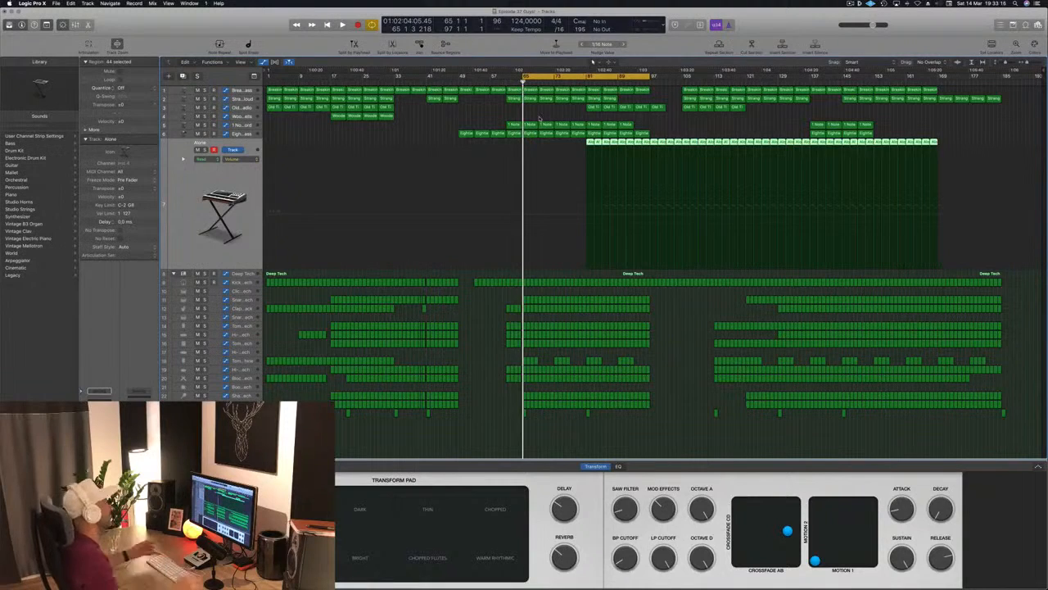
click(445, 113)
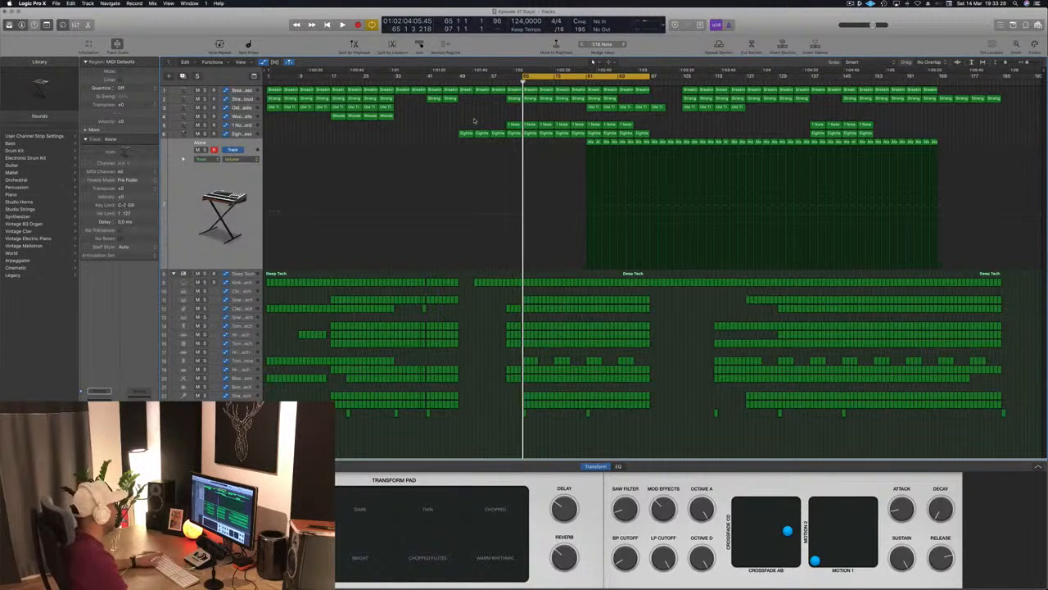
key(space)
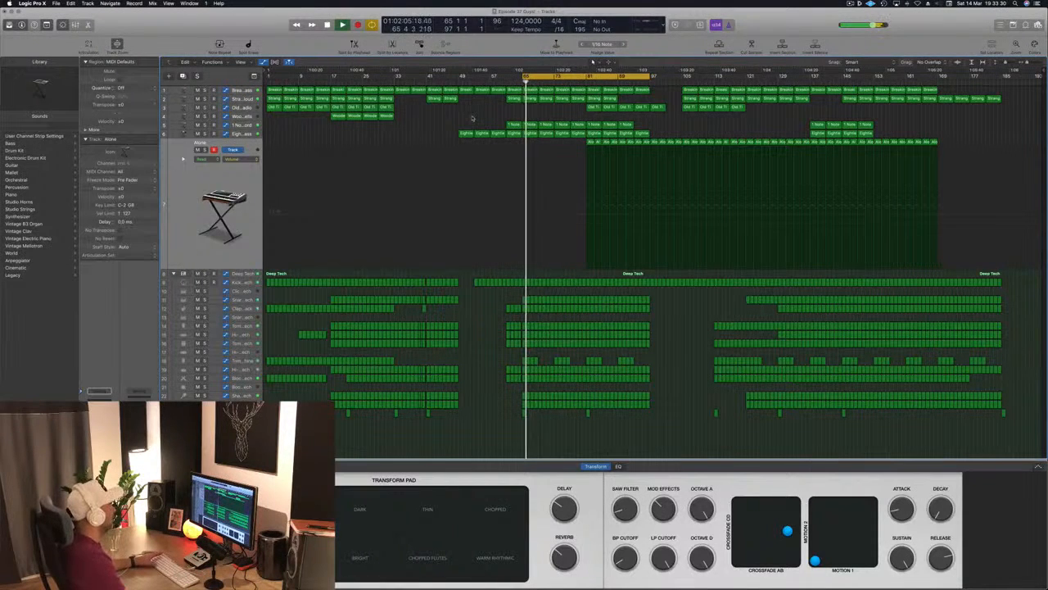
key(space)
click(250, 185)
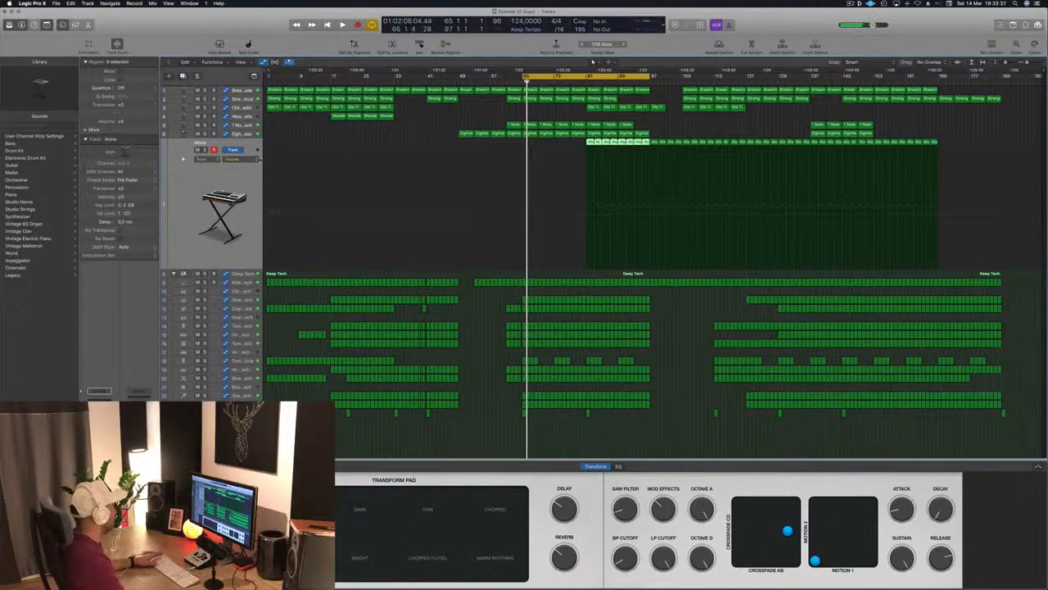
key(Up)
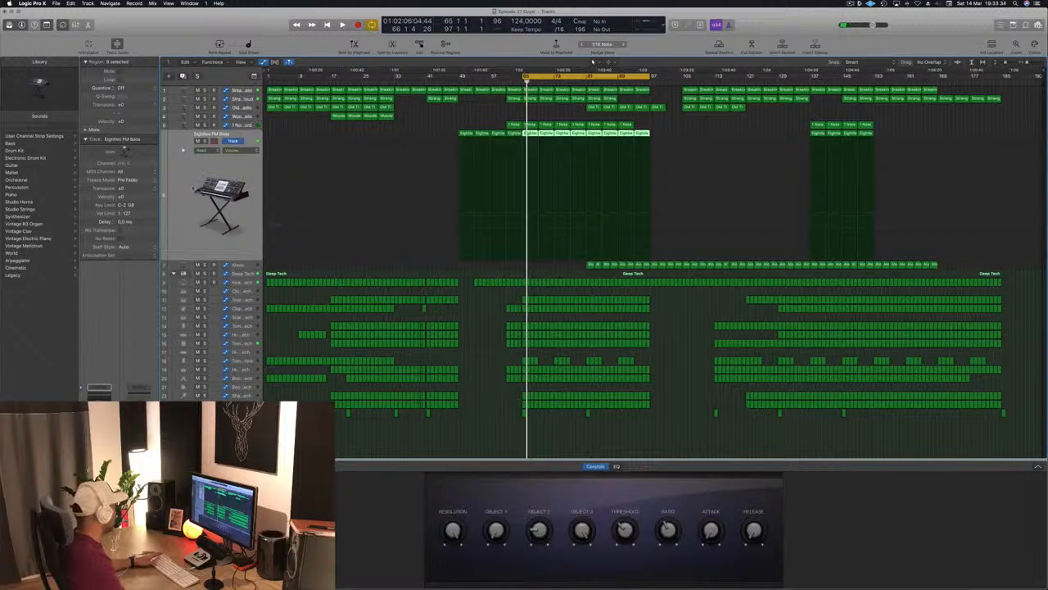
key(space)
key(space)
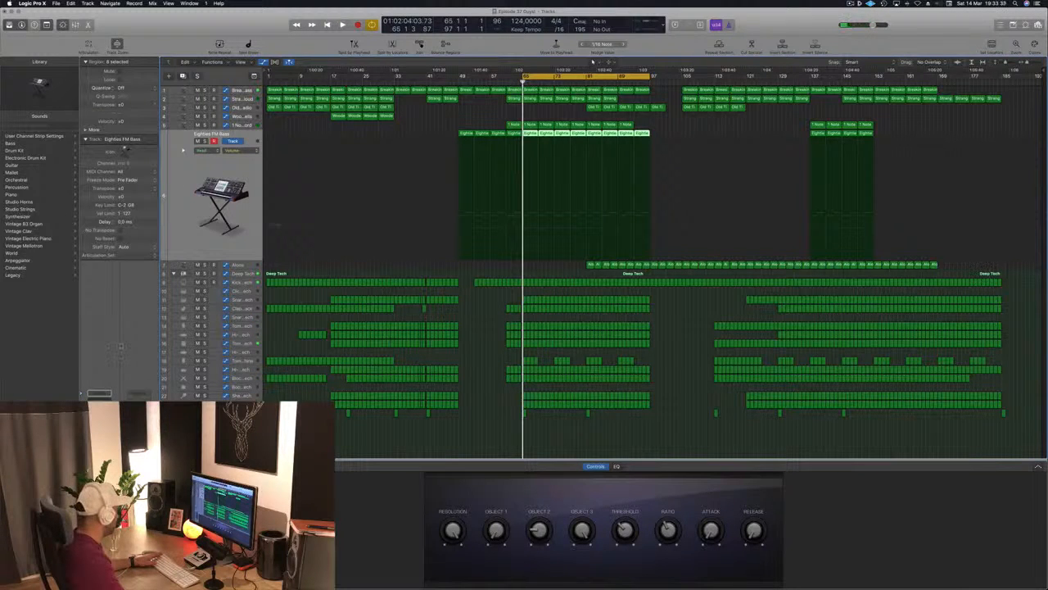
key(space)
key(space)
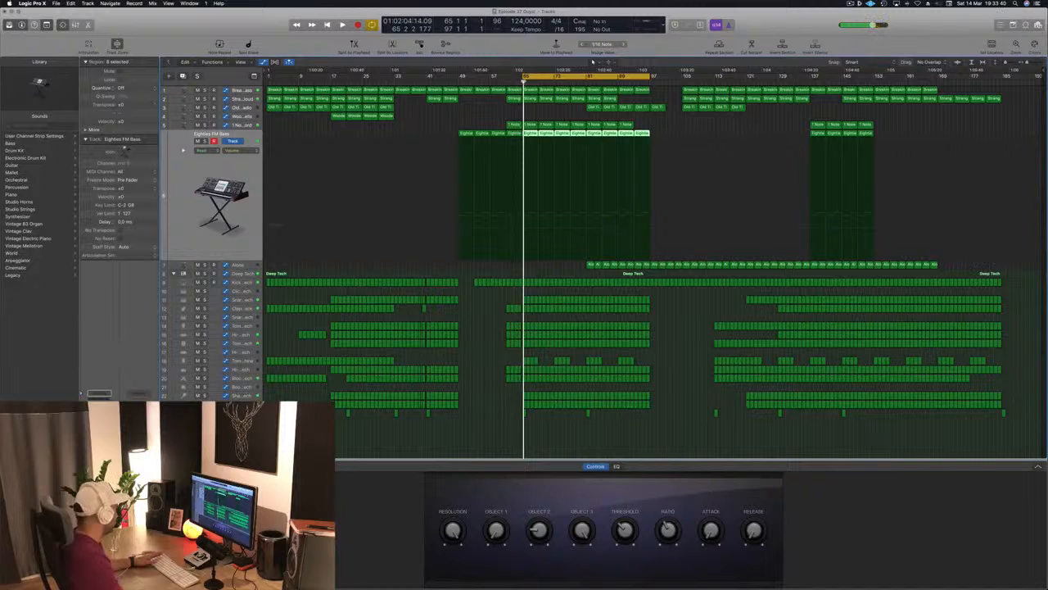
Step: Add a bus send to the Eighties FM Bass track and open ChromaVerb on the send's aux channel
click(140, 458)
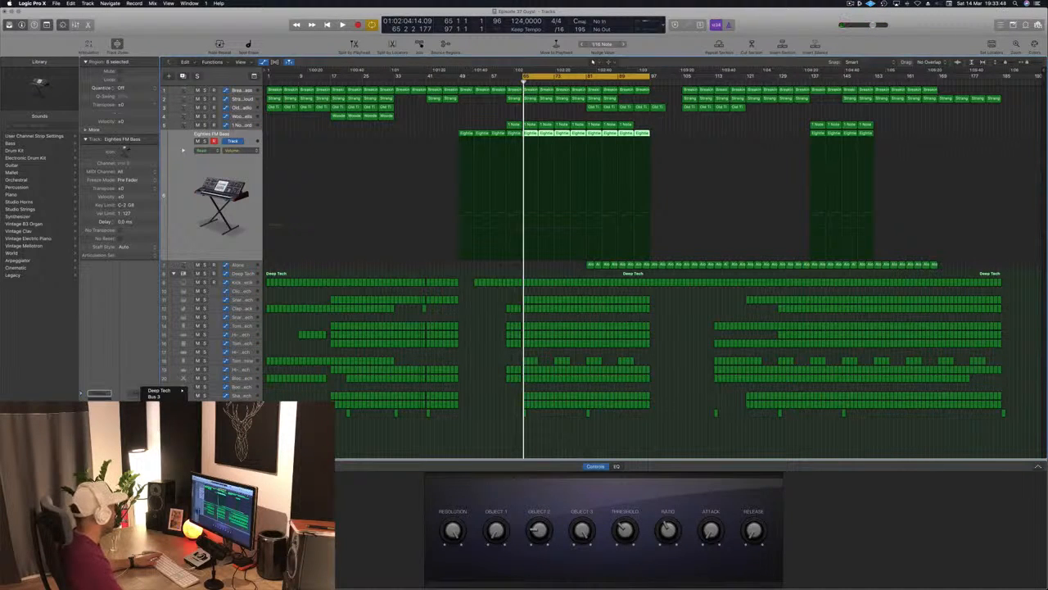
click(155, 398)
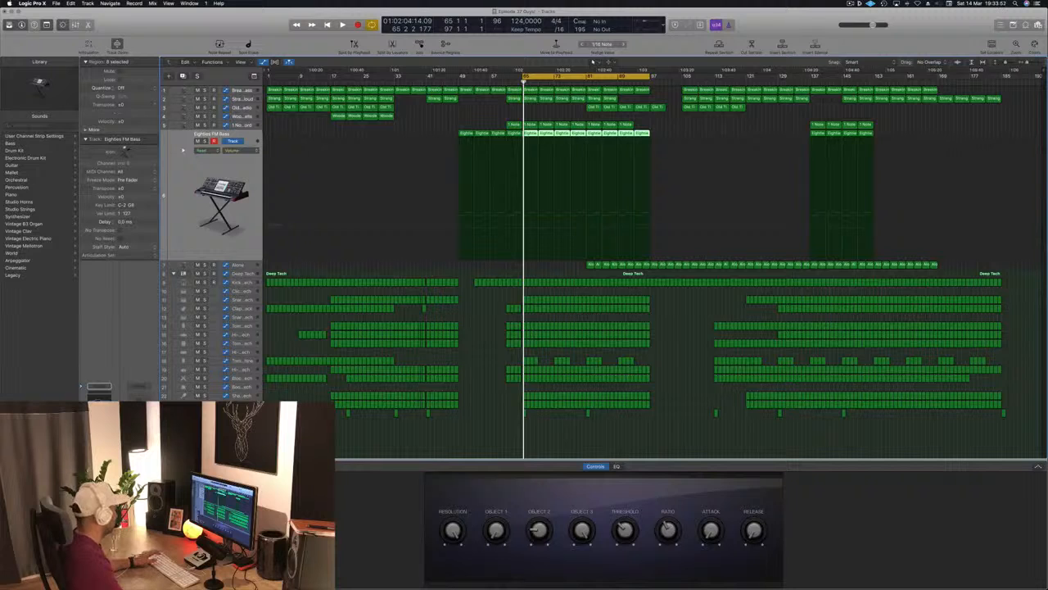
key(v)
drag(256, 31, 556, 54)
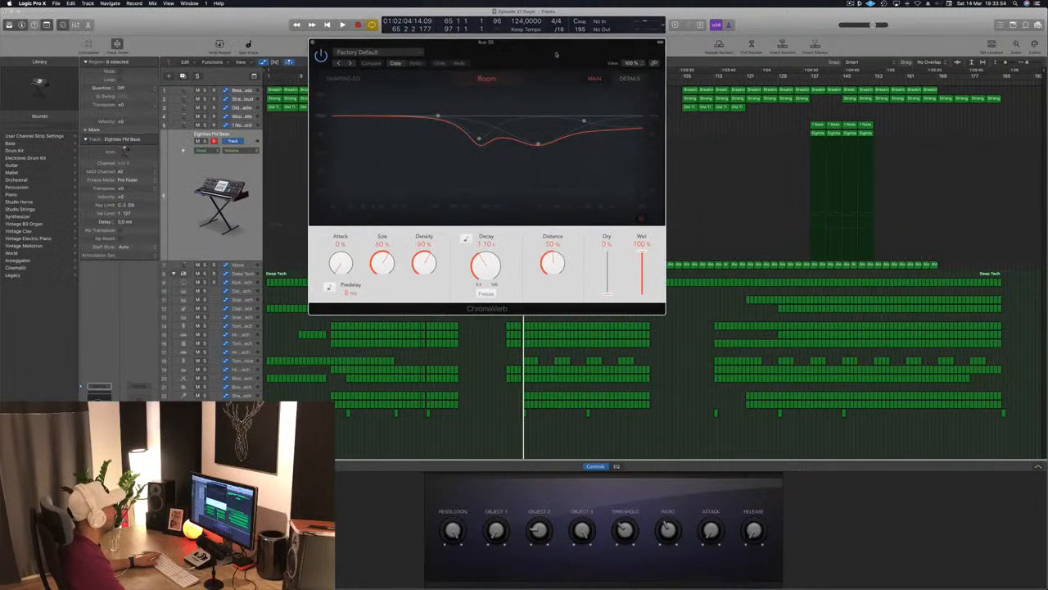
Step: Load the Generic Synth Hall preset from the Synth Reverbs category in ChromaVerb and place its window clear of the cycle section
click(372, 51)
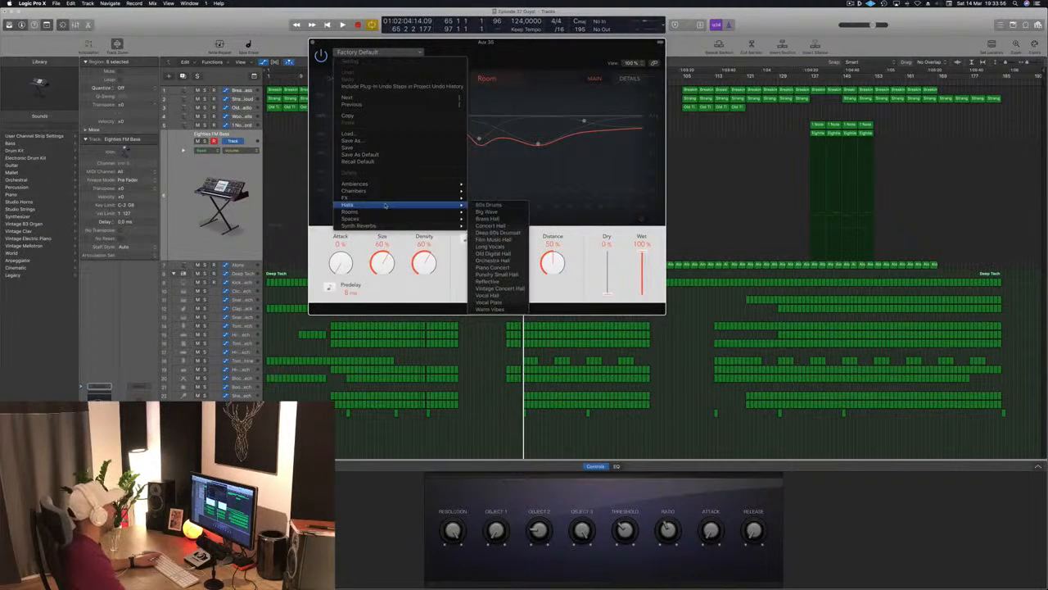
mouse_move(385, 219)
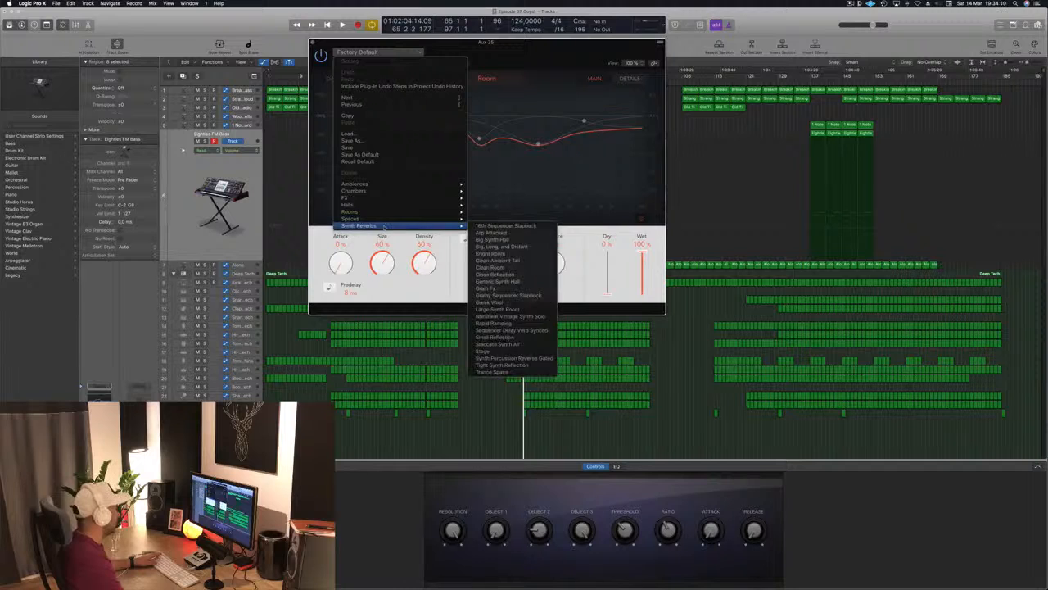
click(522, 284)
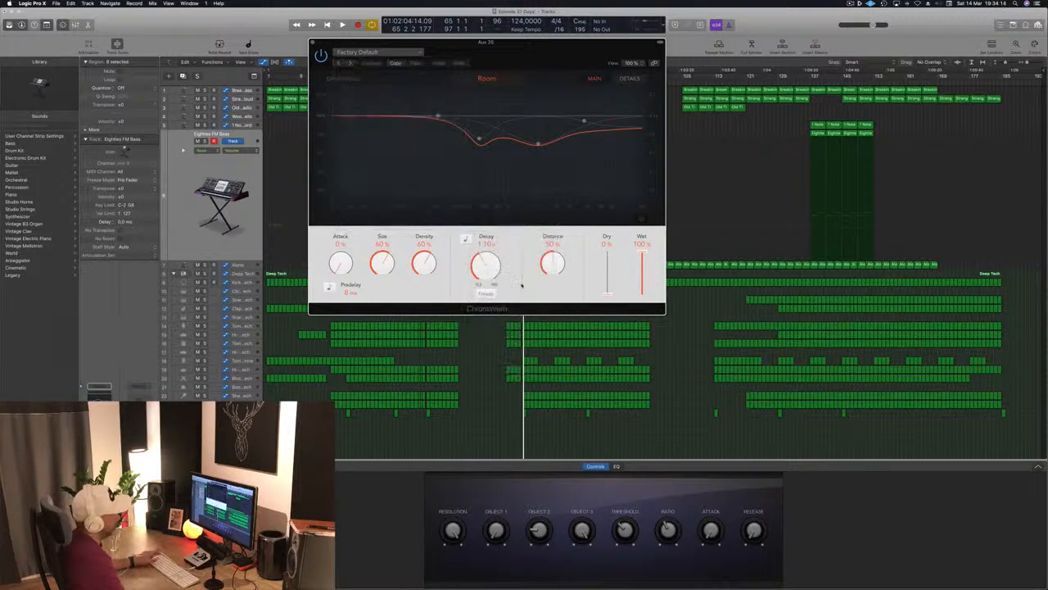
drag(565, 63, 939, 94)
Step: Audition the Eighties FM Bass with the hall reverb from bar 65 and close ChromaVerb
key(space)
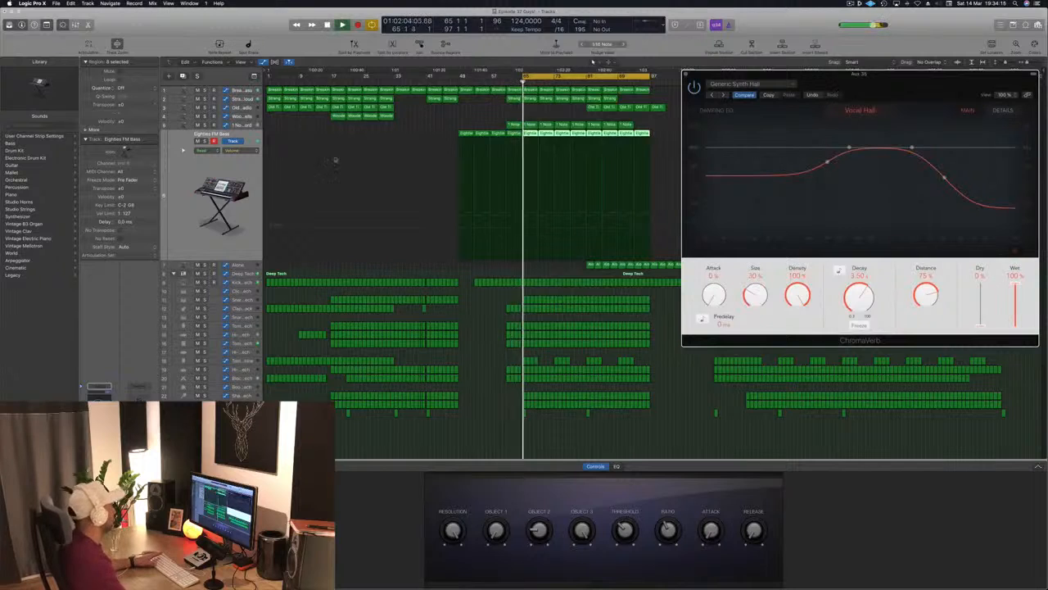
key(space)
key(space)
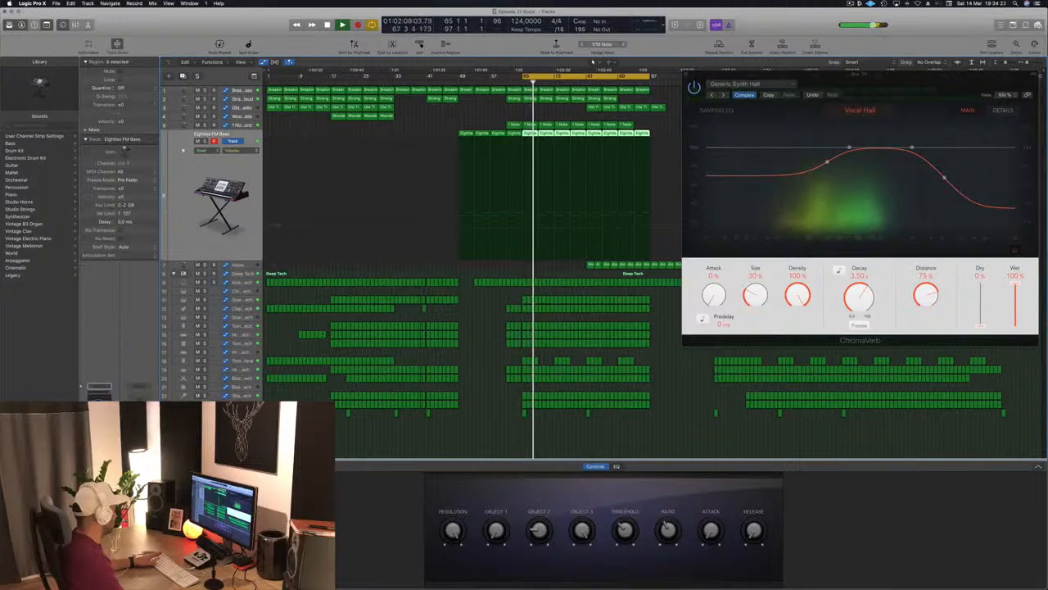
key(space)
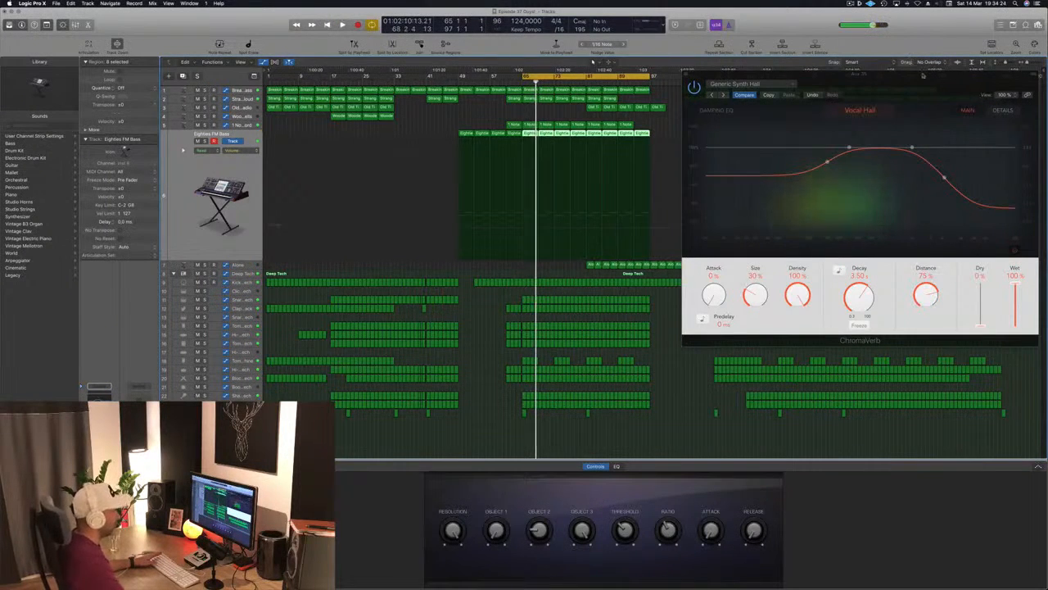
drag(907, 83, 655, 82)
key(space)
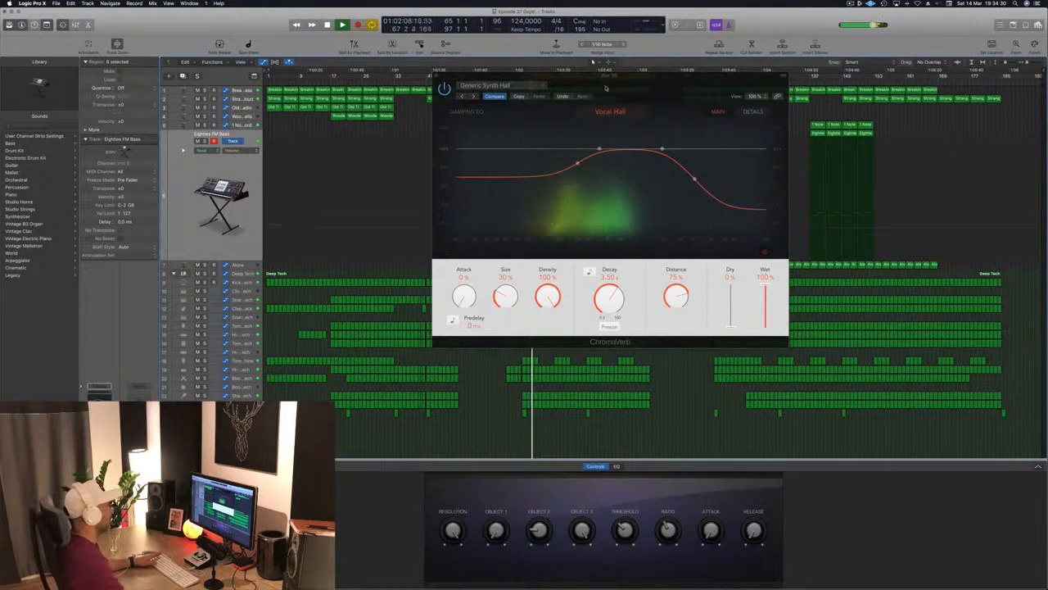
drag(656, 83, 479, 152)
click(261, 145)
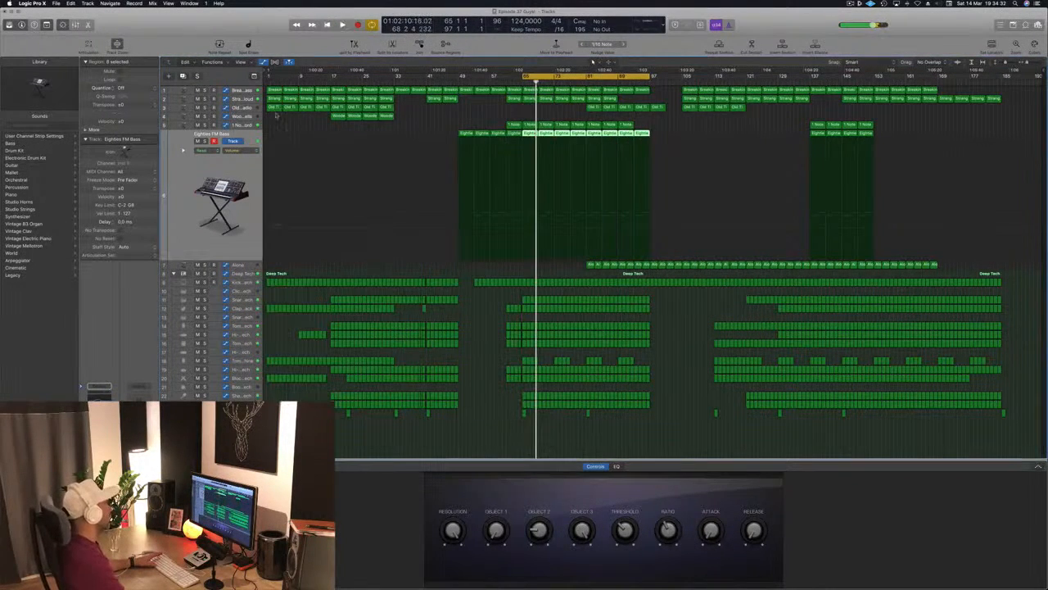
key(space)
key(space)
Step: Audition the Strange Voice Cloud track in solo and in the full mix, opening its send options
click(251, 100)
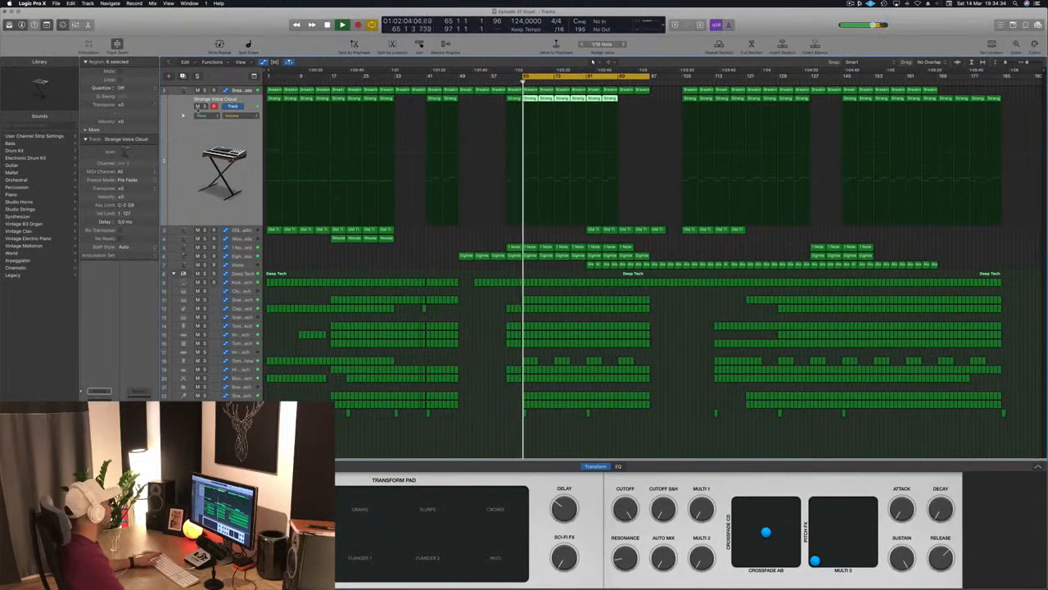
click(205, 106)
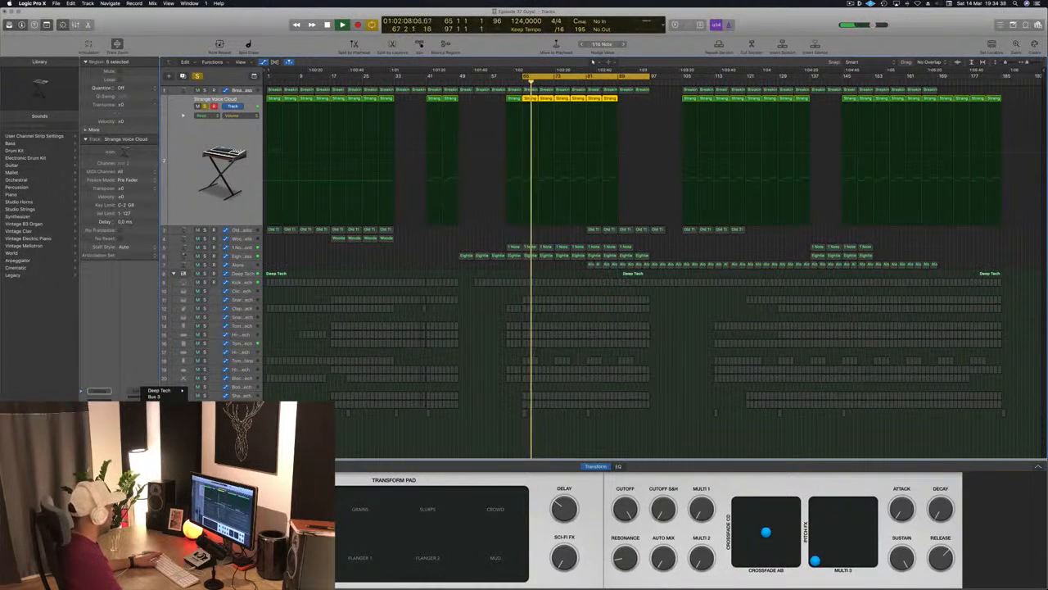
key(space)
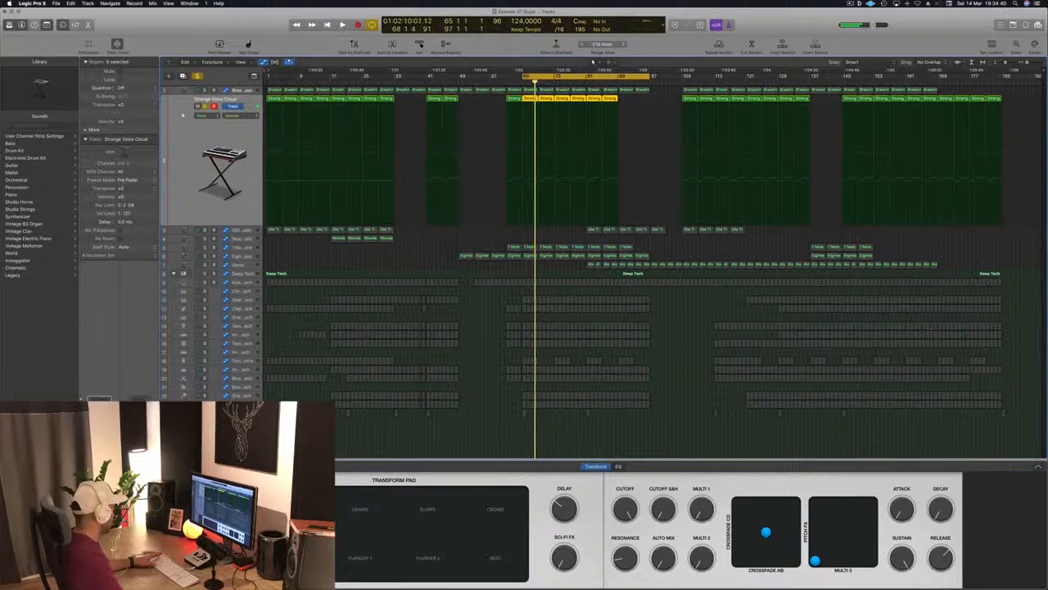
key(space)
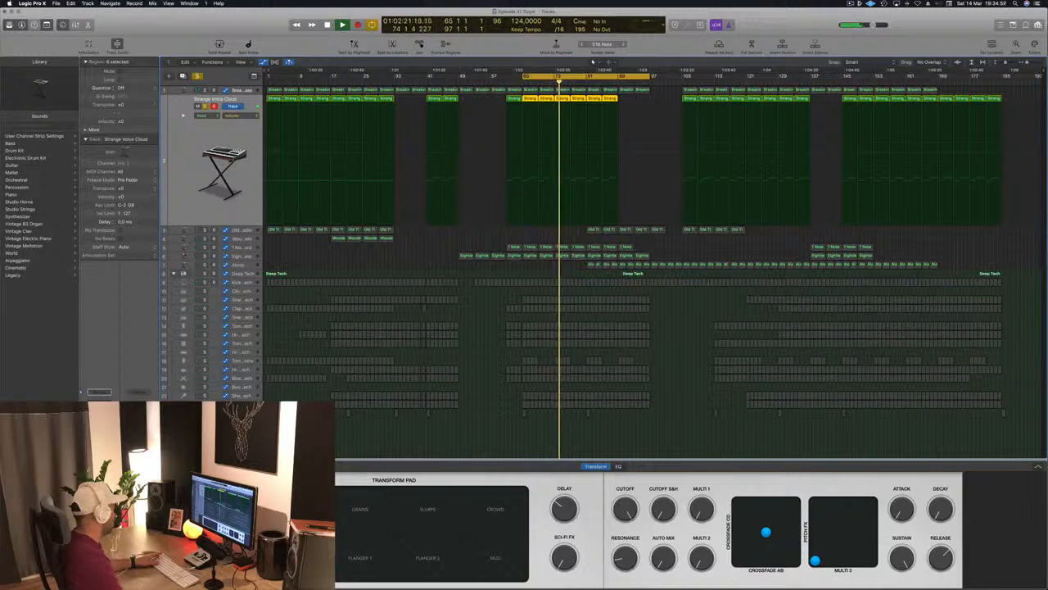
key(s)
key(space)
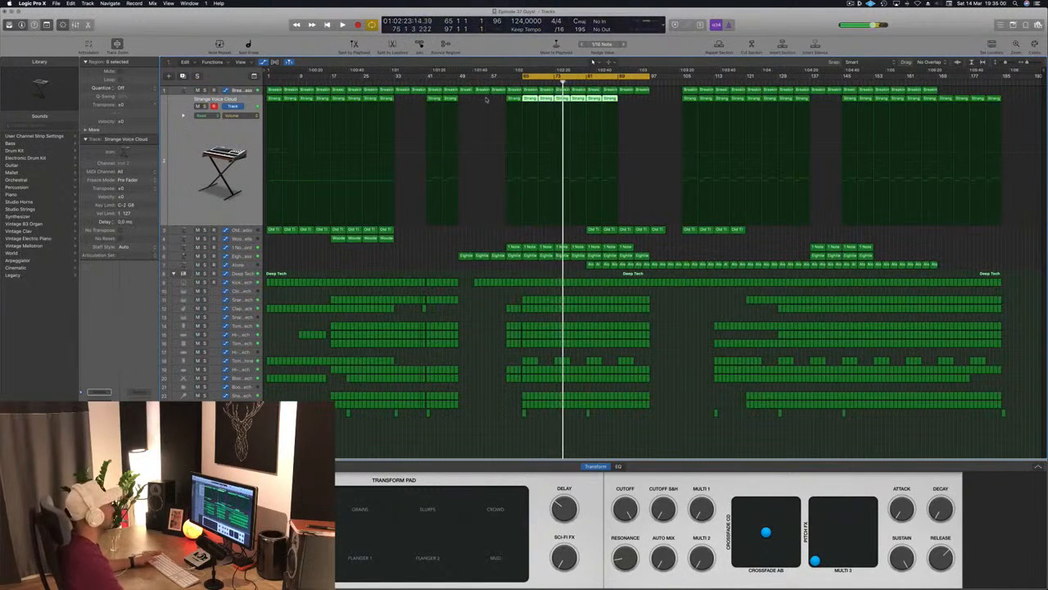
key(space)
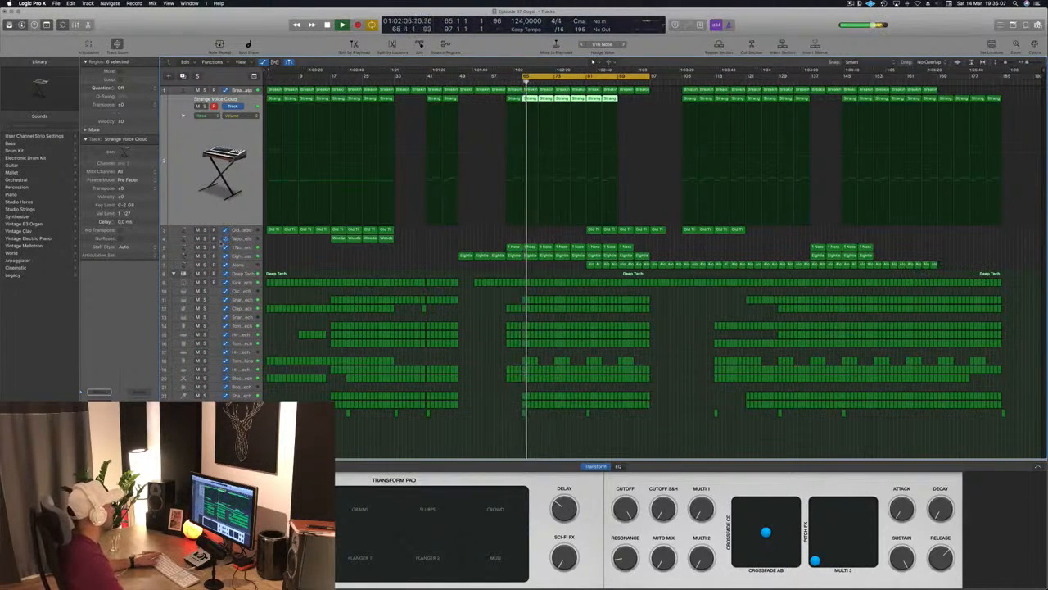
Step: Audition the 1 Note Chord track in solo and in the full mix
click(231, 247)
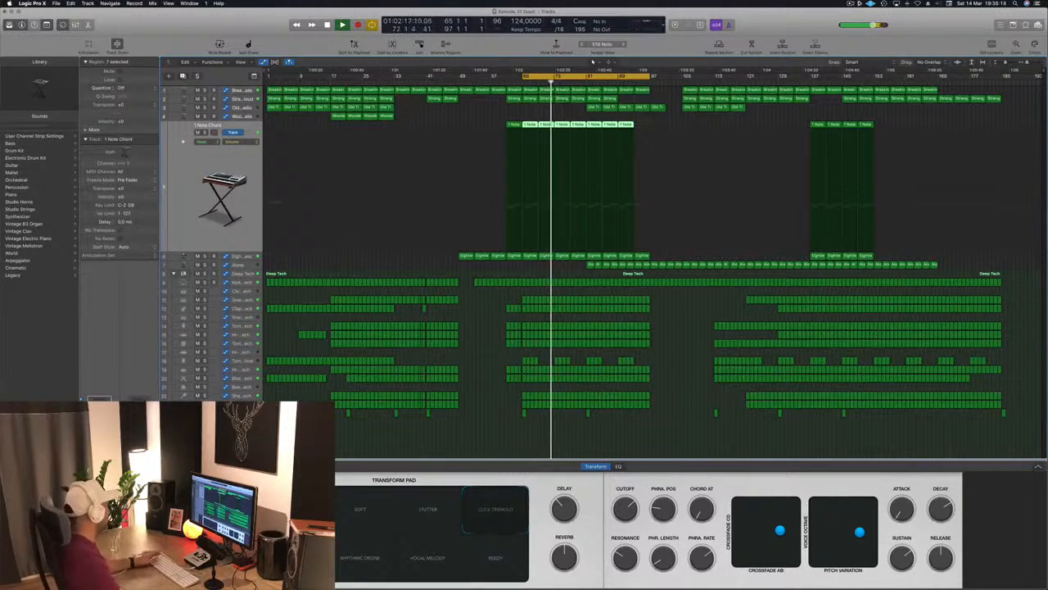
key(s)
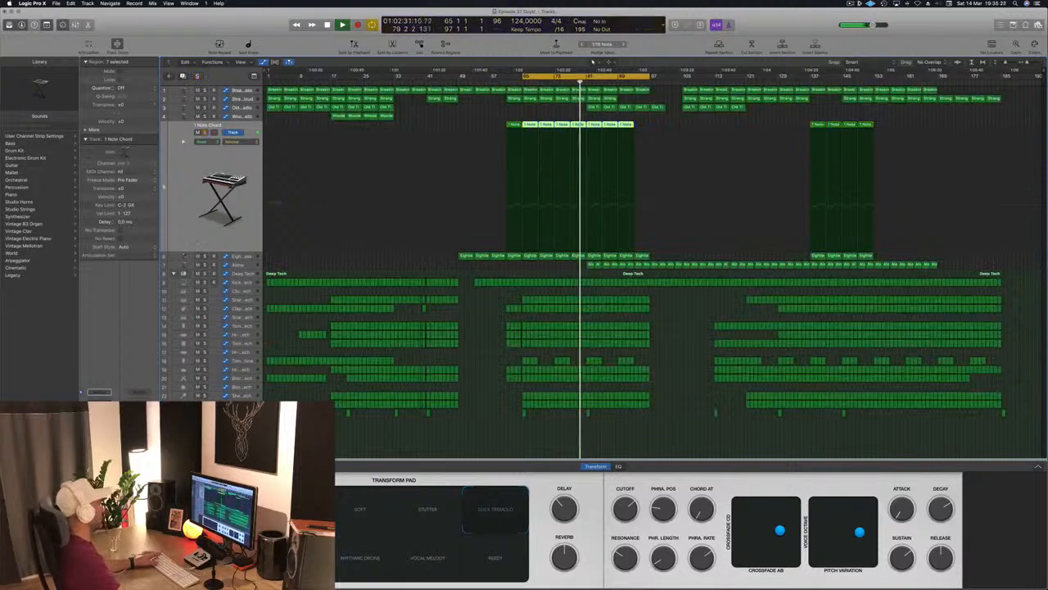
key(ctrl+s)
Step: Audition the Eighties FM Bass track in solo, and check the Alone track in the full mix
click(239, 258)
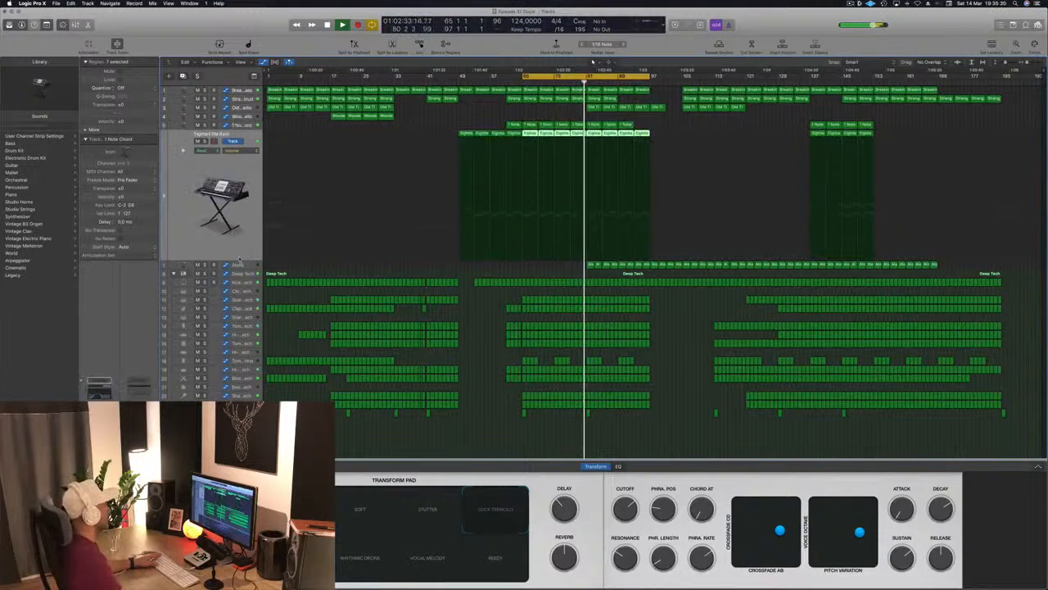
key(s)
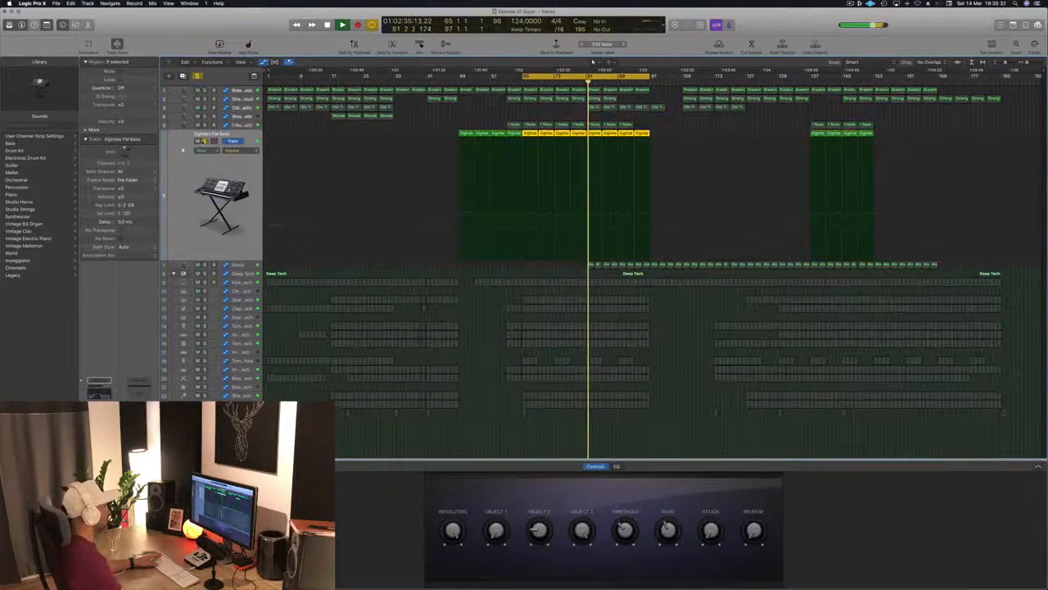
key(s)
key(Down)
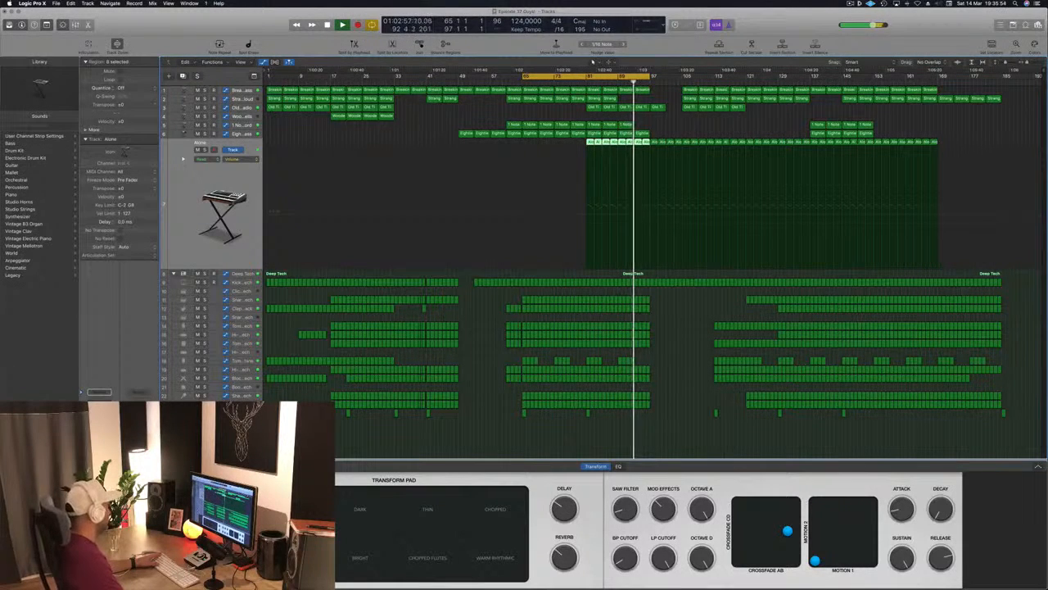
Step: Audition the Block - Deep Tech drum track from bar 65, in solo and in the full mix, and deselect its regions
click(246, 378)
key(space)
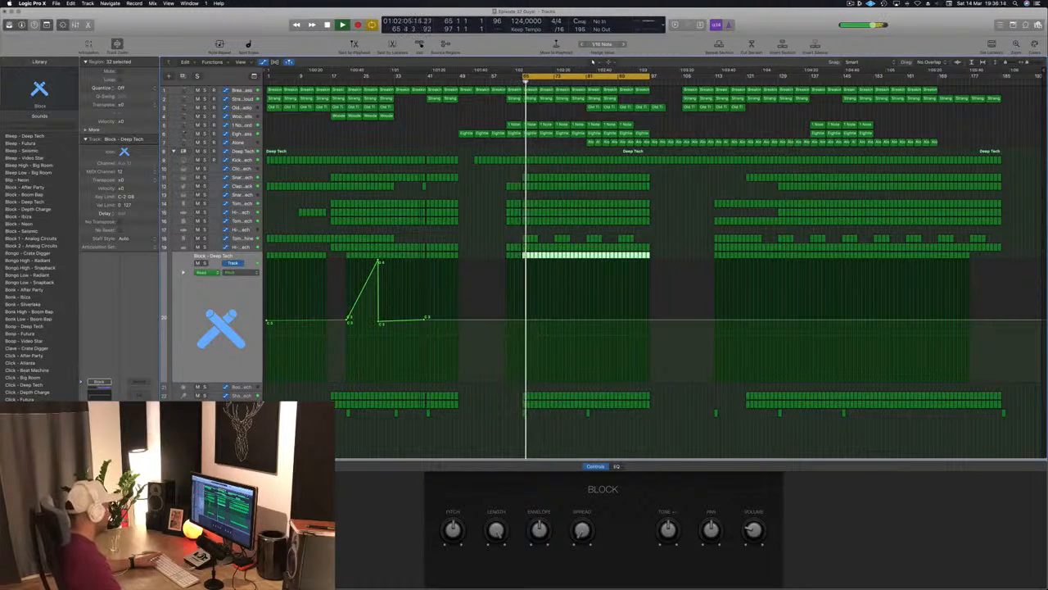
key(s)
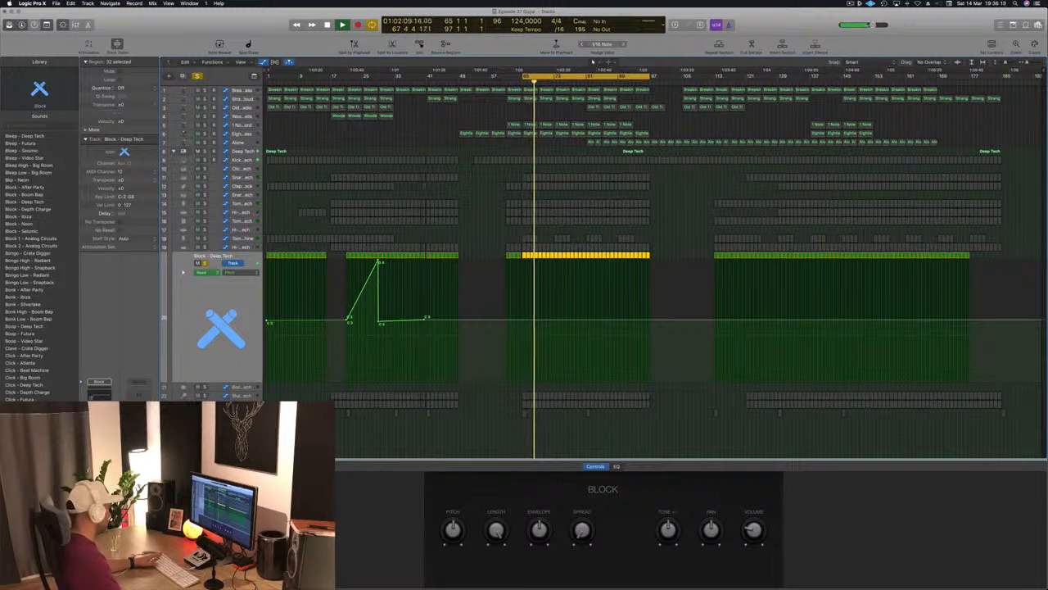
key(s)
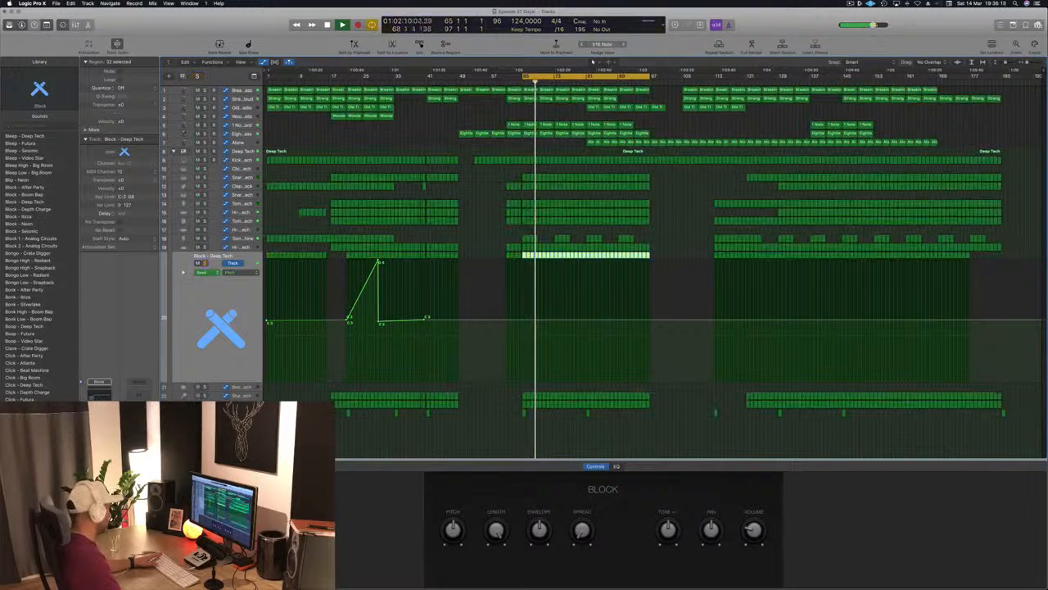
click(484, 197)
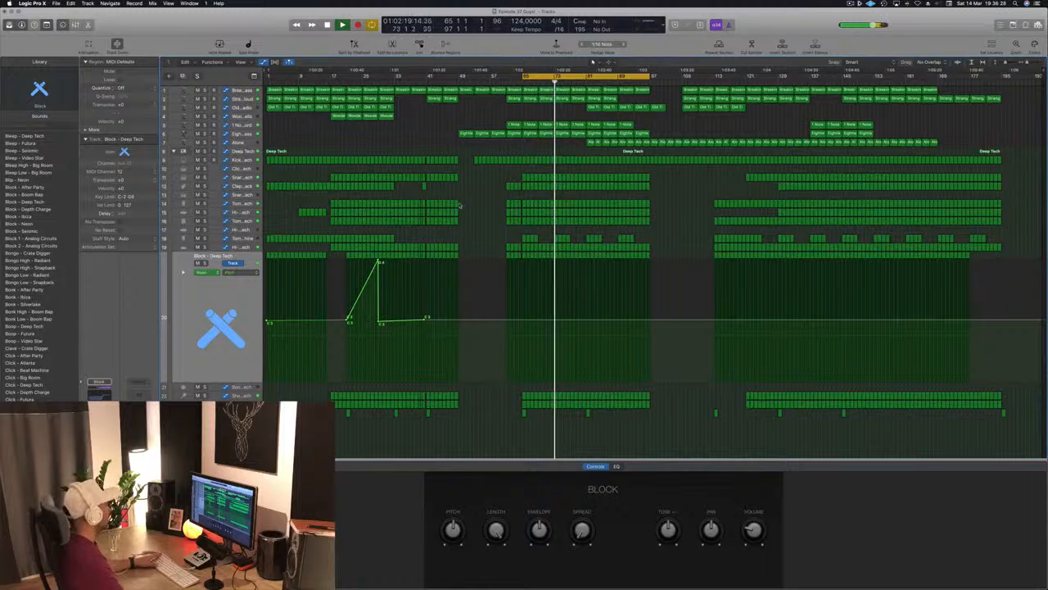
Step: Compare the Snare 1 - Deep Tech and Tom Low - Beat Machine tracks within the full mix during playback
click(236, 177)
key(space)
key(space)
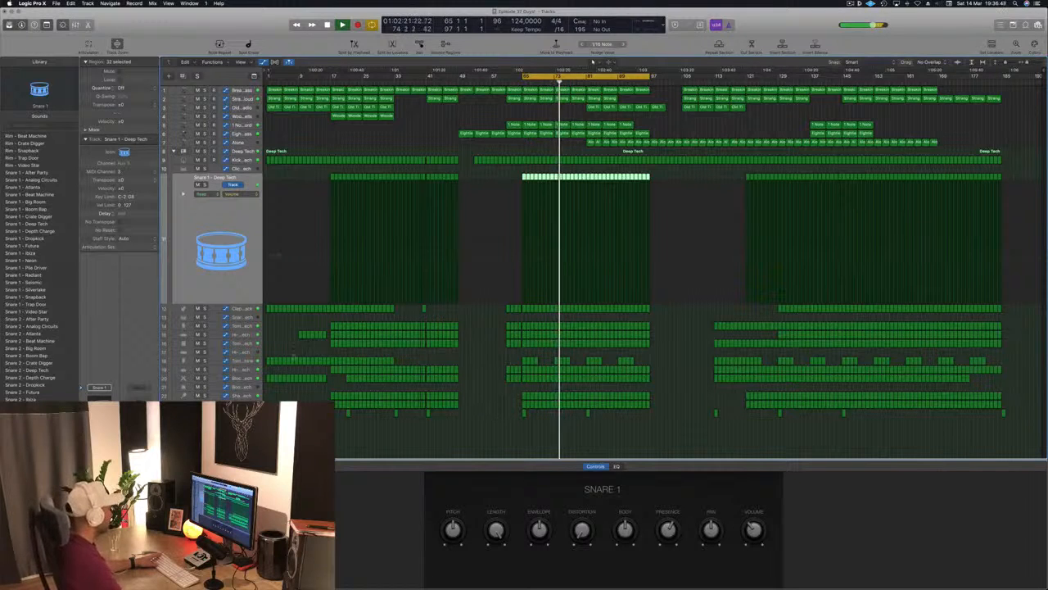
click(255, 361)
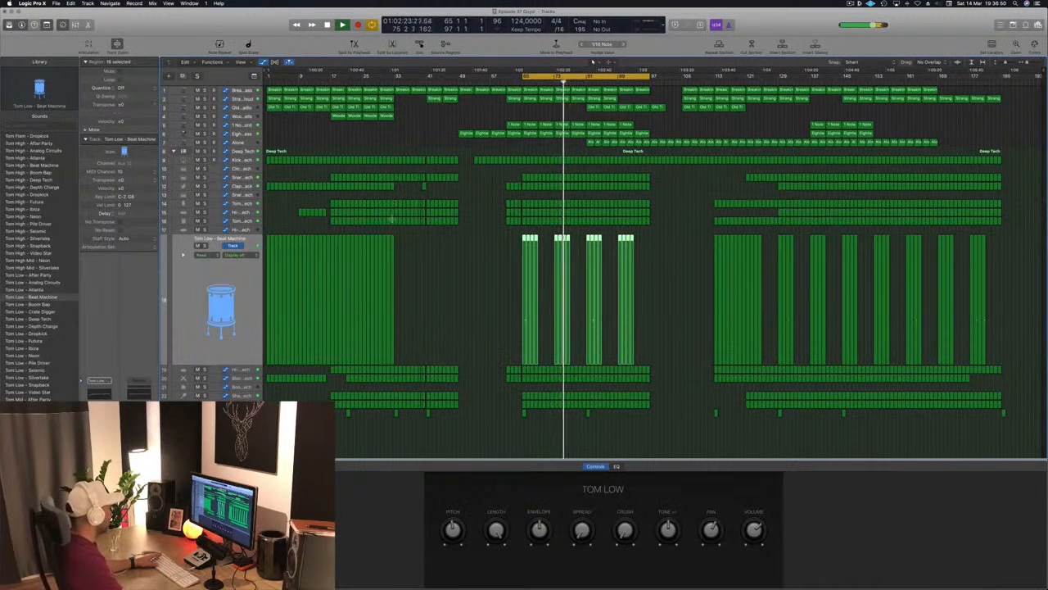
click(249, 178)
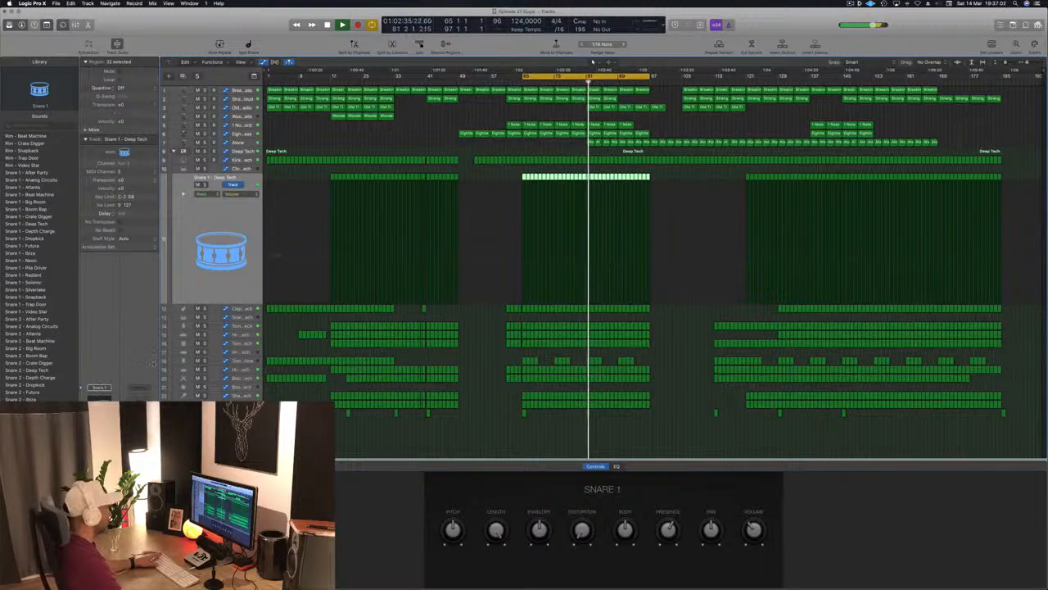
click(483, 421)
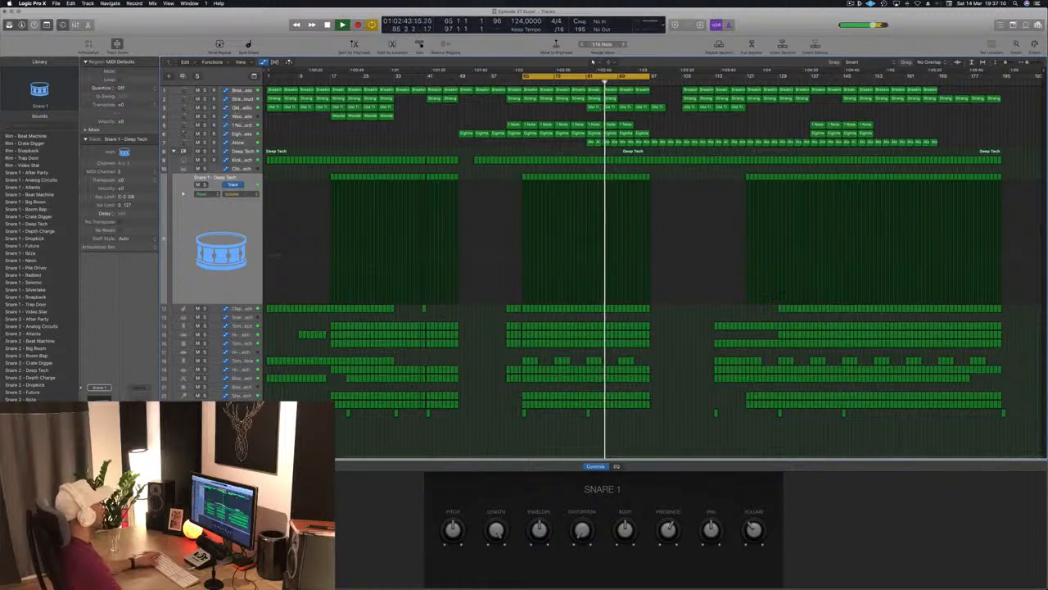
Step: Check the Old Time Radio track in solo, and extend the cycle range to bars 1–97 for full-mix playback from the start
click(237, 108)
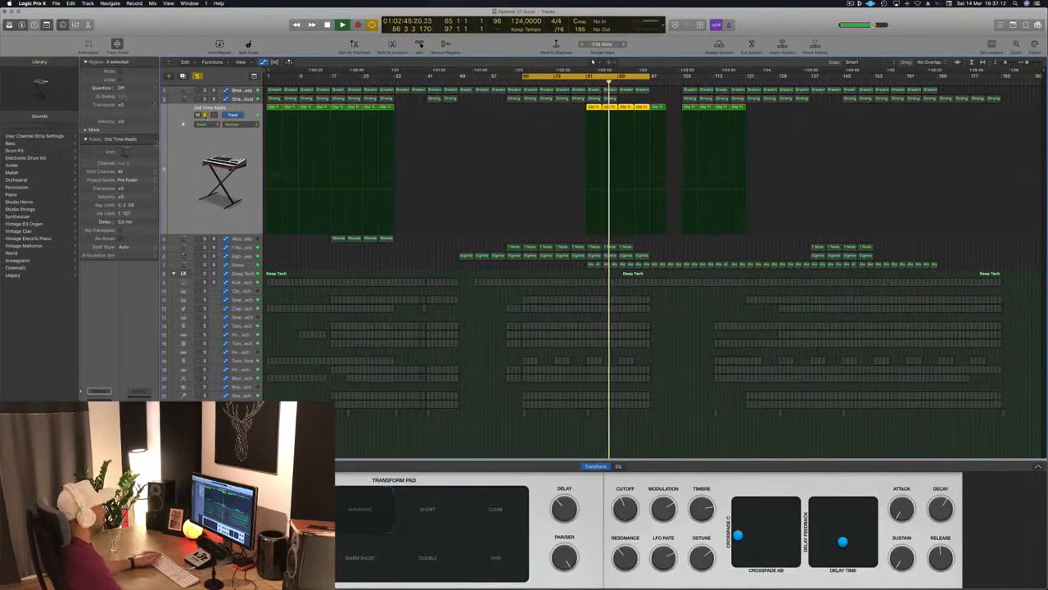
key(space)
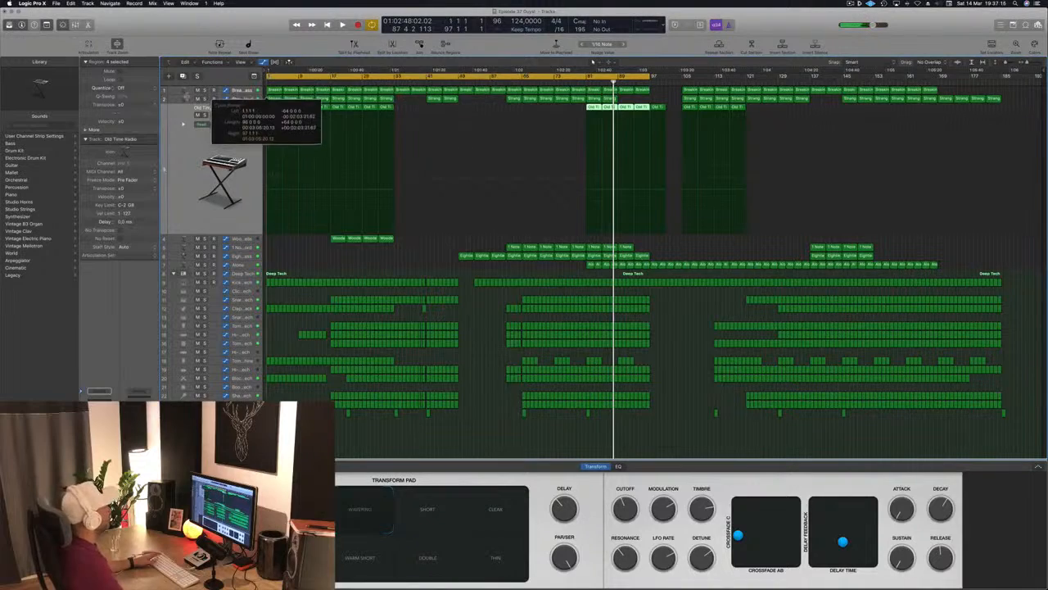
key(Return)
key(space)
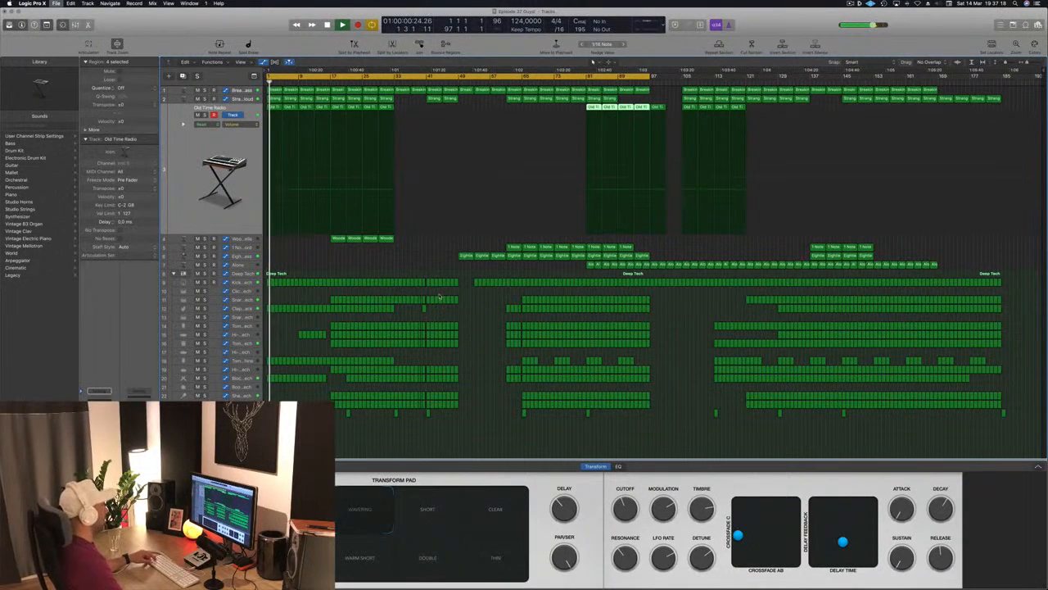